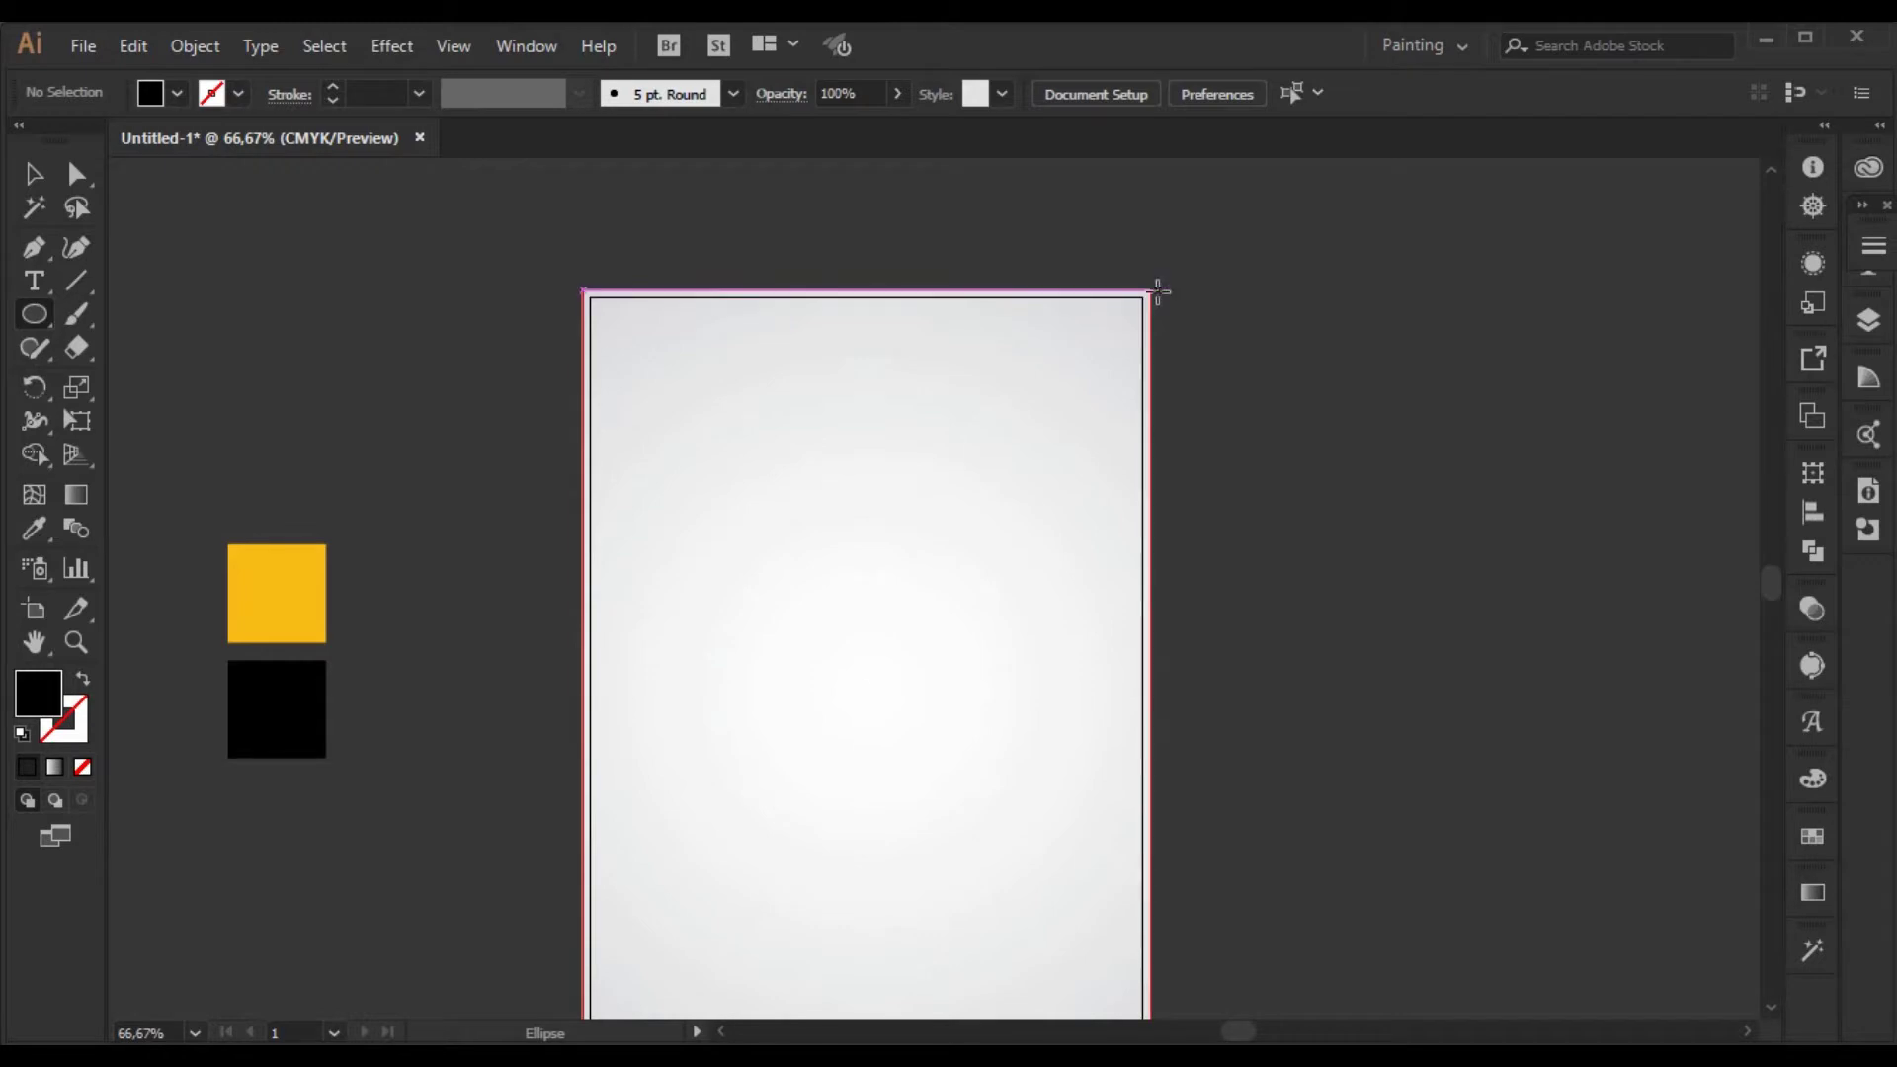
- Draw a large black circle centred on the page's upper-right corner and shift it left and slightly down
drag(1146, 286, 1438, 475)
key(v)
click(1420, 726)
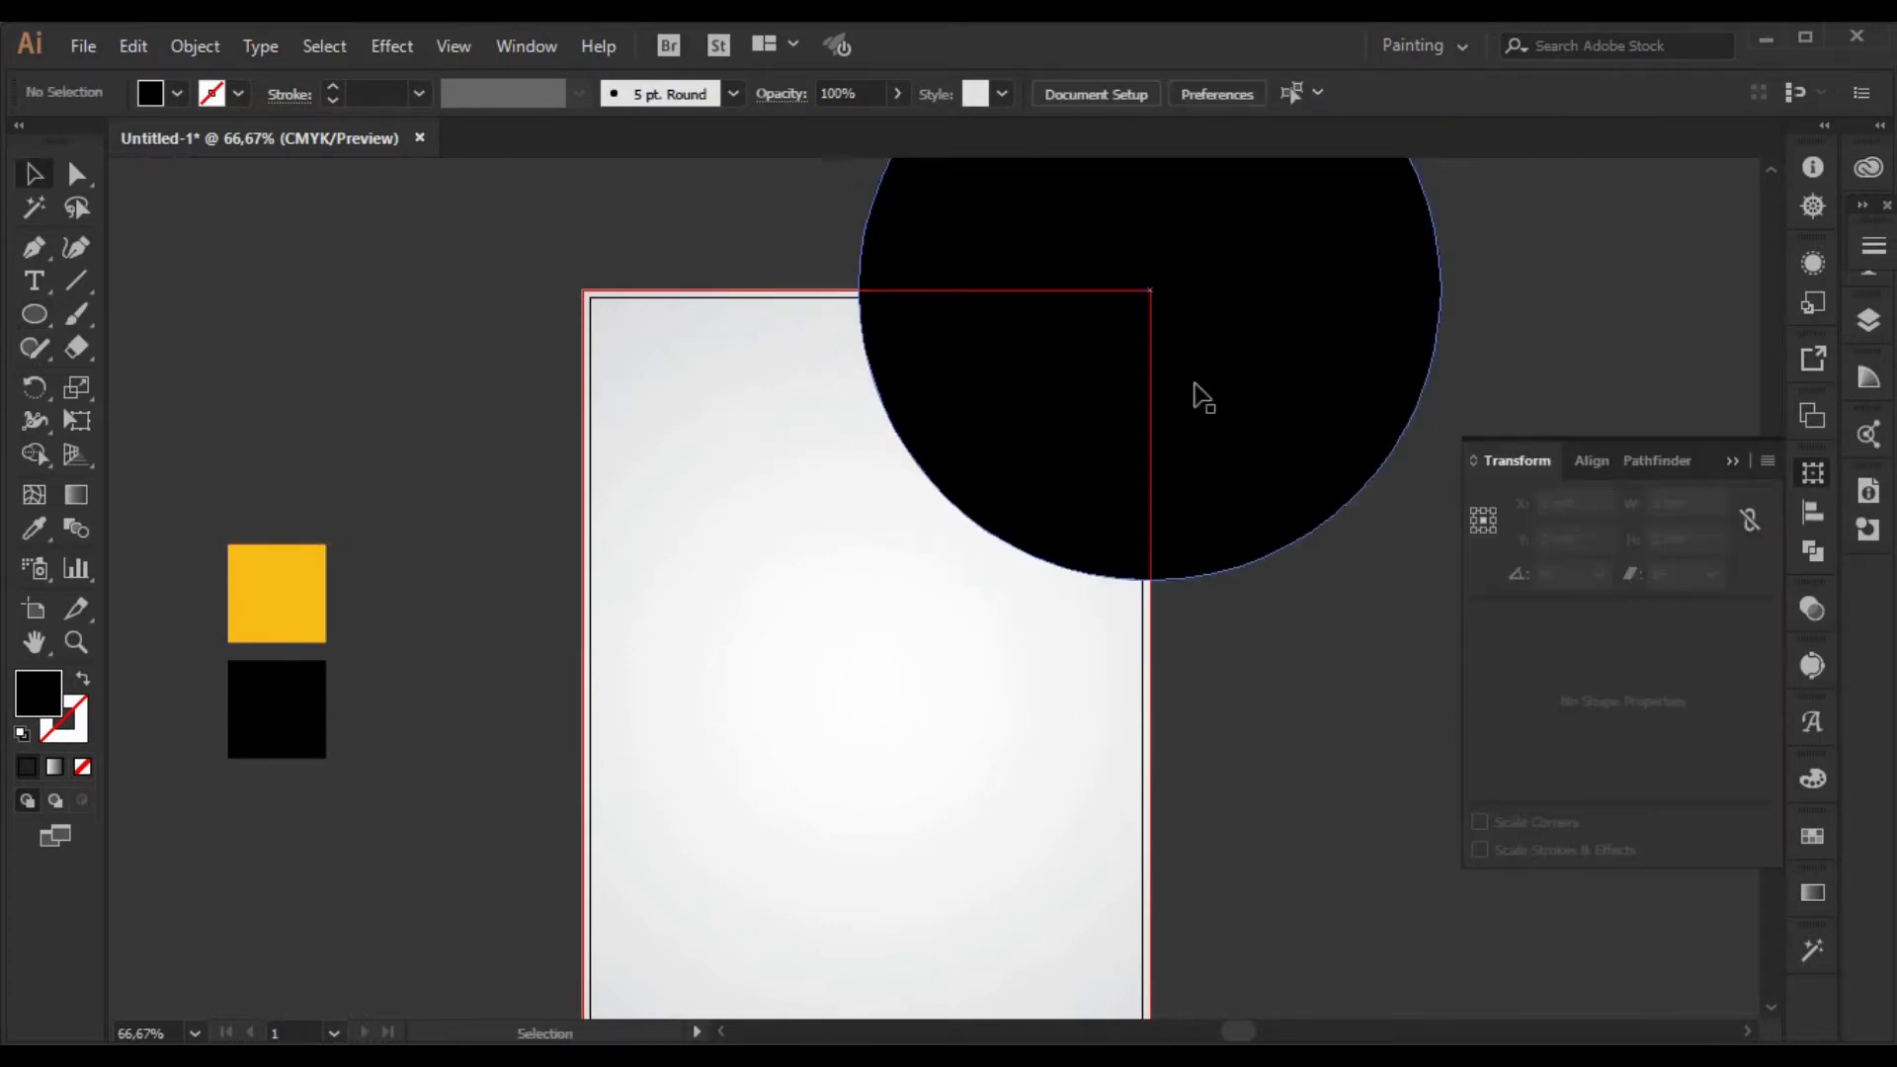
drag(1230, 390, 1086, 429)
click(1284, 709)
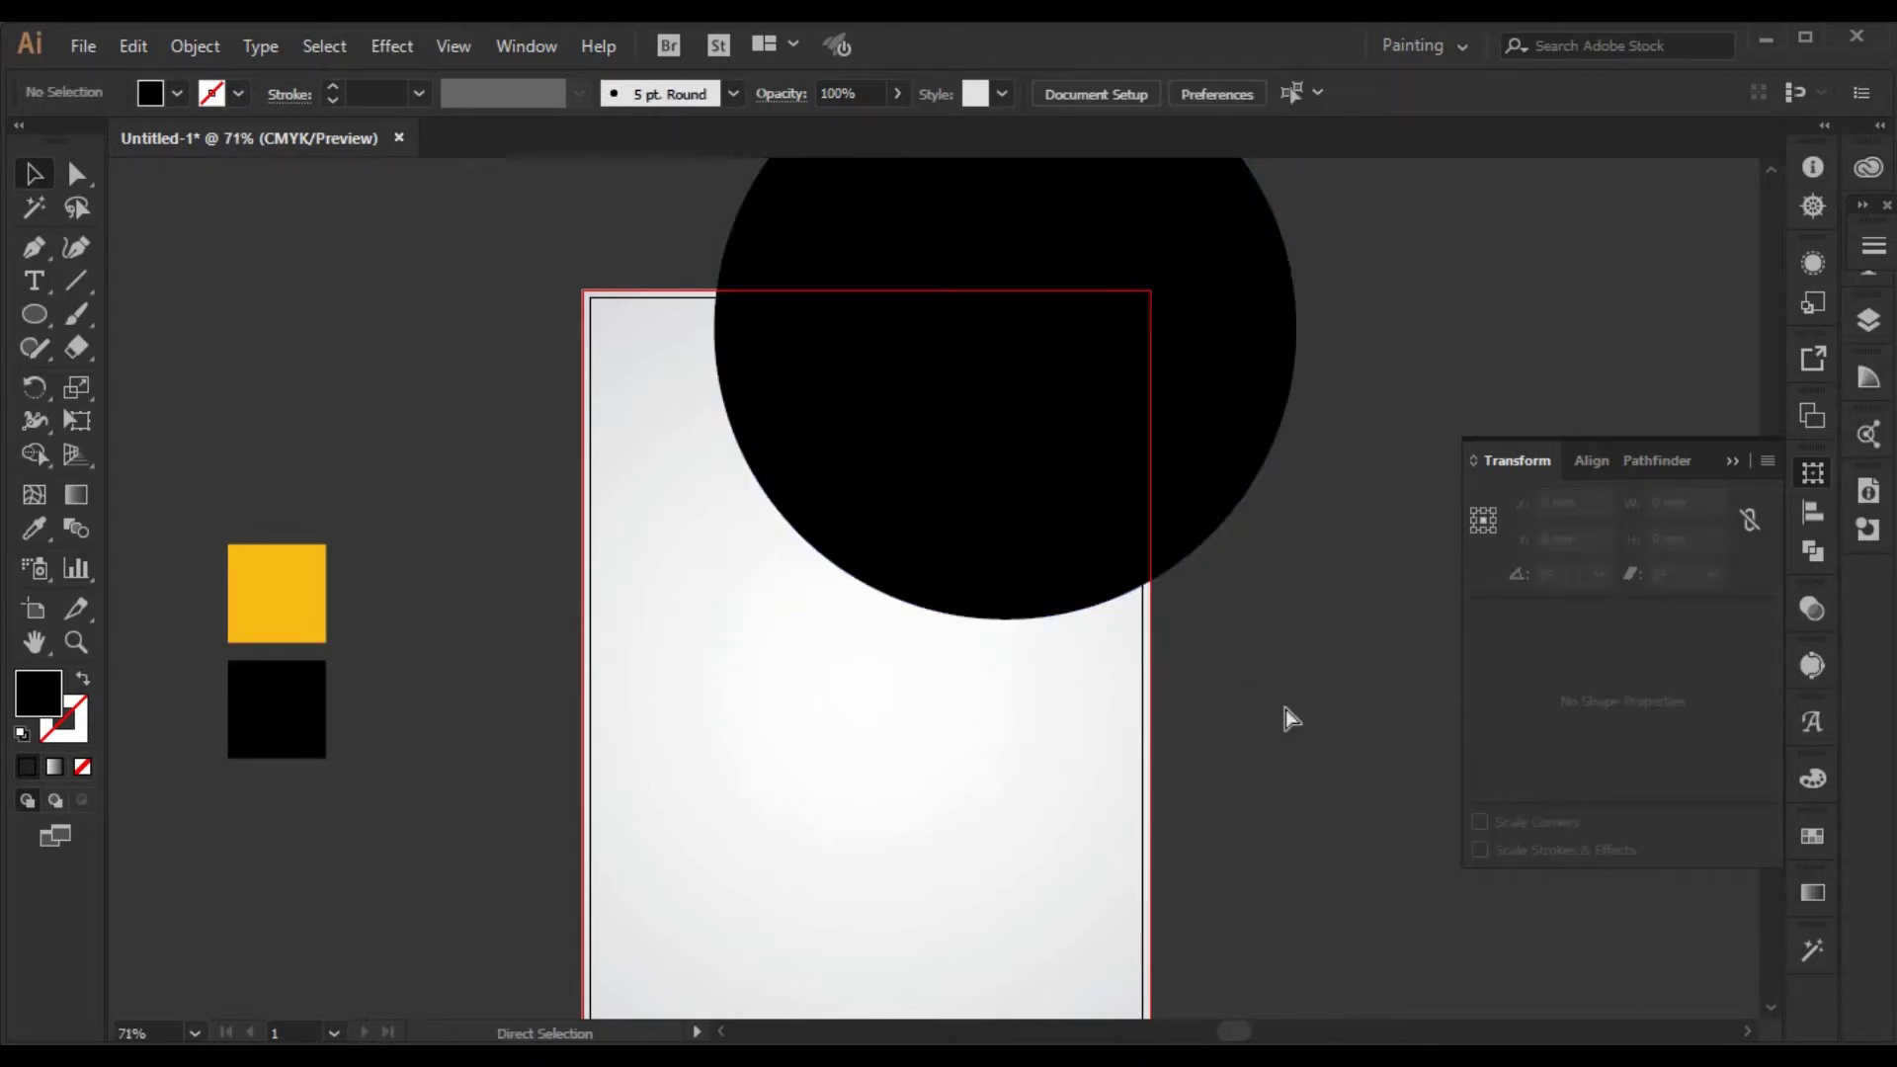
key(ctrl+0)
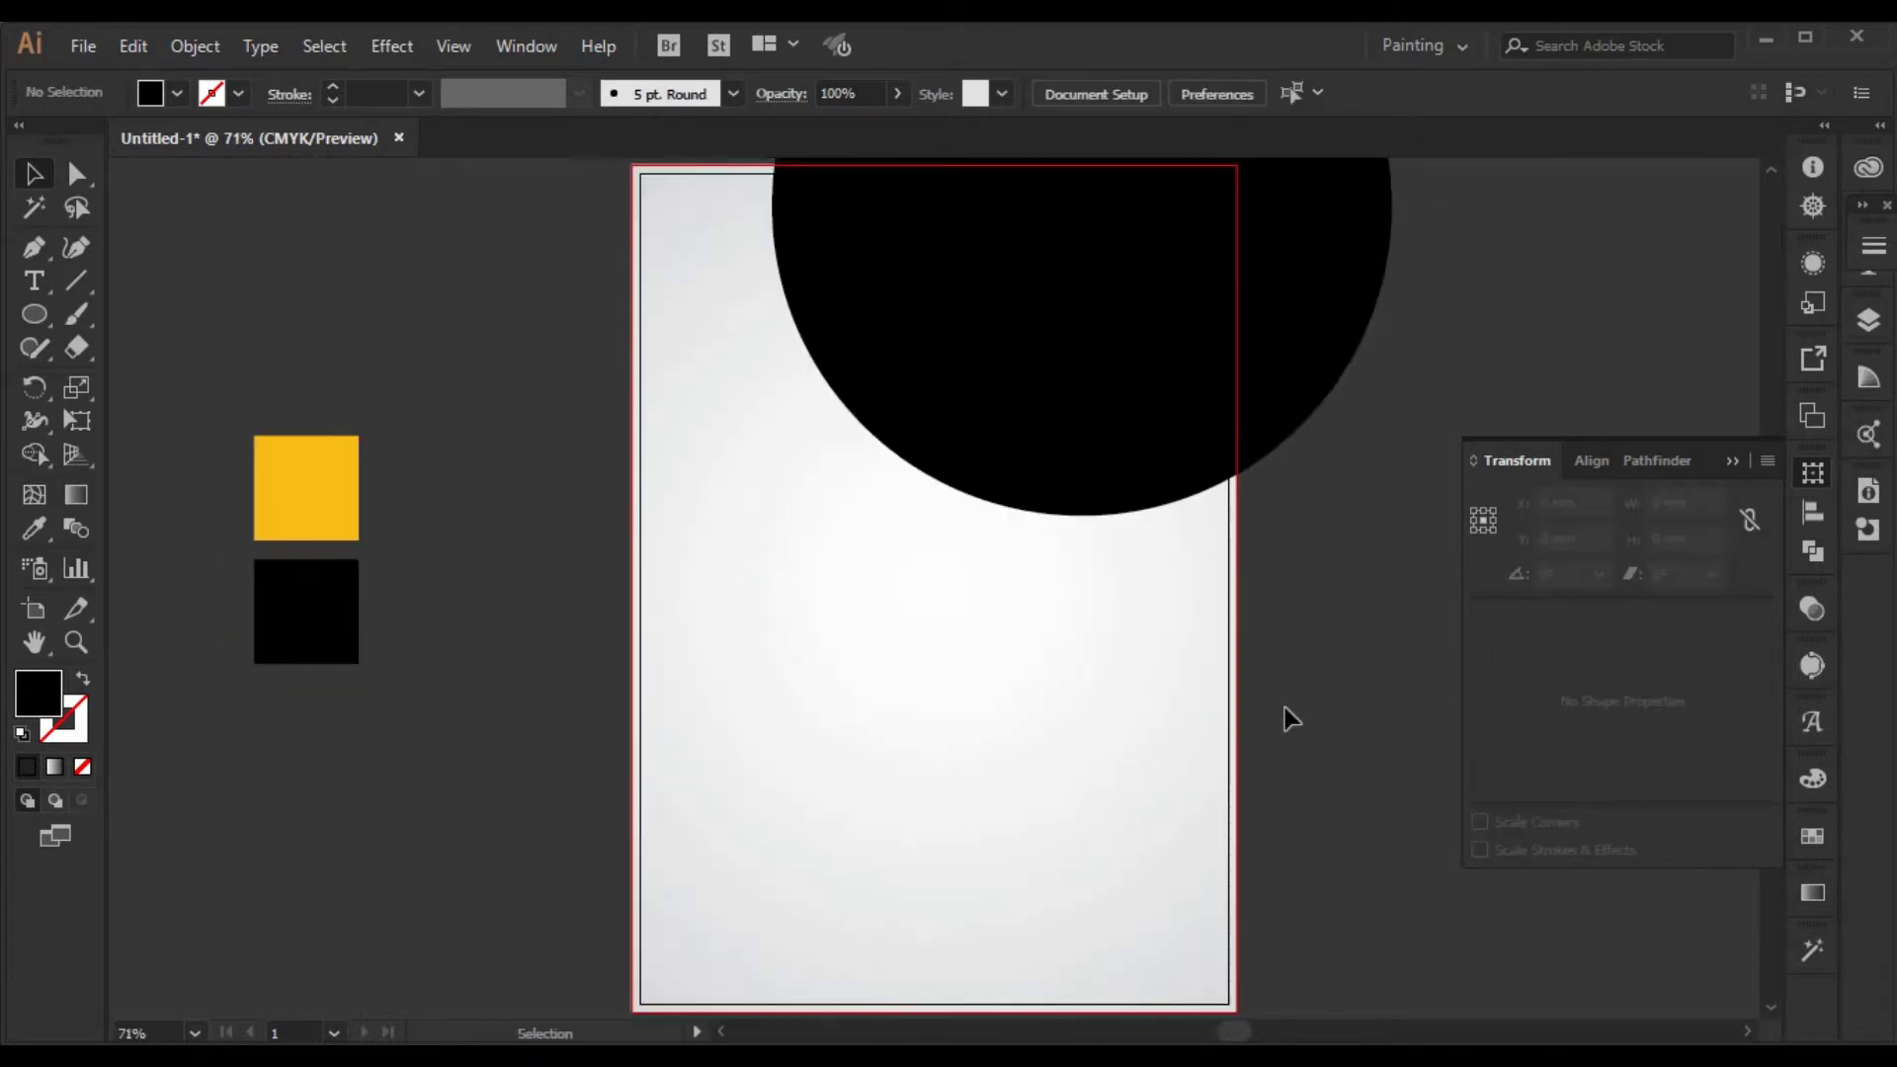
click(1725, 452)
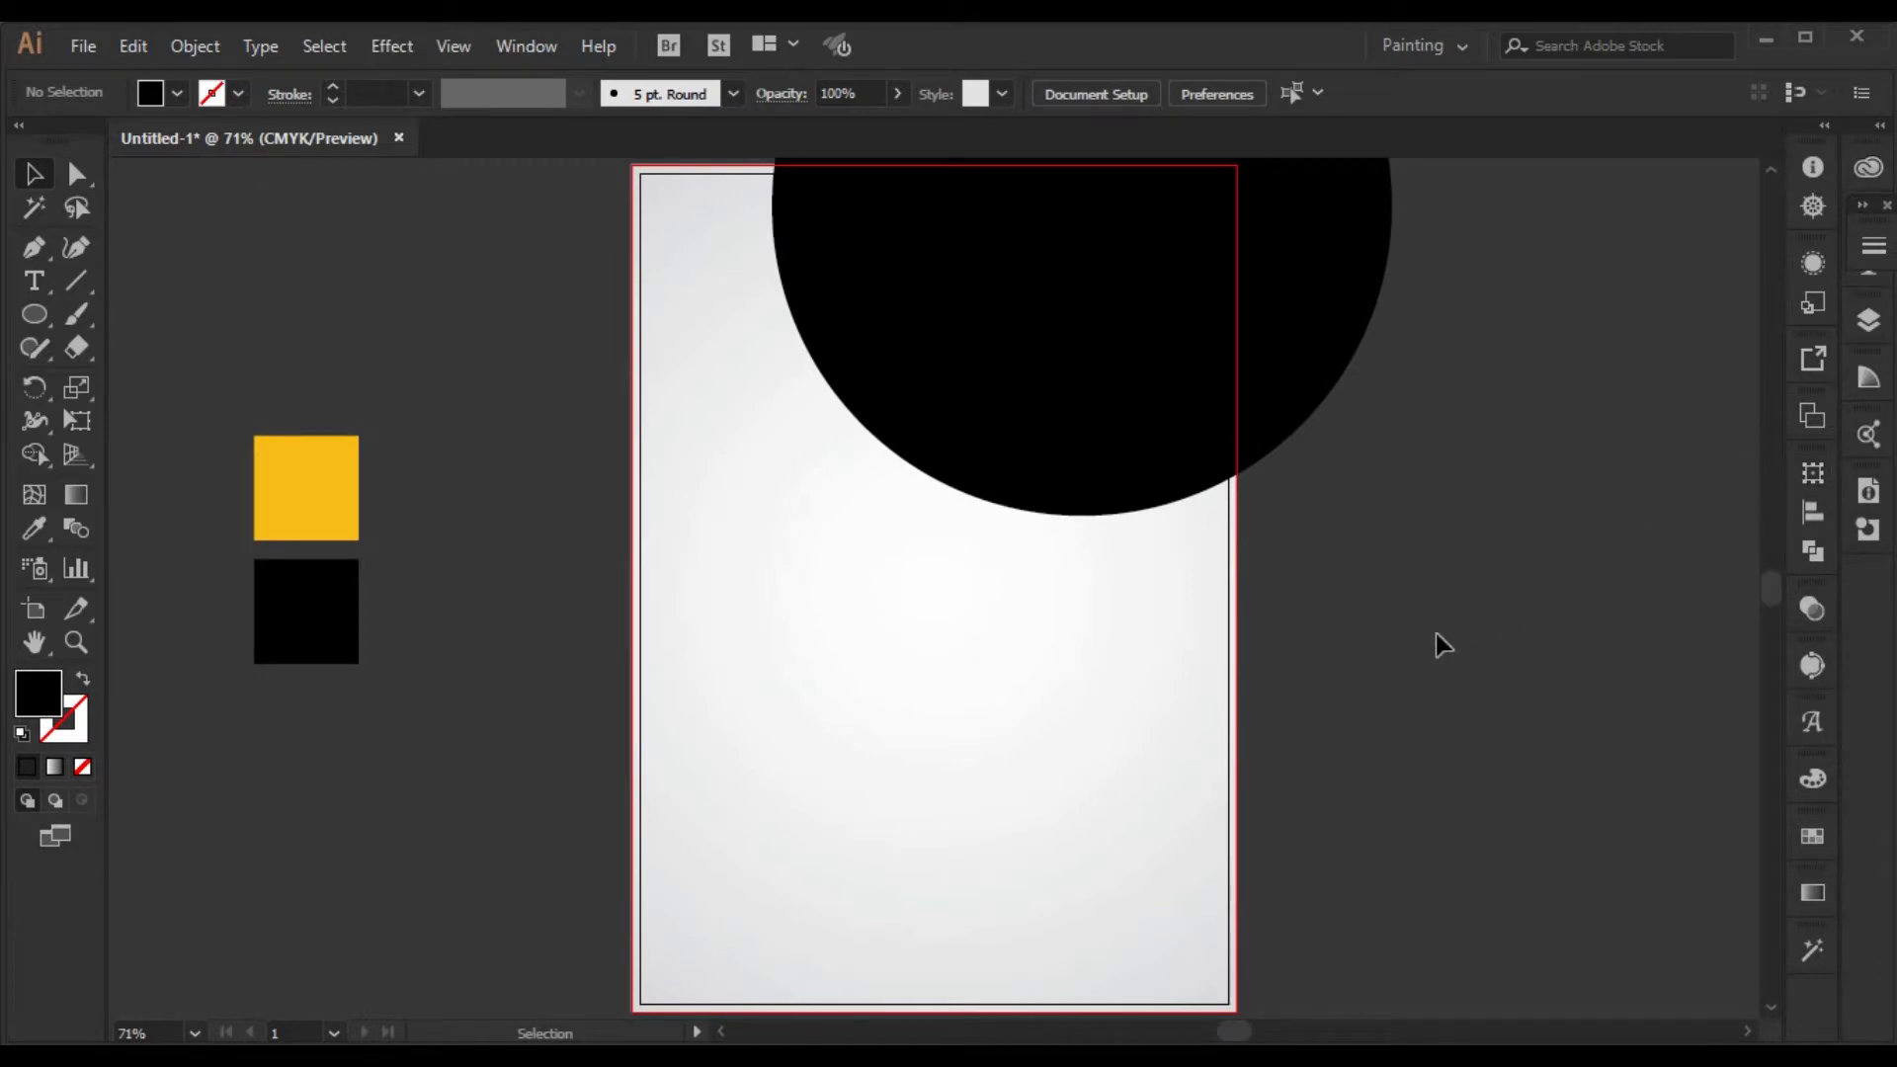
- Make an enlarged concentric copy of the black circle and turn it into an unfilled 1 pt black outline
key(a)
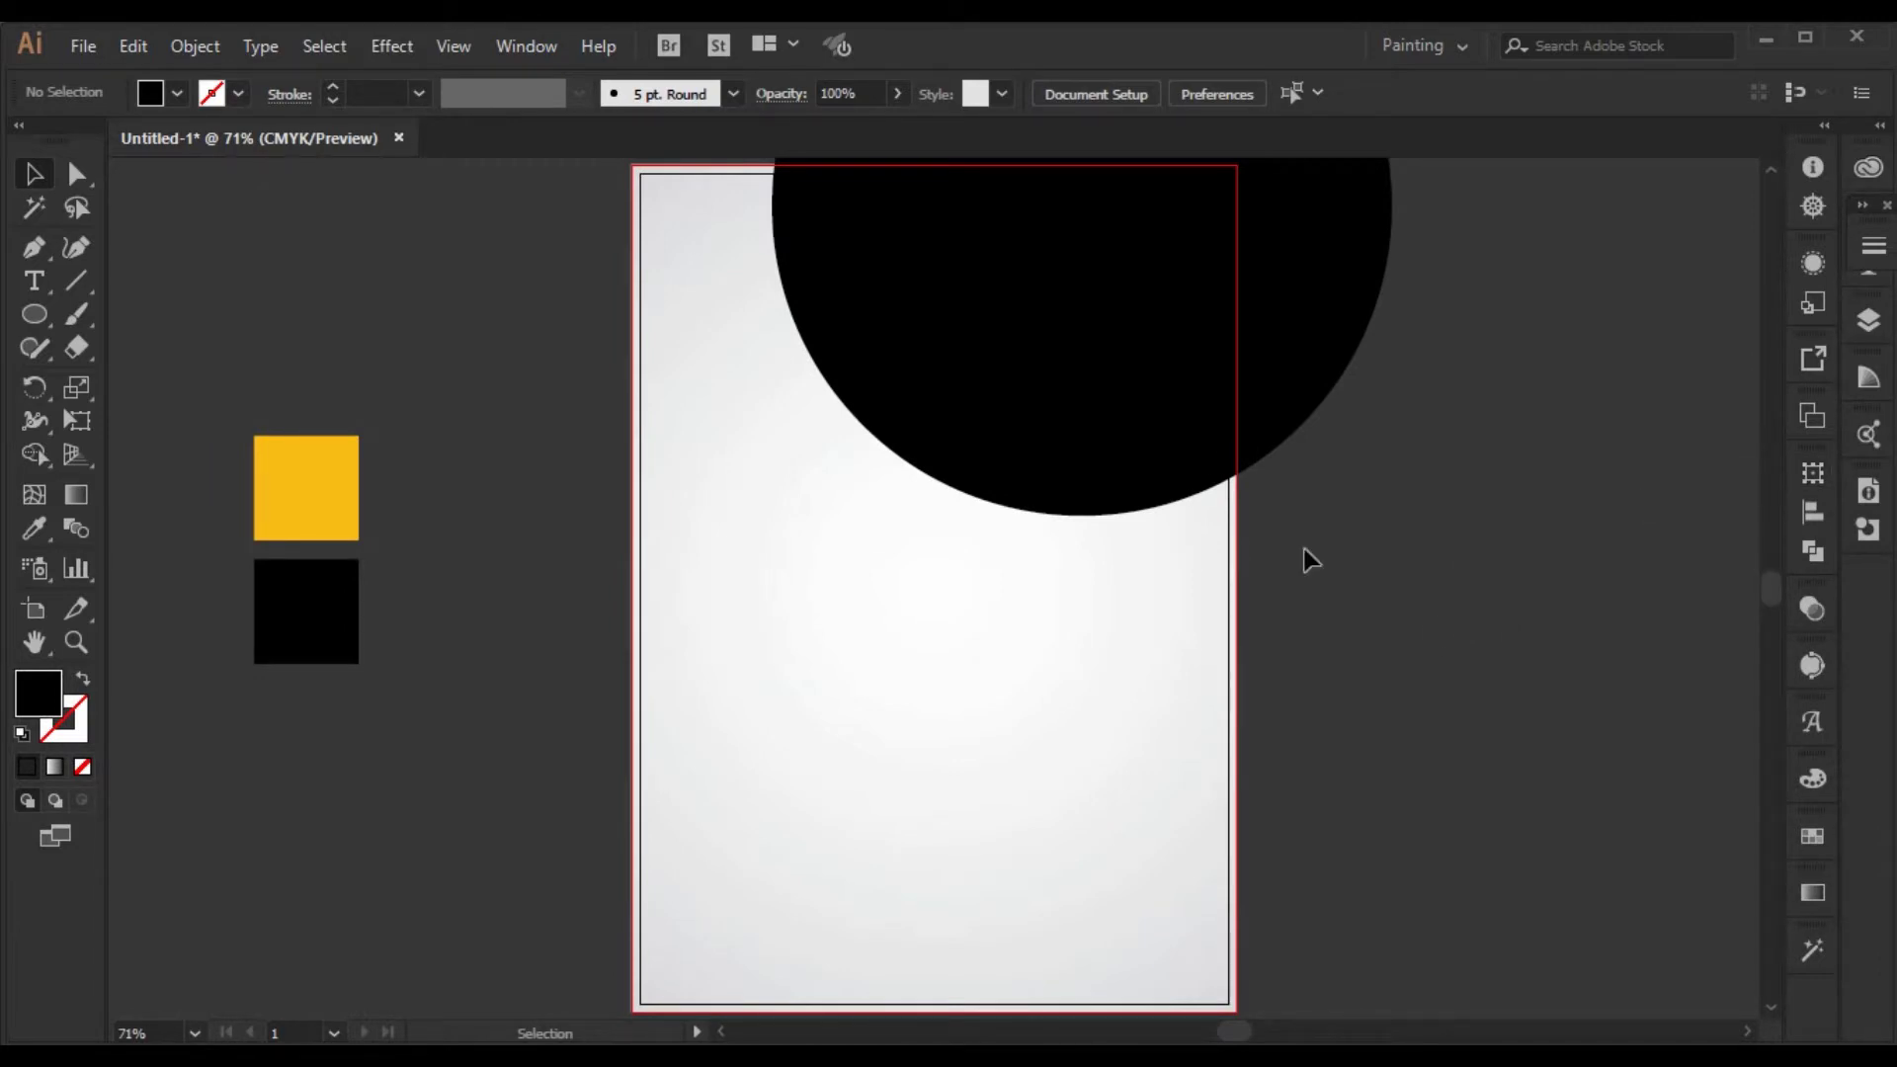
click(1182, 430)
key(v)
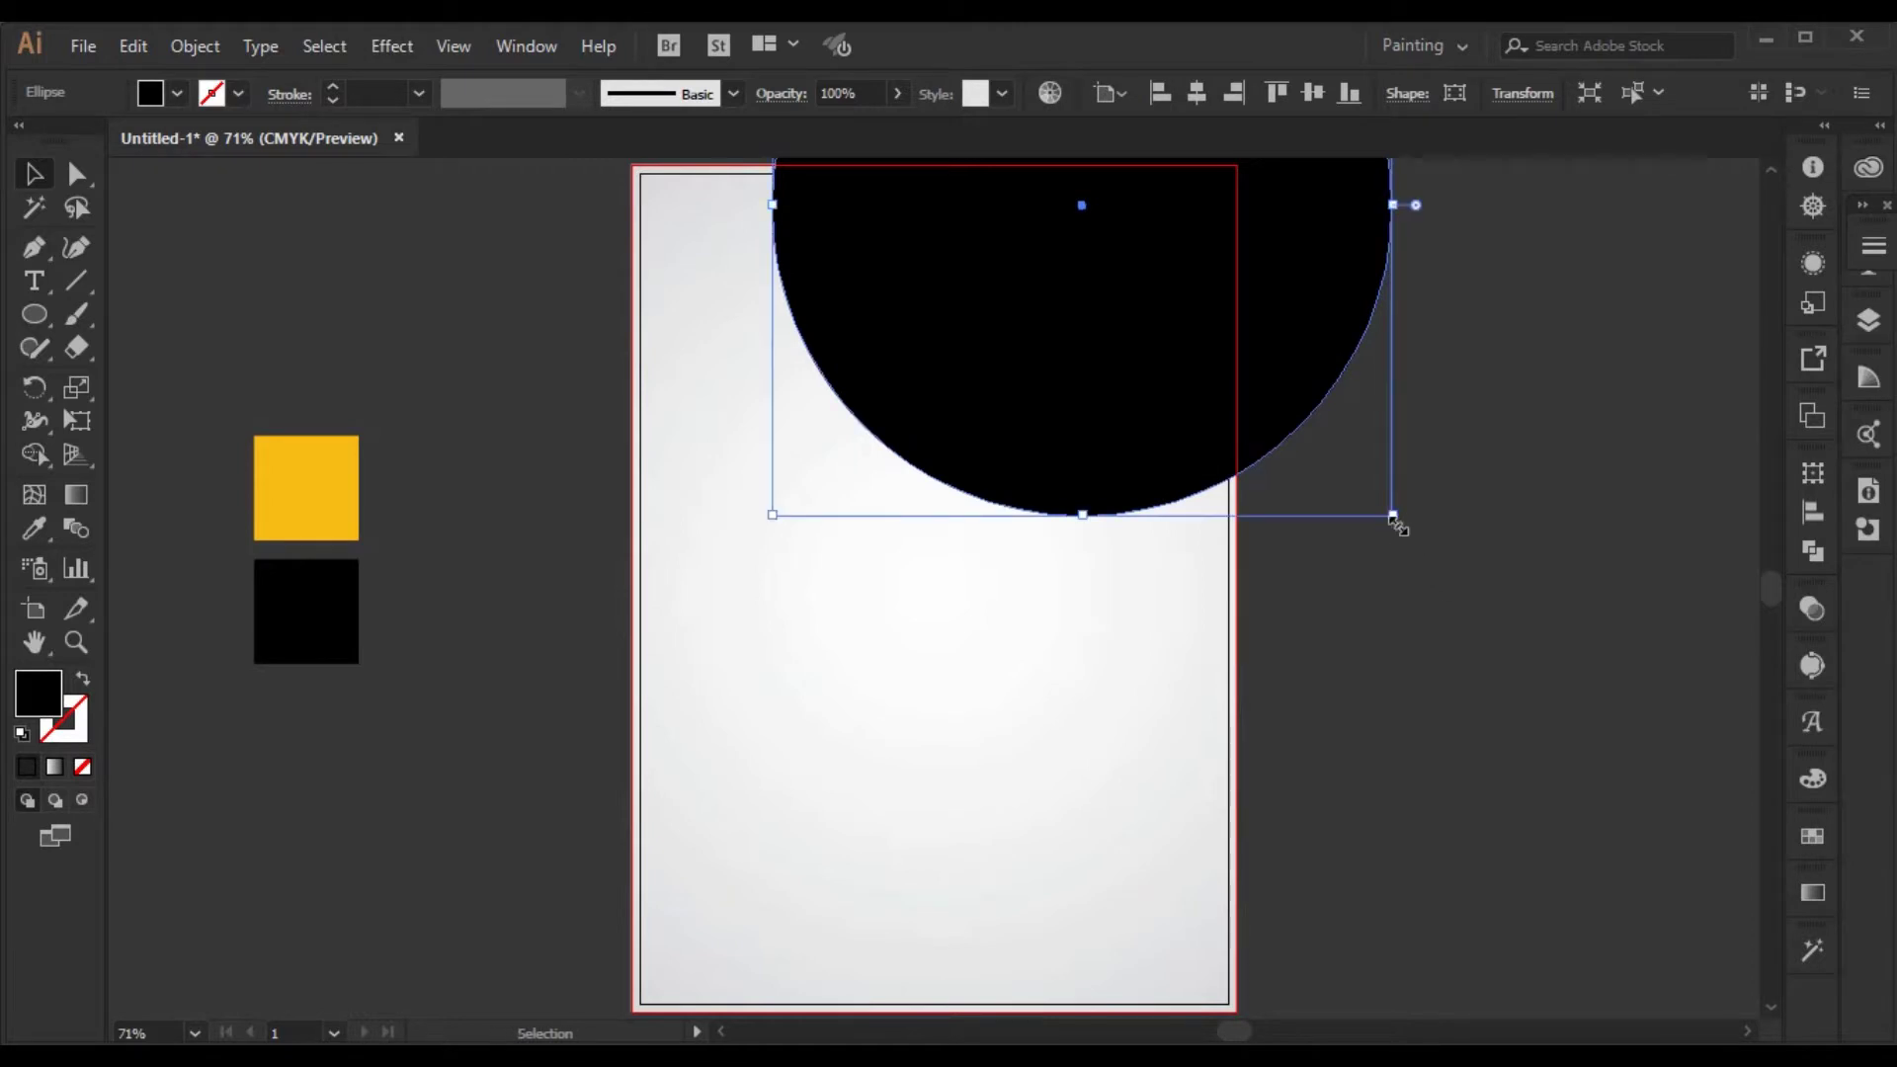
drag(1393, 513, 1609, 705)
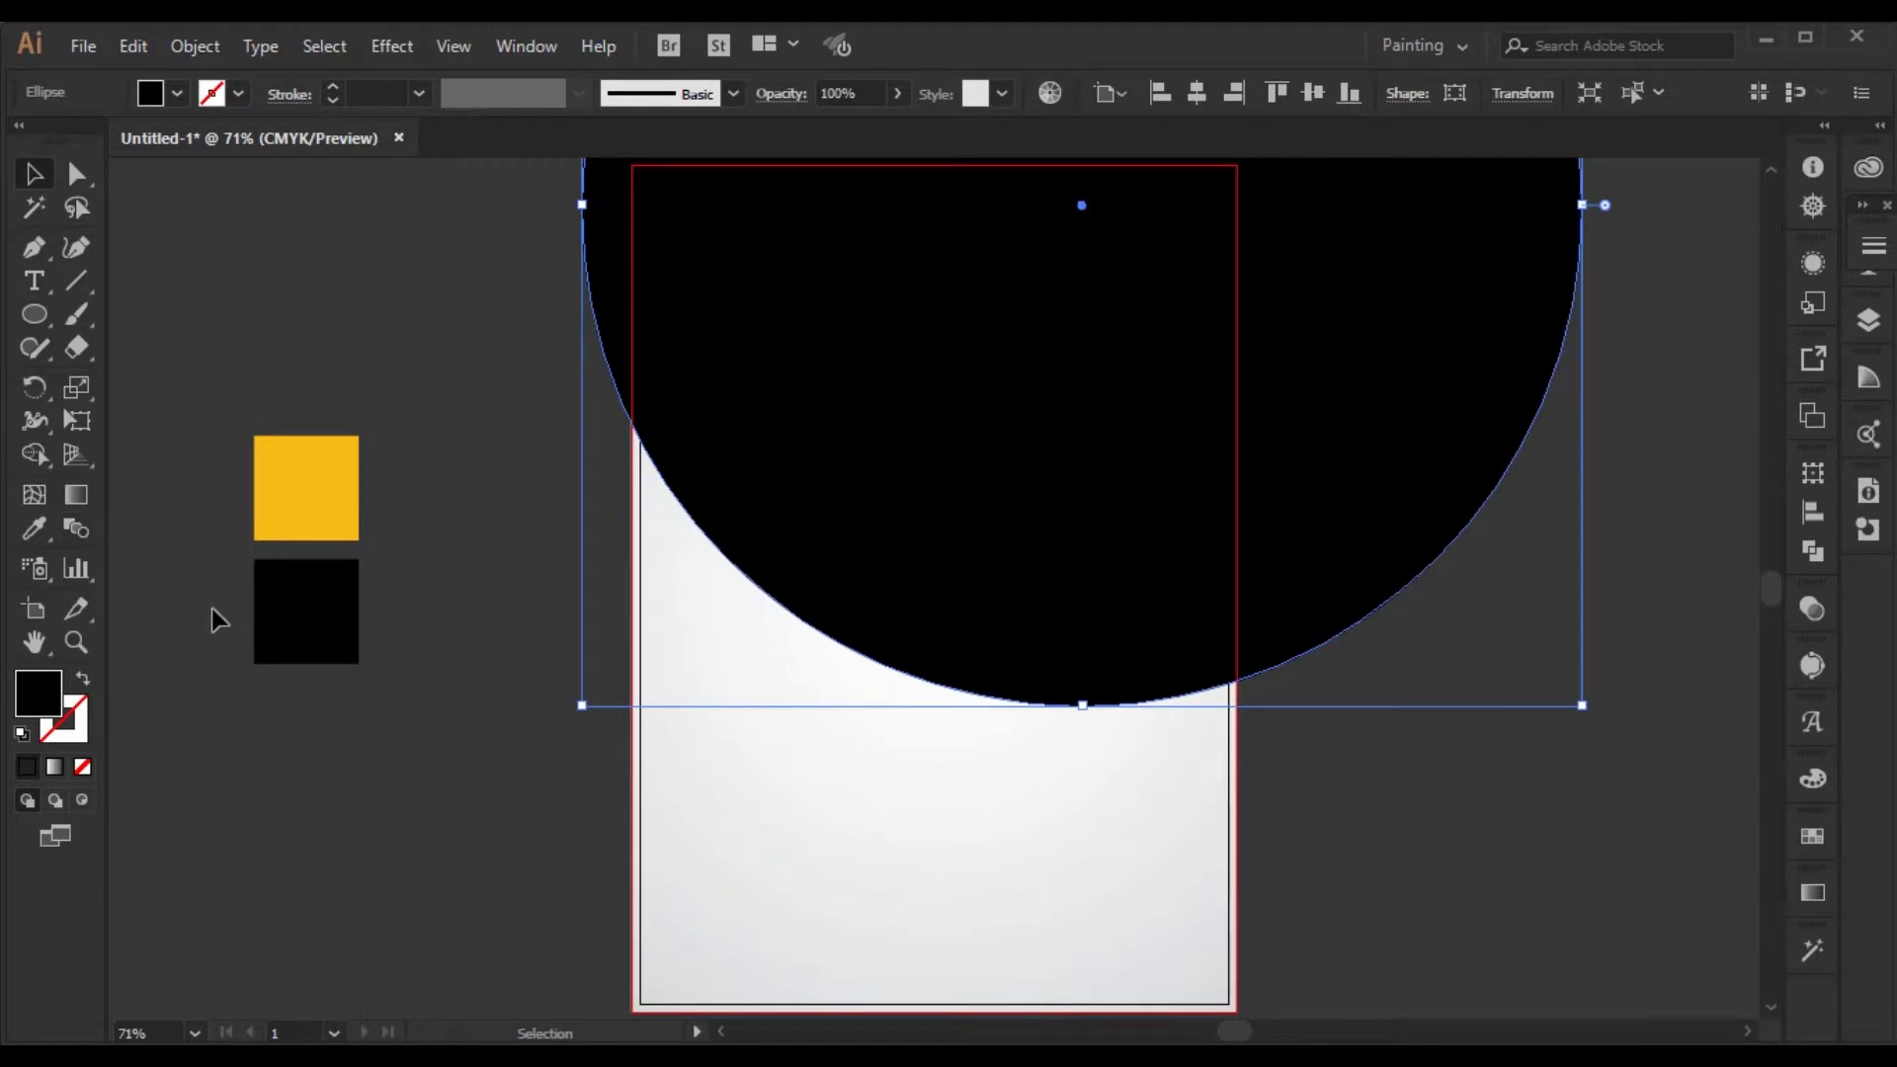
click(84, 681)
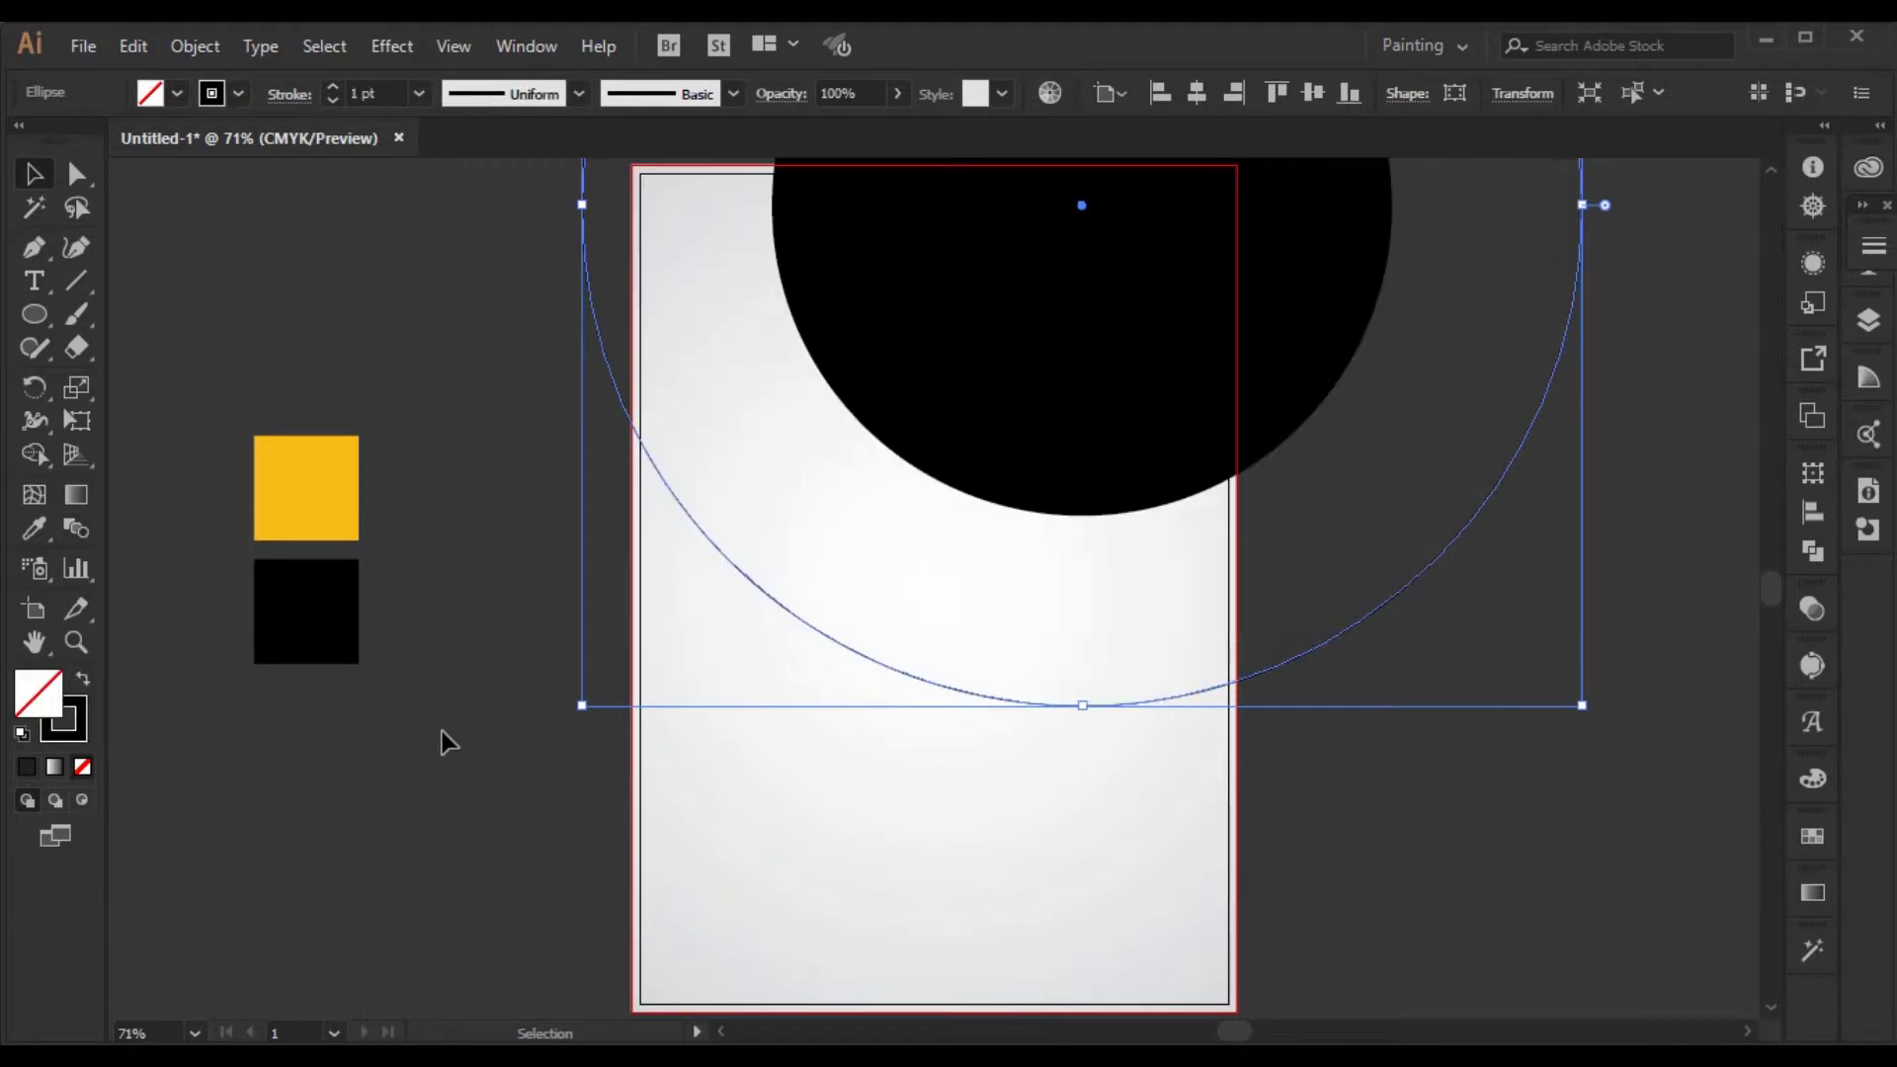
click(685, 714)
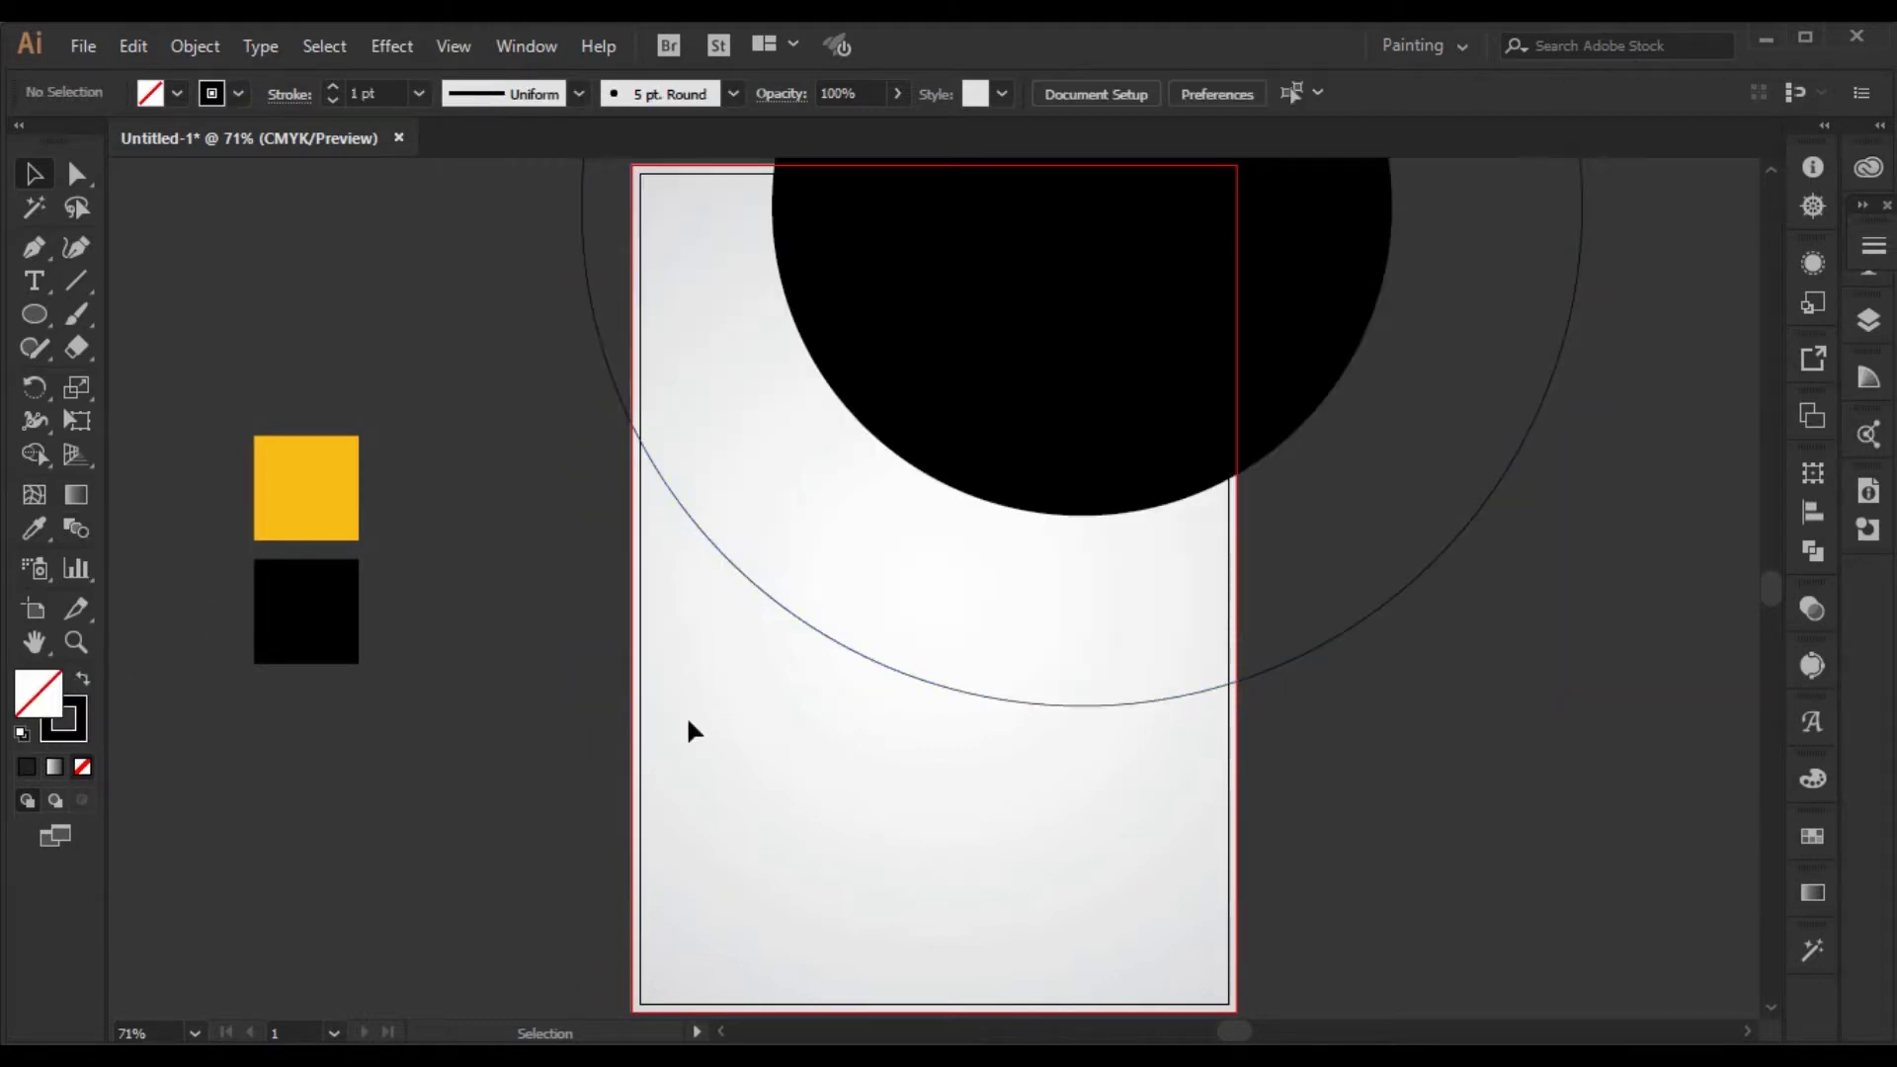
- Shrink the outline circle around its centre so it forms a narrower ring around the black circle
click(1359, 626)
drag(1359, 626, 1360, 636)
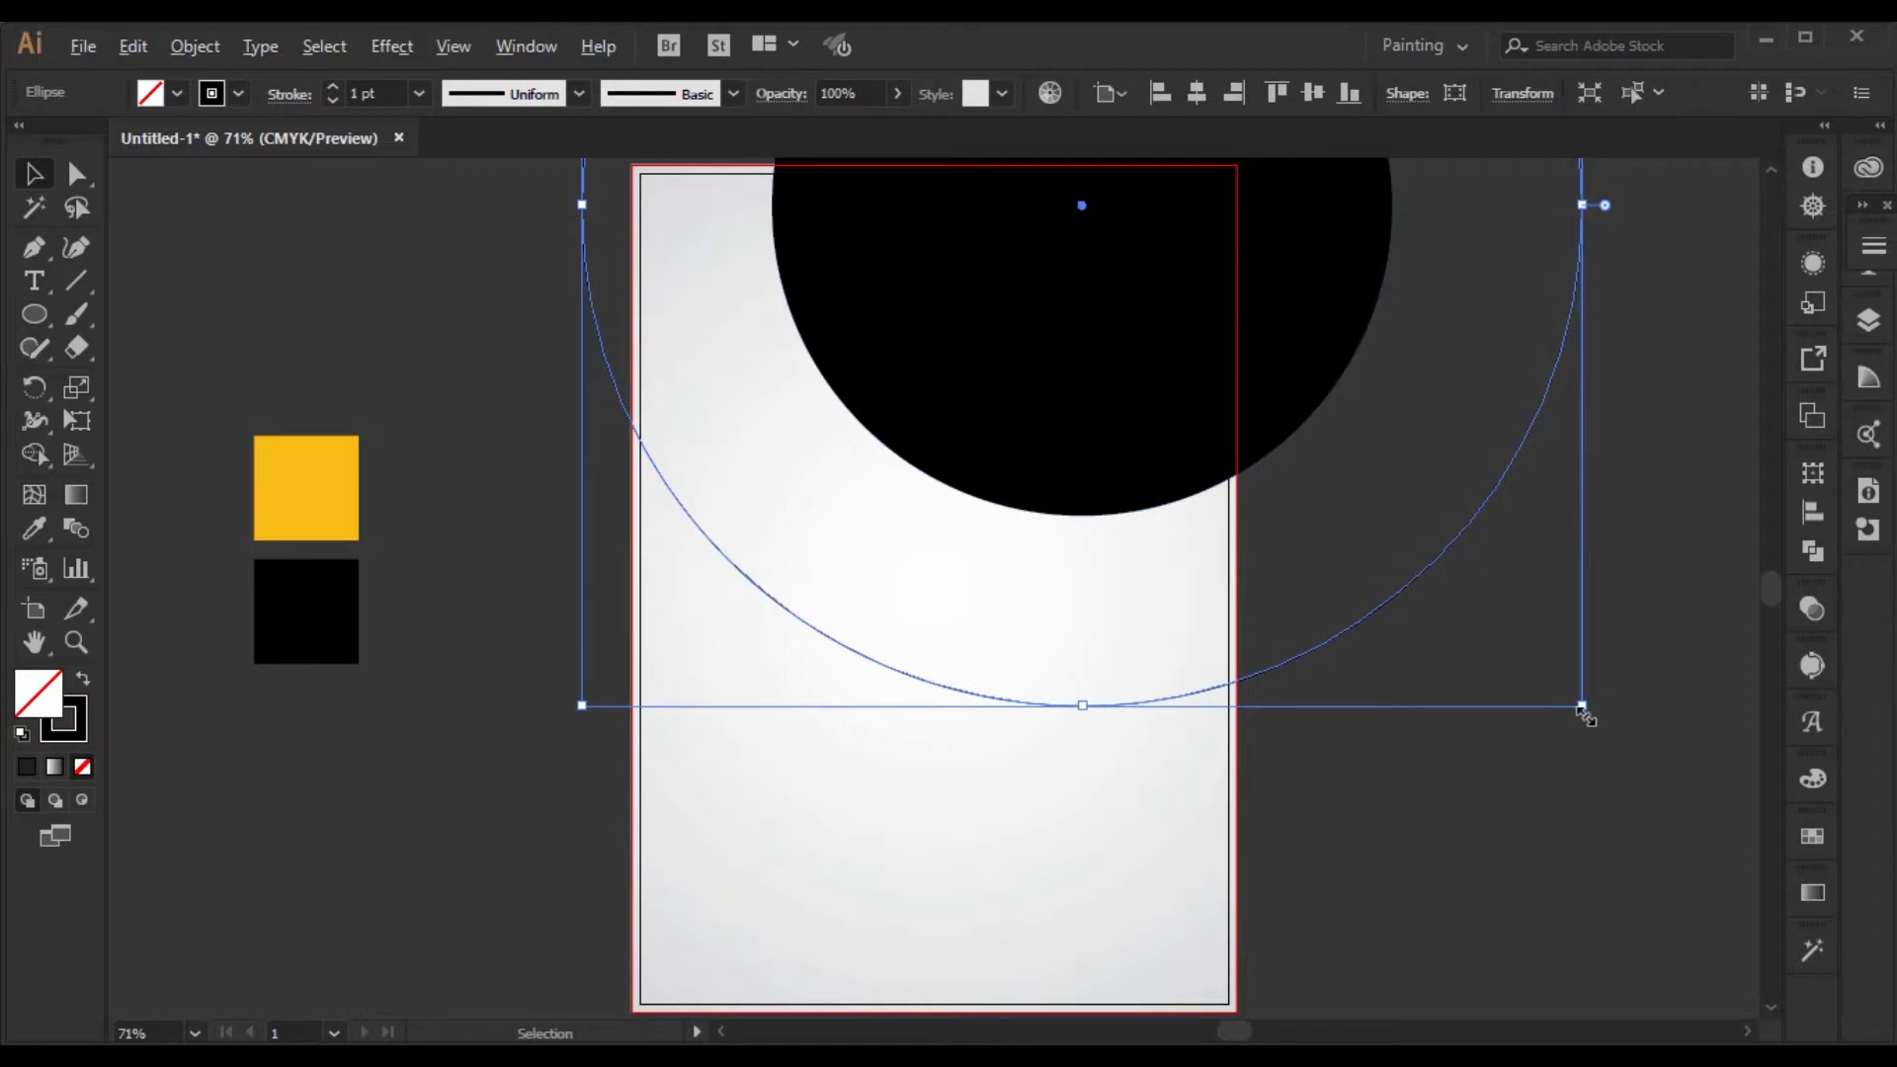
drag(1582, 705, 1500, 624)
click(1405, 718)
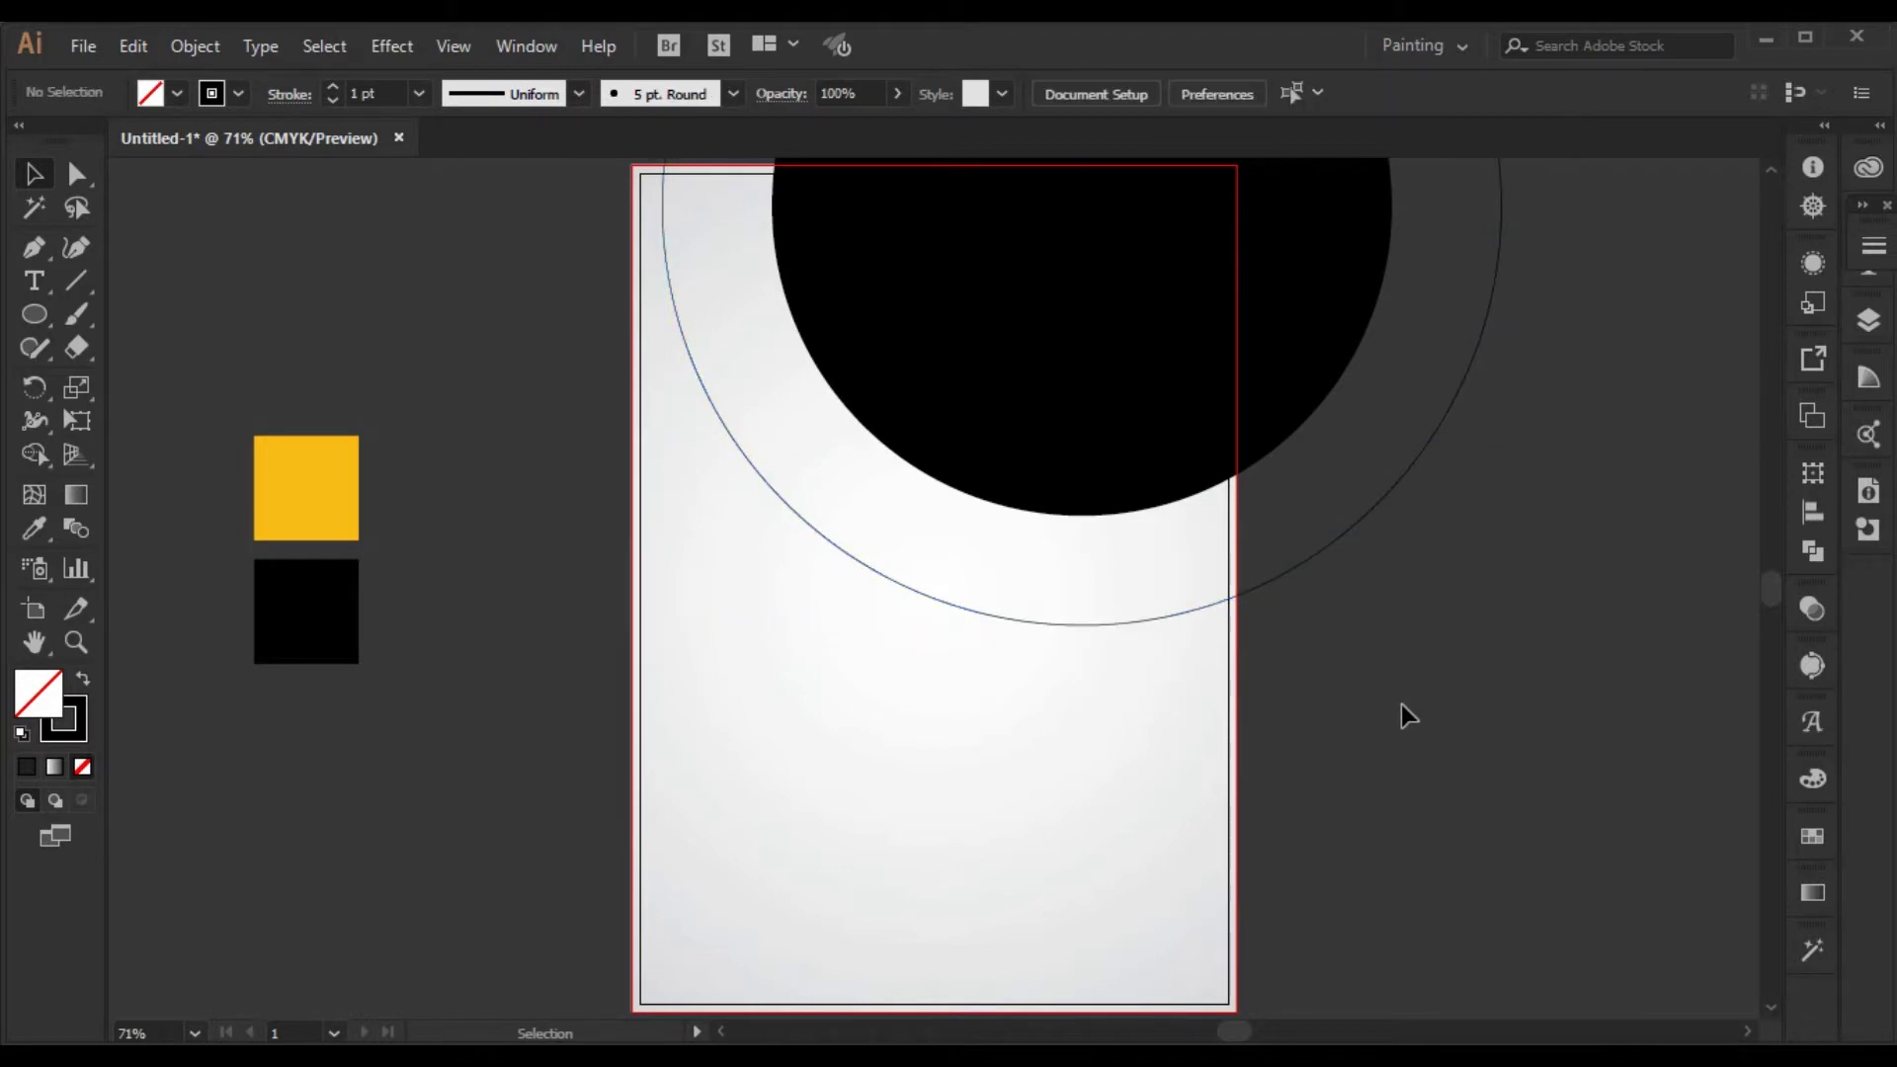
- Duplicate the outline circle, offsetting the copy down and to the left
click(1306, 565)
drag(1305, 565, 1195, 655)
click(1403, 793)
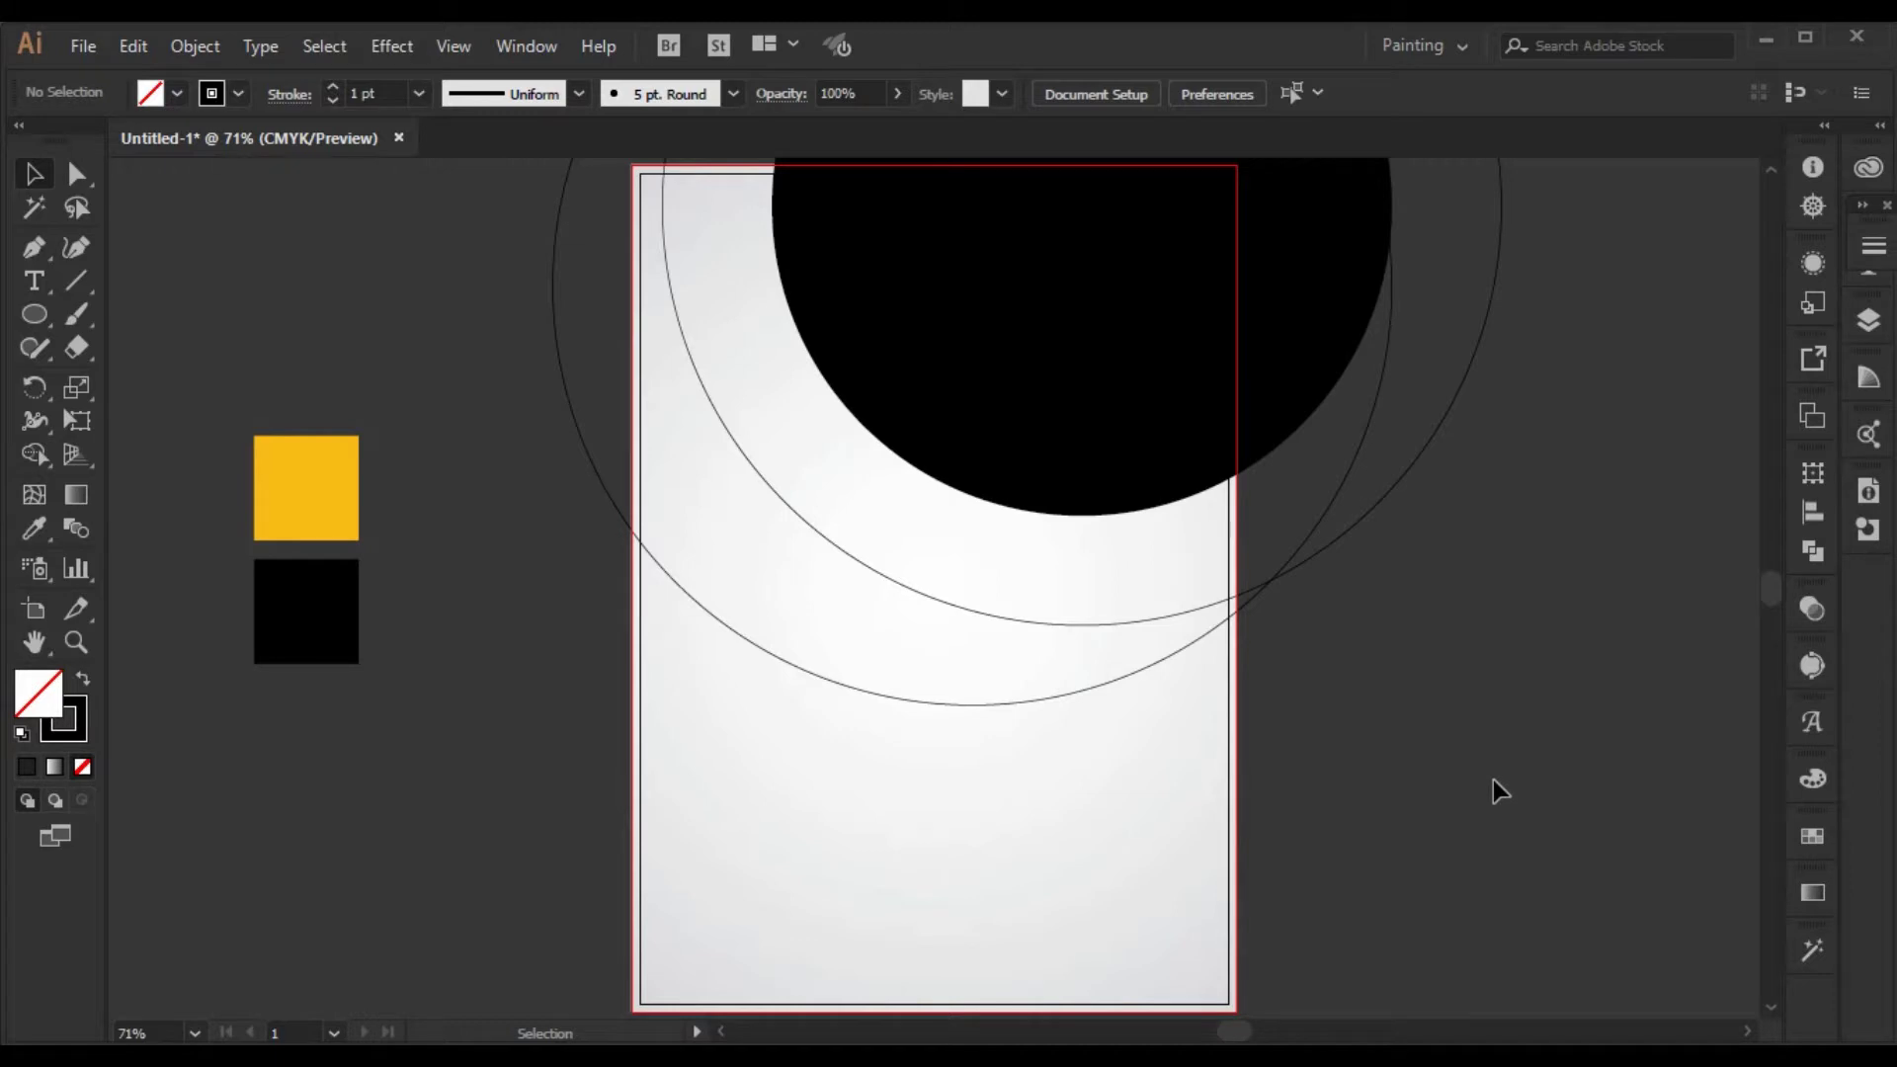
- Place another copy of the outline circle over the page's lower half, centred horizontally and slightly overlapping the offset circle
drag(1343, 543, 1462, 878)
click(1482, 656)
drag(1603, 429, 1485, 874)
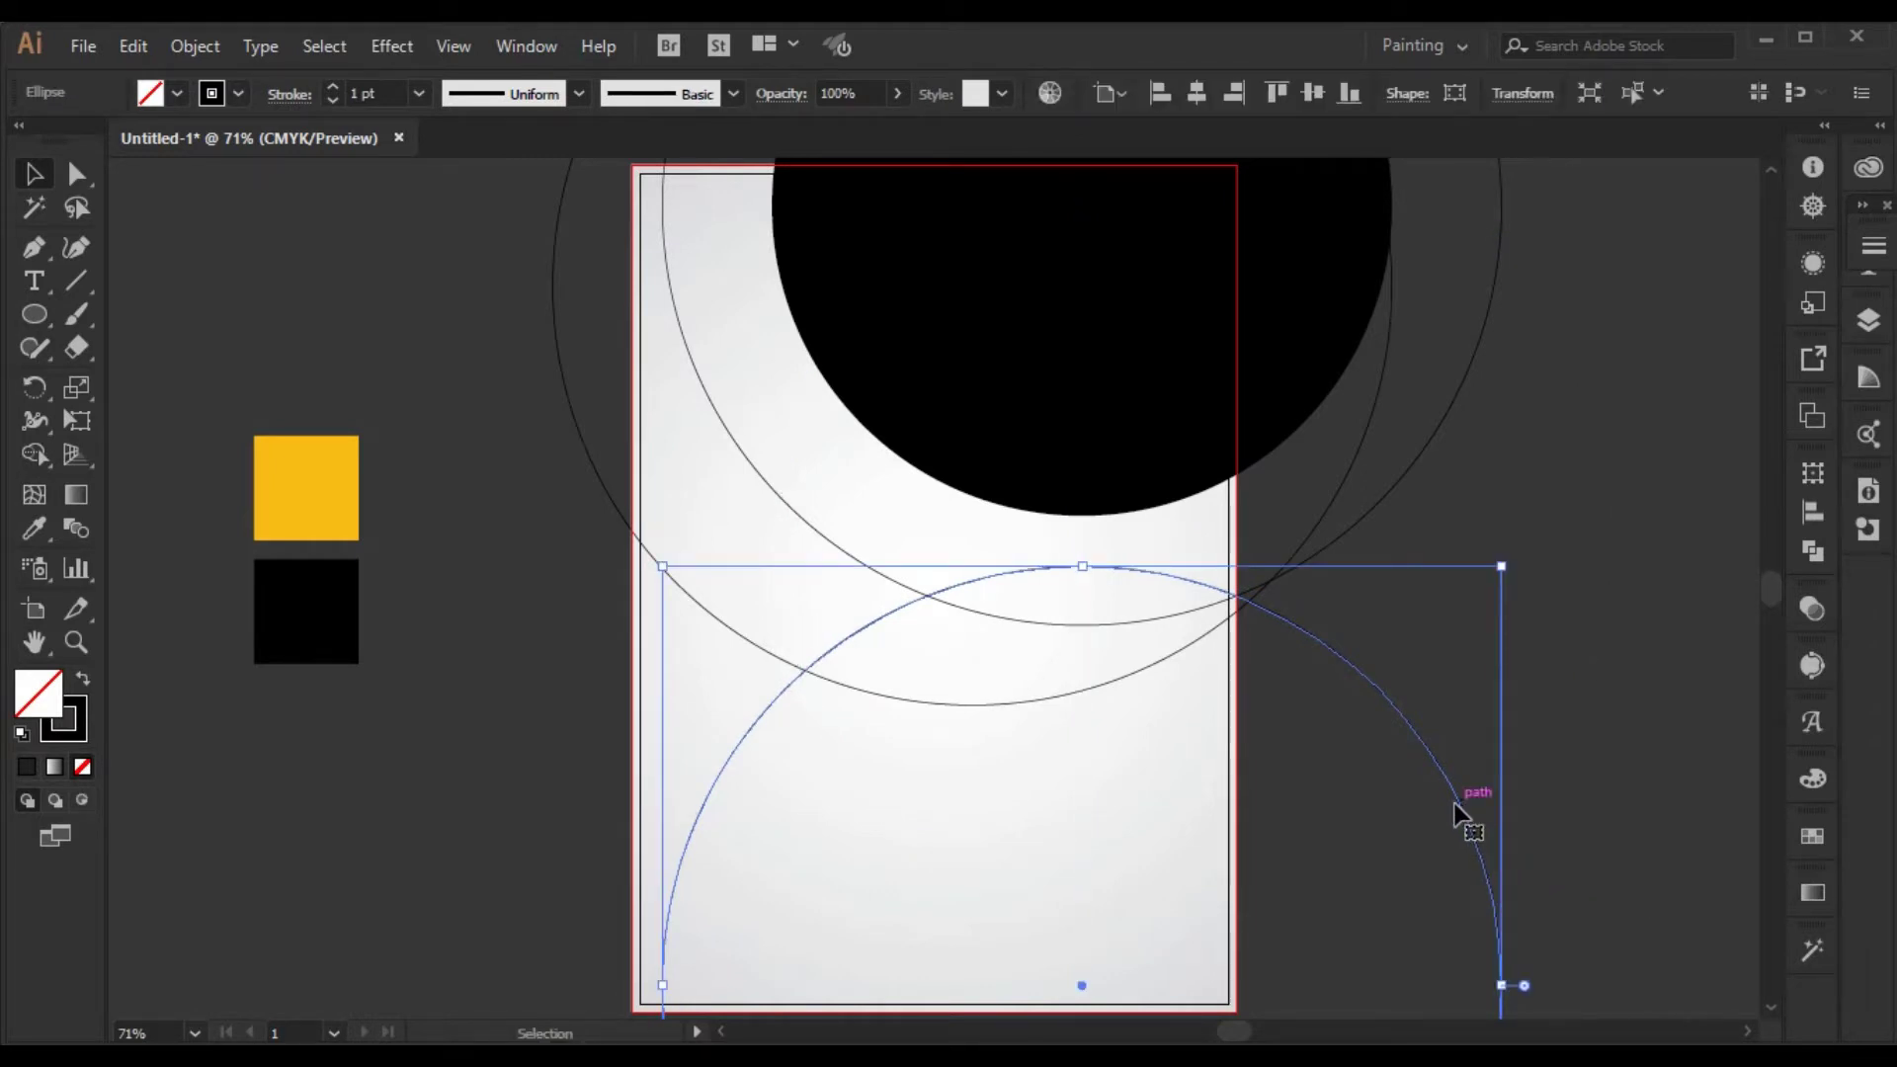
drag(1456, 813, 1308, 911)
click(1510, 766)
scroll(1510, 763, up, 1)
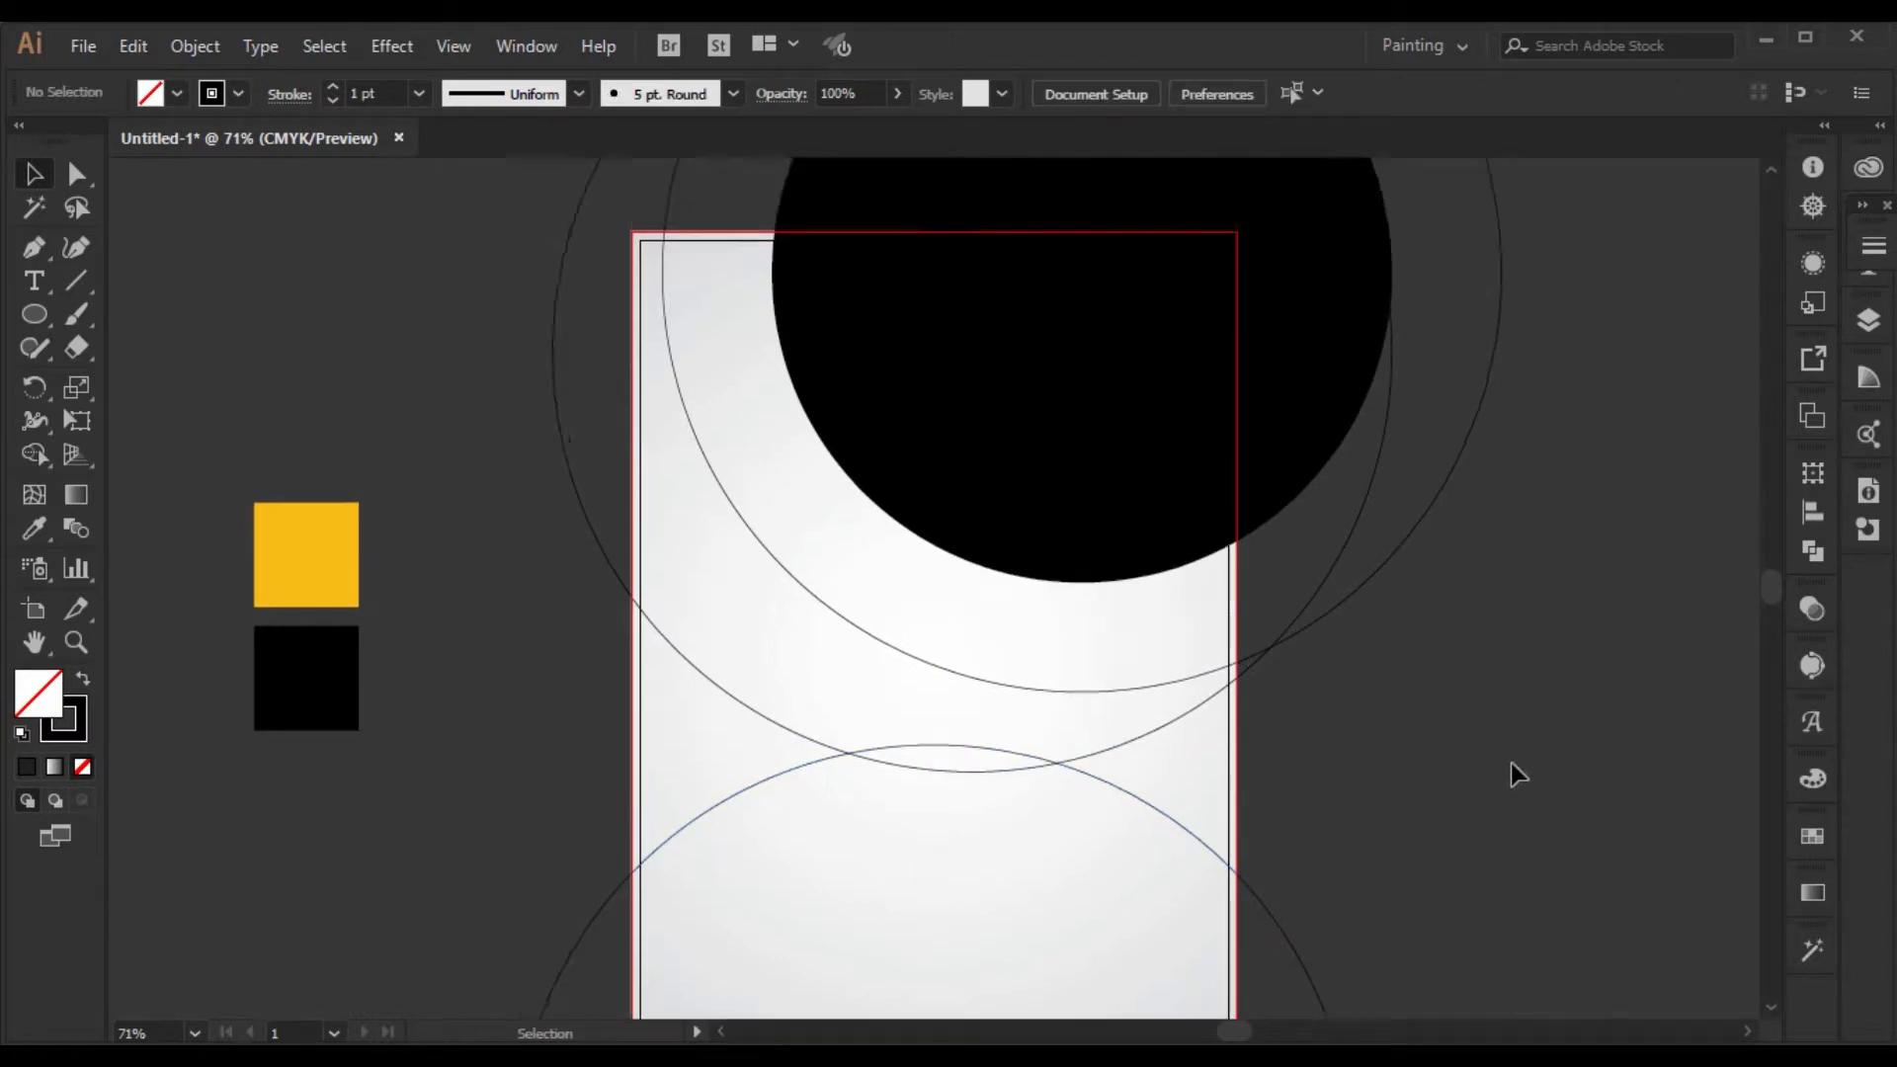
scroll(1511, 764, down, 1)
- Select all artwork except the two colour squares and separate the black circle's area inside the page with Shape Builder
key(ctrl+a)
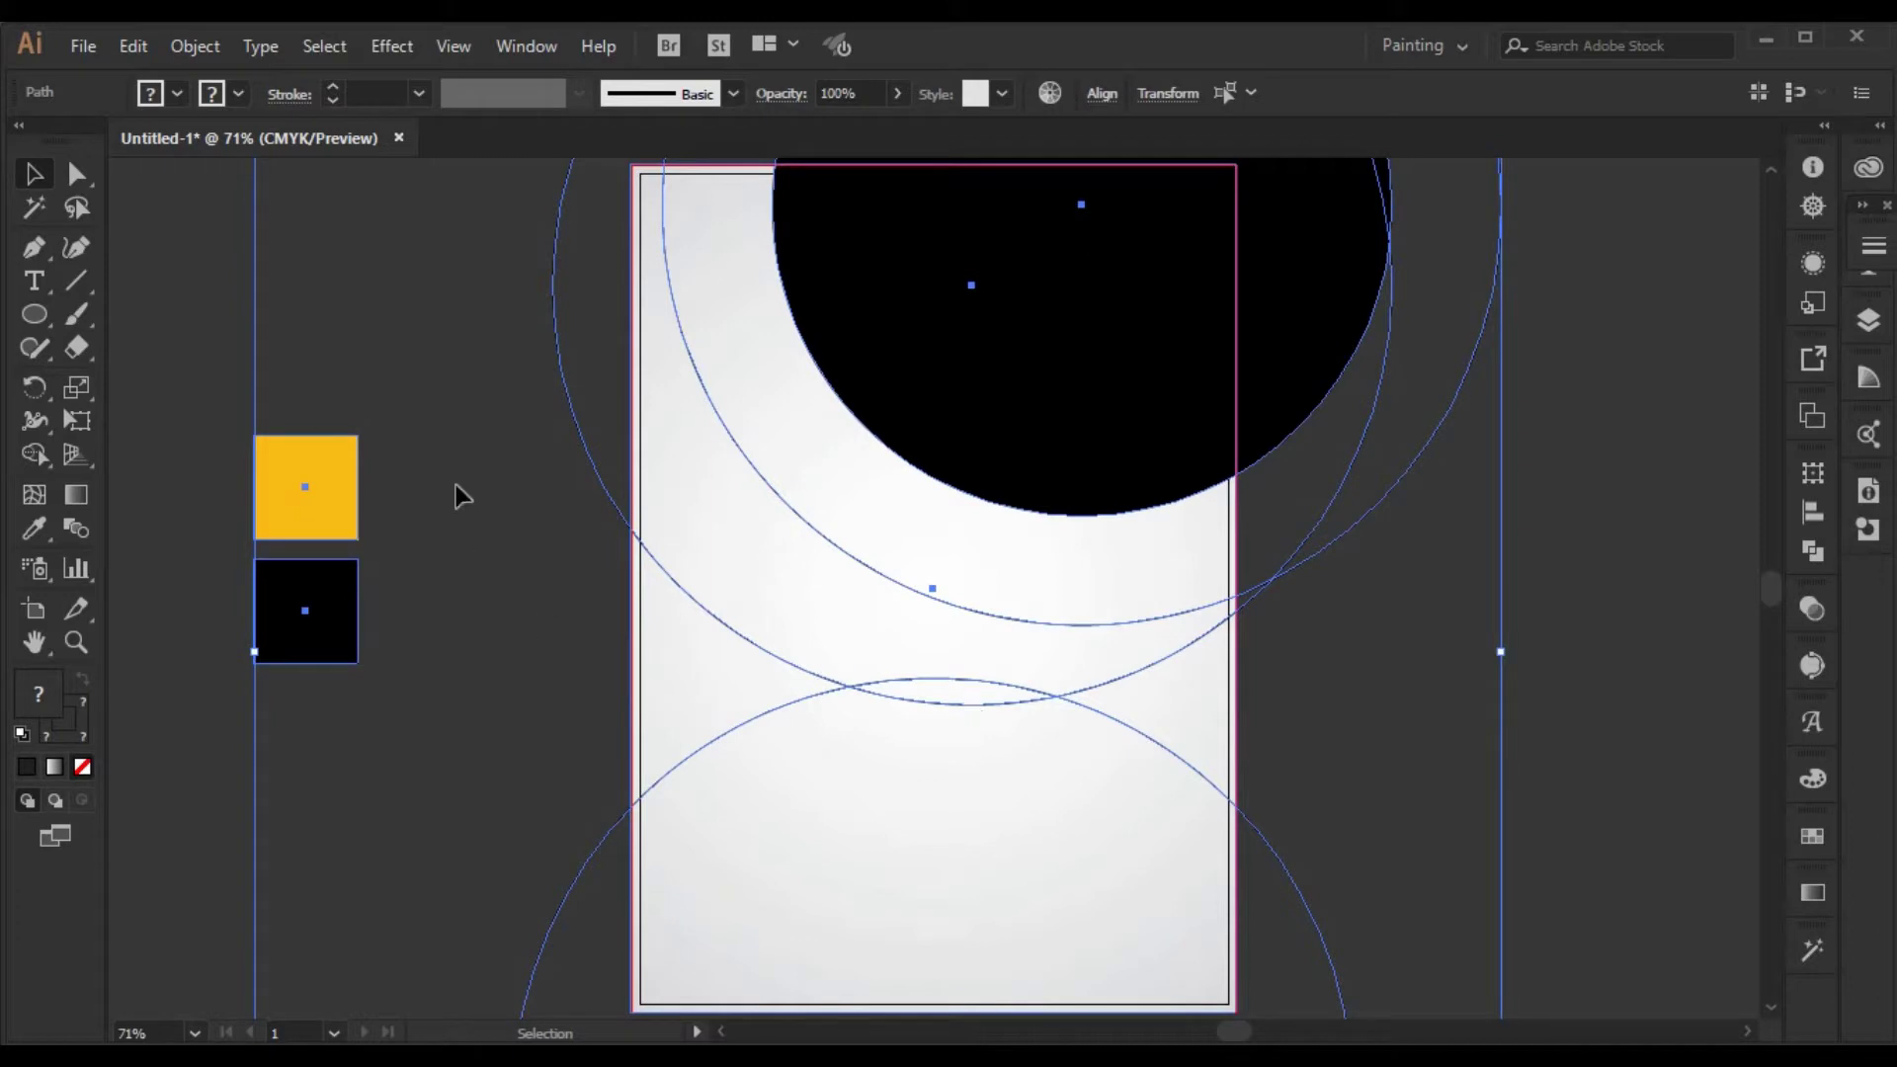
drag(406, 308, 258, 806)
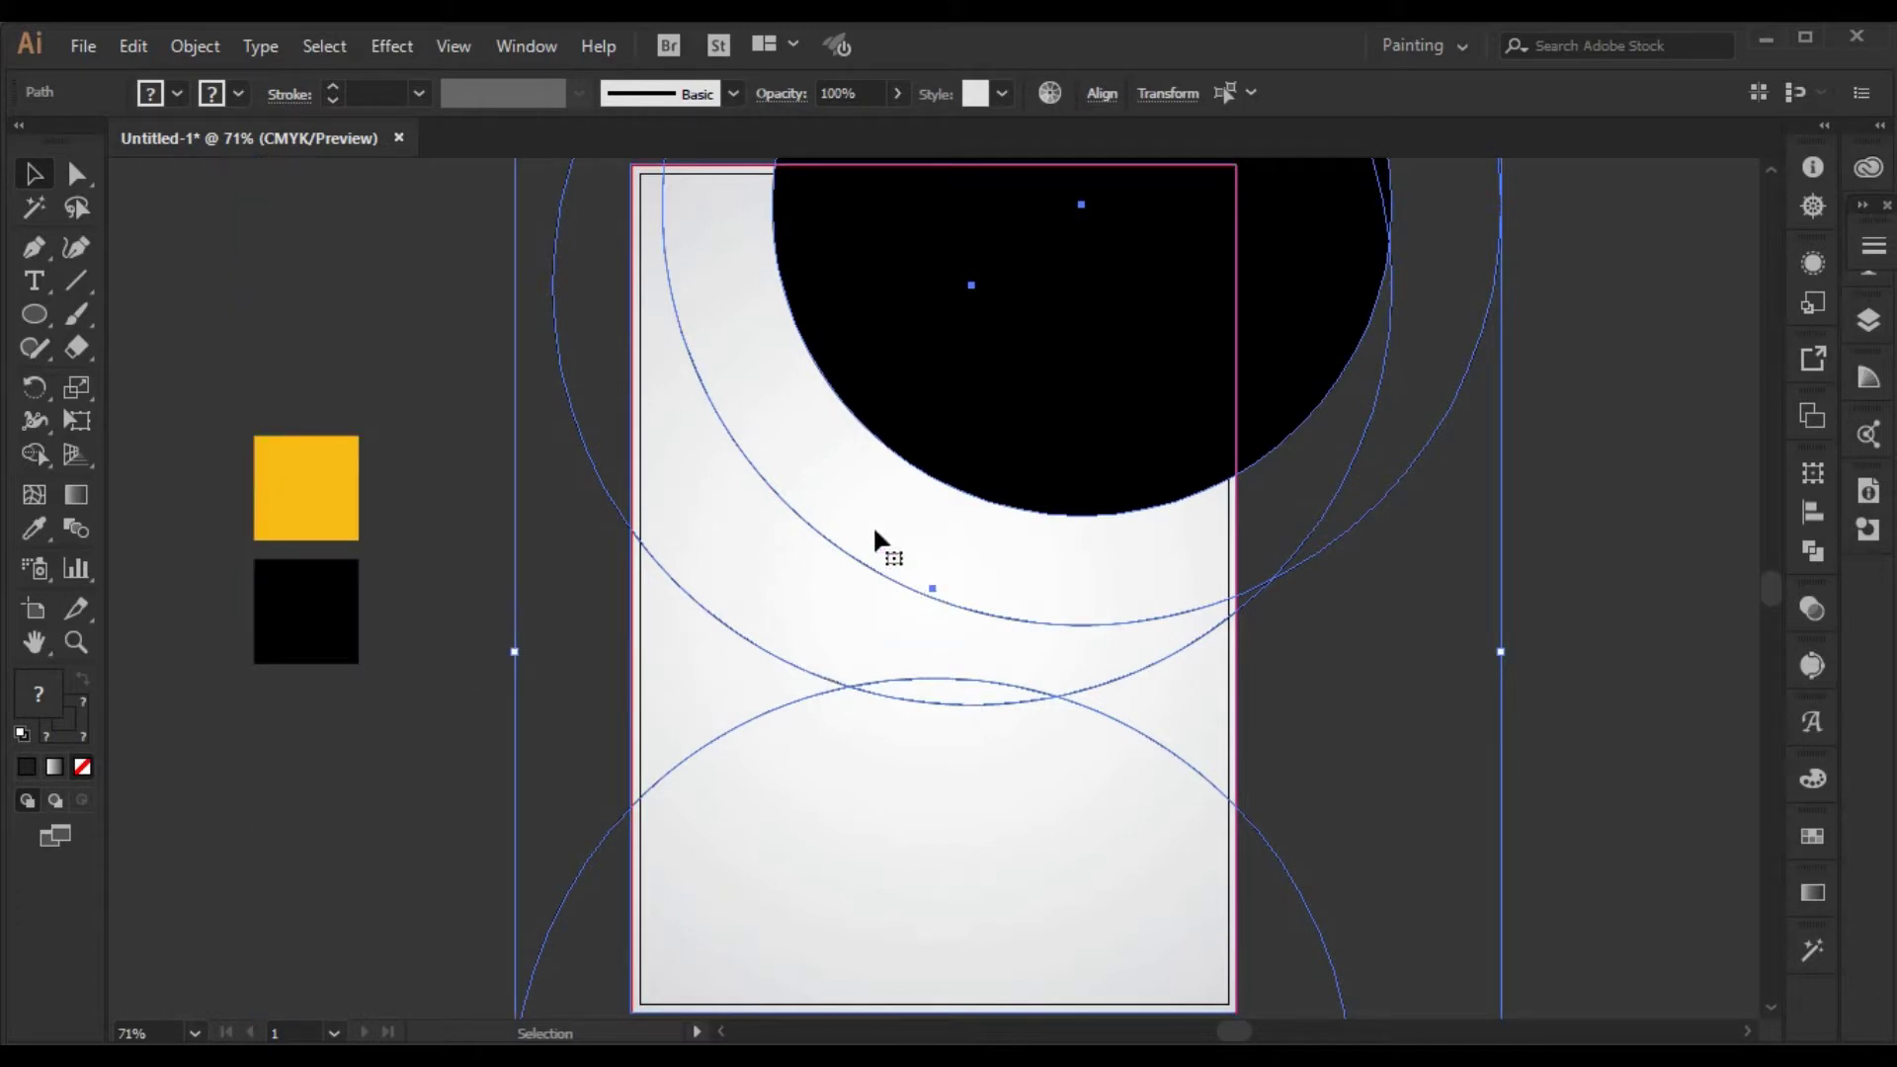
click(34, 455)
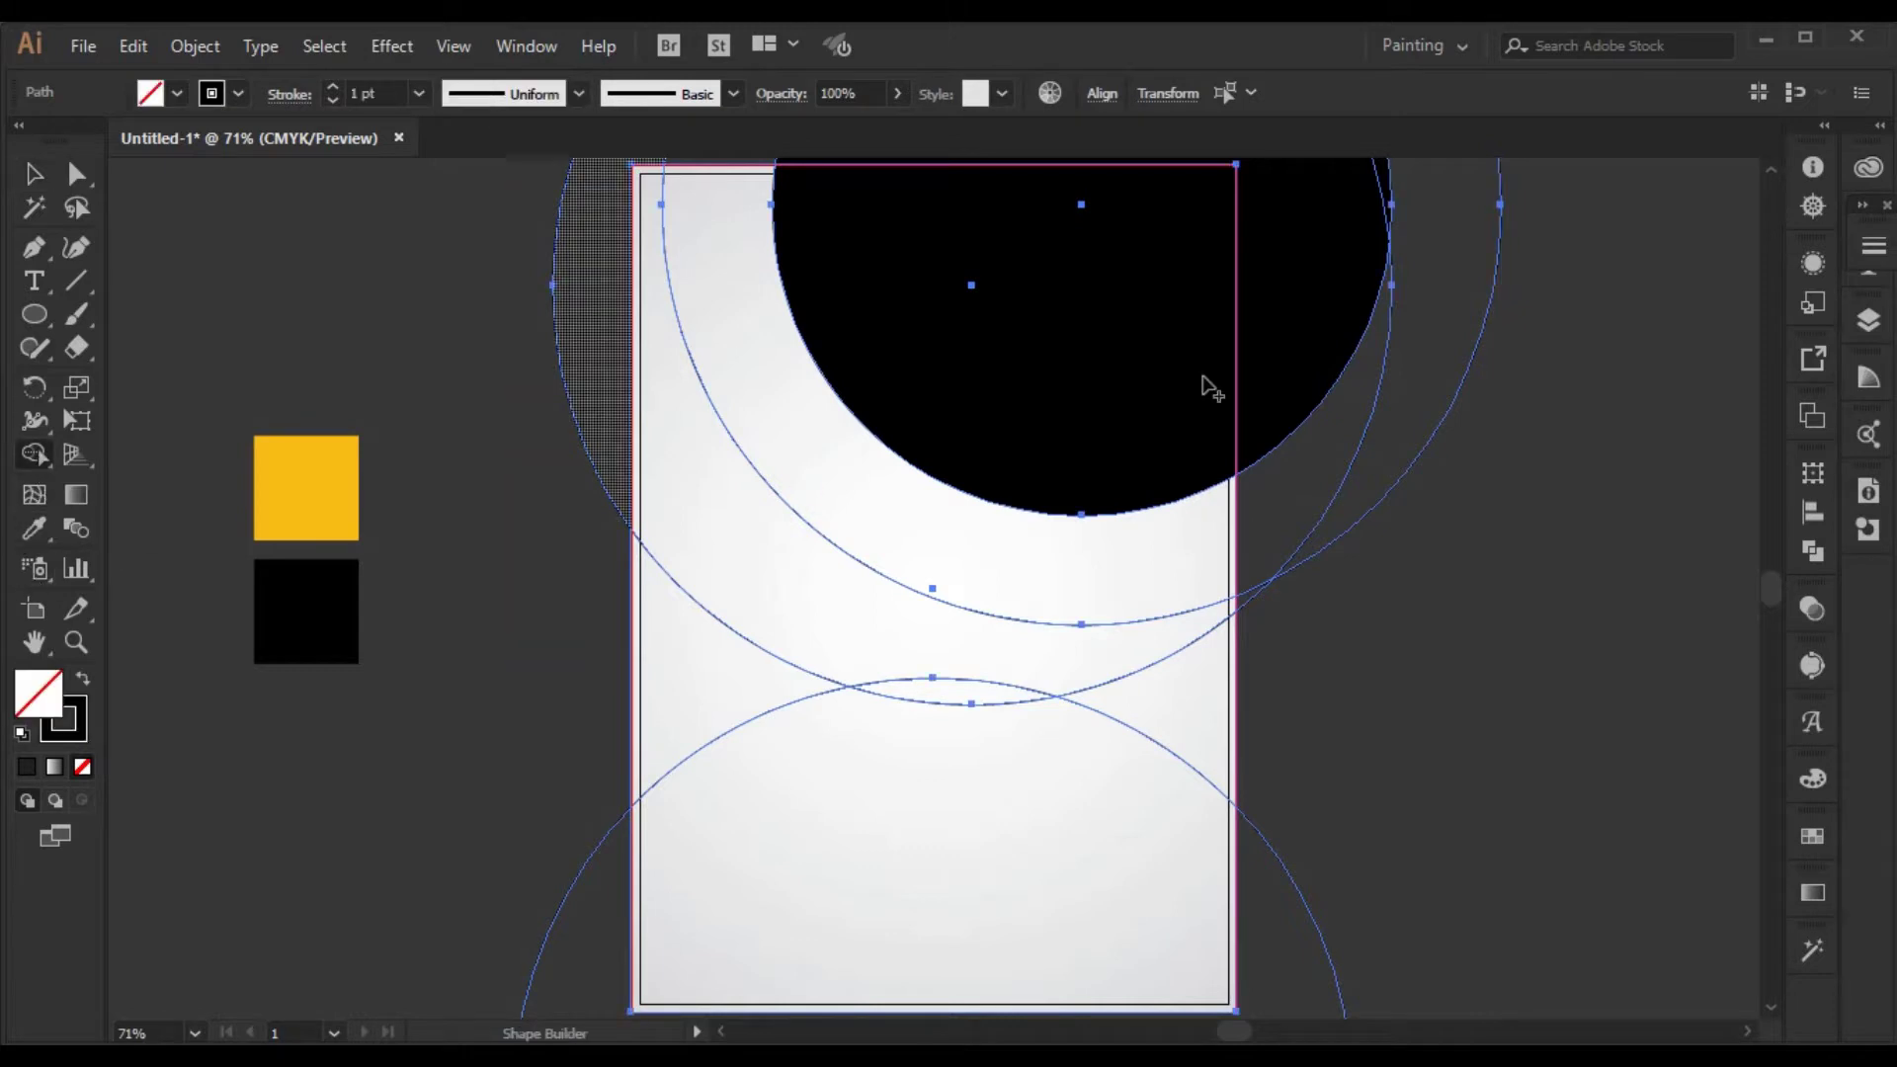
click(1141, 362)
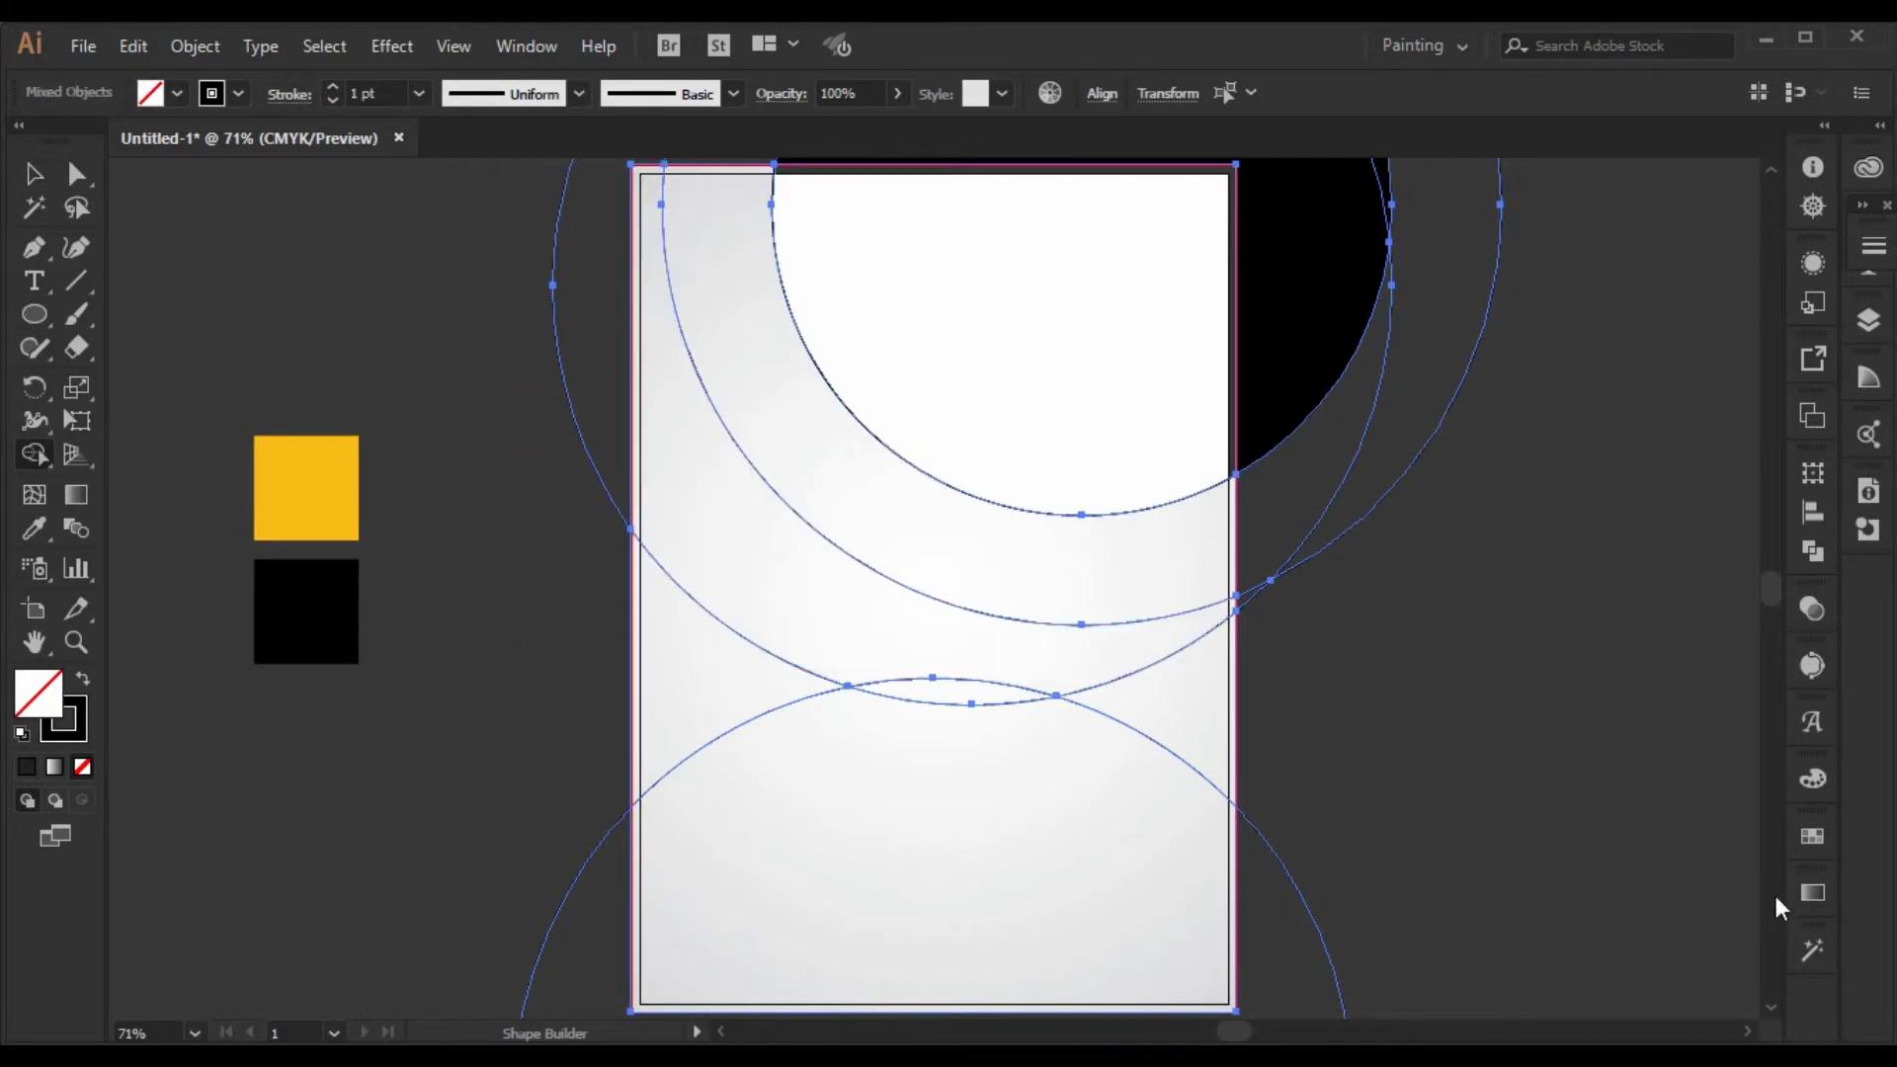
- Fill the inner circle area within the page with the dark navy swatch using Shape Builder
click(1811, 838)
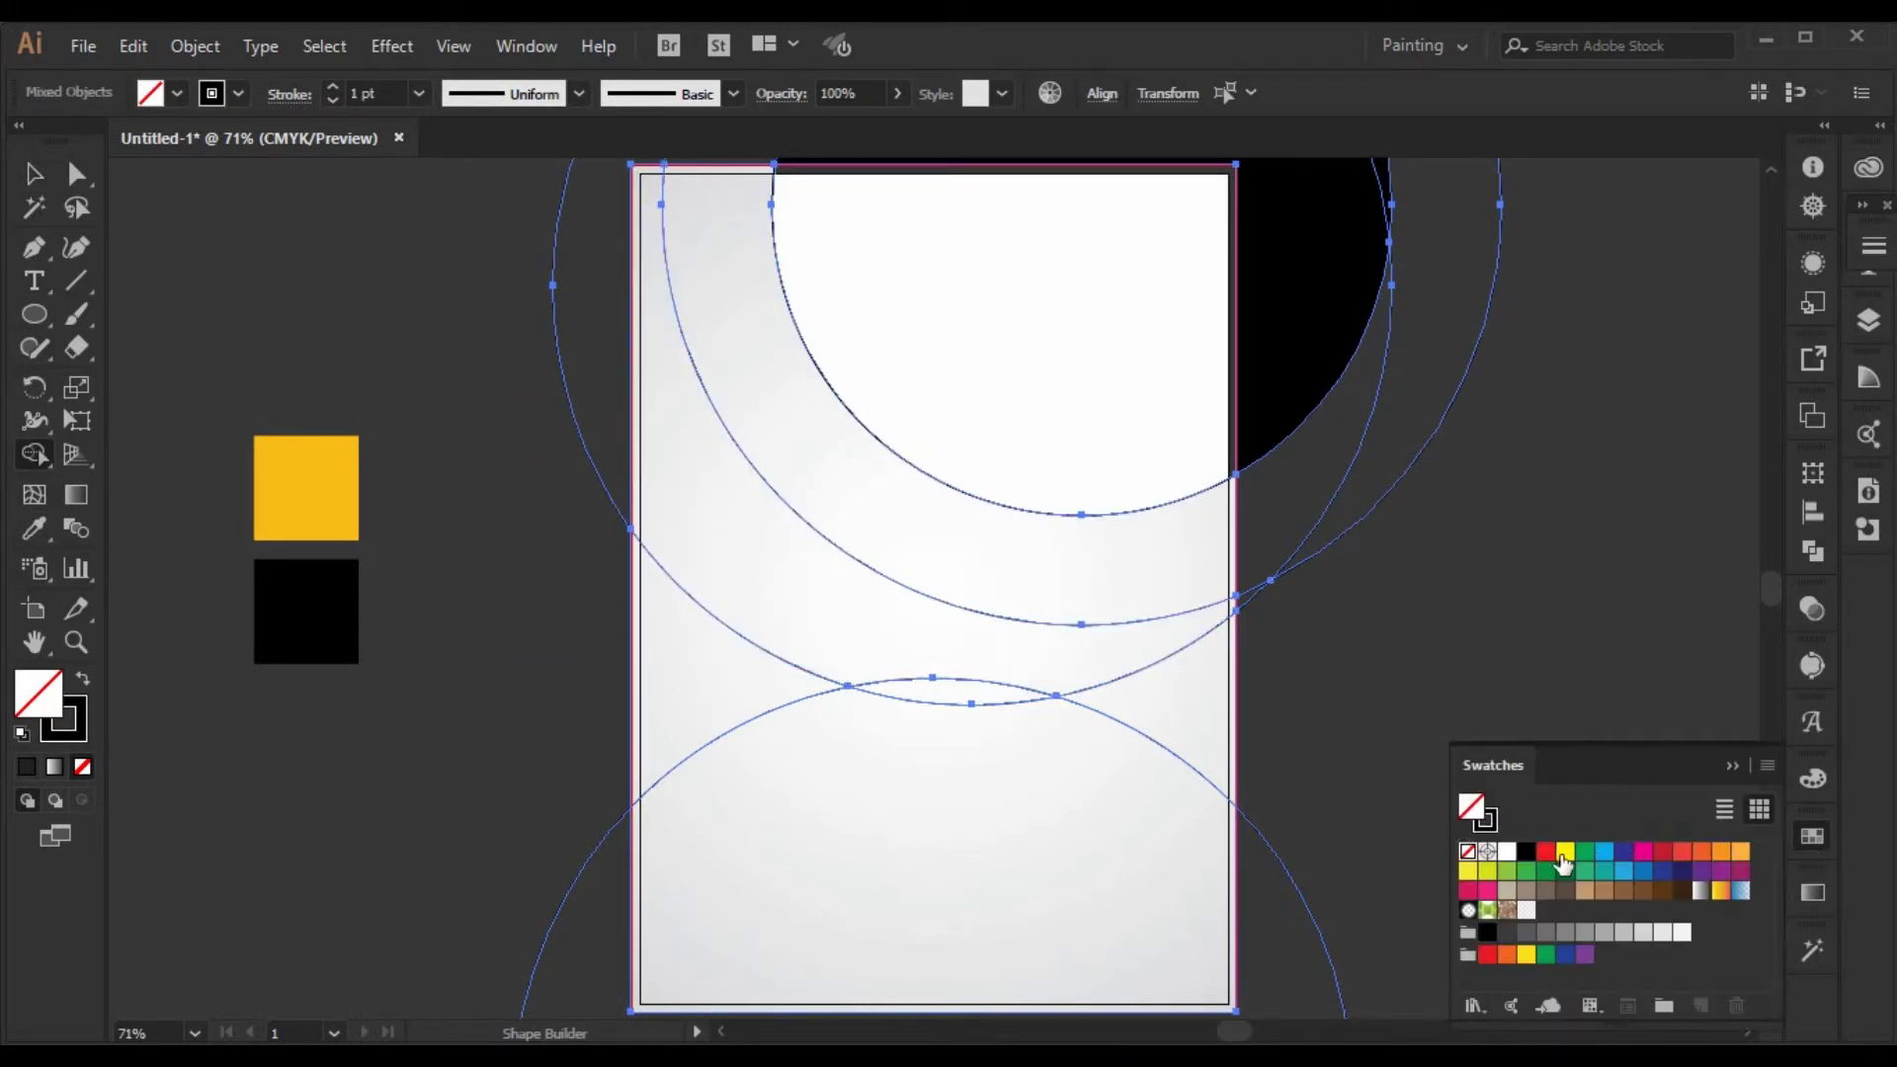
click(1563, 855)
click(1700, 890)
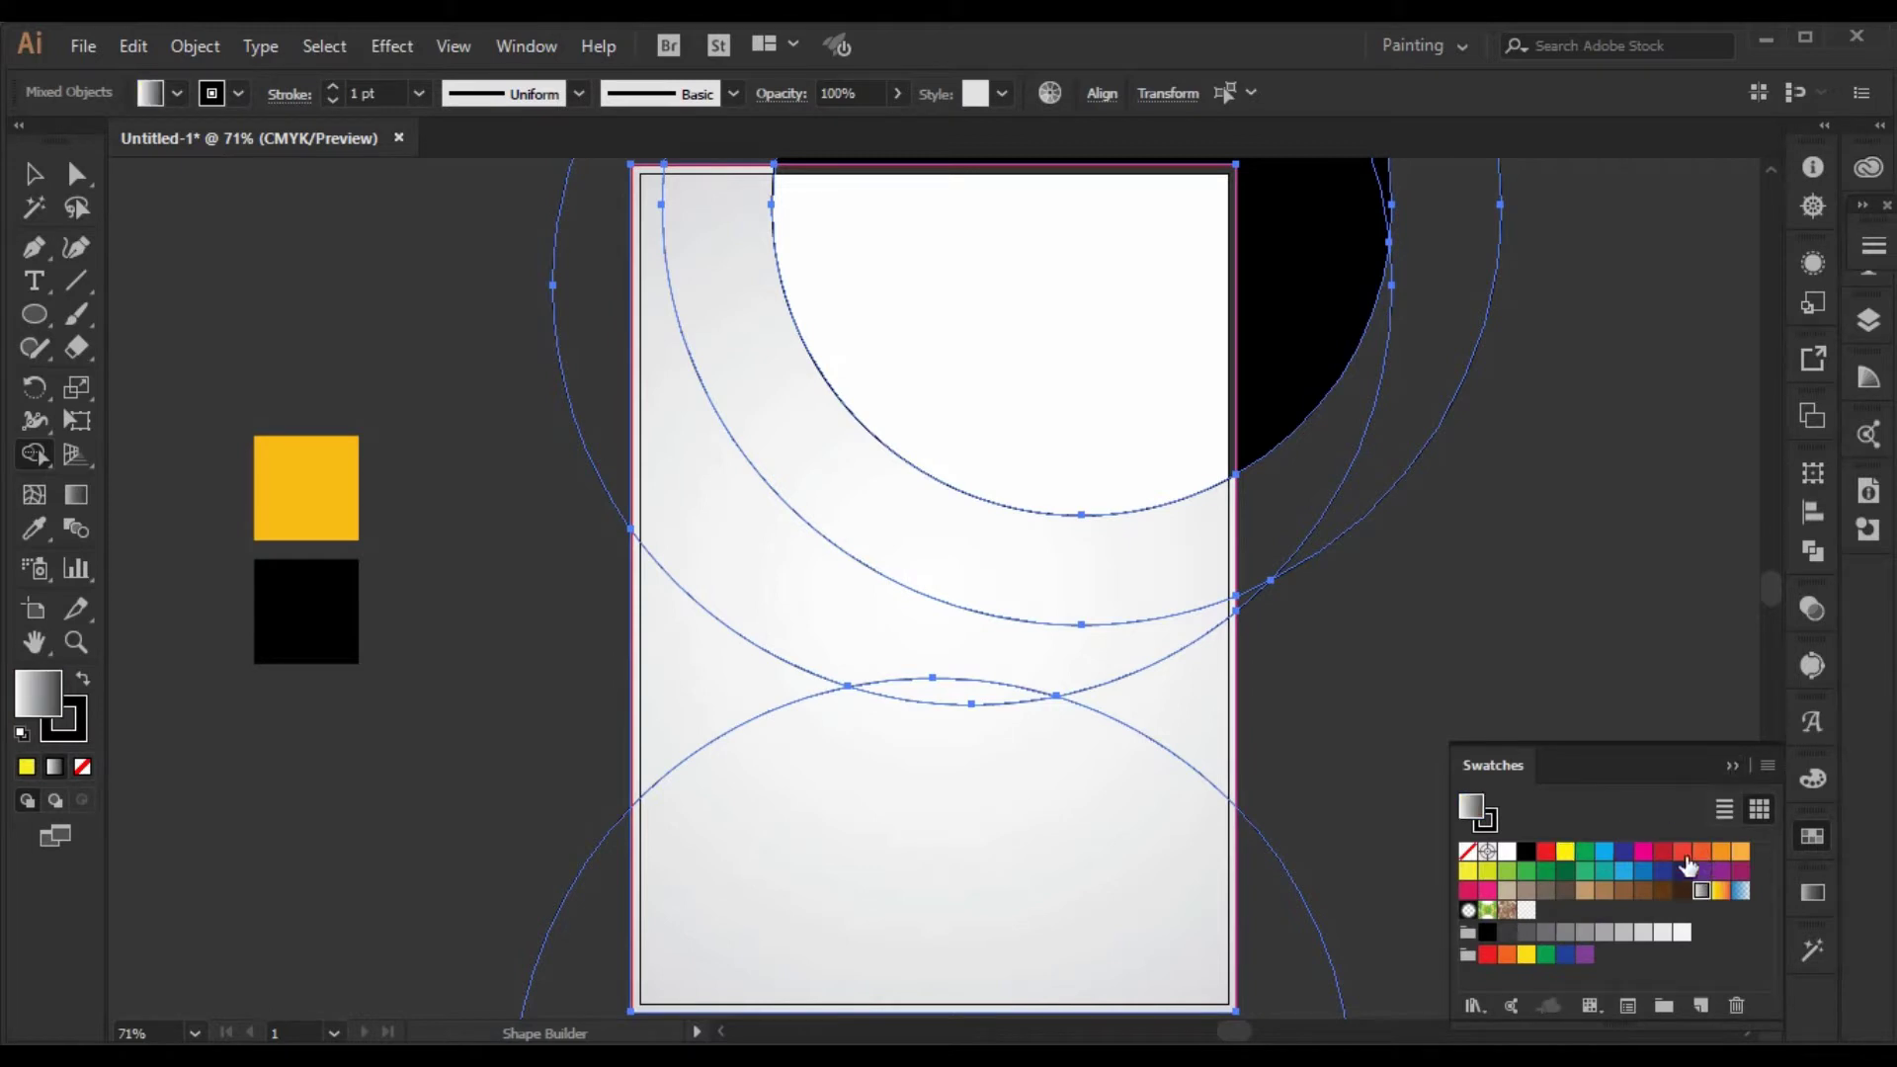
click(1685, 867)
click(1731, 765)
click(1010, 389)
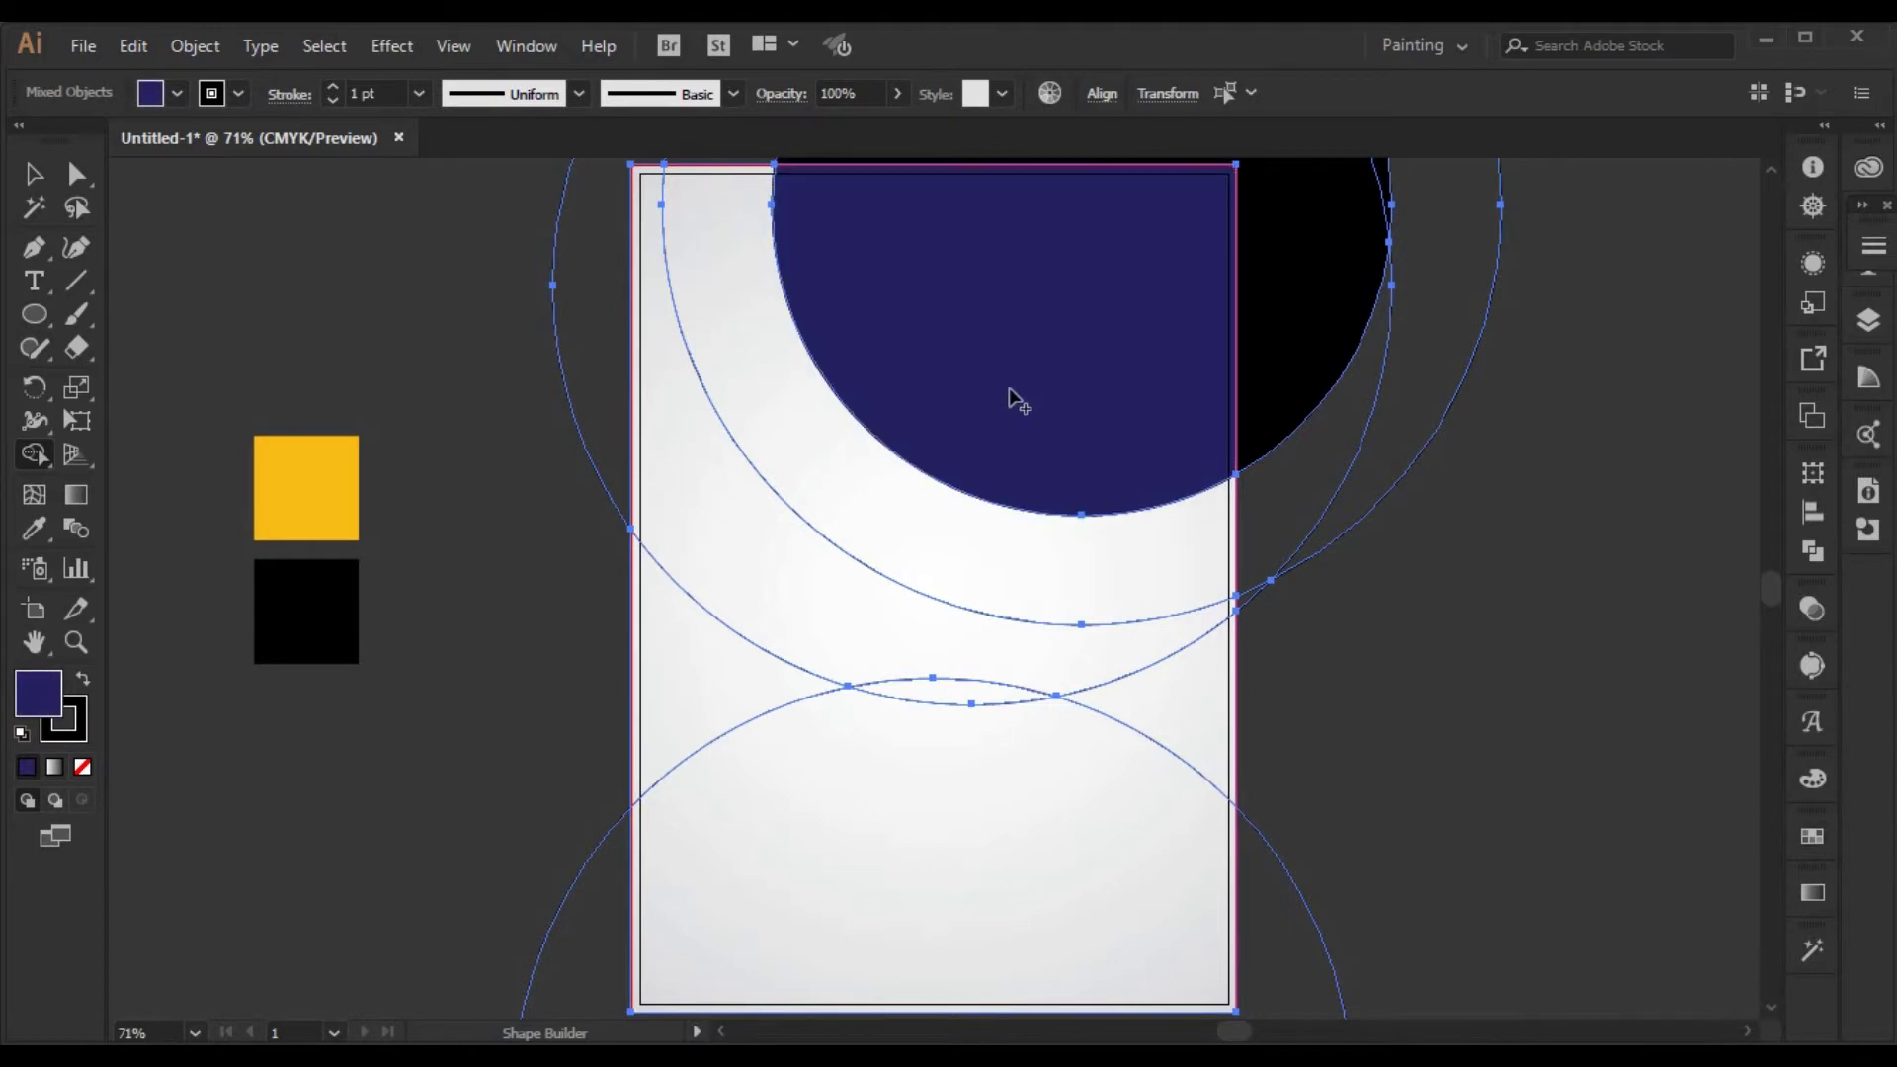
- Fill the curved band around the navy area with the yellow-to-red gradient swatch using Shape Builder
click(1796, 846)
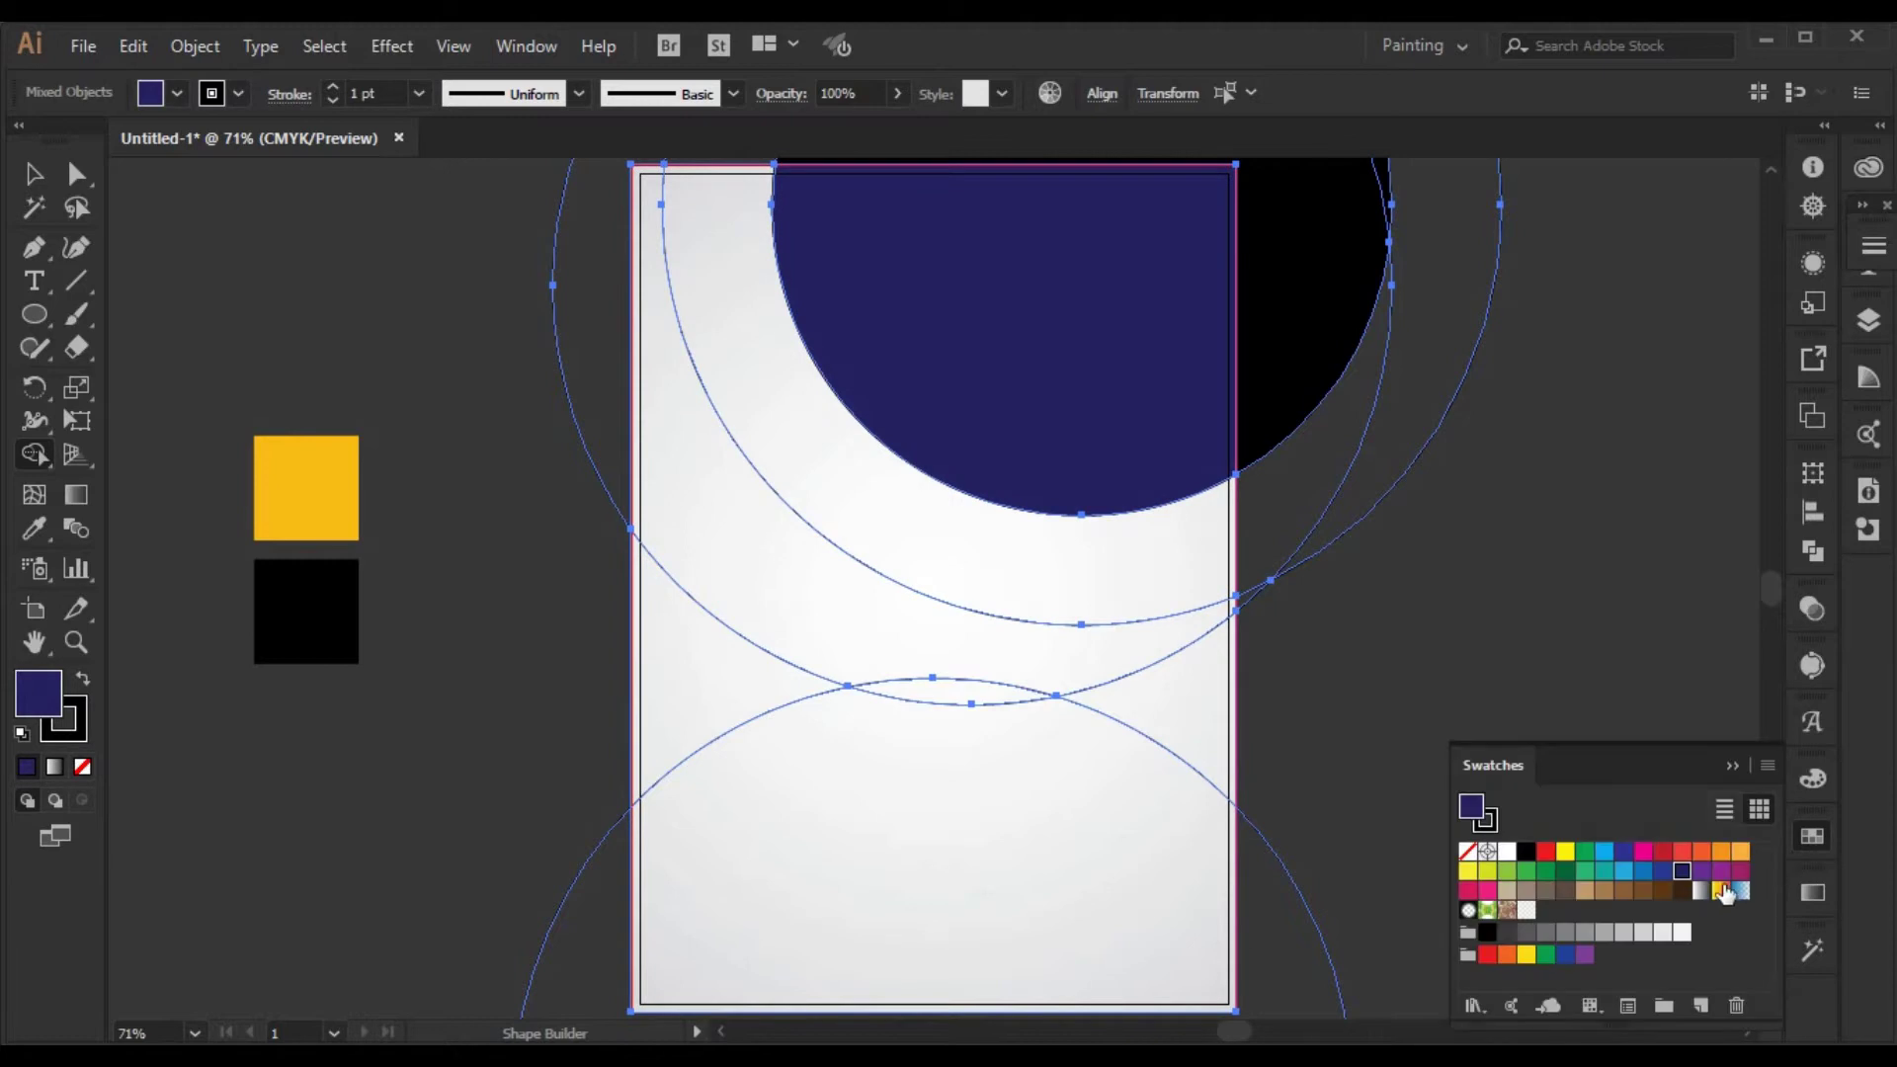
click(1724, 892)
click(1729, 755)
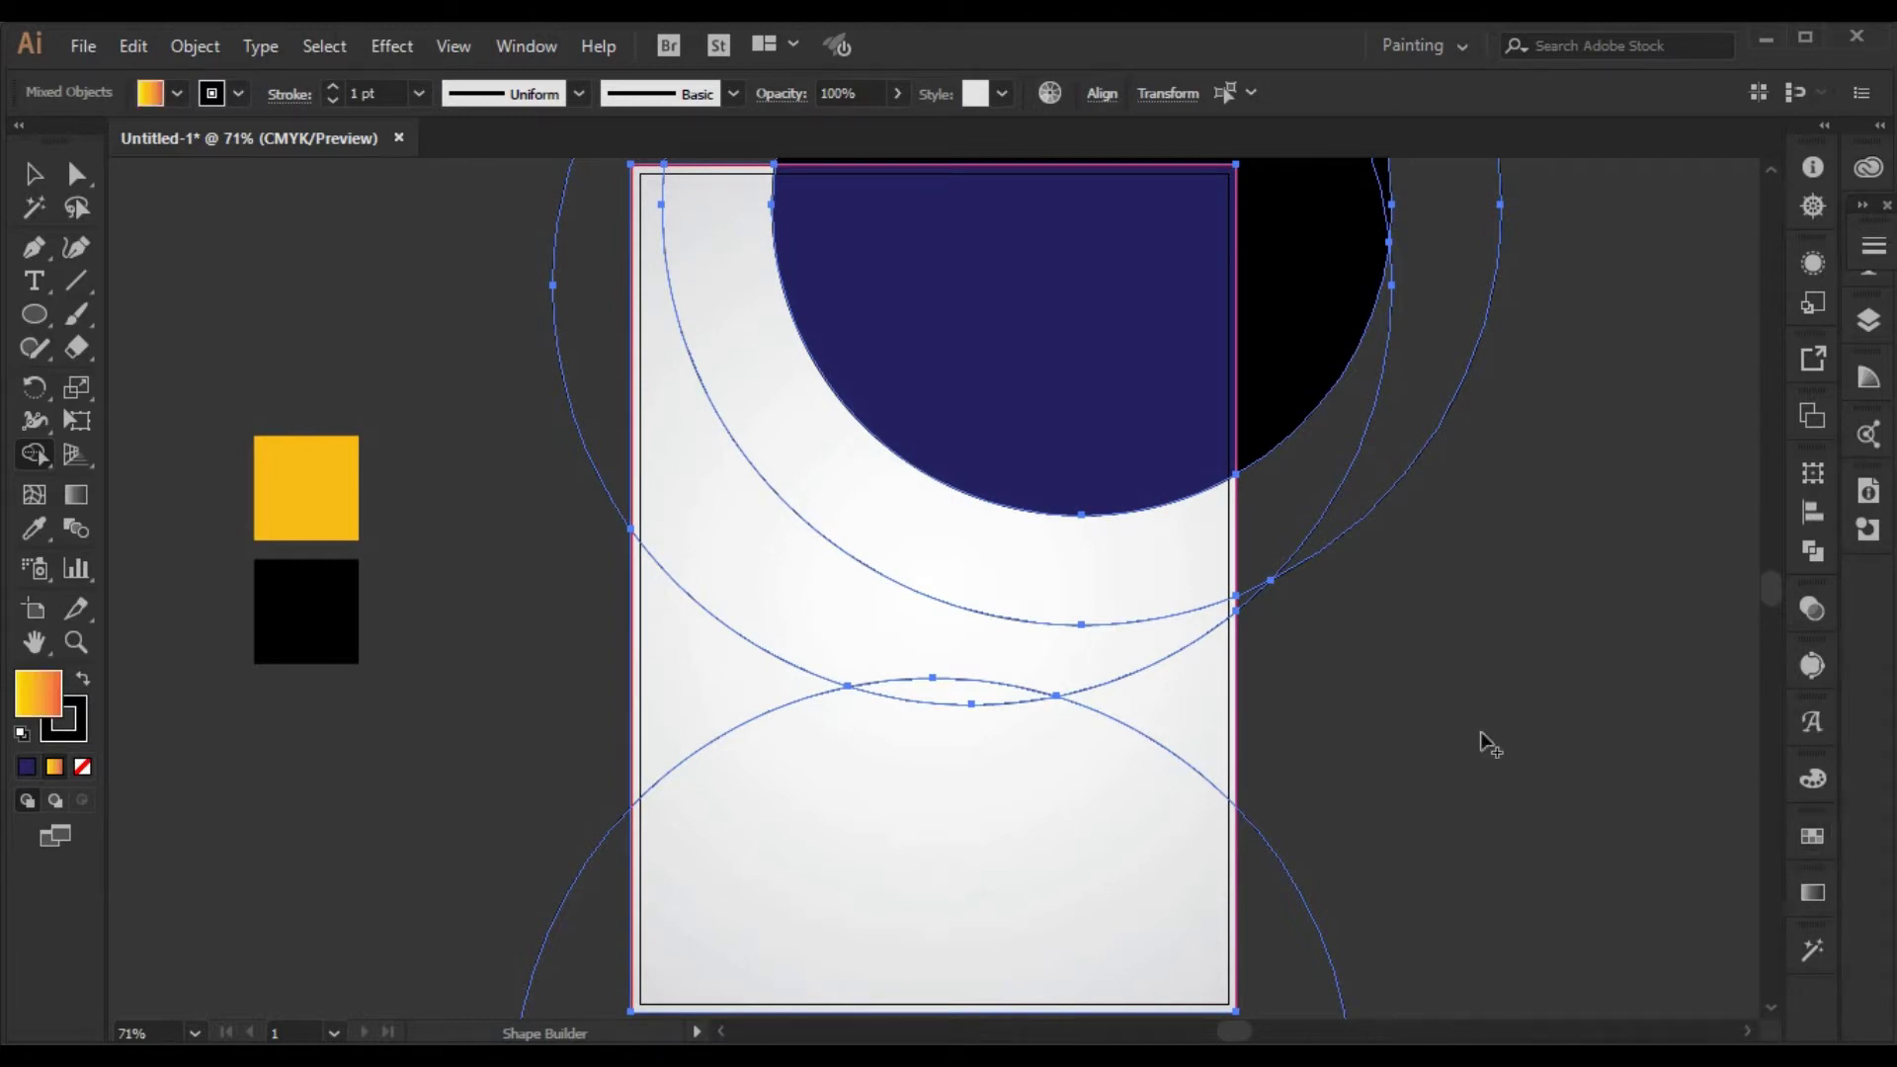
click(1061, 596)
- Merge the outer crescent with the small overlap below it and fill the combined shape with the brown swatch
click(1807, 844)
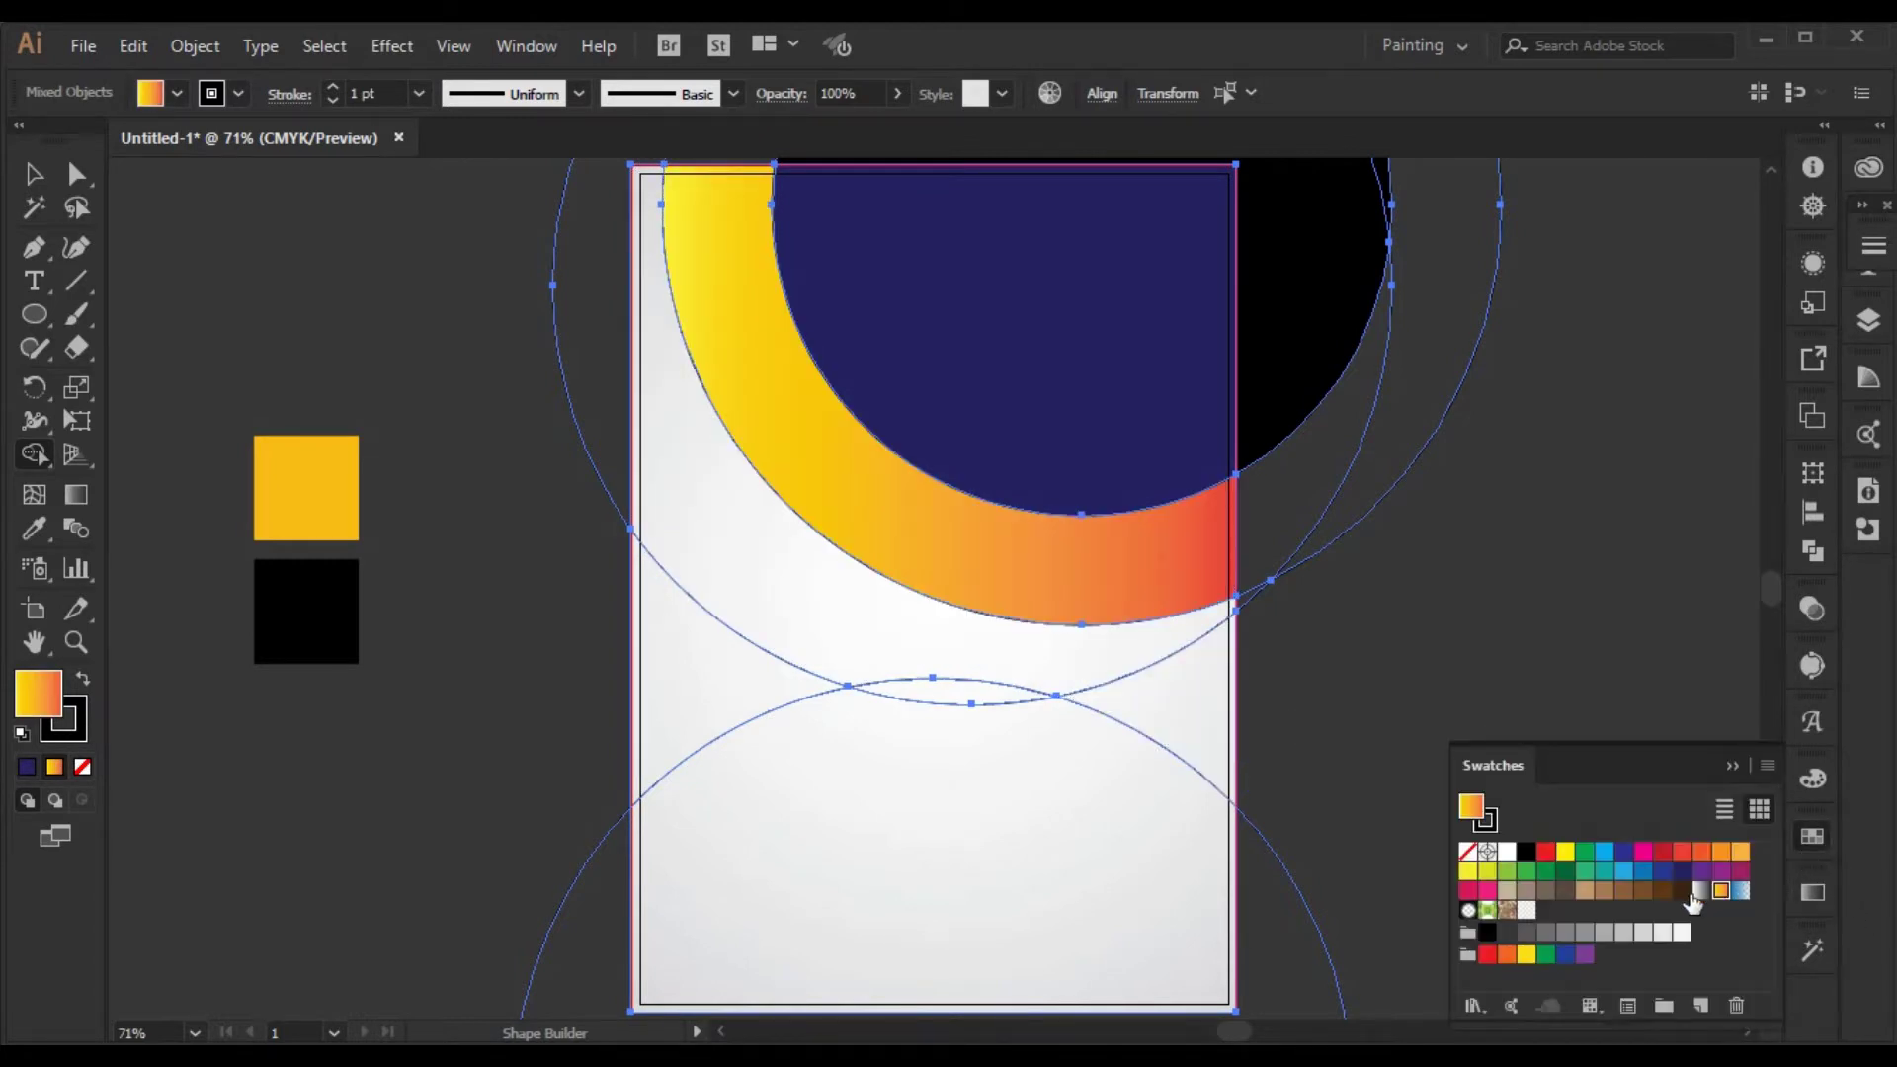
click(1623, 890)
click(1732, 764)
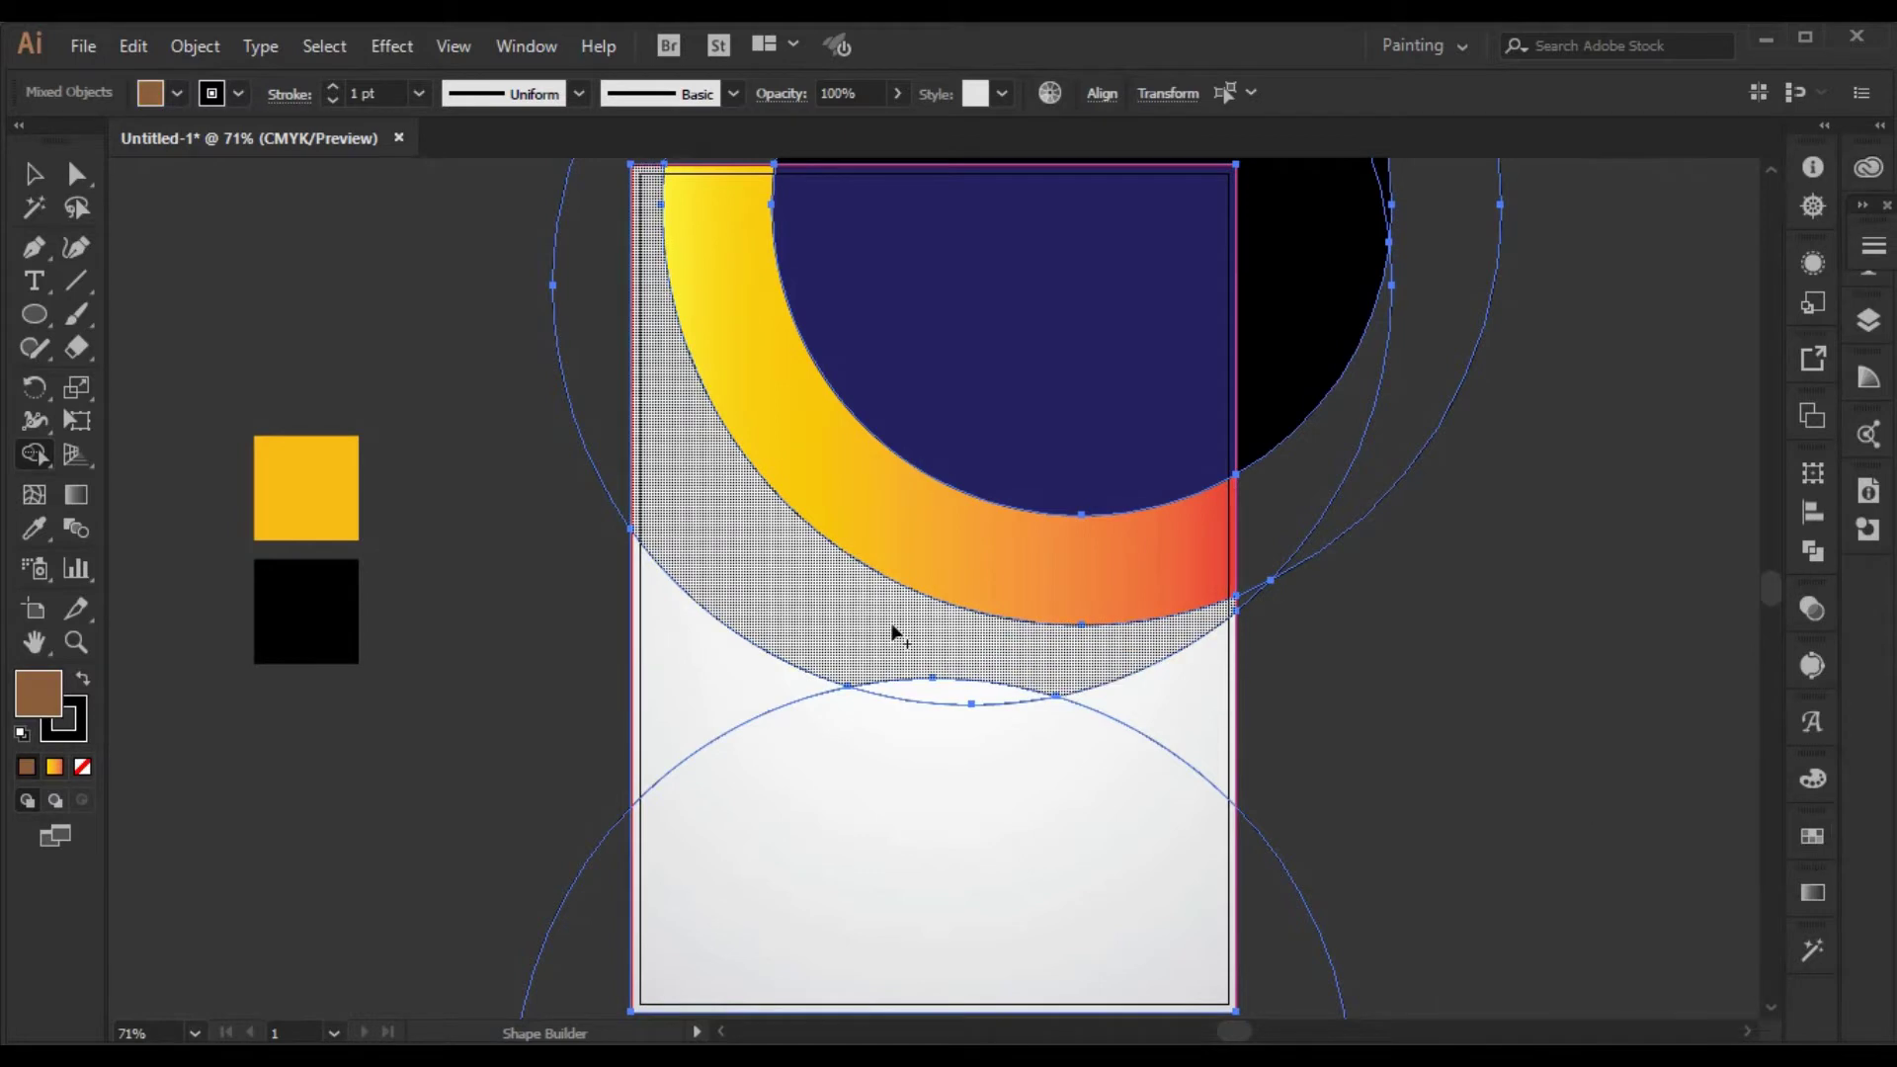
mouse_move(893, 633)
mouse_down()
mouse_move(902, 669)
mouse_move(943, 693)
mouse_up()
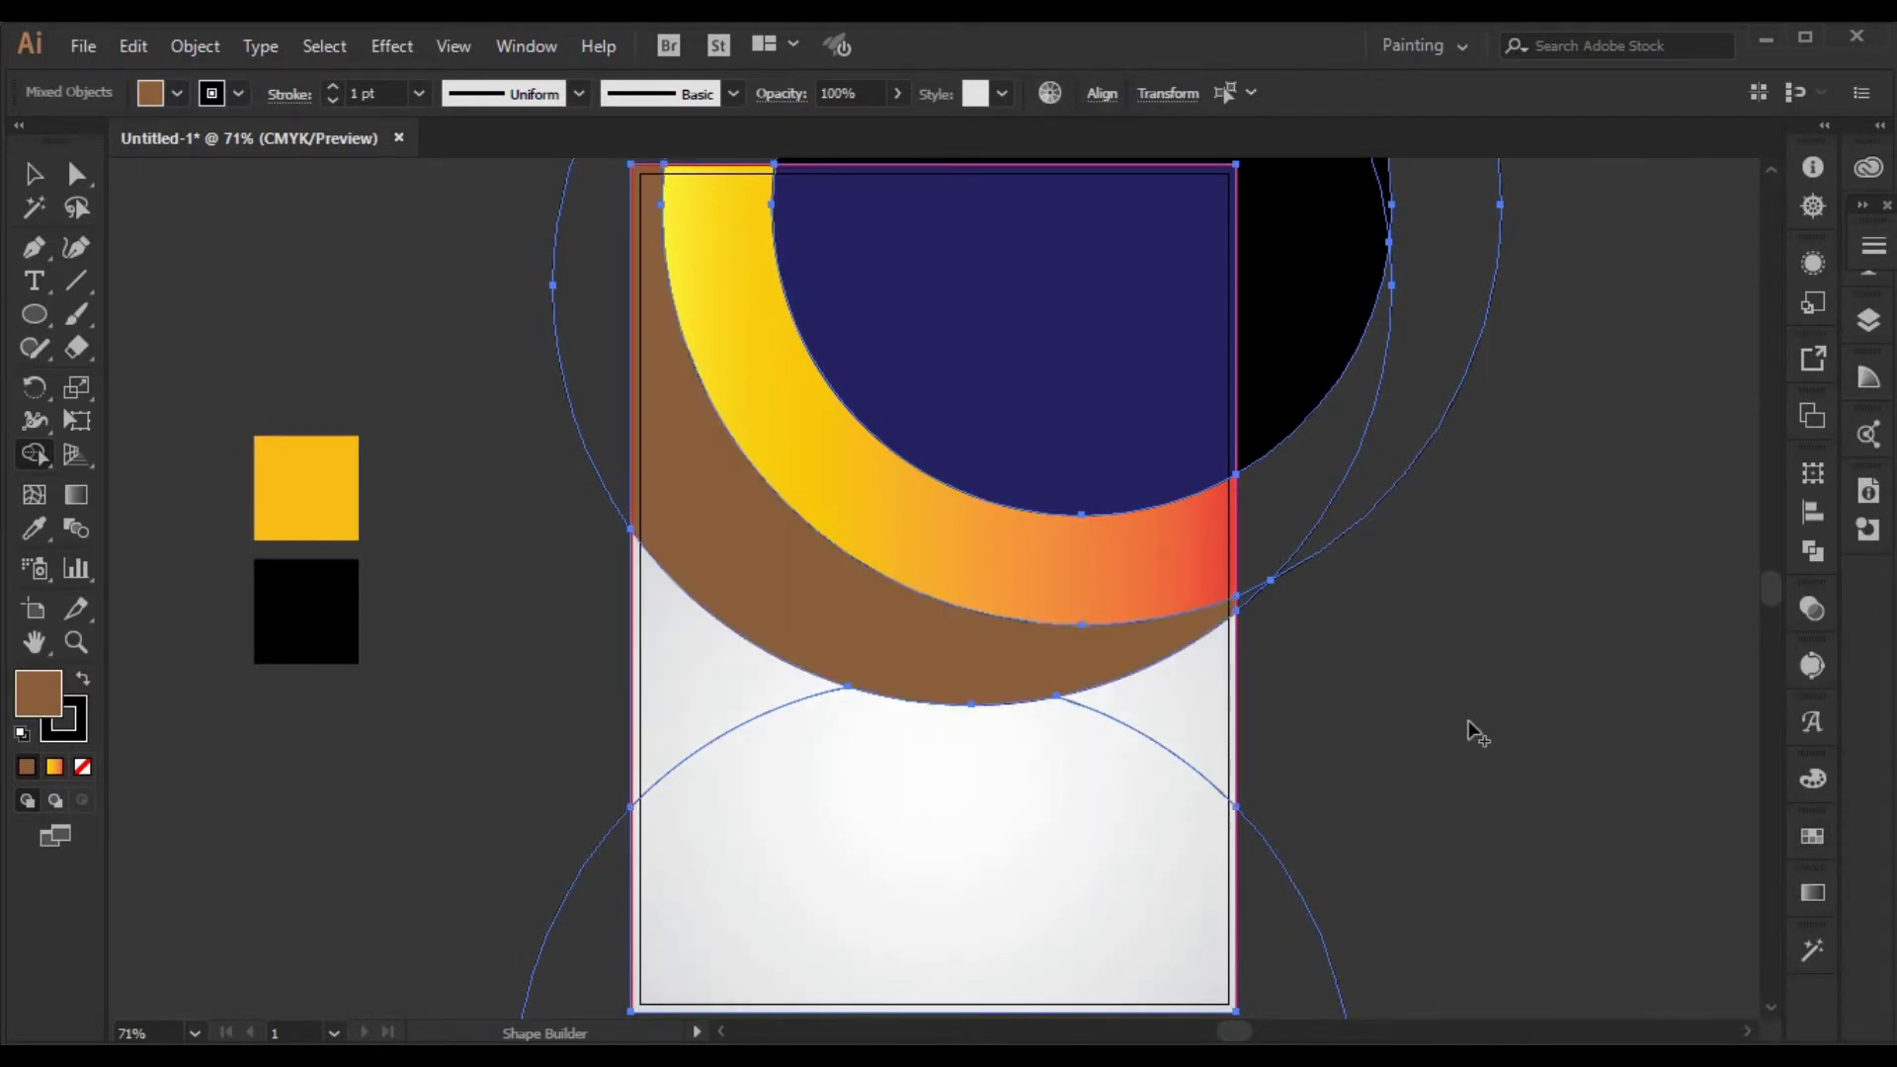
- Fill the wedge at the page's left edge, between the brown crescent and lower circle, with the blue swatch
click(1811, 840)
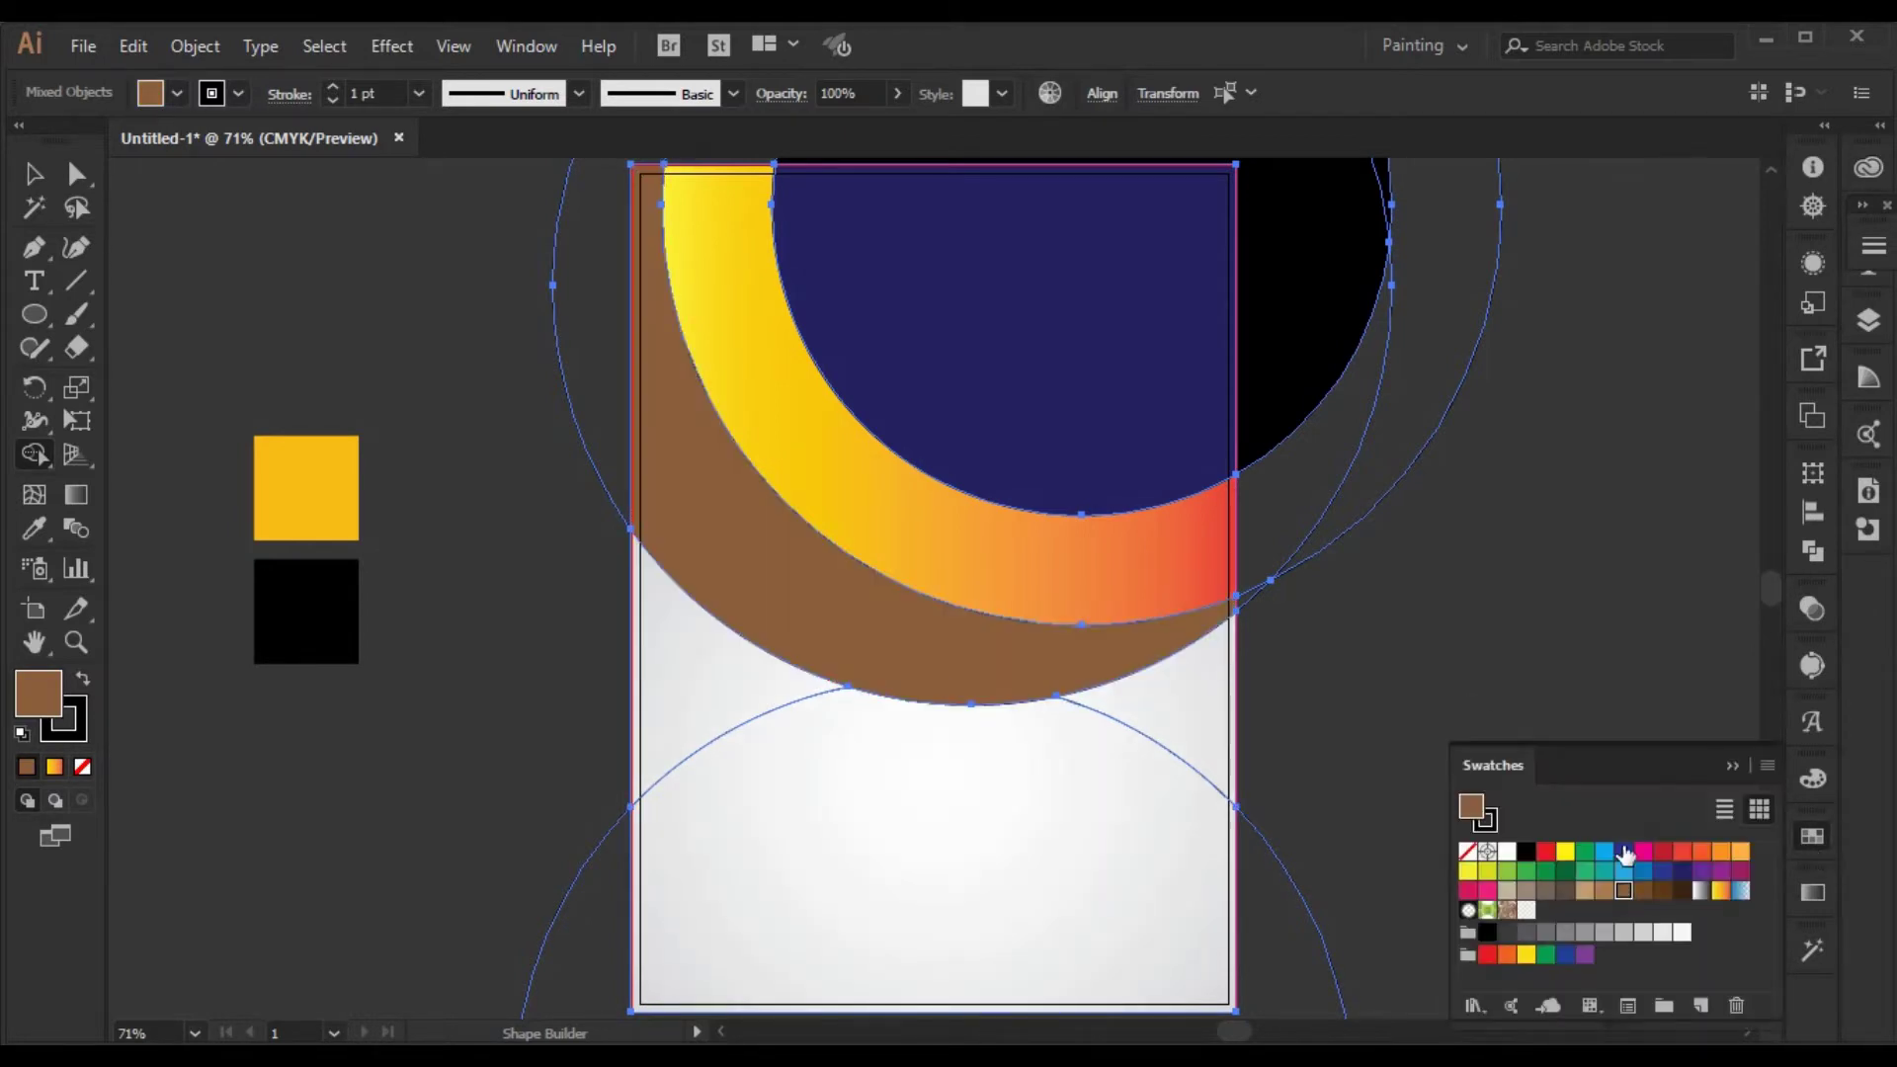
click(1623, 851)
click(1732, 765)
click(677, 693)
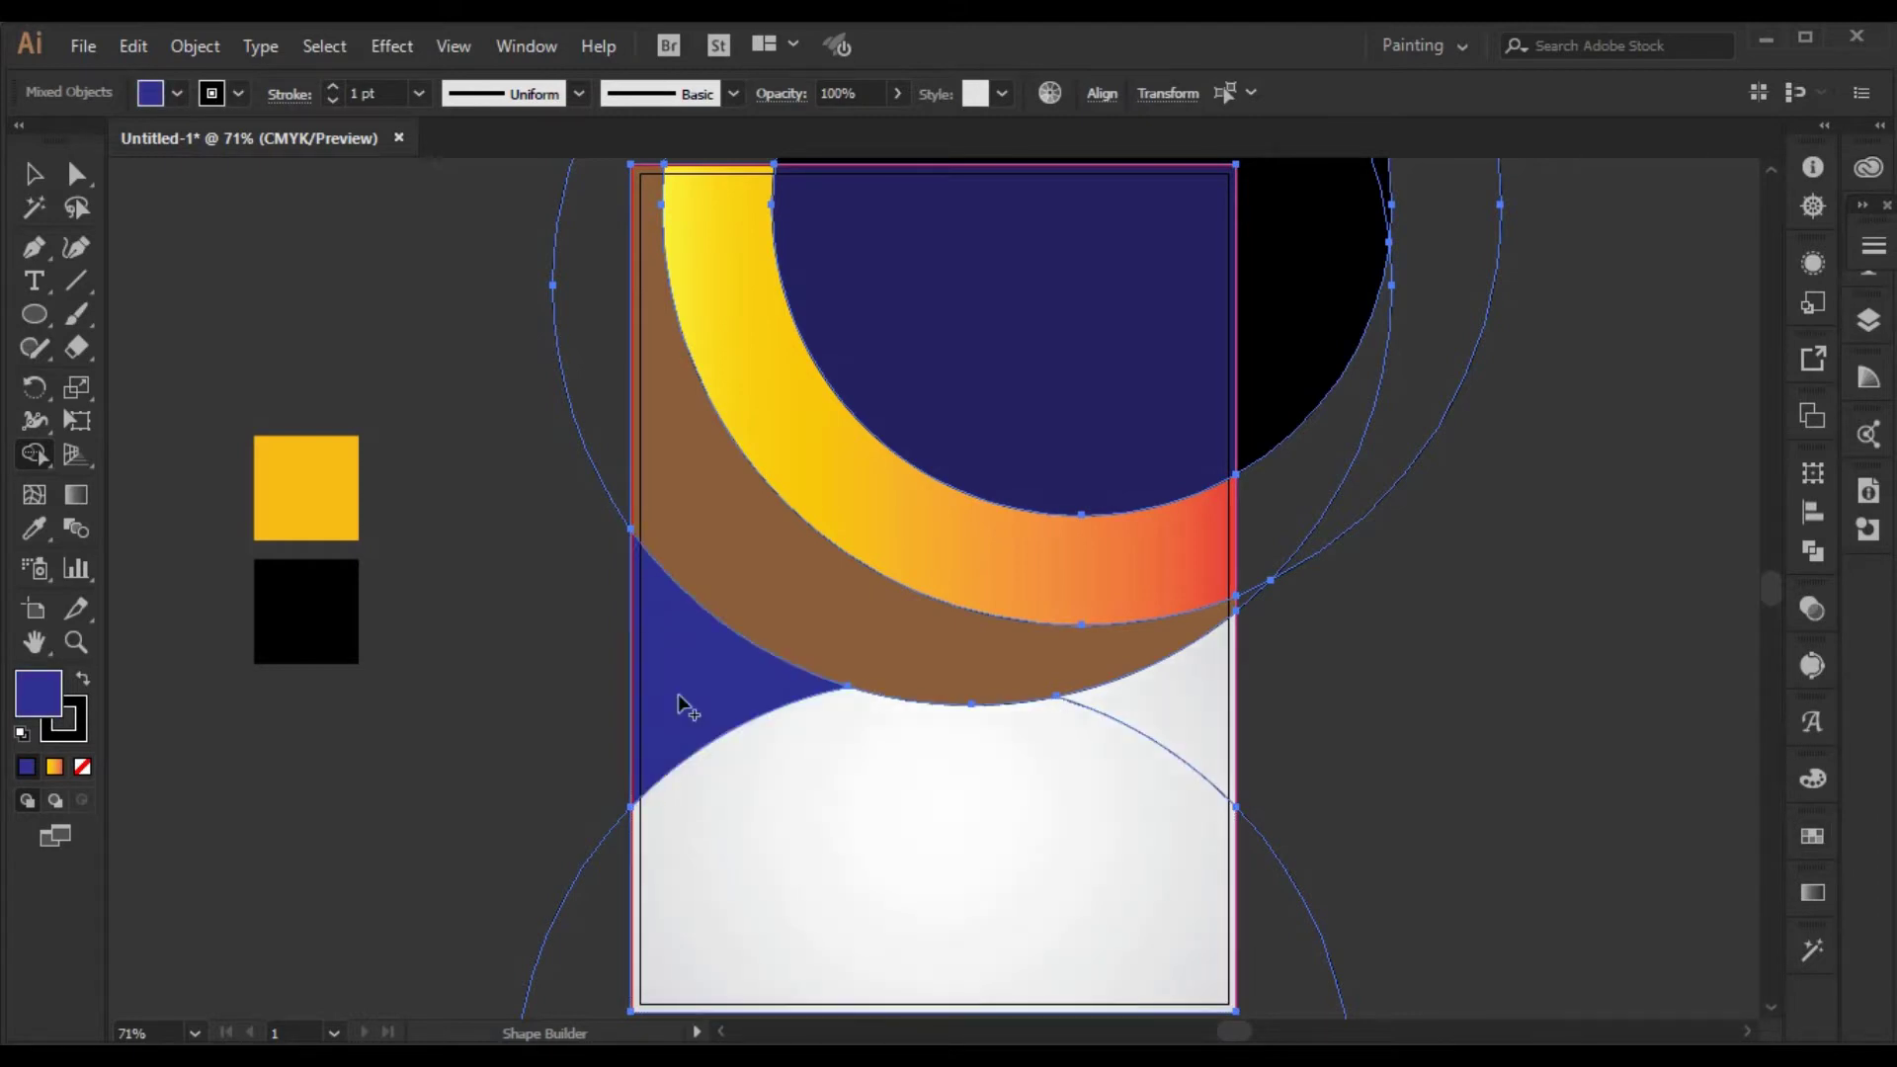
- Delete the leftover pieces of the three outline circles and the black circle that extend outside the page
click(34, 174)
click(233, 271)
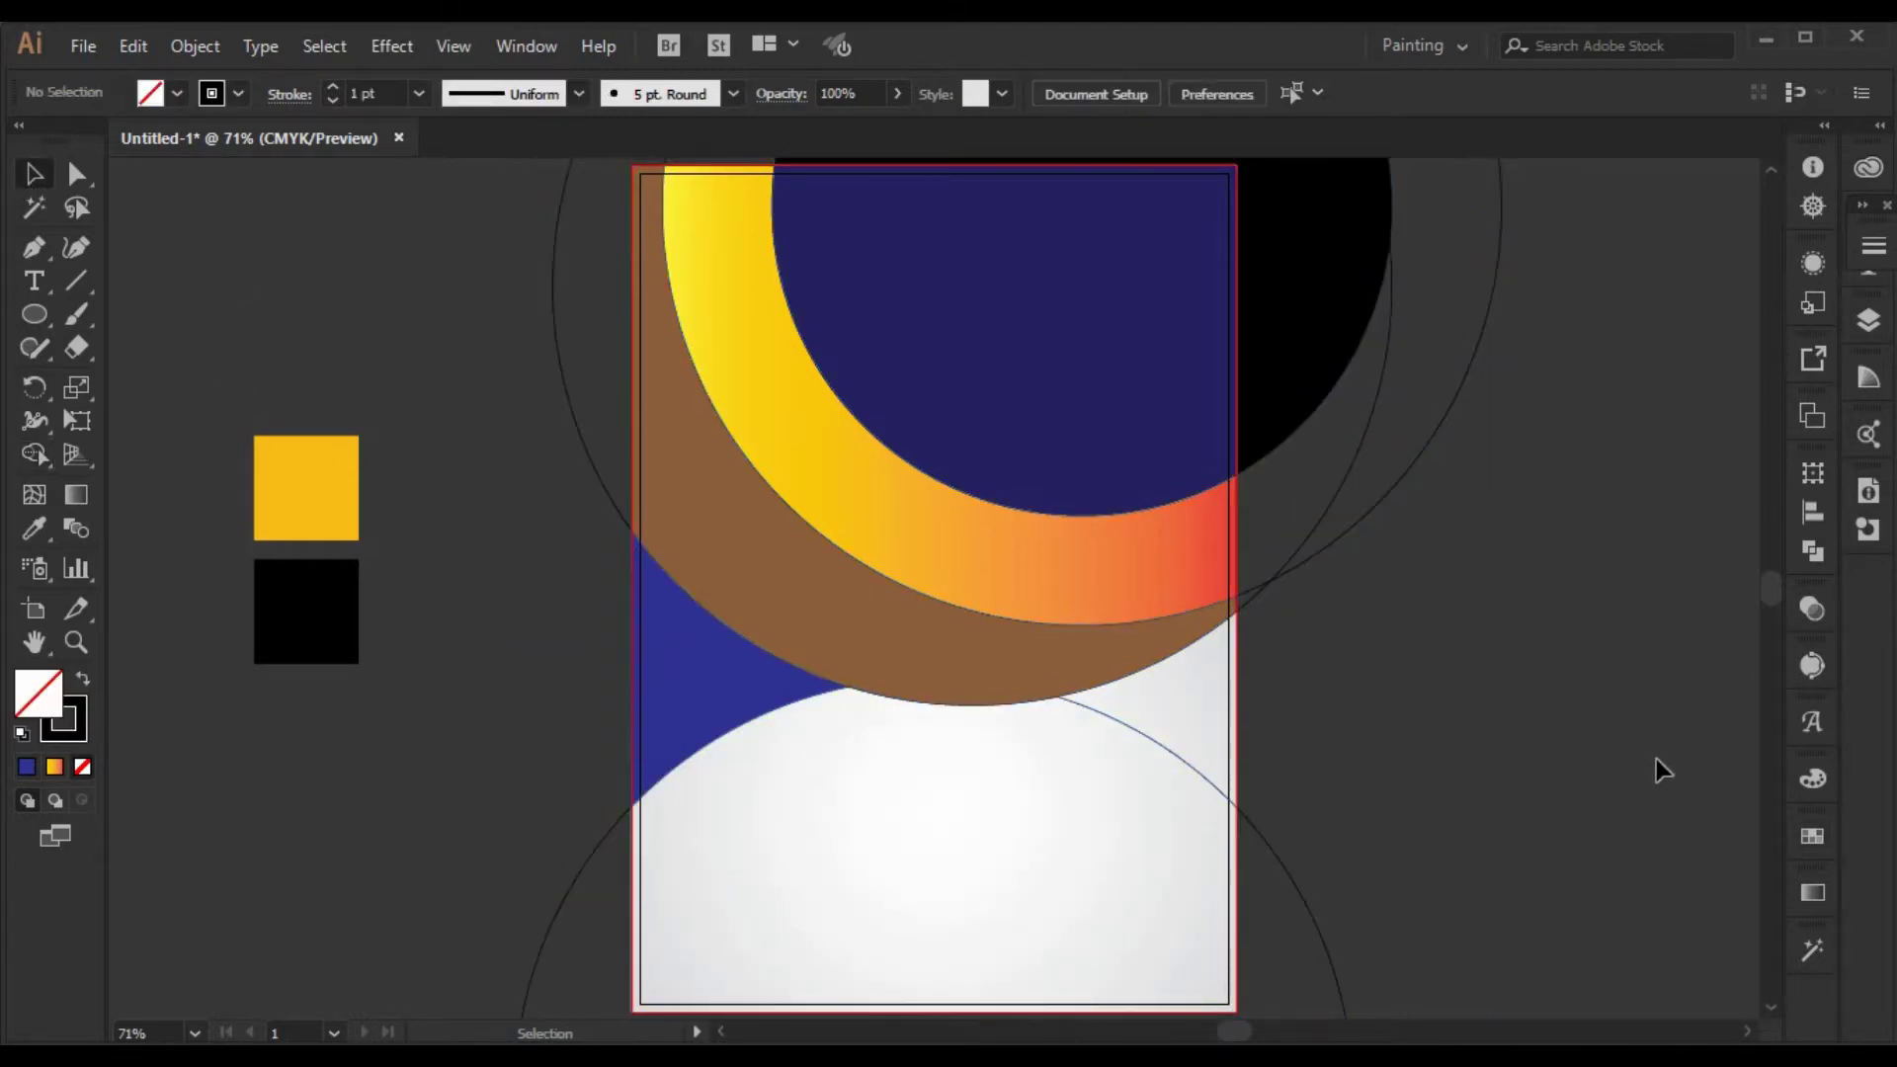
click(1290, 873)
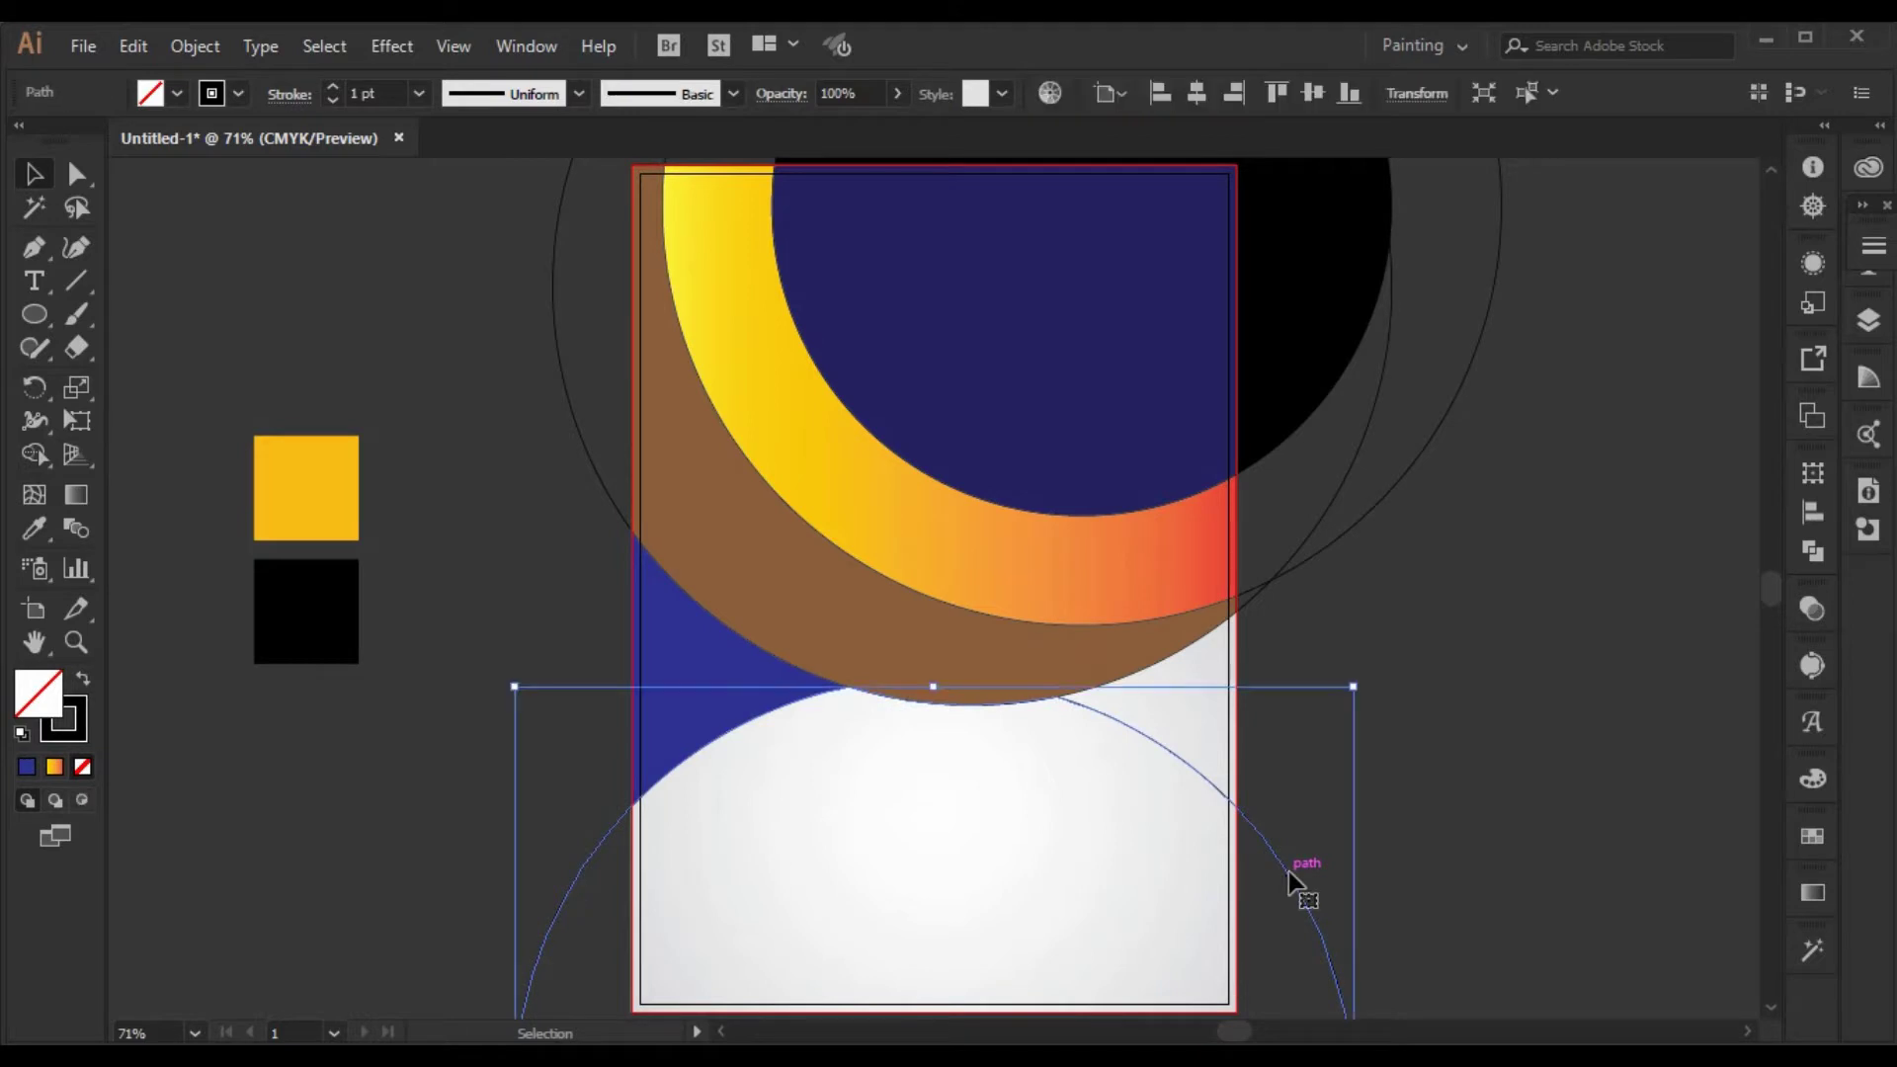
key(Delete)
click(1343, 535)
key(Delete)
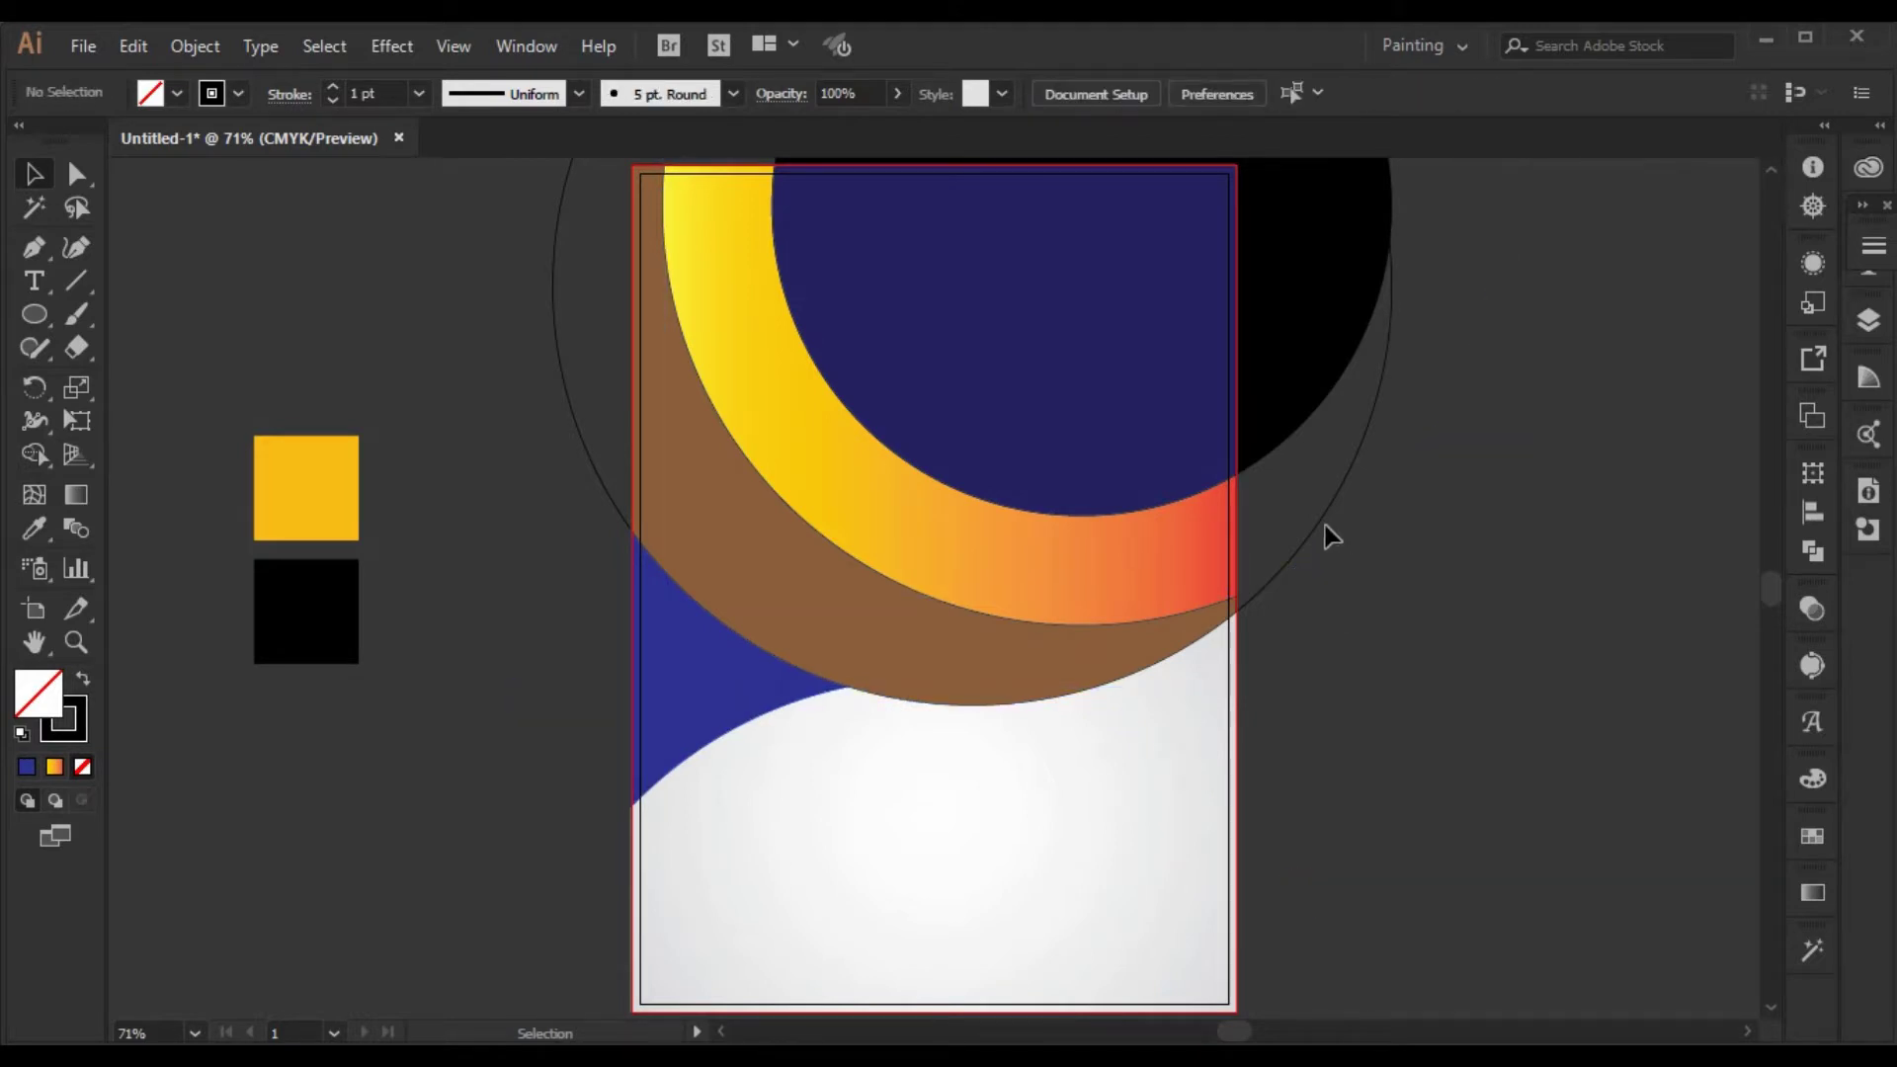
click(1306, 536)
key(Delete)
click(1318, 381)
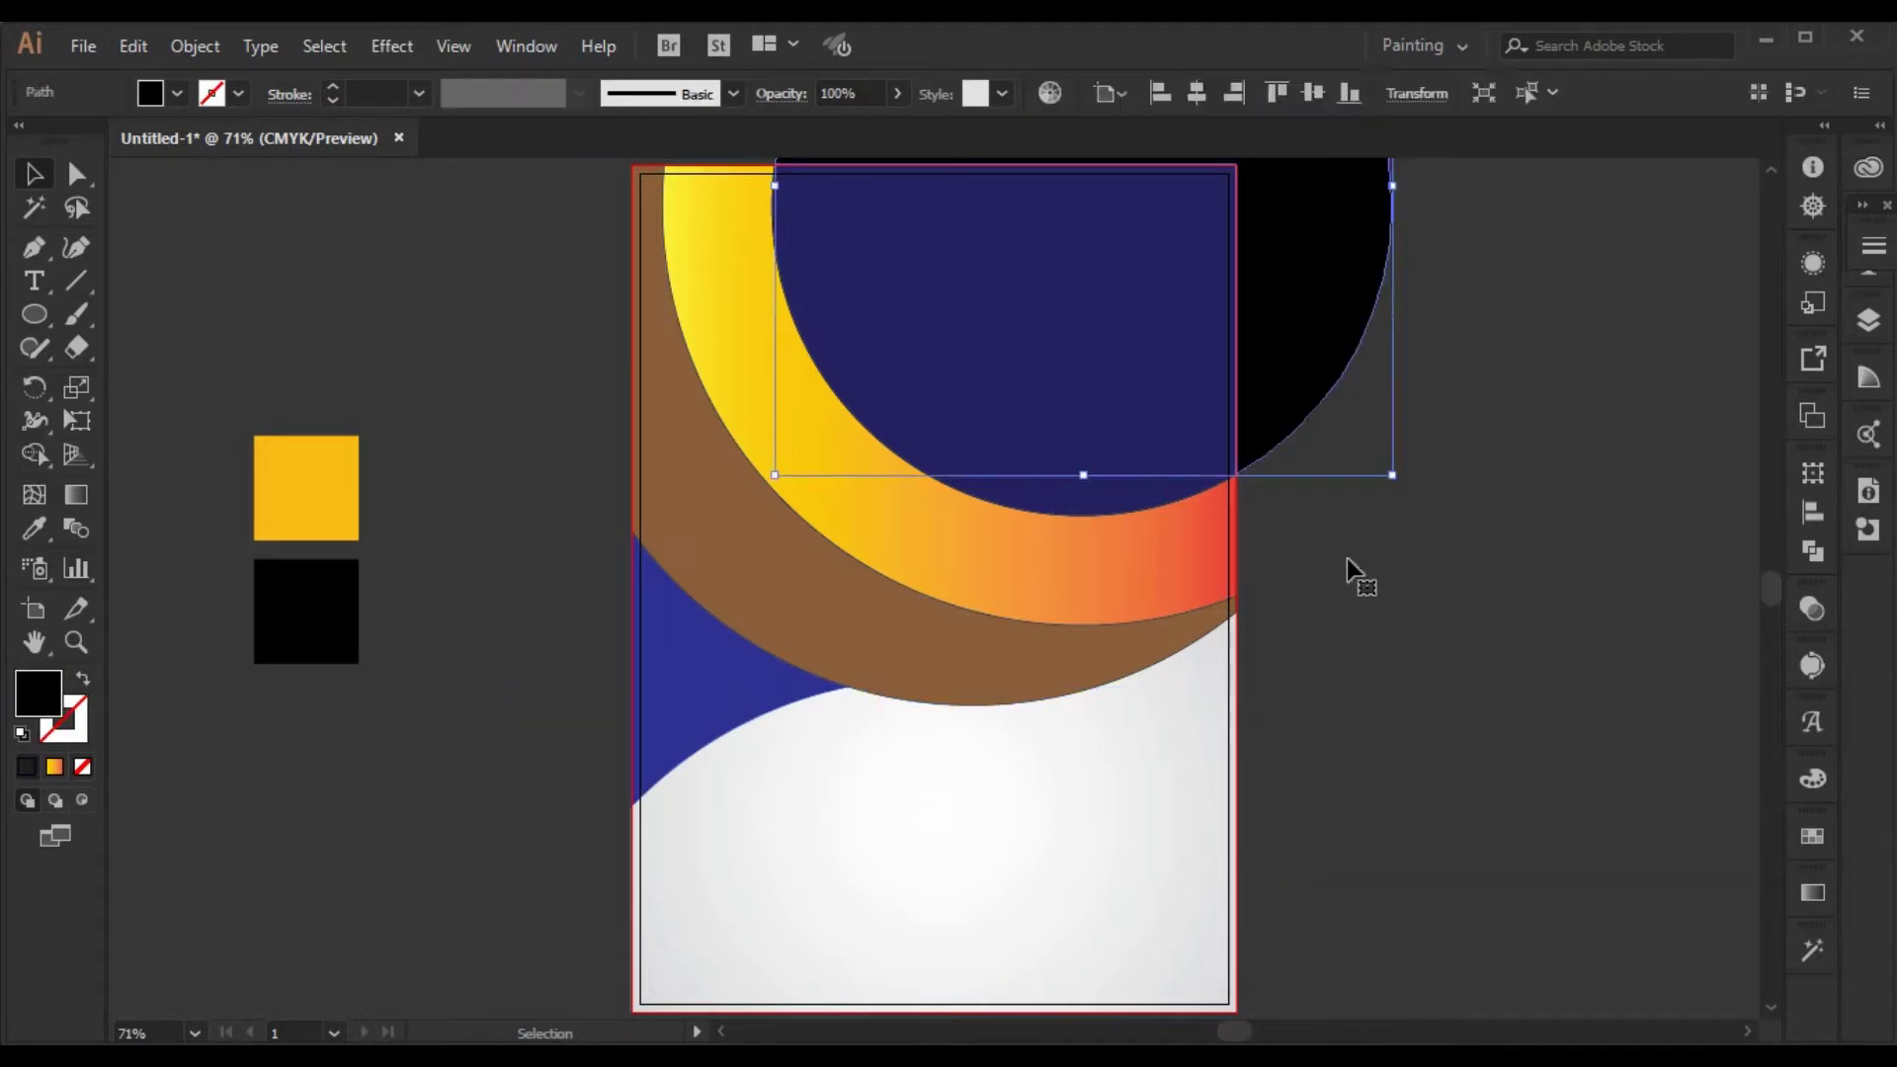
key(Delete)
scroll(1411, 797, up, 3)
scroll(1411, 797, down, 2)
scroll(1413, 799, down, 1)
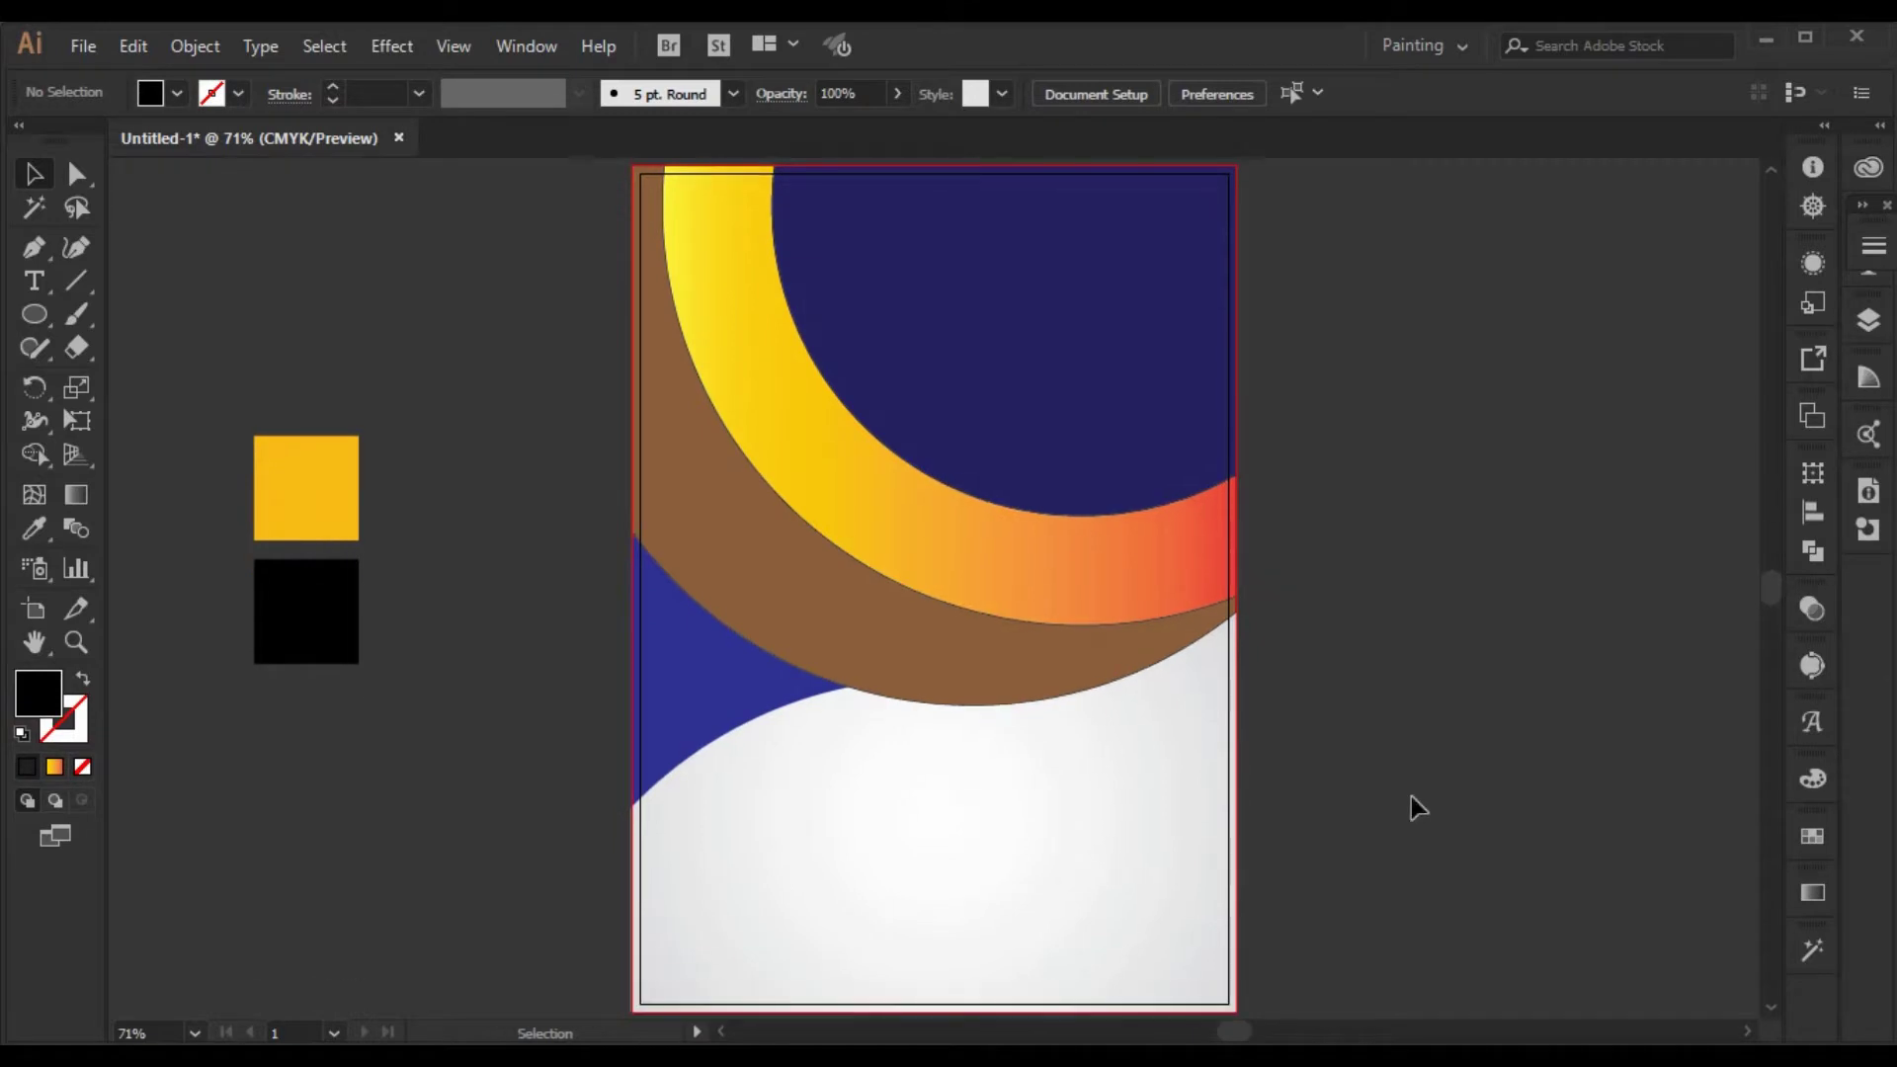
- Remove the stroke from the navy shape, the gradient band, the brown crescent and the blue wedge
click(1106, 454)
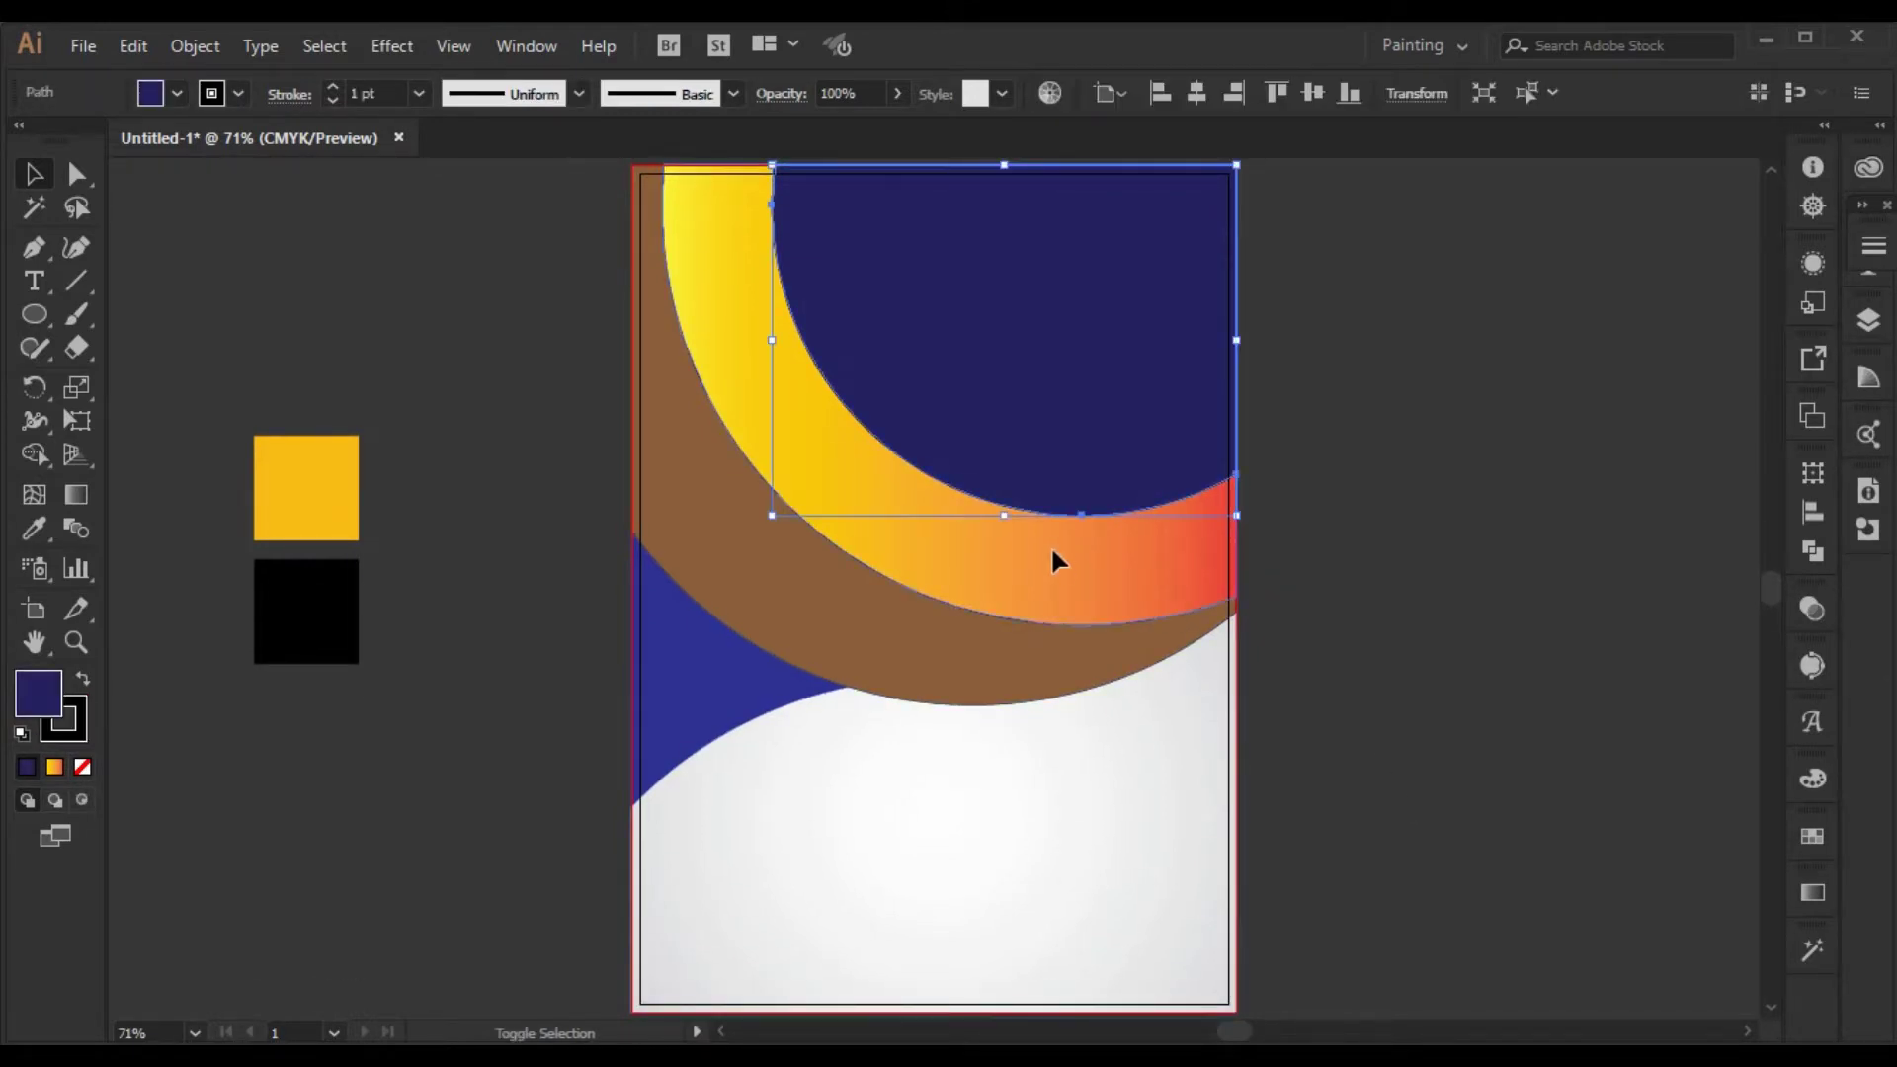
shift+click(1054, 559)
shift+click(919, 649)
shift+click(728, 714)
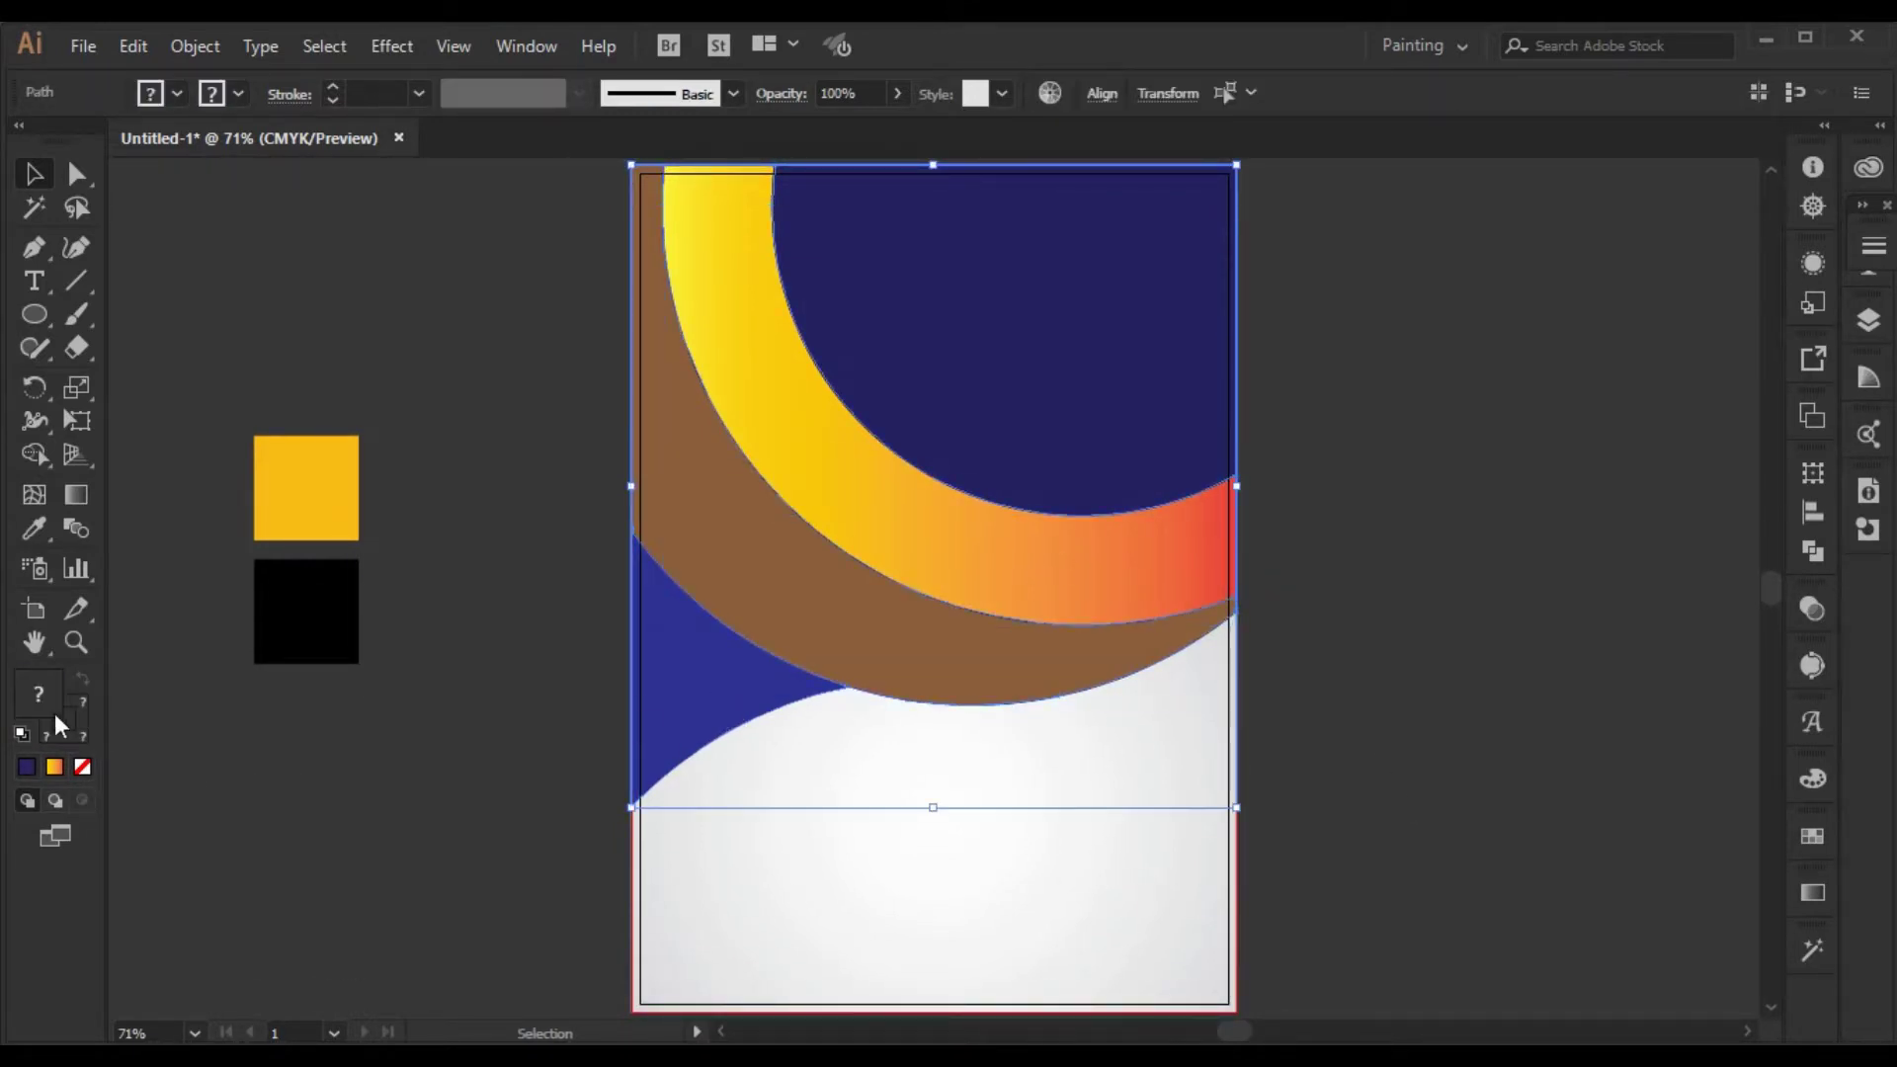
click(83, 768)
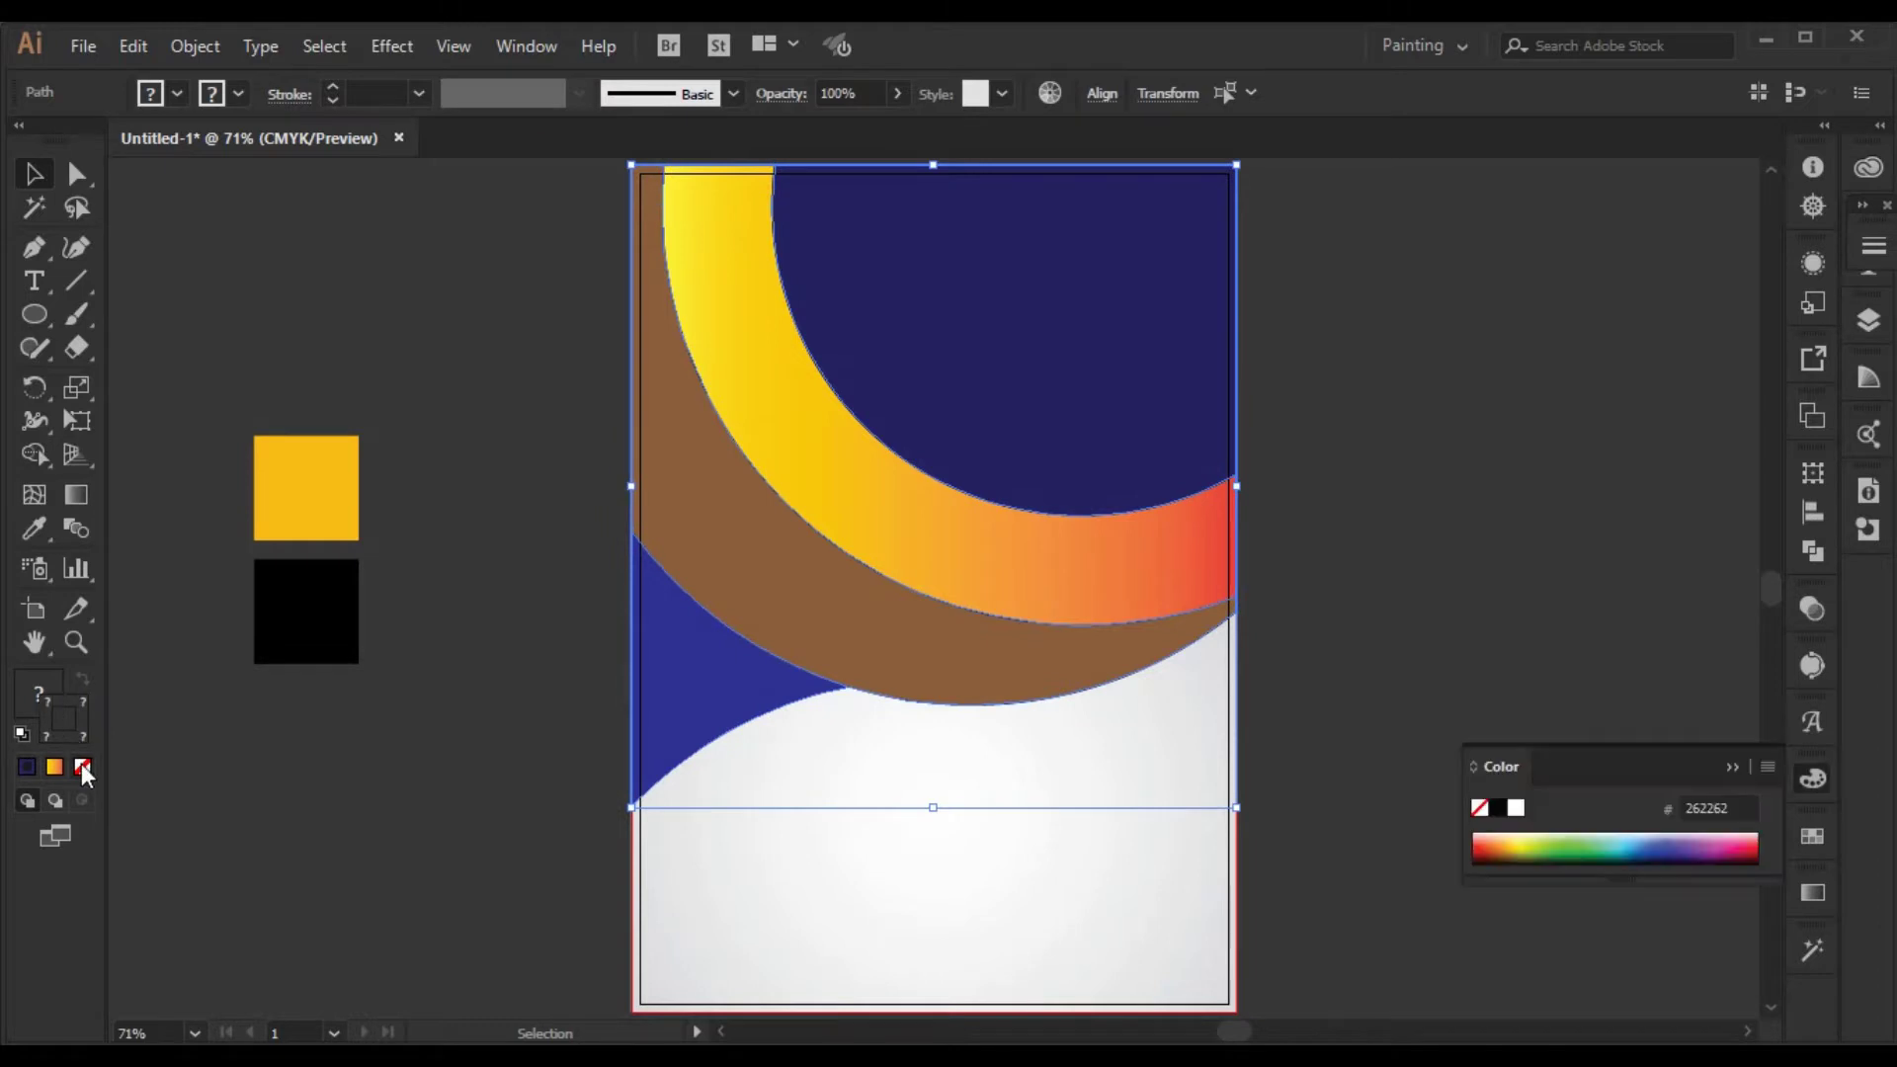
click(539, 766)
click(1731, 768)
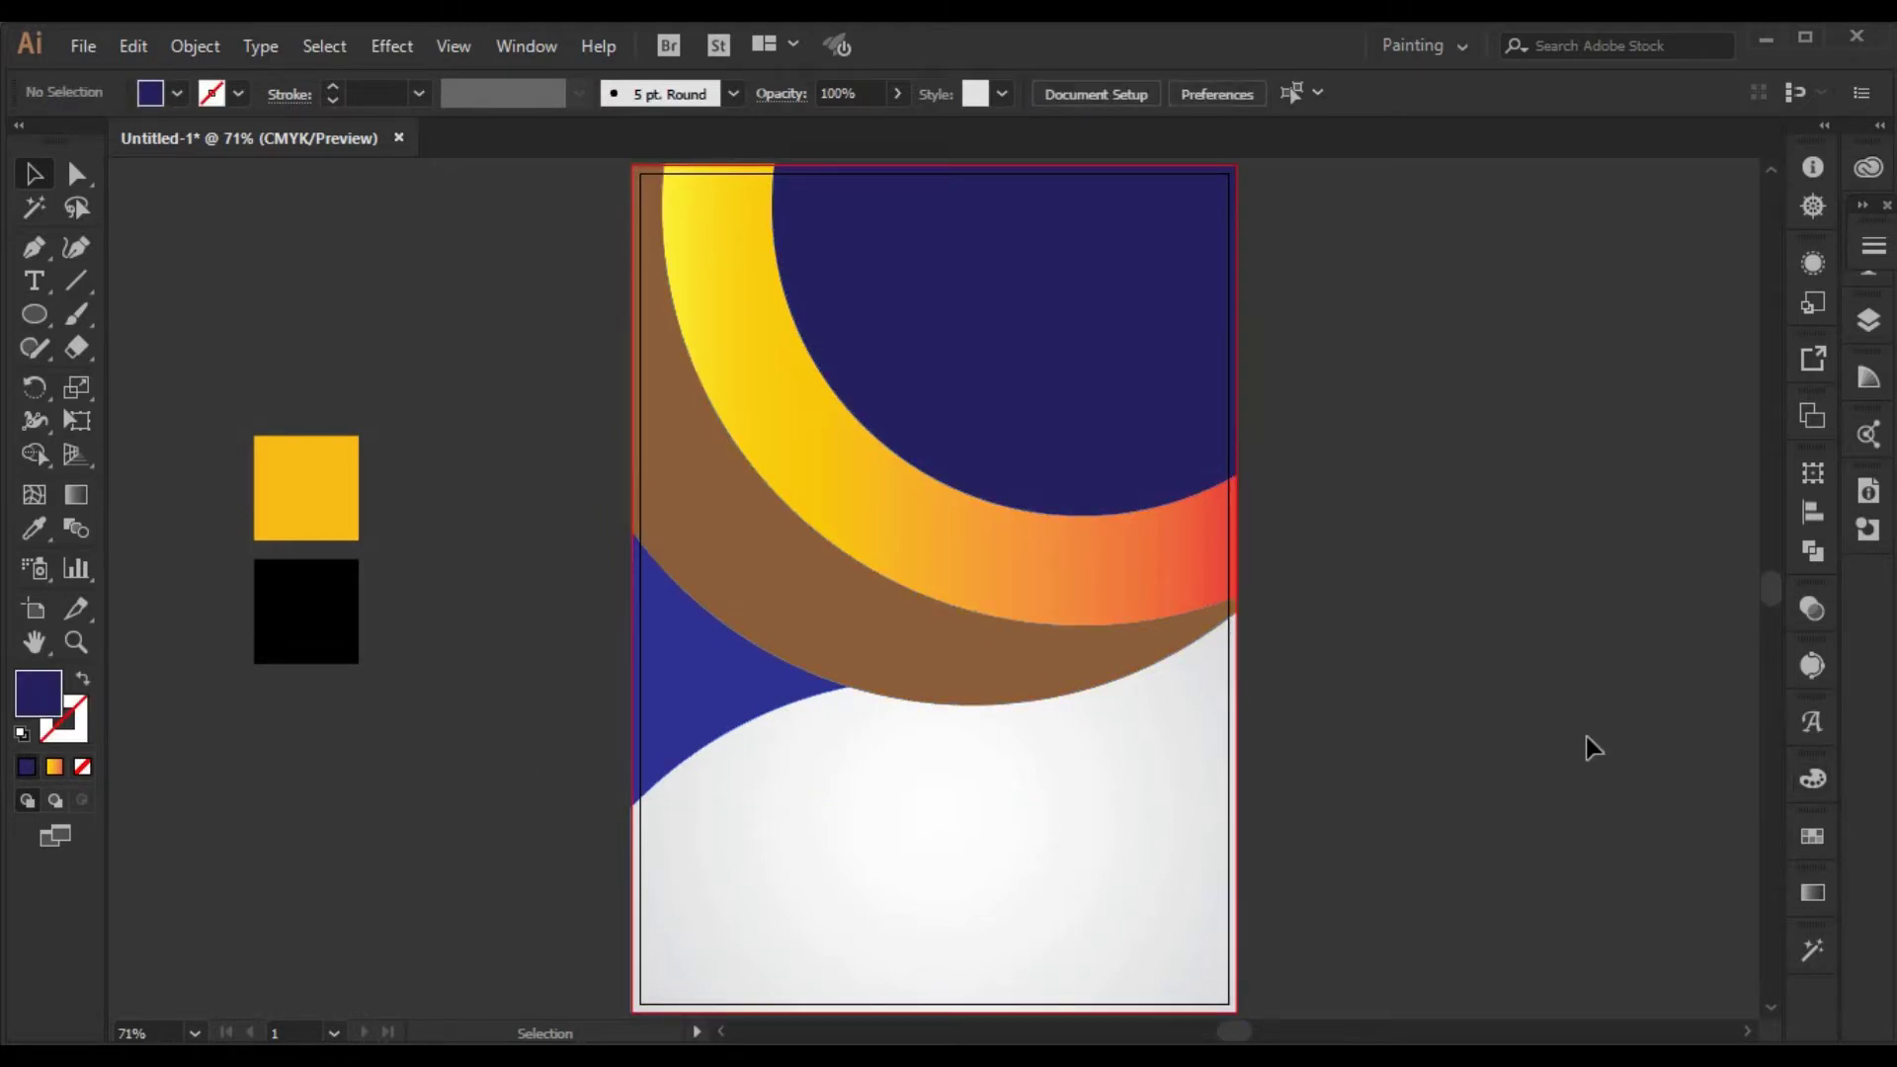
scroll(1586, 737, up, 1)
scroll(1585, 737, down, 1)
scroll(1553, 736, up, 1)
scroll(1553, 736, down, 1)
scroll(1458, 762, up, 1)
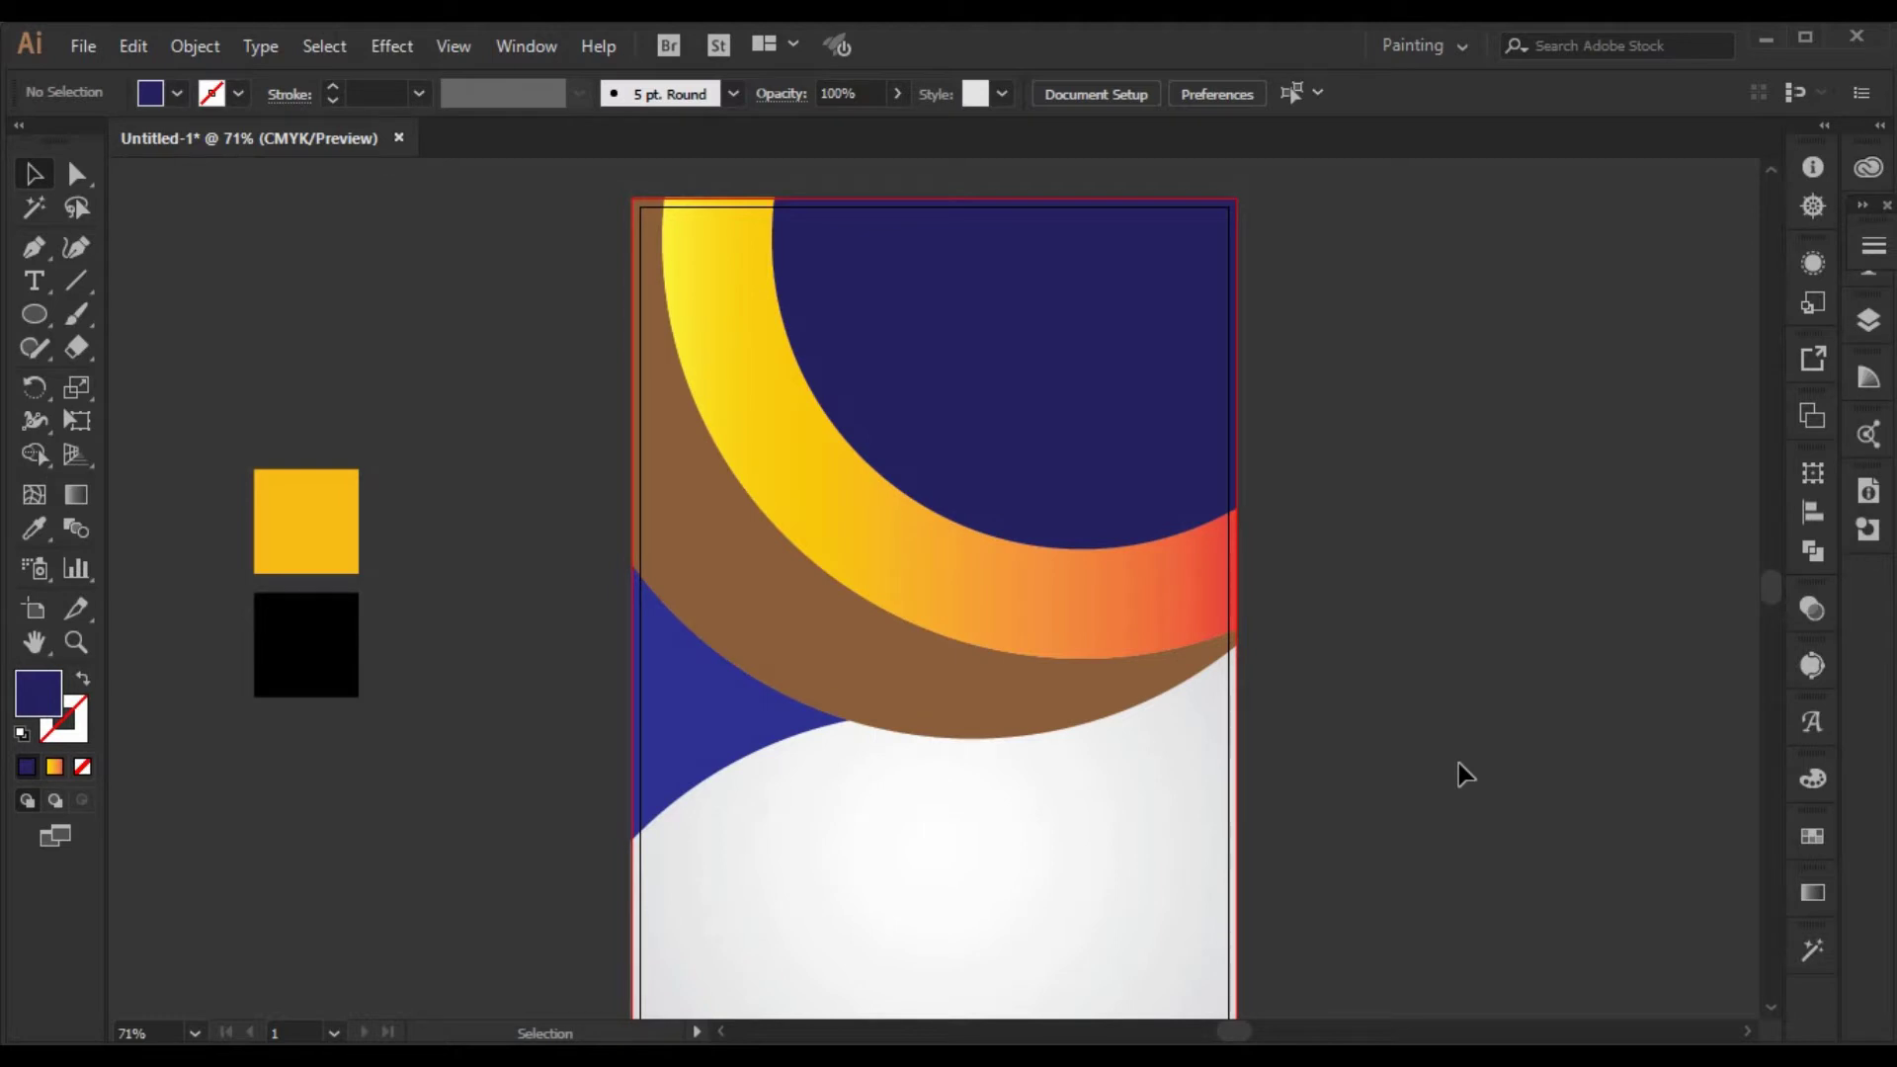
scroll(1458, 763, up, 1)
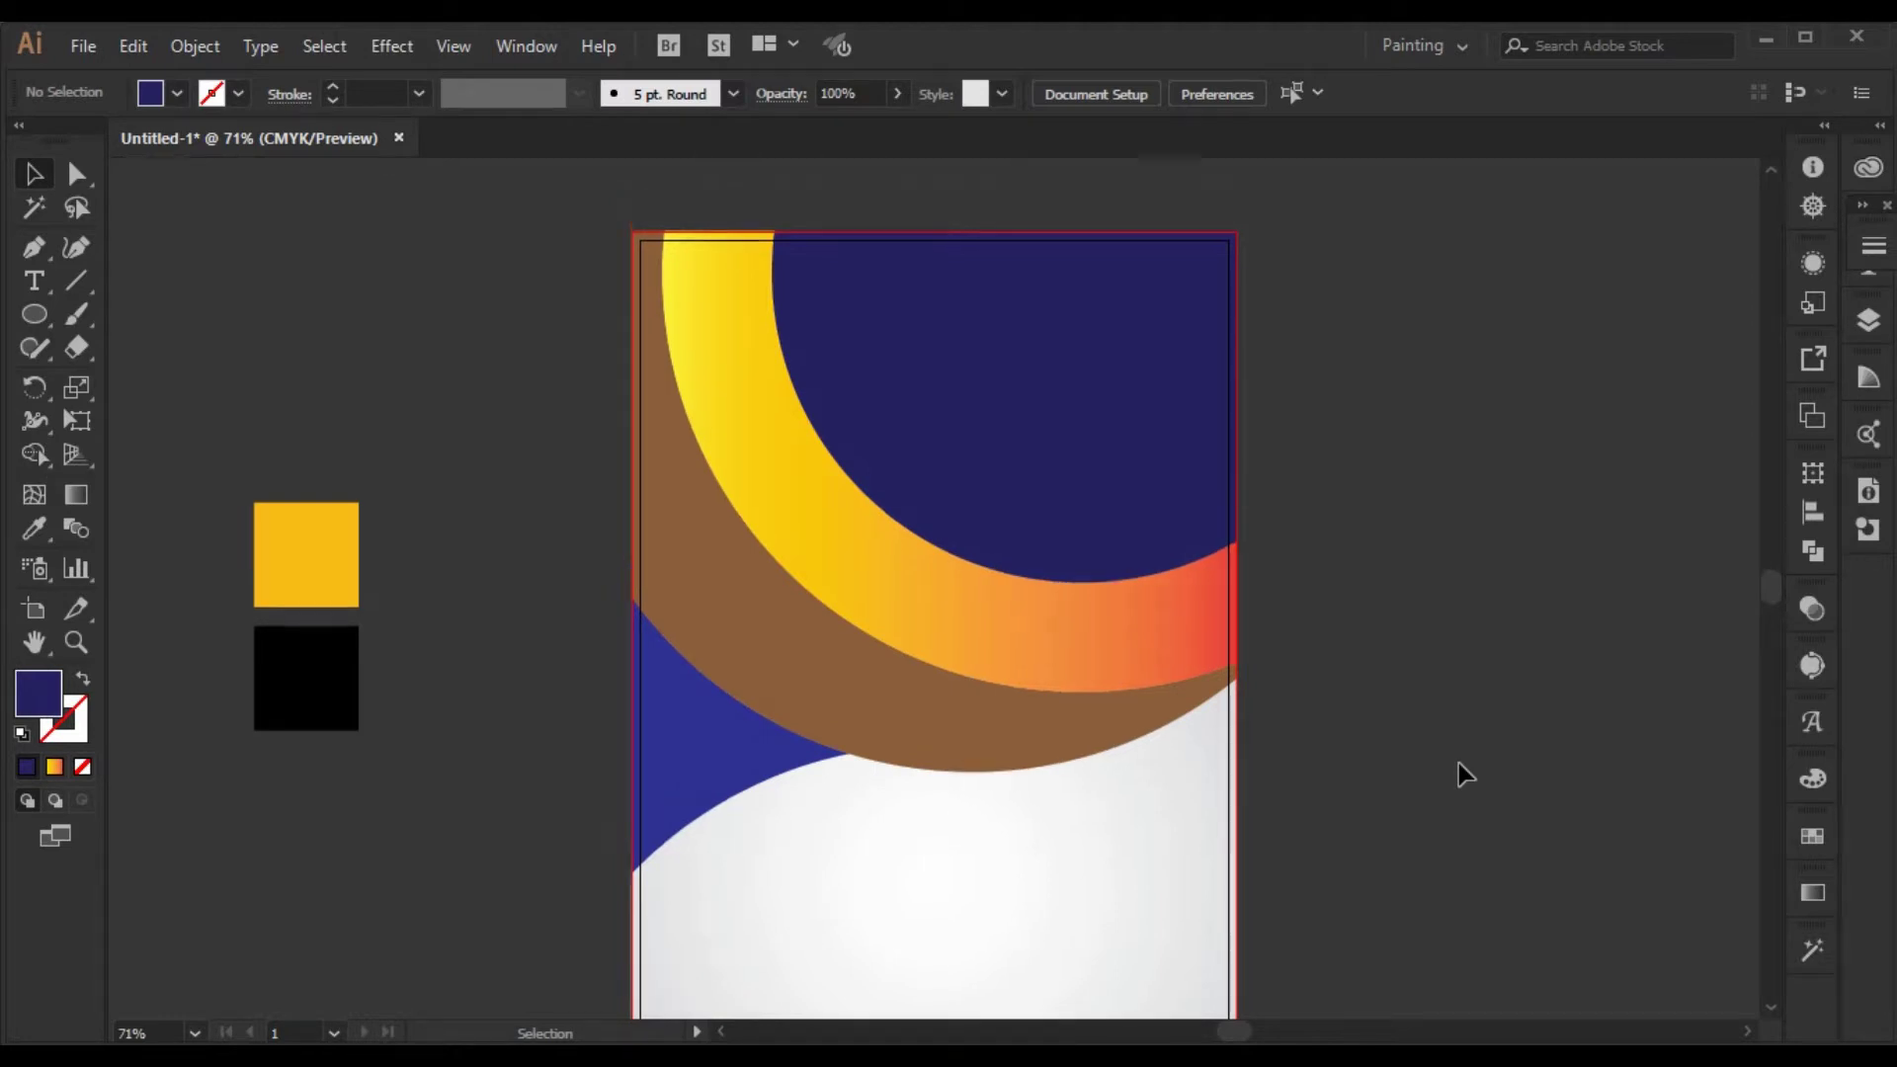
scroll(1458, 763, down, 2)
scroll(1458, 763, up, 2)
scroll(1455, 774, down, 1)
scroll(1456, 775, down, 1)
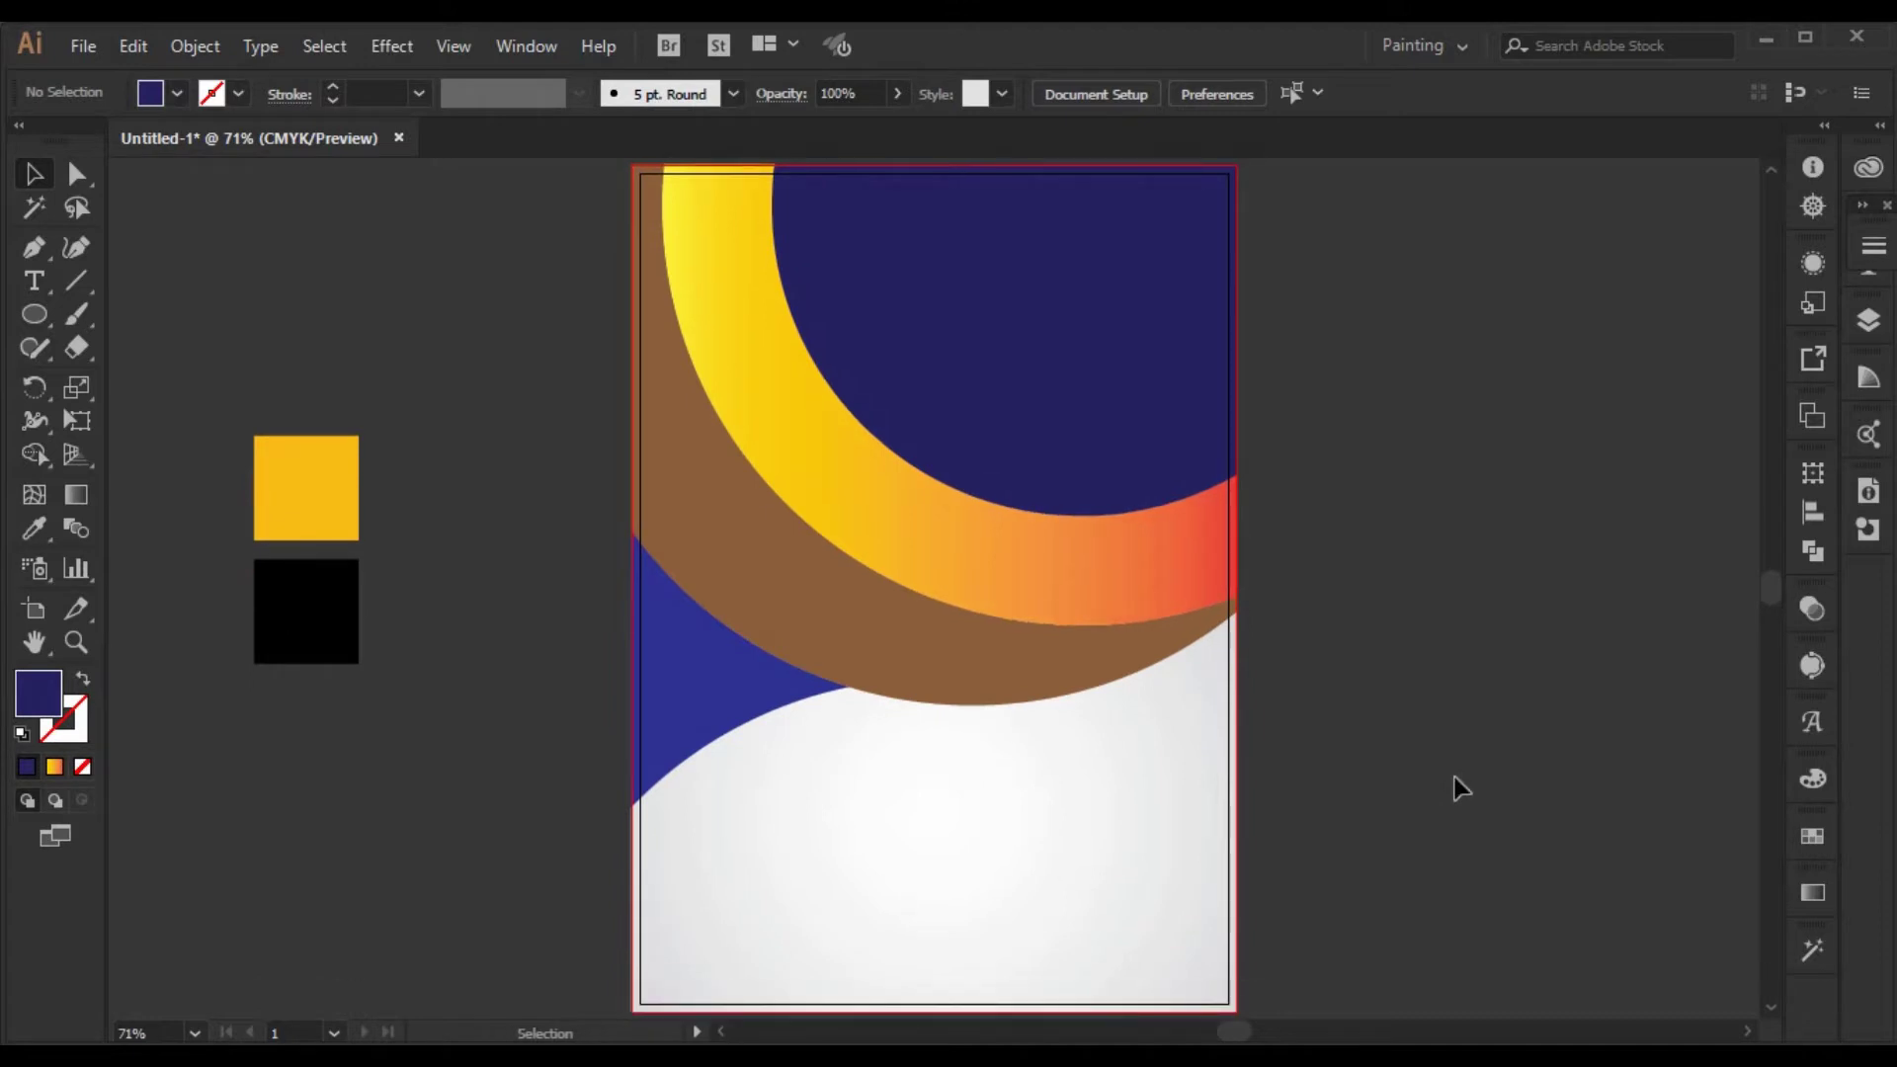
- Recolour the blue wedge and the gradient band with the yellow sampled from the square beside the page
click(713, 698)
shift+click(929, 539)
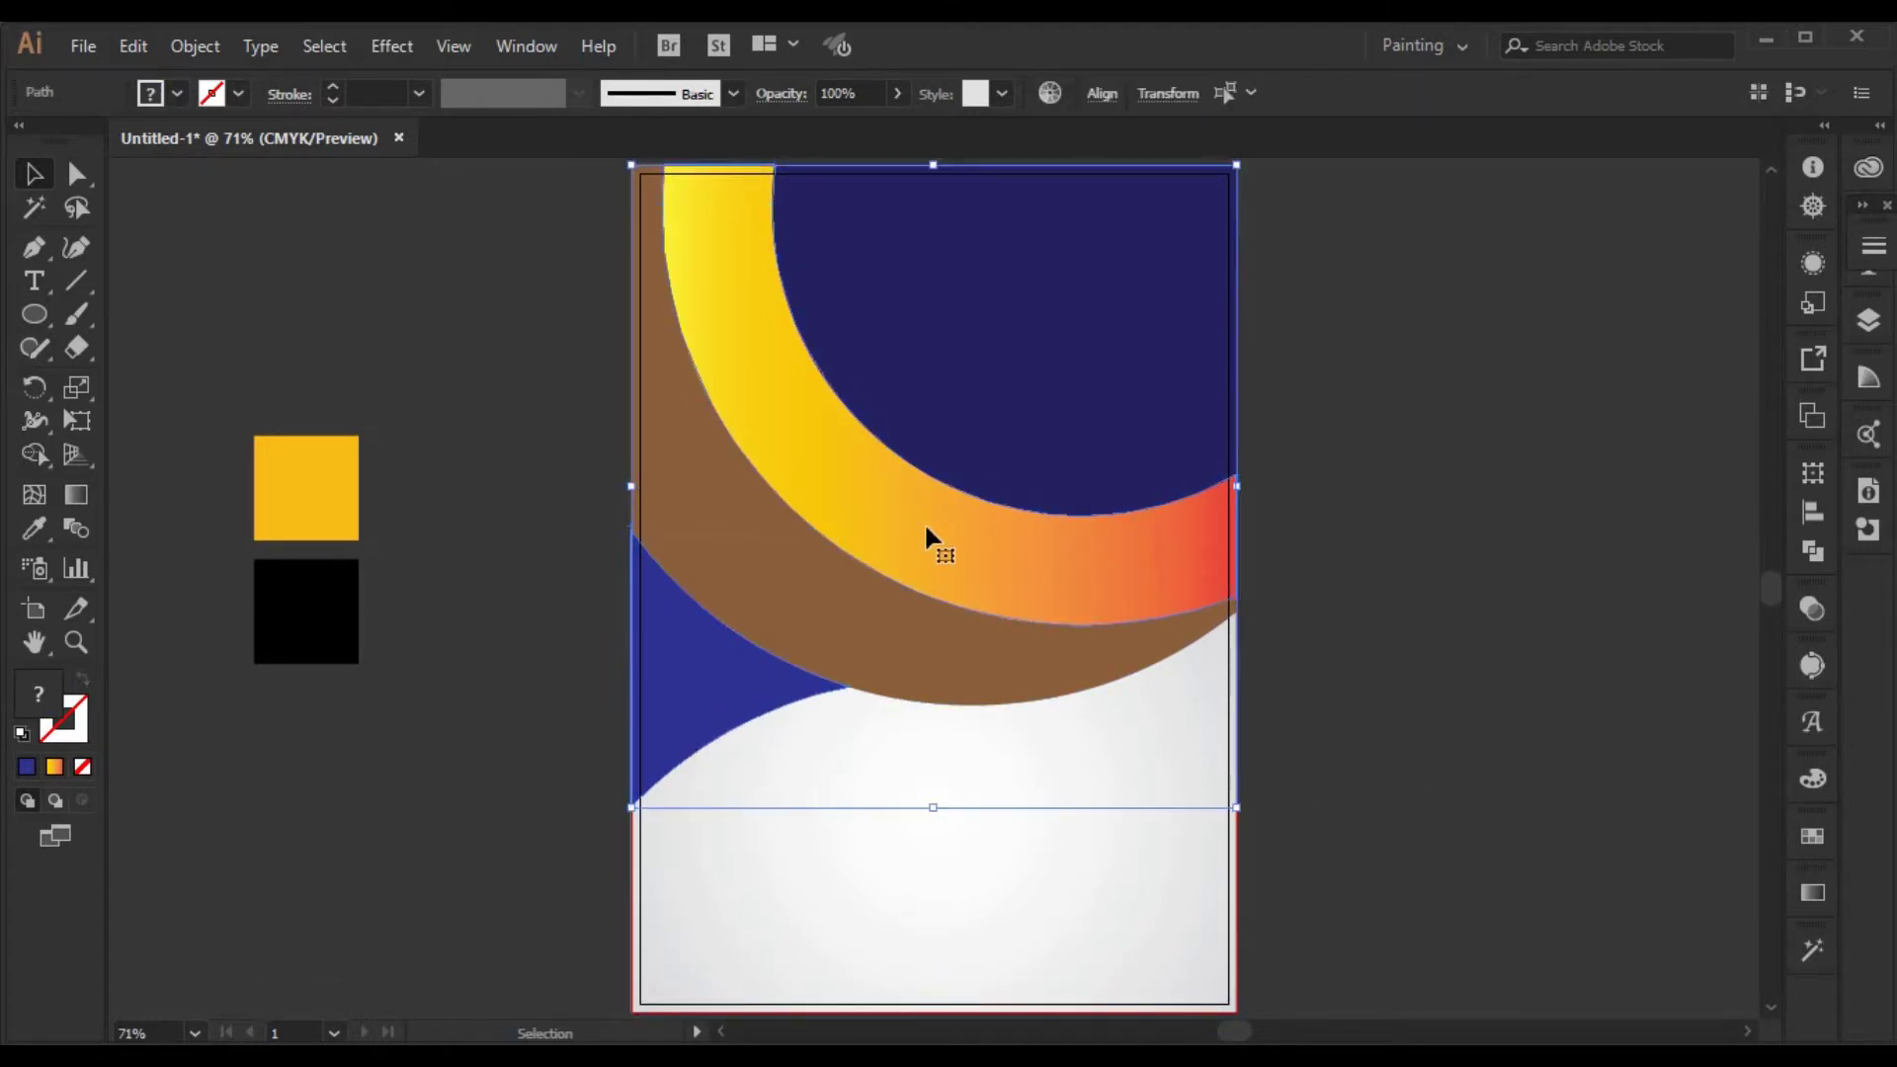
key(i)
click(341, 444)
click(33, 174)
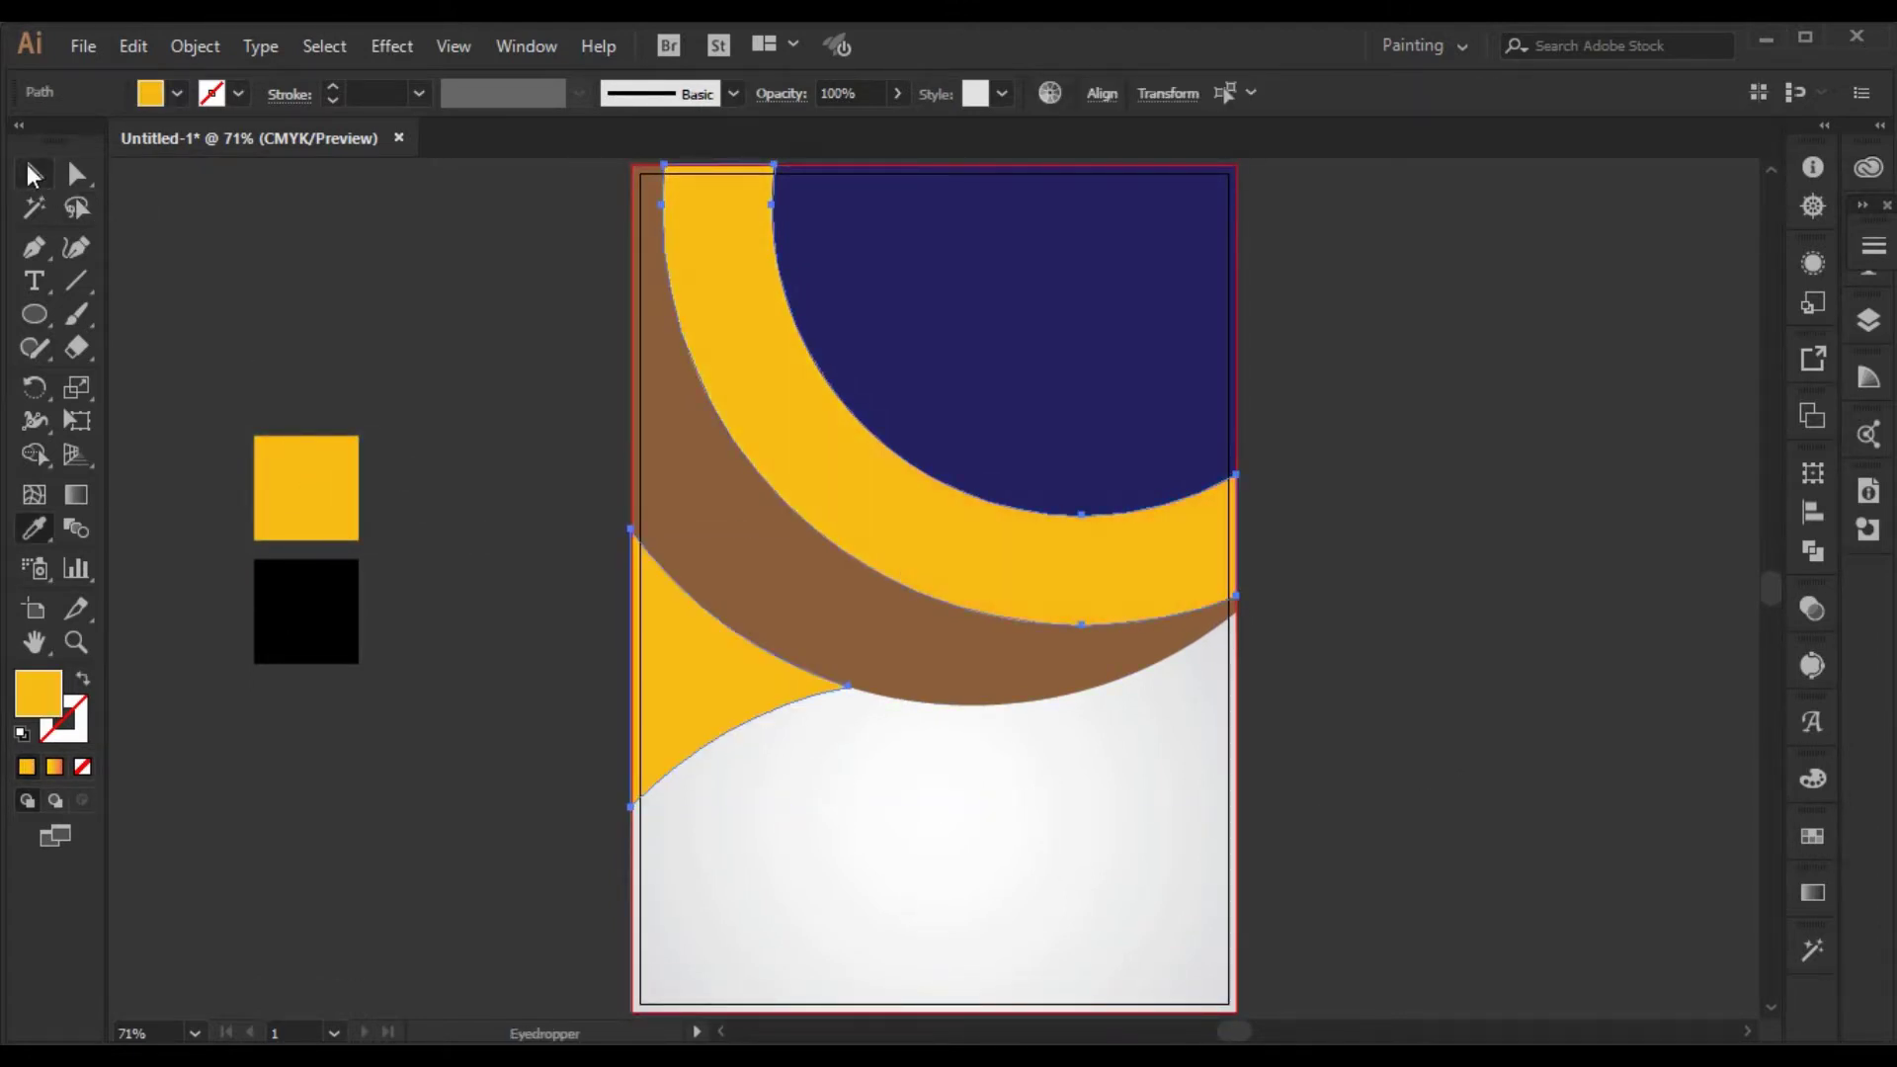
click(297, 289)
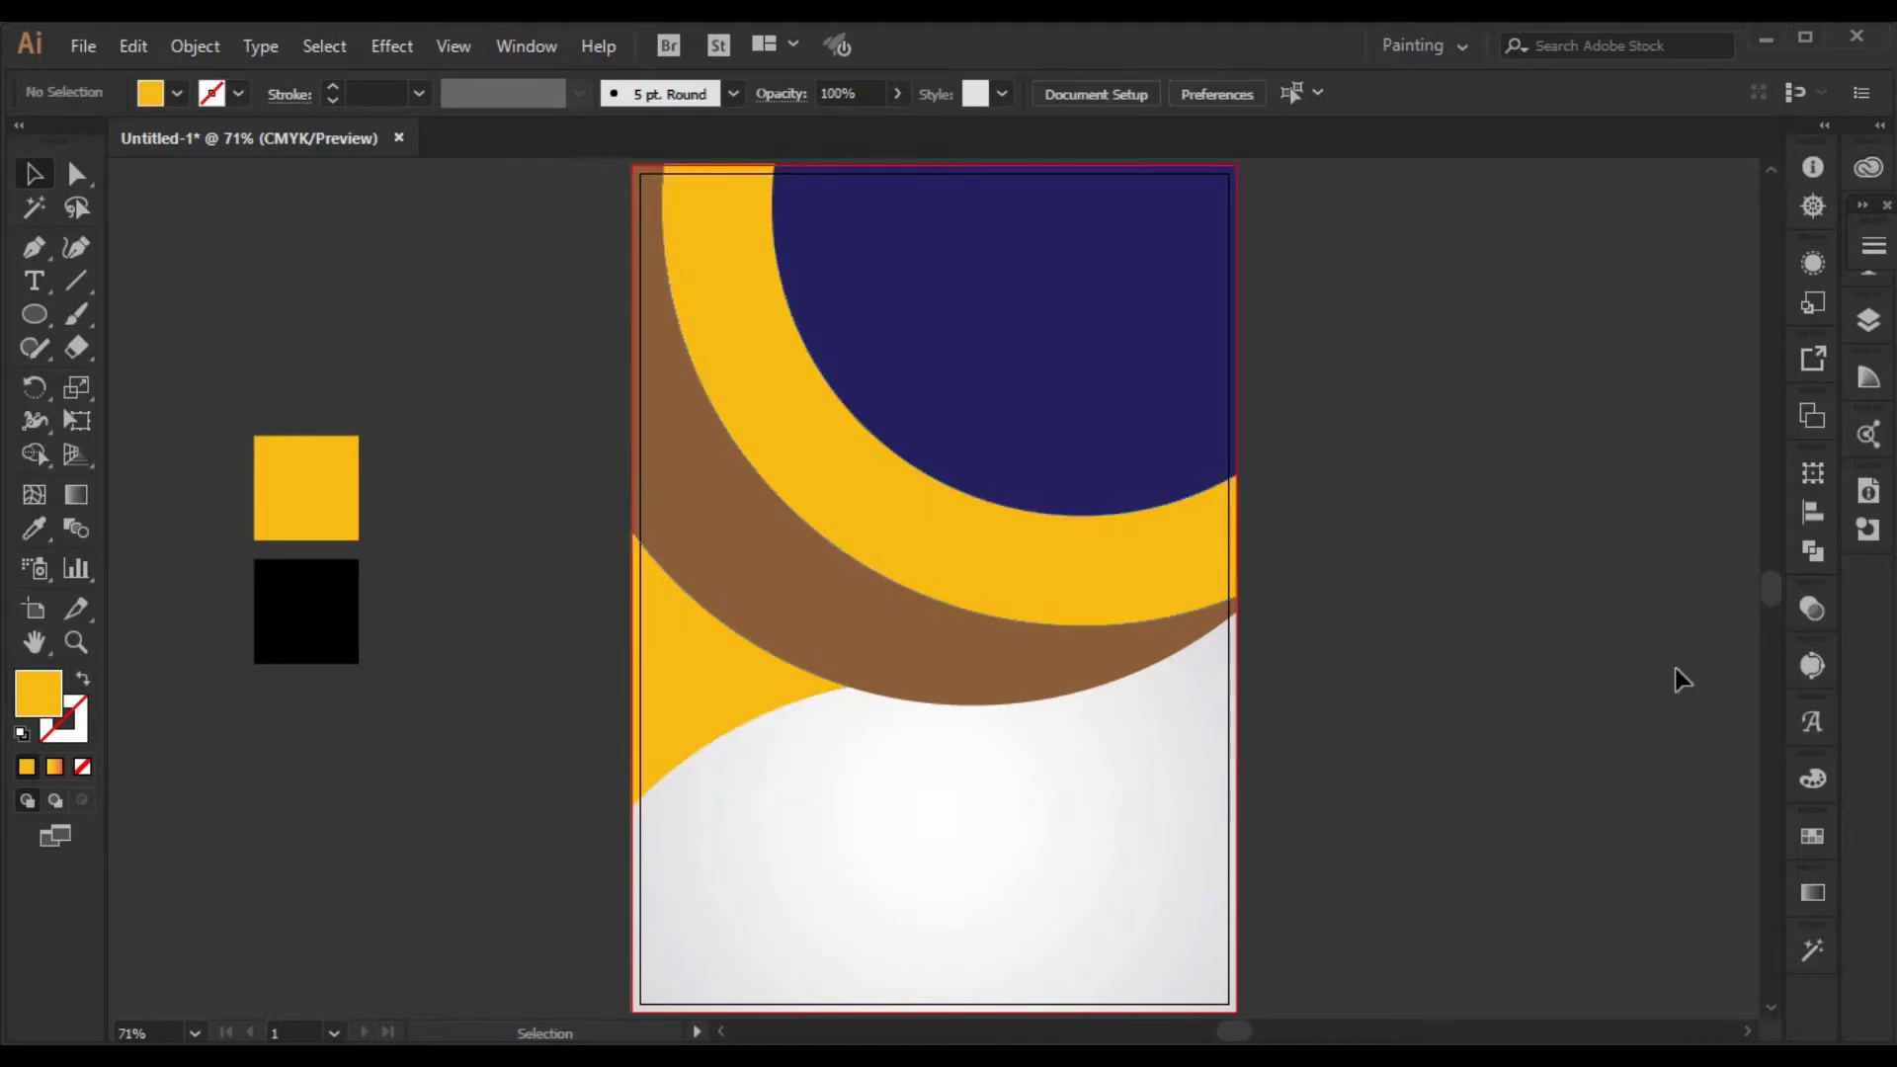
- Recolour the brown crescent with the black sampled from the square beside the page
click(1010, 660)
key(i)
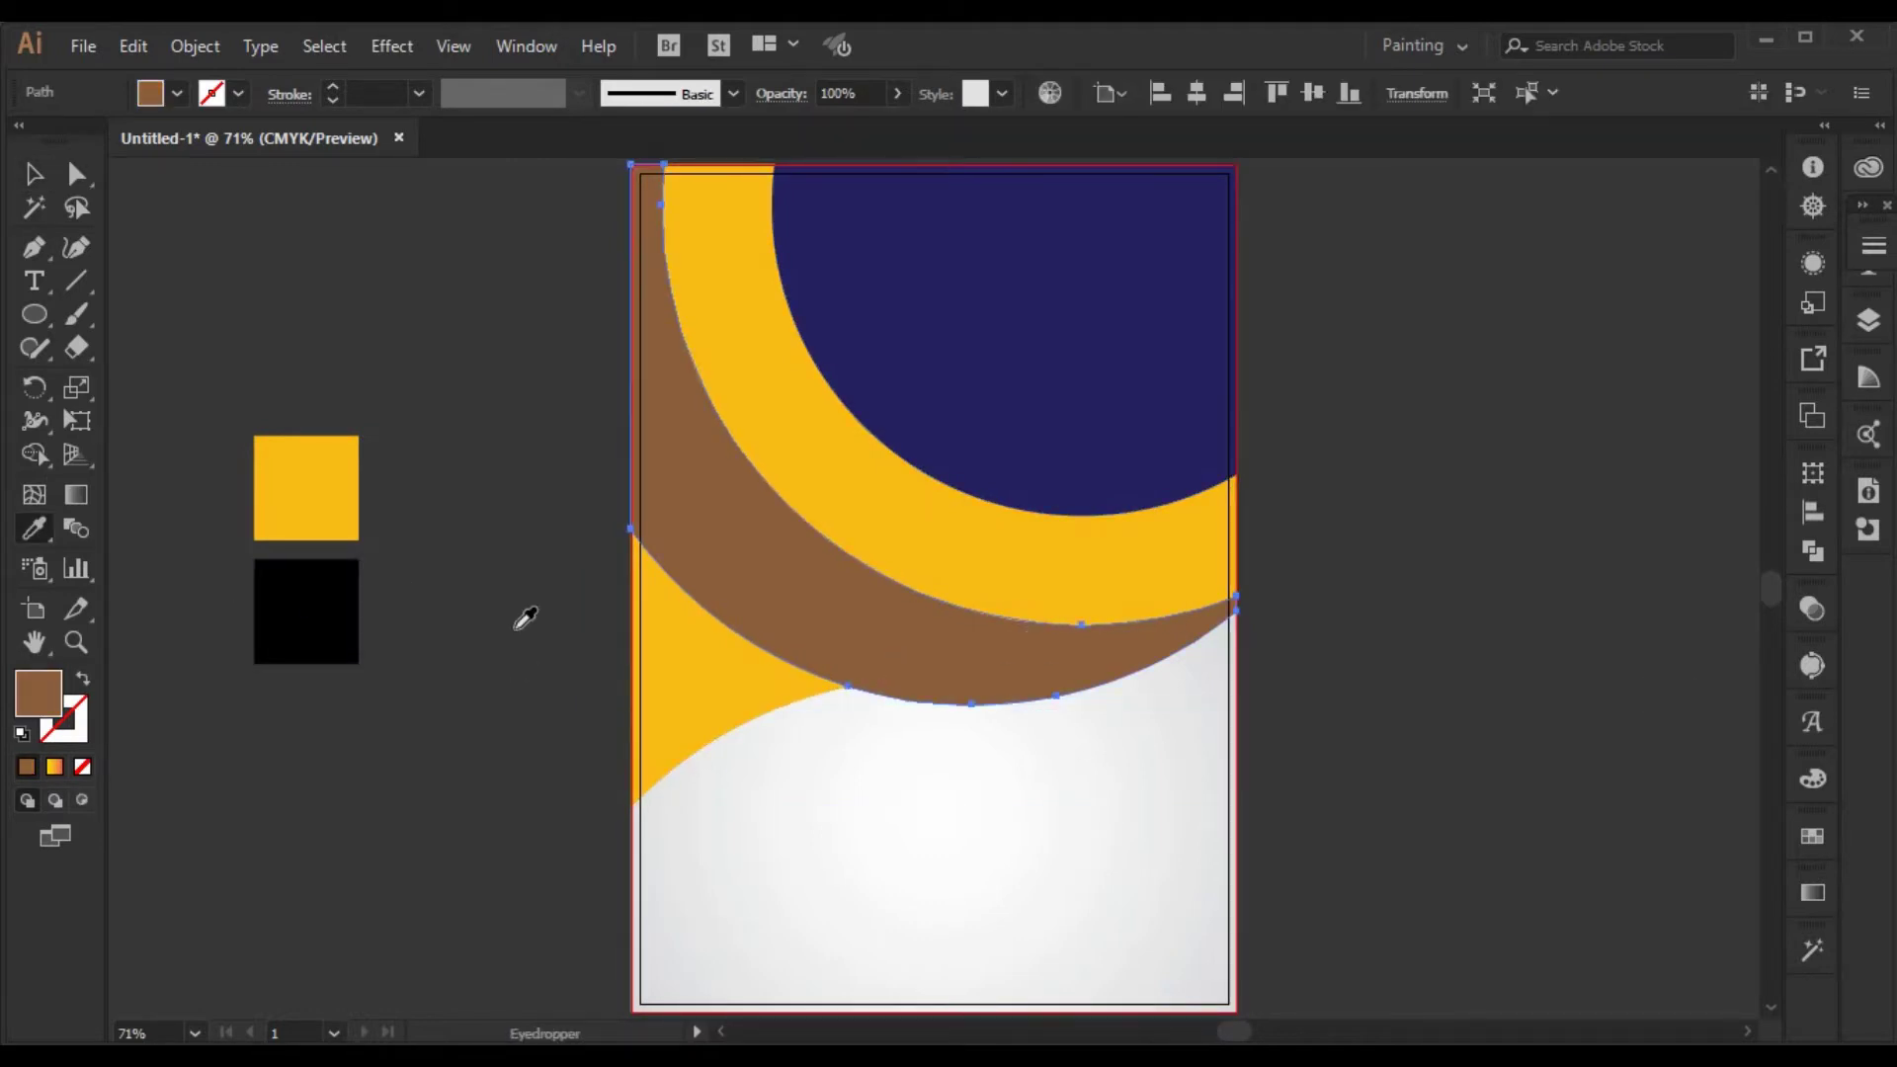
click(347, 607)
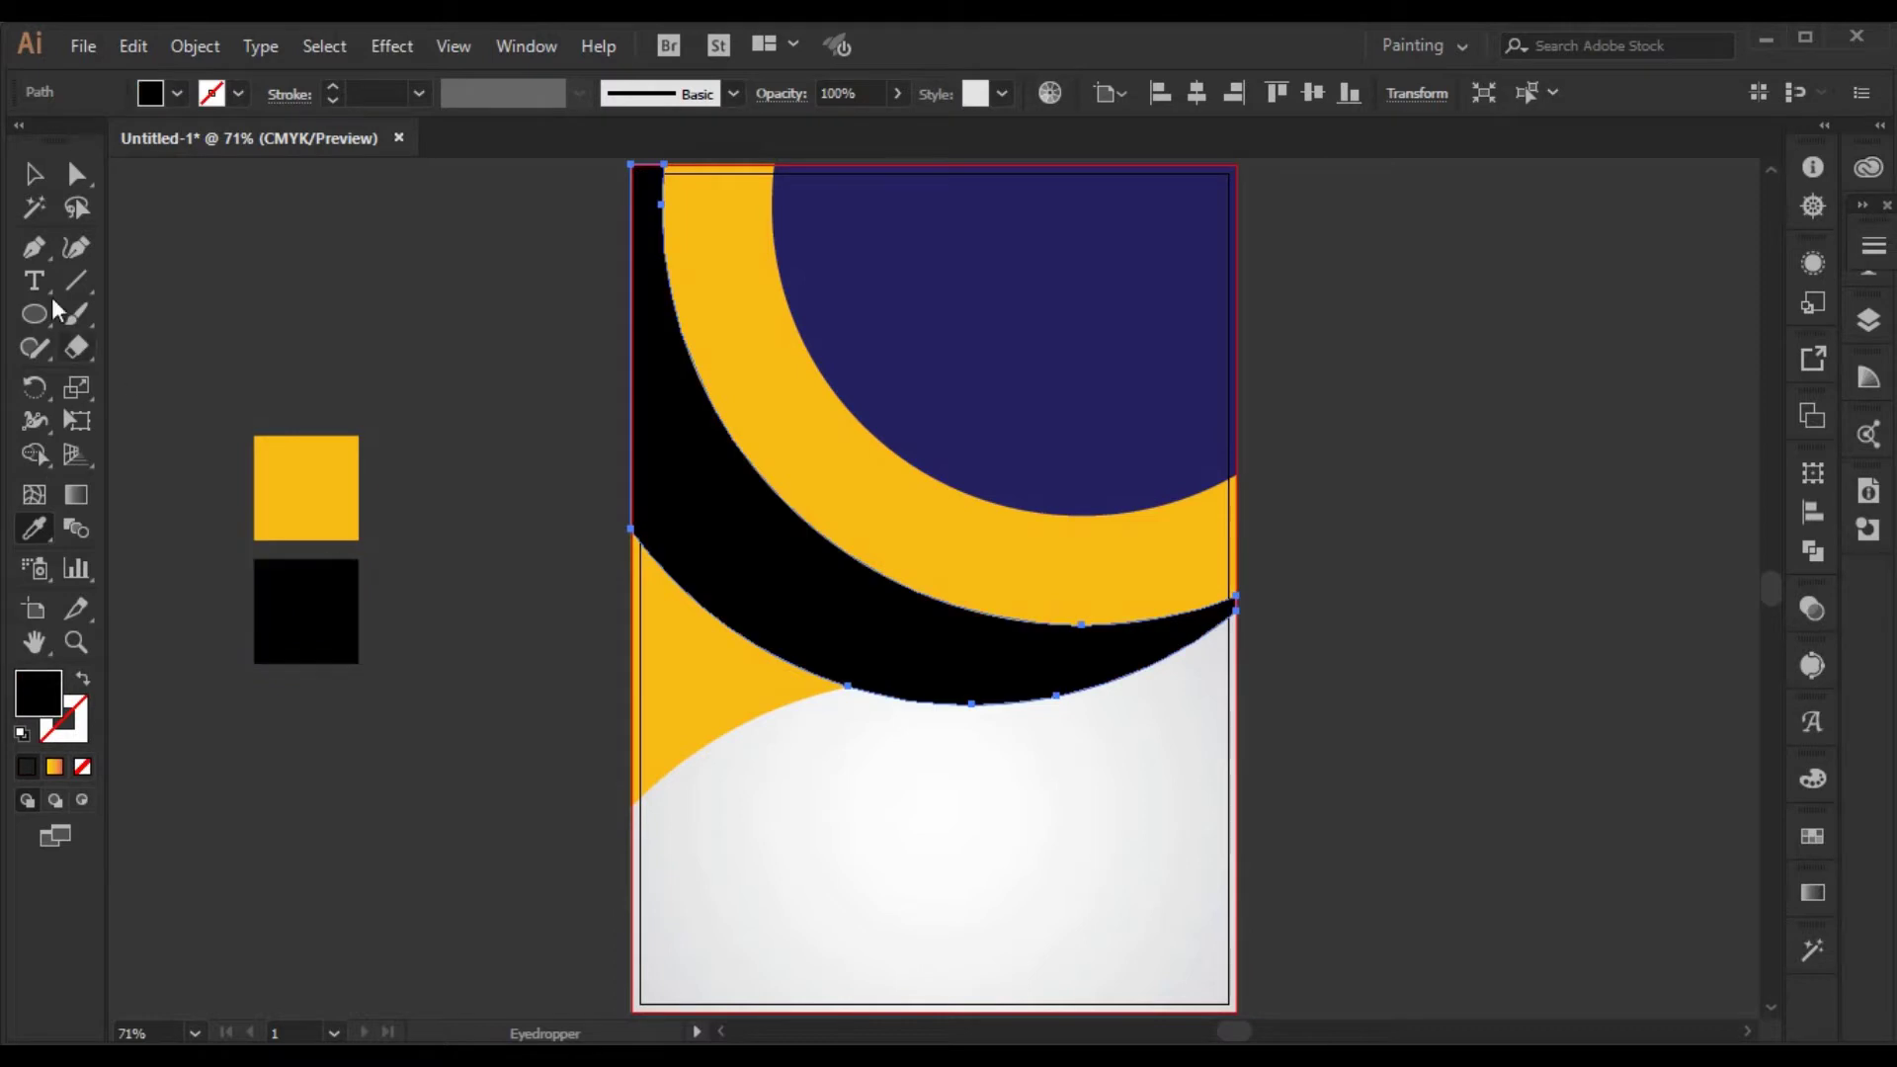
click(34, 176)
click(1532, 465)
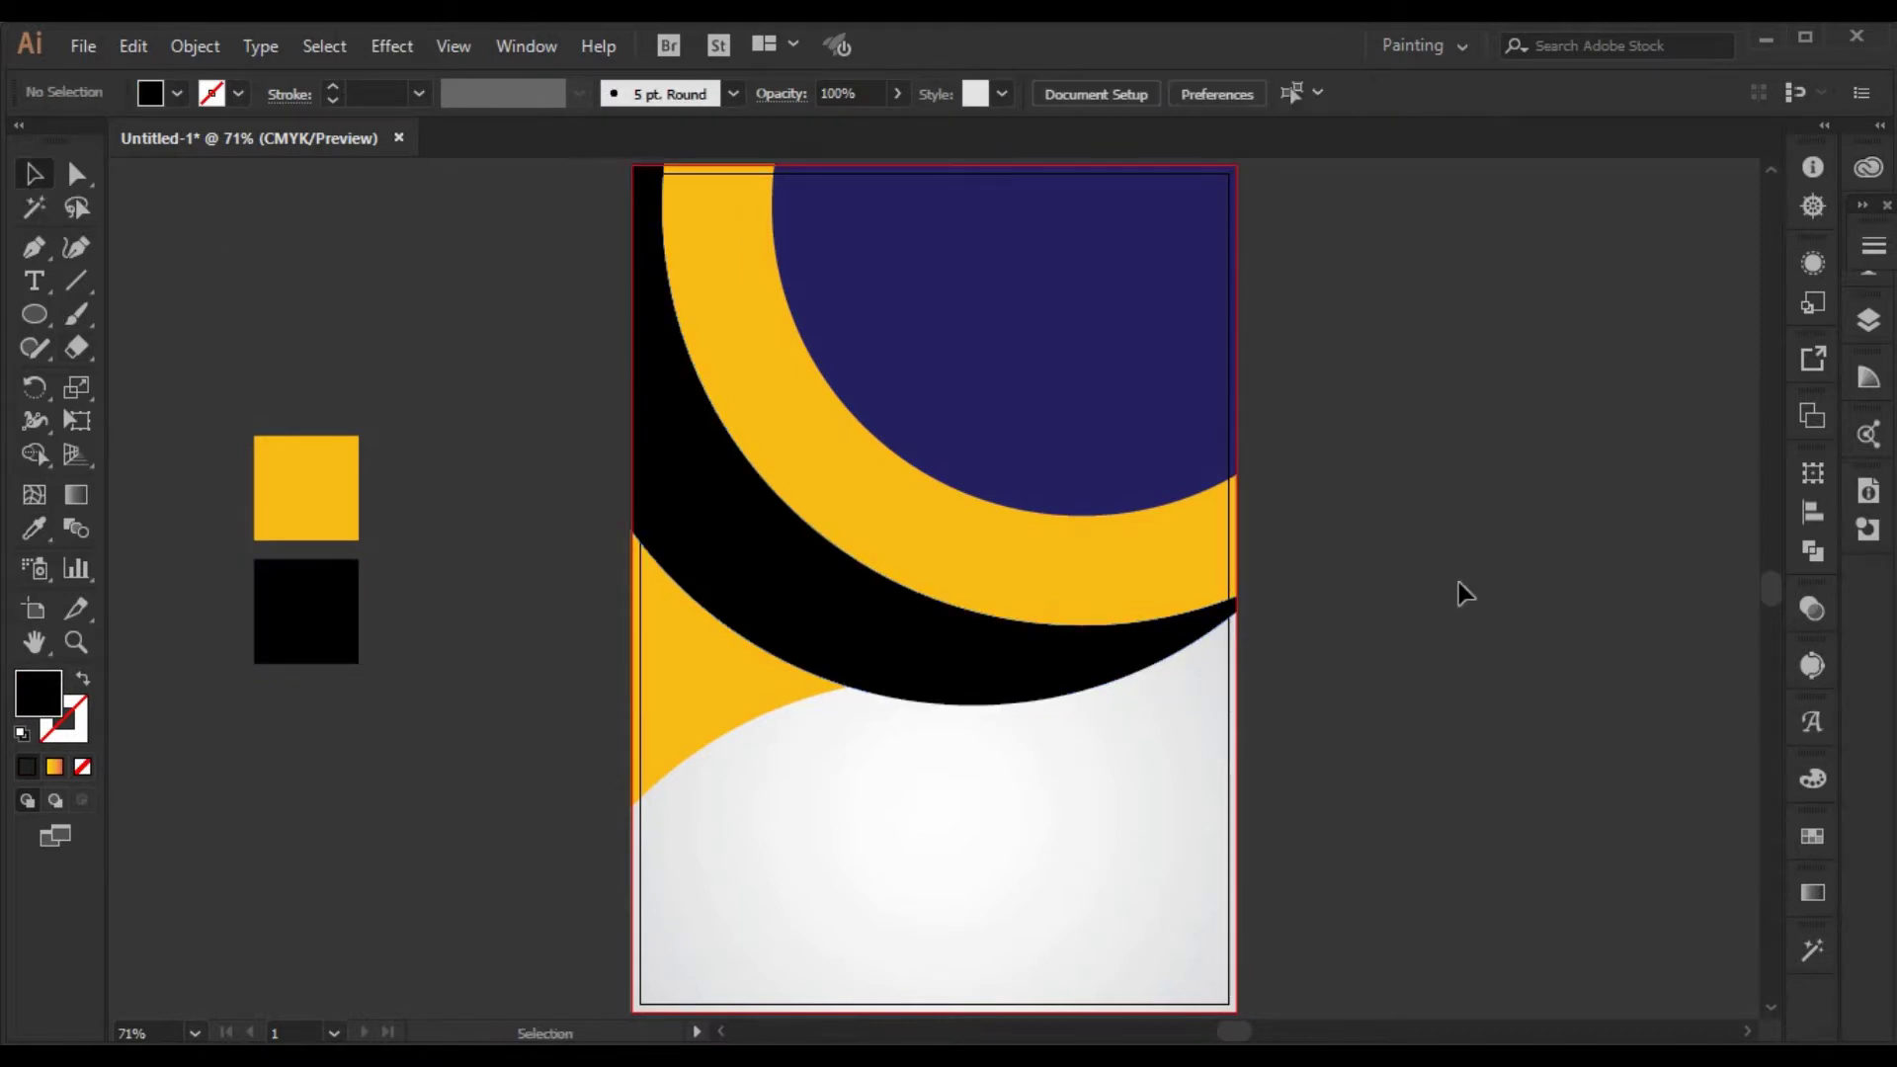
click(841, 301)
click(1439, 658)
scroll(1435, 658, down, 2)
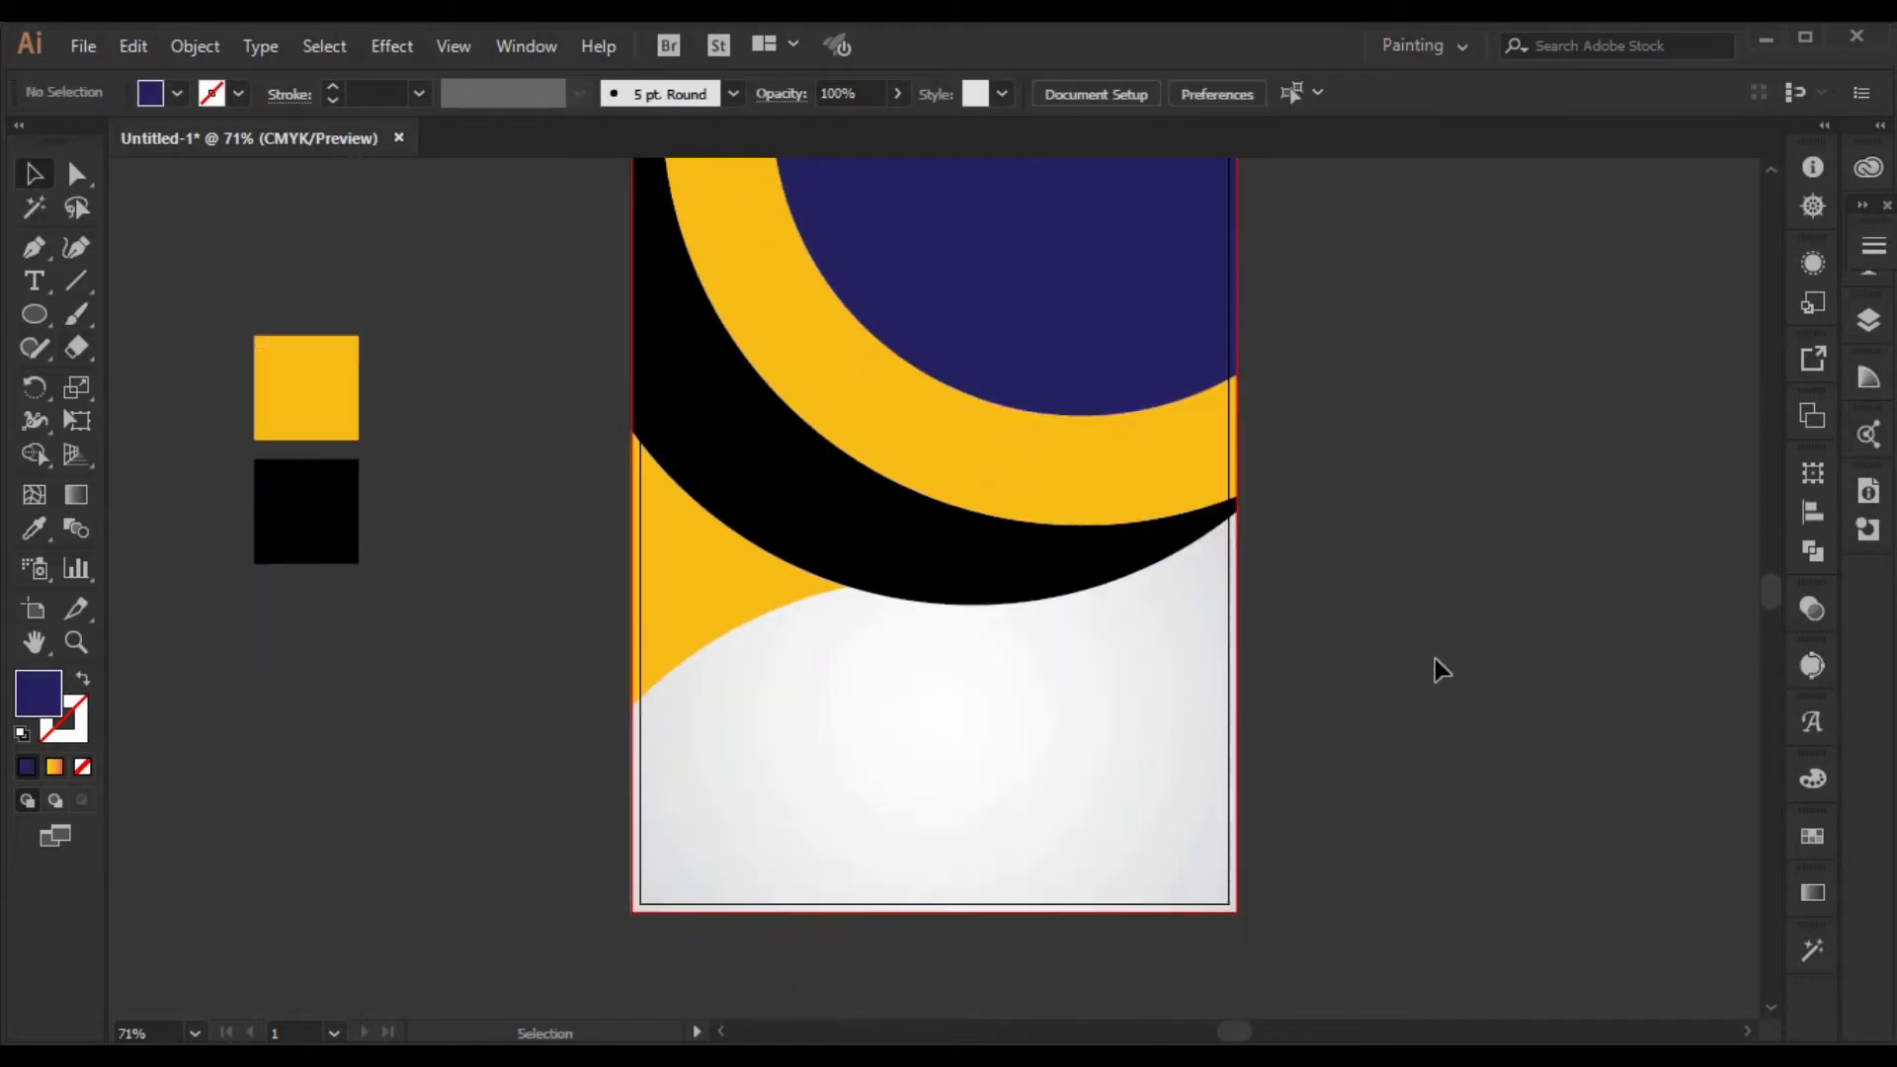
scroll(1435, 658, up, 2)
scroll(1435, 659, up, 3)
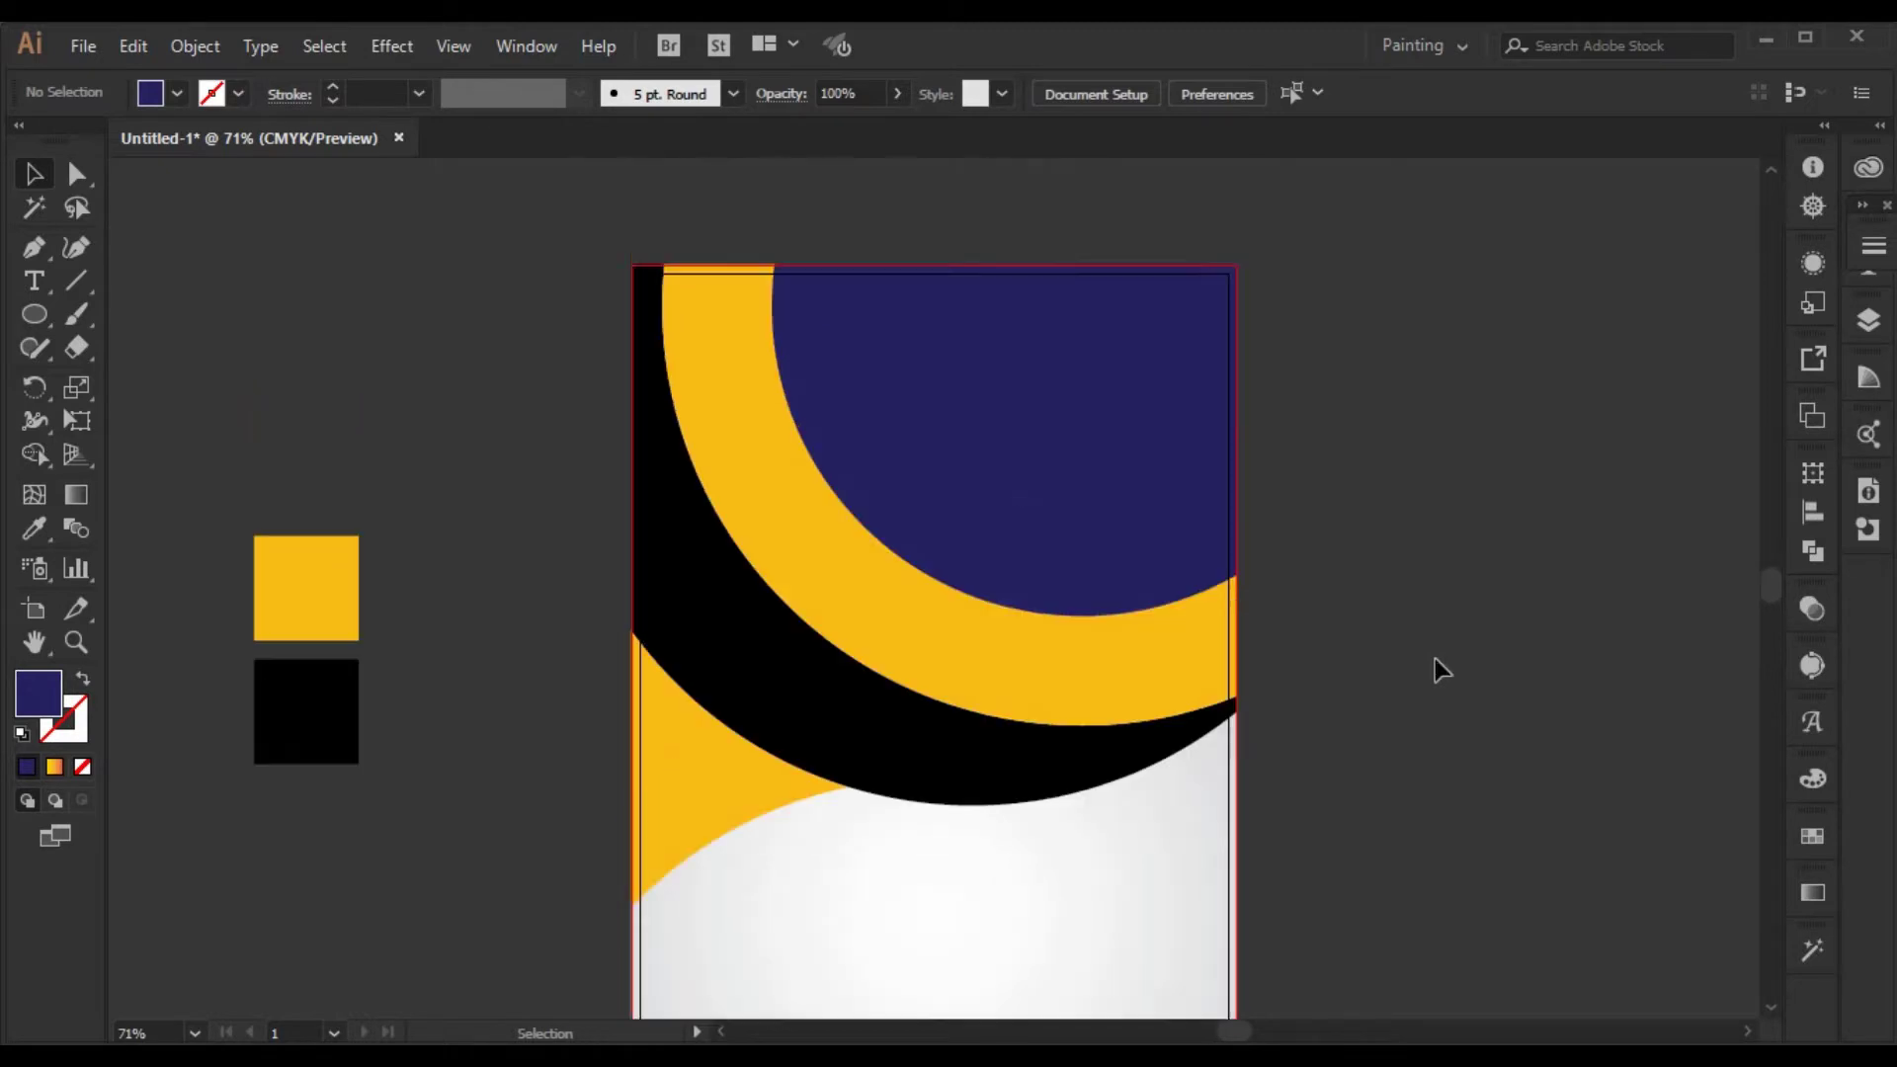
scroll(1434, 659, down, 4)
scroll(1435, 659, up, 1)
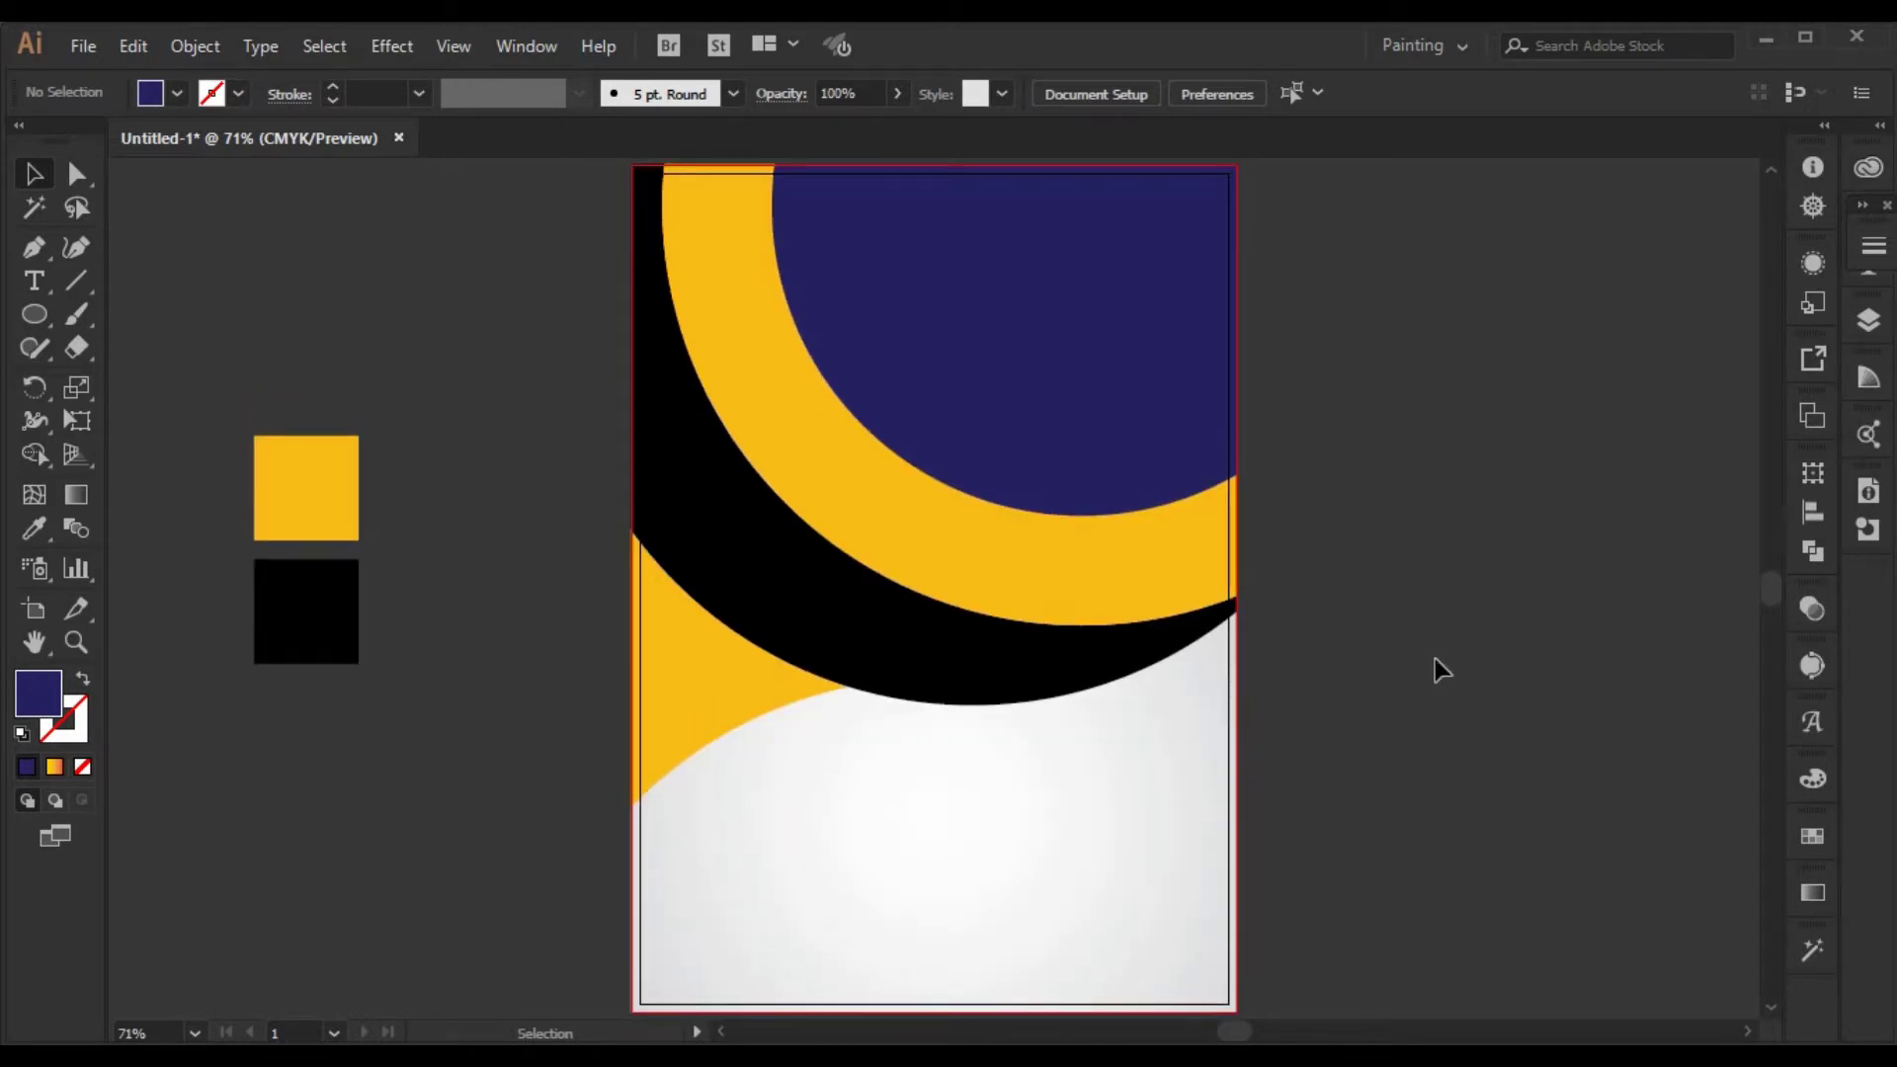
- Place the photo of the man writing in a notebook outside the page, below the black sample square
key(a)
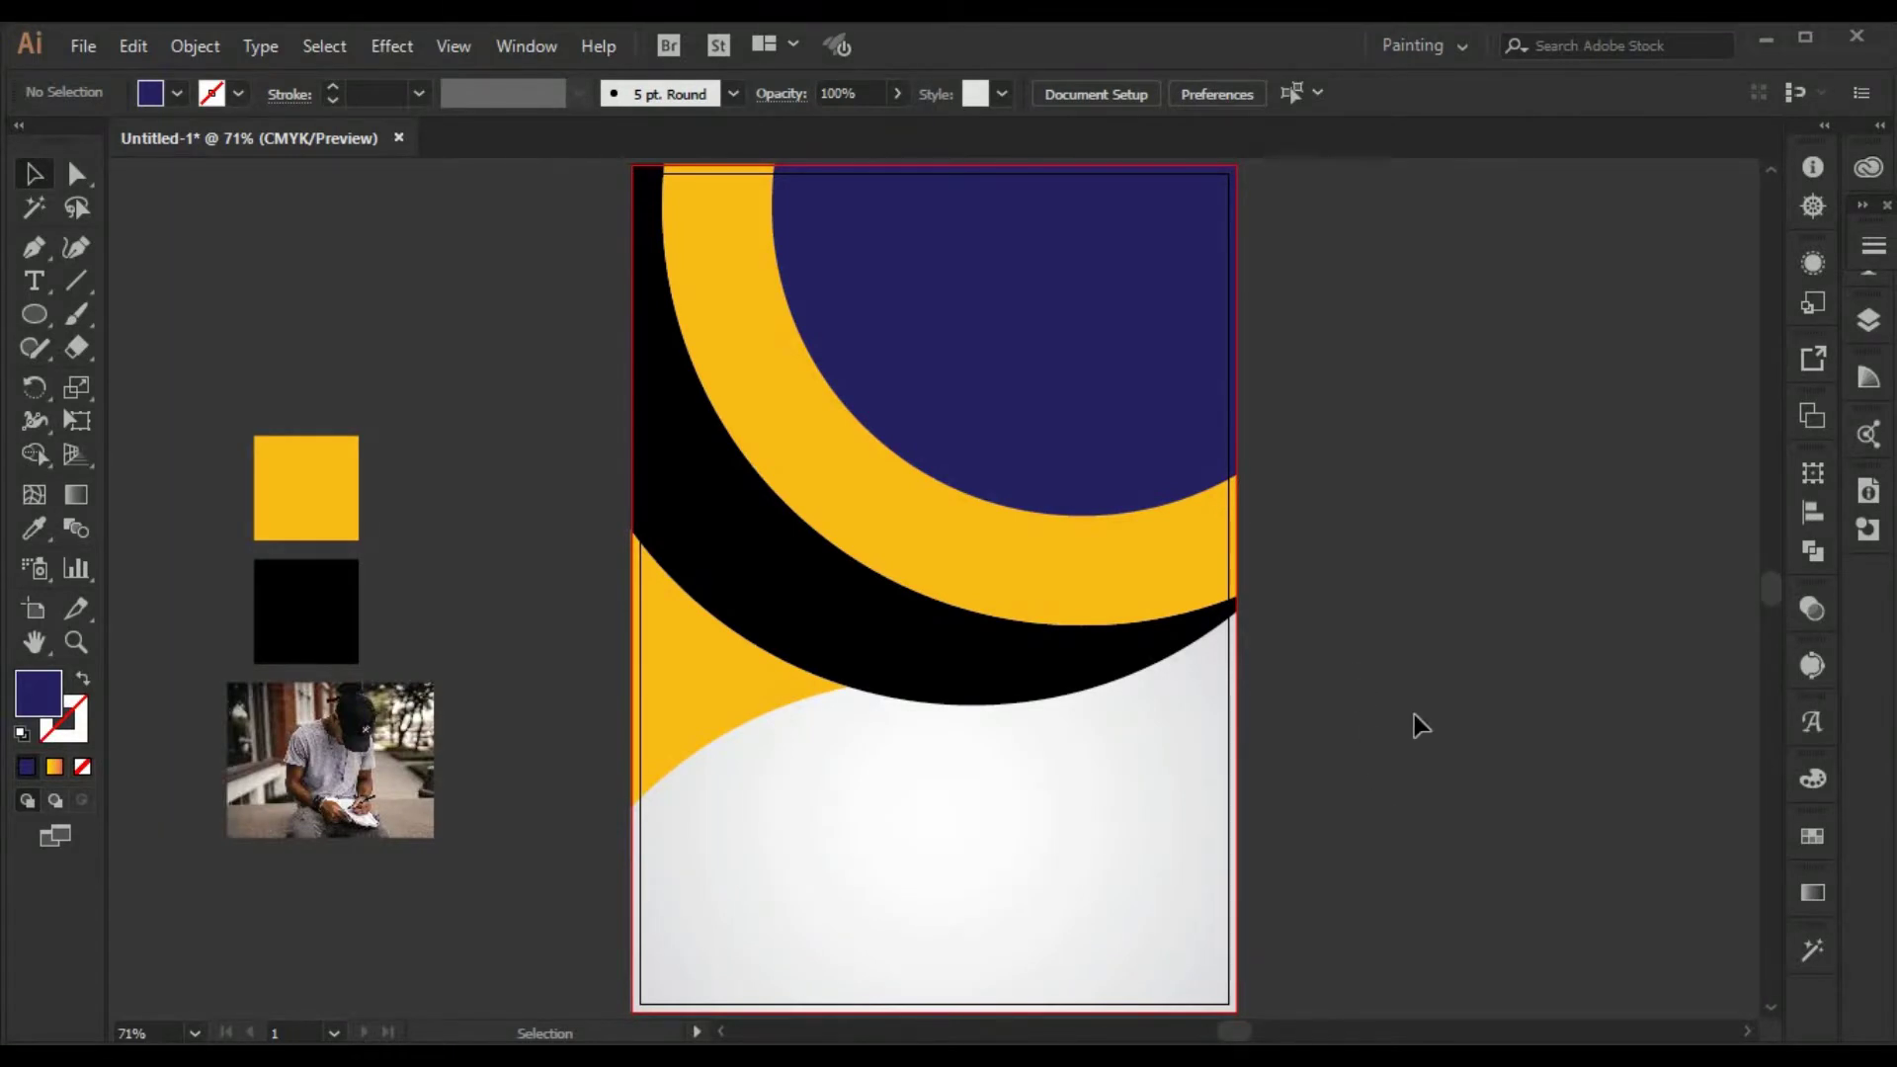
scroll(1414, 714, up, 1)
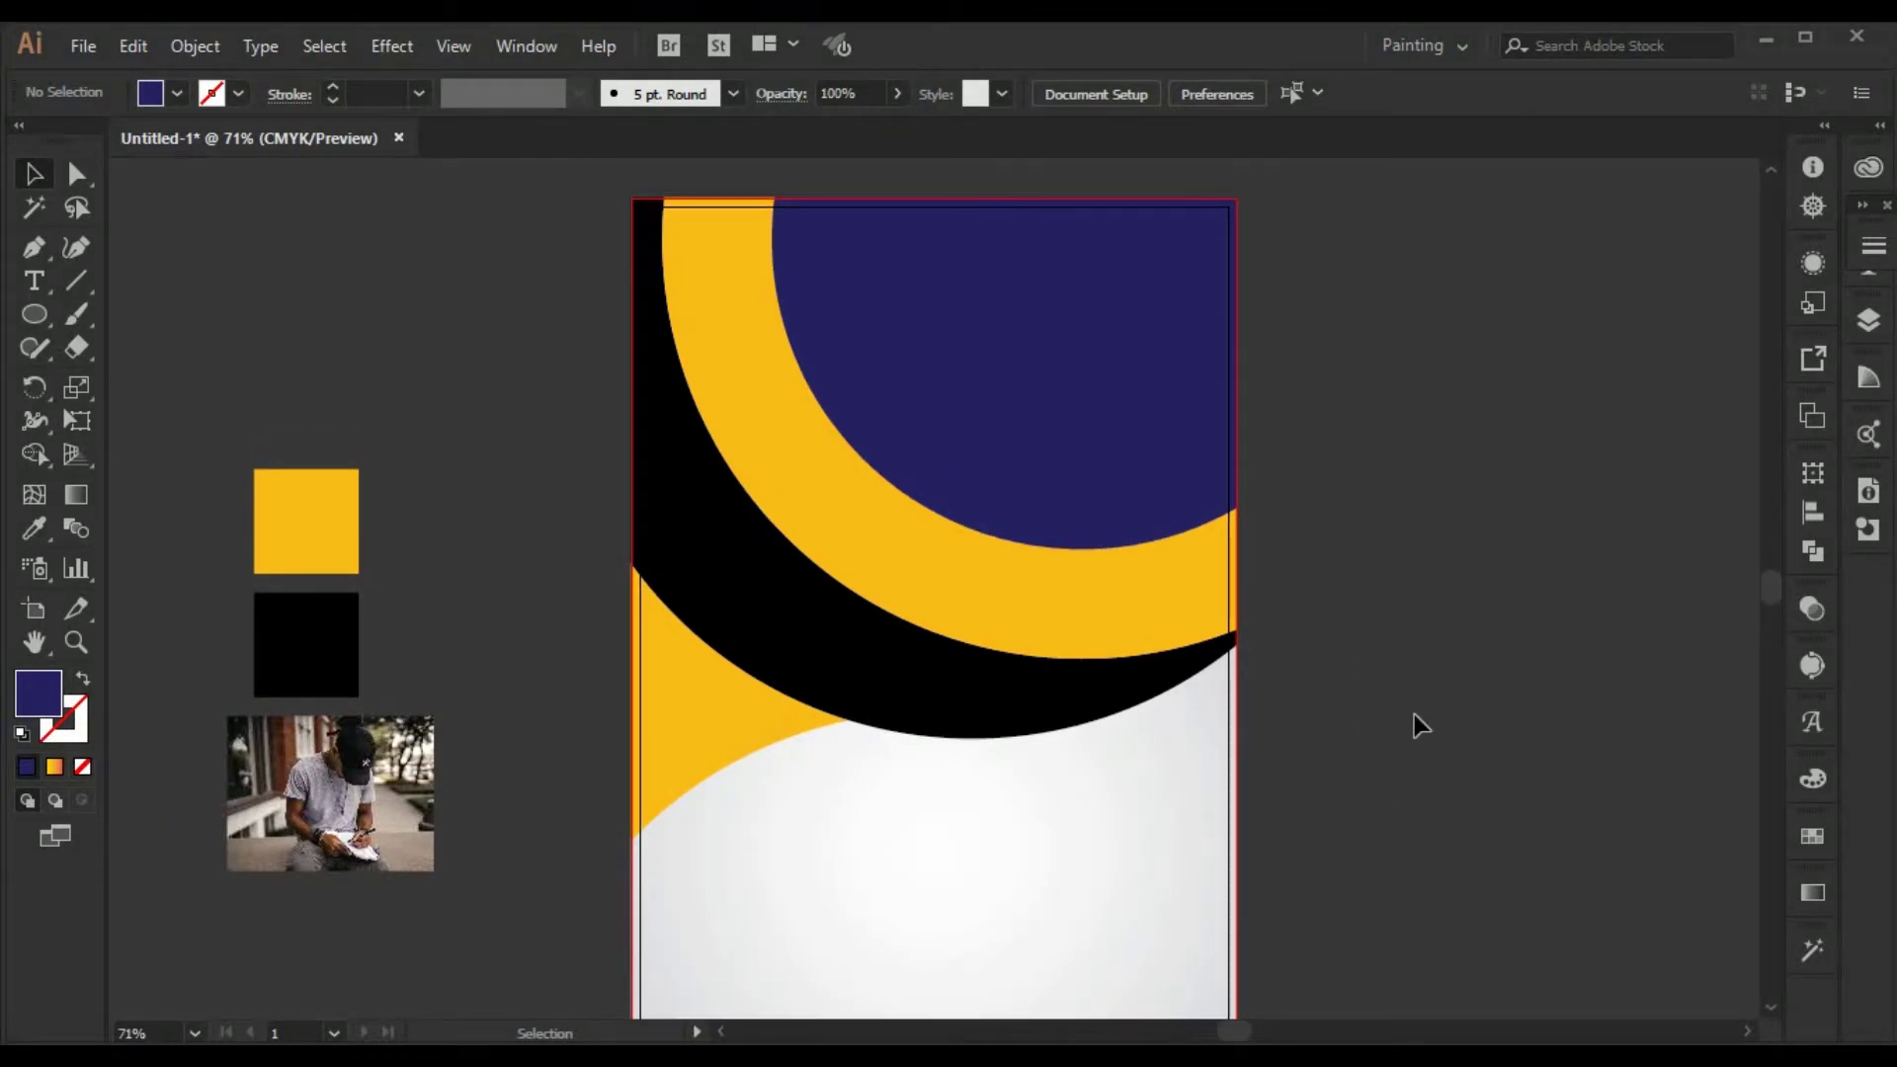
scroll(1414, 714, down, 2)
scroll(1414, 714, up, 1)
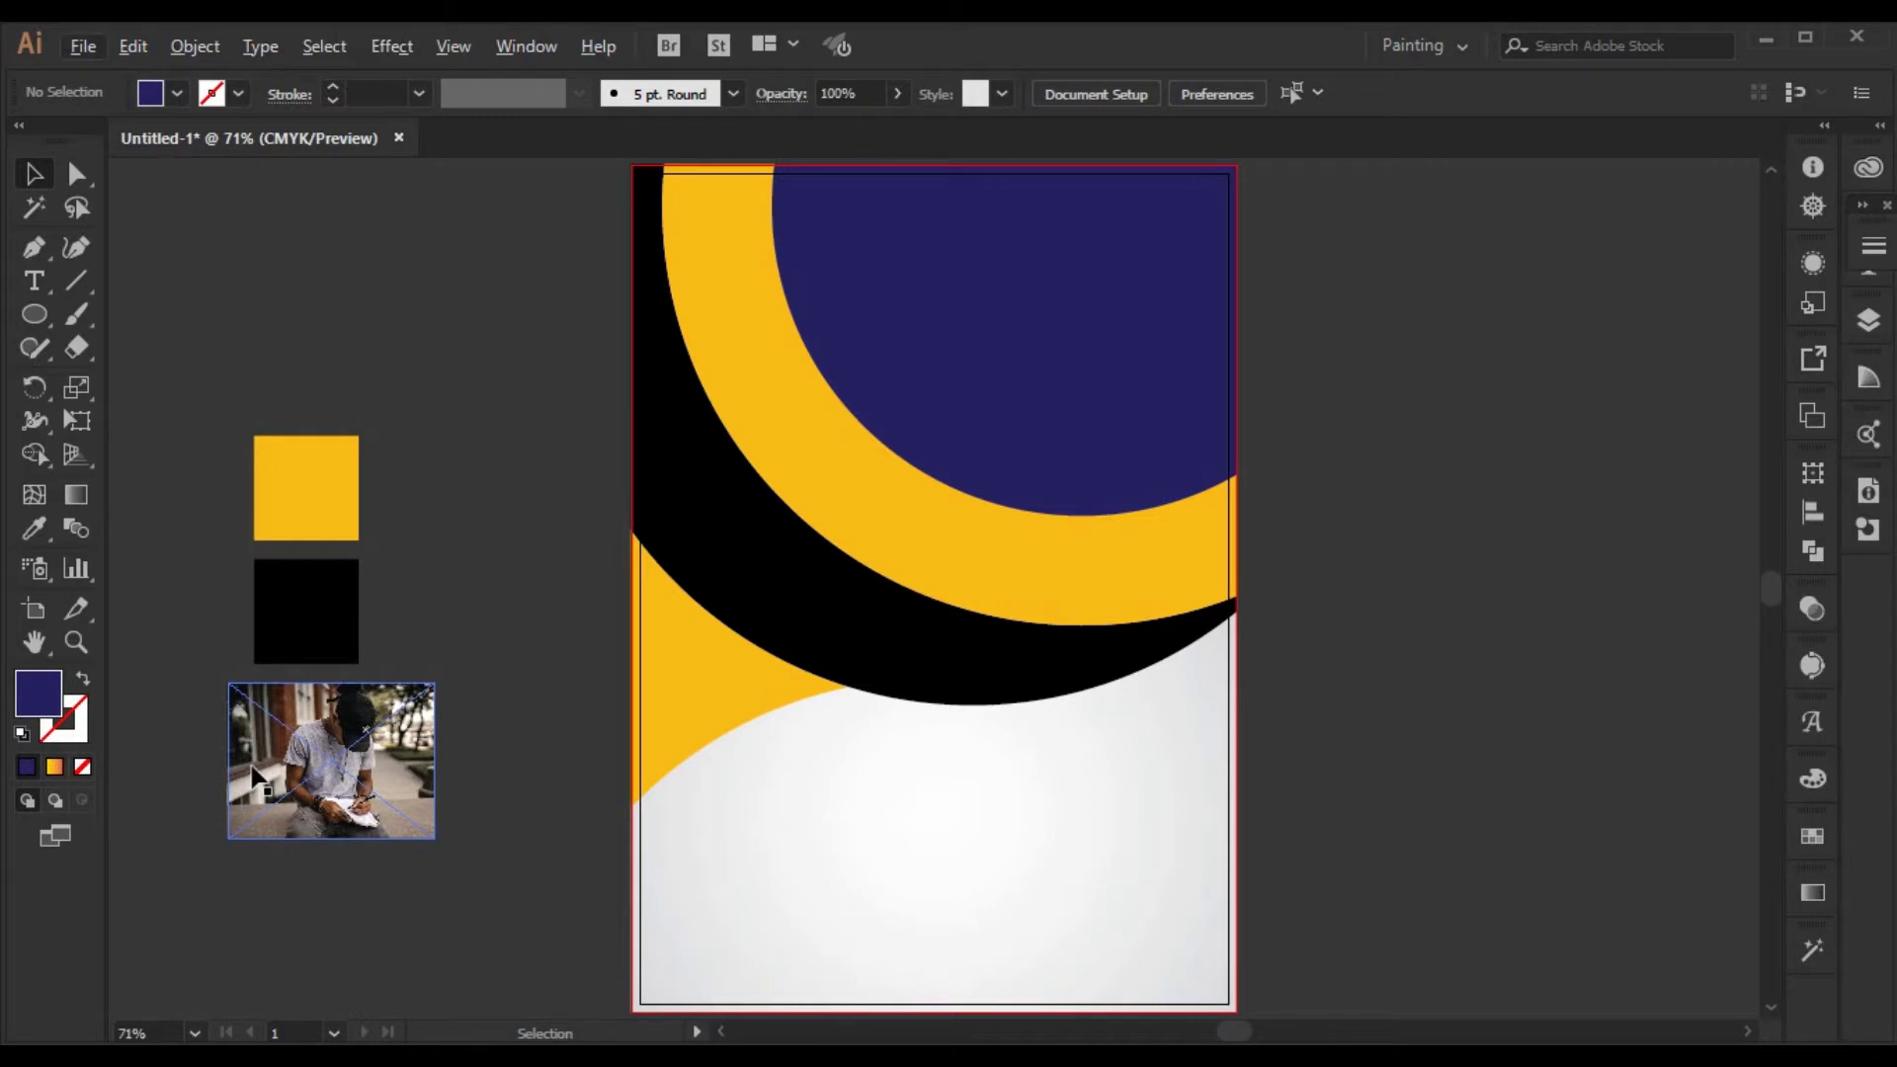
- Move the photo to the page's right side, bring the navy shape in front of it, and park the photo outside the page
drag(259, 767, 1197, 304)
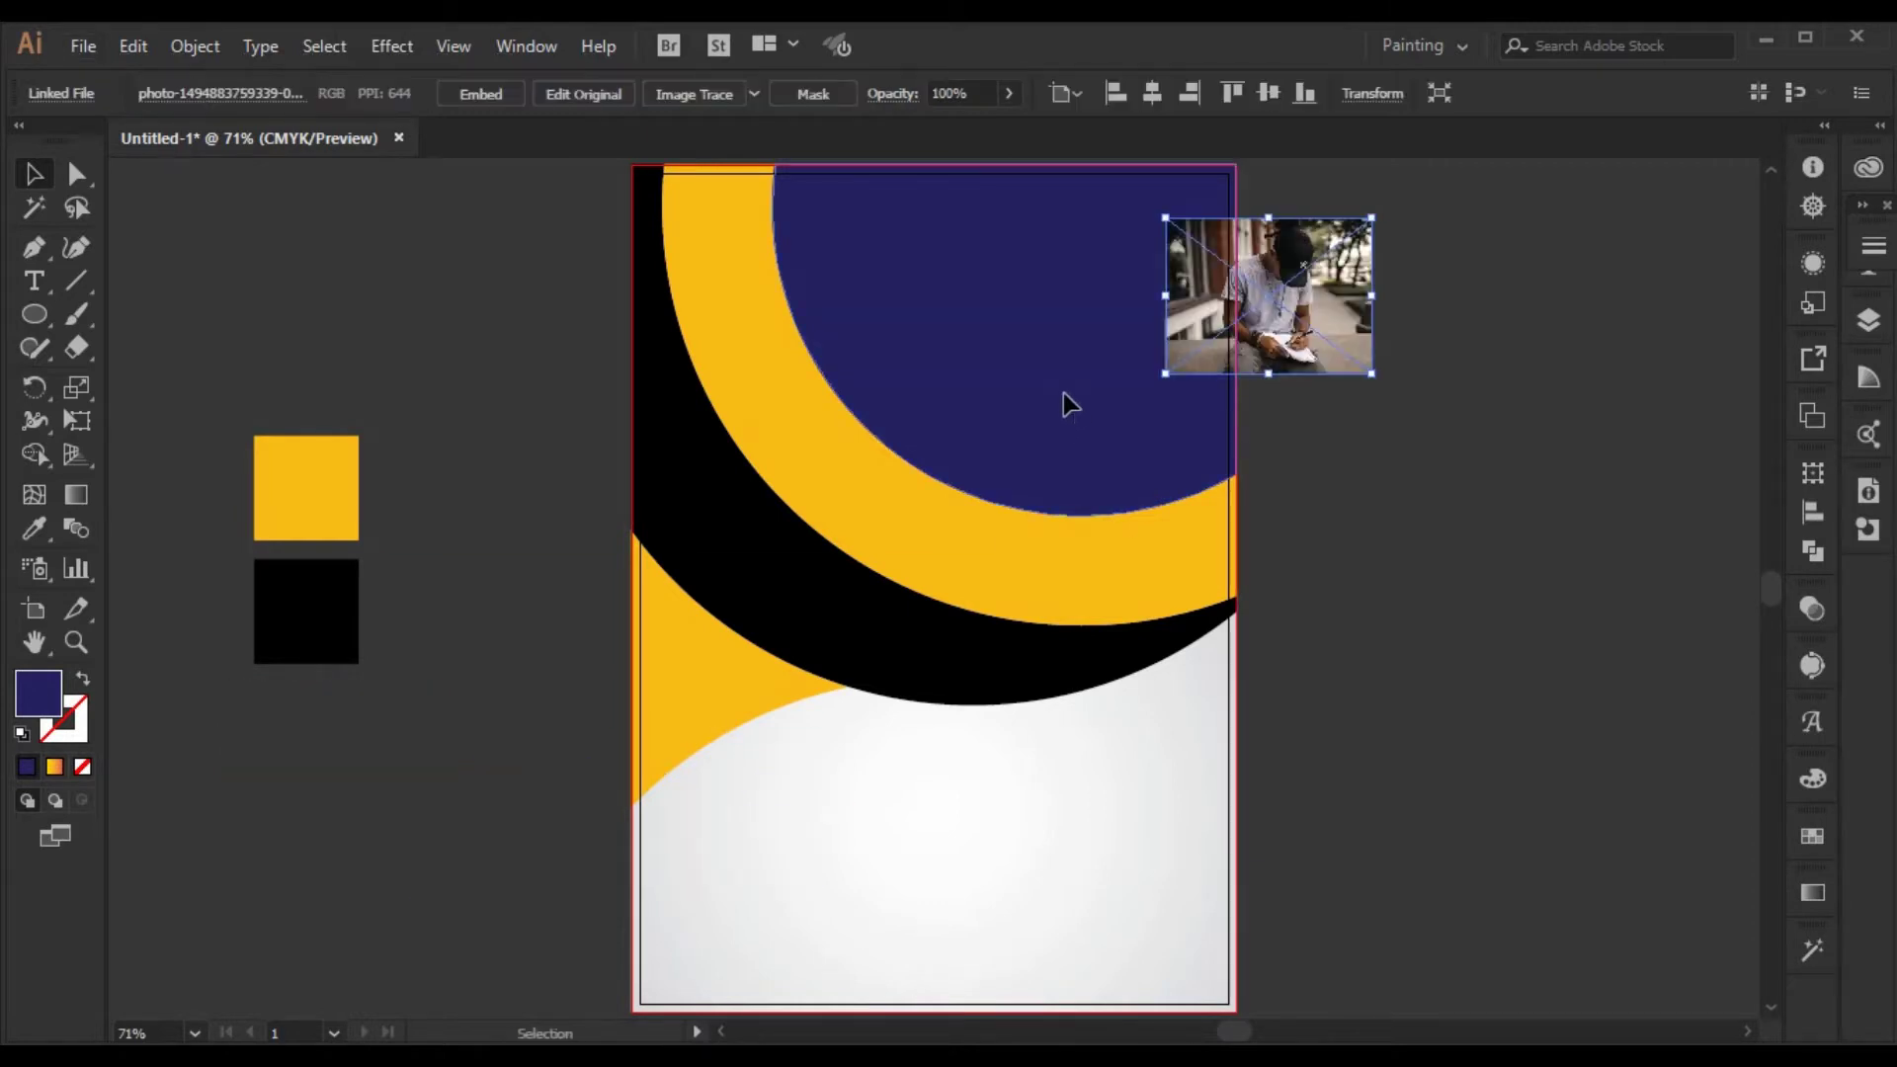
right_click(1064, 394)
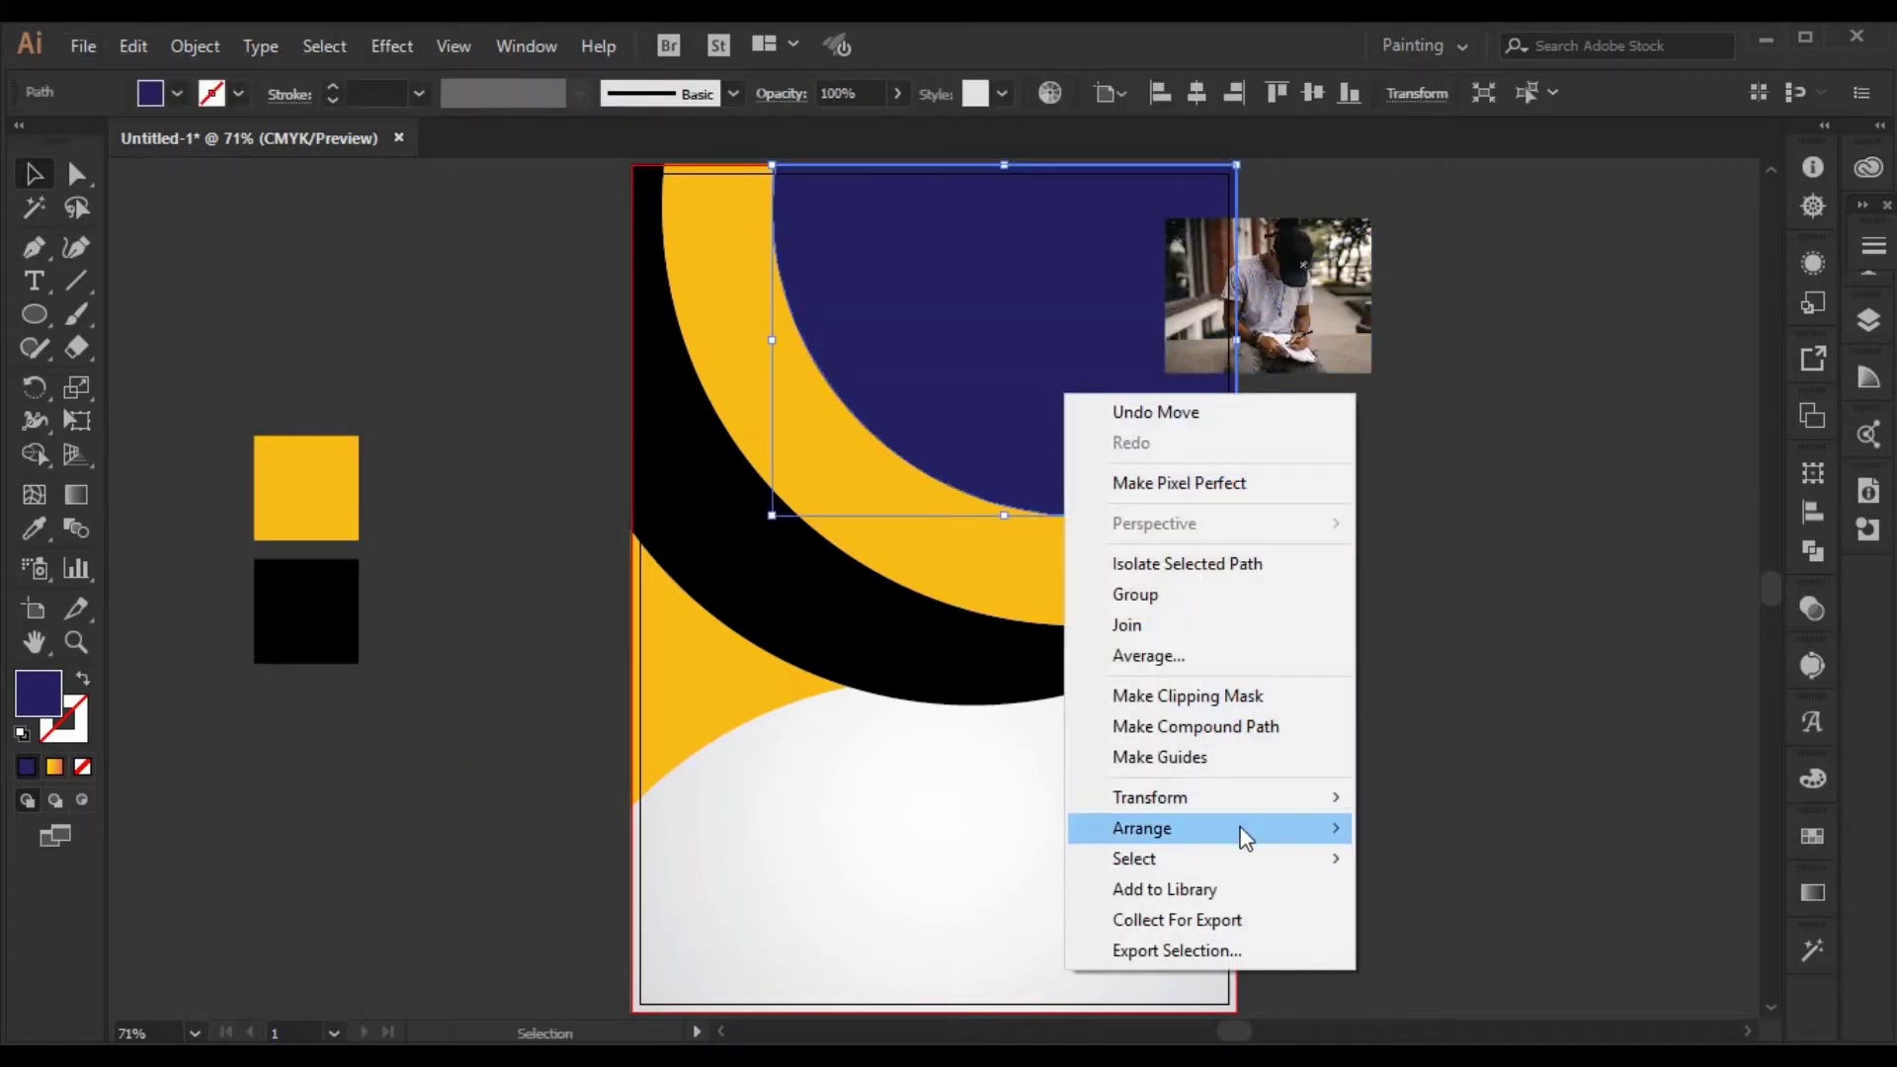
click(1438, 828)
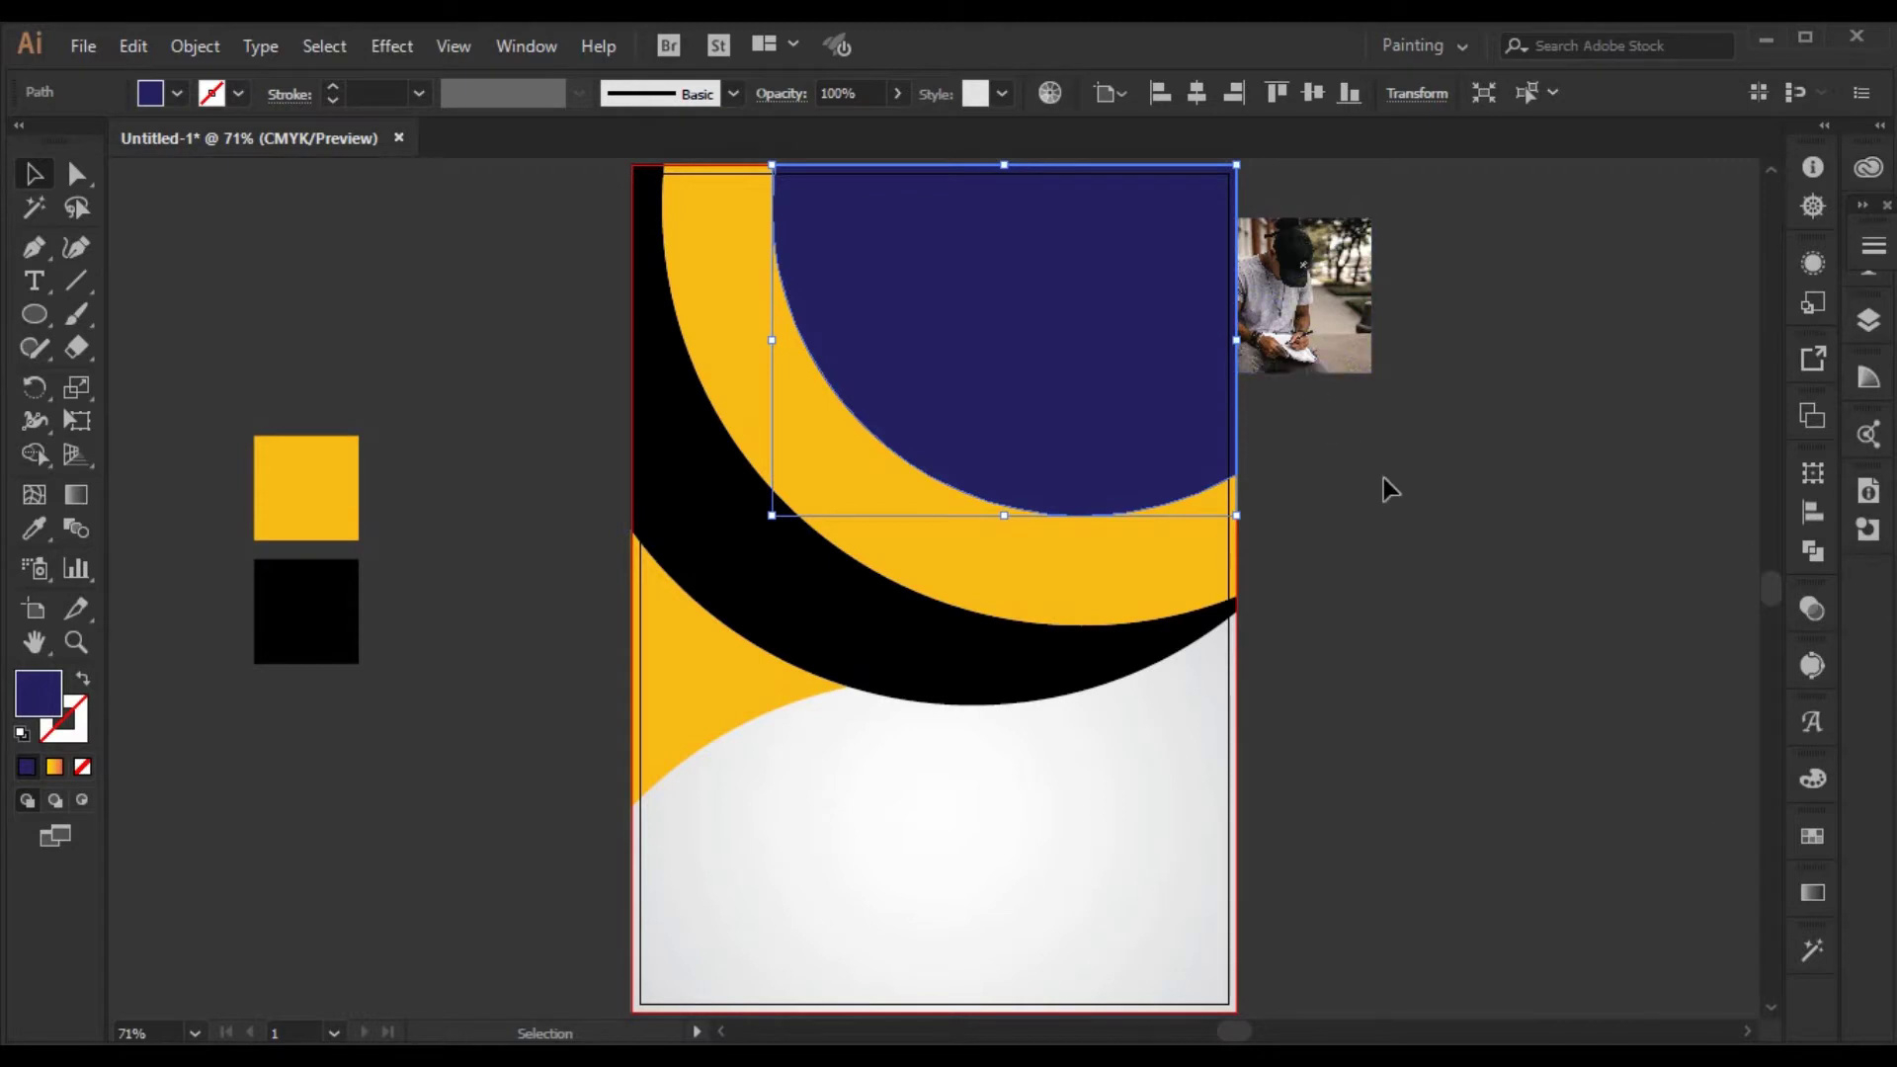
drag(1340, 341, 1522, 495)
click(1486, 665)
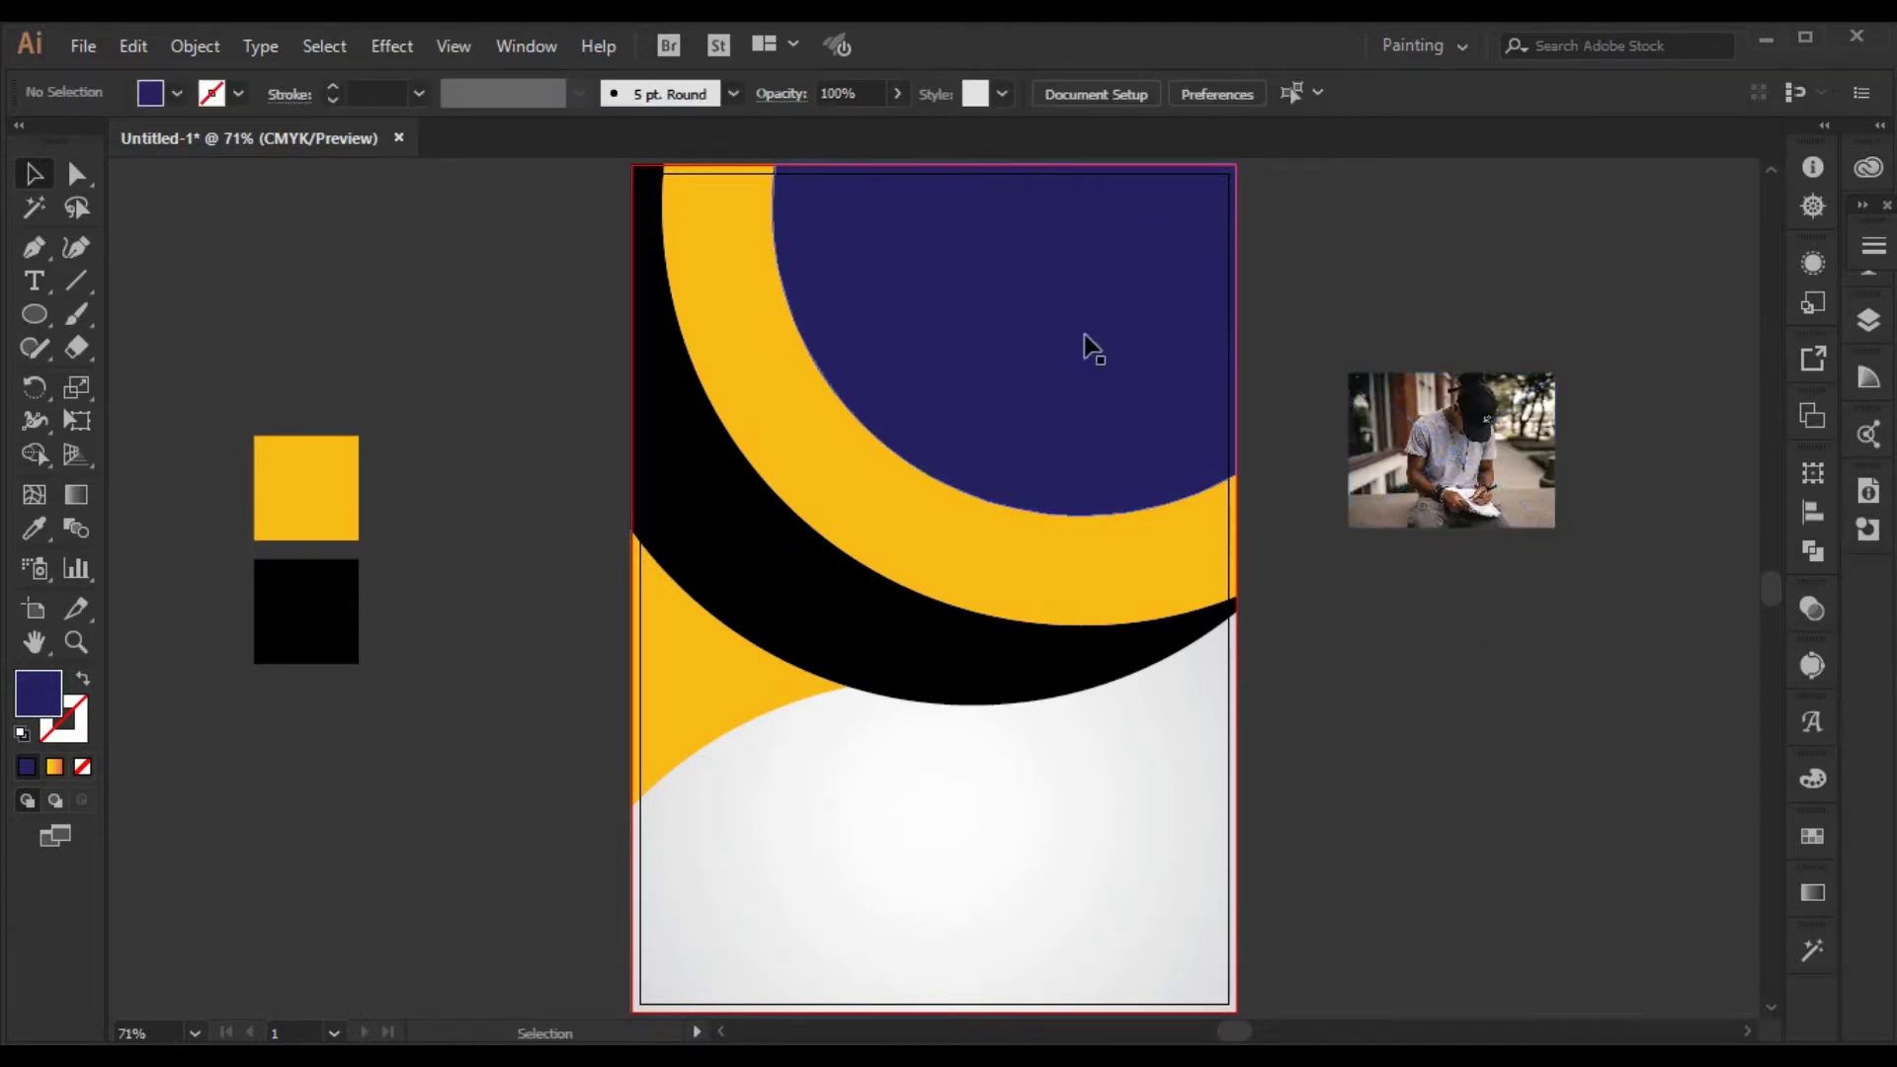
- Give the navy shape a 22 pt black stroke aligned to the outside of its path
click(1120, 306)
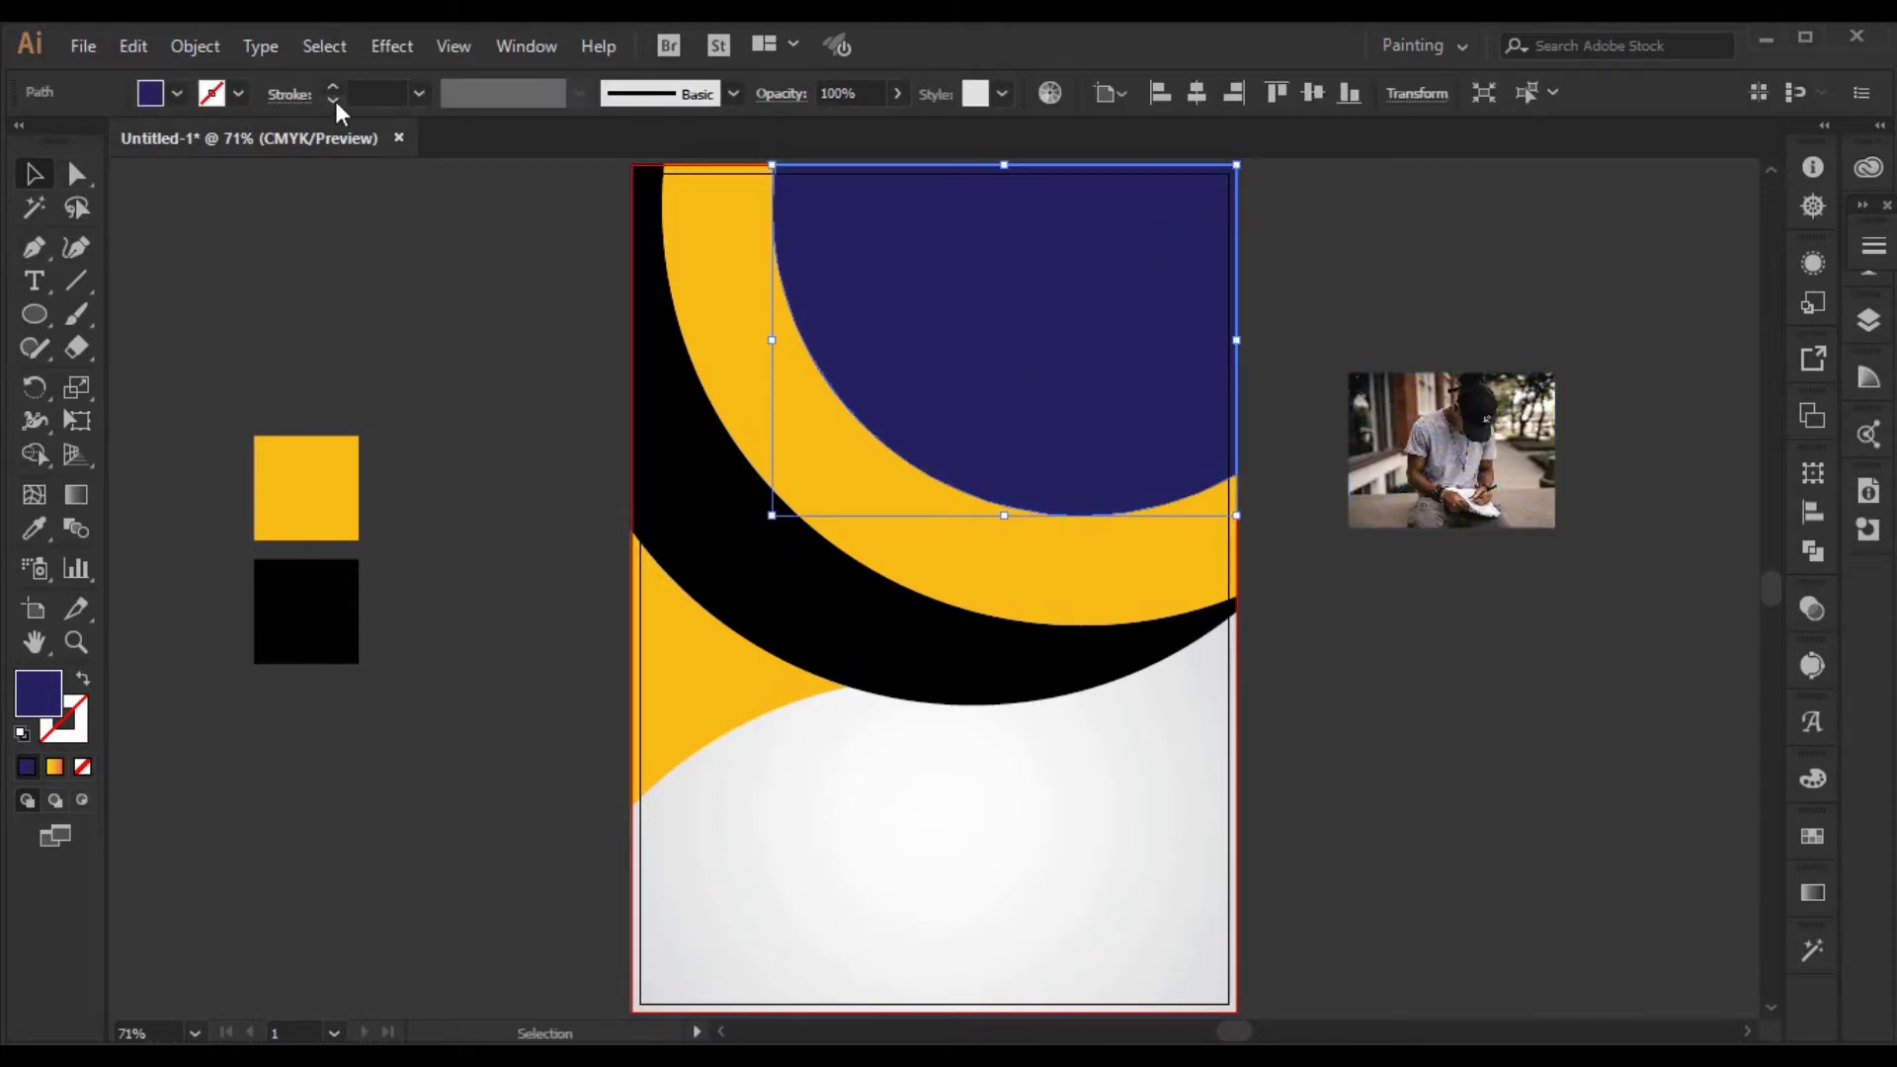
scroll(366, 89, up, 20)
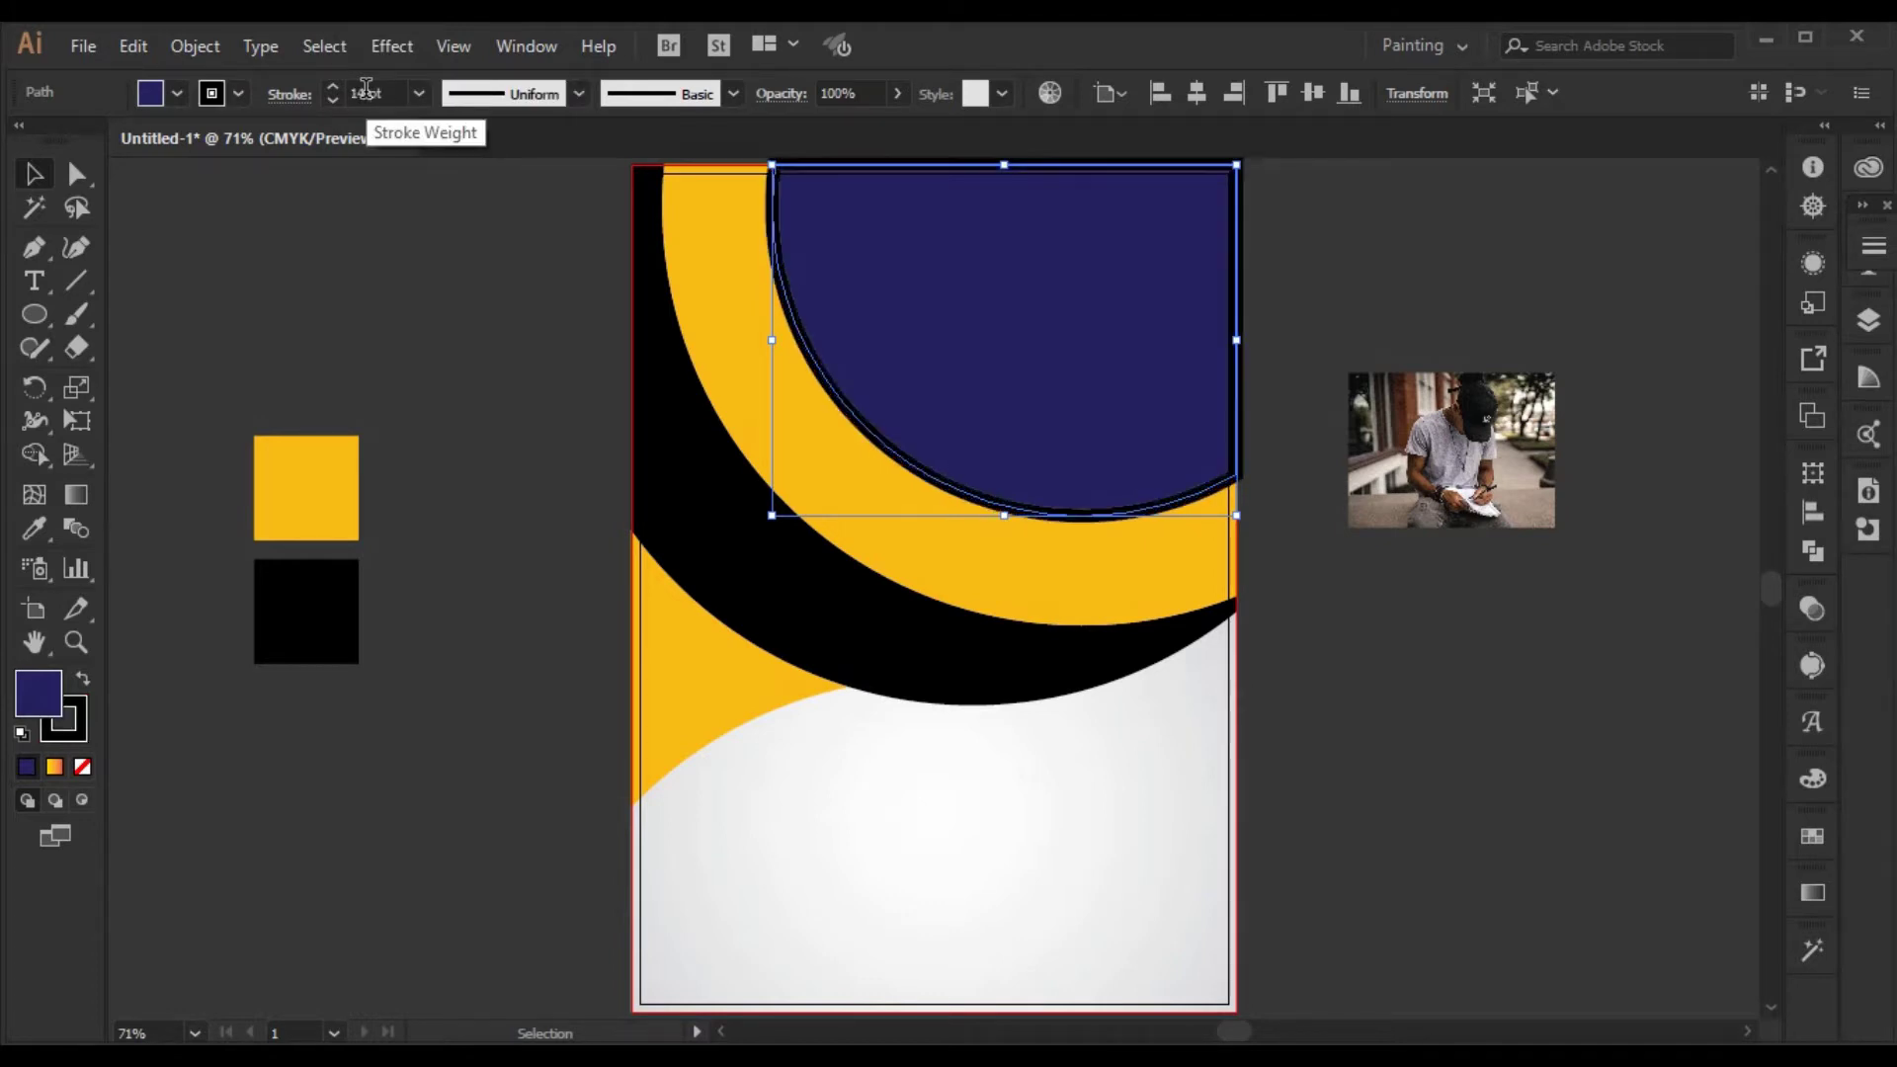
scroll(366, 89, up, 2)
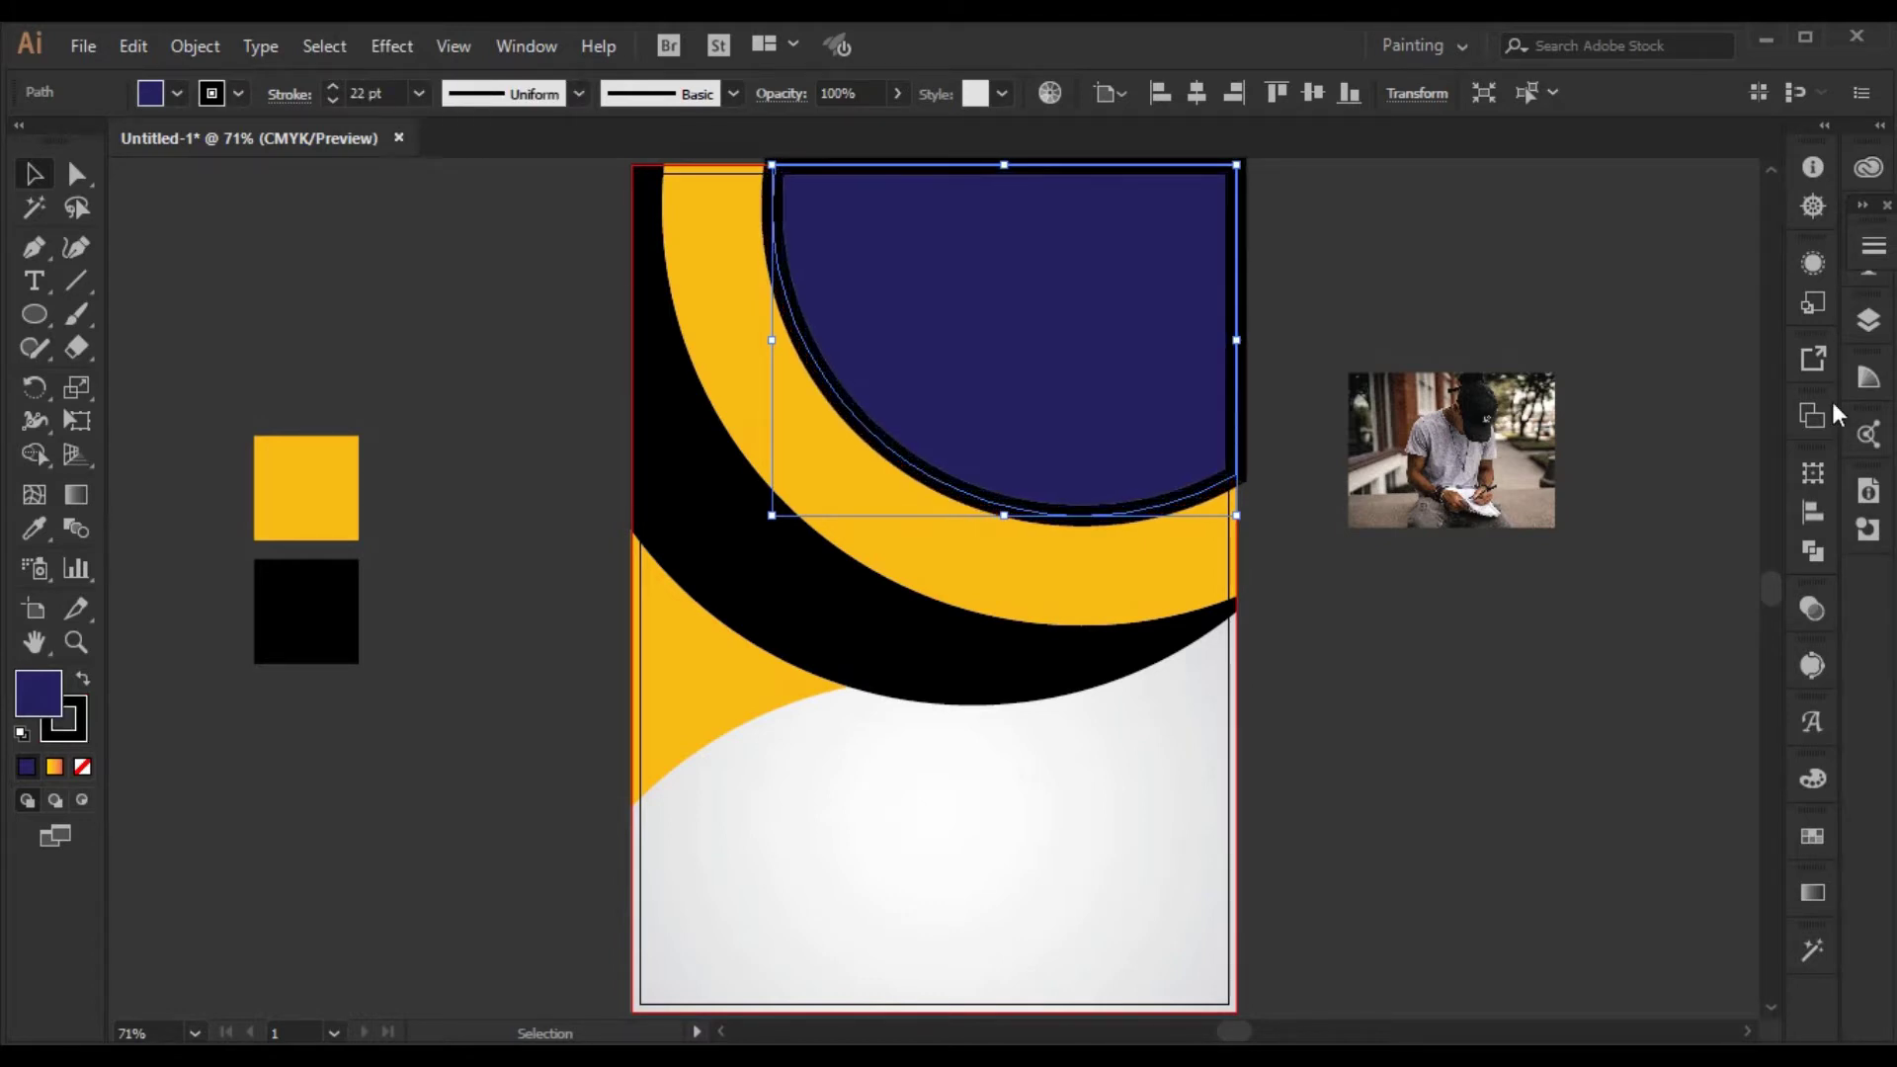
click(1874, 245)
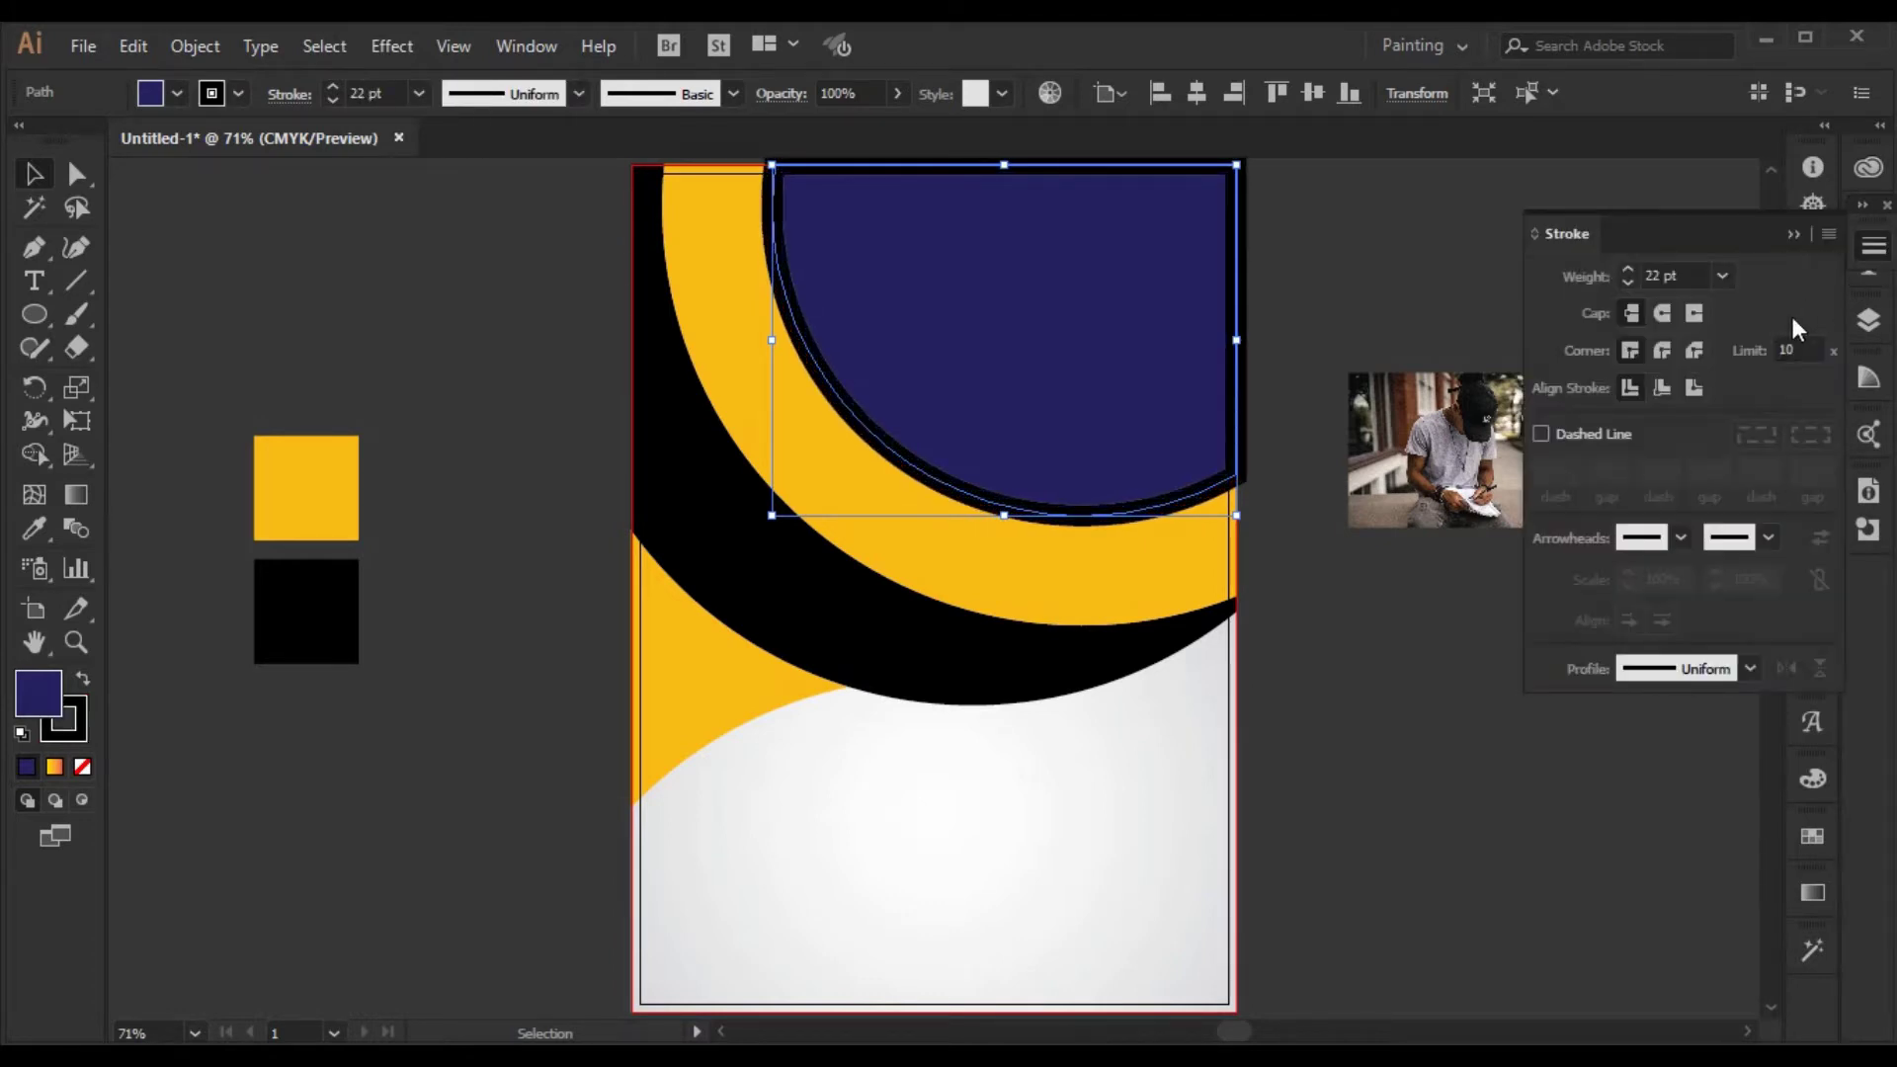
click(1694, 388)
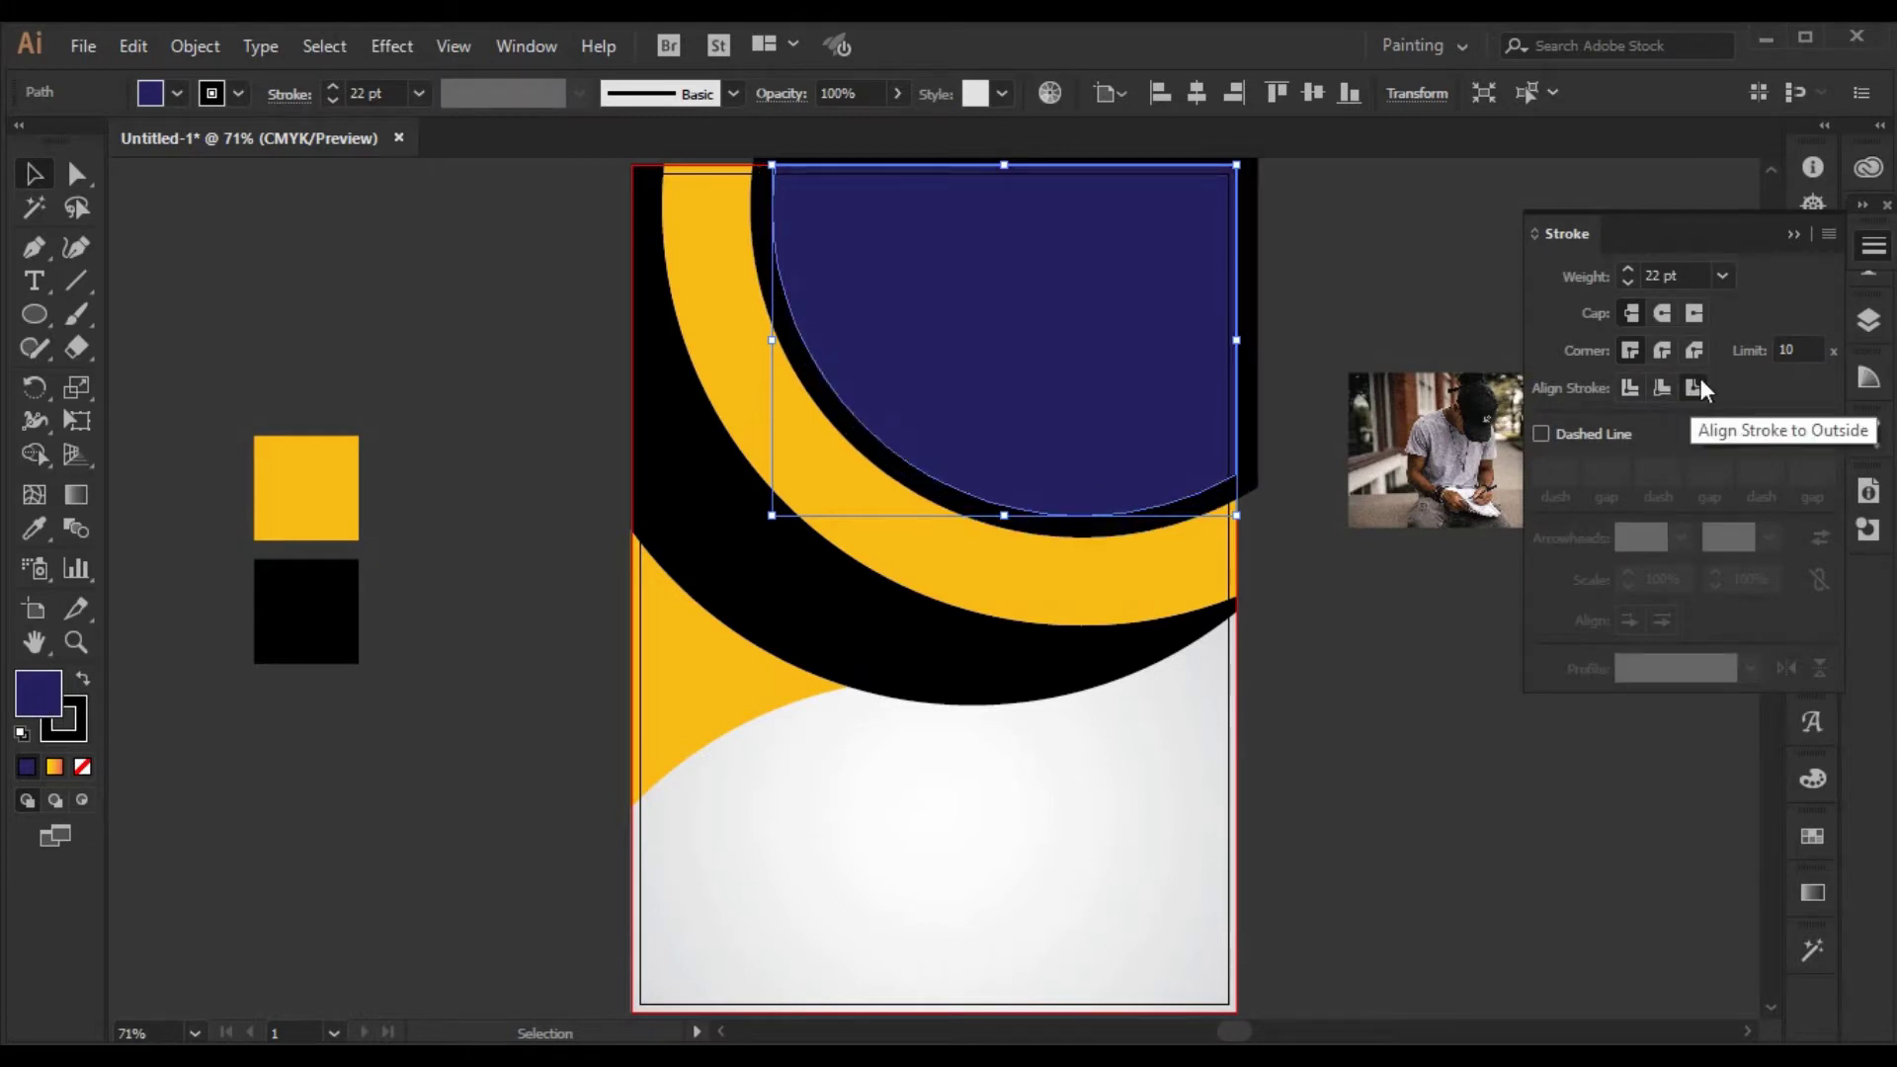
click(1793, 236)
click(1467, 275)
- Expand the appearance of the navy shape so its outer stroke turns into a filled outline
click(1131, 391)
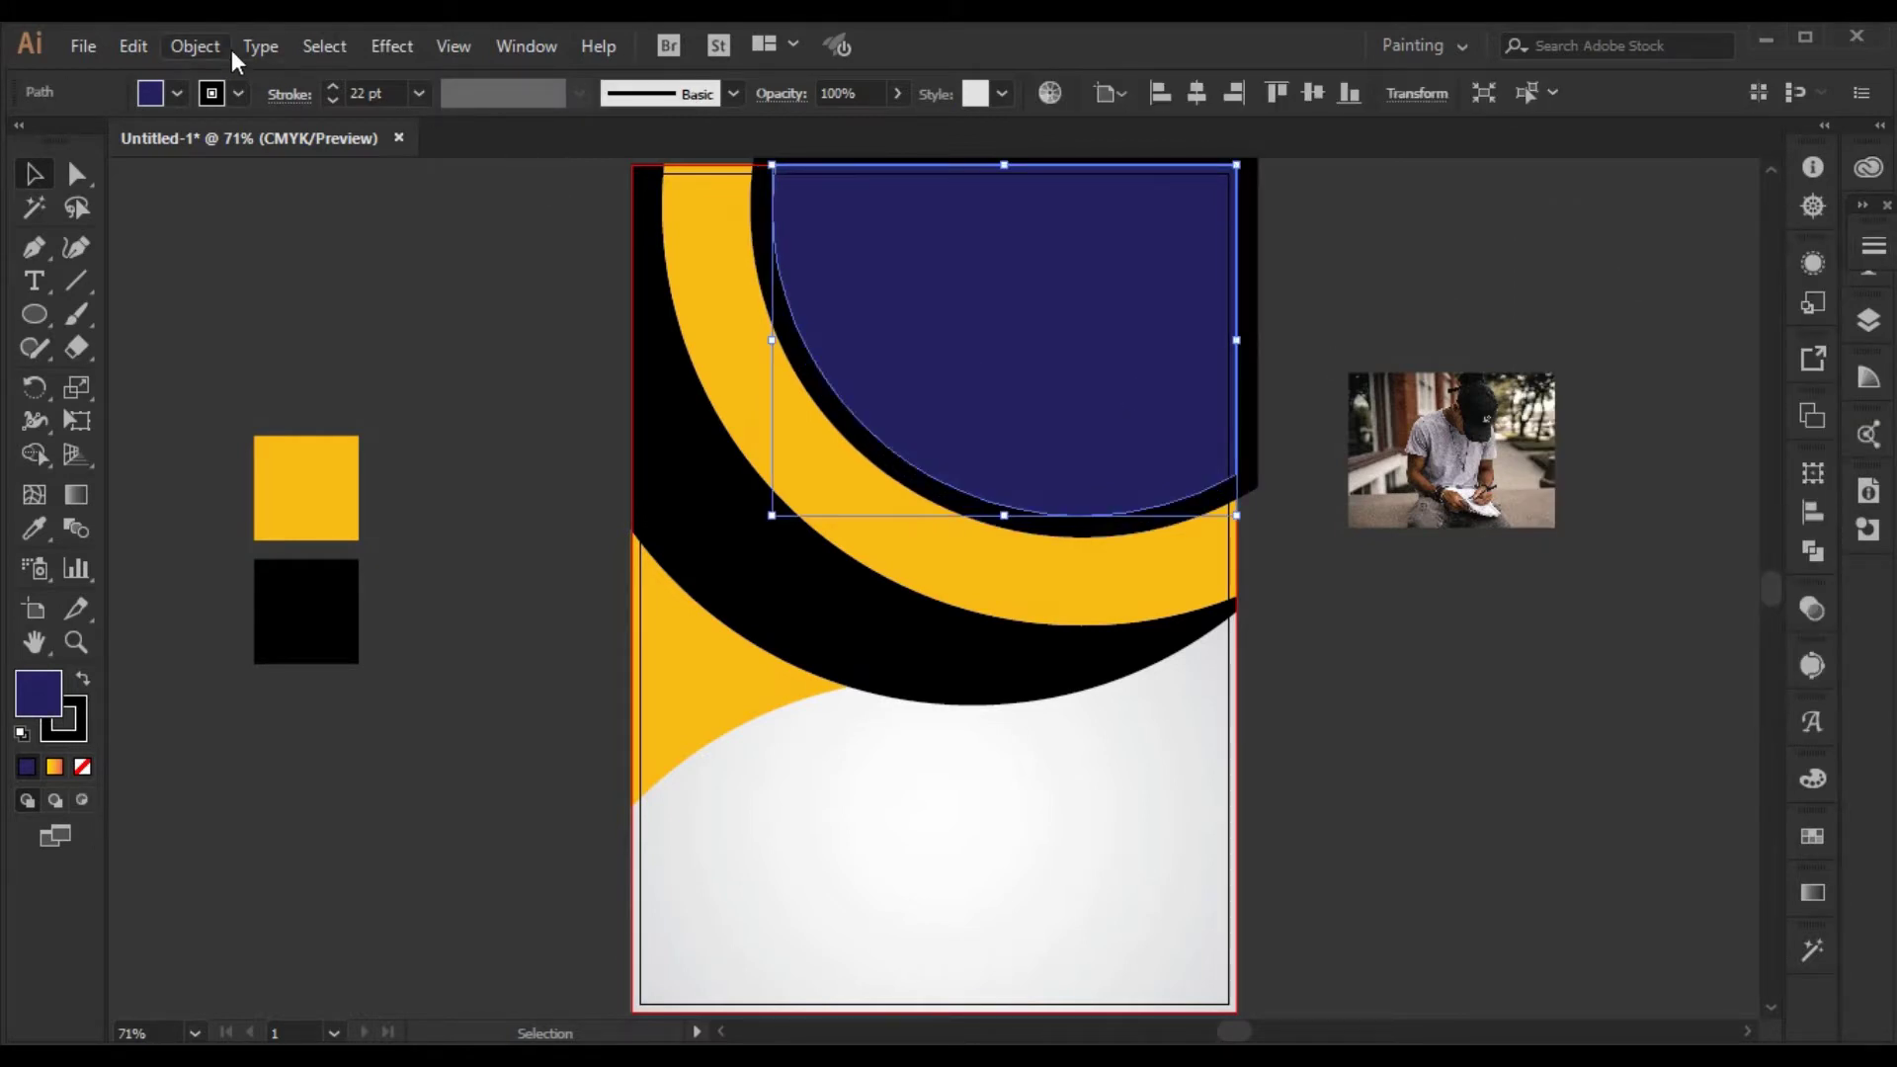
click(188, 49)
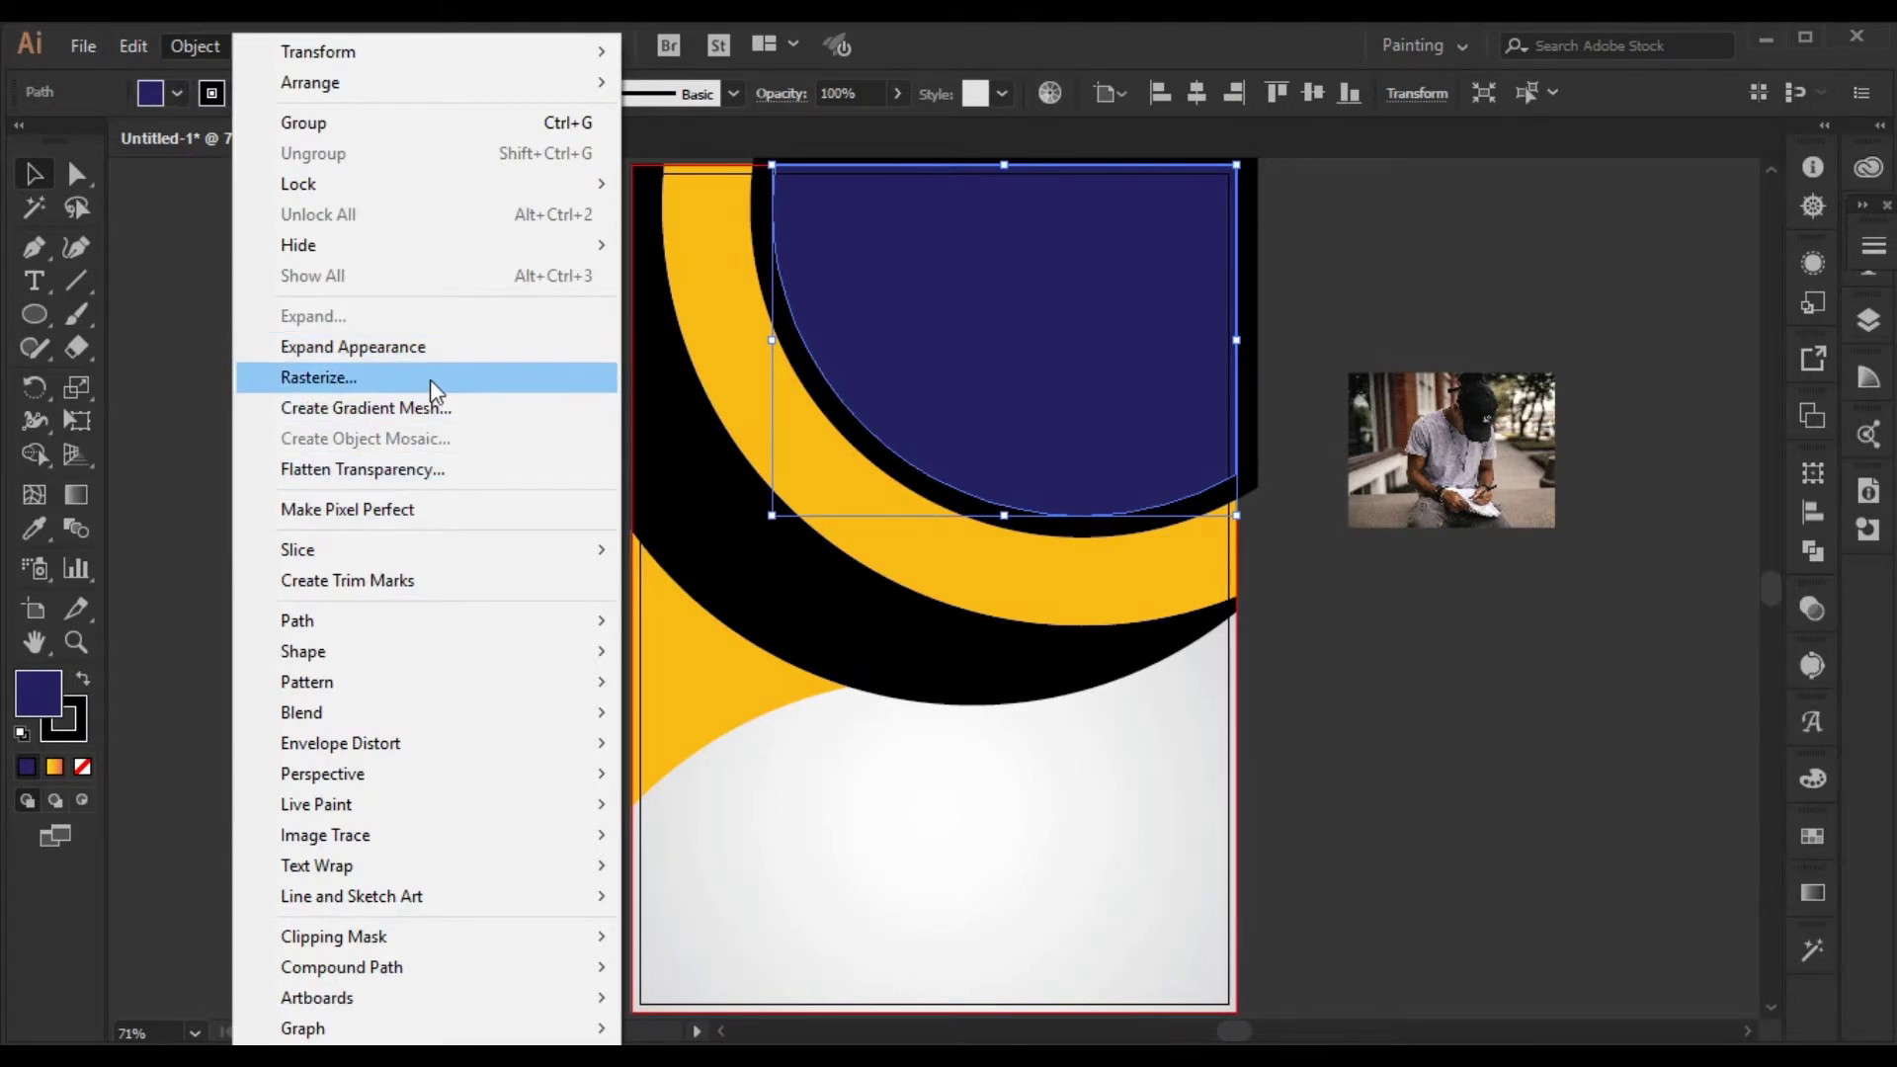
click(447, 359)
click(1434, 682)
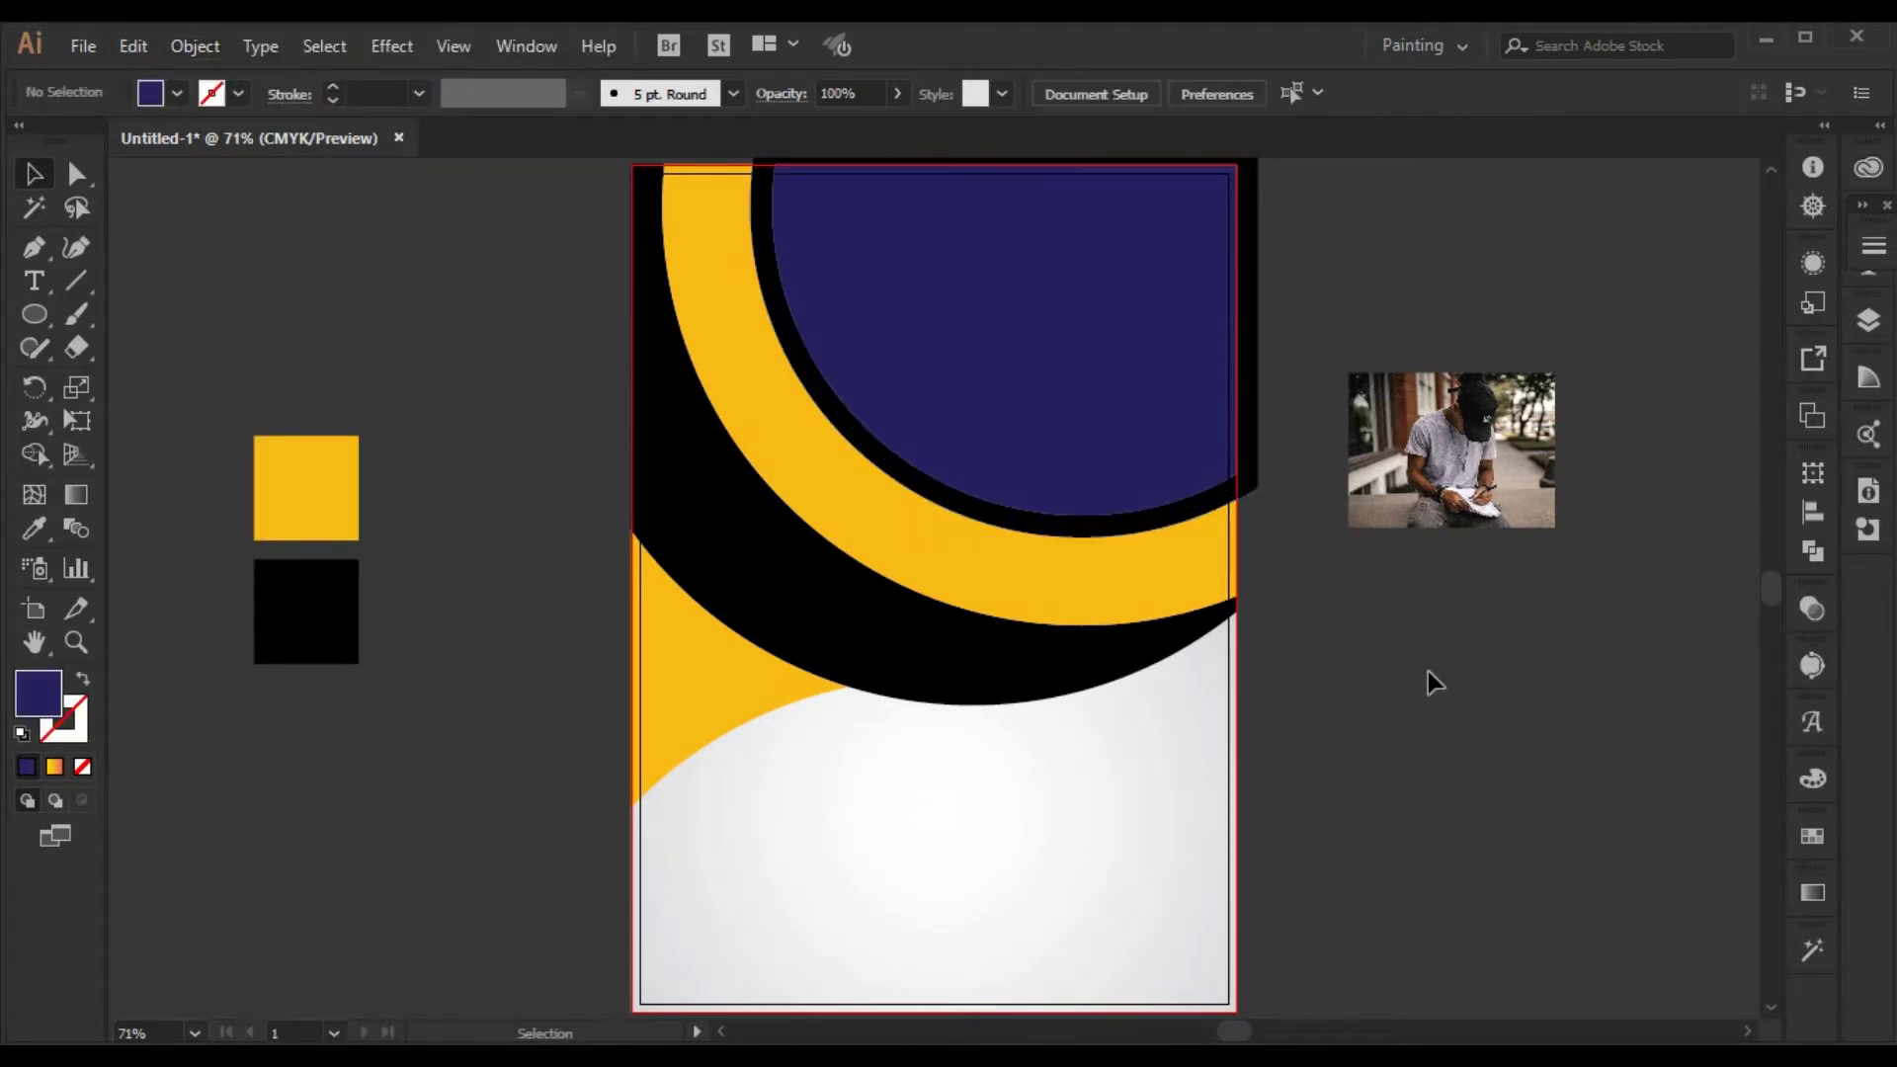
- Ungroup the expanded navy shape to separate its black border from the navy fill
click(1257, 493)
right_click(1258, 493)
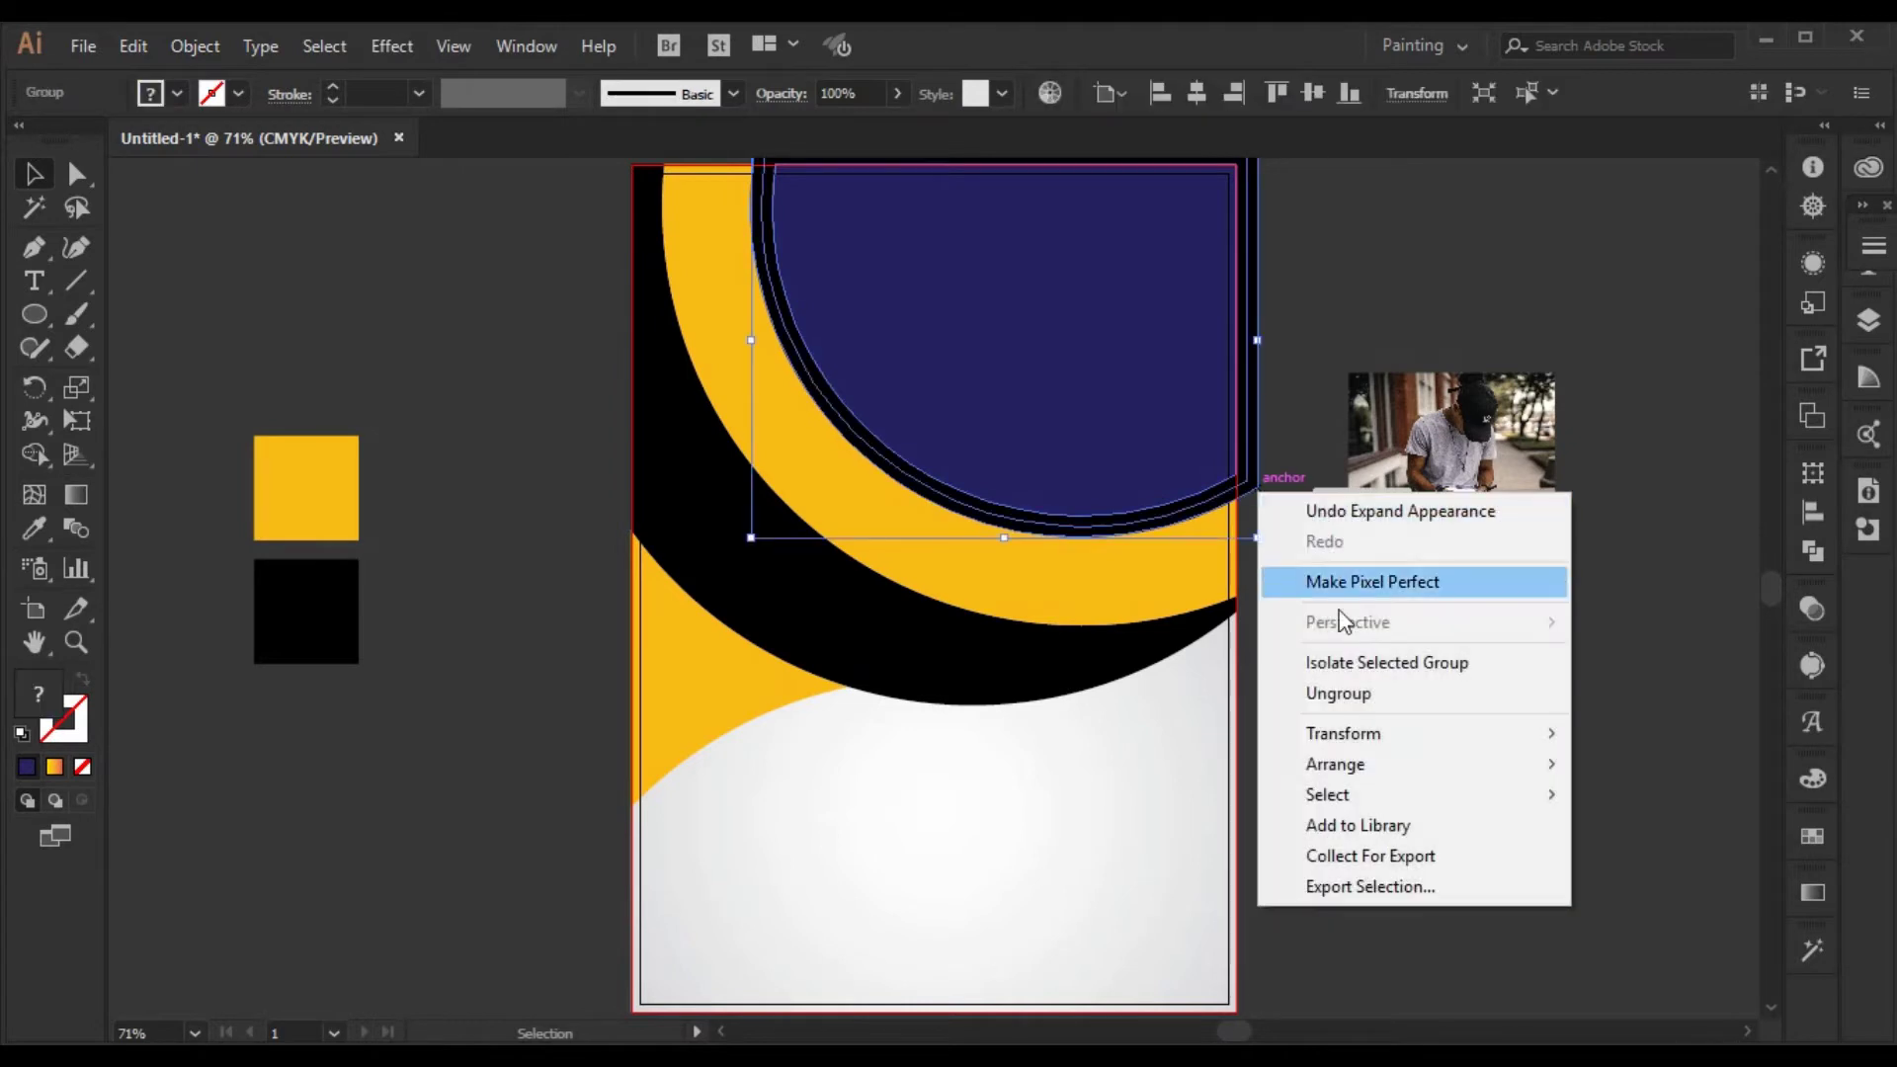
click(1362, 697)
click(1401, 579)
click(1246, 491)
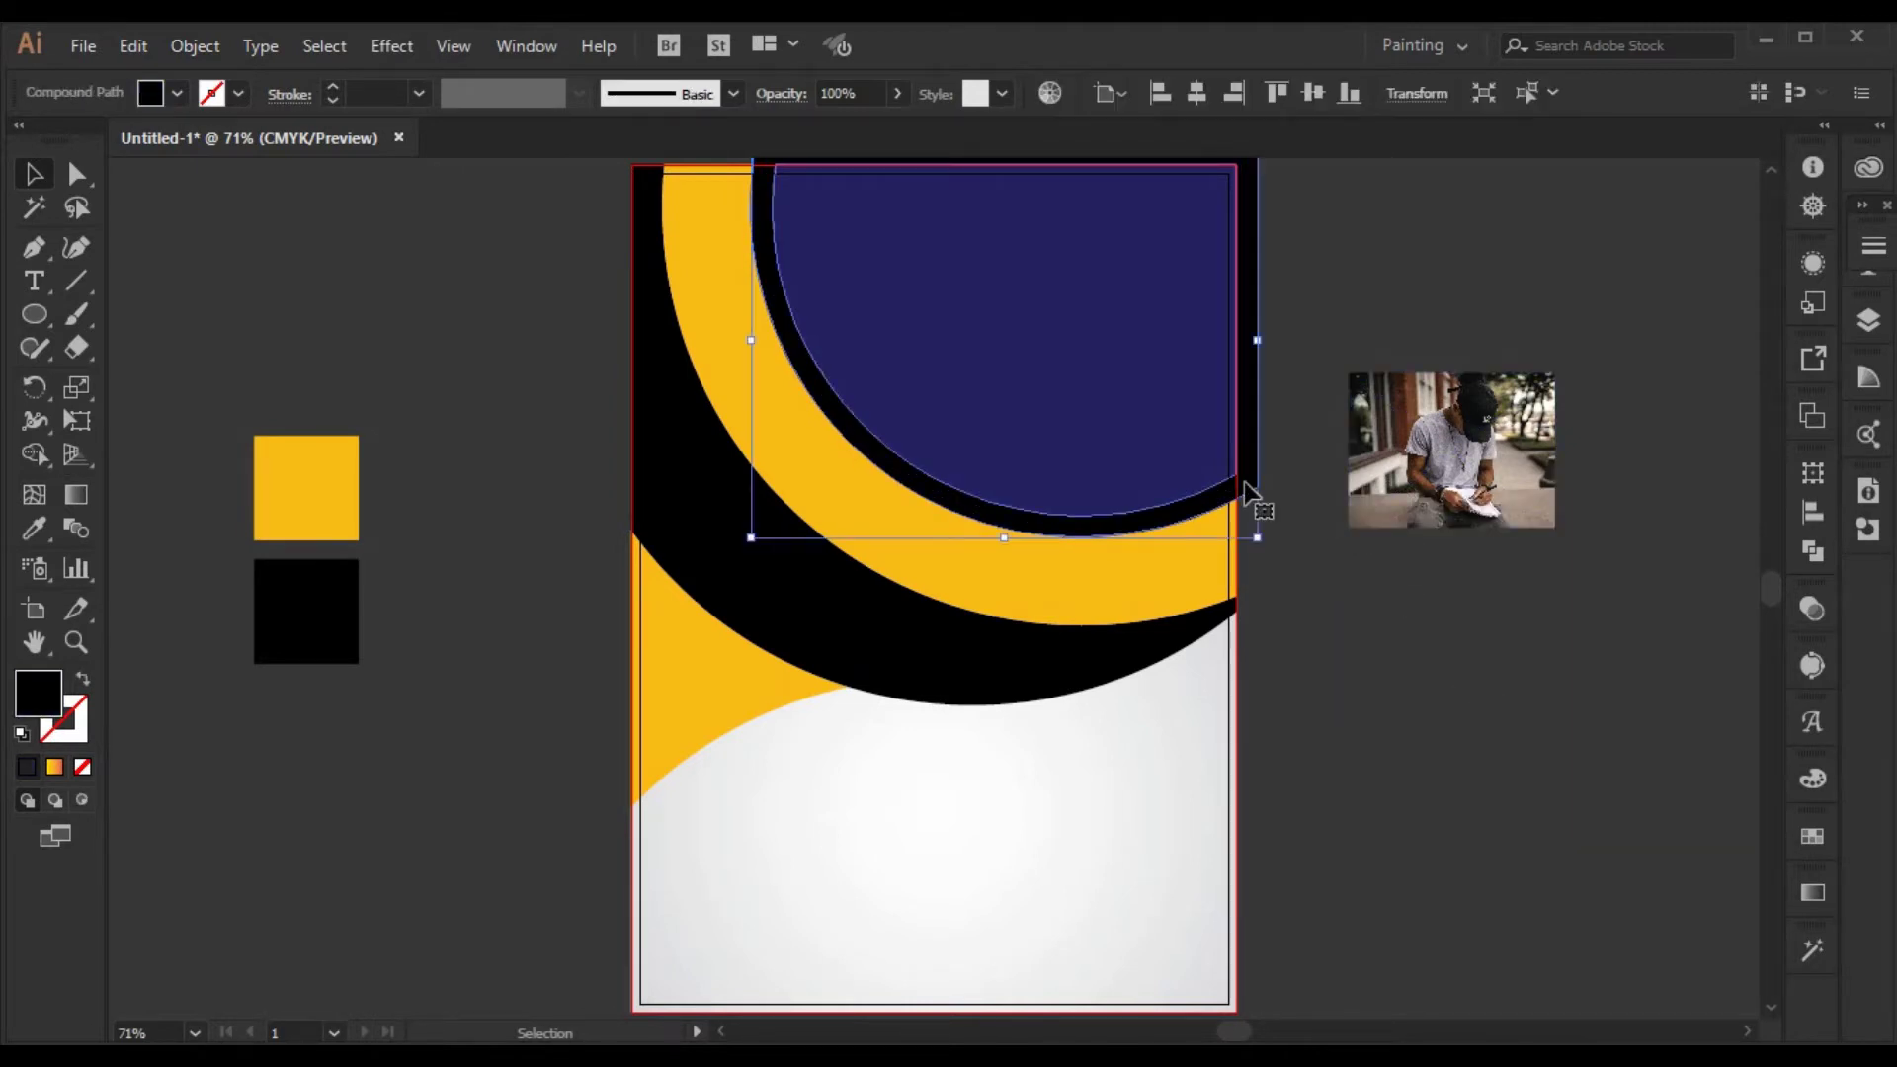
click(1336, 655)
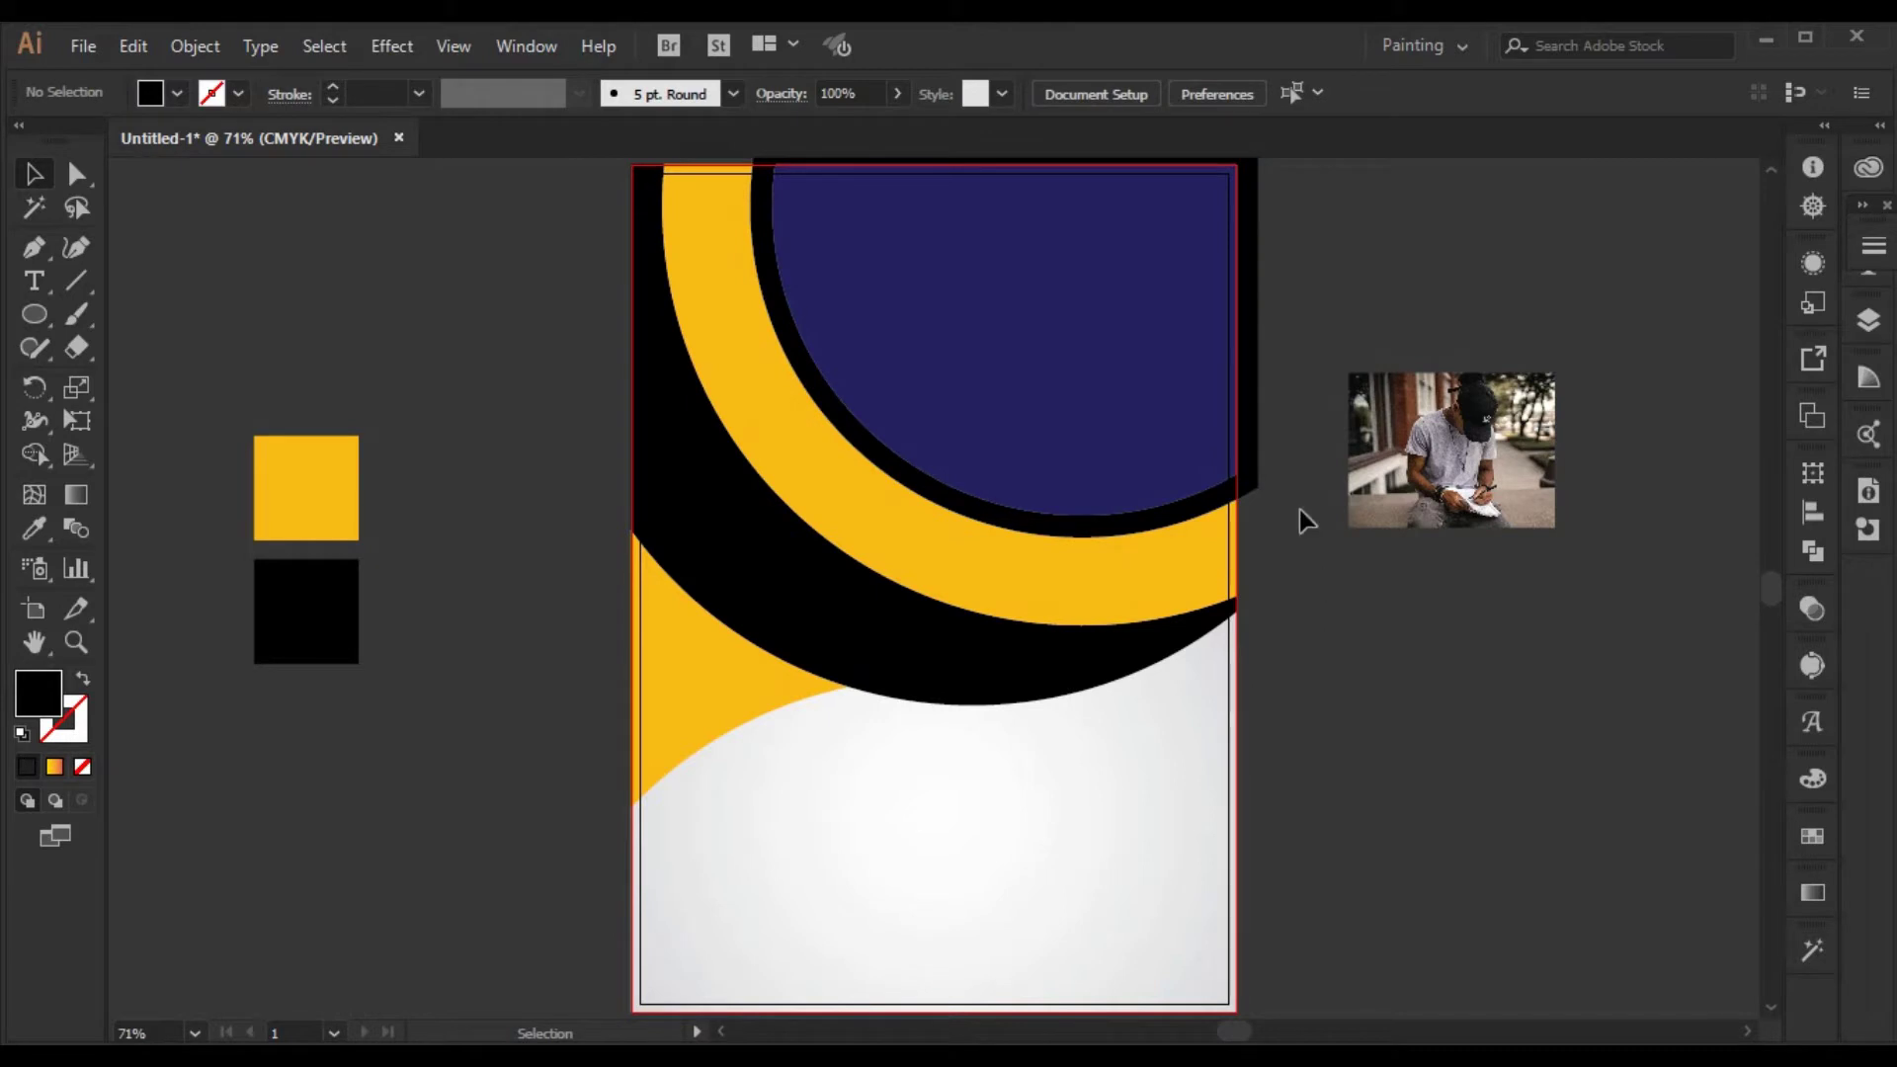
- Try to combine the black border with the lower grey shape using Shape Builder
click(1256, 476)
shift+click(1237, 703)
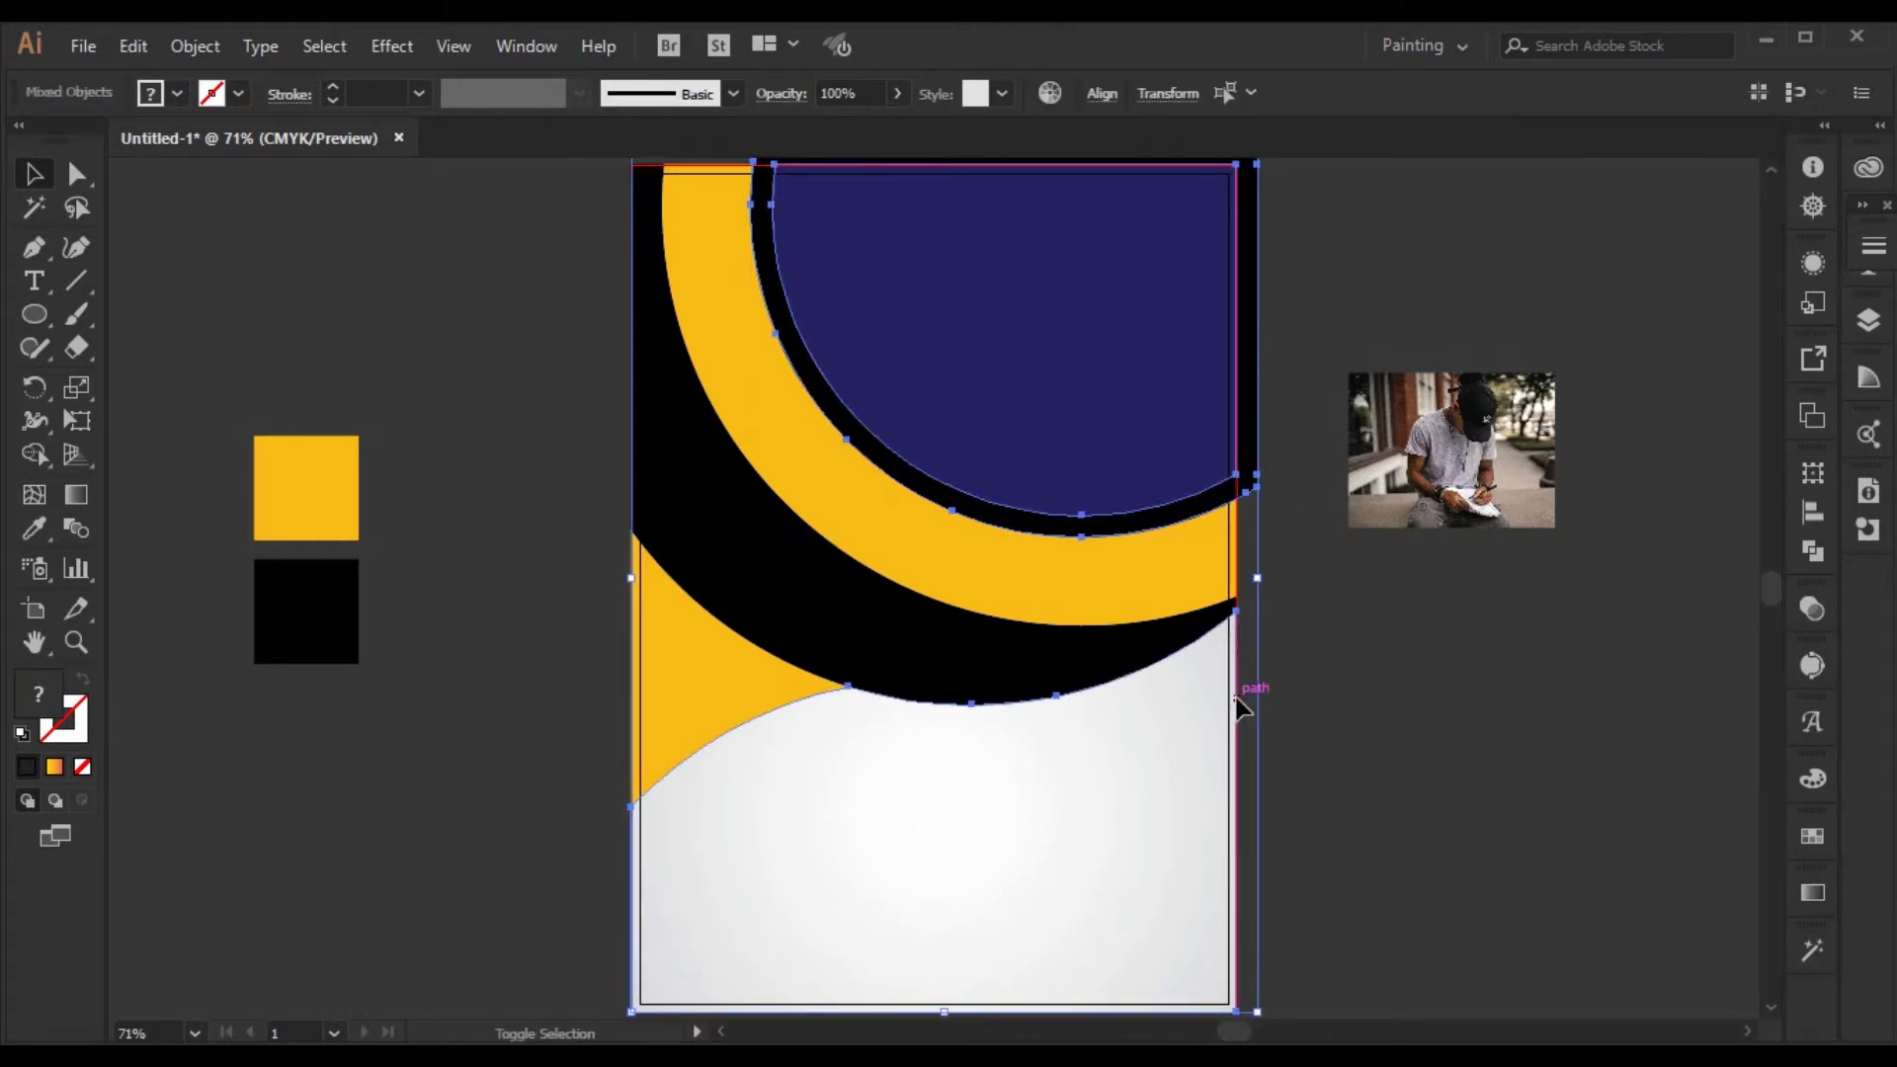
click(46, 453)
scroll(1410, 606, up, 3)
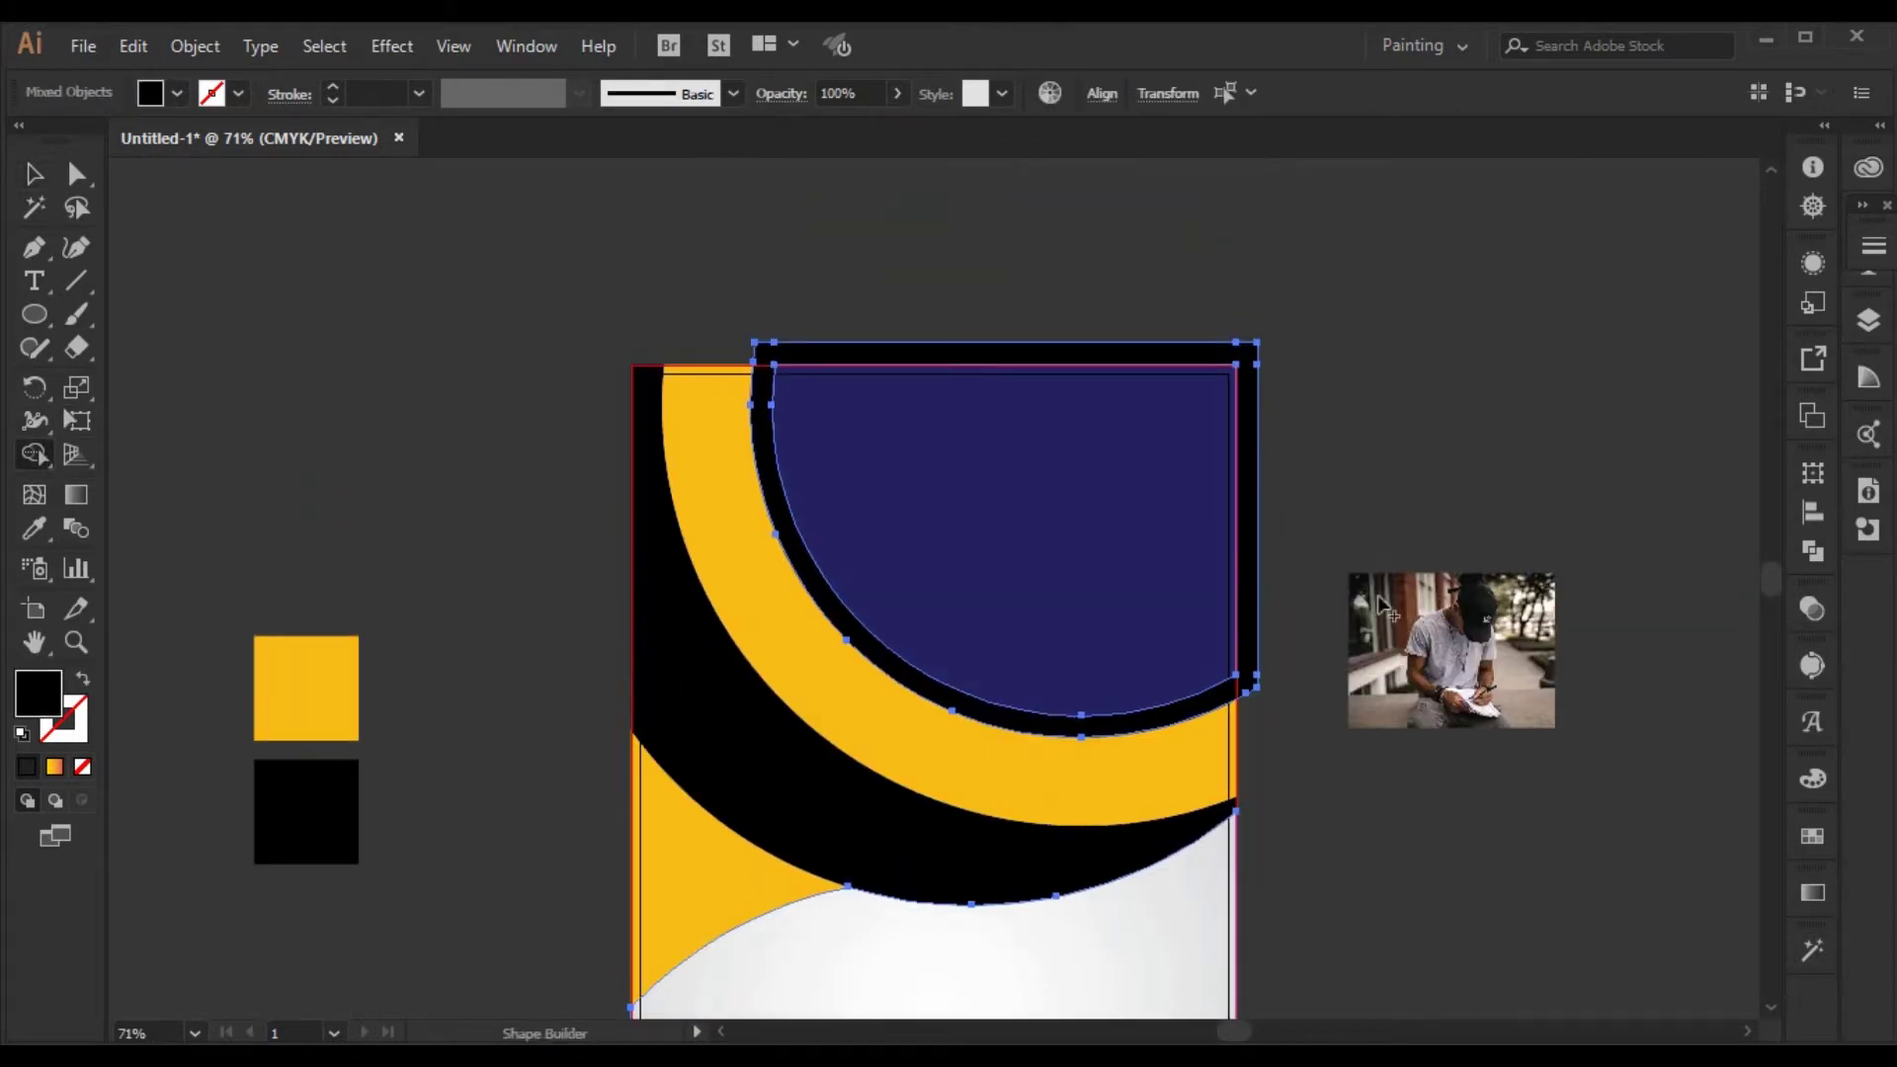
key(v)
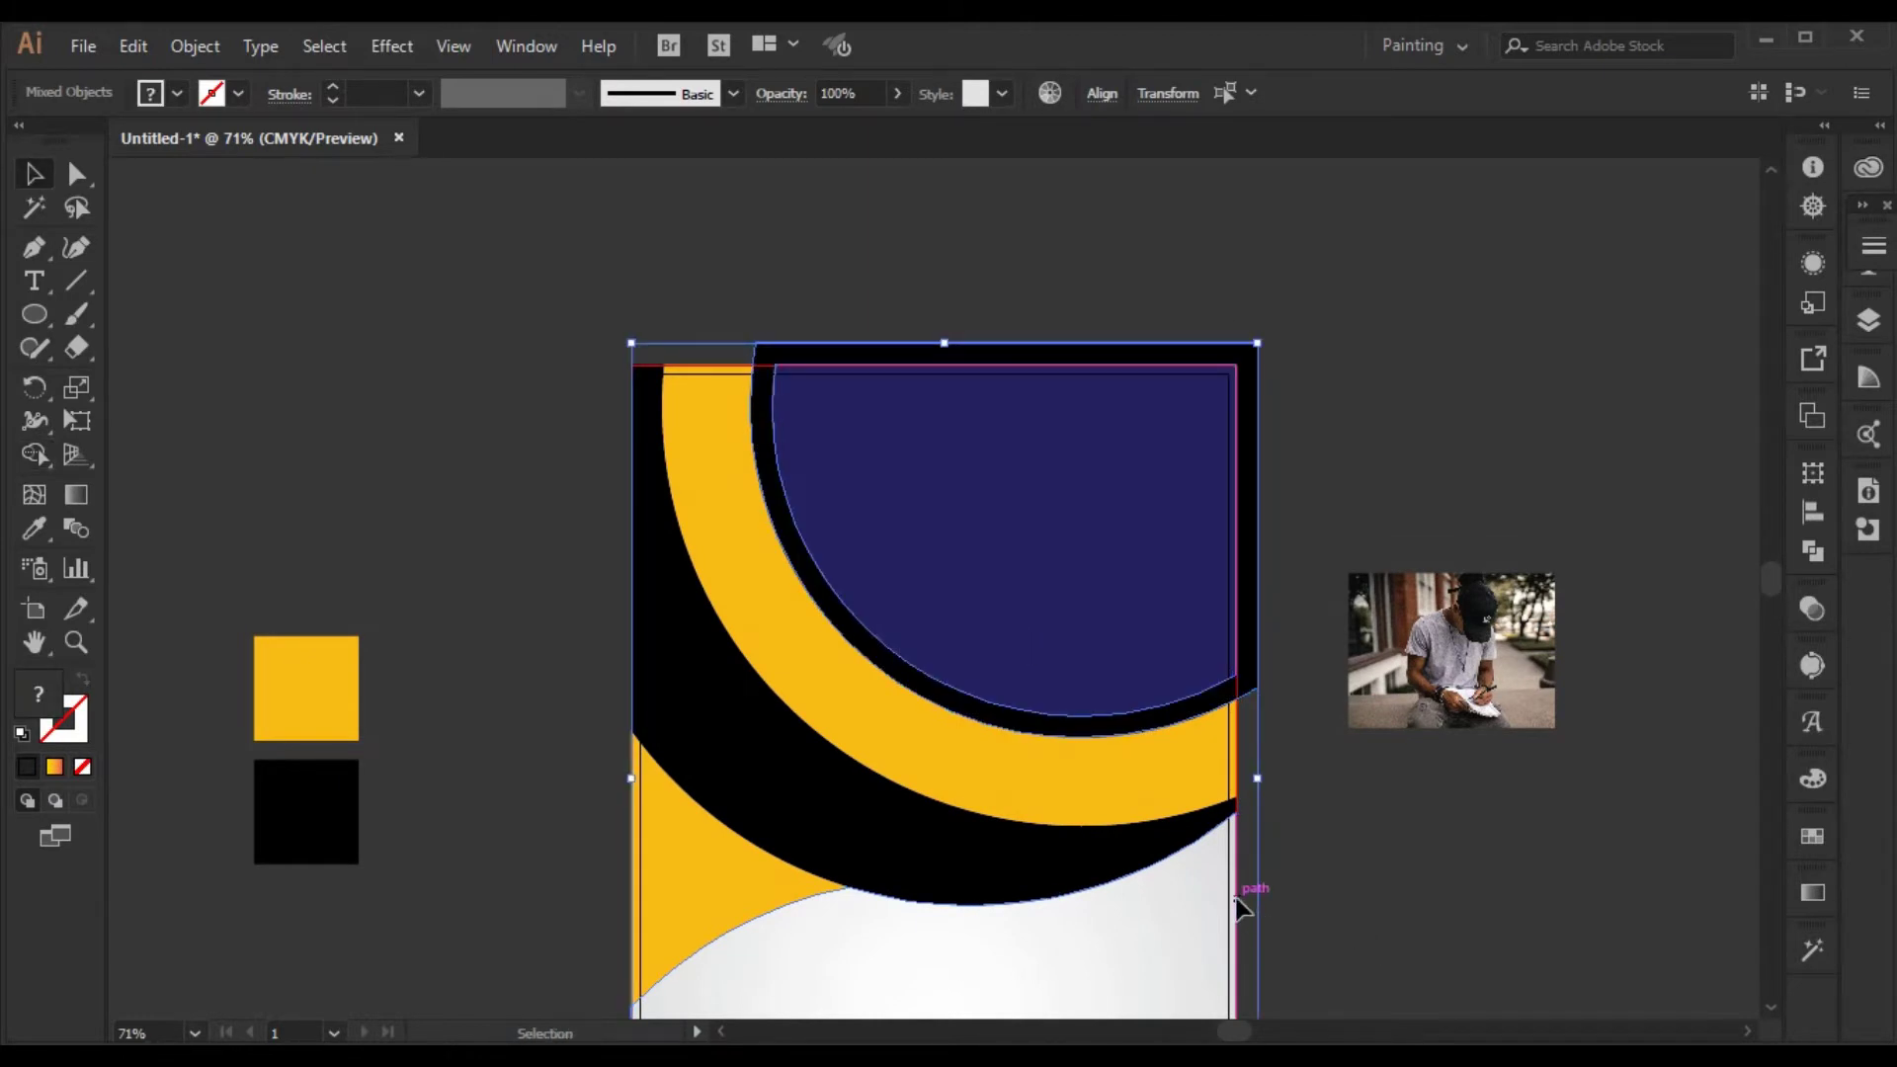
click(1250, 688)
click(1260, 790)
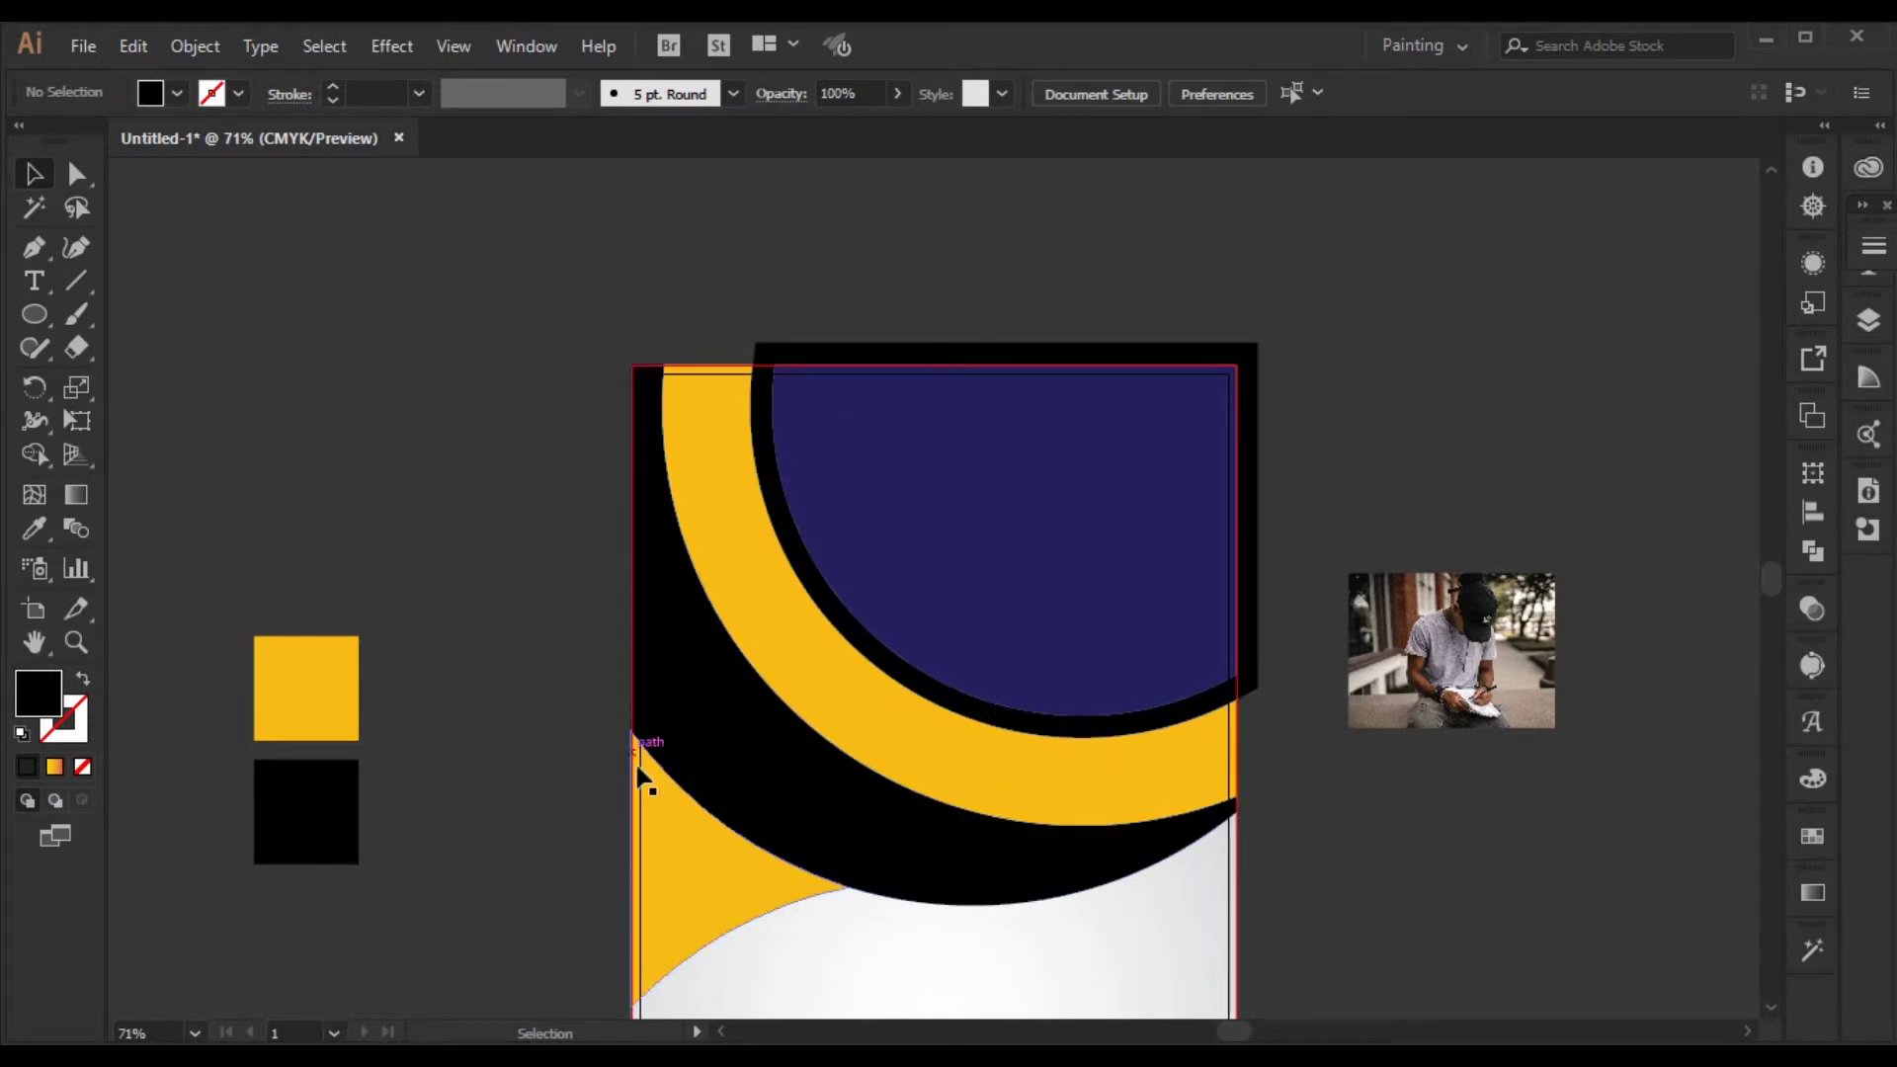
- Move the unfilled path over the lower grey shape aside and undo the move
scroll(1225, 973, down, 2)
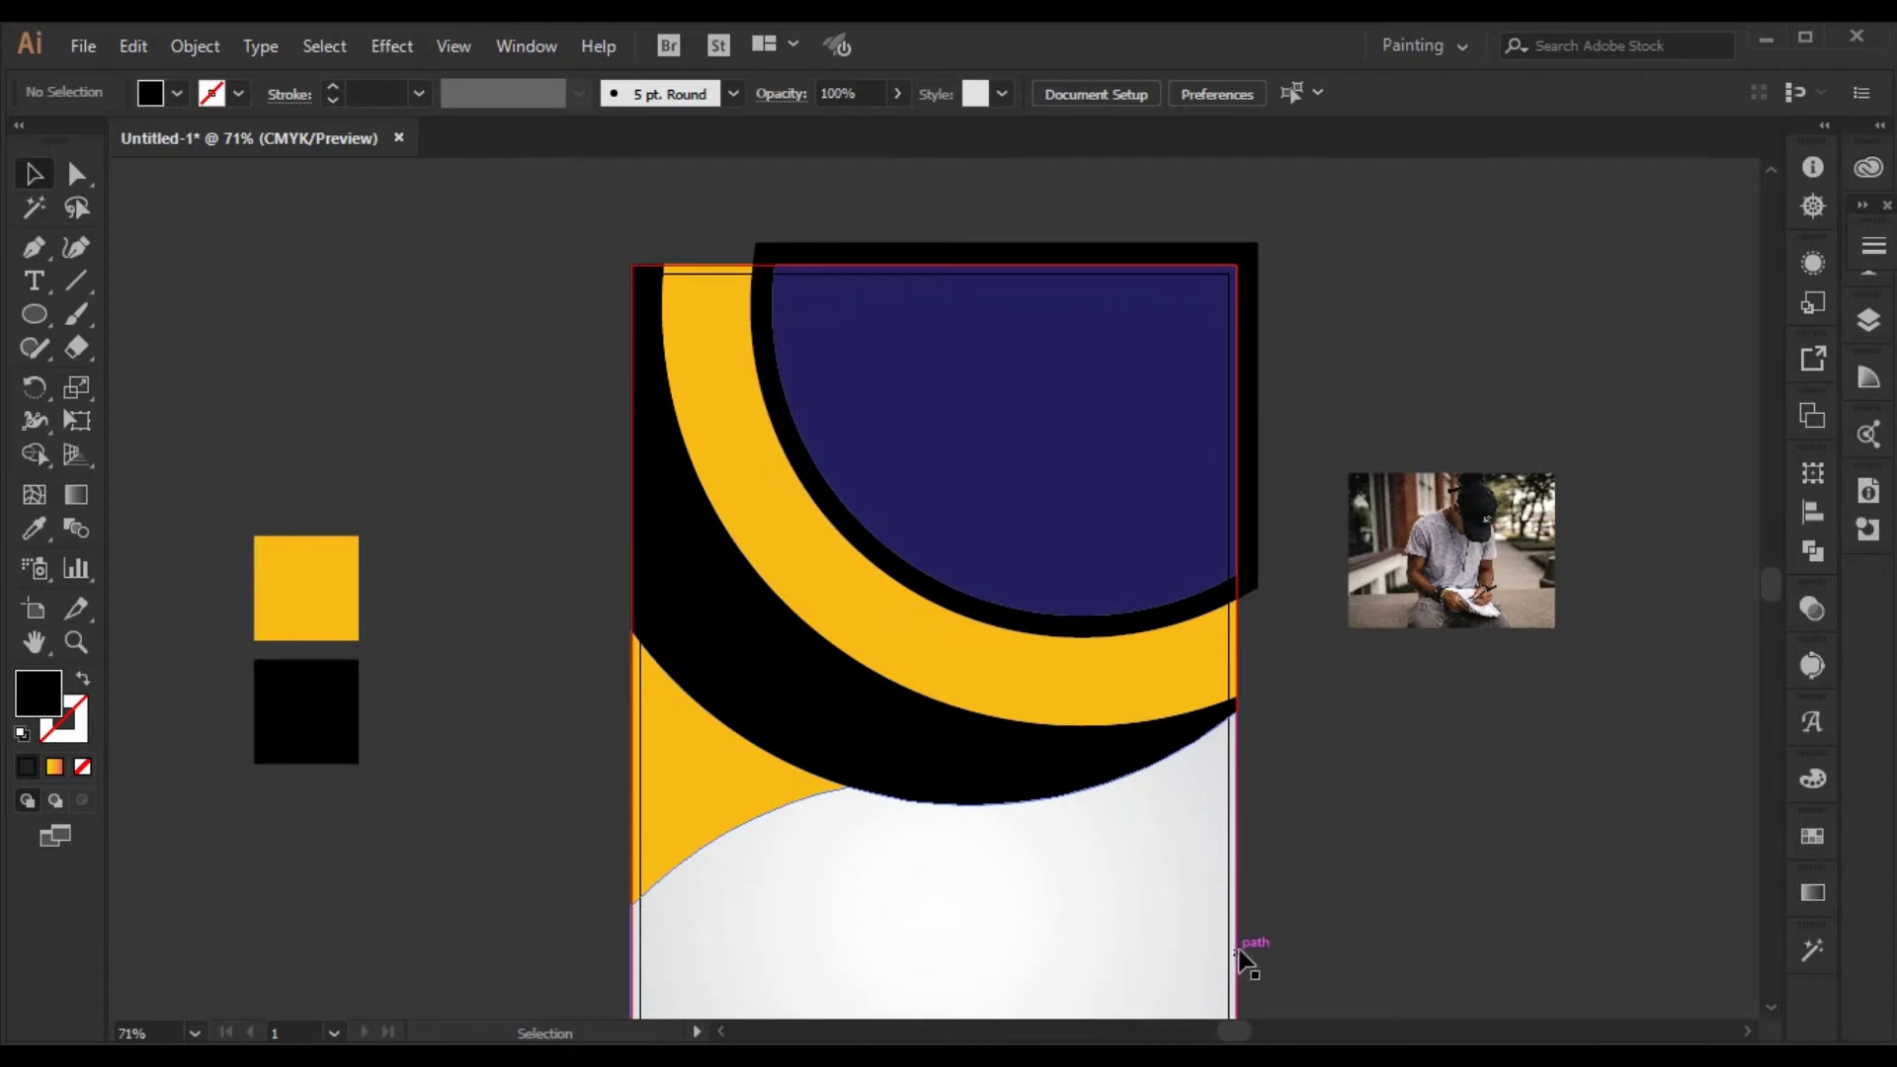
drag(1241, 950, 1135, 969)
click(1236, 911)
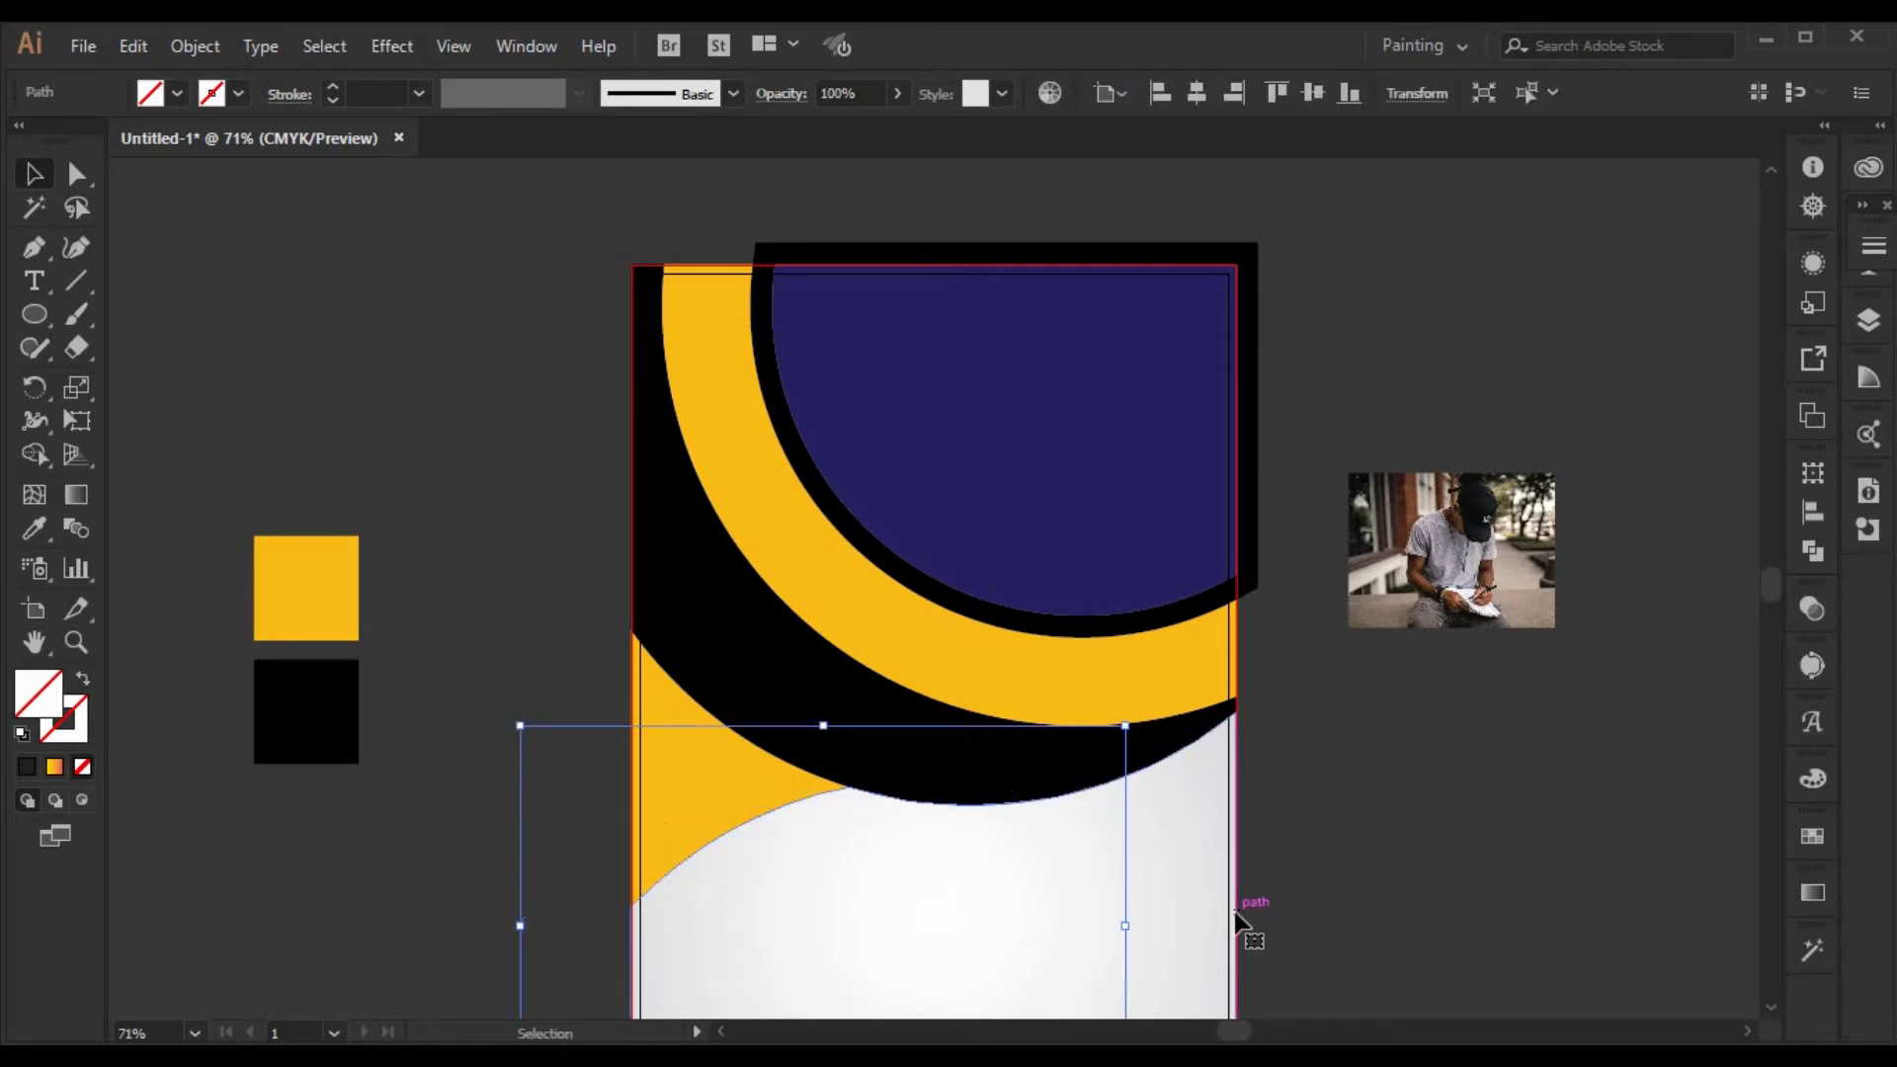
key(ctrl+z)
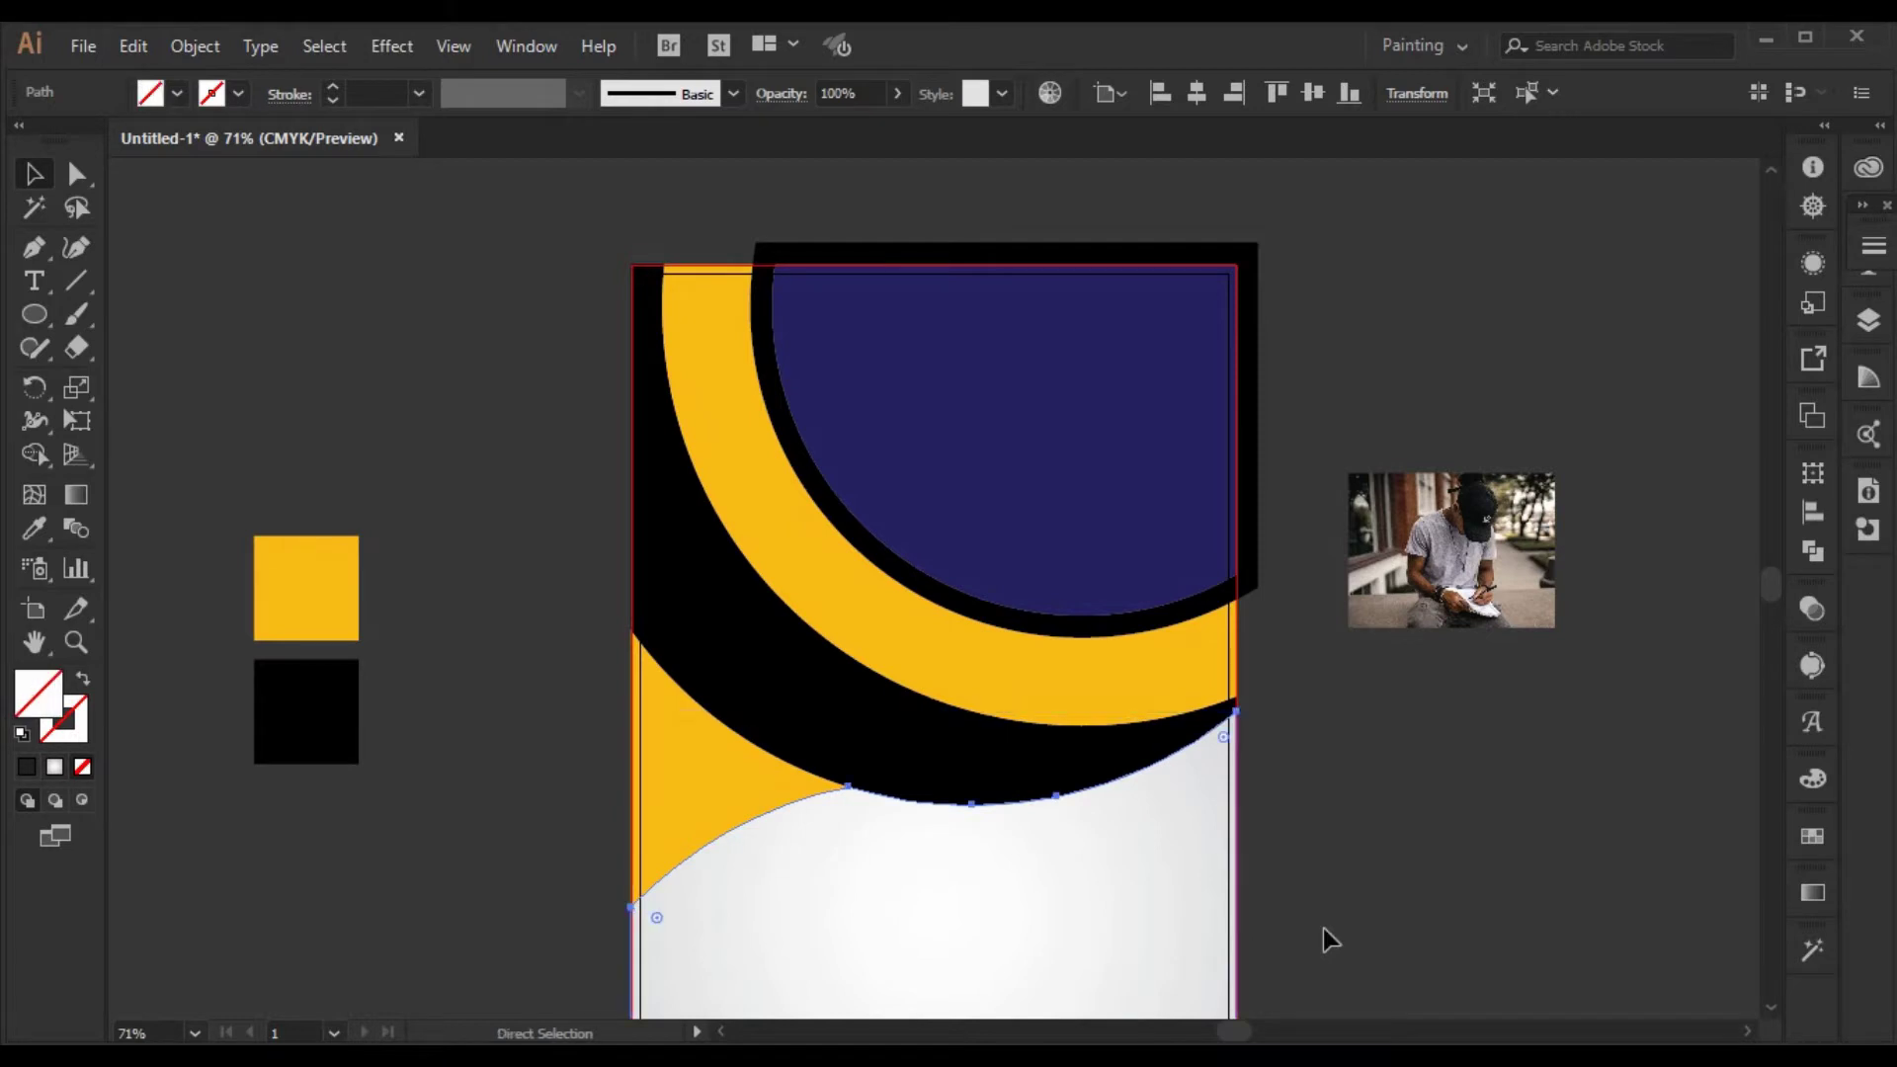
click(1324, 929)
drag(1240, 901, 690, 813)
key(ctrl+shift+a)
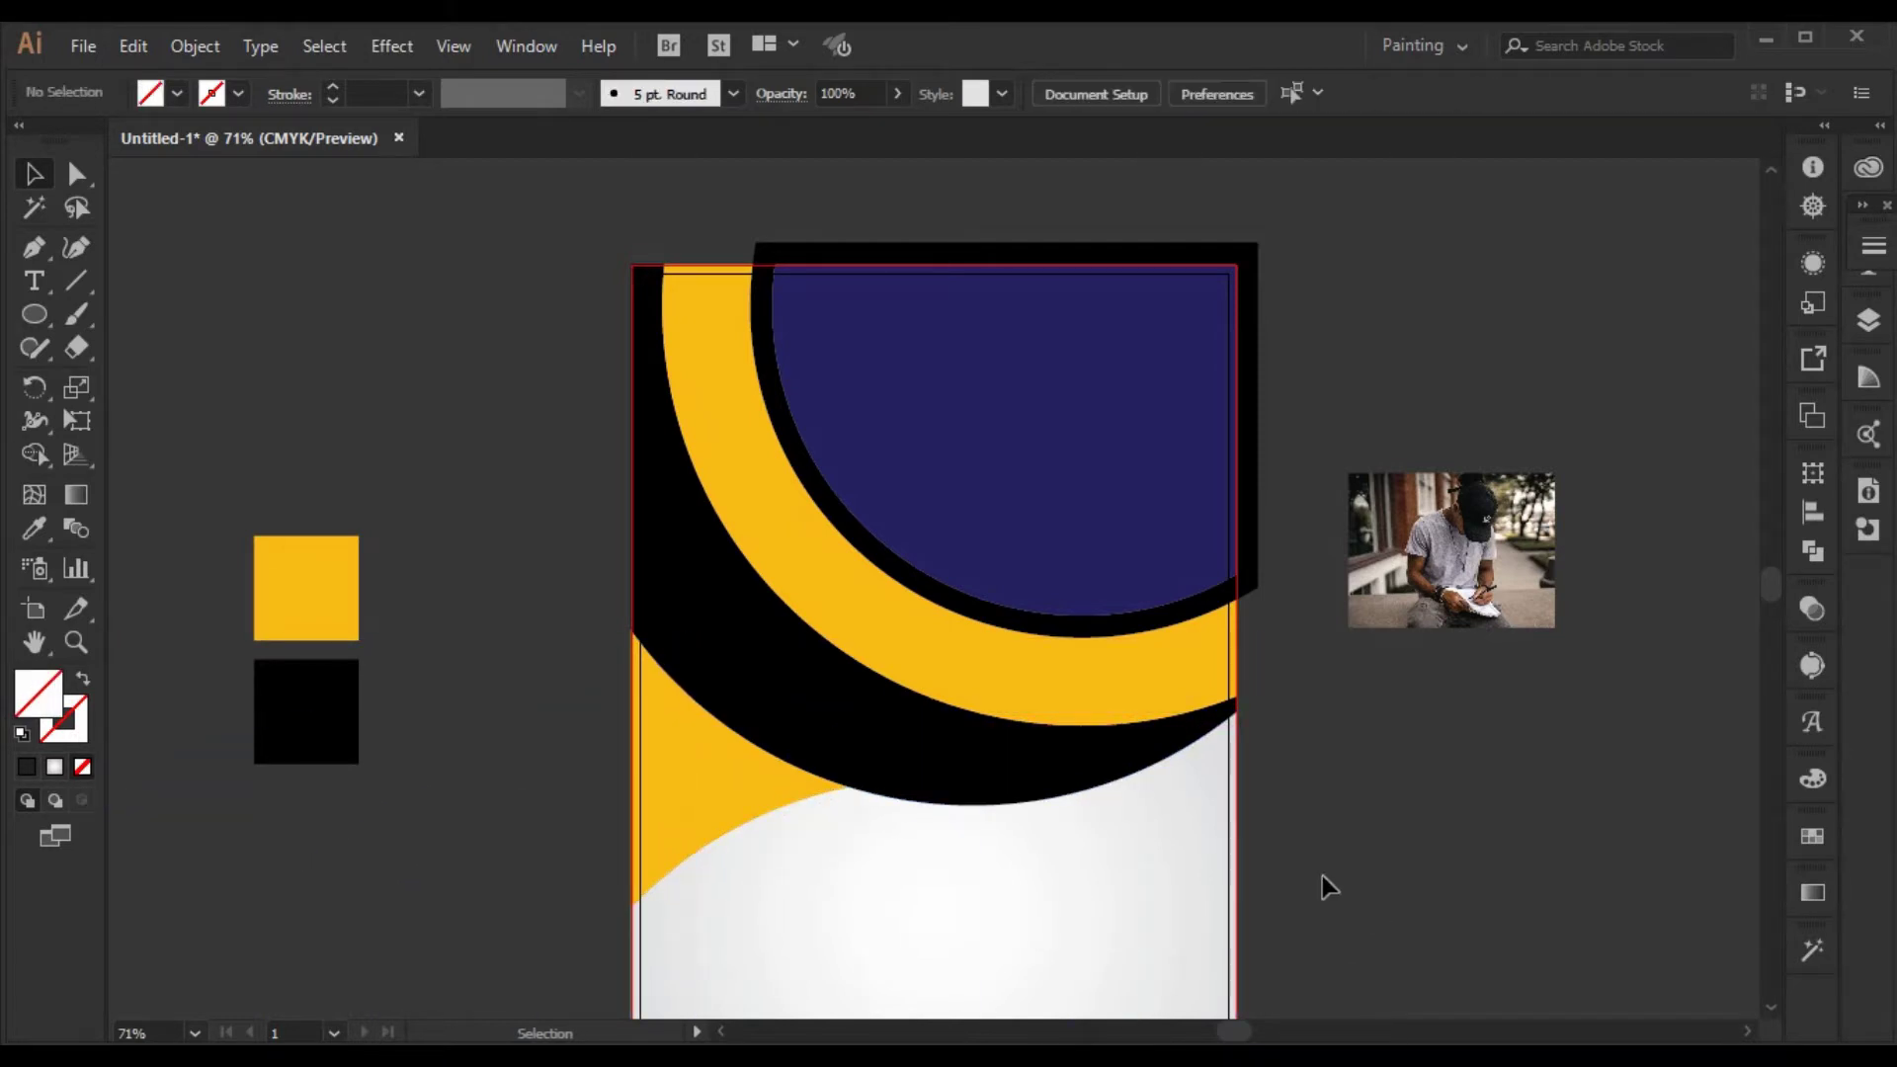
- Shift the lower grey gradient shape out of place and undo the move
drag(1243, 874, 1363, 889)
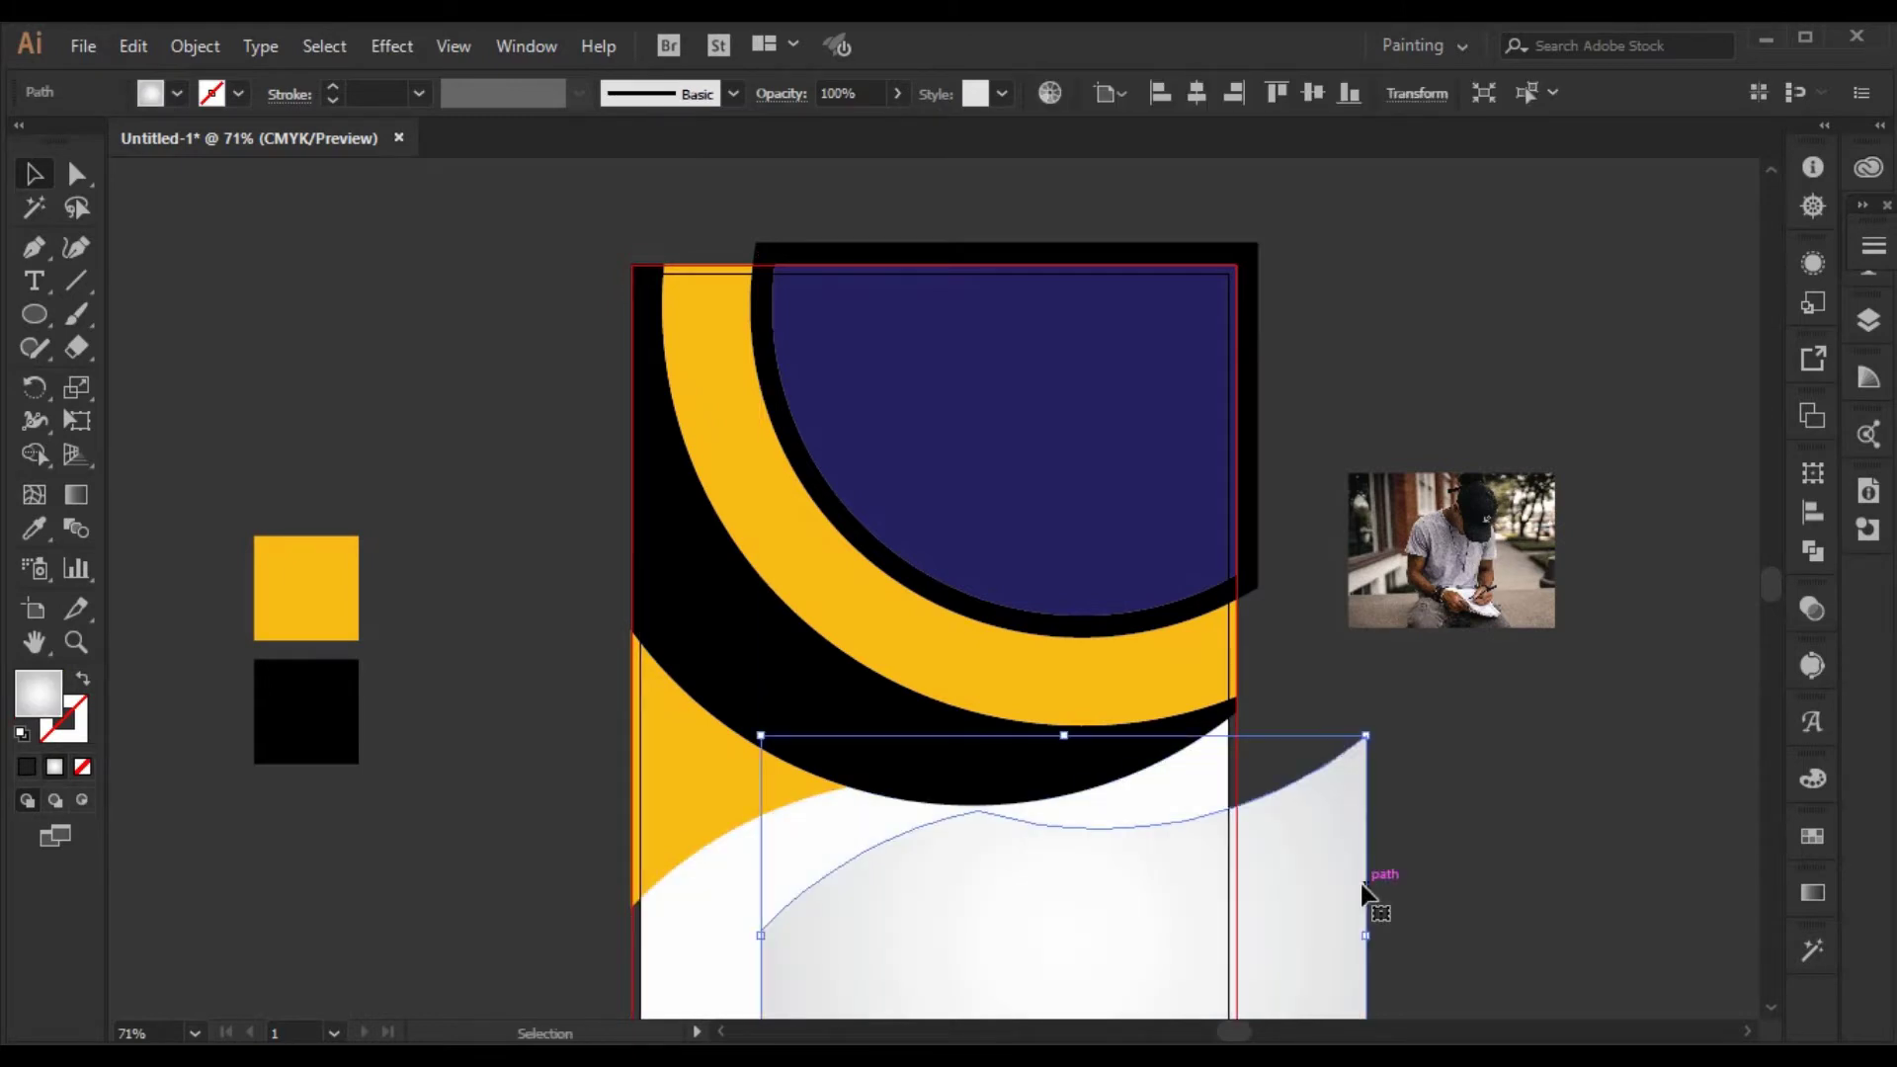
key(ctrl+z)
scroll(1336, 892, down, 5)
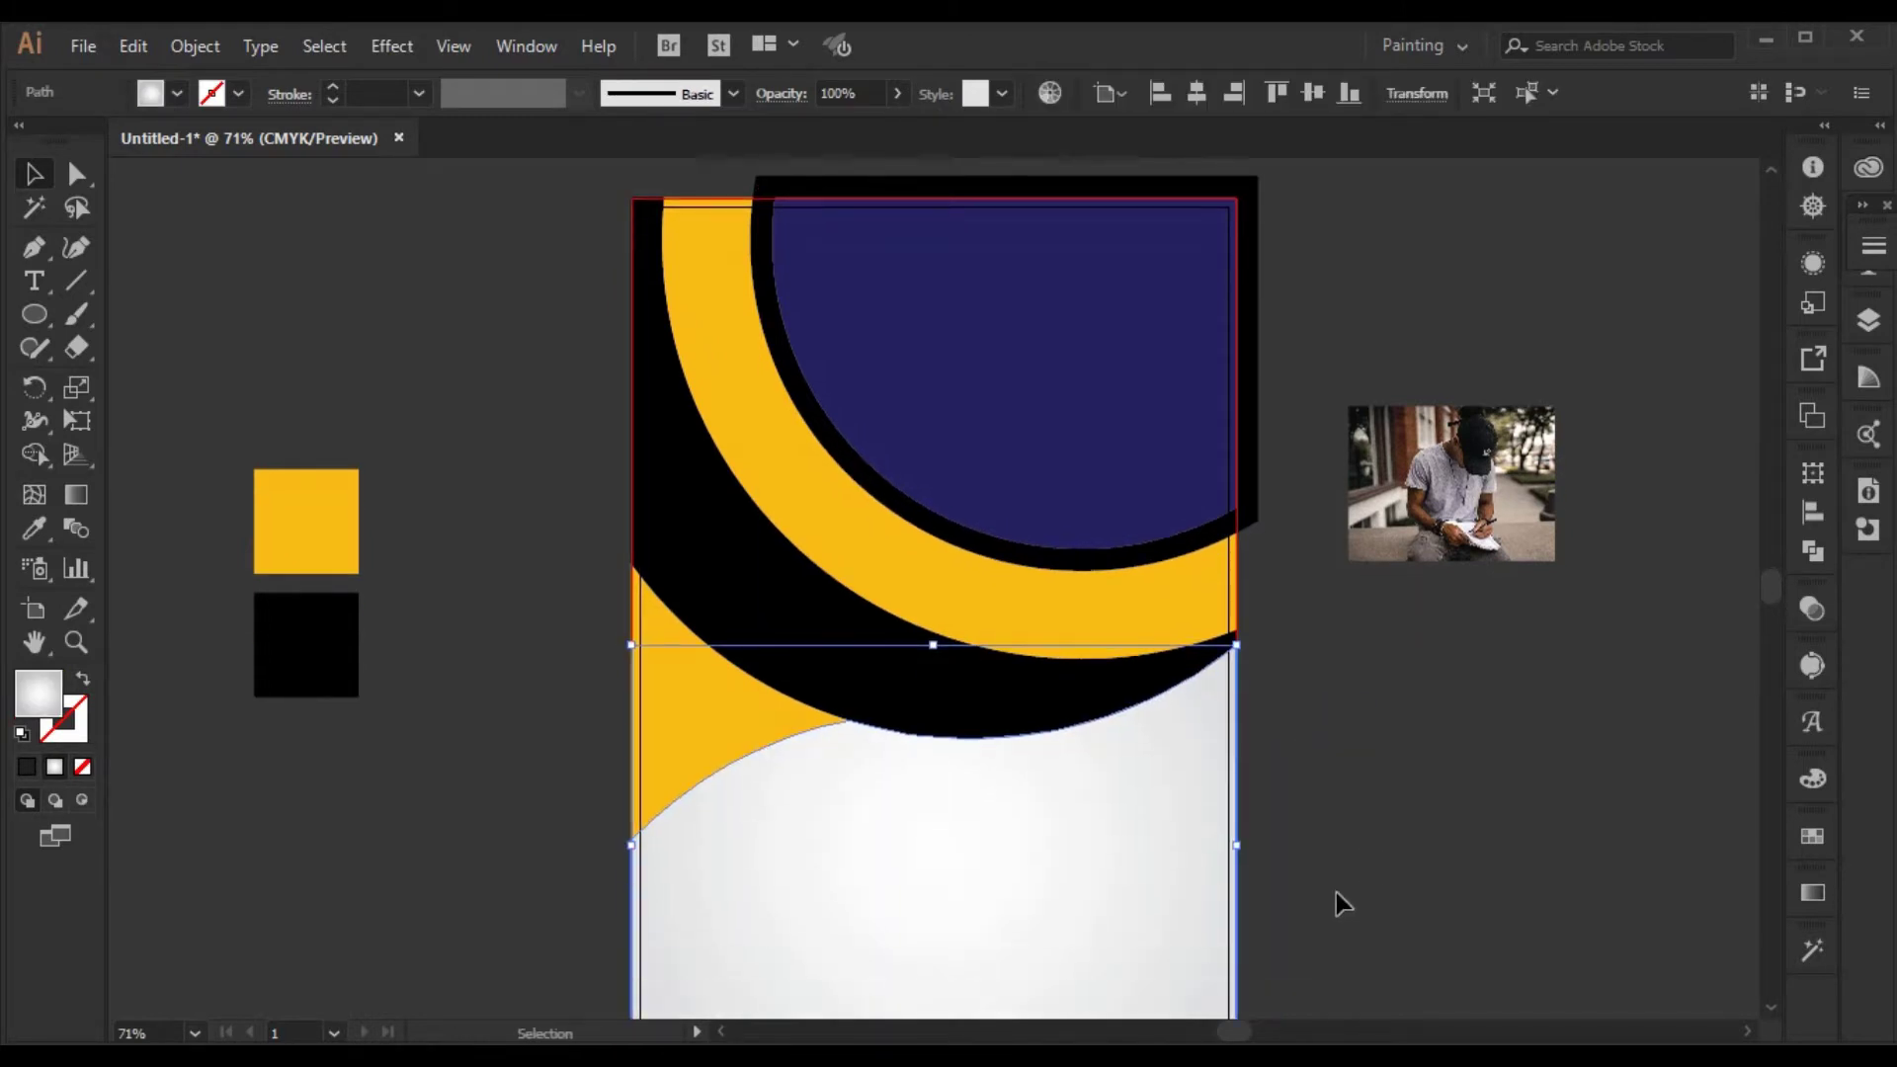
click(1336, 892)
click(1202, 779)
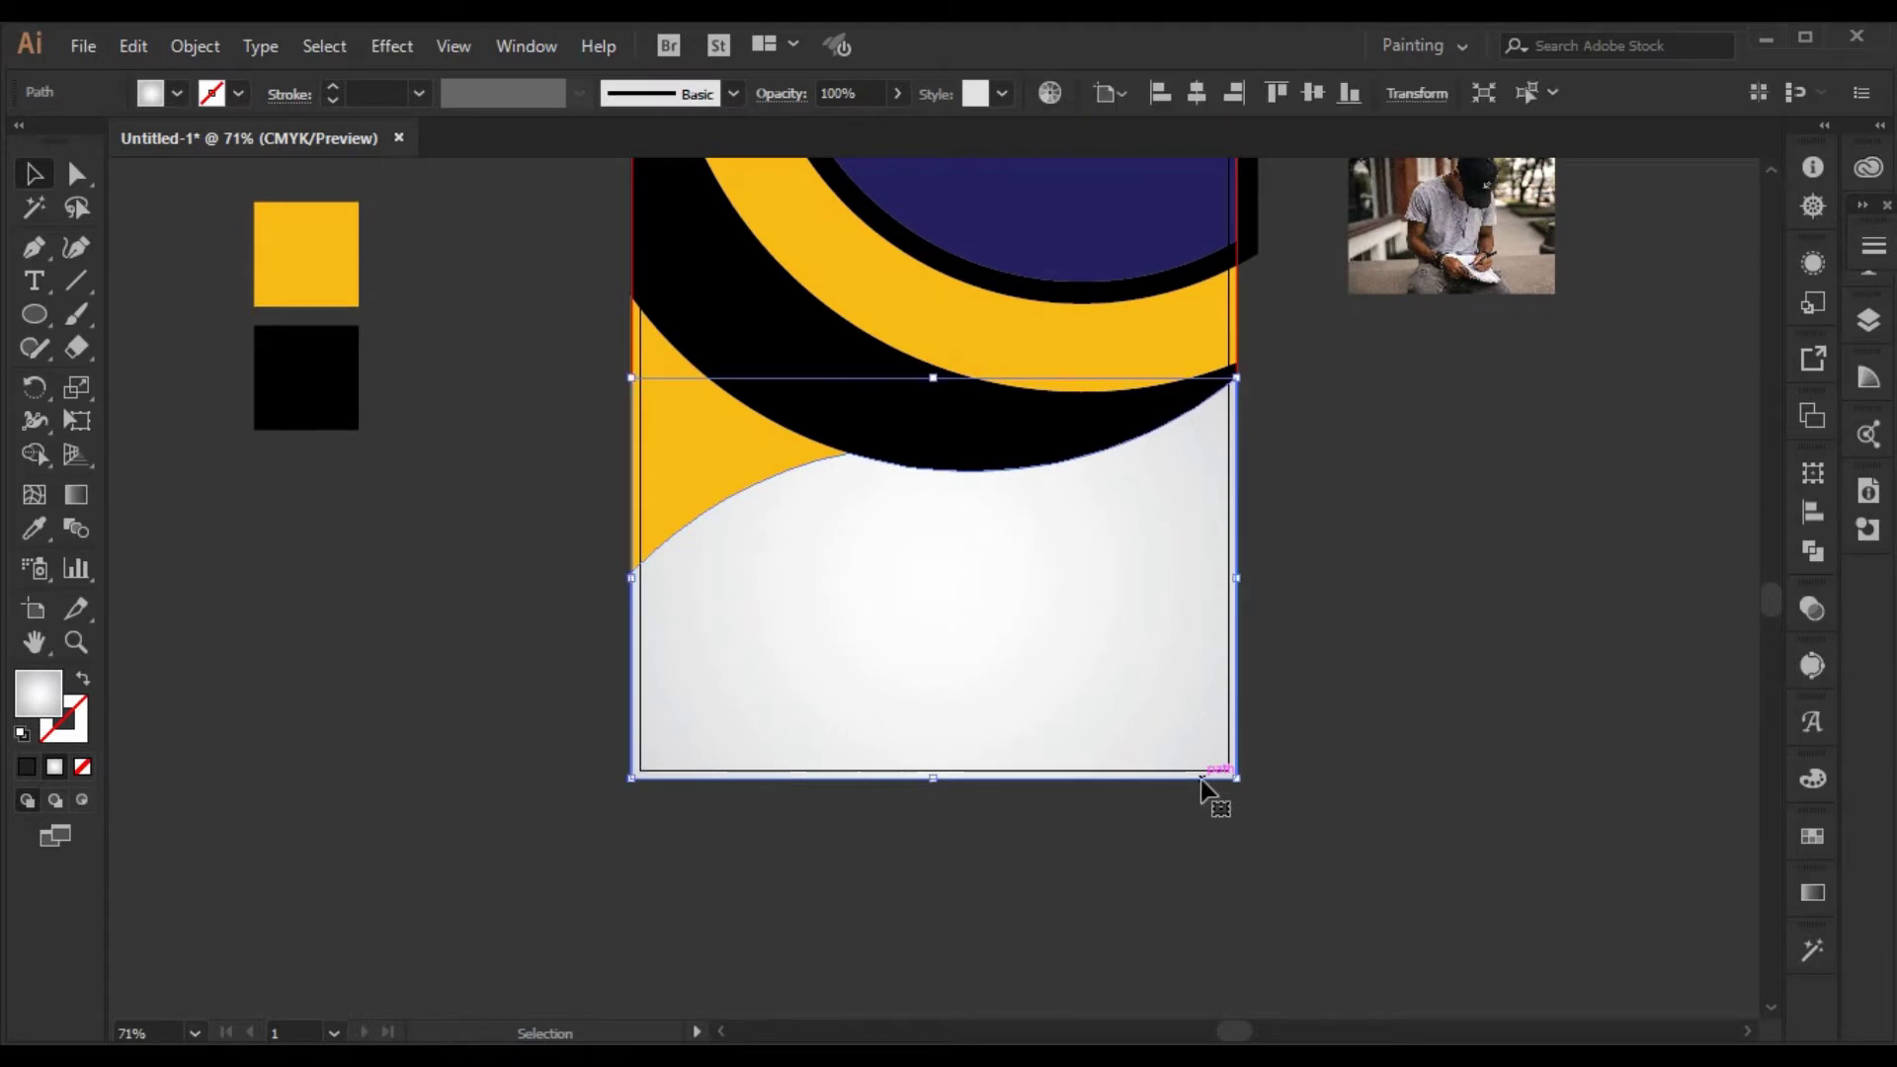
click(1233, 842)
click(1170, 769)
click(1259, 886)
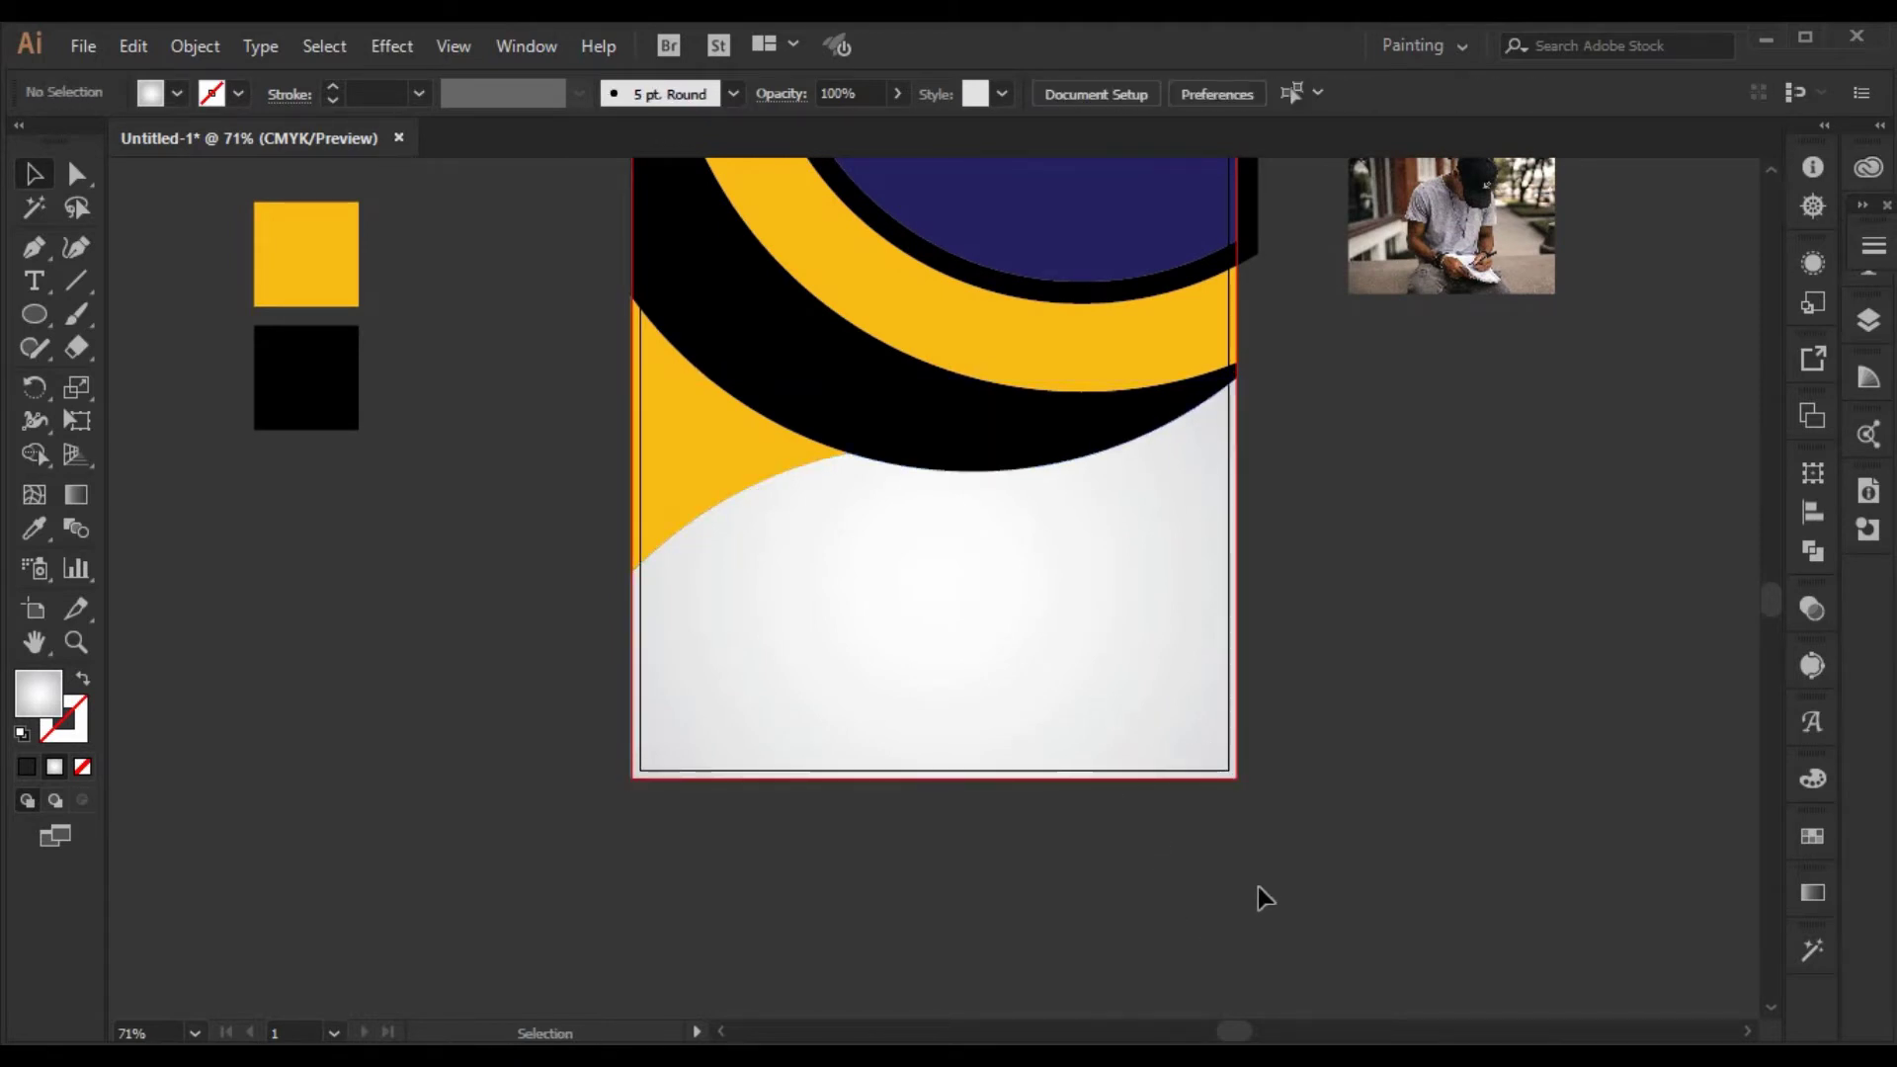
click(1224, 711)
click(1173, 855)
scroll(1186, 847, up, 1)
drag(1240, 739, 1195, 792)
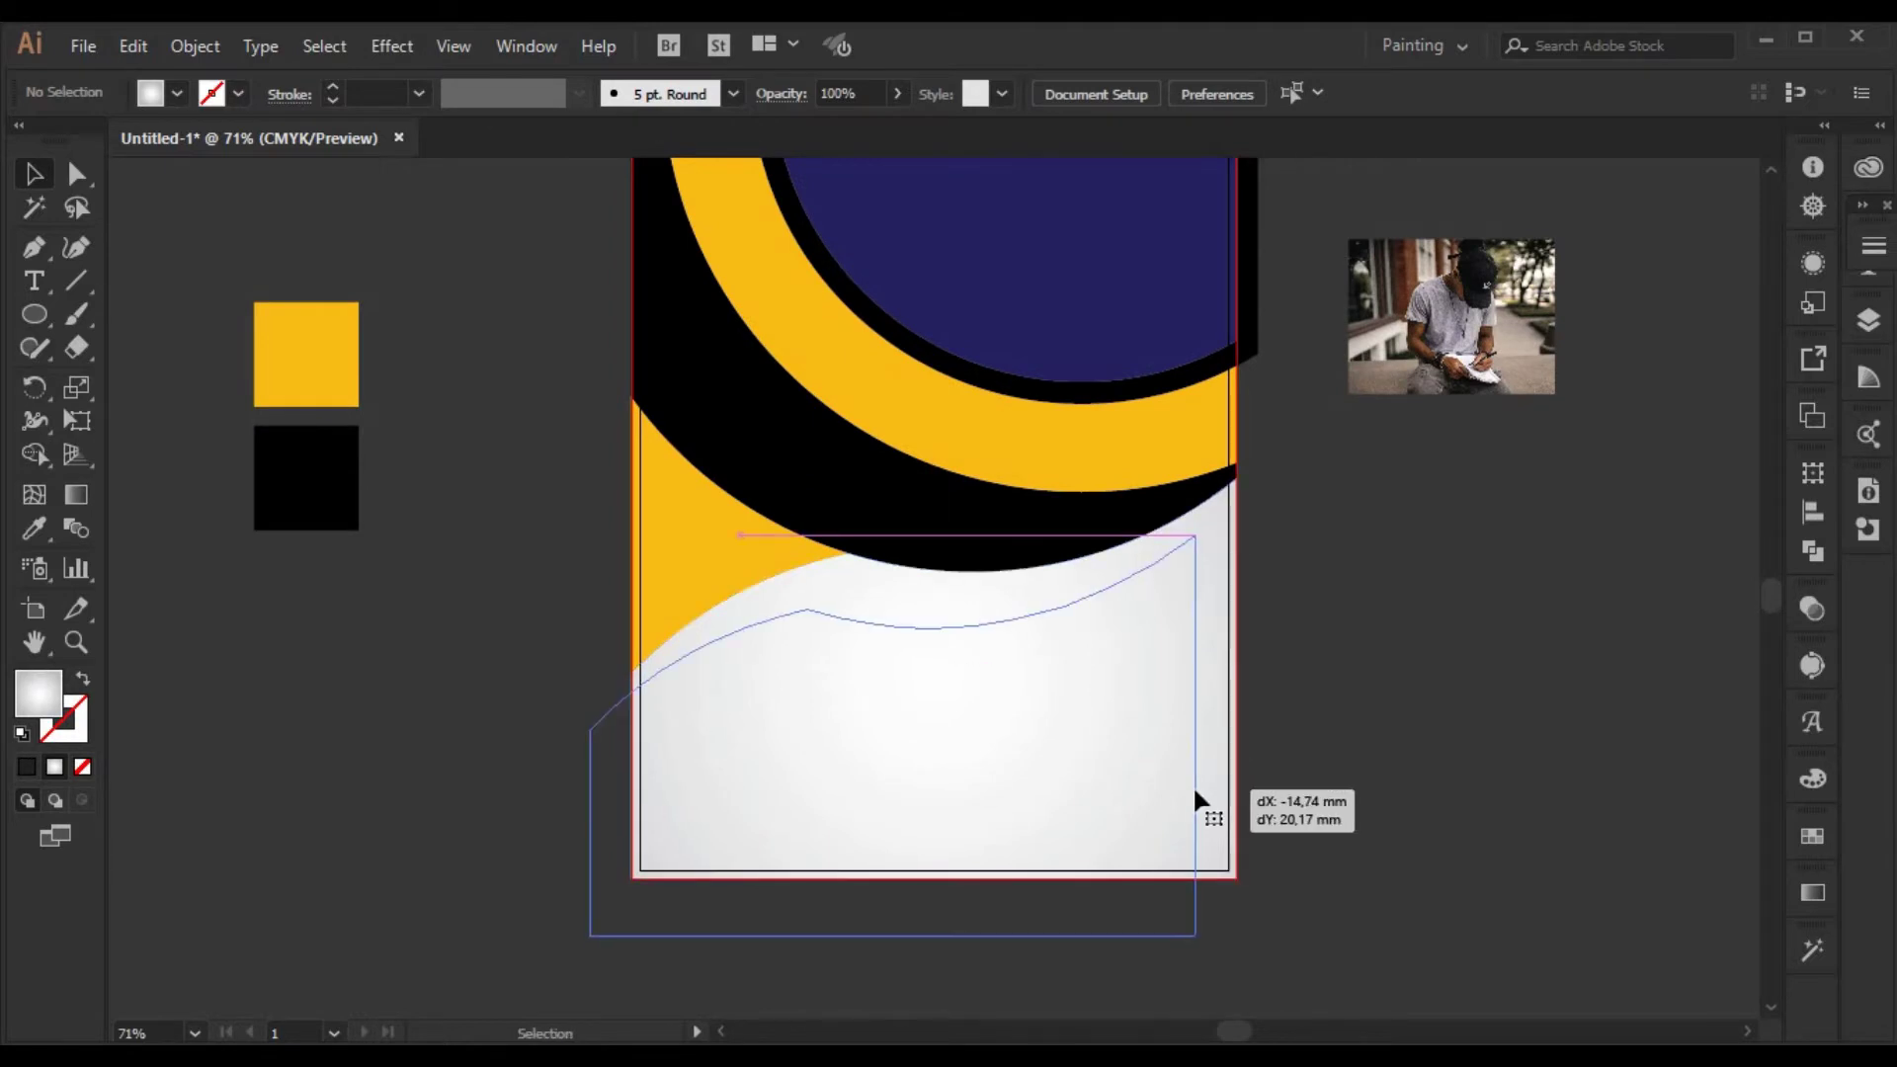
key(ctrl+z)
scroll(1419, 838, up, 1)
click(1412, 862)
scroll(1413, 862, up, 2)
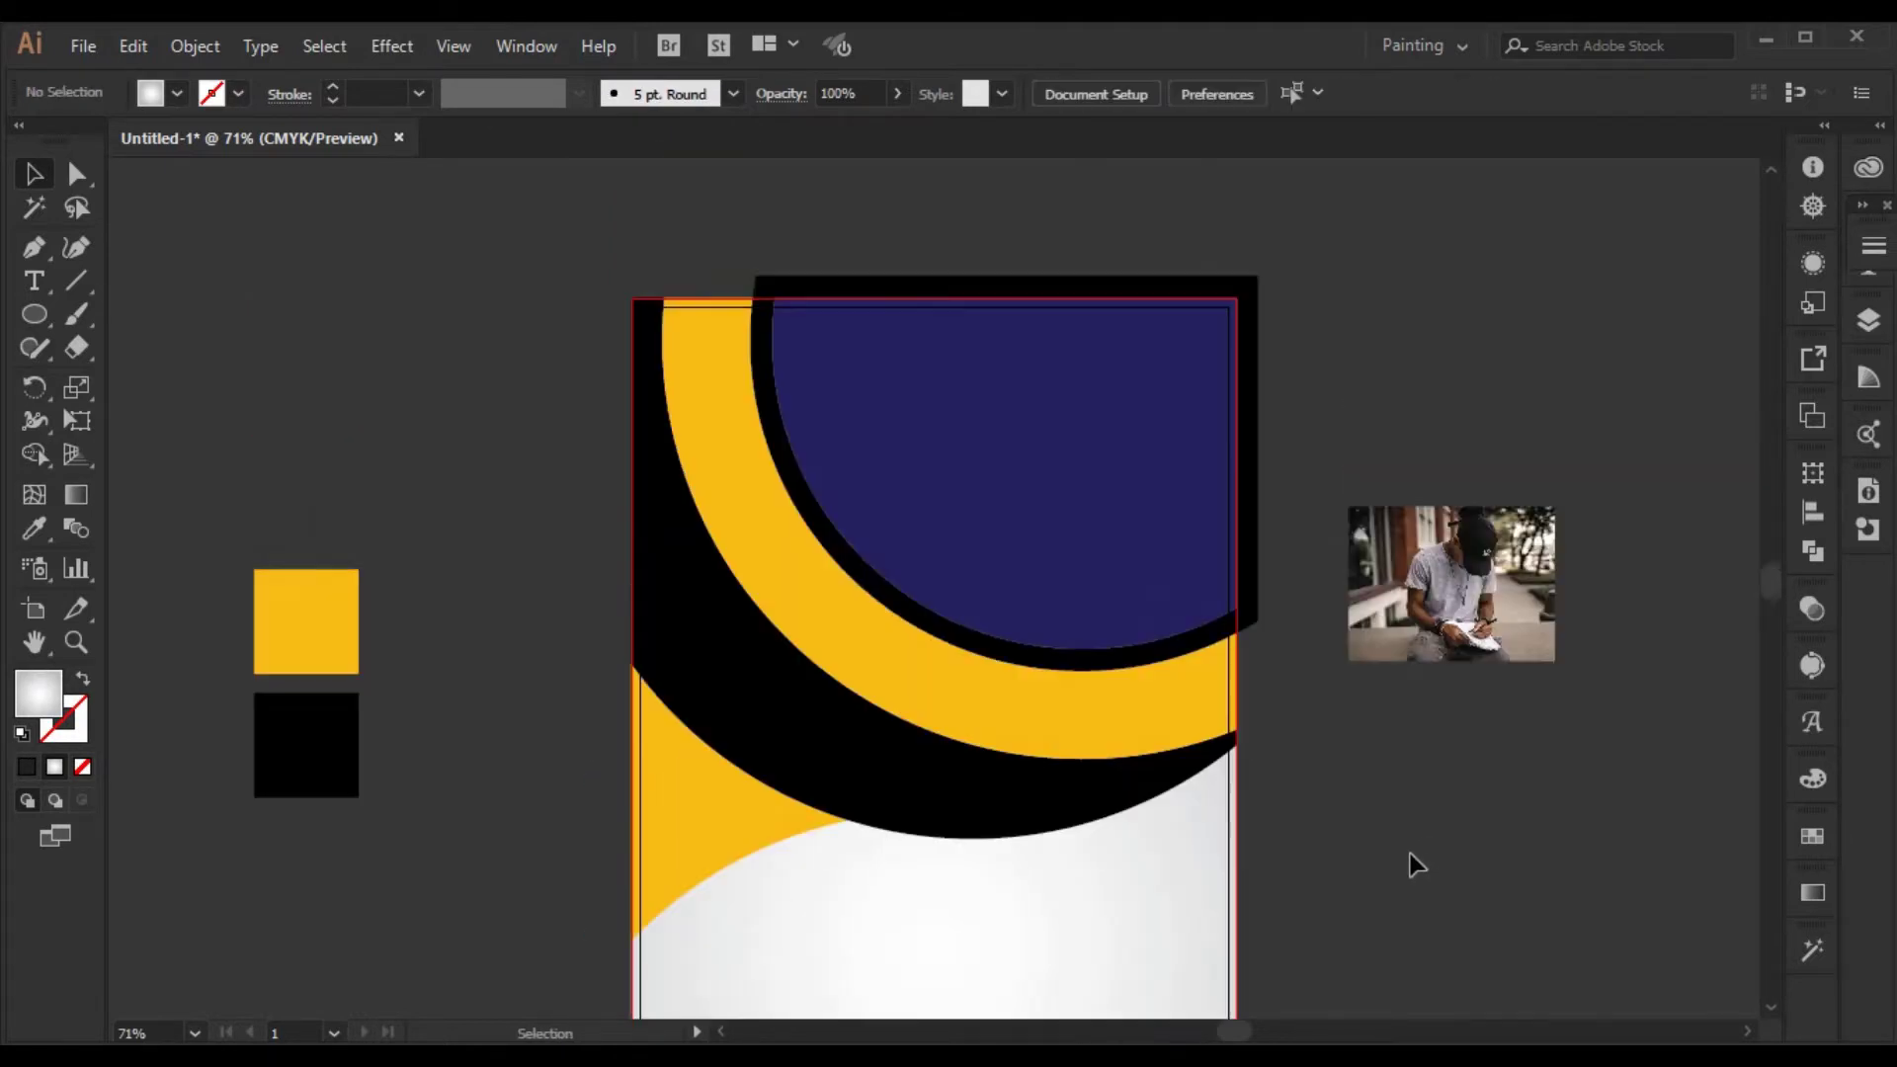
scroll(1410, 862, down, 1)
click(1255, 652)
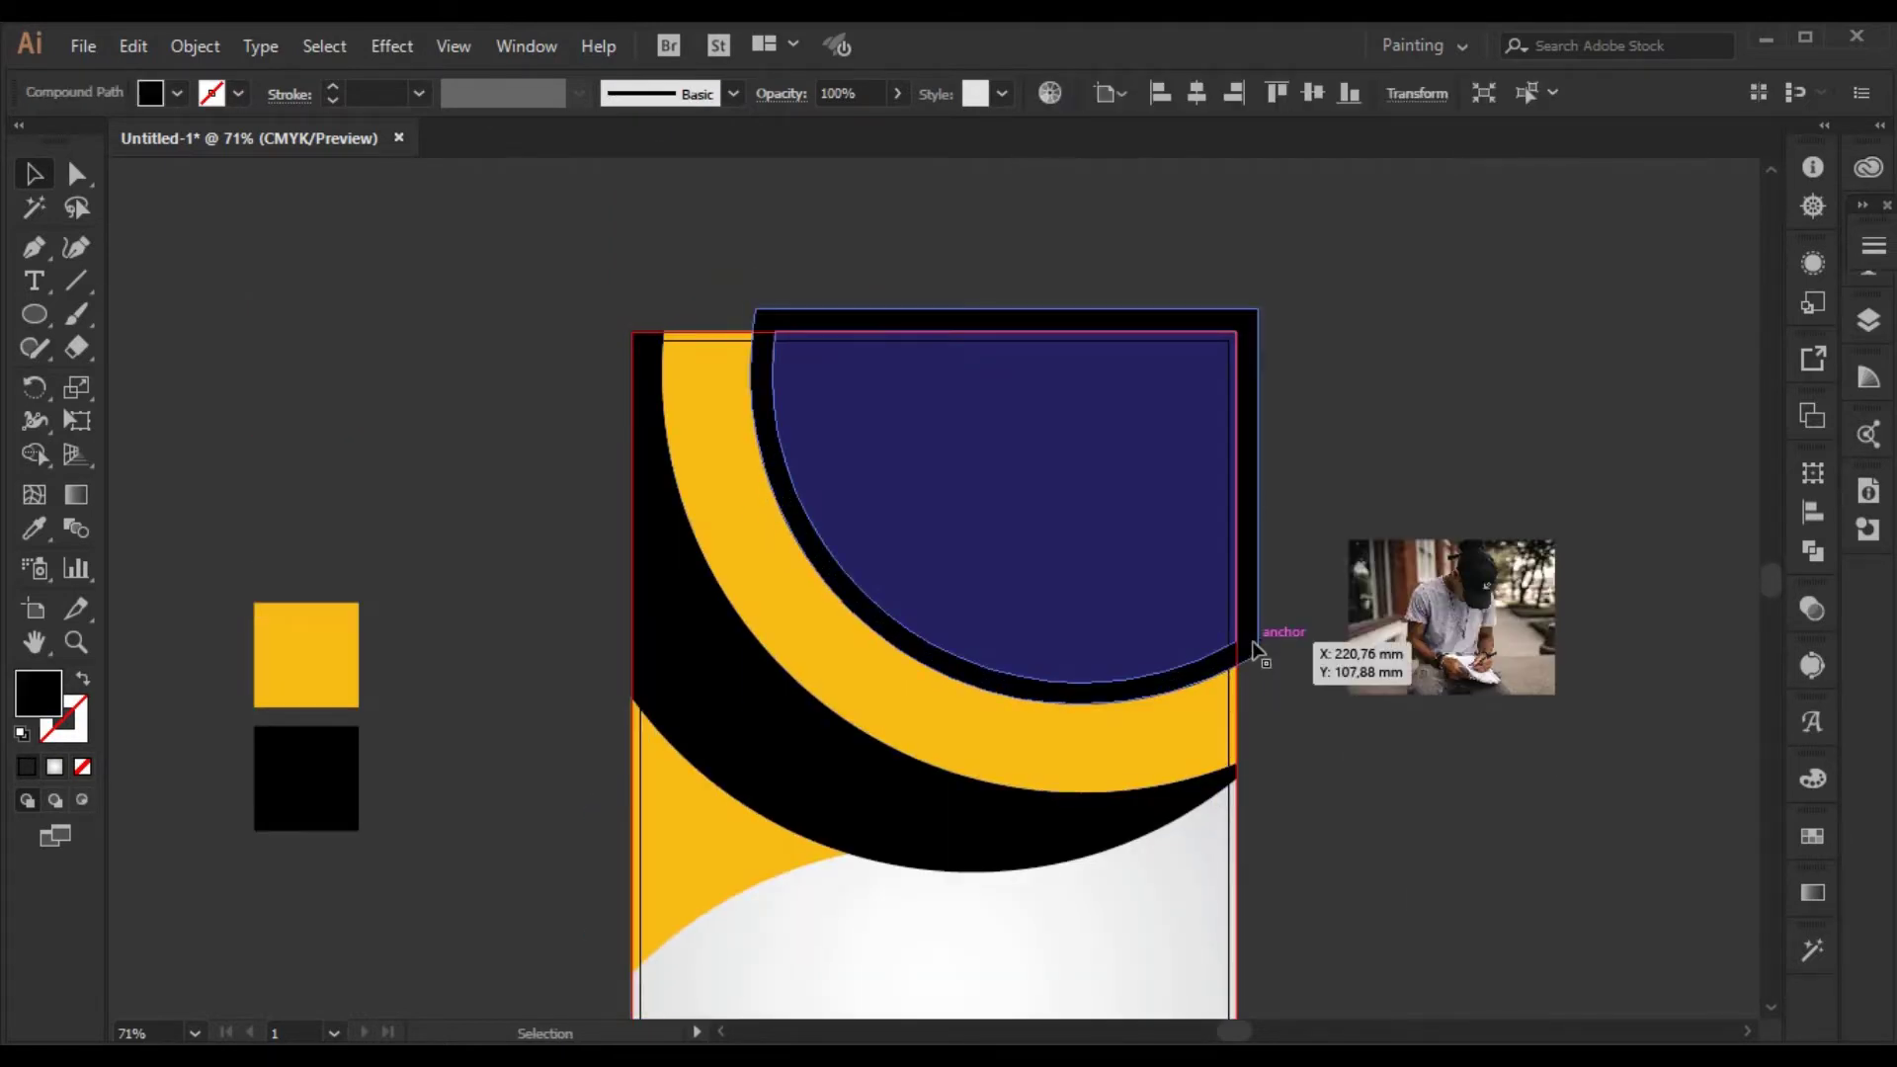
shift+click(1077, 539)
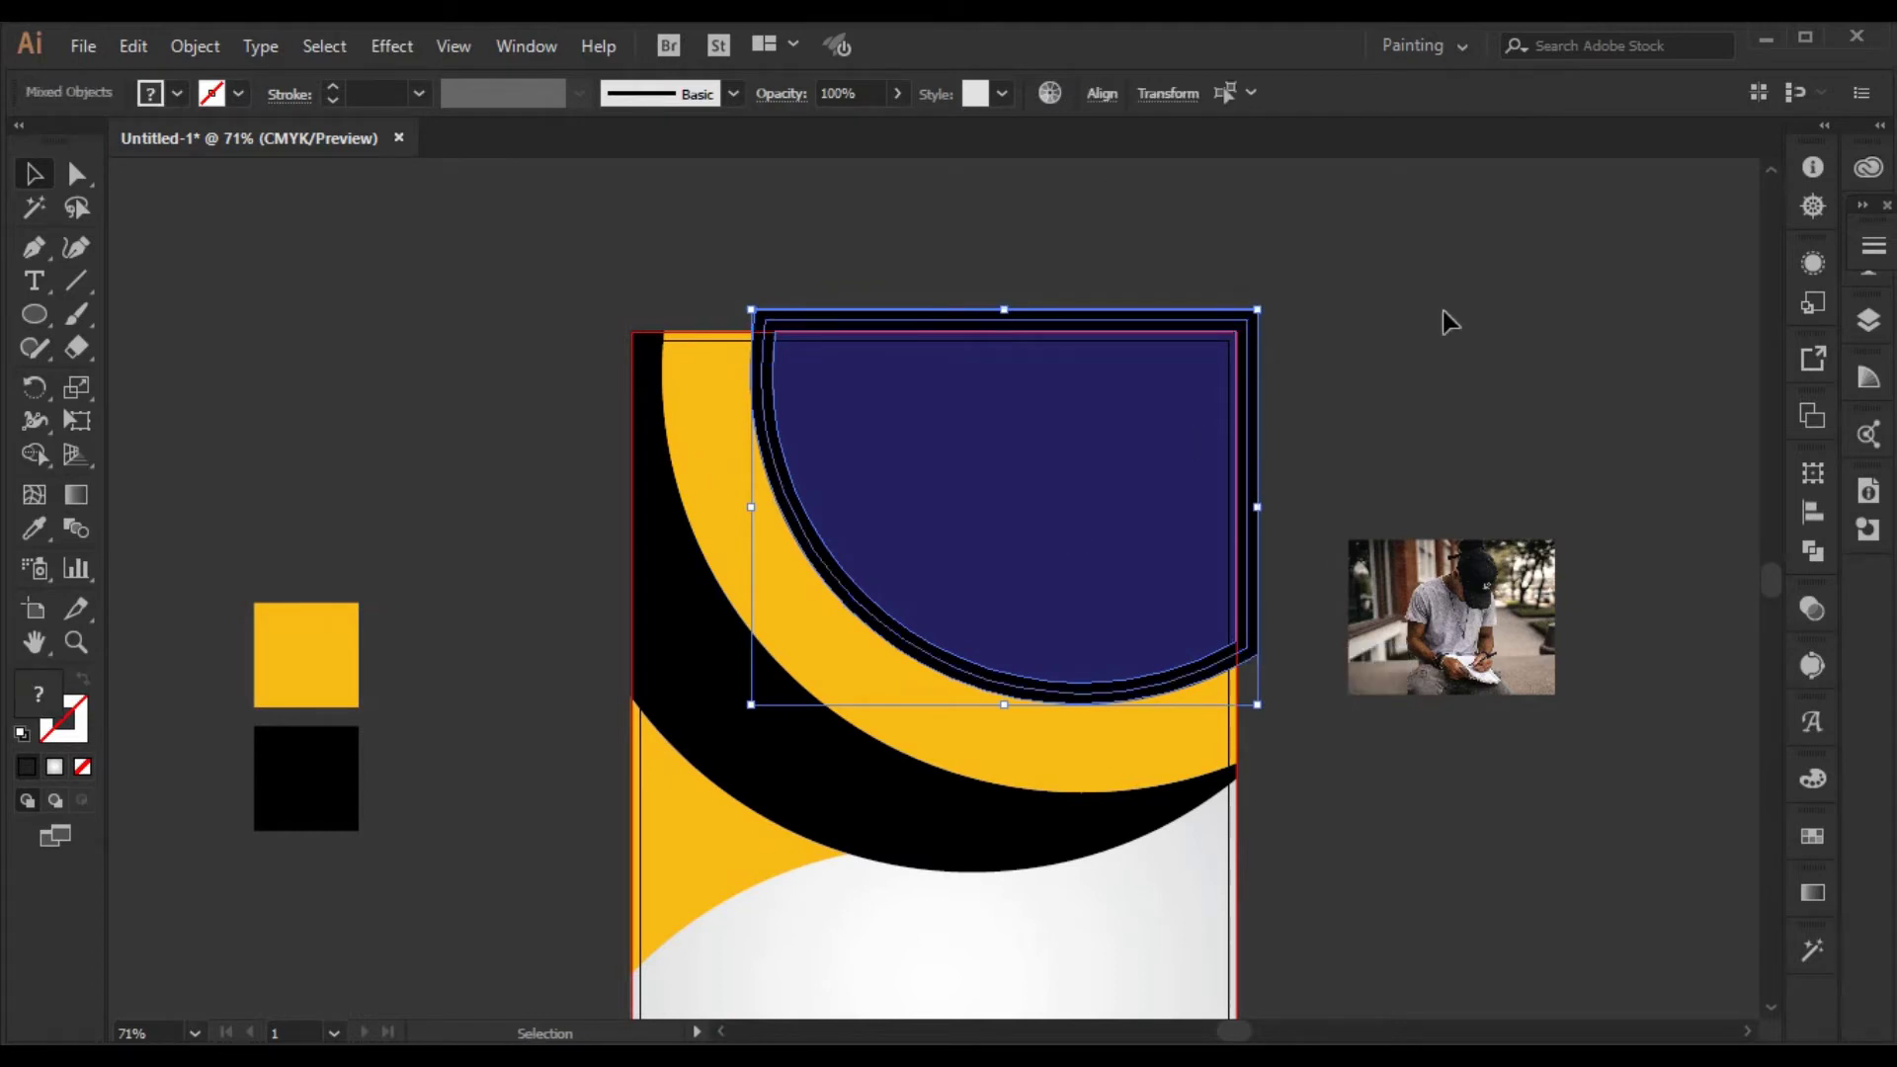
click(1298, 827)
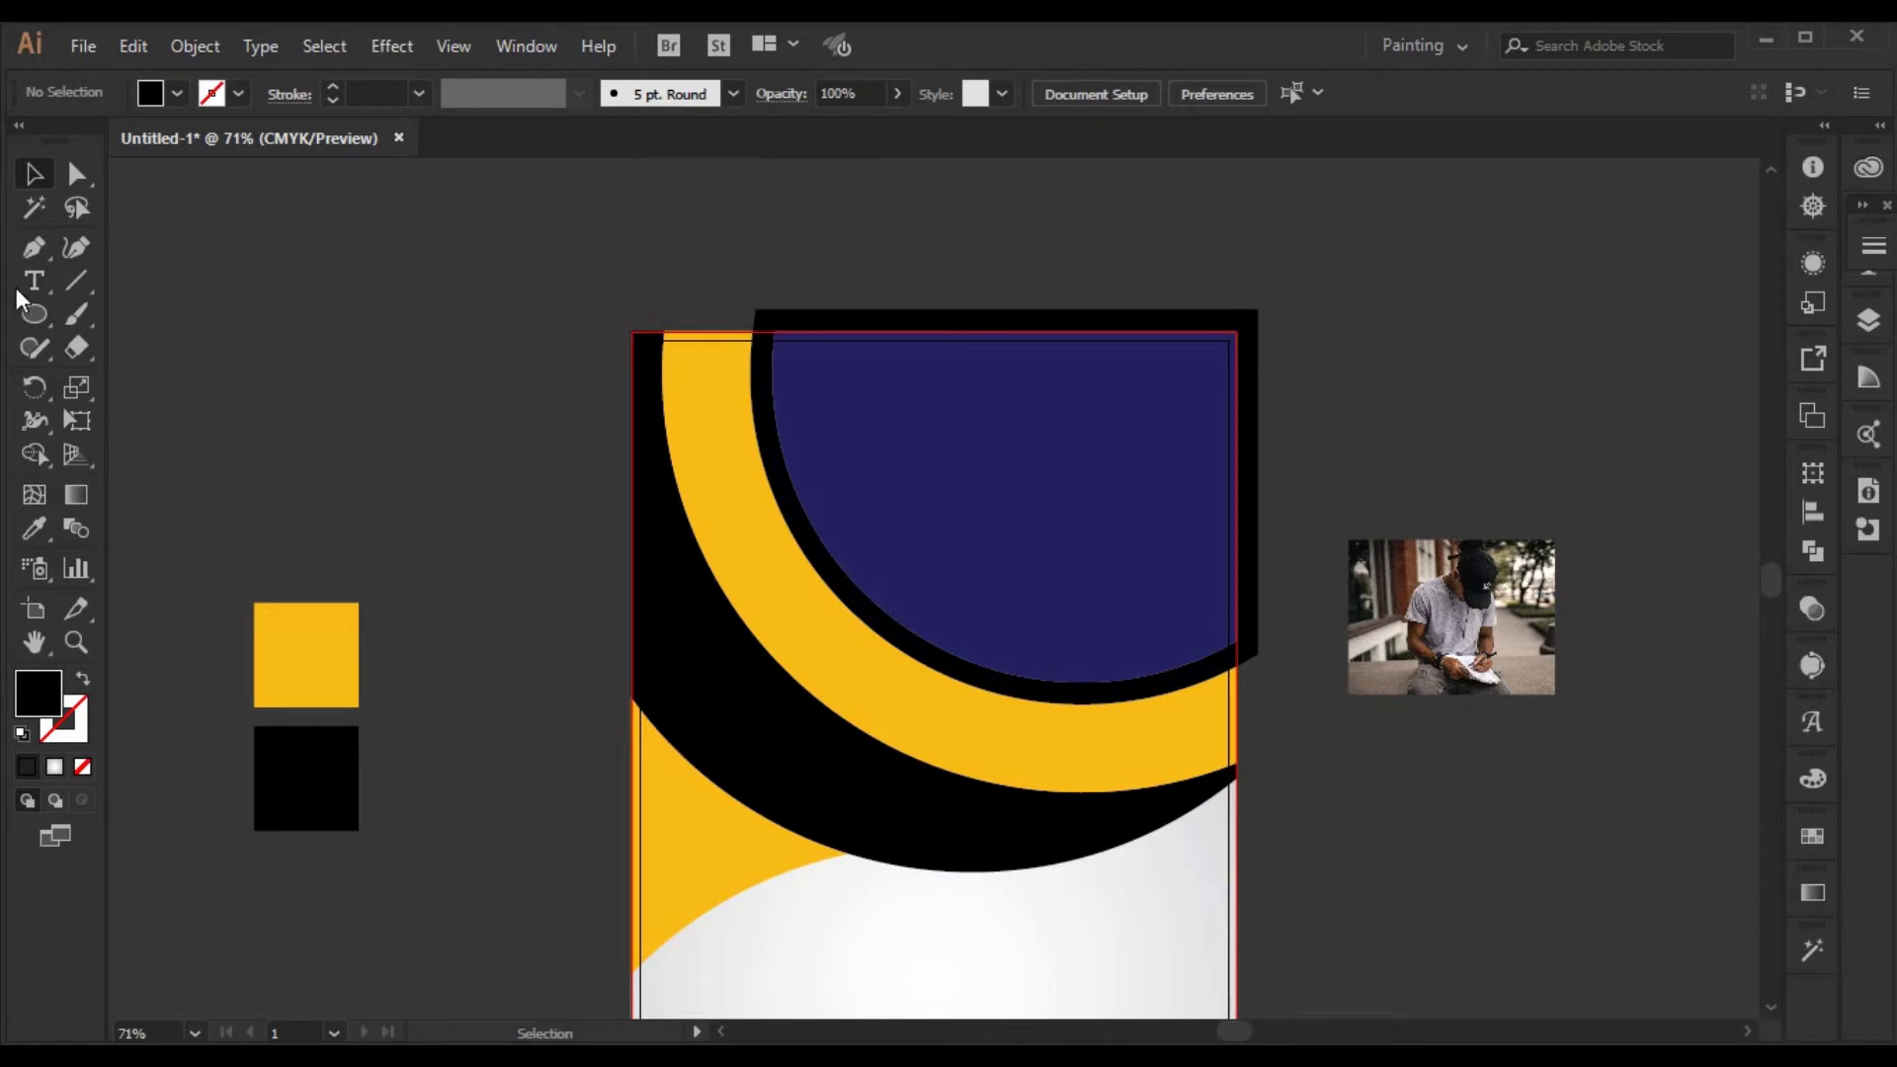
- Draw two straight cutting lines, one along the page's top edge and one along its right edge, both crossing the black border
click(77, 282)
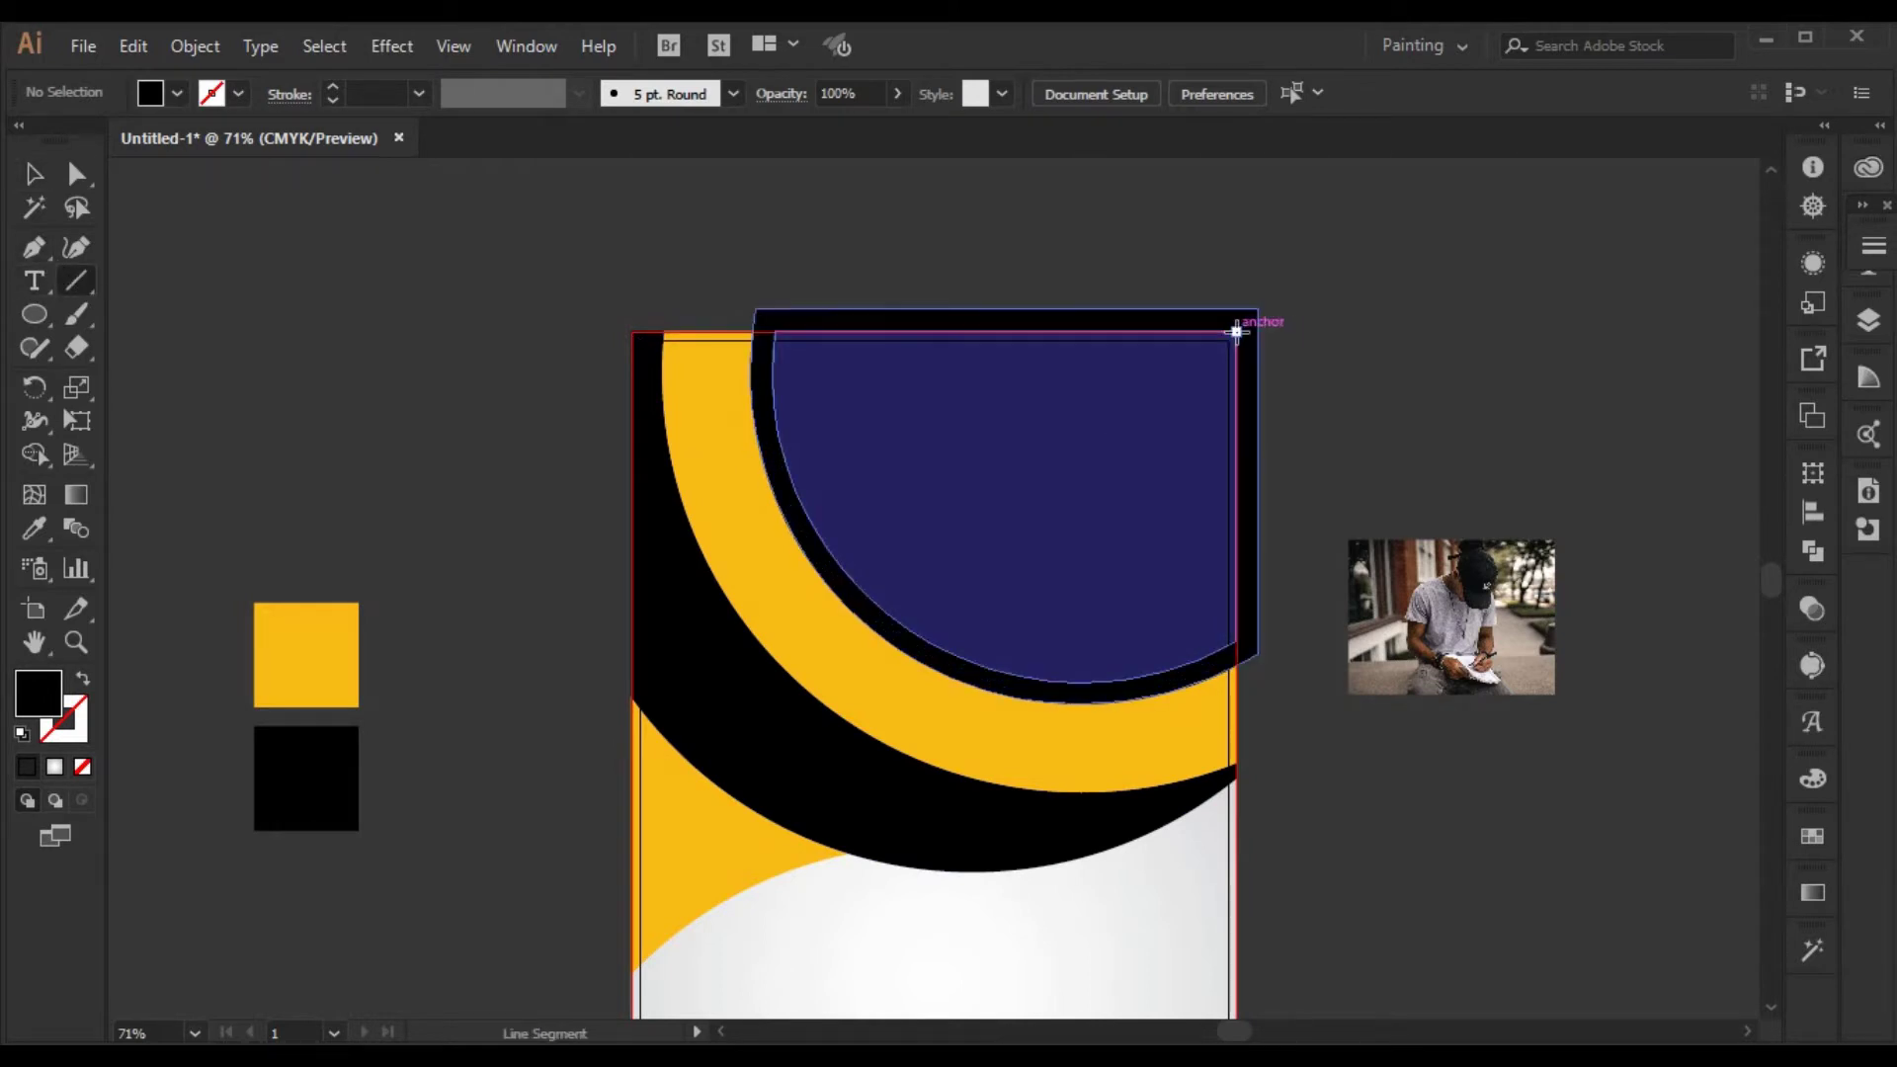
drag(1236, 332, 495, 331)
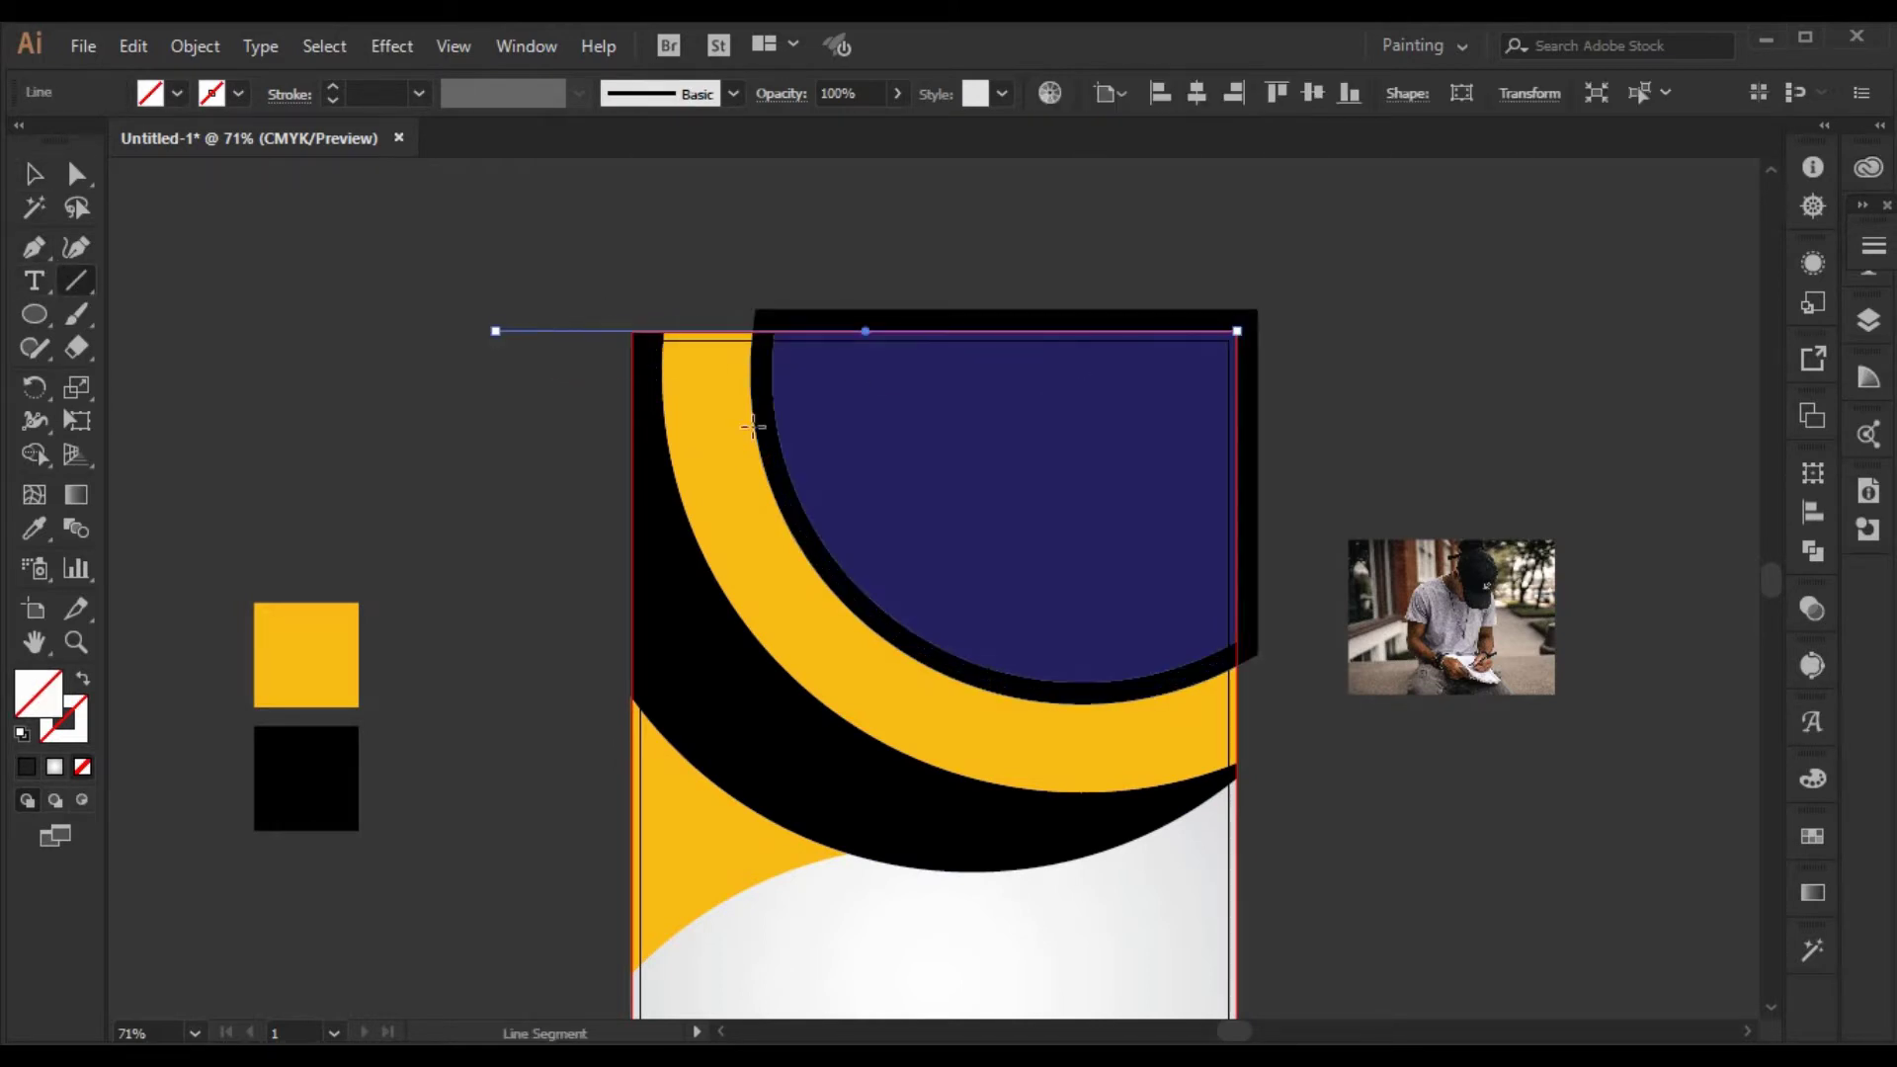
click(1326, 366)
click(1015, 622)
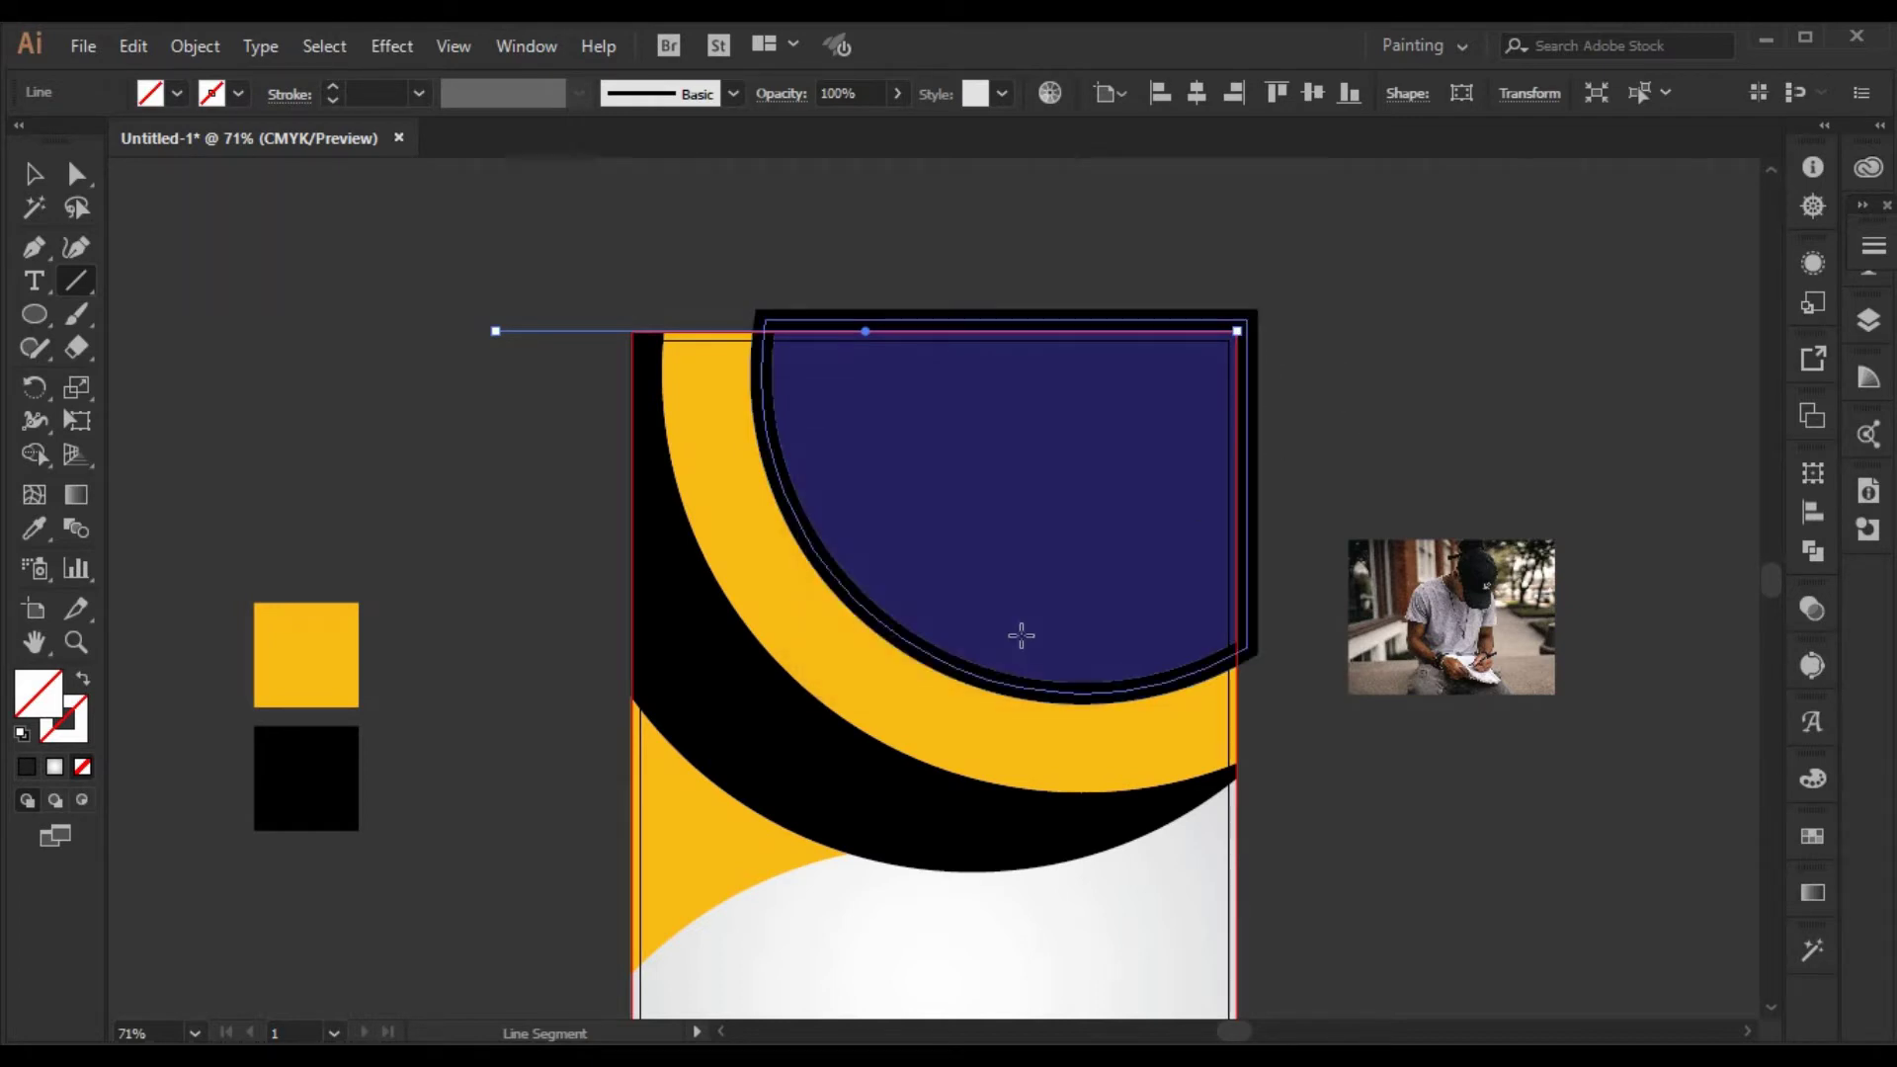
key(v)
click(1479, 430)
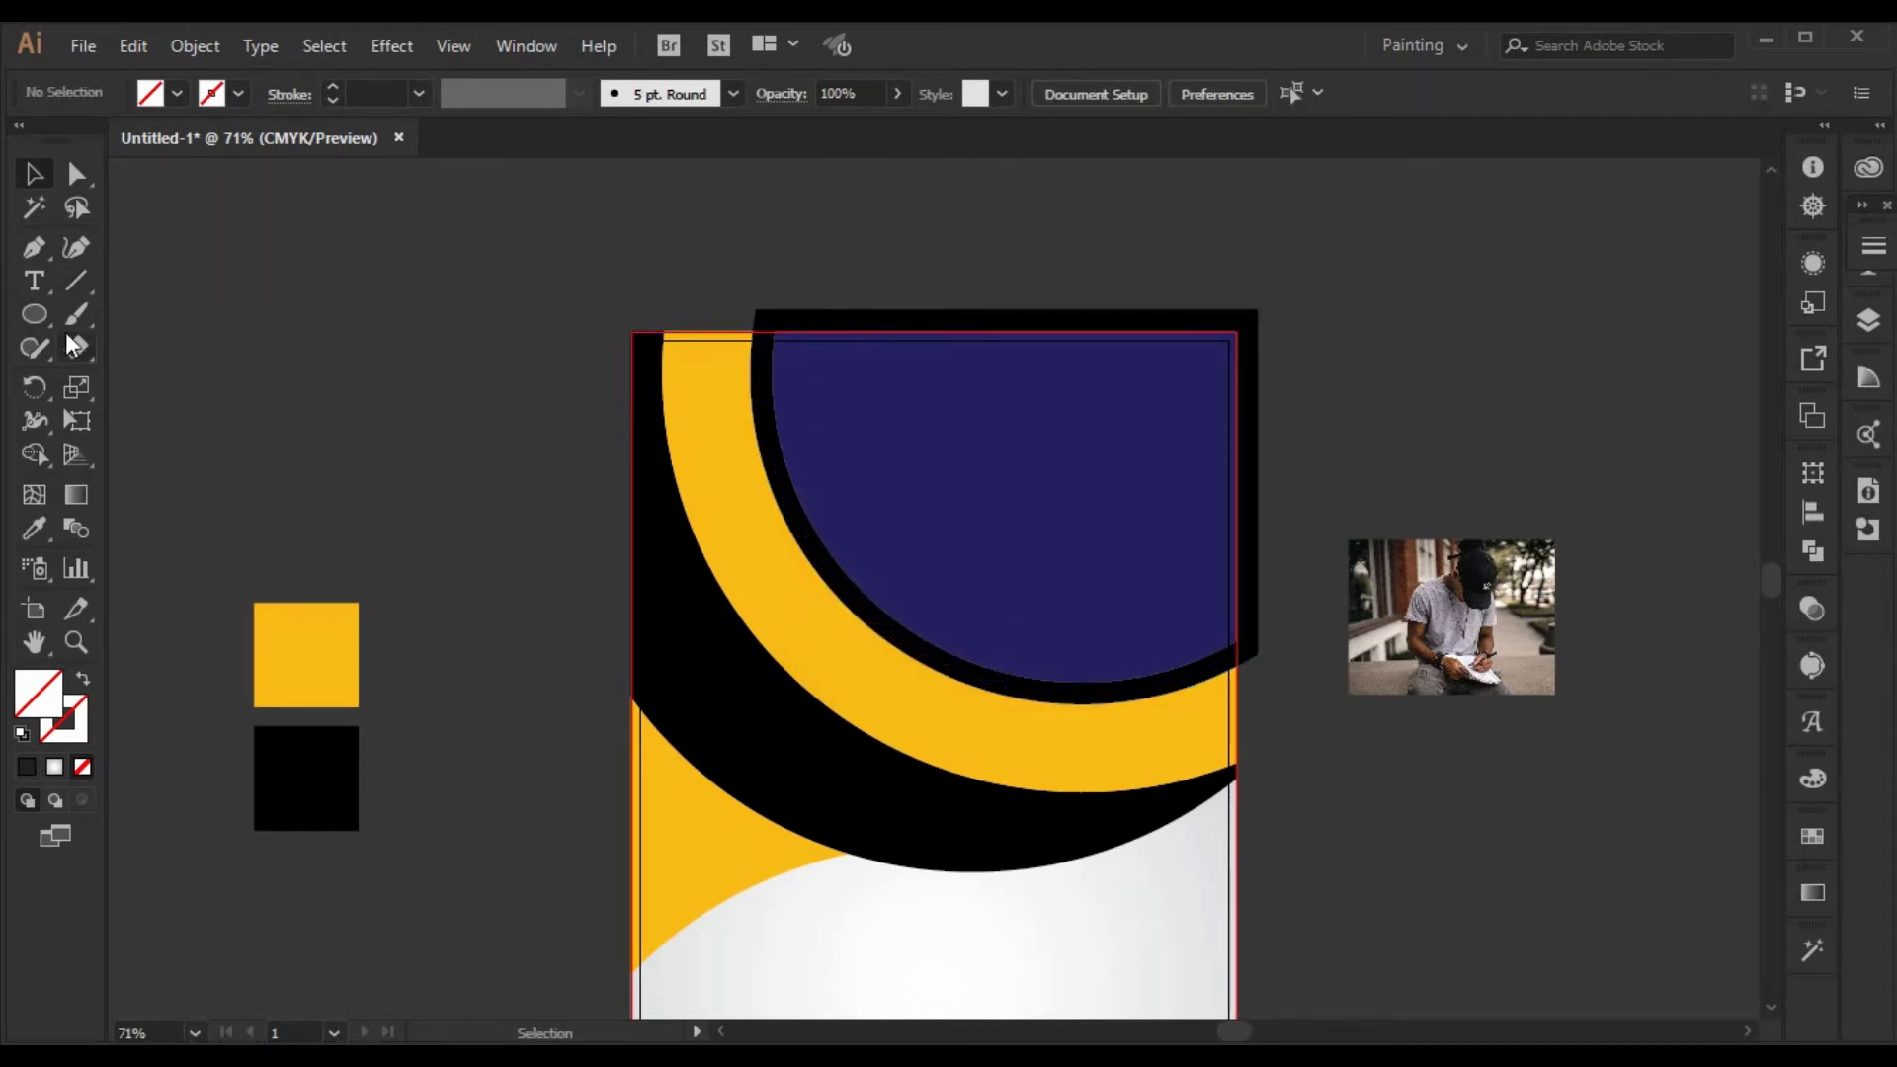
click(76, 280)
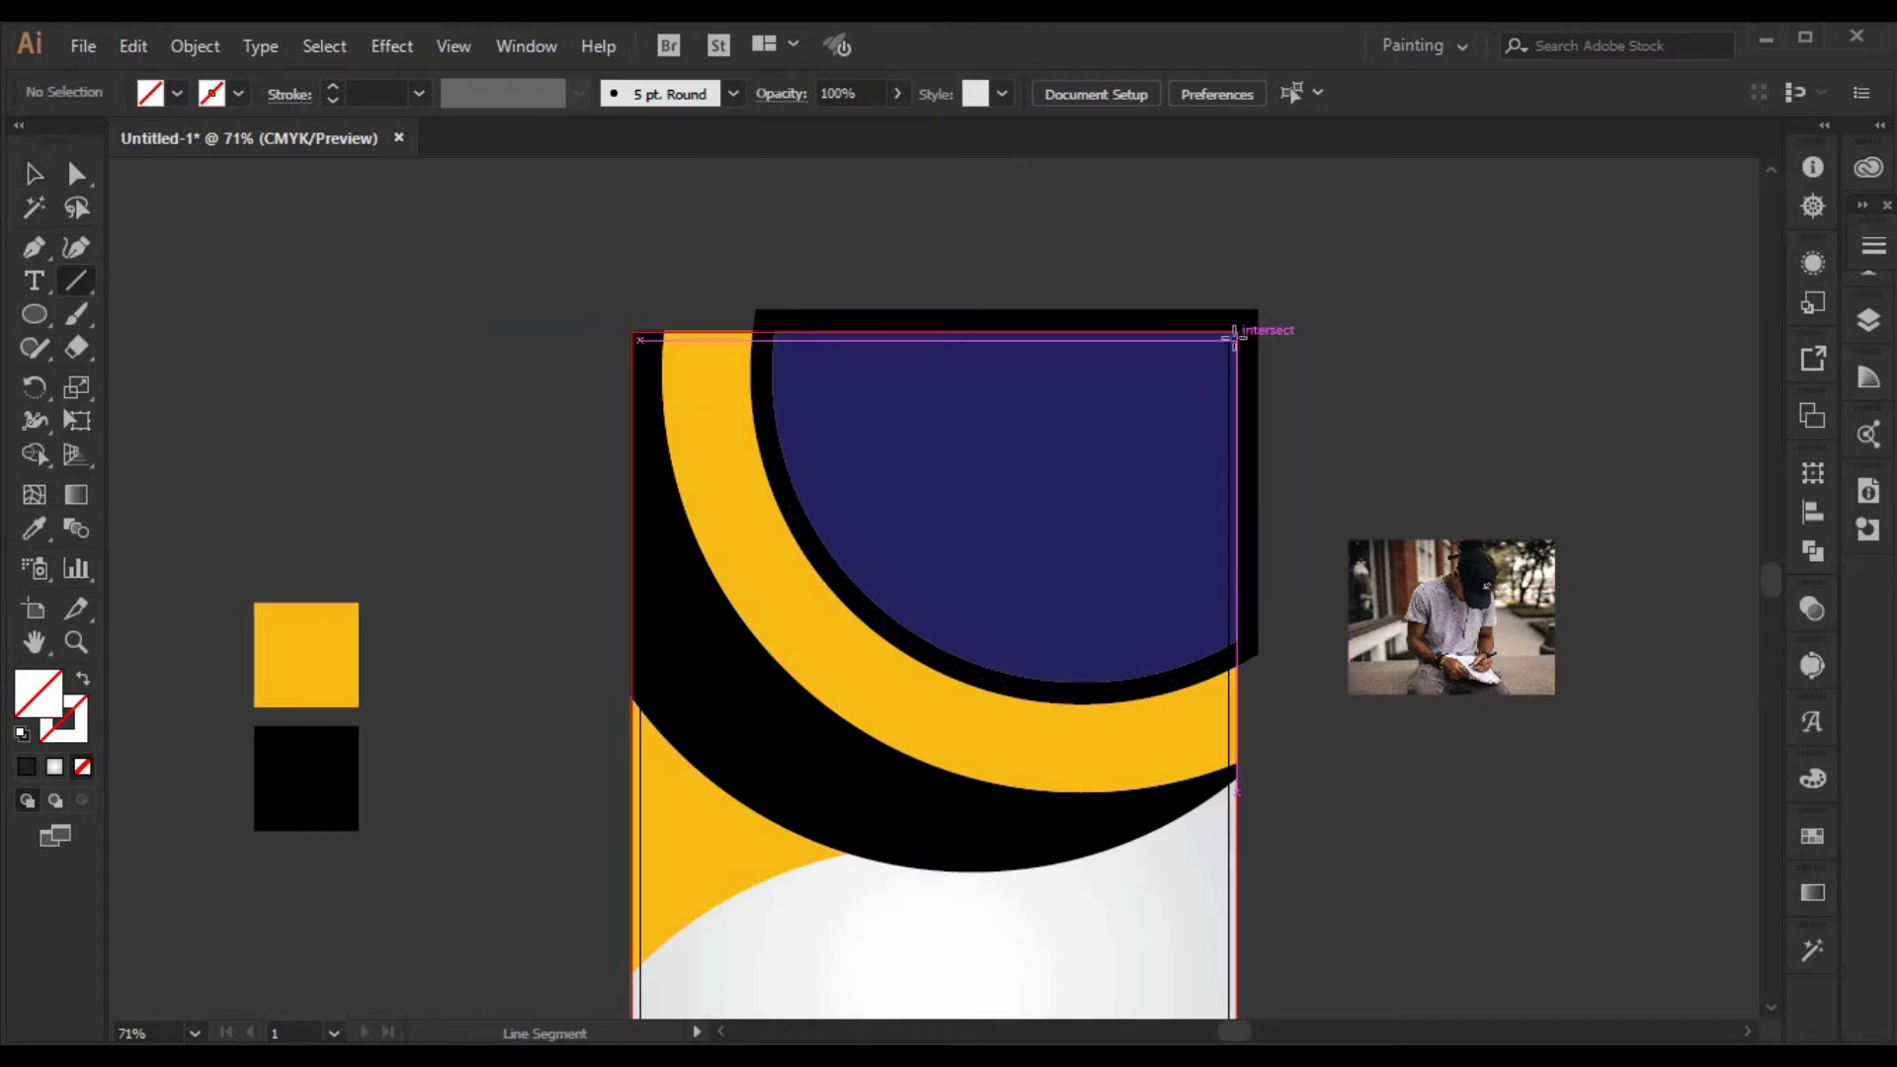
mouse_move(1285, 348)
mouse_down()
mouse_move(1285, 687)
mouse_move(1237, 929)
mouse_up()
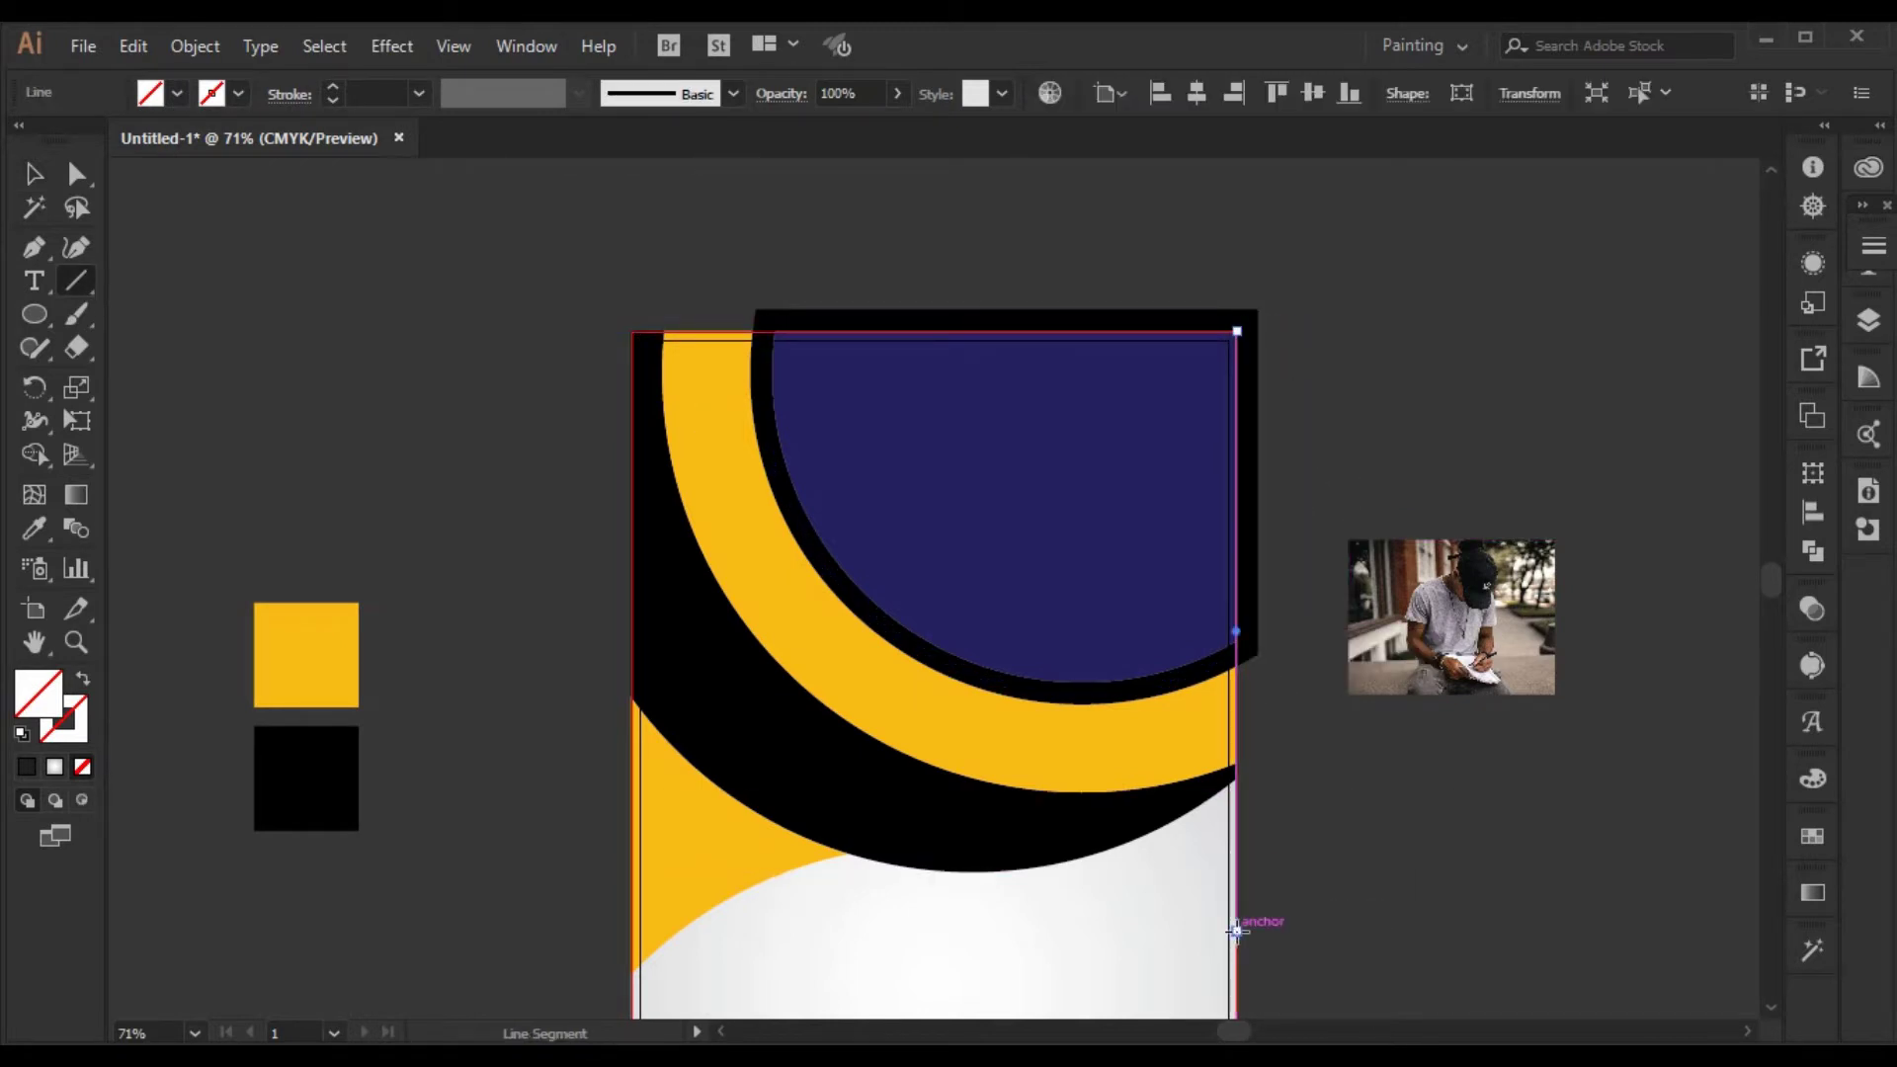
- Trim the parts of the navy shape and its black border outside the page along both lines with Shape Builder
click(29, 180)
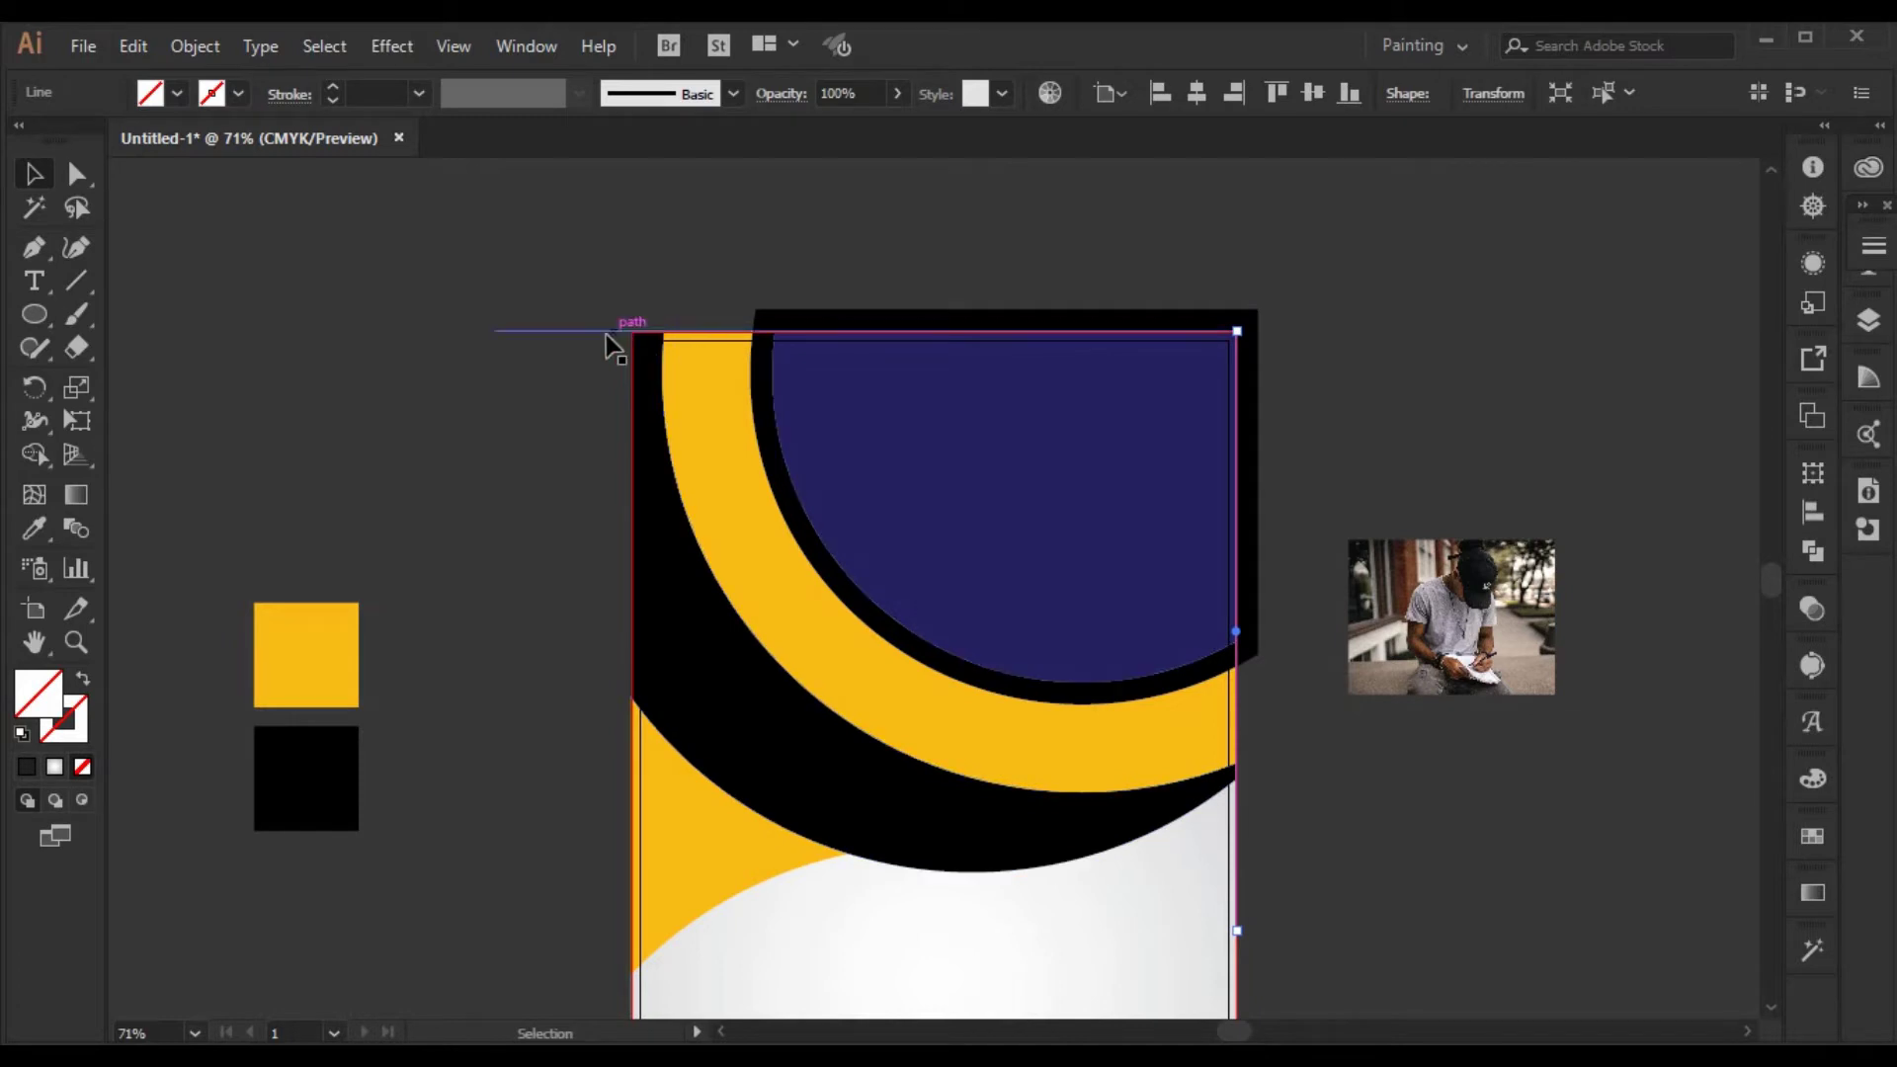
shift+click(1065, 481)
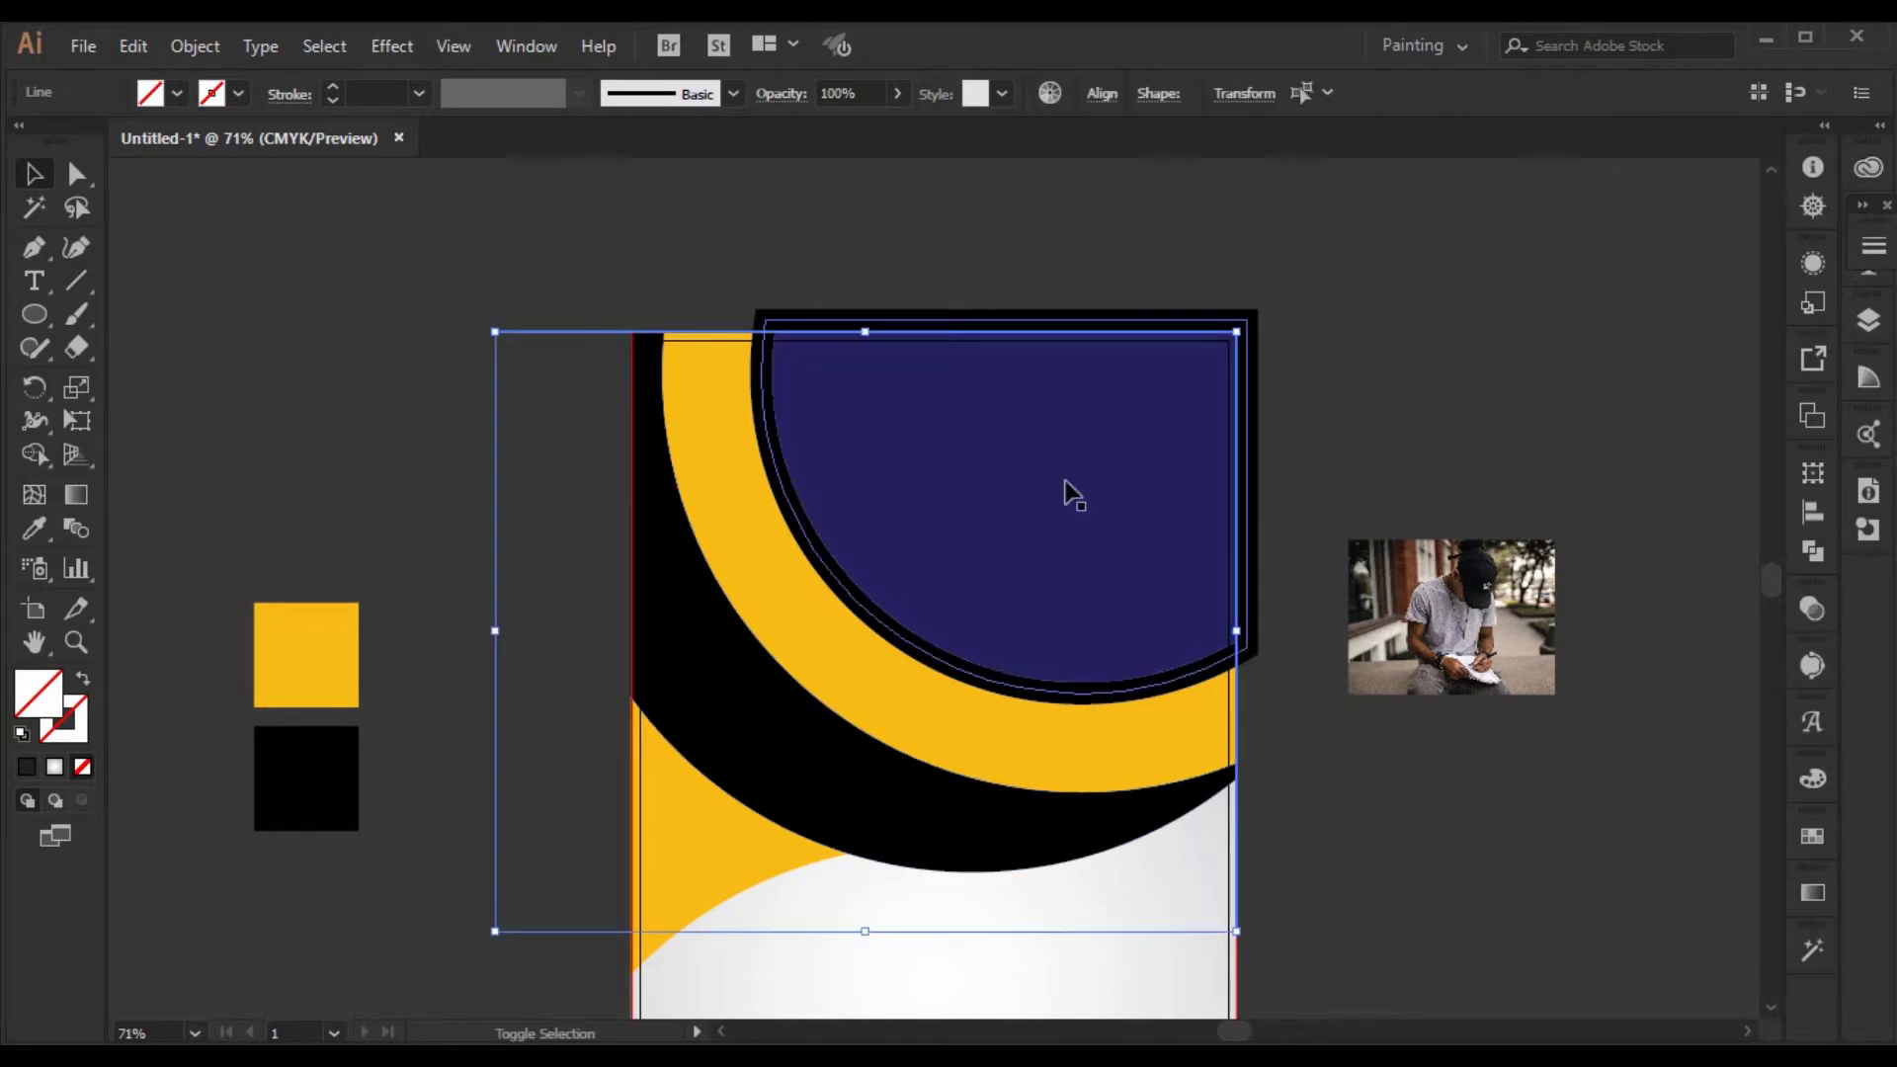
shift+click(1248, 550)
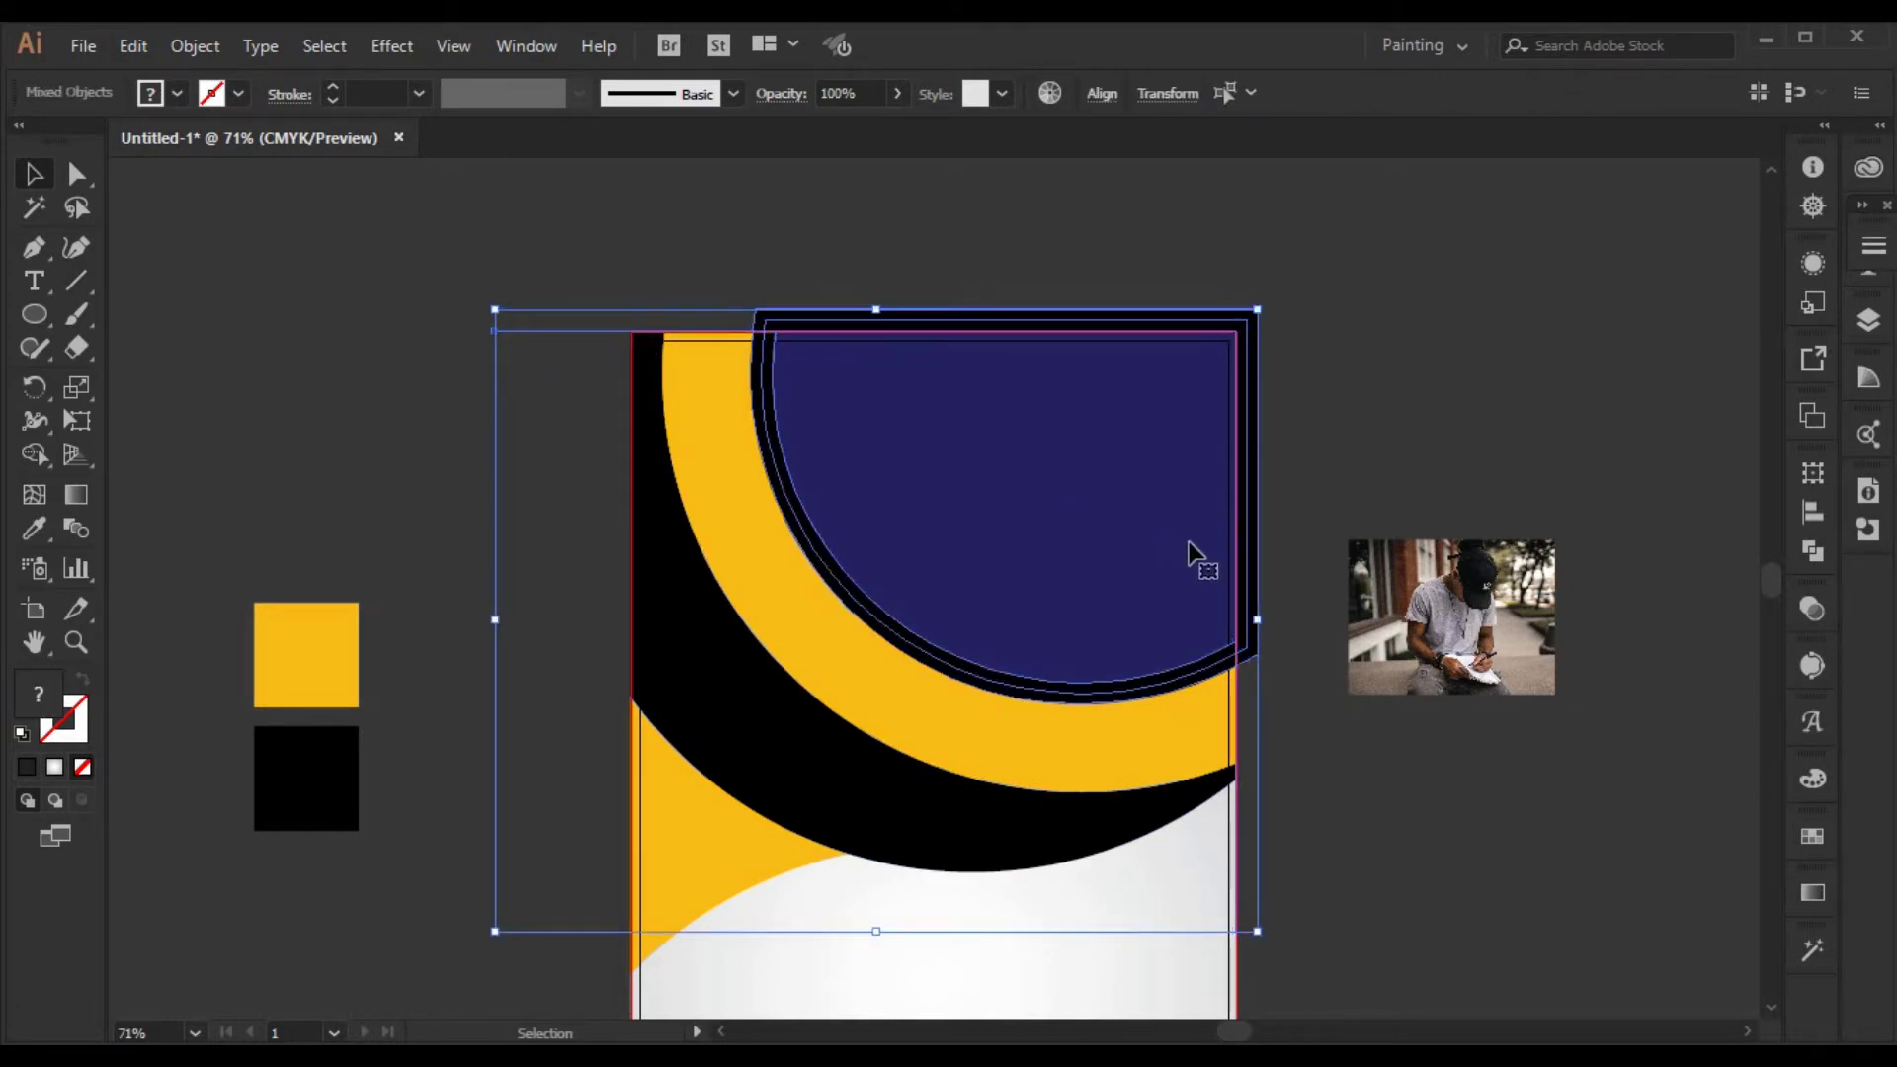
click(35, 455)
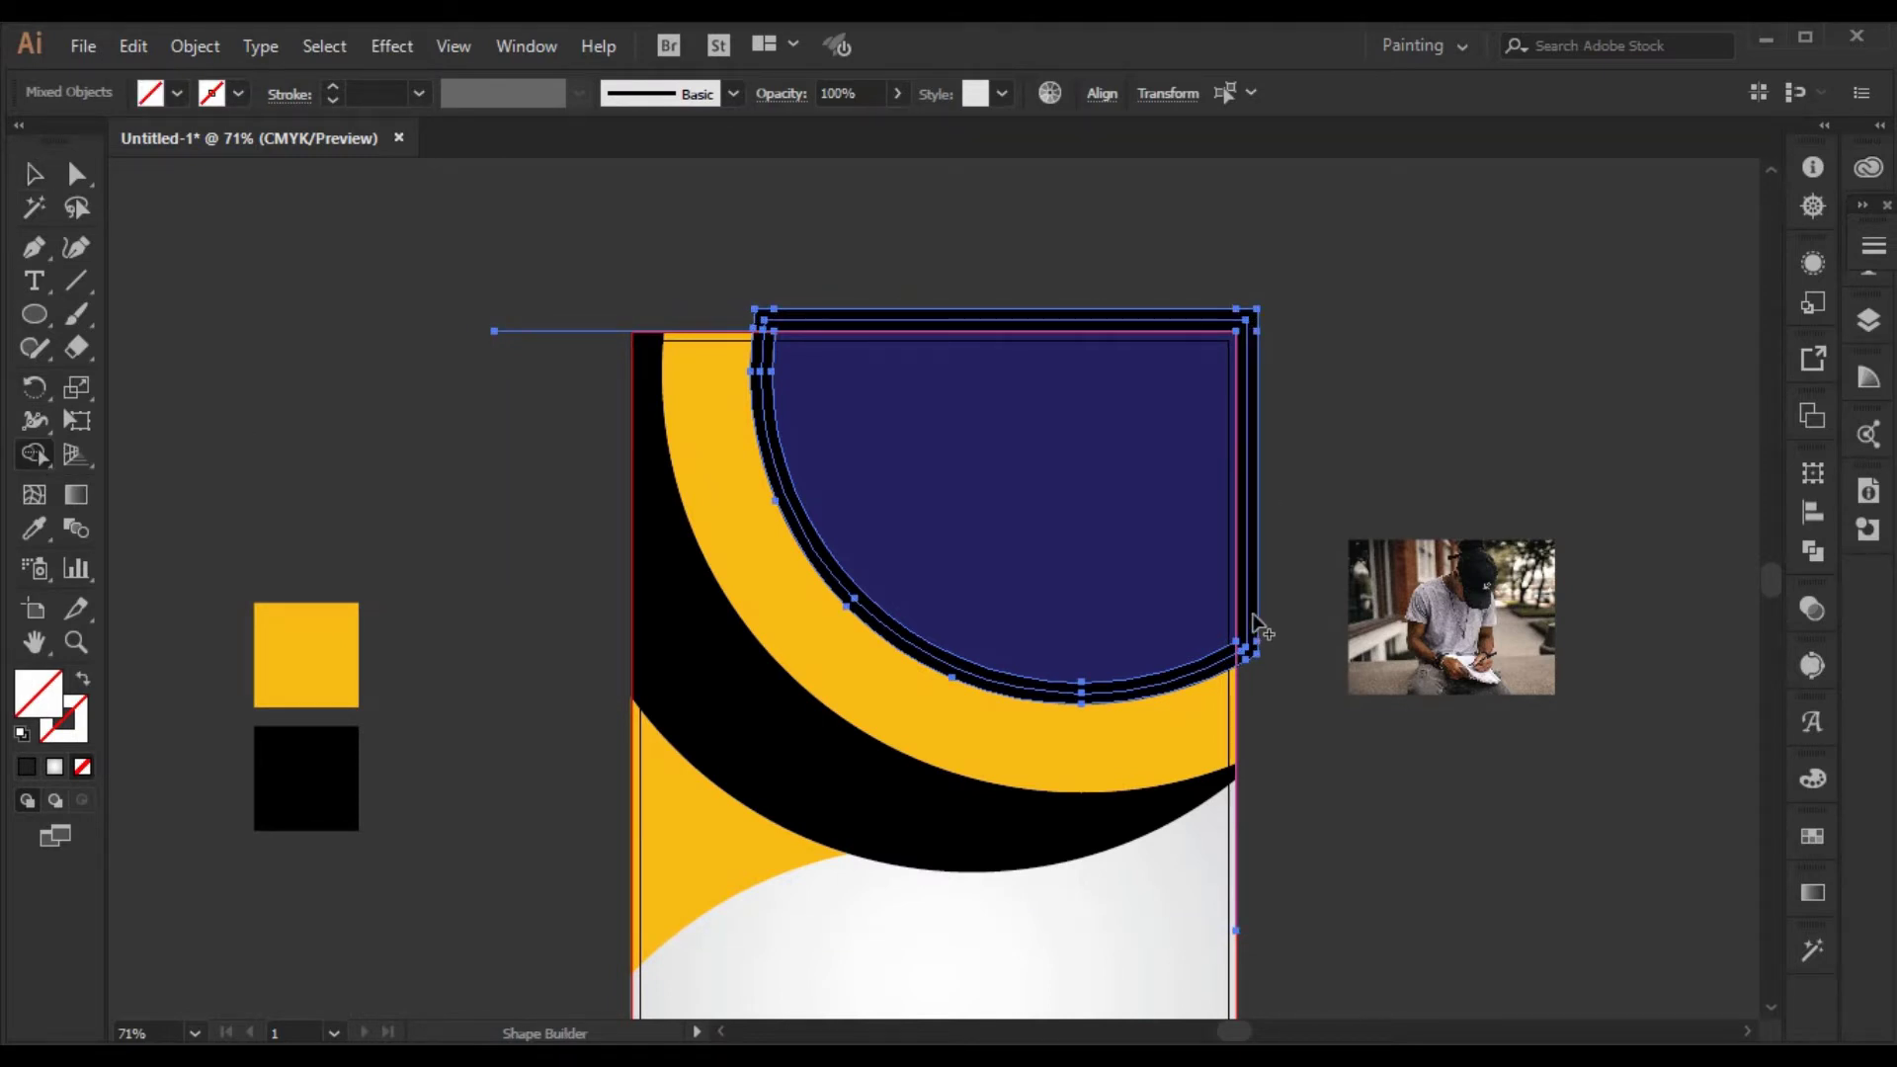
drag(1250, 605, 1239, 597)
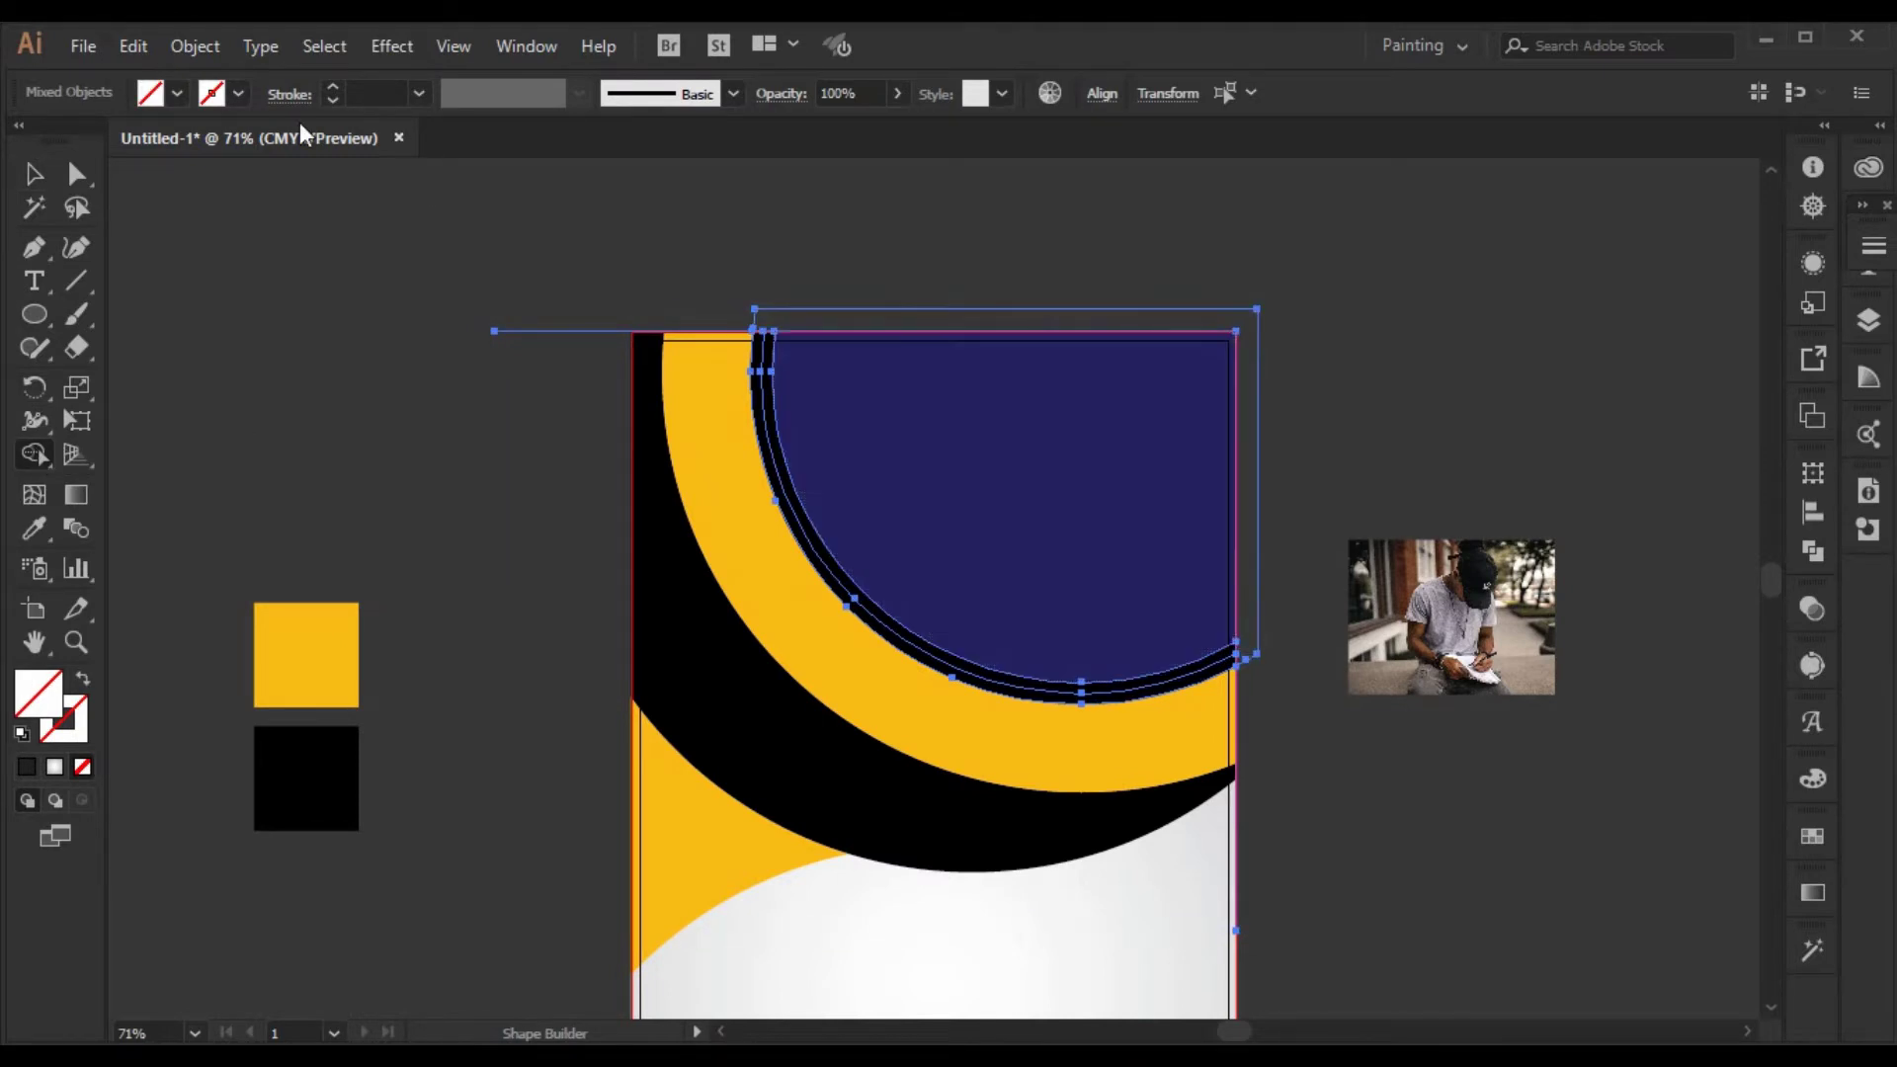
- Delete the leftover cutting lines and empty outline while keeping the navy shape and its curved black border
click(22, 182)
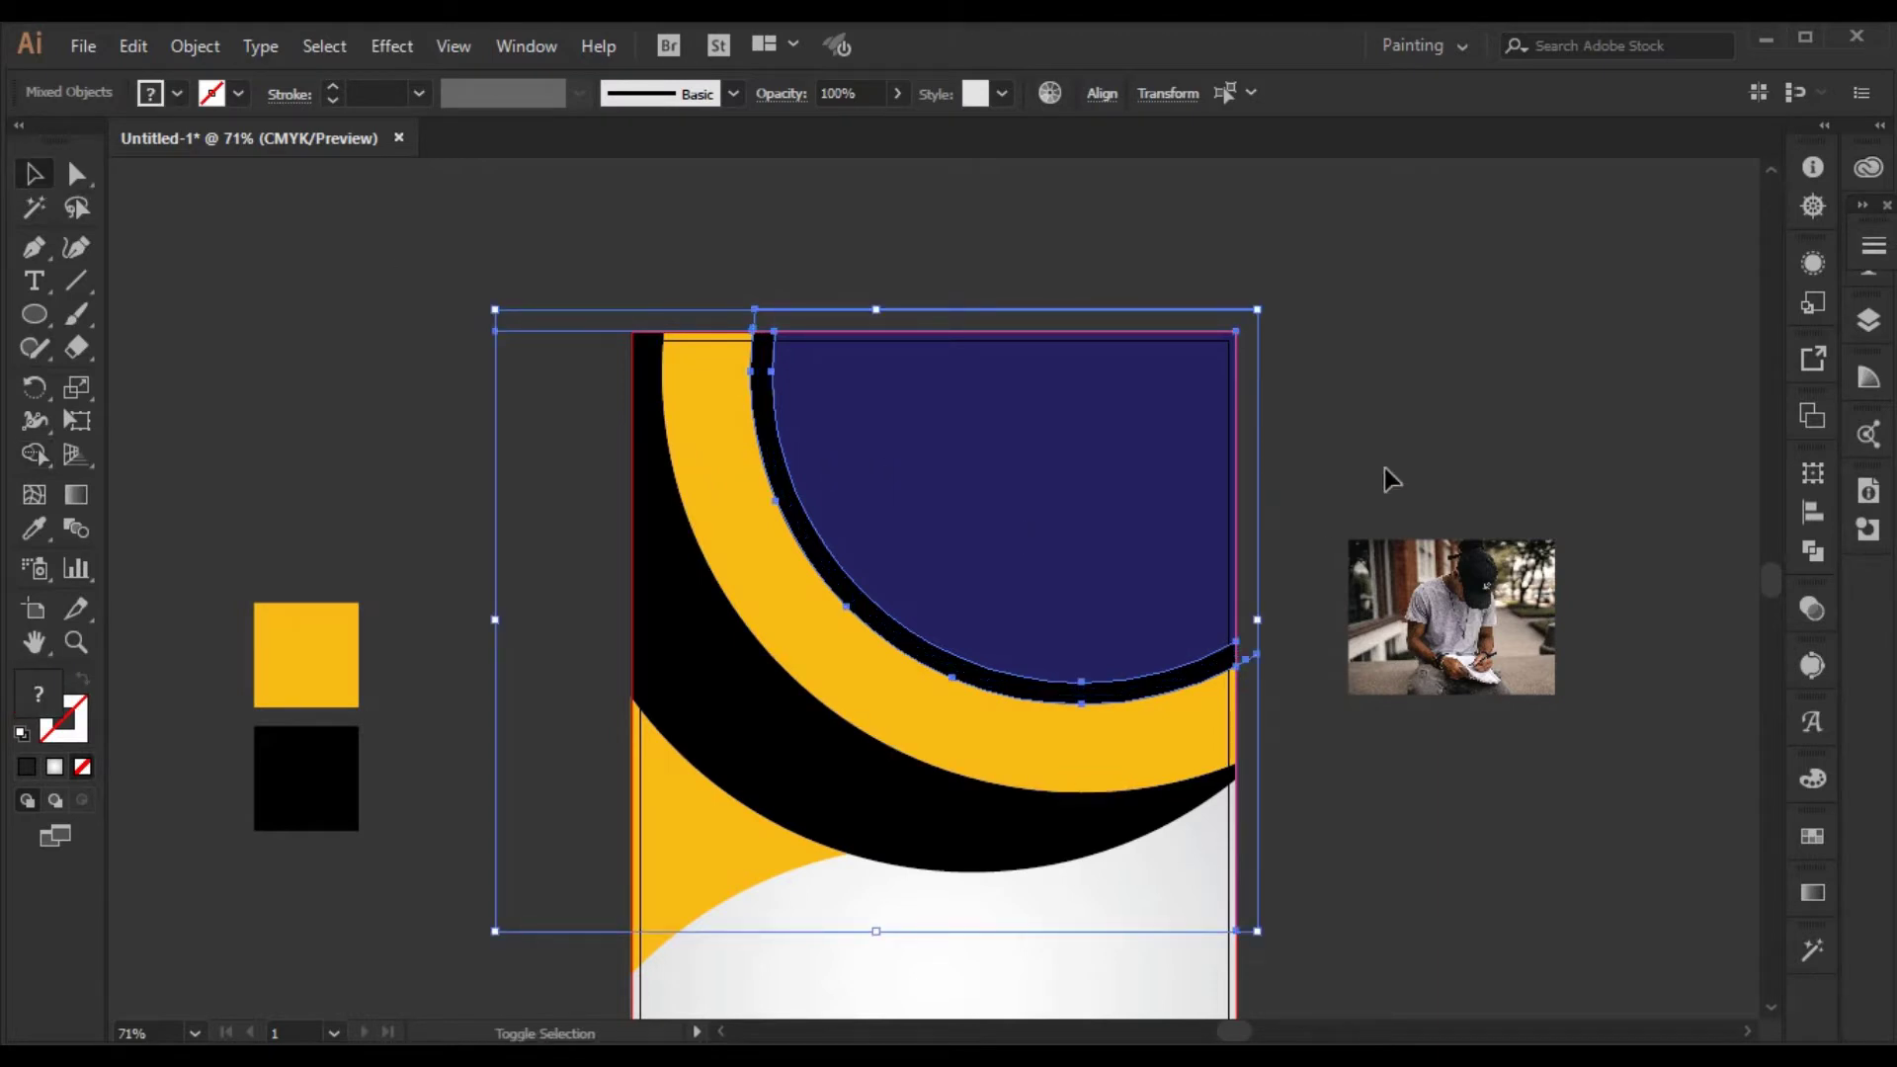
shift+click(809, 525)
shift+click(878, 526)
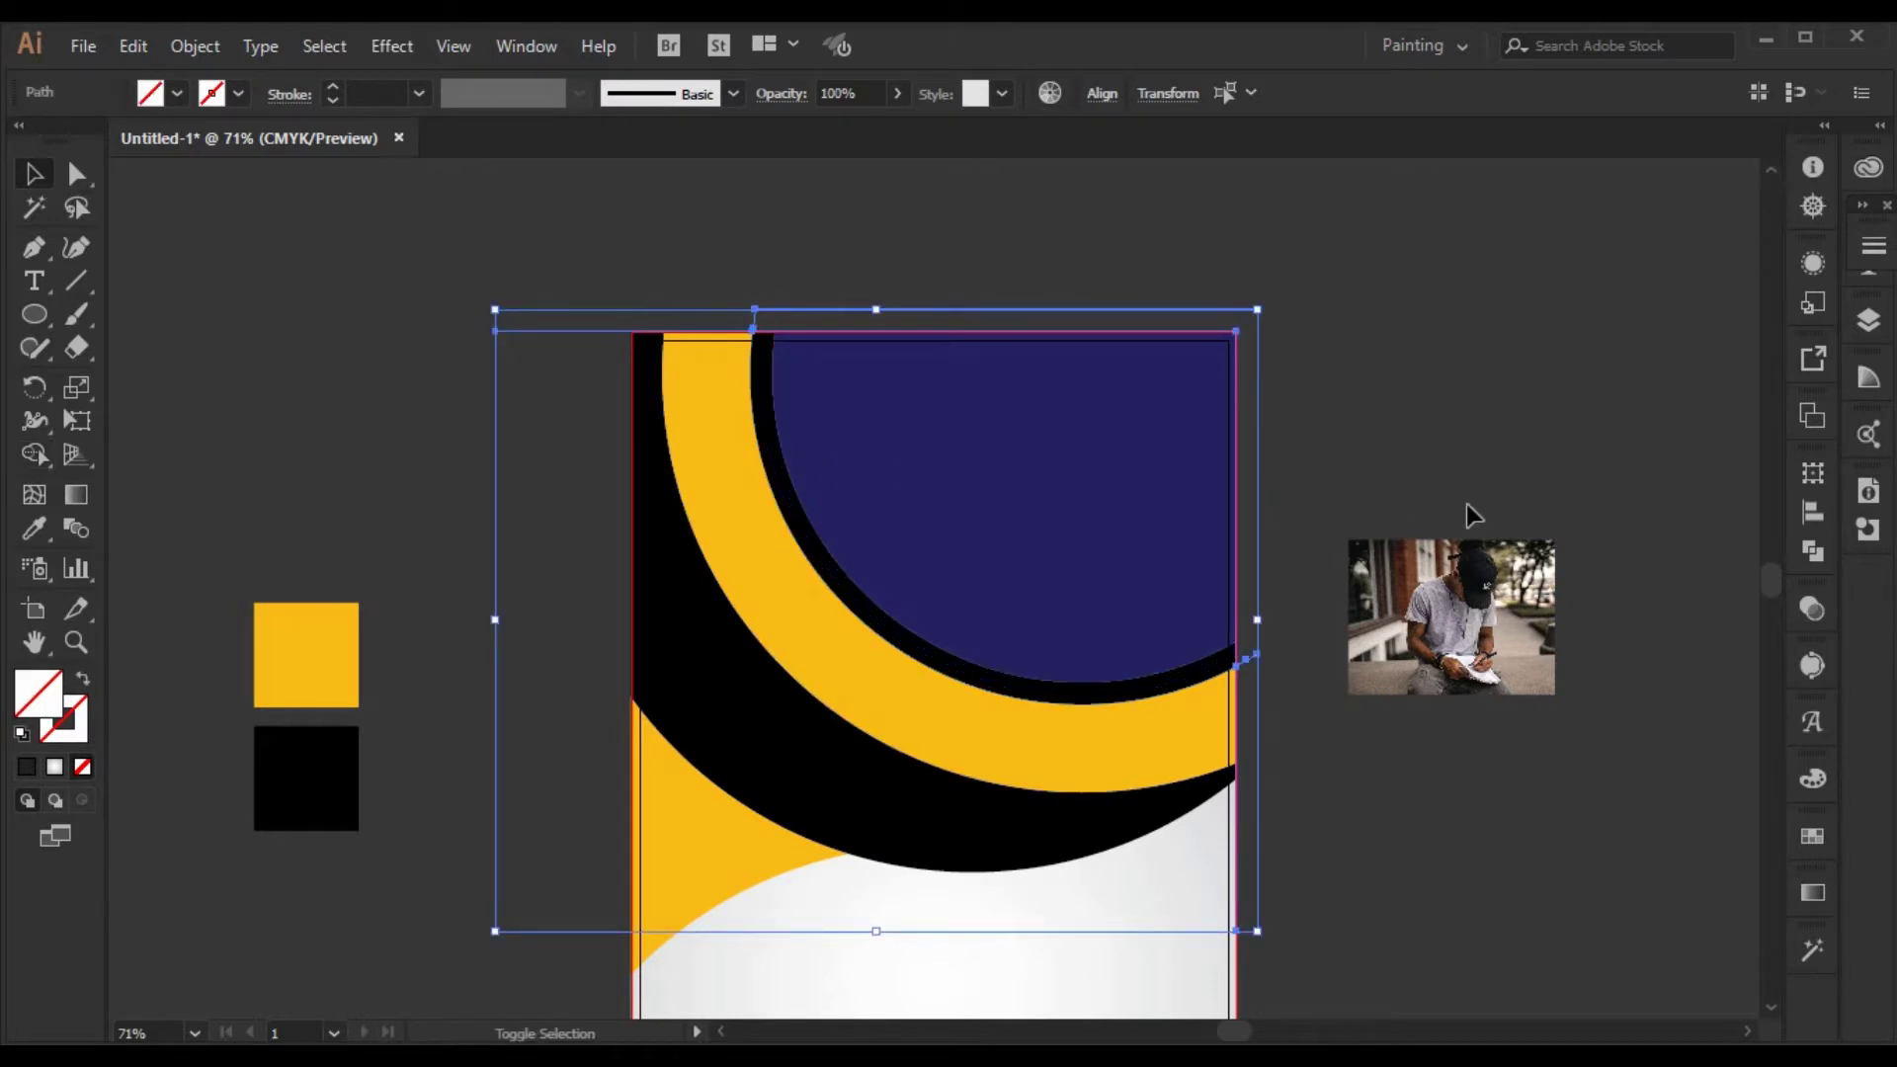
key(Delete)
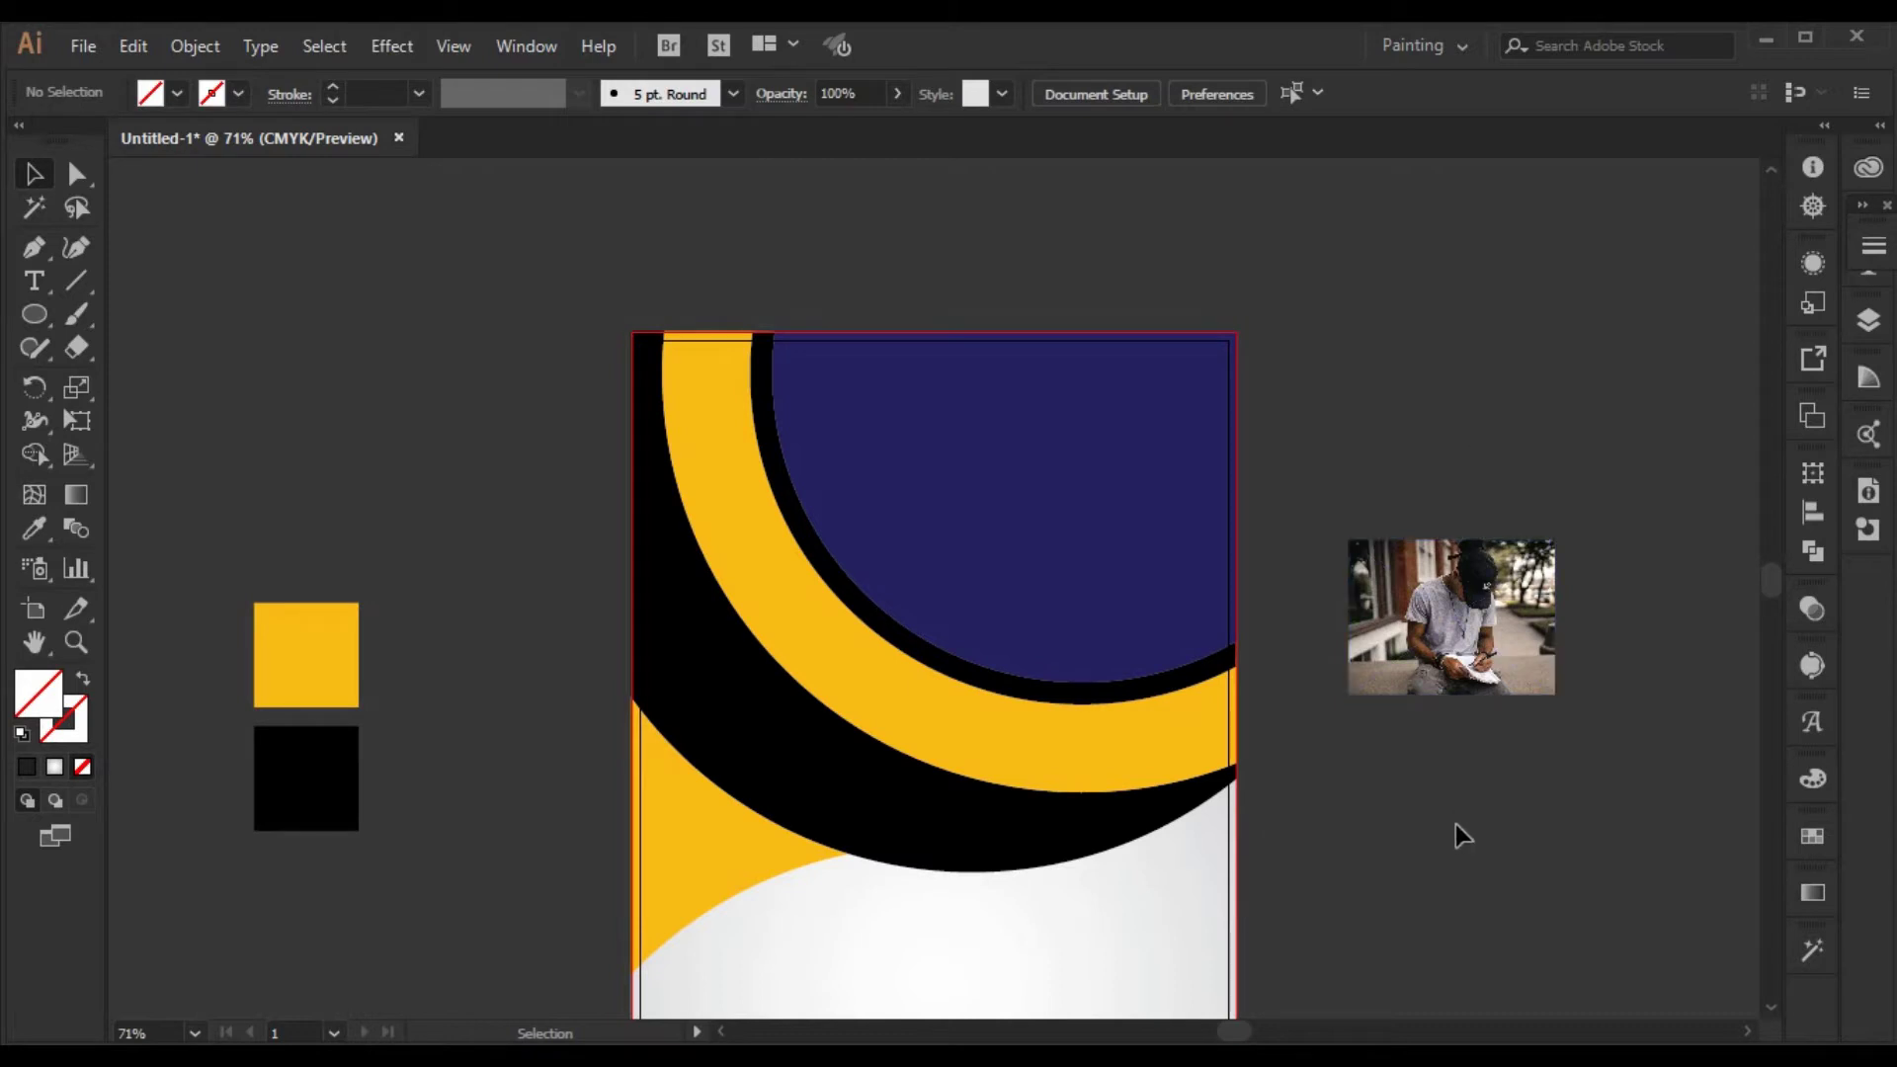
- Bring the navy shape to the front of the artwork
click(1059, 589)
right_click(1059, 589)
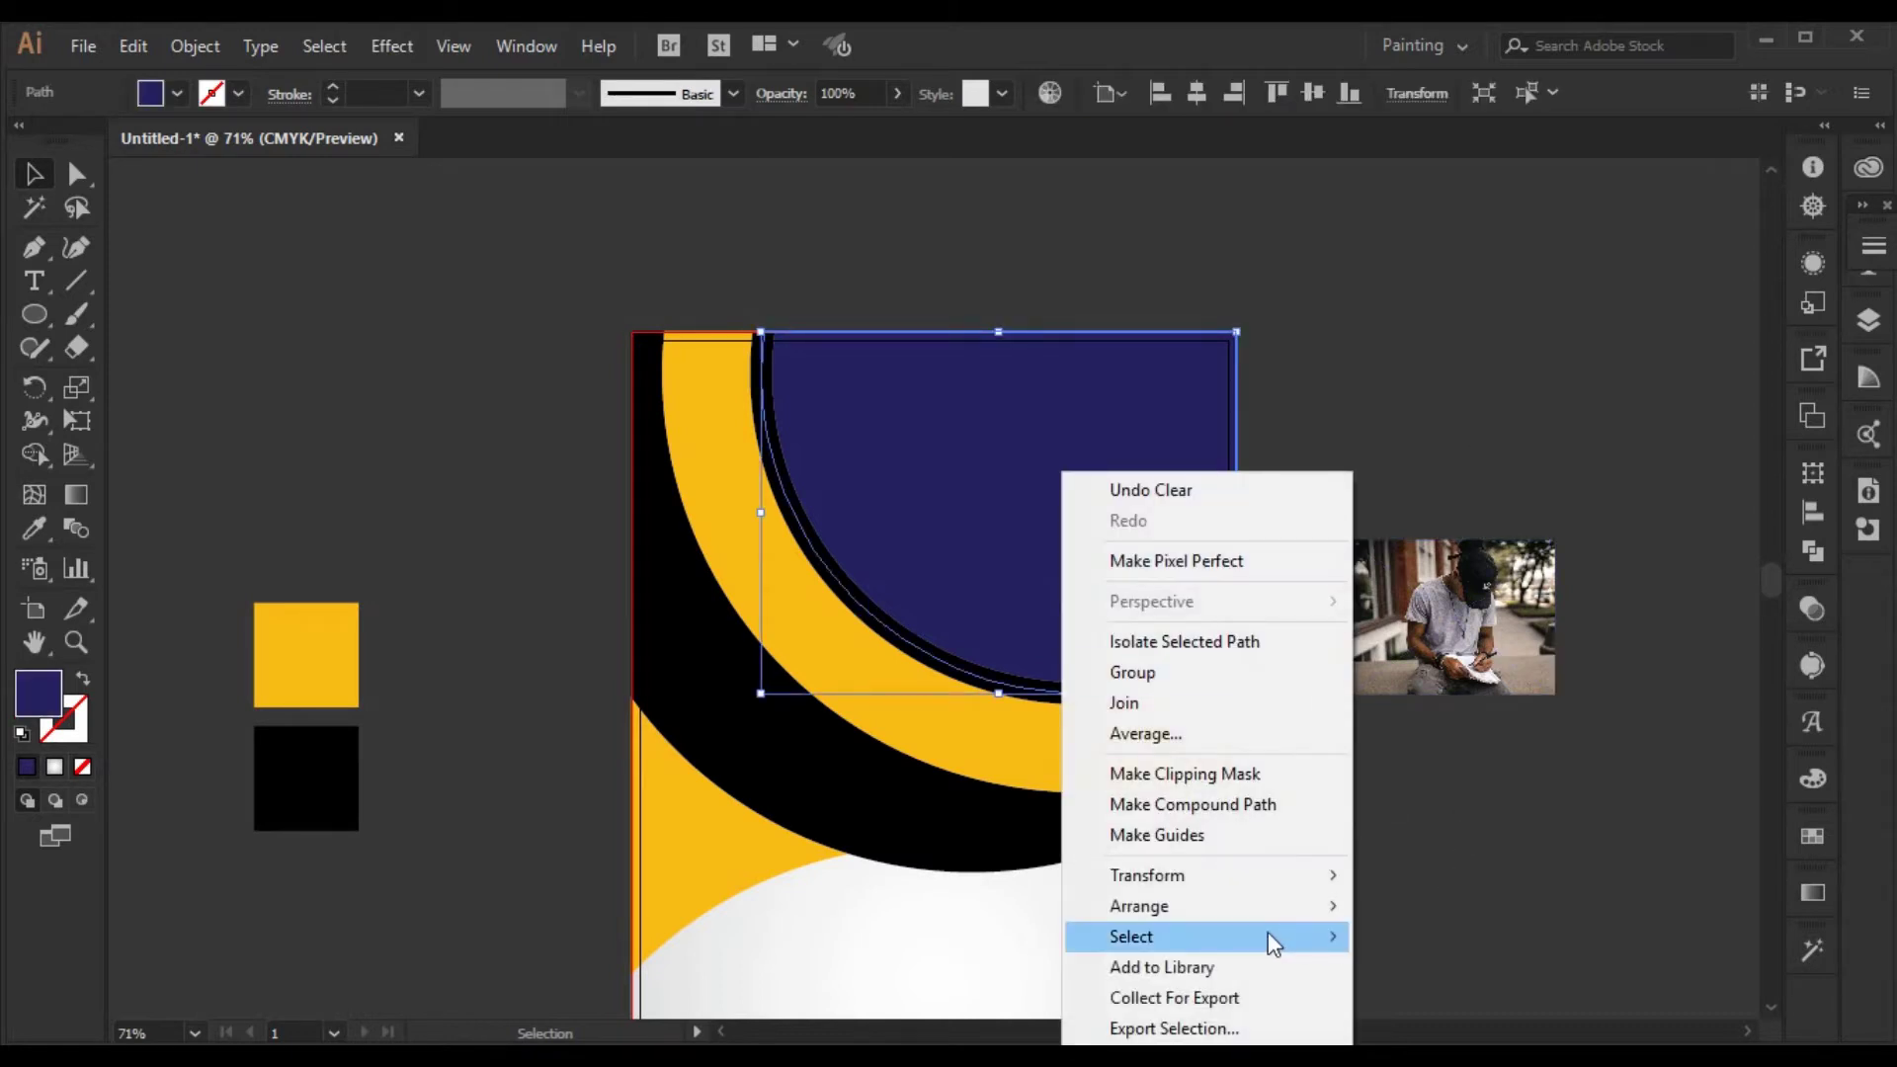
mouse_move(1284, 906)
click(1461, 904)
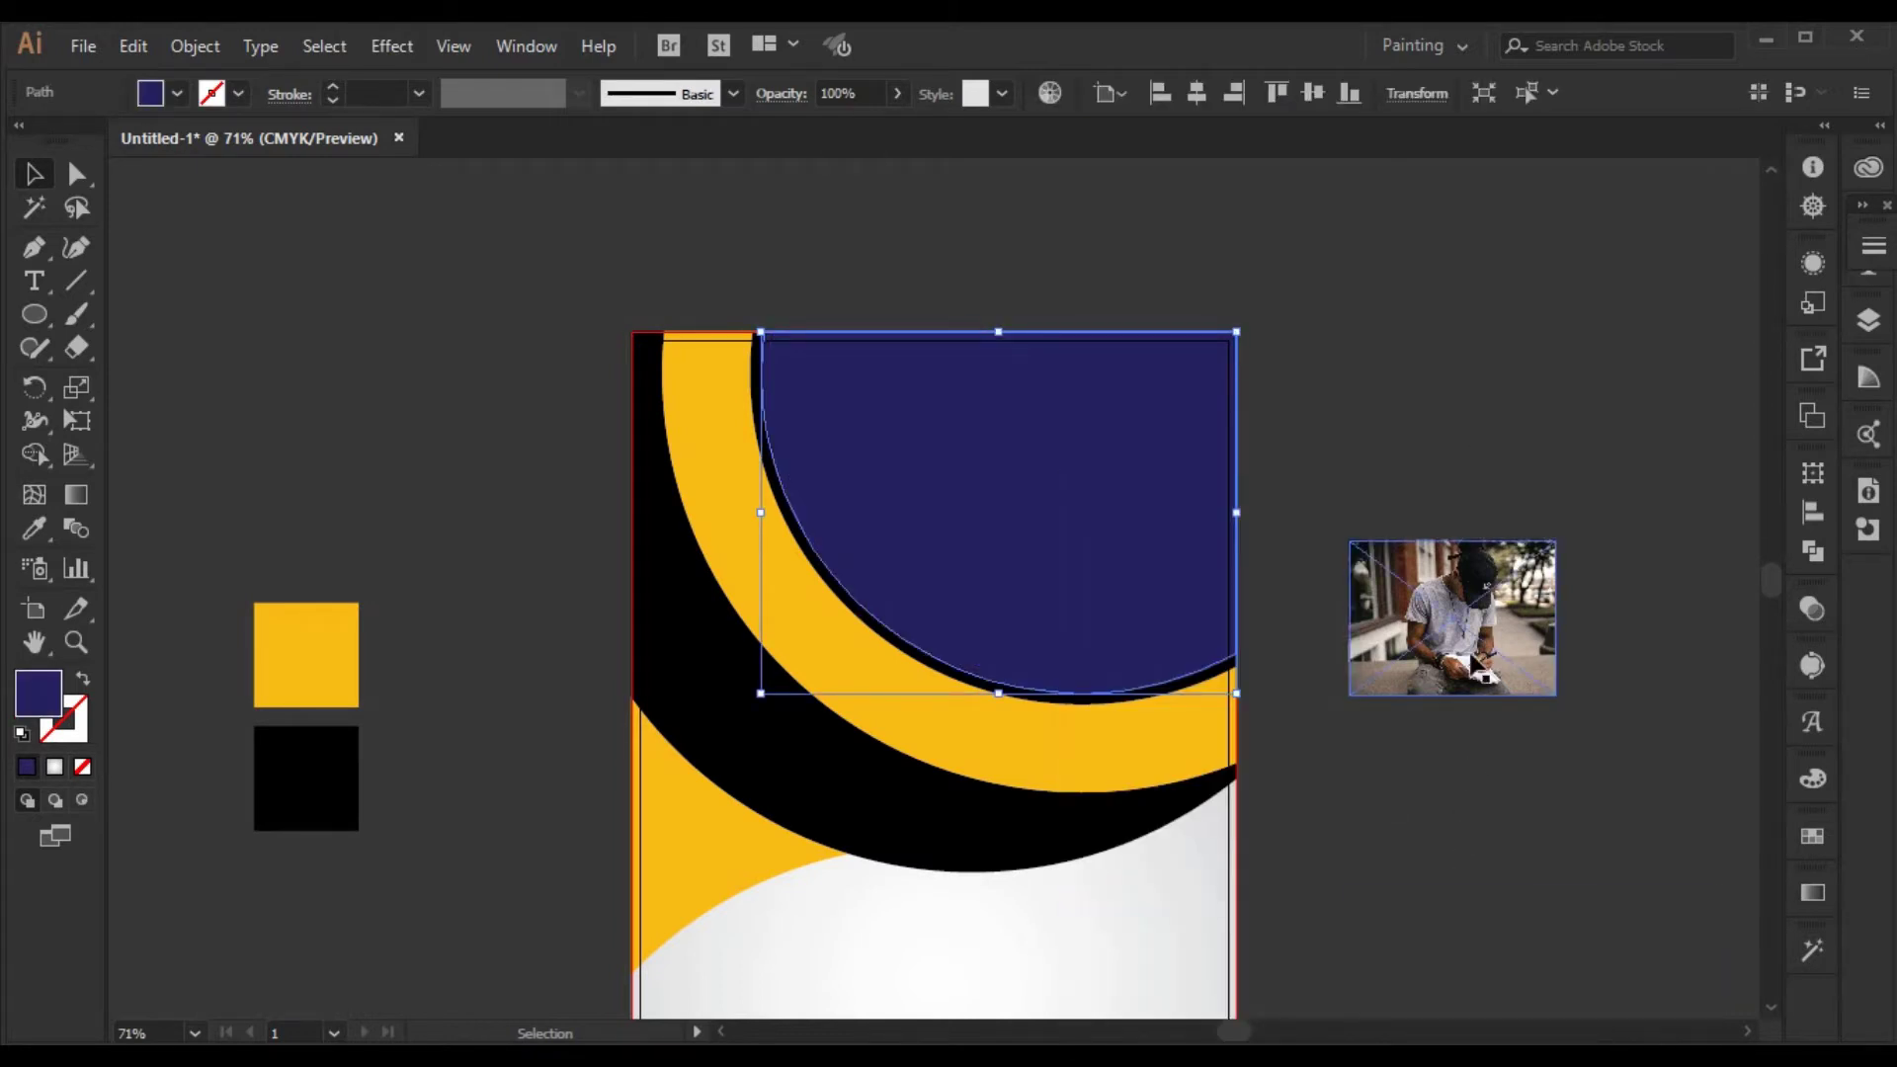
- Move the photo over the navy shape and mask it with that shape as a clipping mask
drag(1477, 667, 1084, 506)
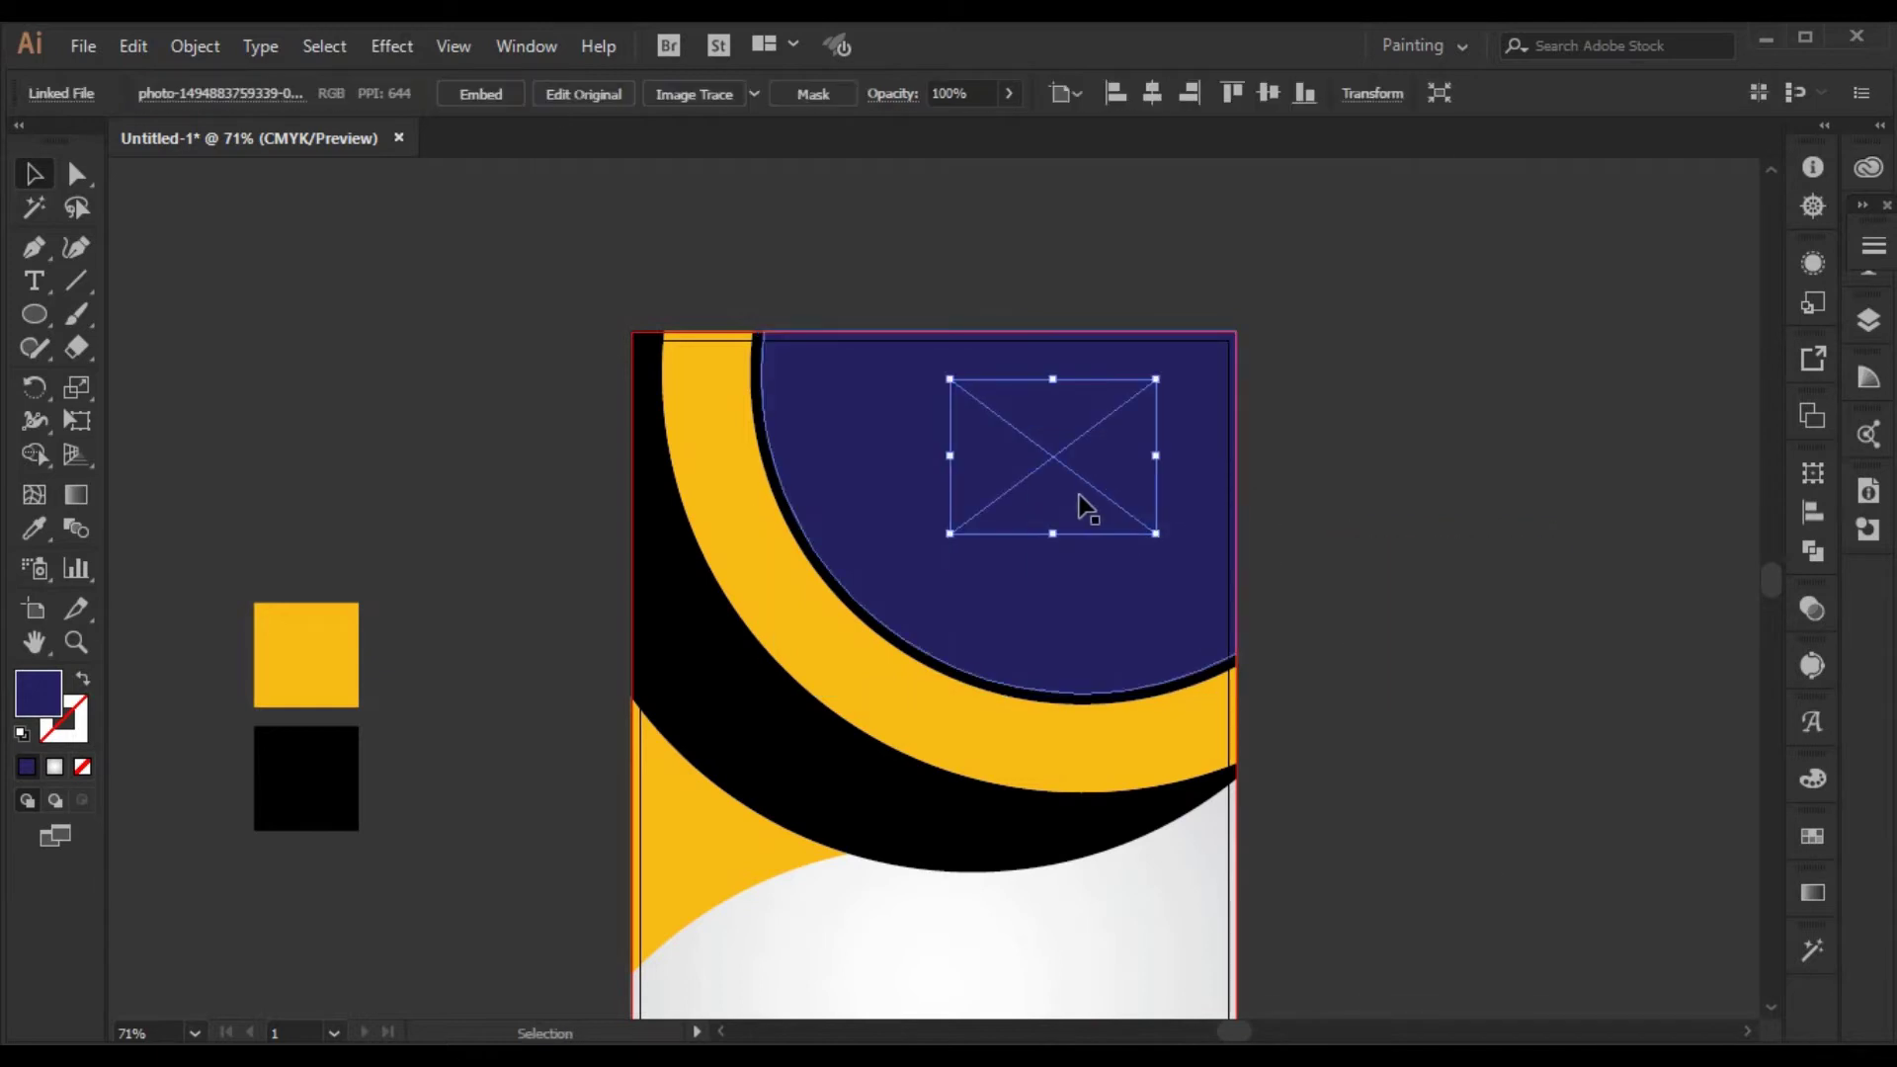
shift+click(1119, 581)
right_click(1117, 578)
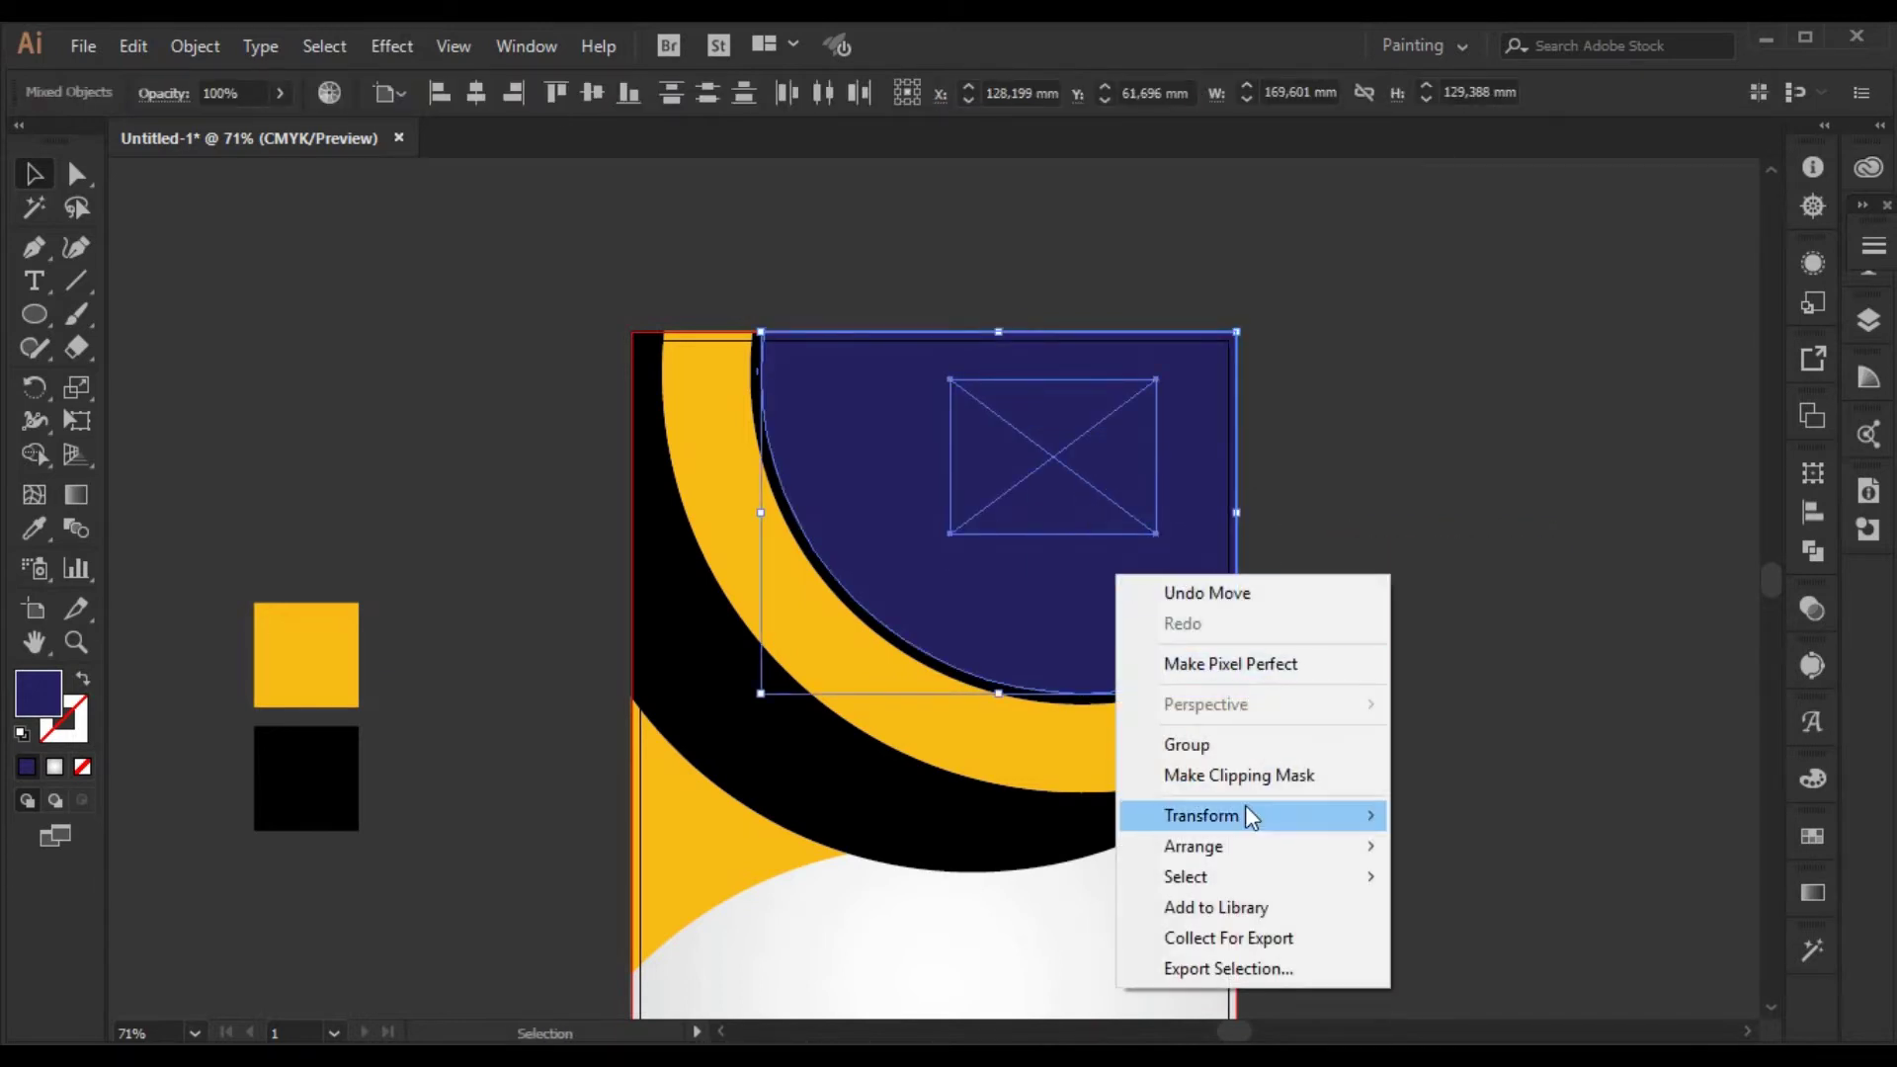
click(1233, 766)
- Enlarge and reposition the photo inside its clip group so it fills the curved area with the man's cap and torso in view
double_click(1097, 495)
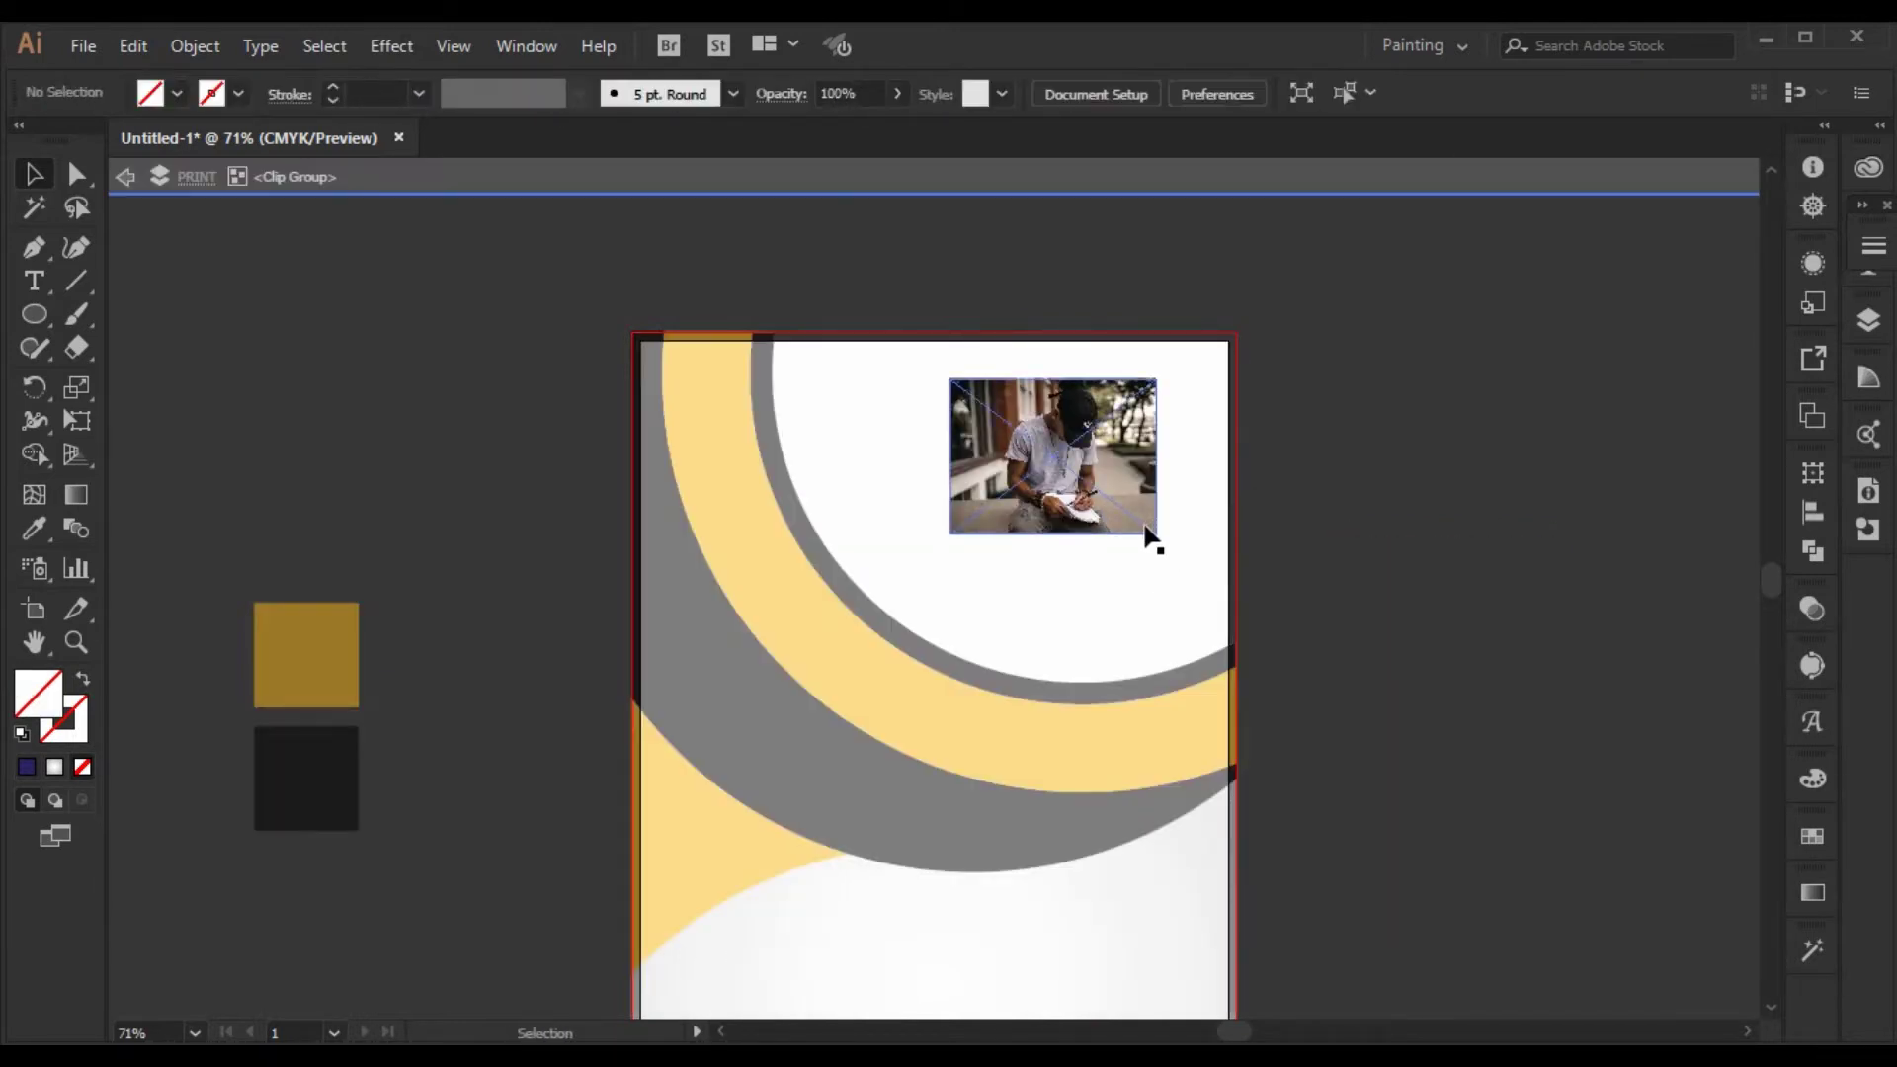
drag(1158, 530, 1169, 588)
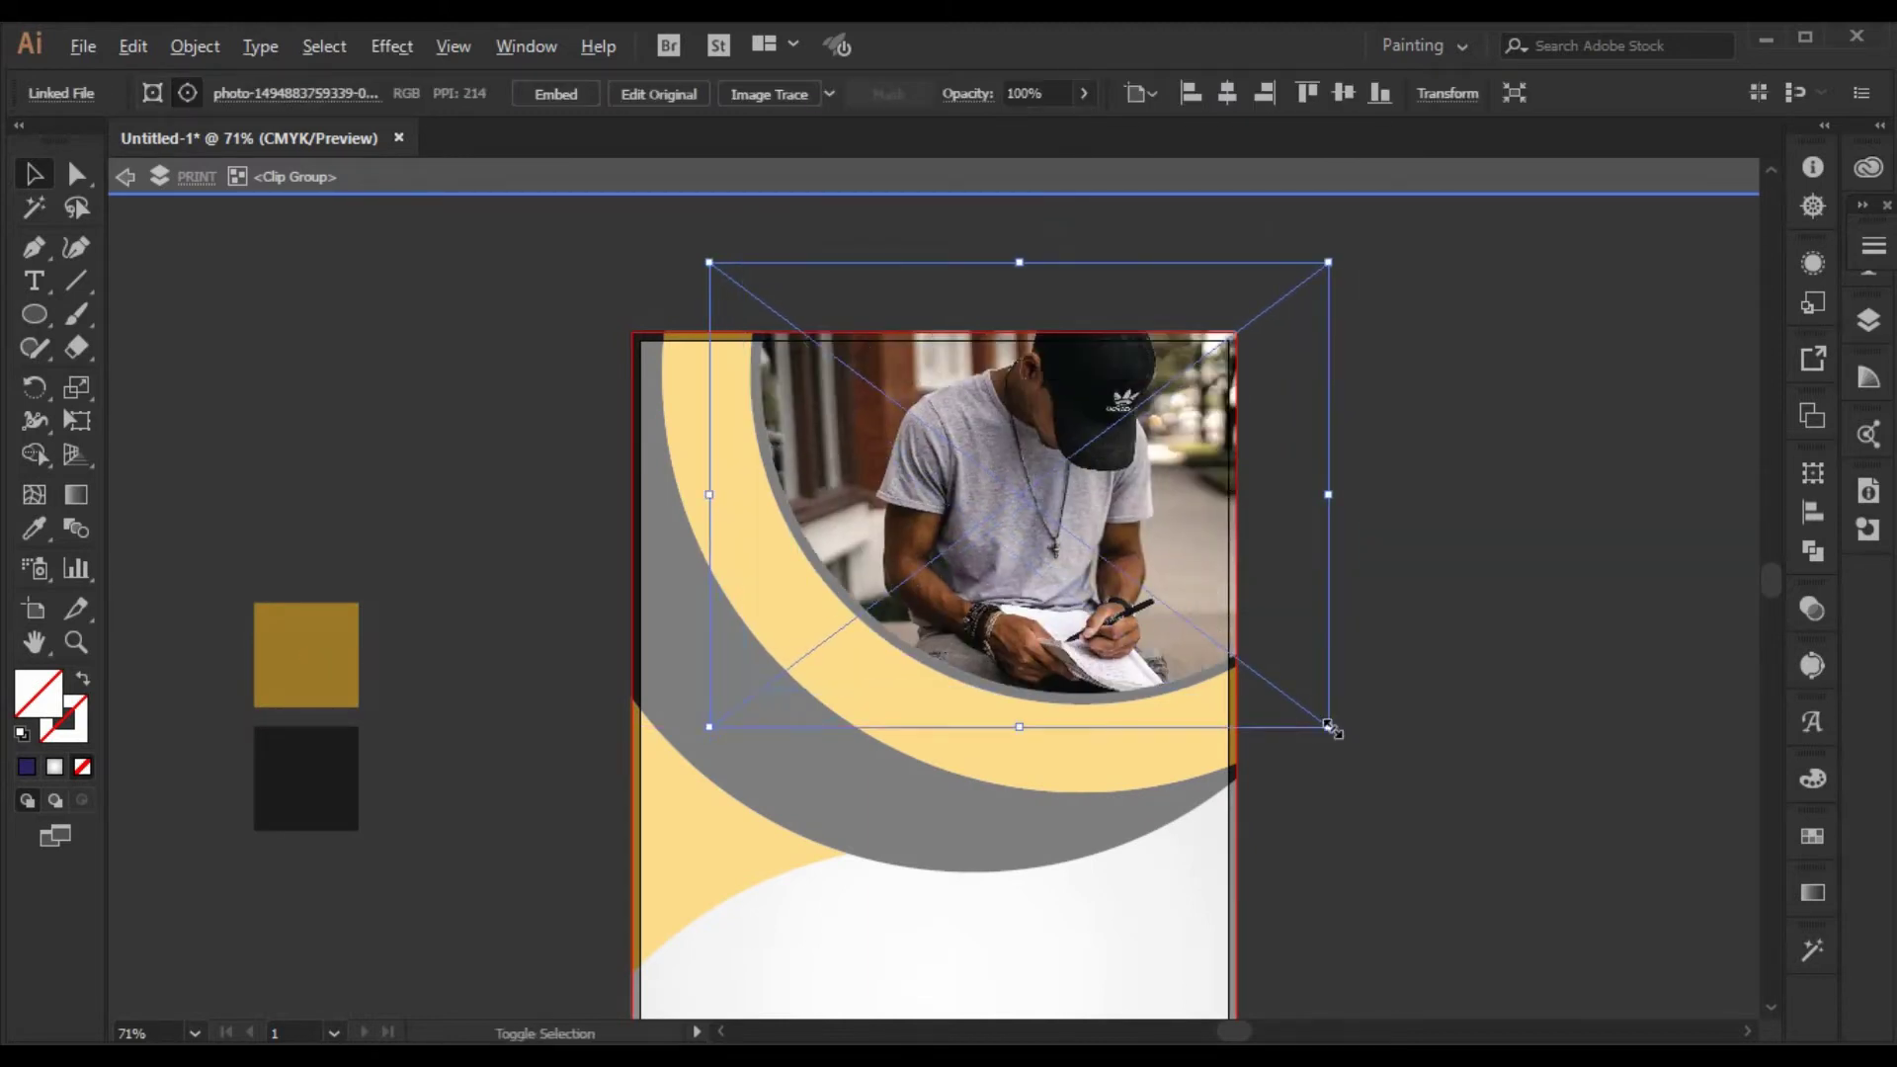
drag(1325, 722, 1369, 757)
drag(1191, 554, 1175, 596)
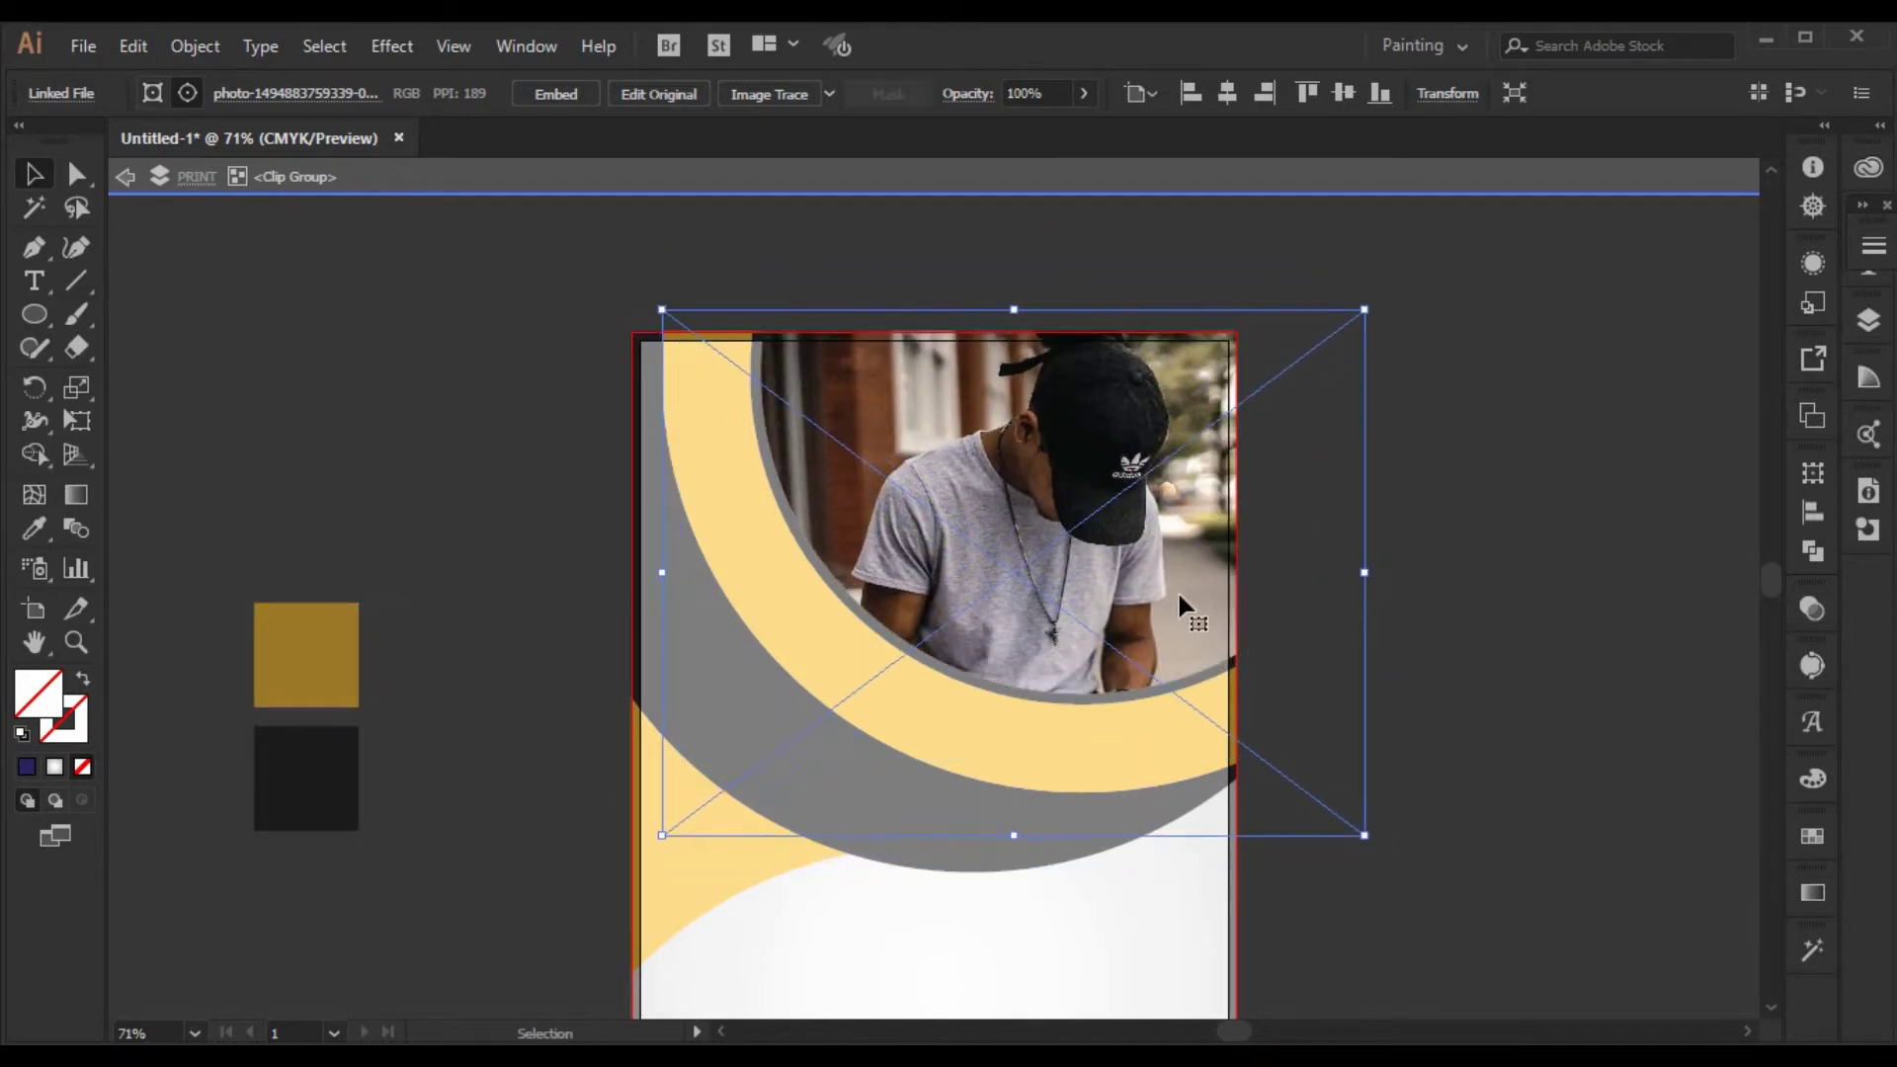
drag(1369, 839, 1419, 876)
drag(1141, 565, 1153, 590)
drag(1438, 904, 1360, 847)
drag(1143, 599, 1116, 539)
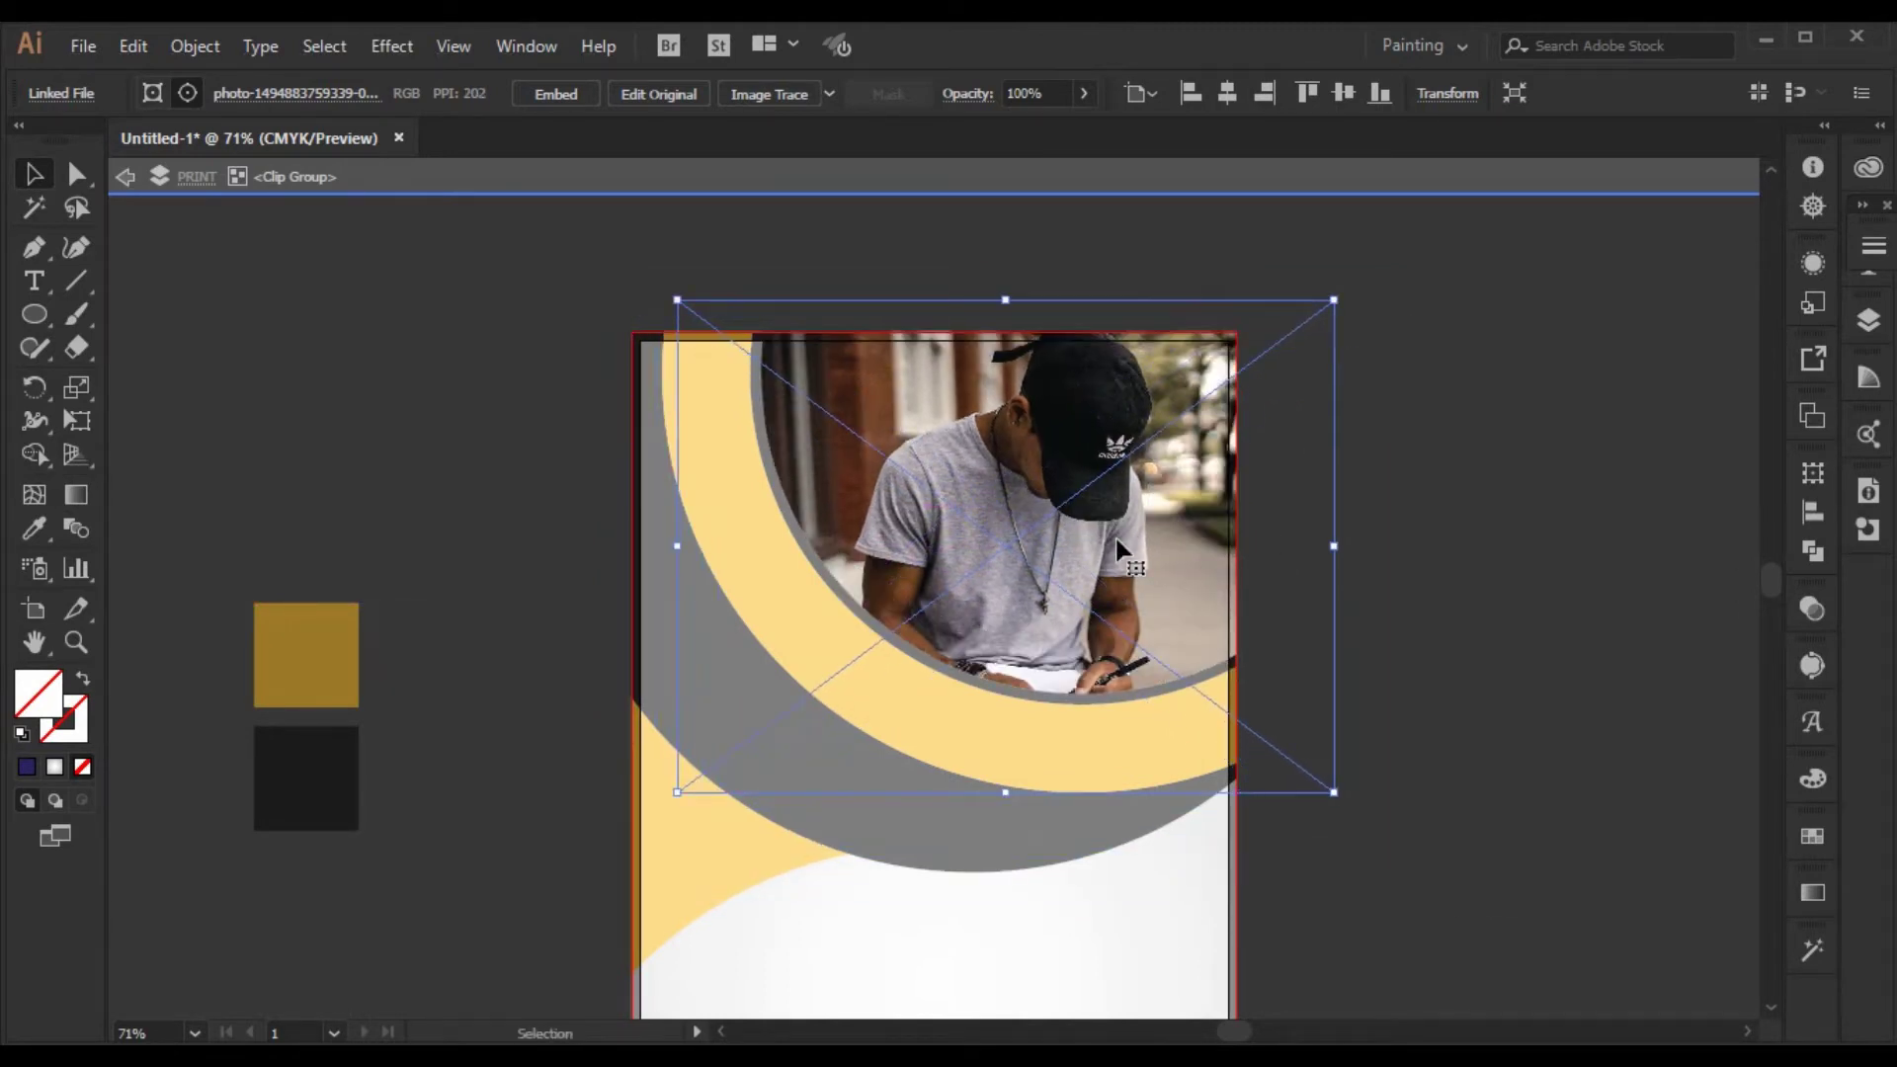
double_click(1438, 647)
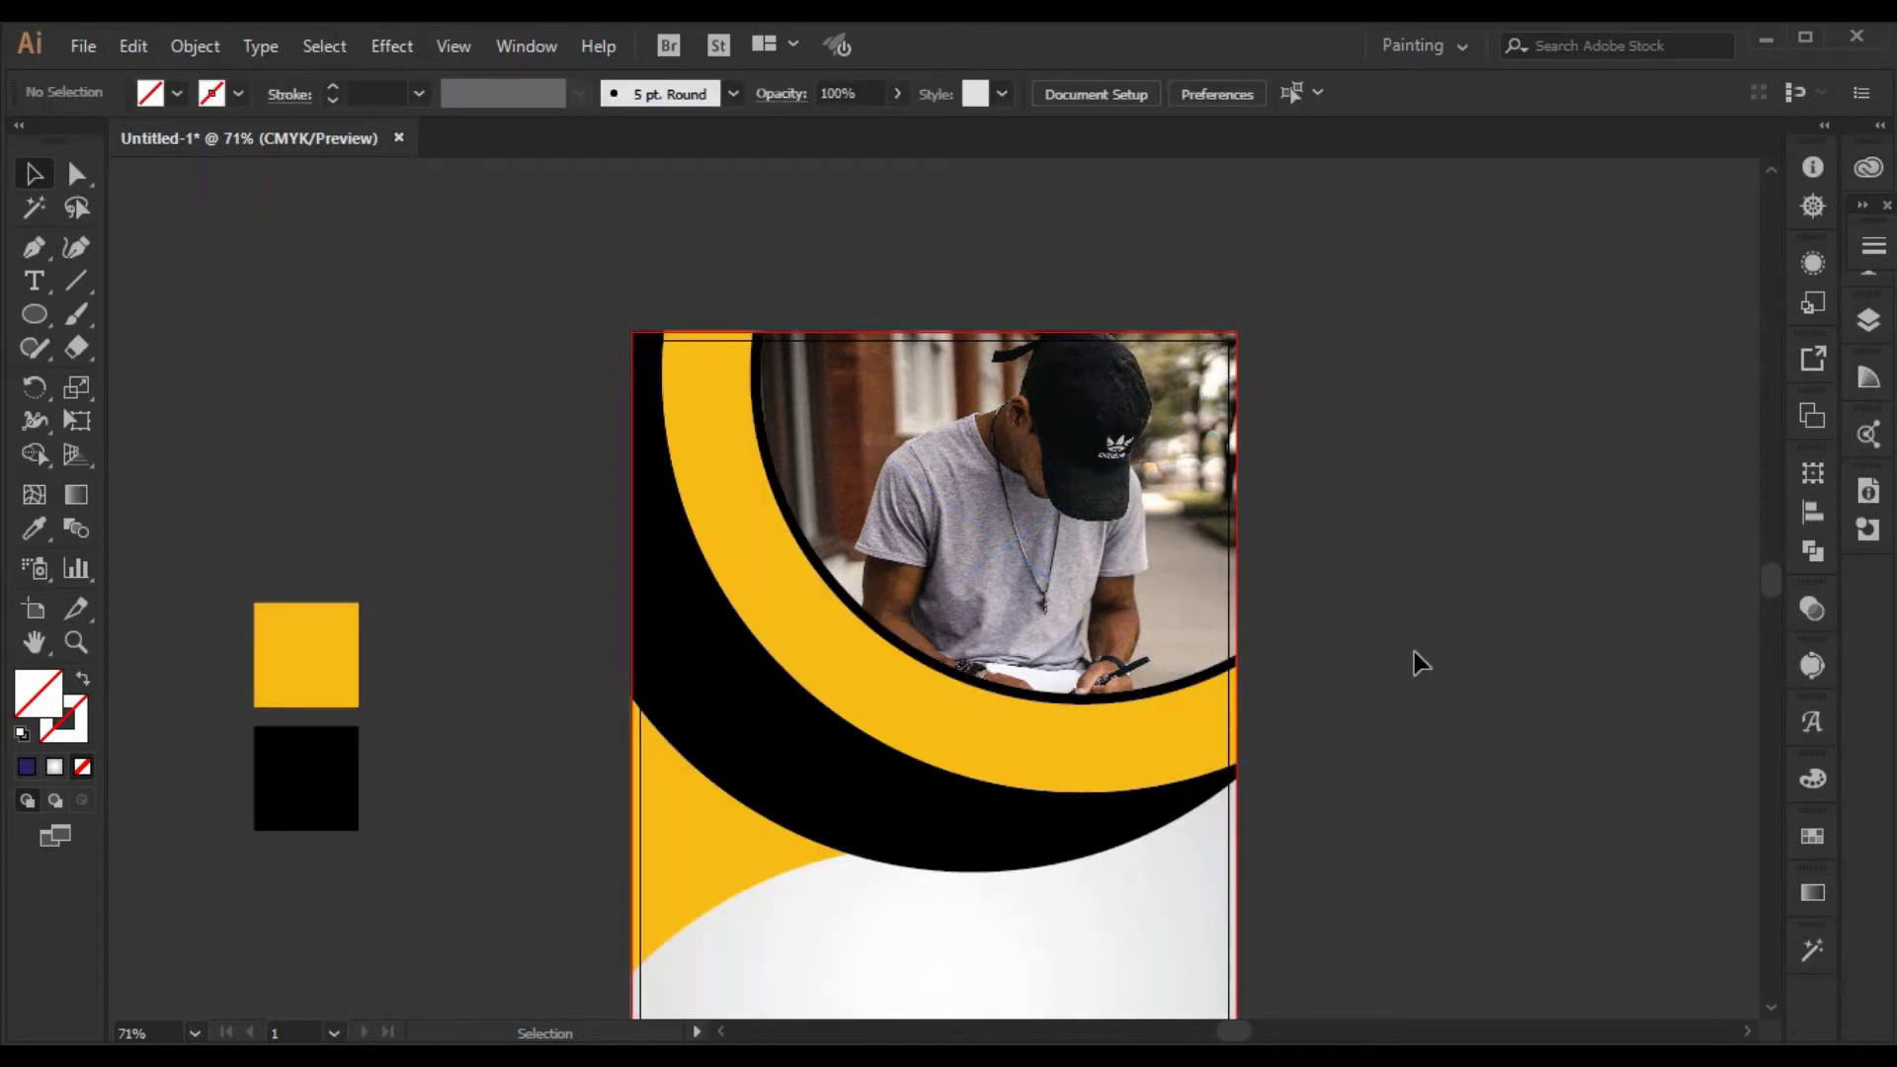
- Bring the curved black border around the masked photo to the front
scroll(1413, 650, down, 3)
scroll(1415, 654, down, 2)
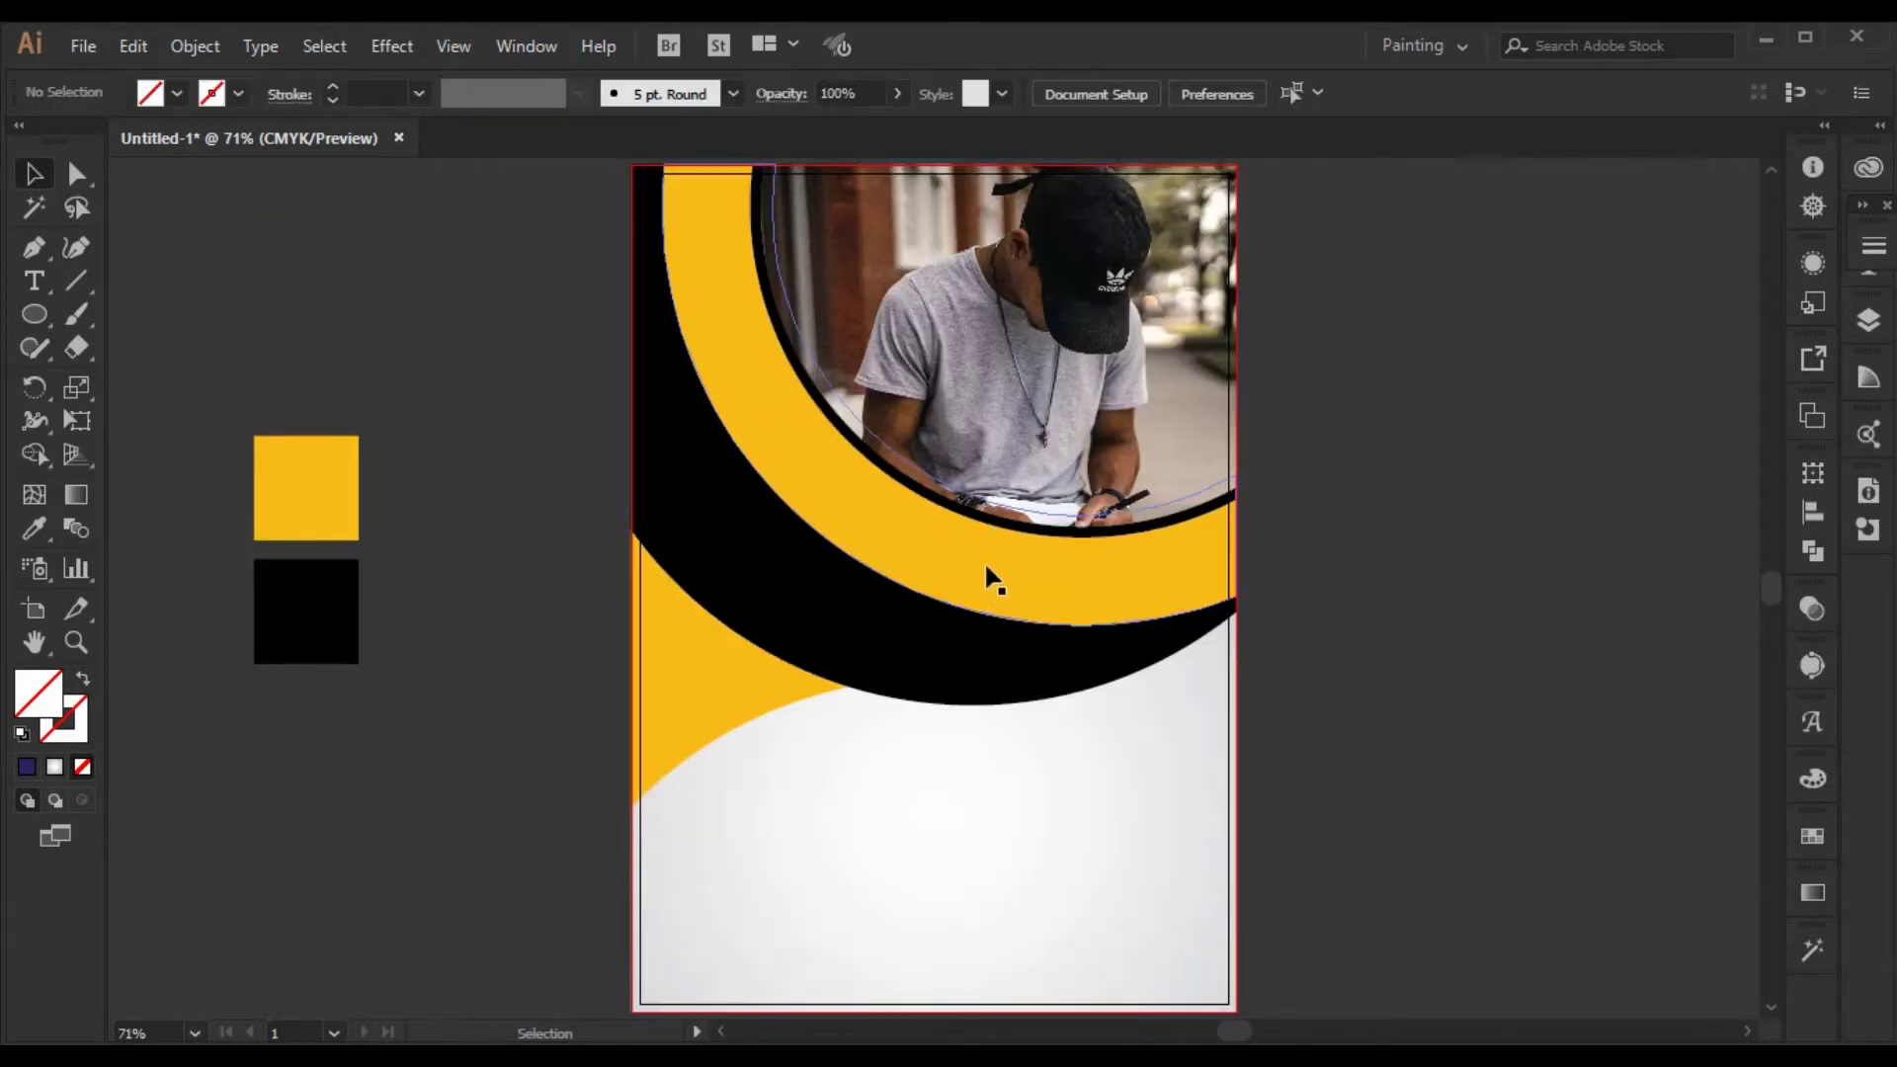
right_click(1005, 536)
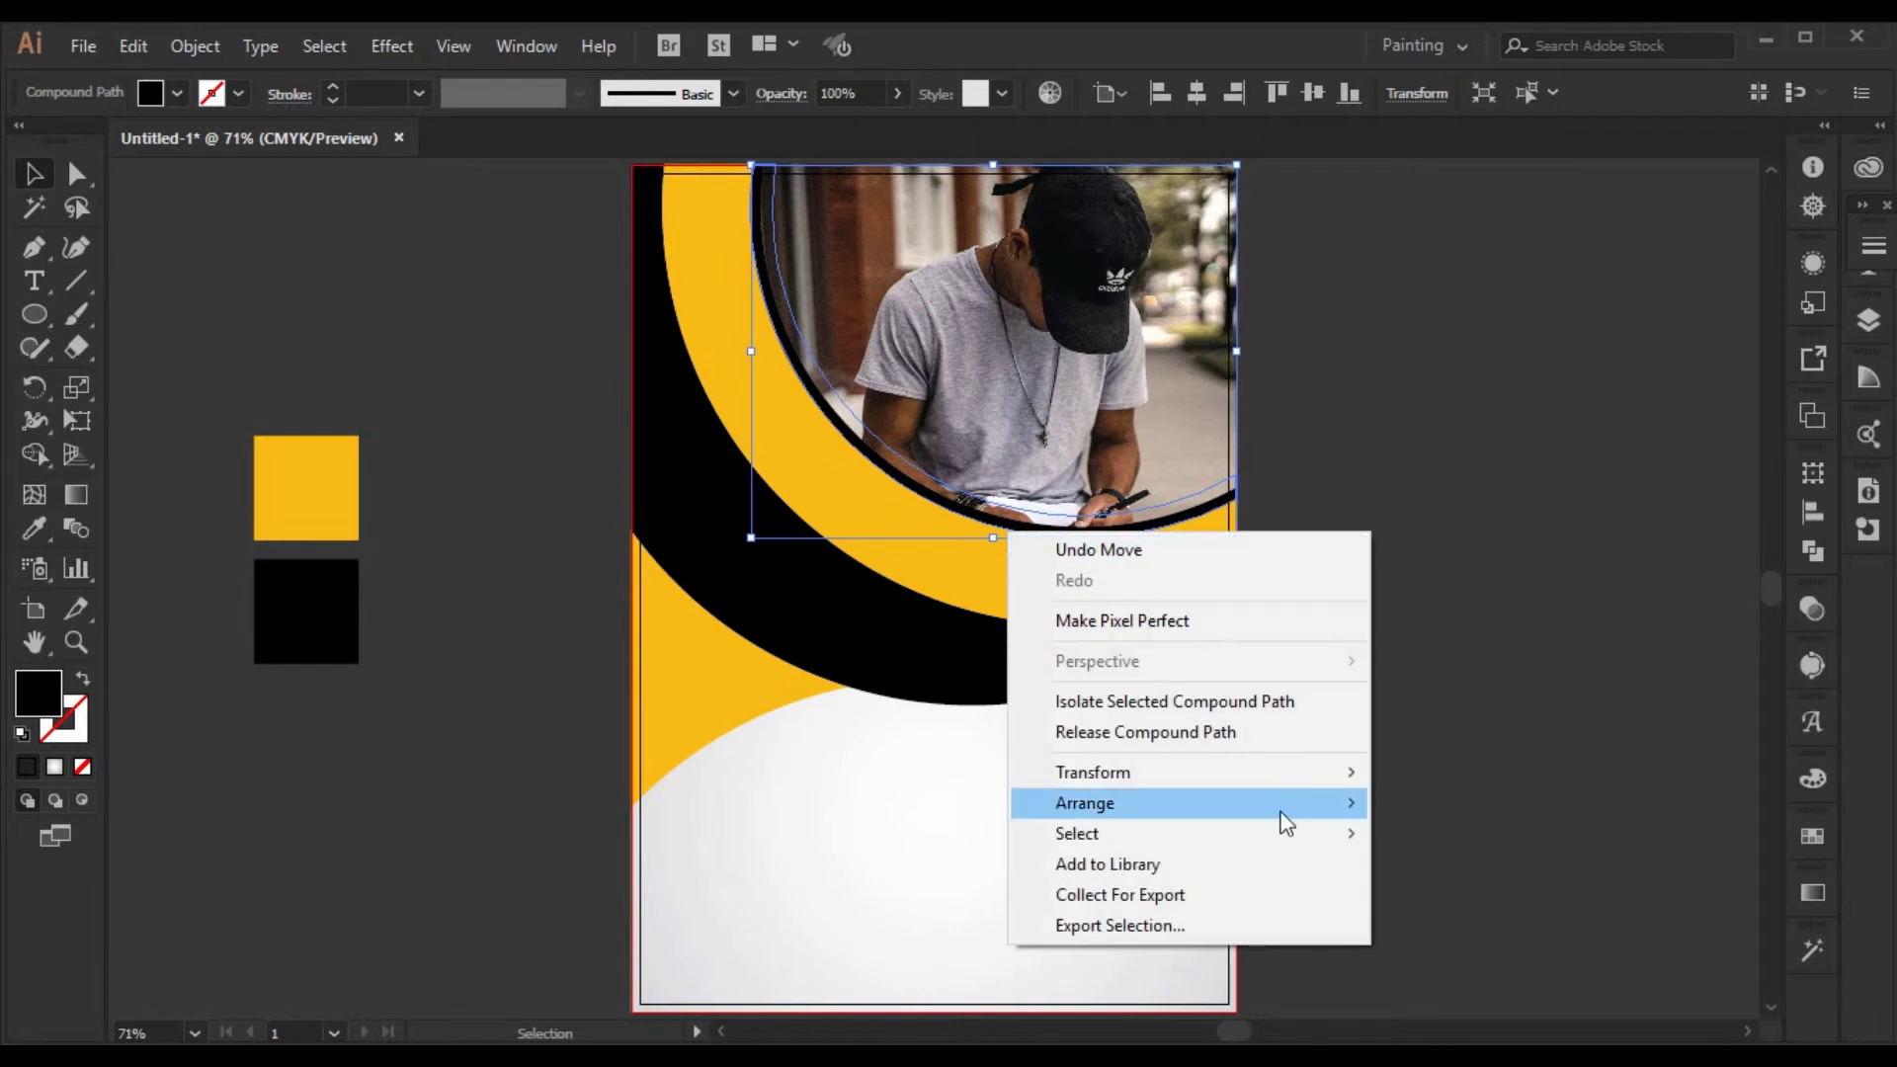
mouse_move(1282, 816)
click(1455, 800)
click(1425, 832)
scroll(1425, 832, up, 3)
scroll(1424, 832, down, 3)
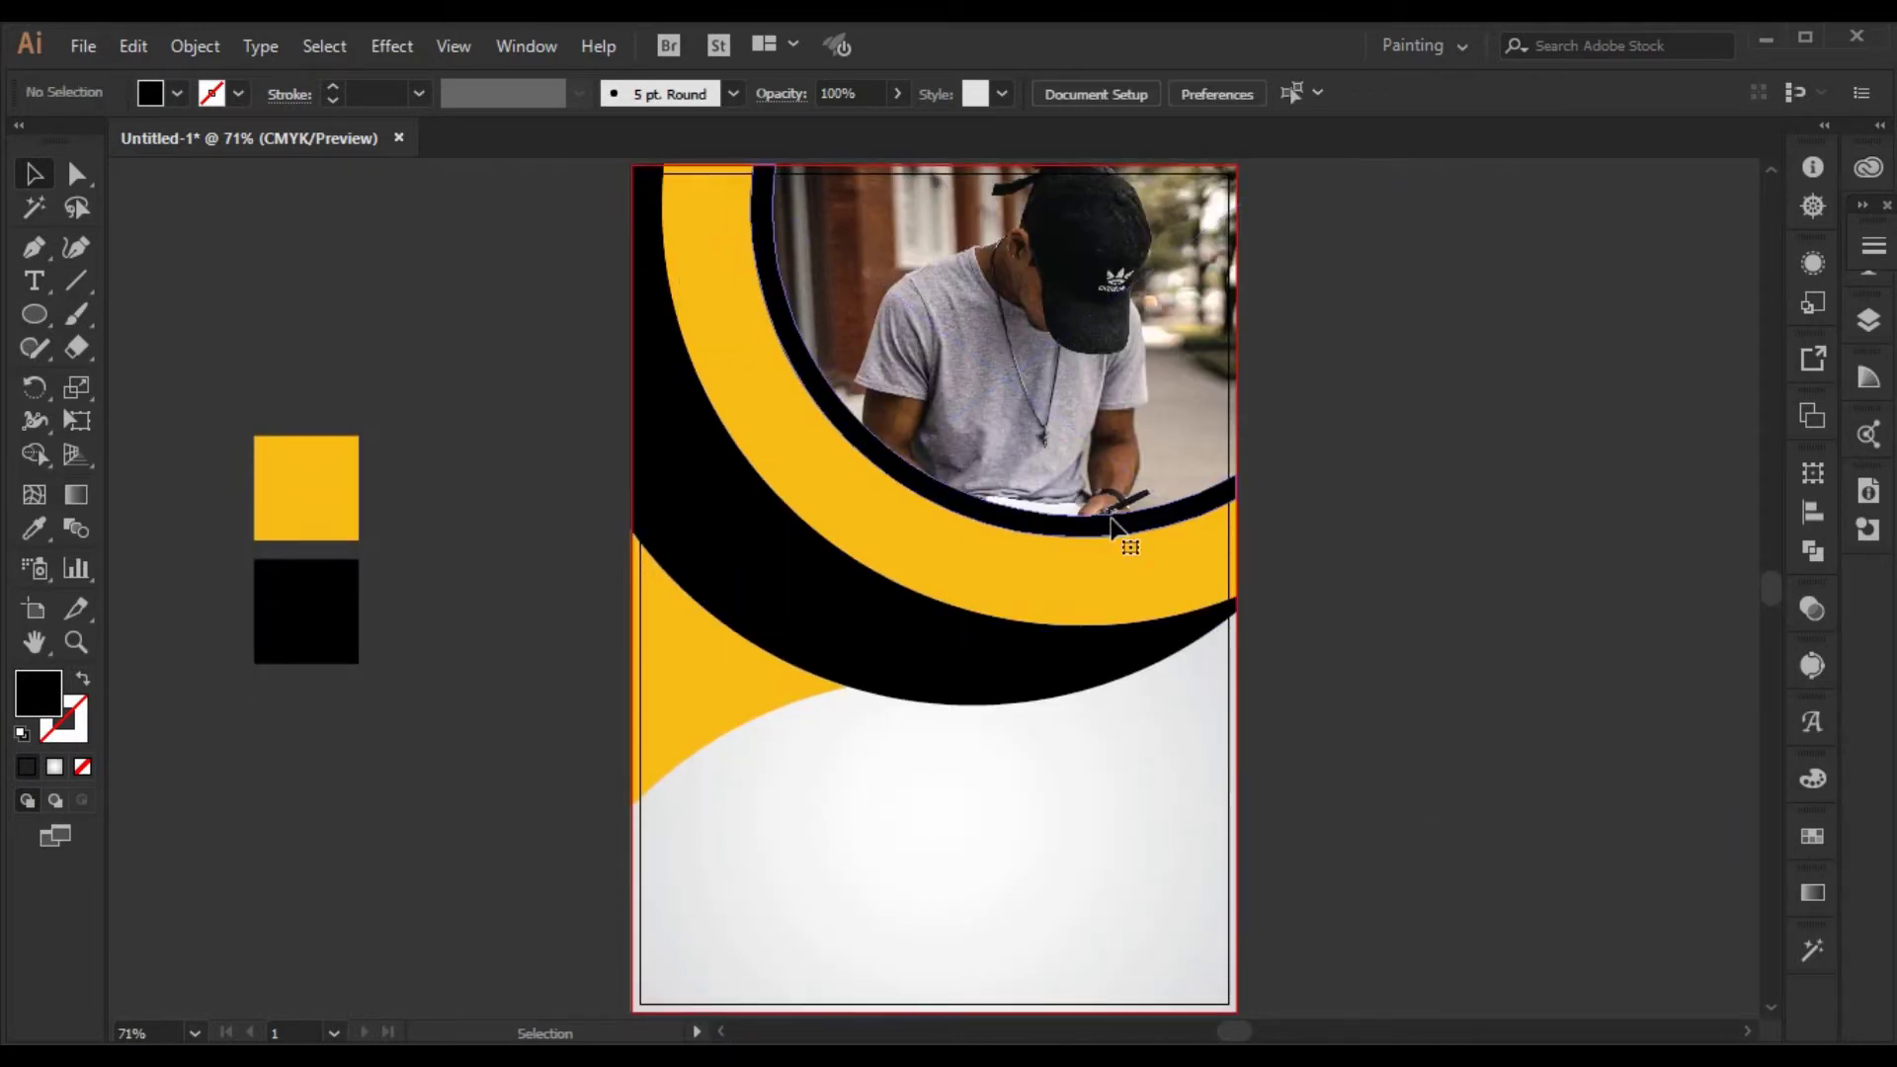
- Fill the curved border around the photo with white
click(1127, 537)
click(1813, 836)
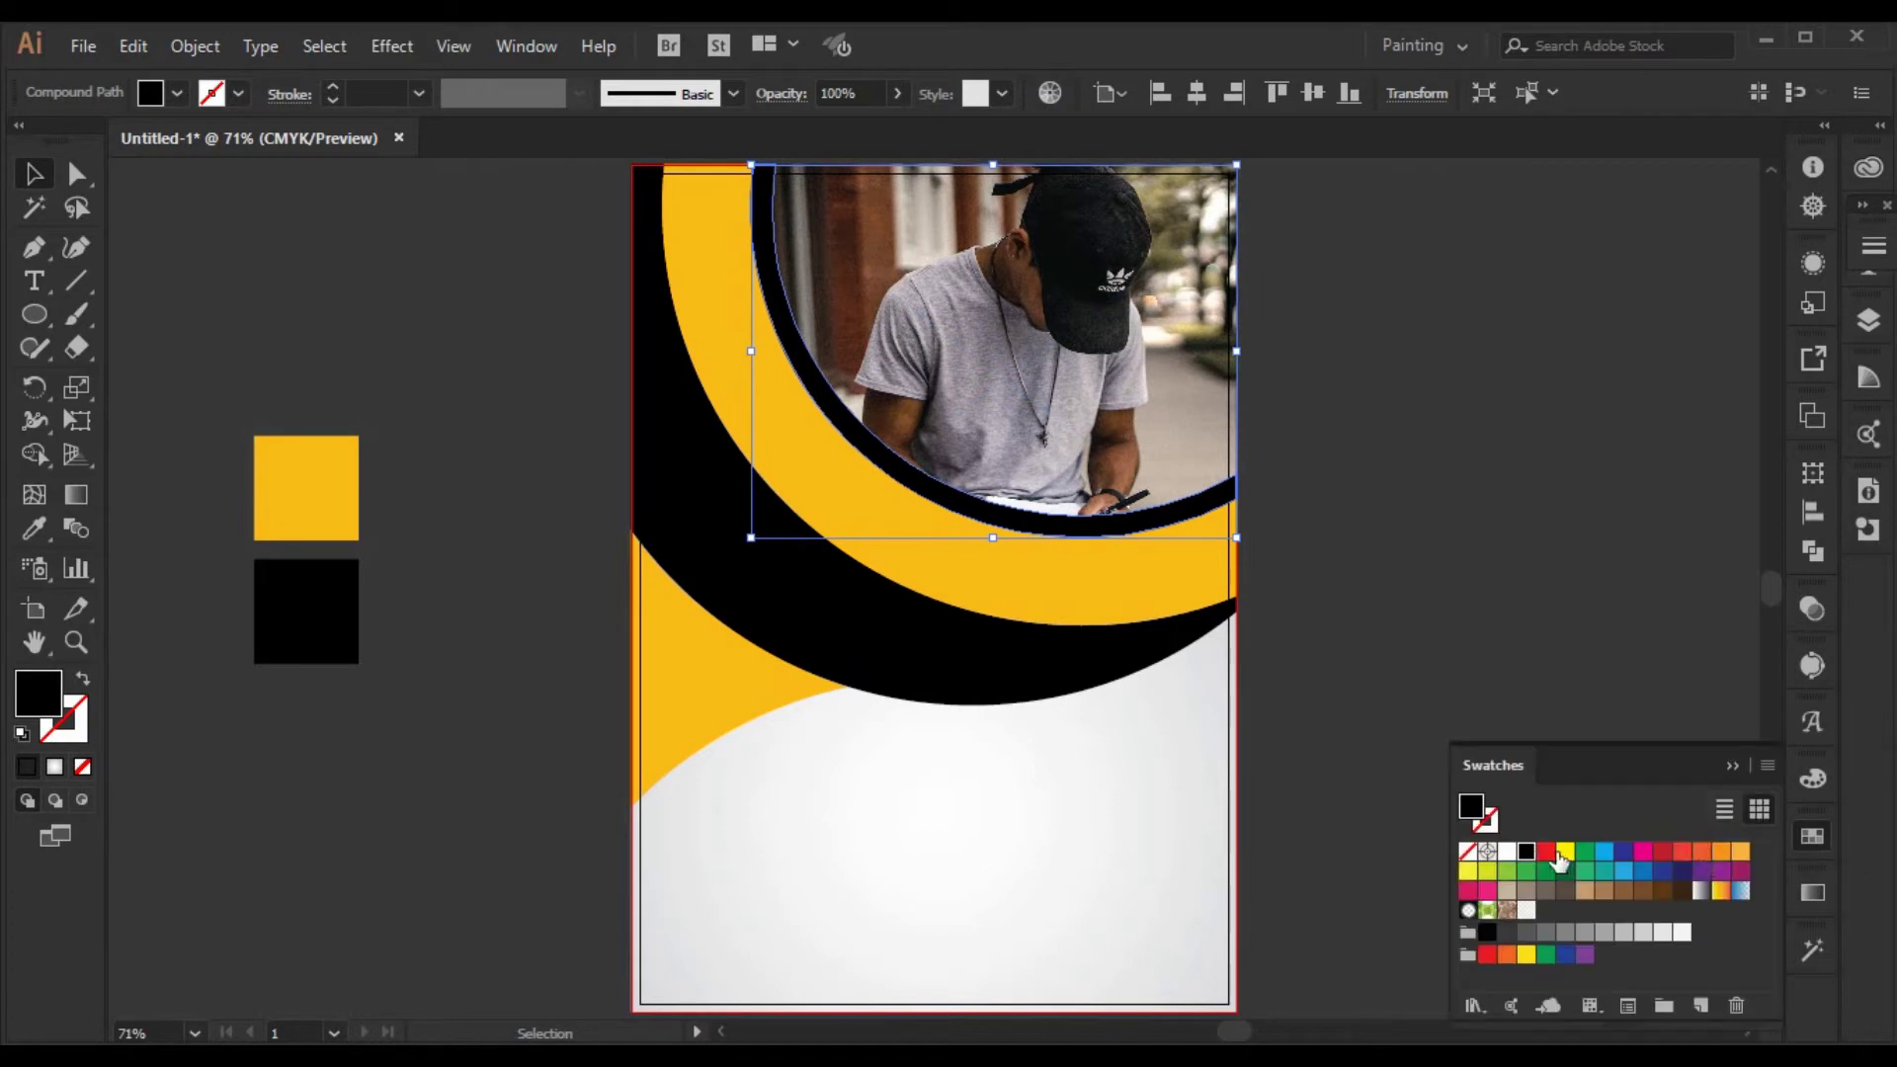
click(1507, 850)
click(1732, 766)
click(1607, 810)
scroll(1517, 894, up, 2)
scroll(1522, 894, down, 2)
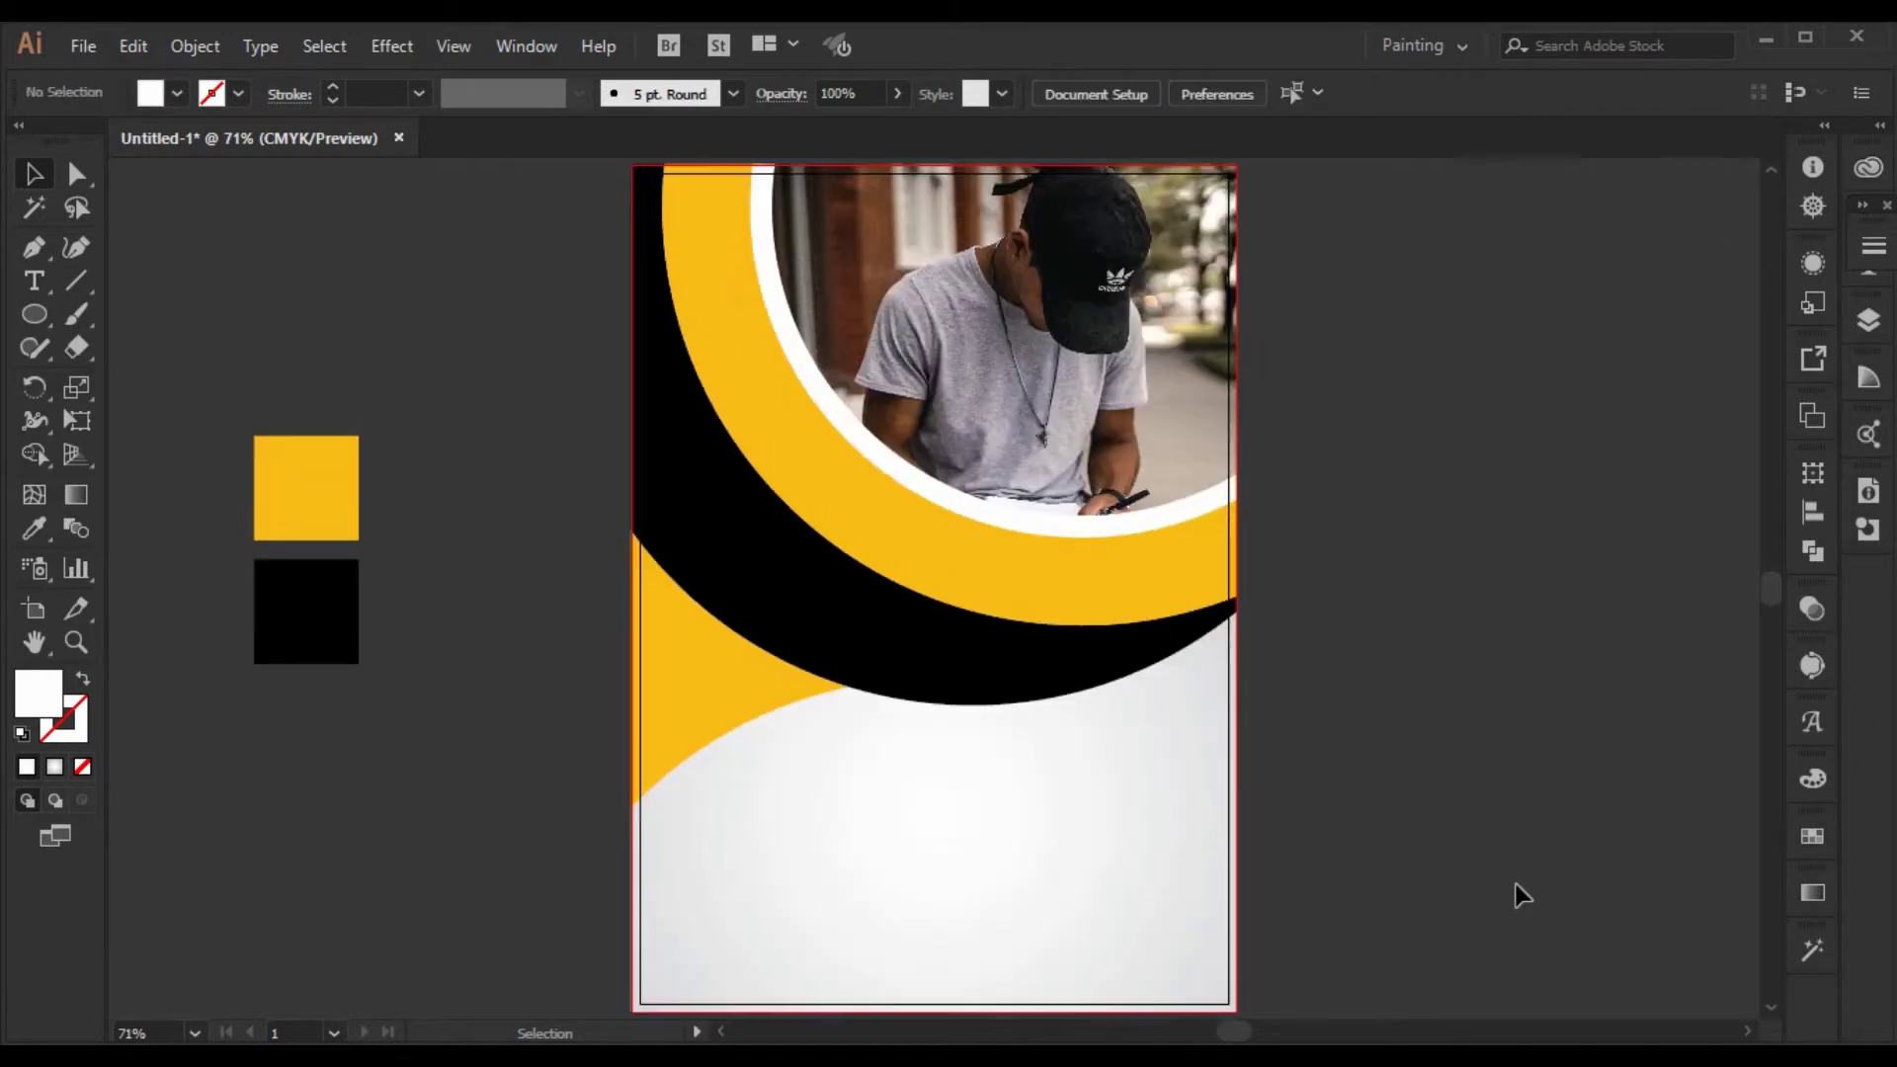
scroll(1521, 894, up, 1)
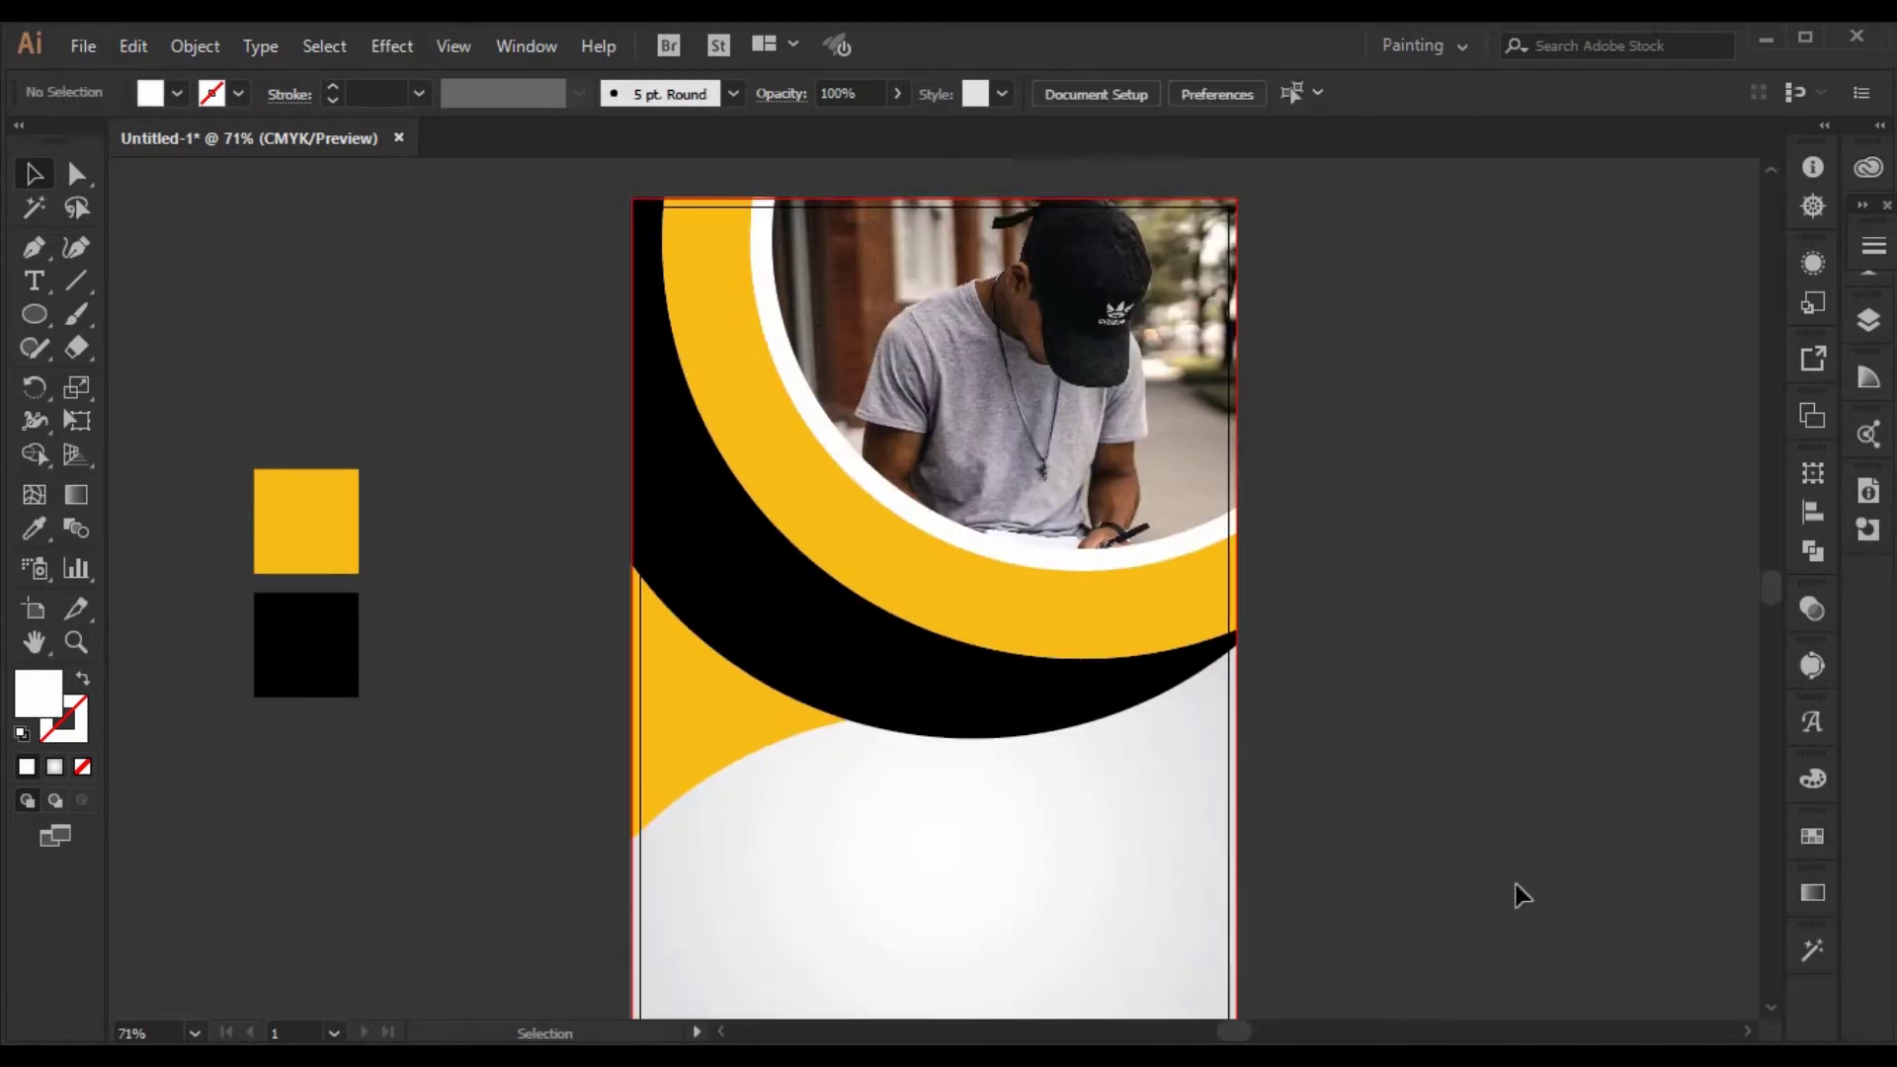
scroll(1473, 804, down, 1)
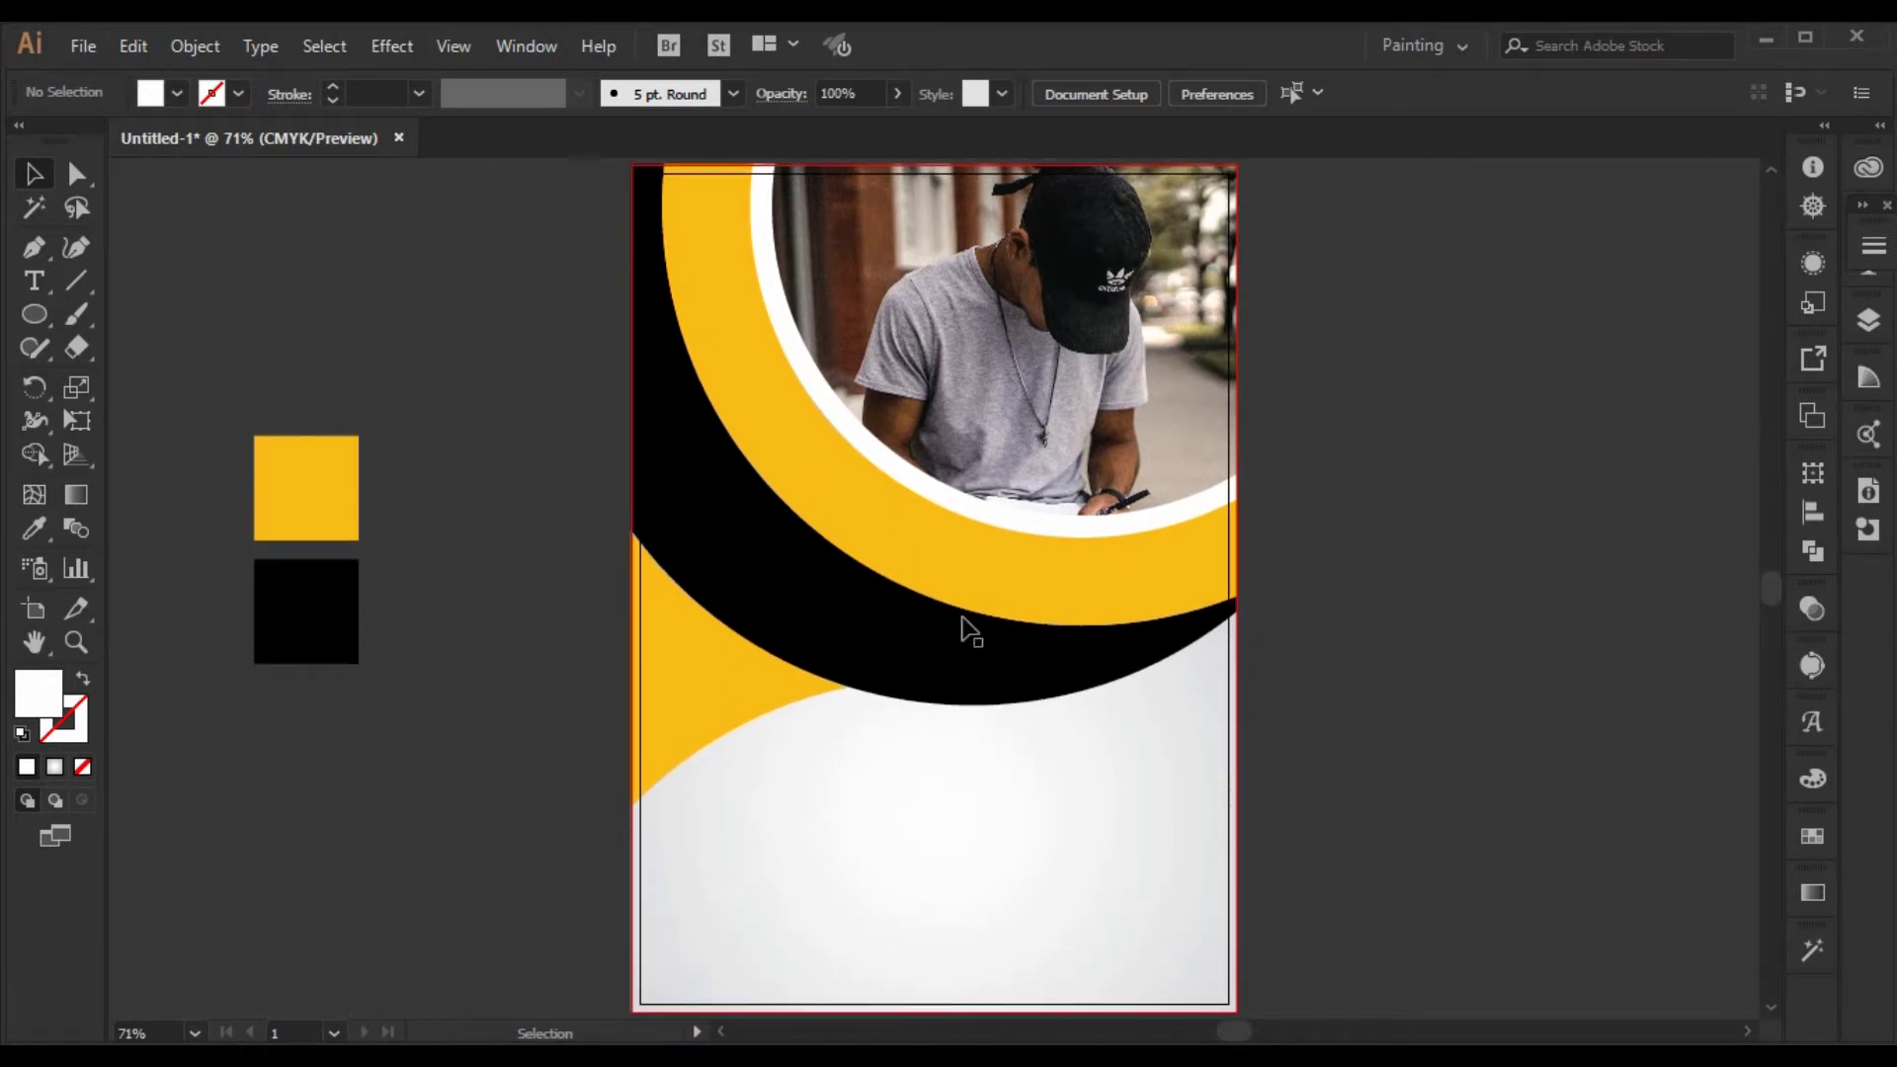
- Draw a white circle, scale it to about 95 mm in diameter, and place it over the lower left of the black curve
click(33, 320)
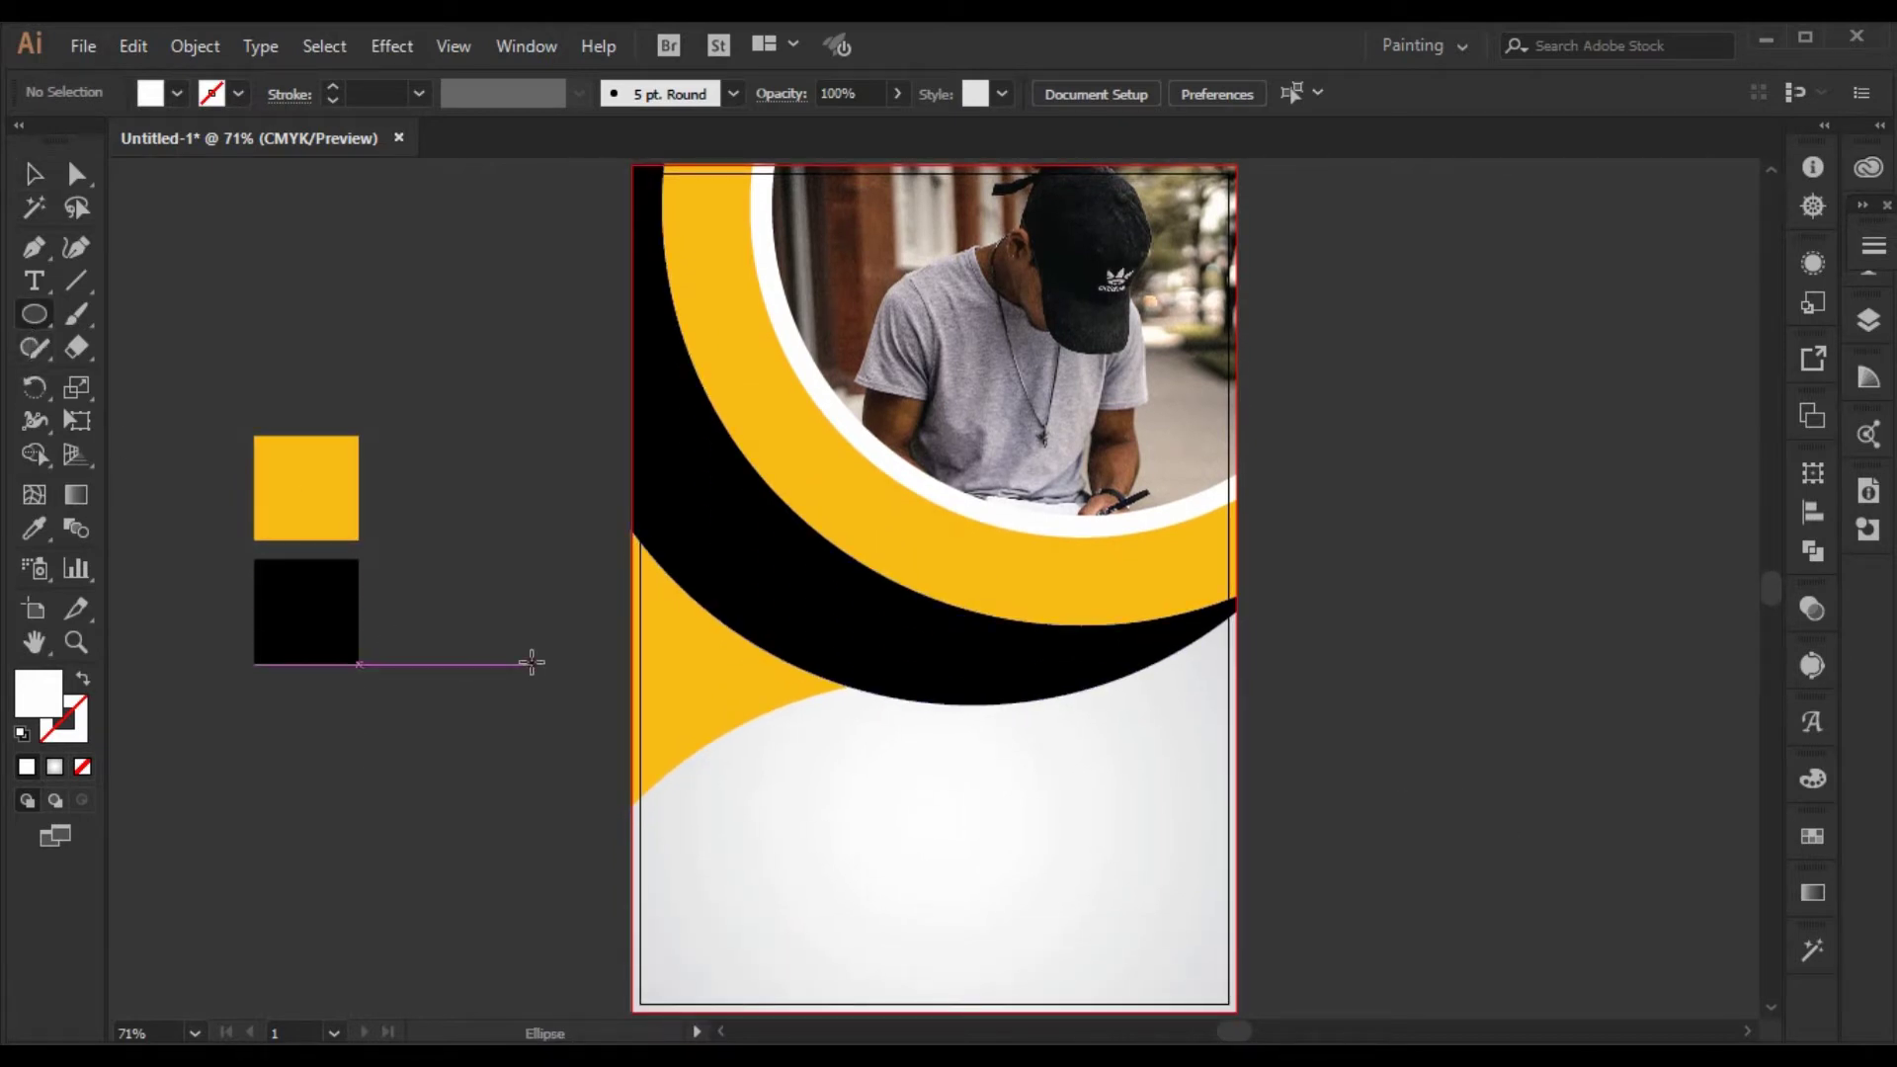
drag(532, 663, 652, 836)
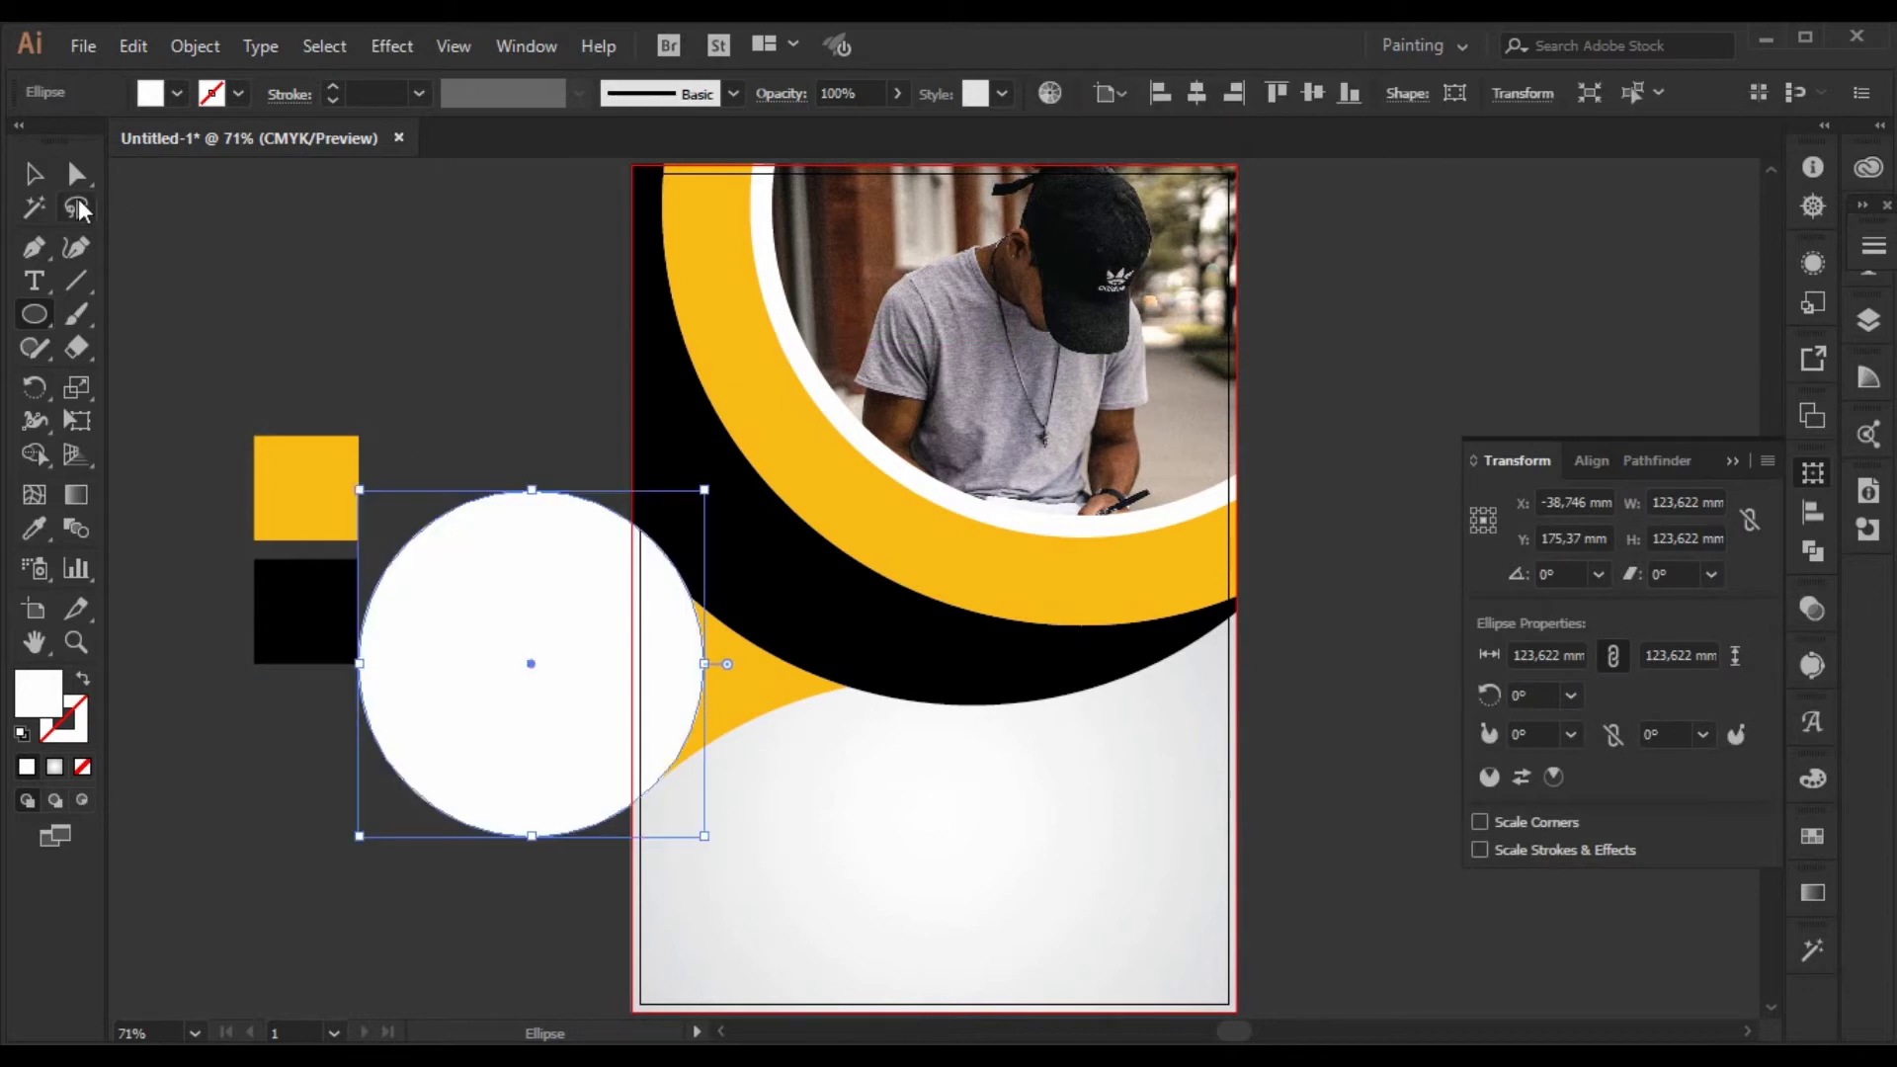
click(30, 178)
drag(441, 642, 776, 644)
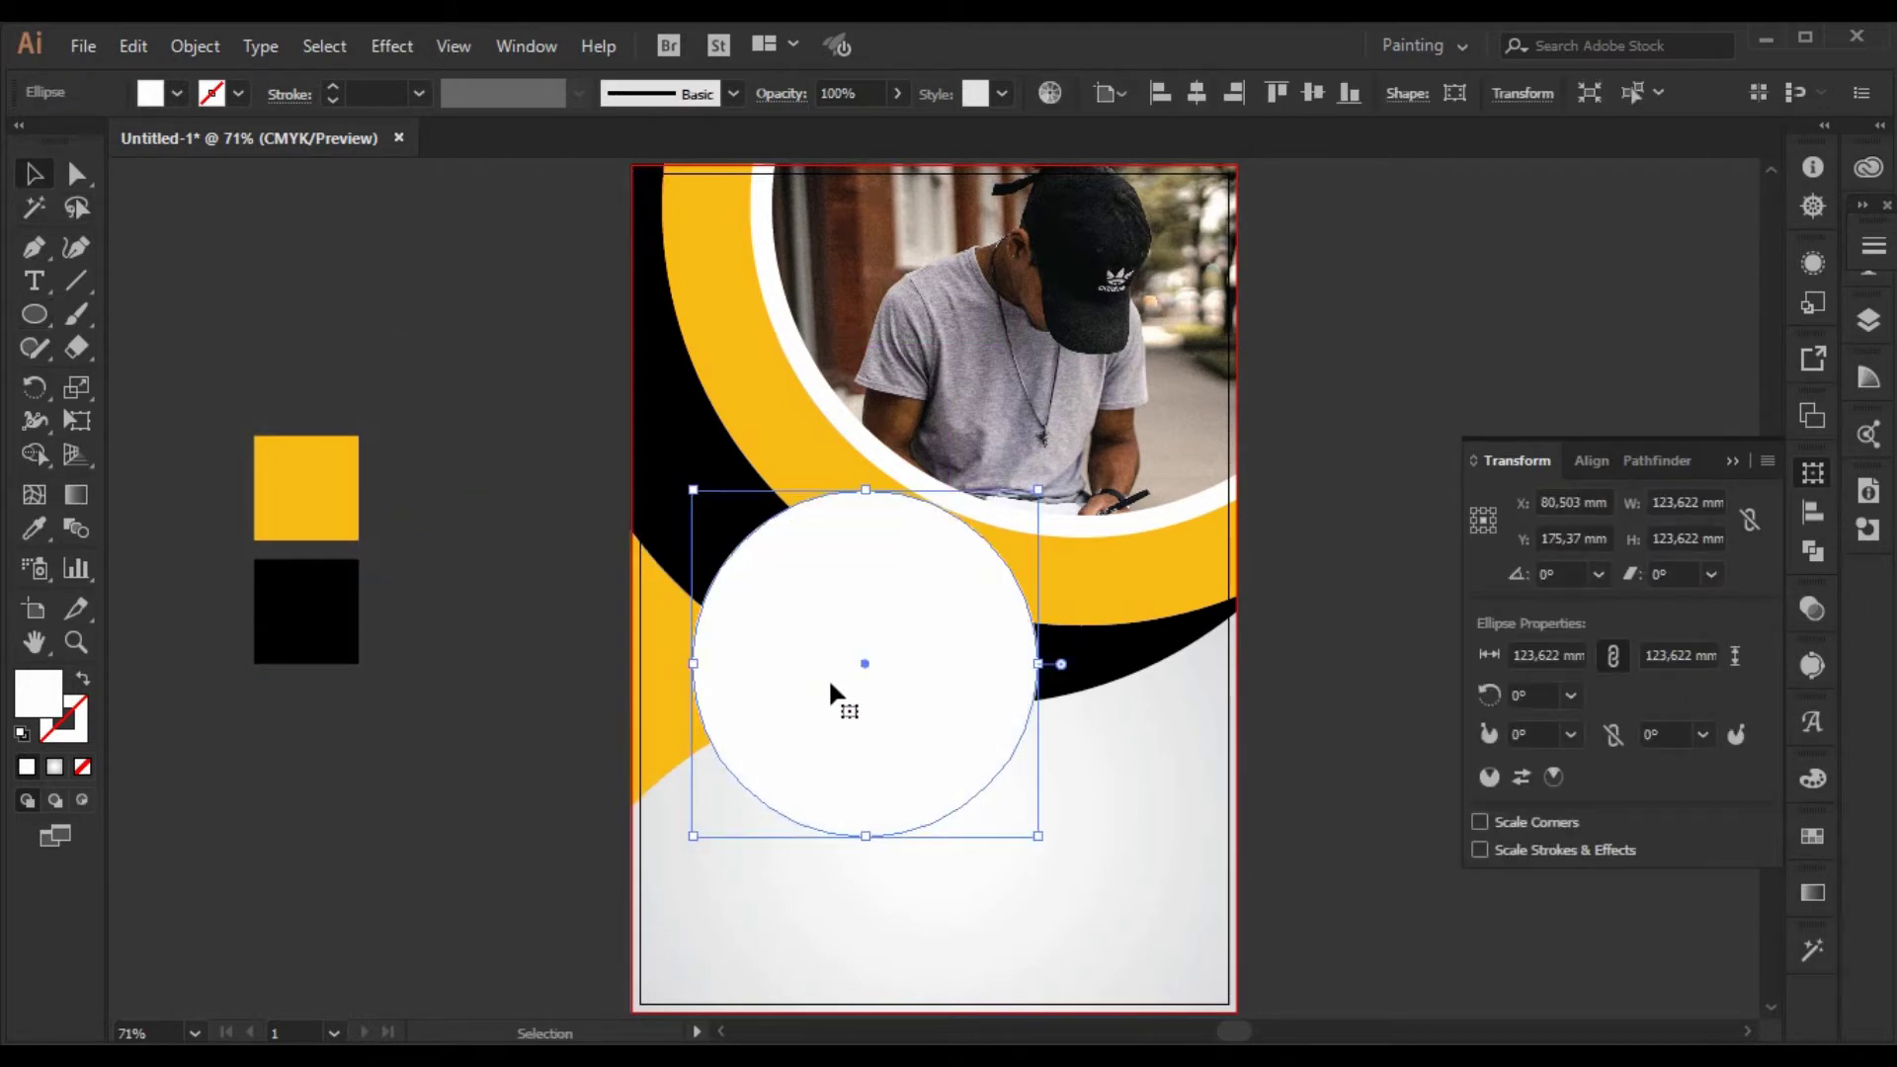
drag(1028, 825, 999, 792)
mouse_move(878, 672)
mouse_down()
mouse_move(813, 615)
mouse_move(833, 604)
mouse_move(817, 572)
mouse_move(853, 675)
mouse_up()
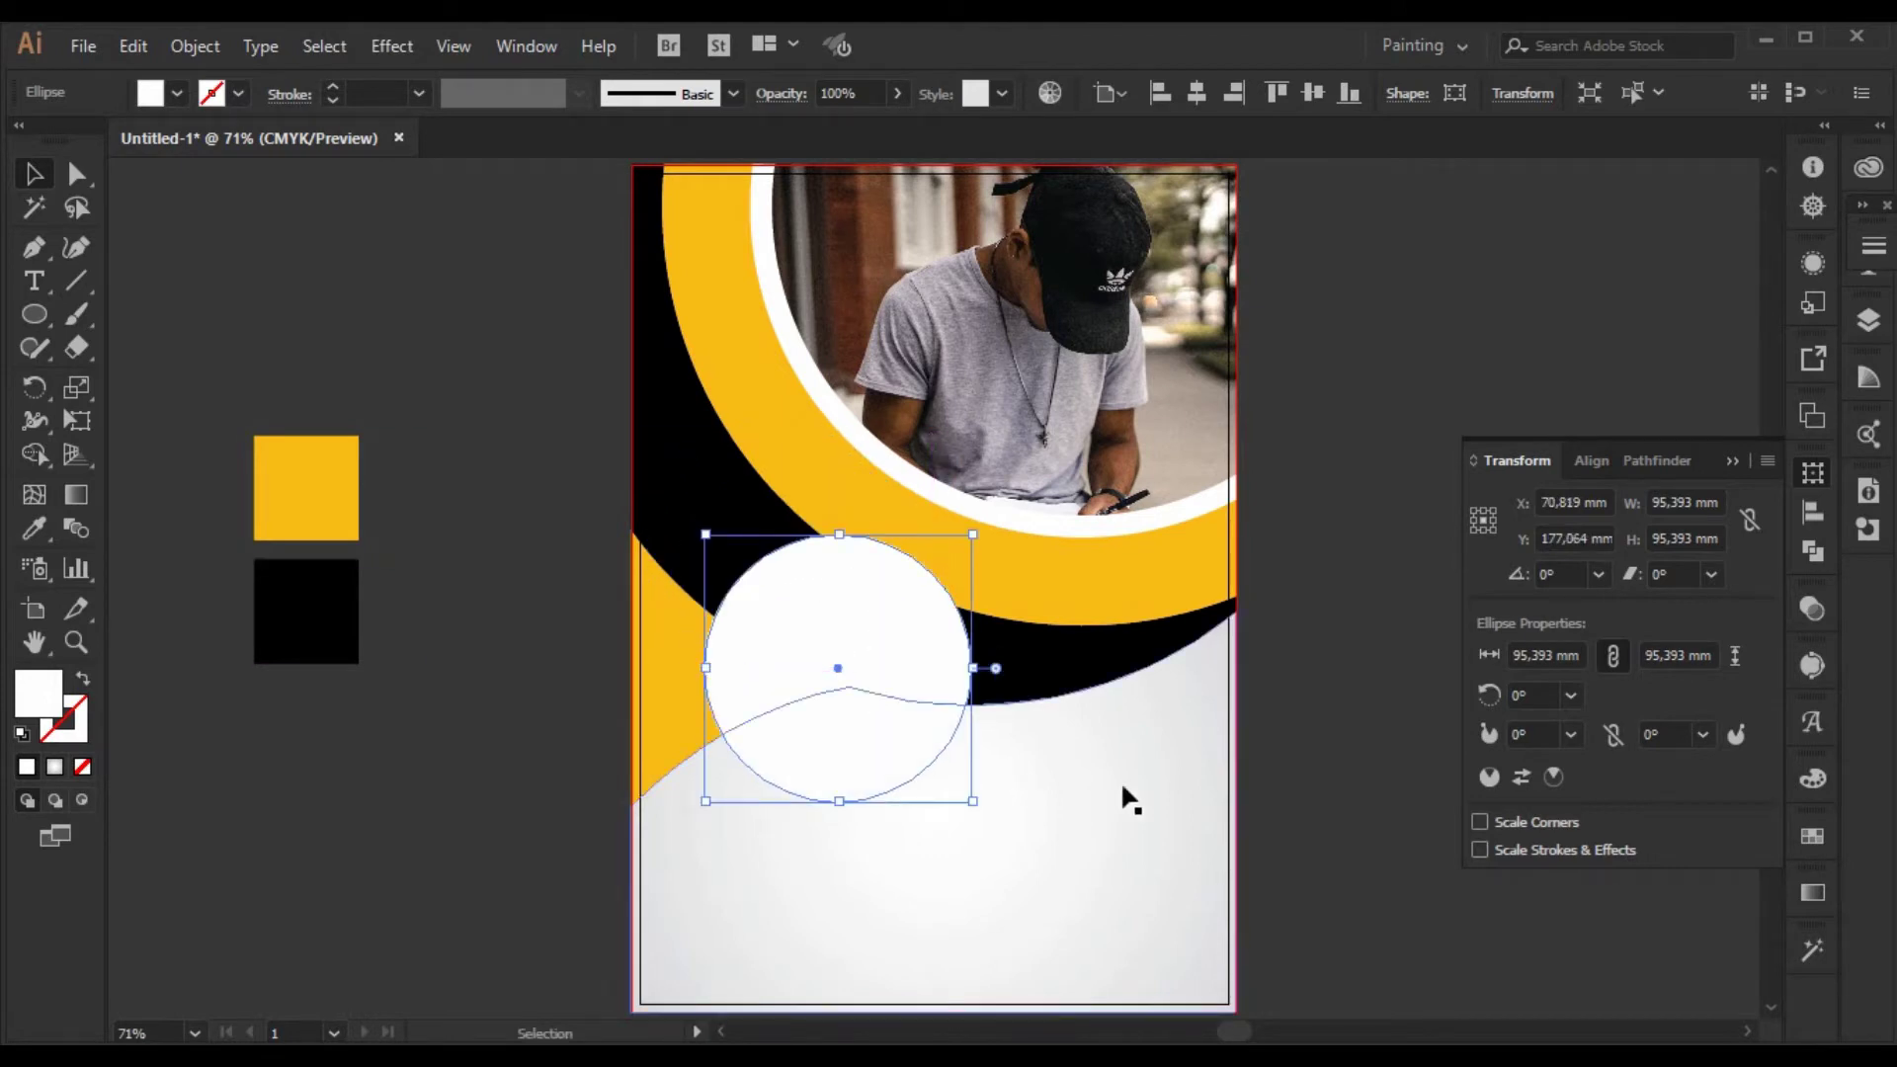
click(1317, 750)
- Copy the photo out of its clip group, paste it on the page, and move it so it partly uncovers the white circle
double_click(1063, 335)
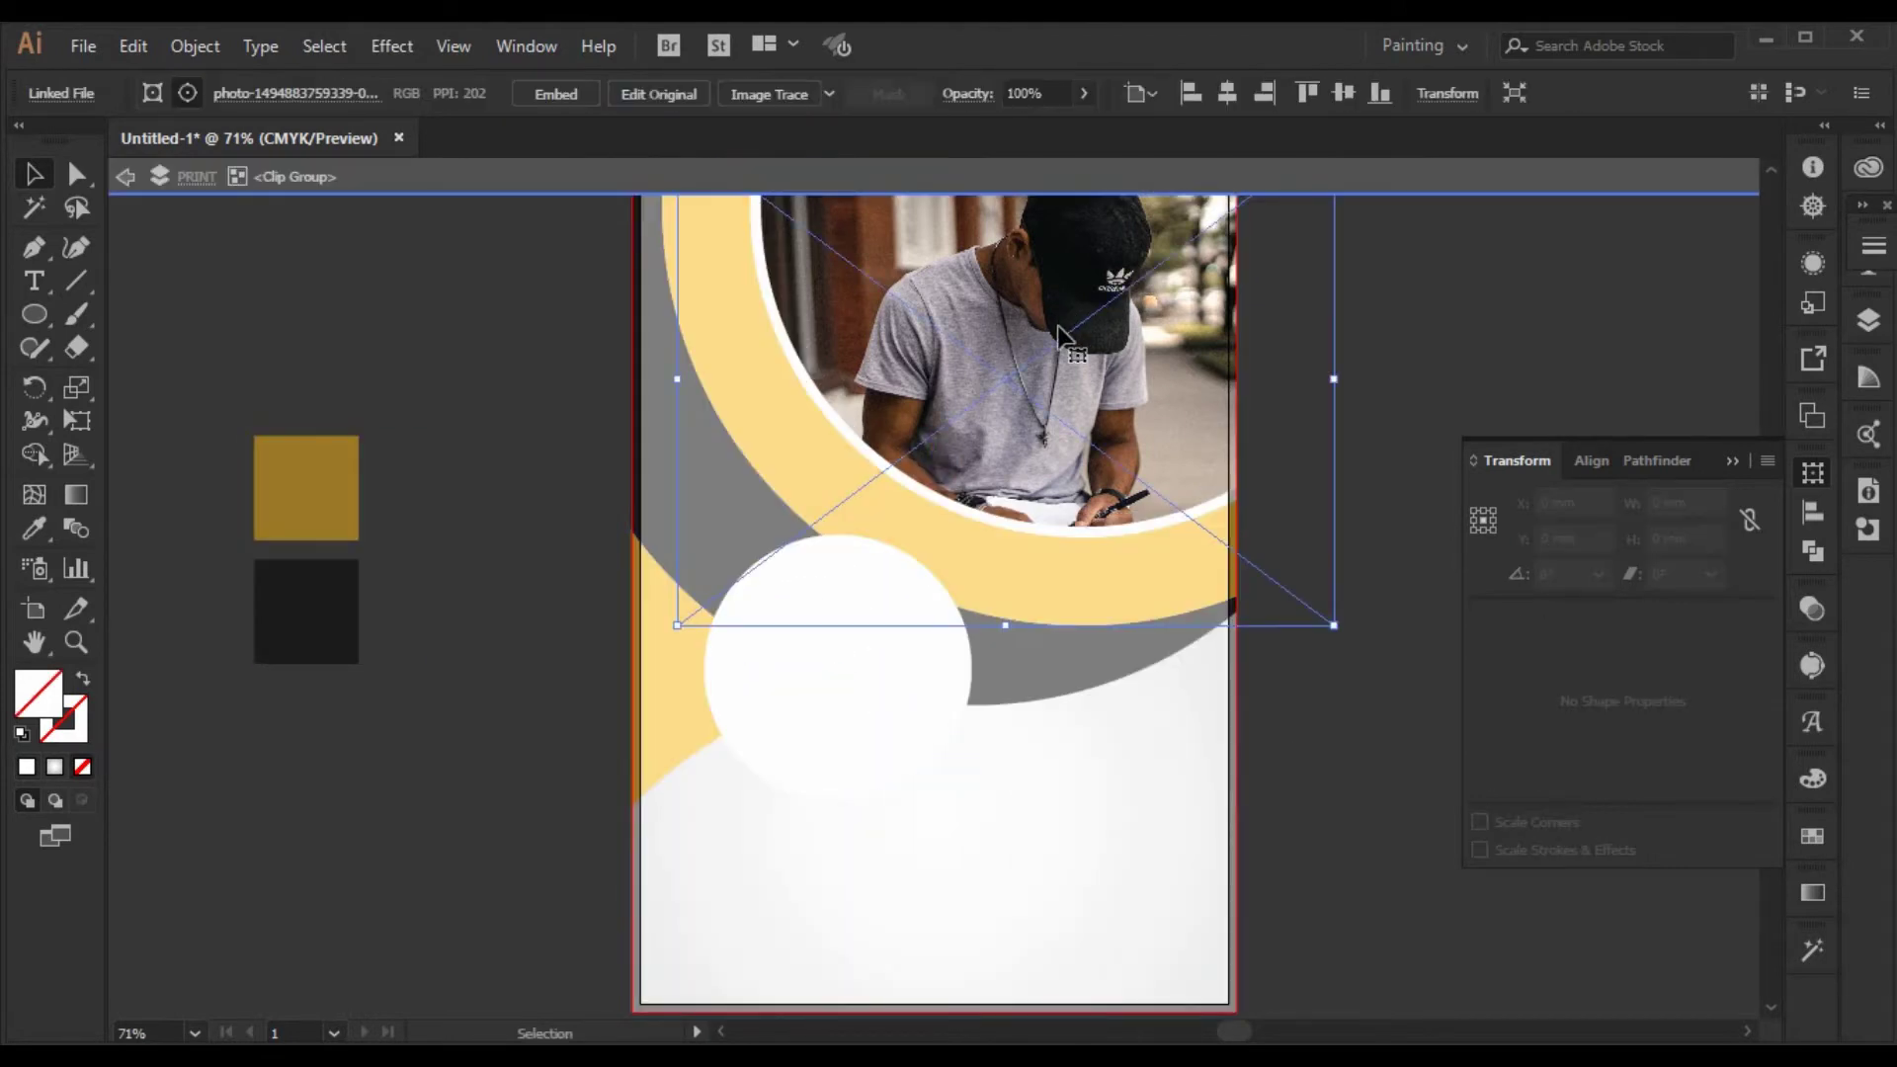
double_click(1314, 722)
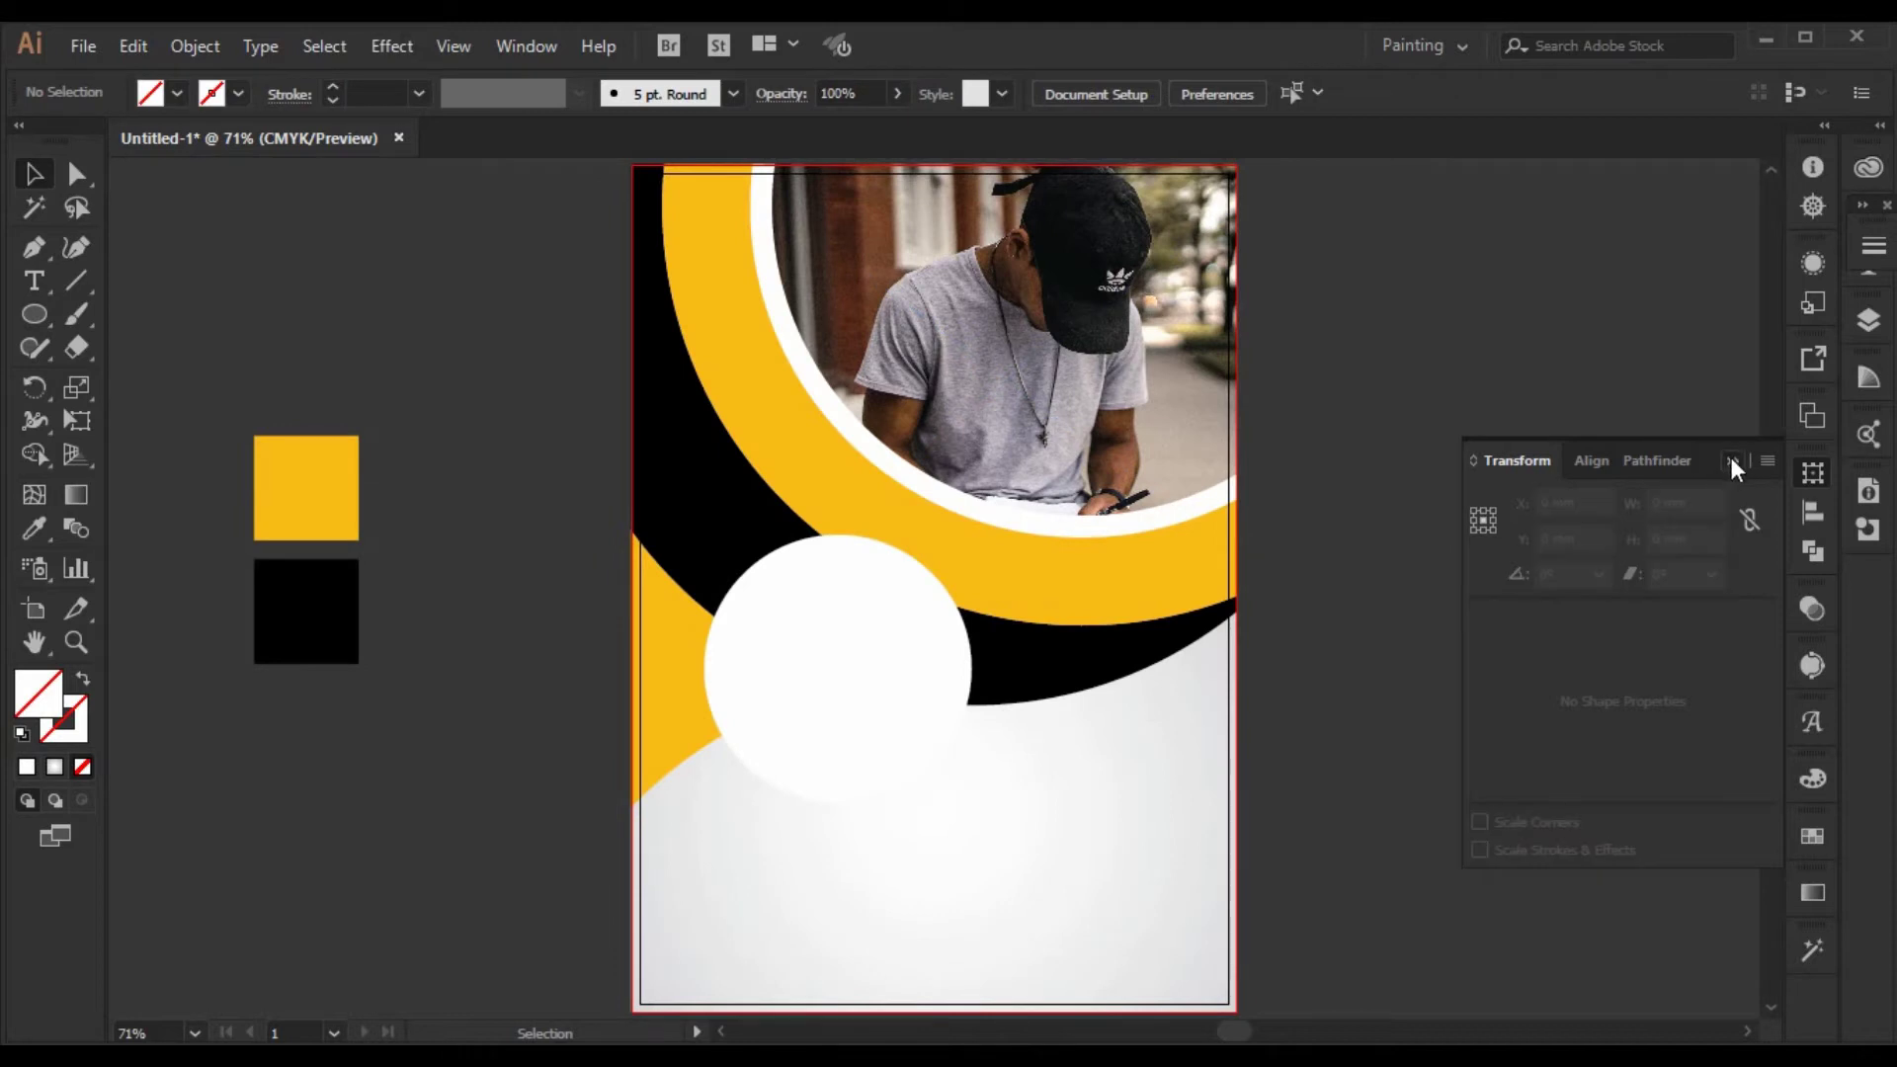
click(1731, 460)
key(ctrl+v)
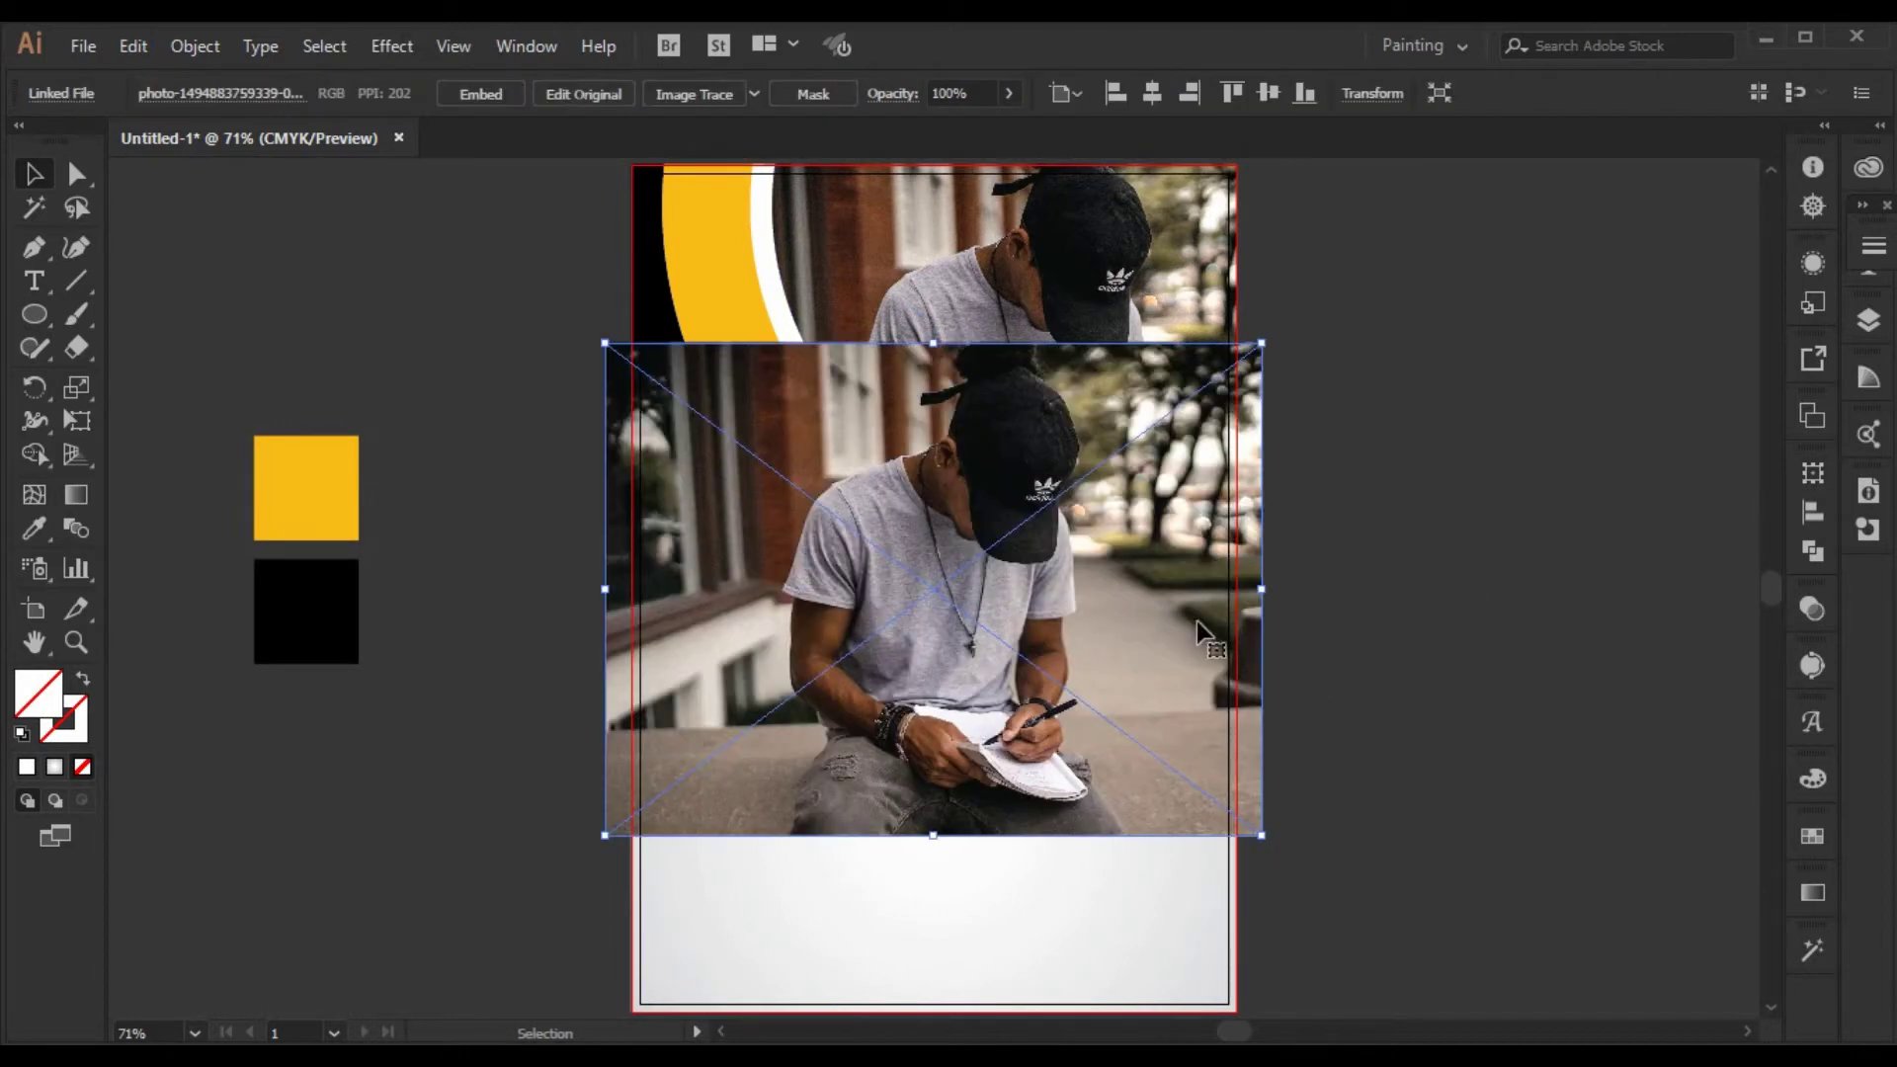
drag(1196, 621, 1677, 620)
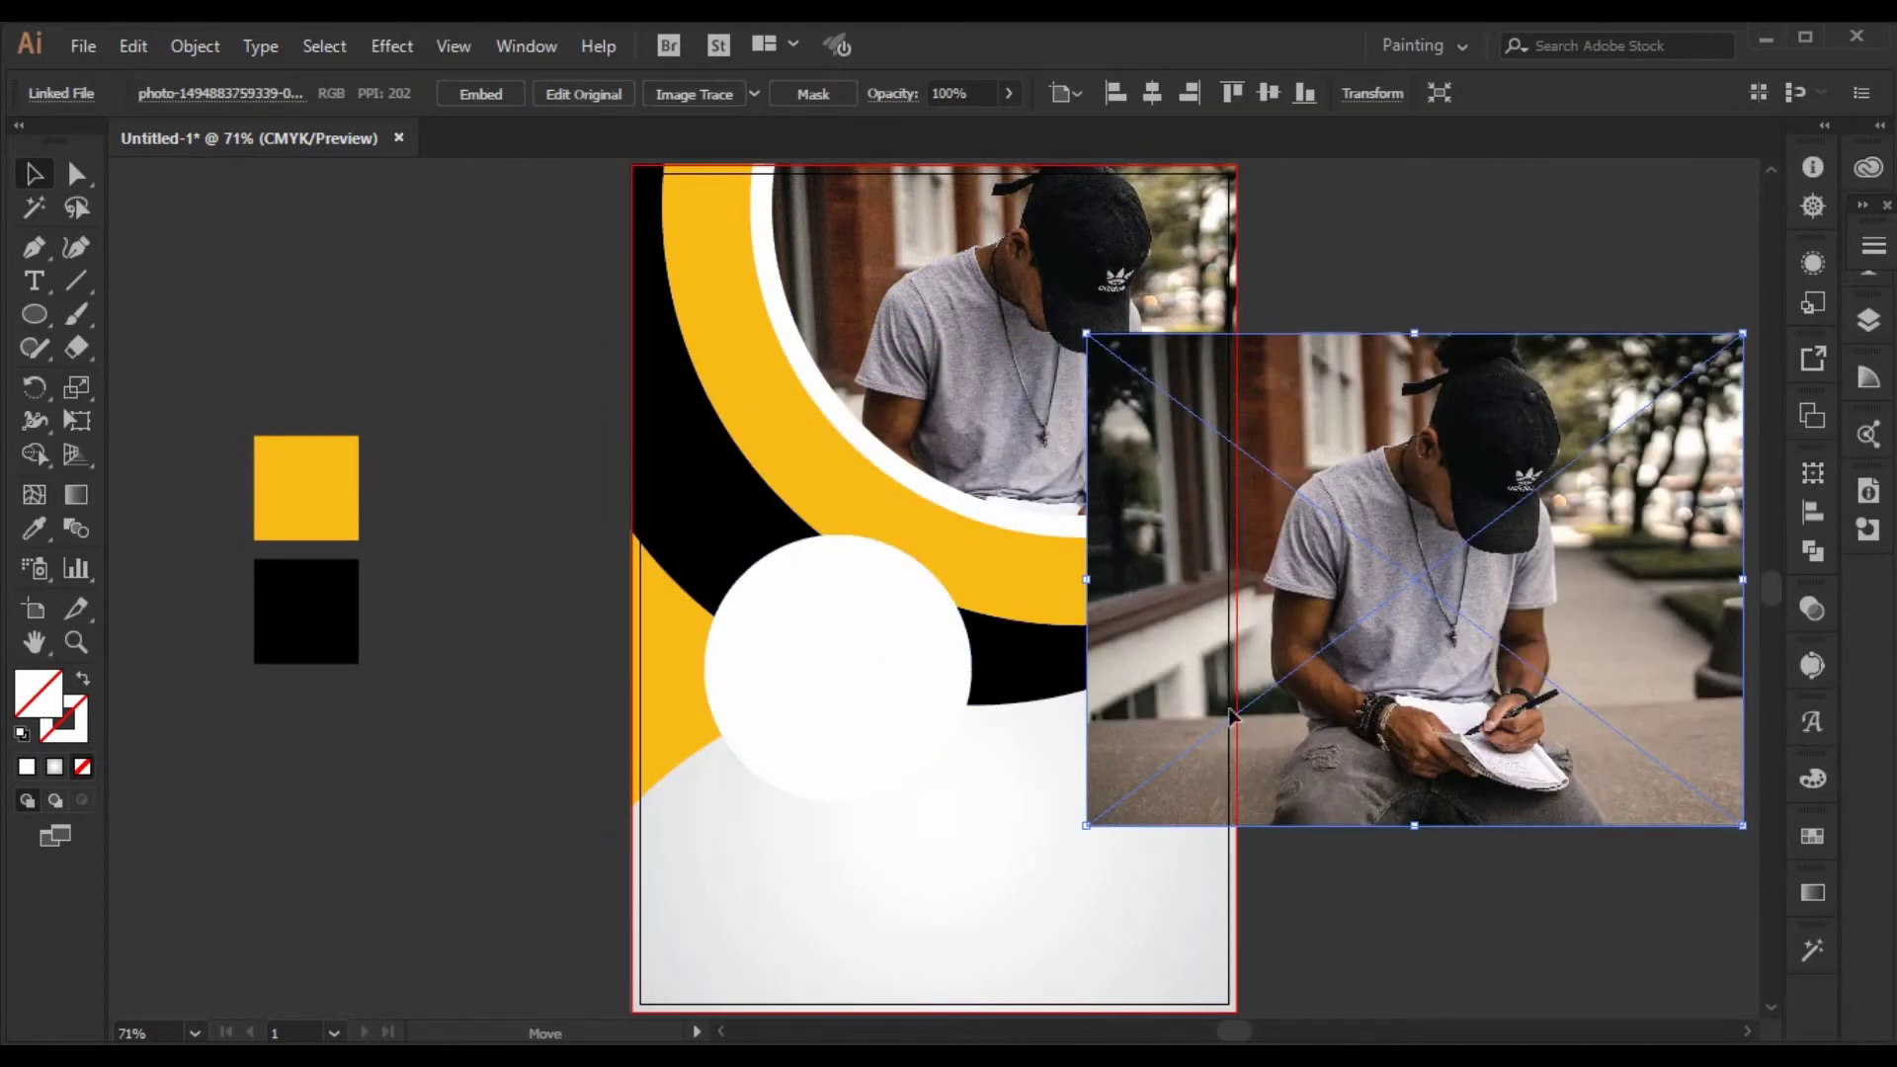
drag(1233, 688, 995, 699)
- Bring the white circle in front of the pasted photo
right_click(785, 658)
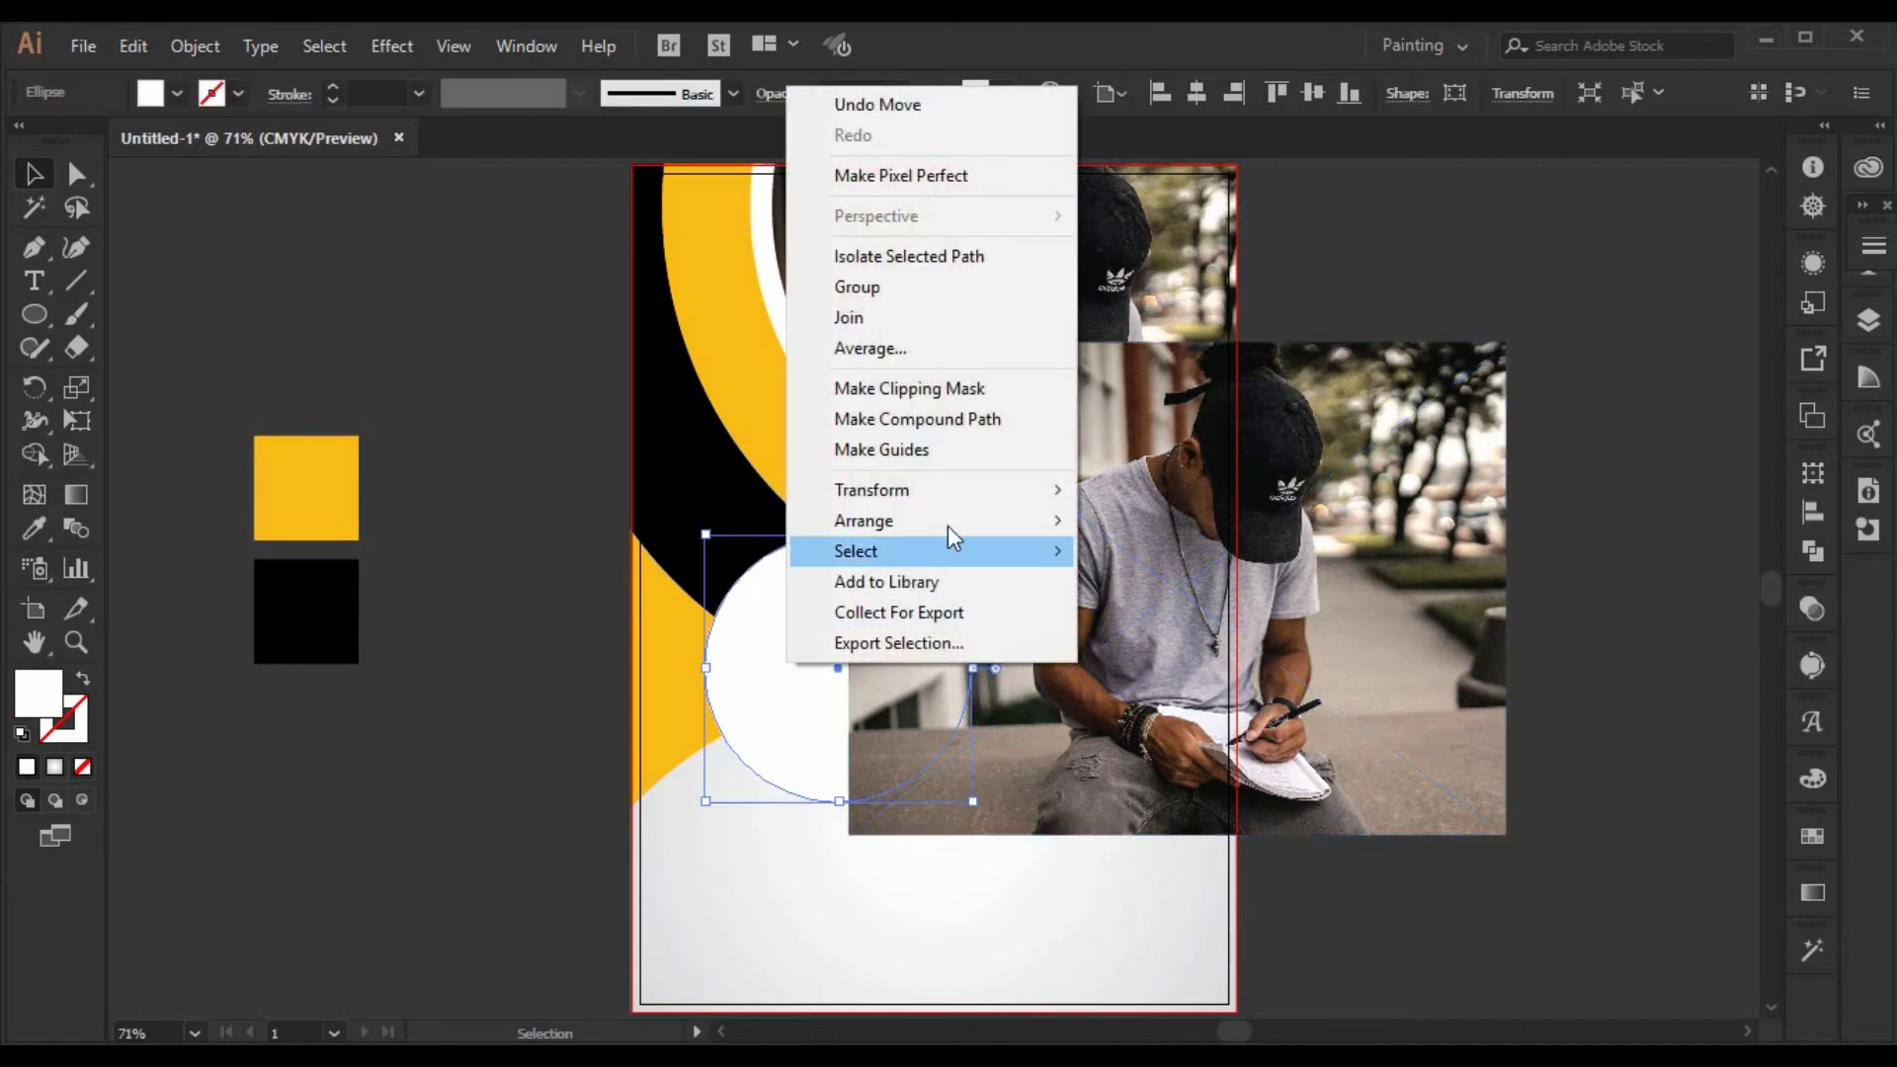
mouse_move(1021, 524)
click(1169, 521)
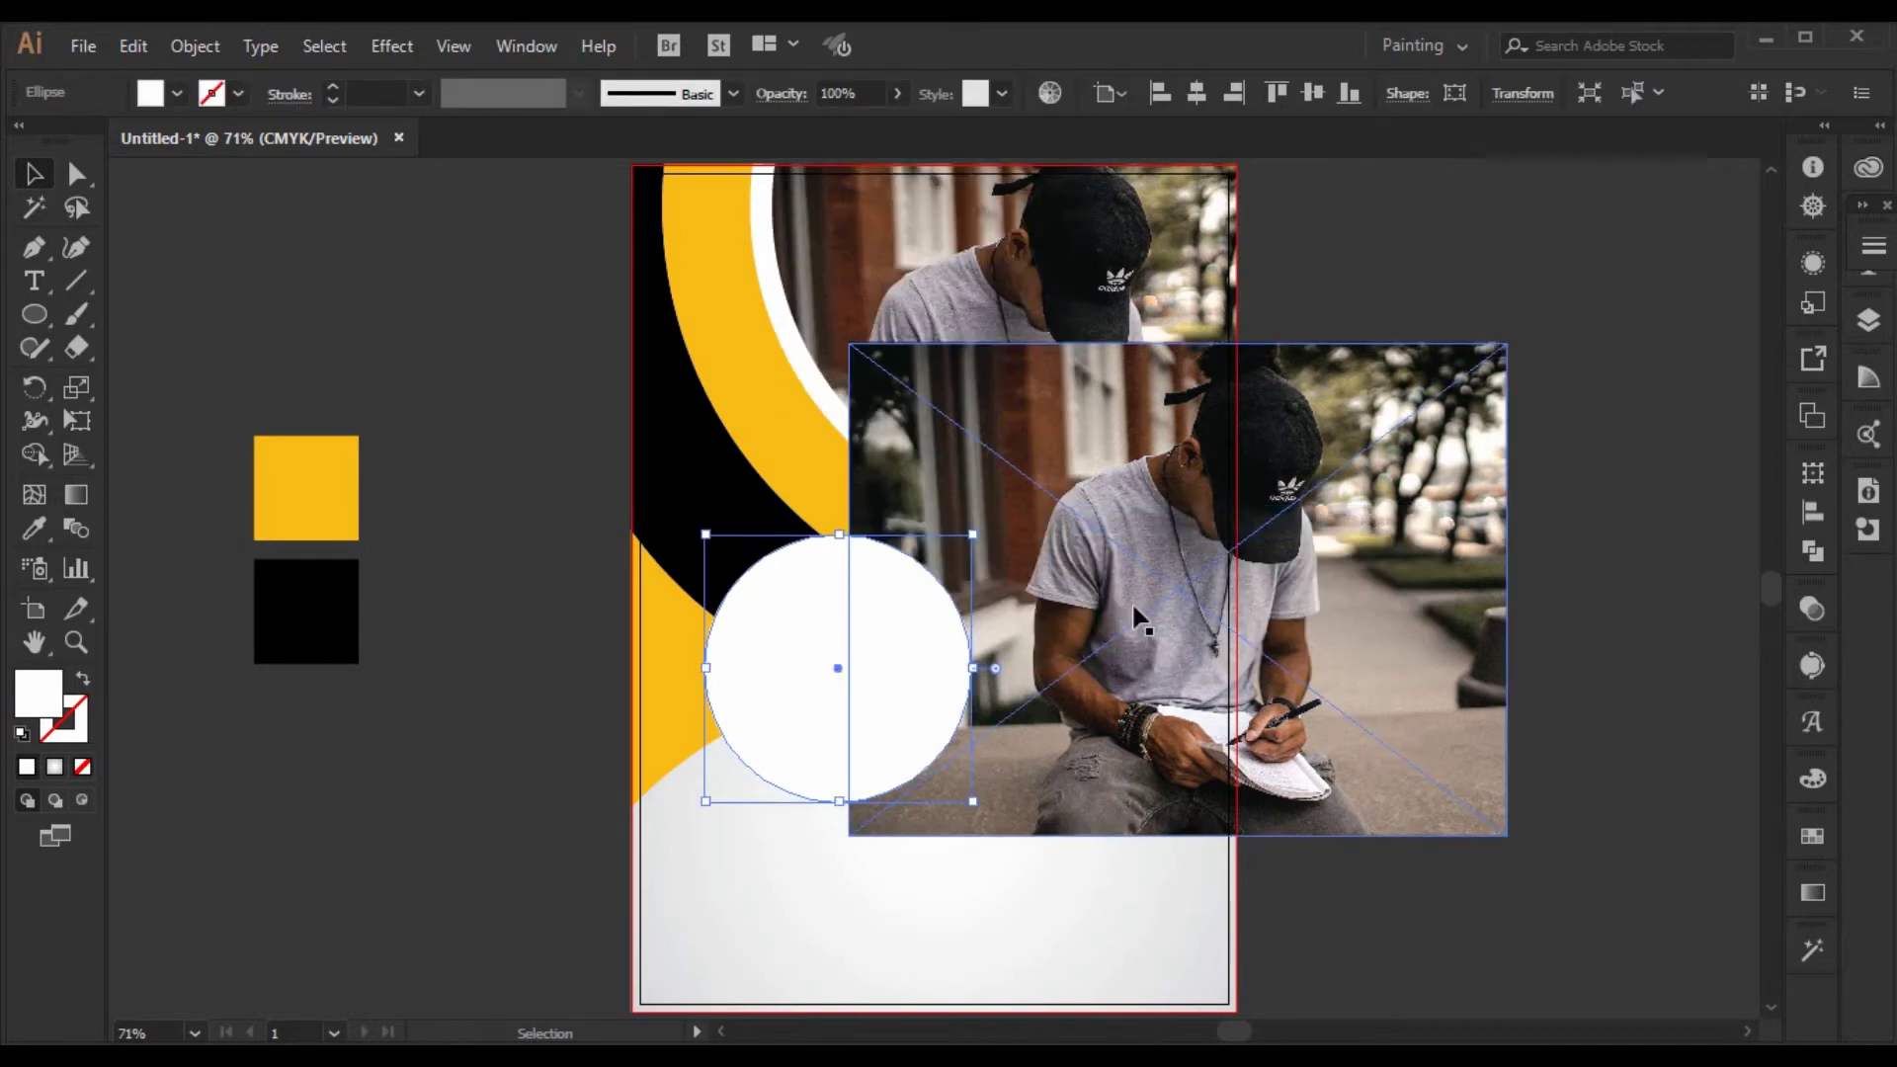
- Mask the pasted photo with the white circle as a clipping mask
shift+click(1133, 606)
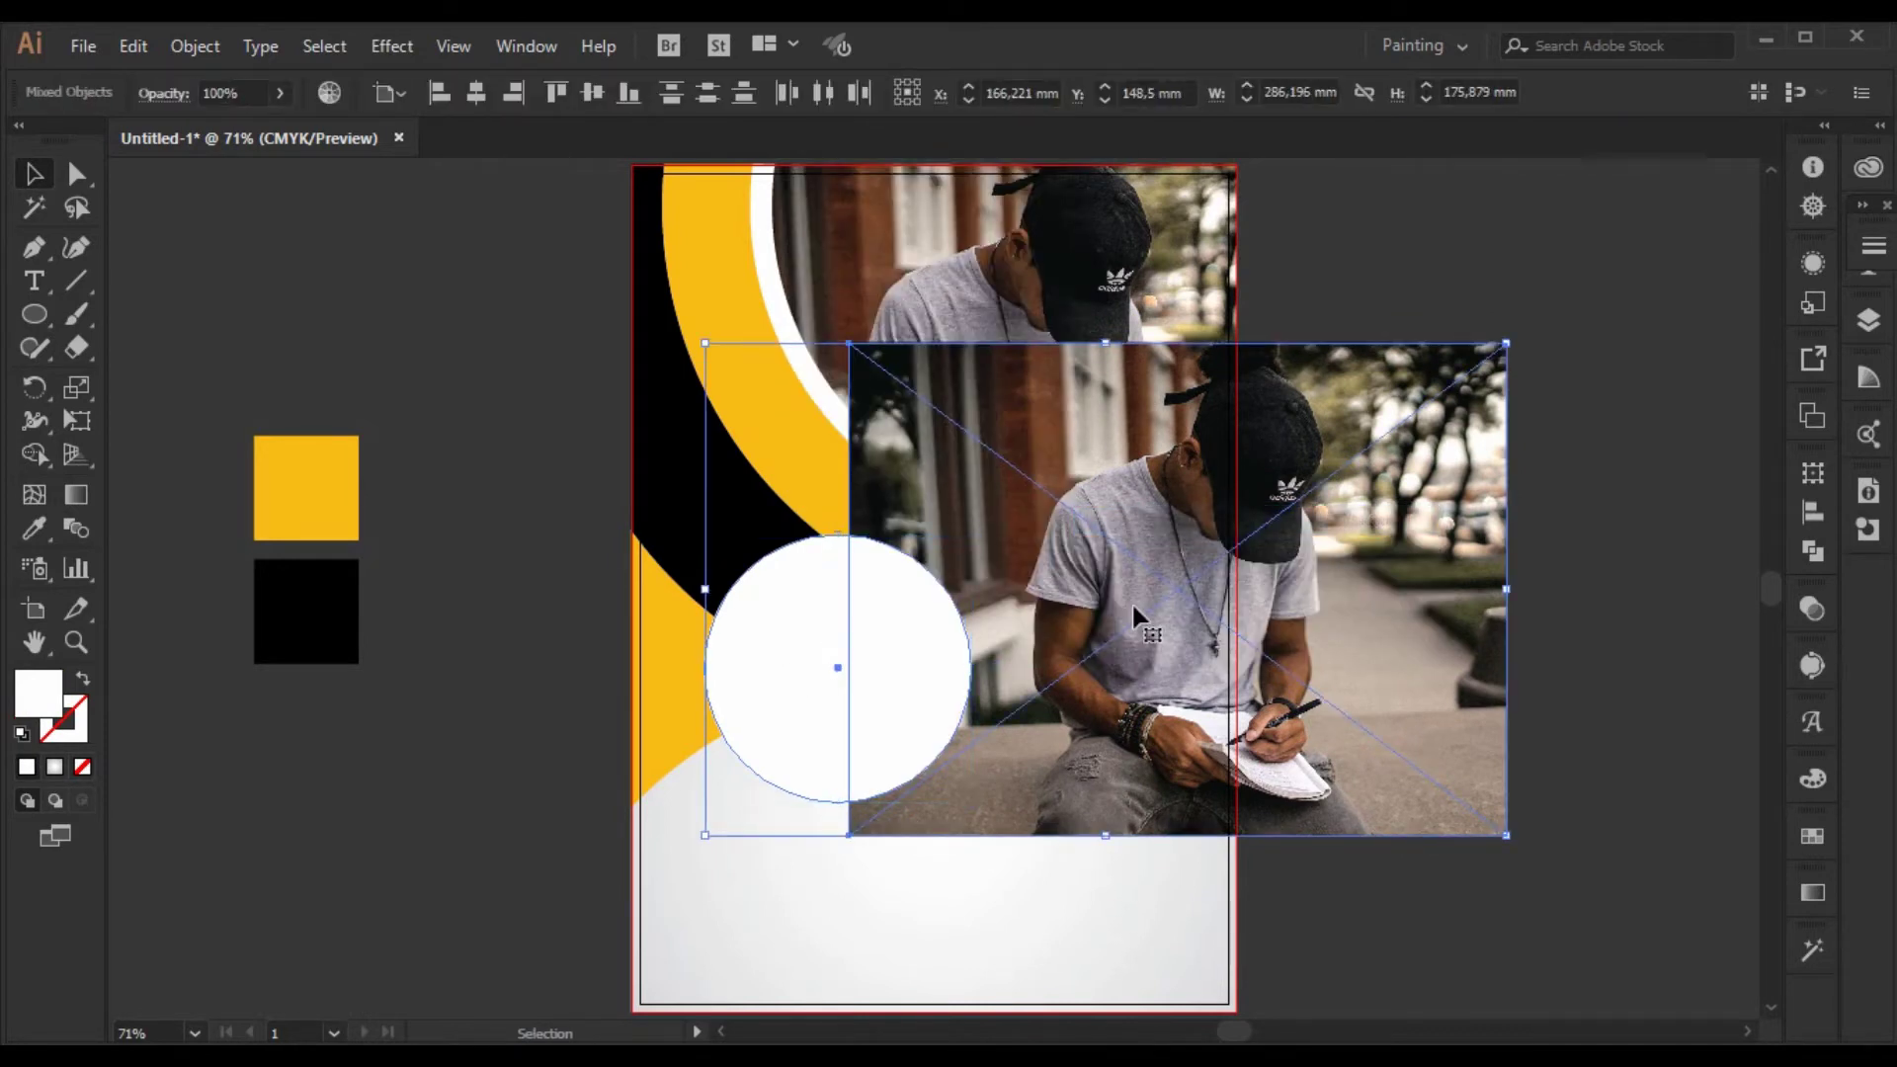
click(1301, 869)
click(894, 677)
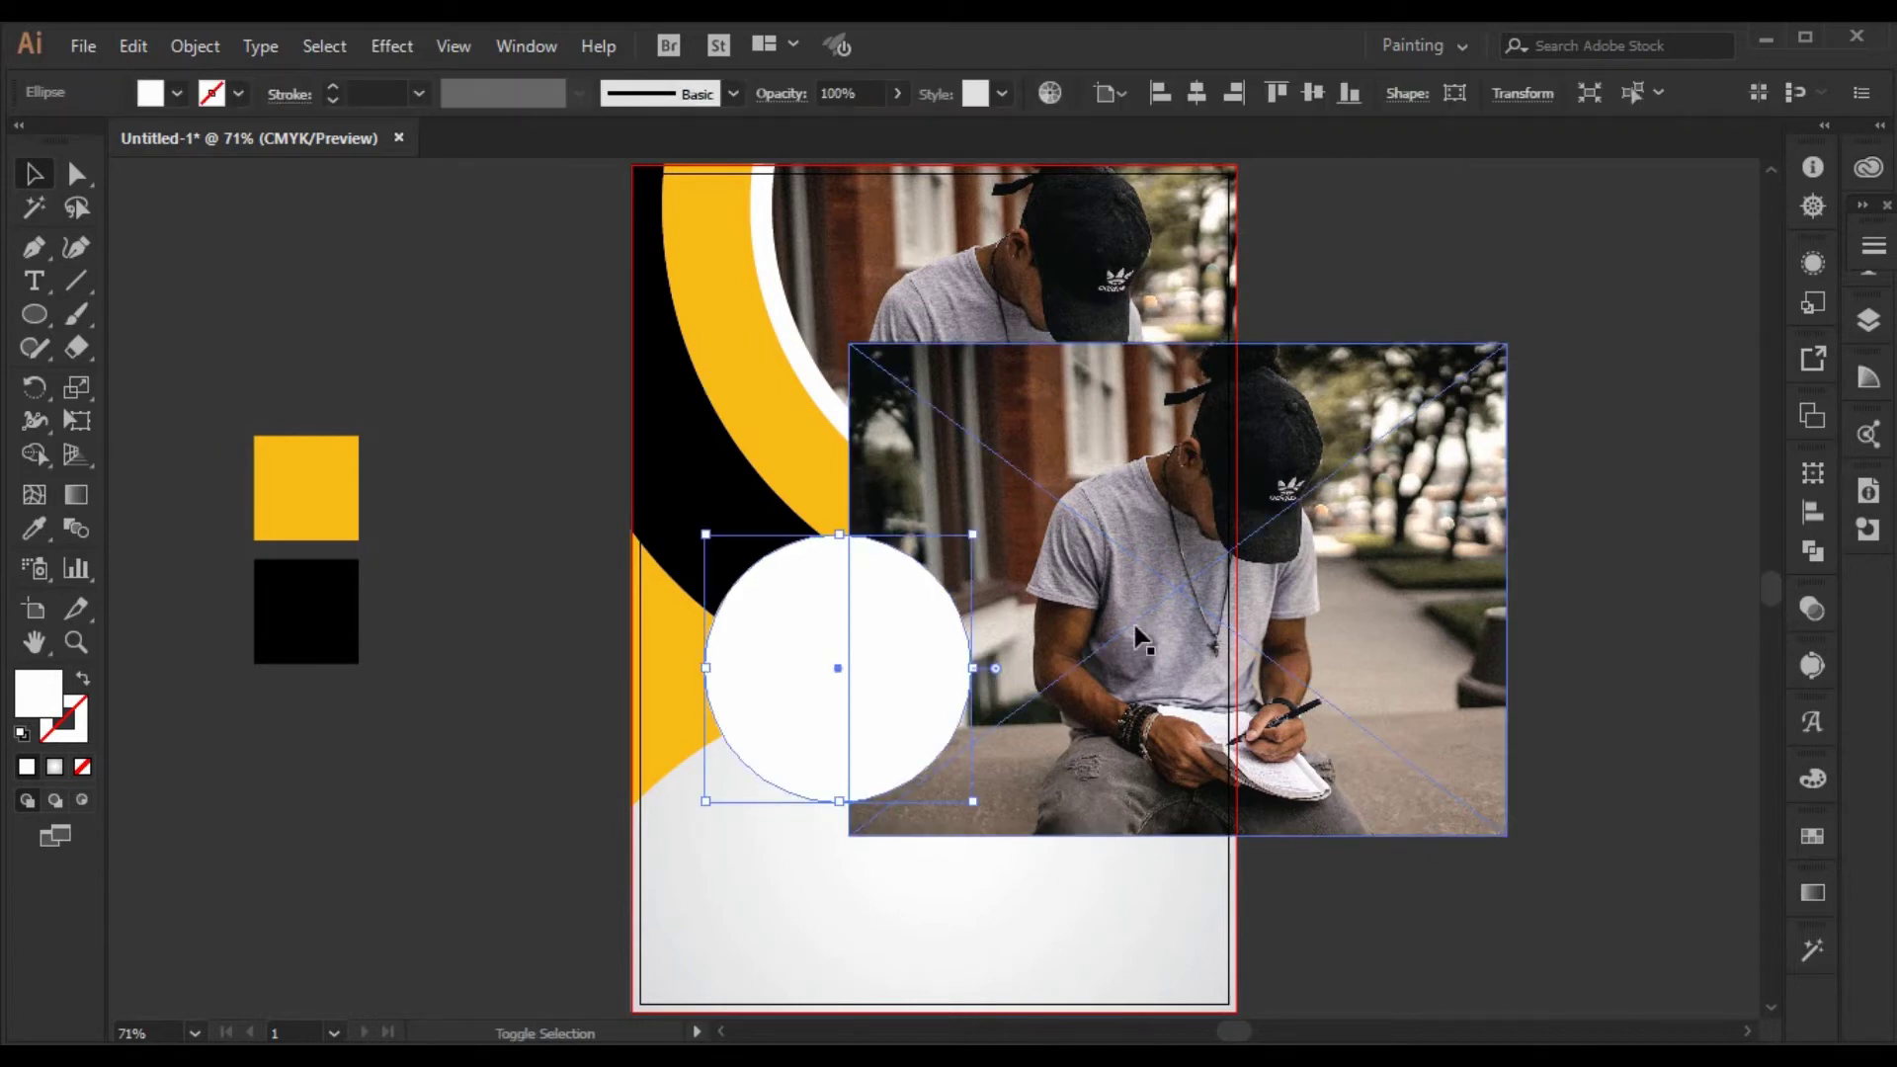
shift+click(1136, 633)
right_click(1136, 632)
click(1295, 828)
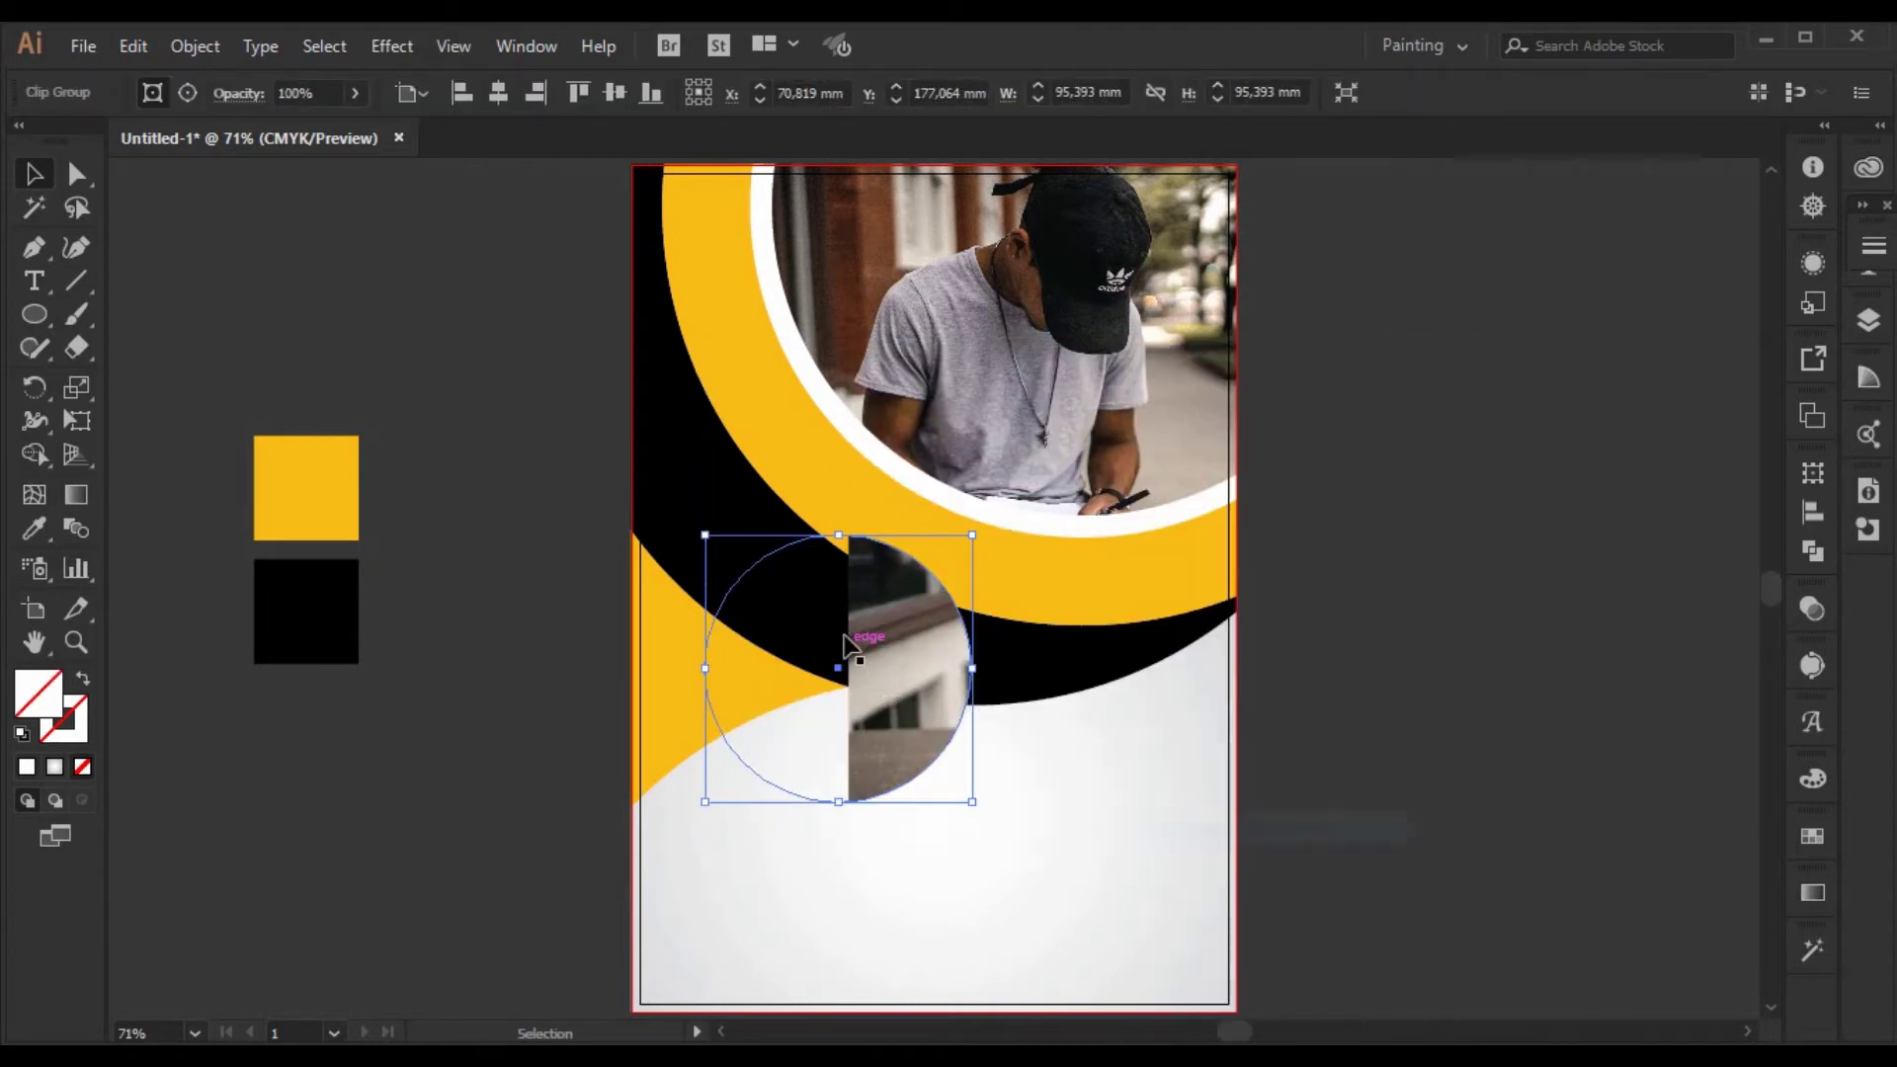
- Shrink and centre the photo inside the circular mask so the whole seated man fits in the circle
double_click(921, 654)
drag(1376, 685, 1042, 767)
drag(1167, 911, 1030, 811)
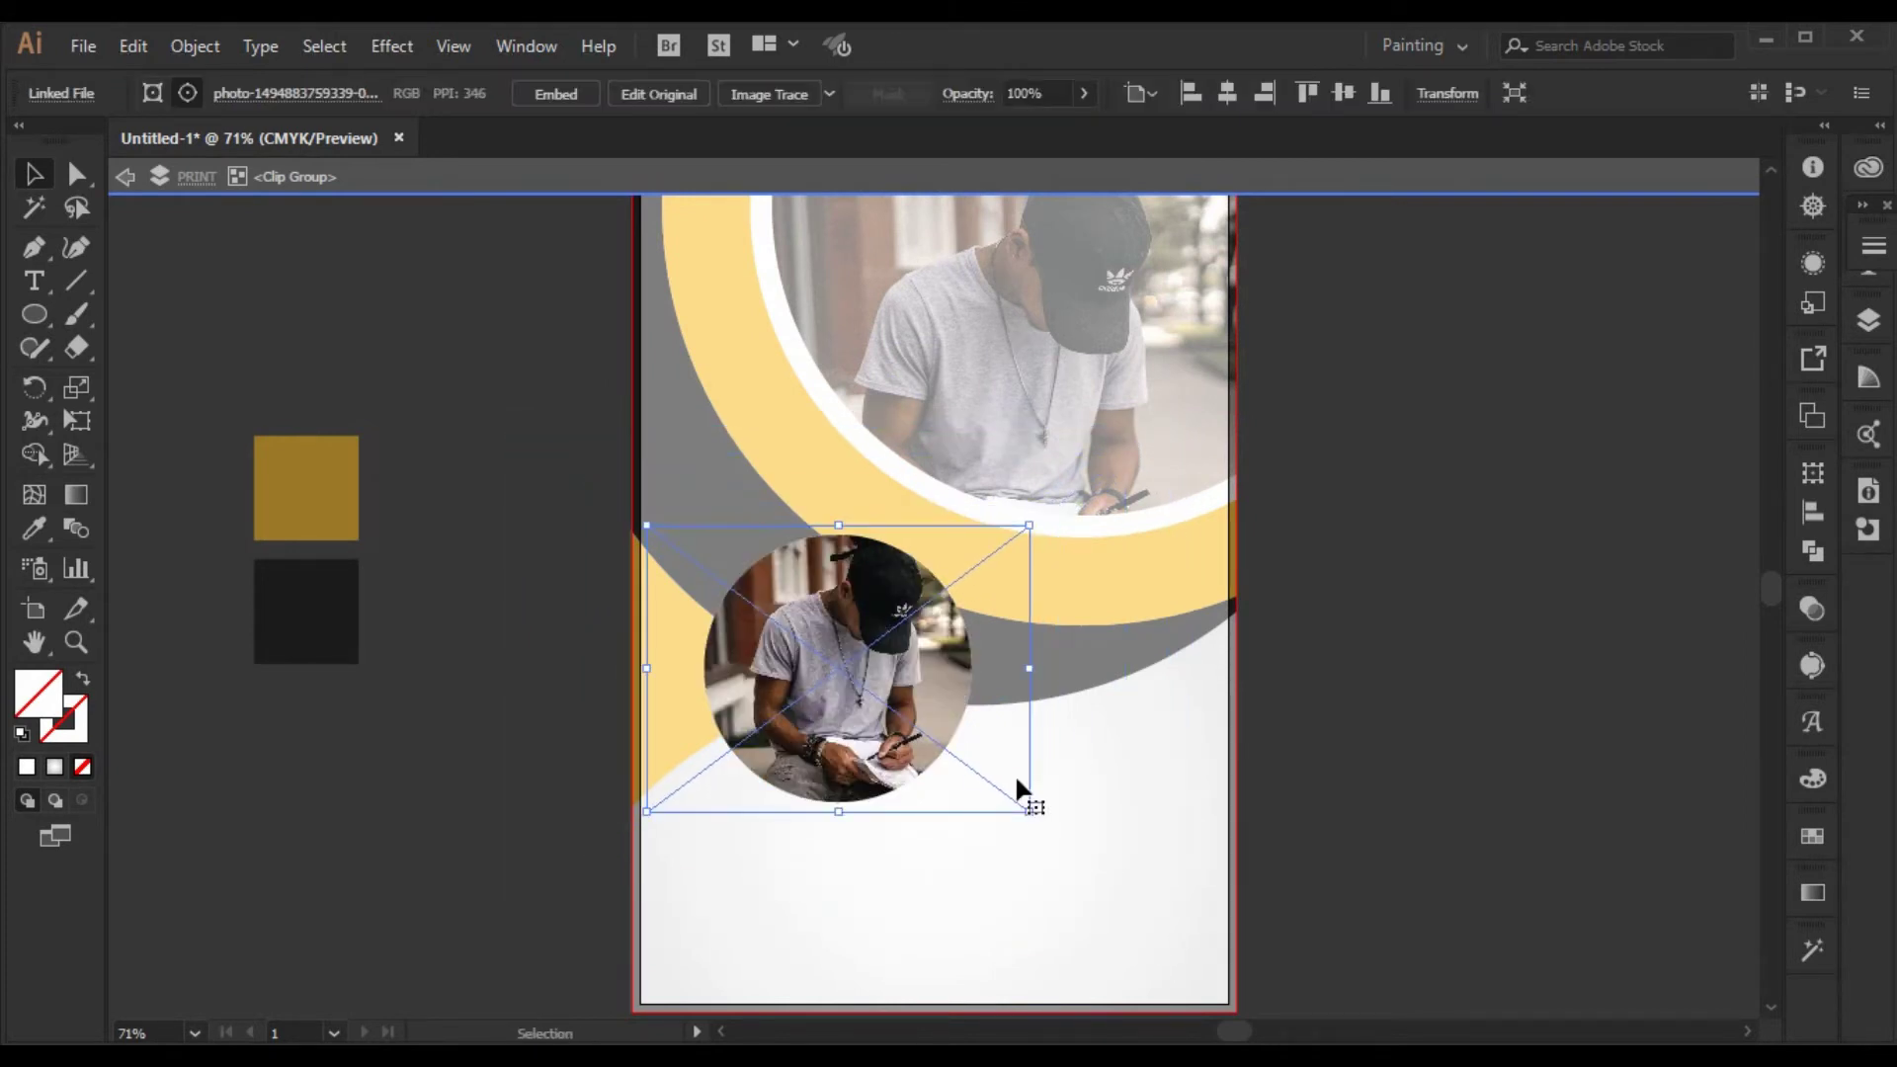
double_click(1316, 756)
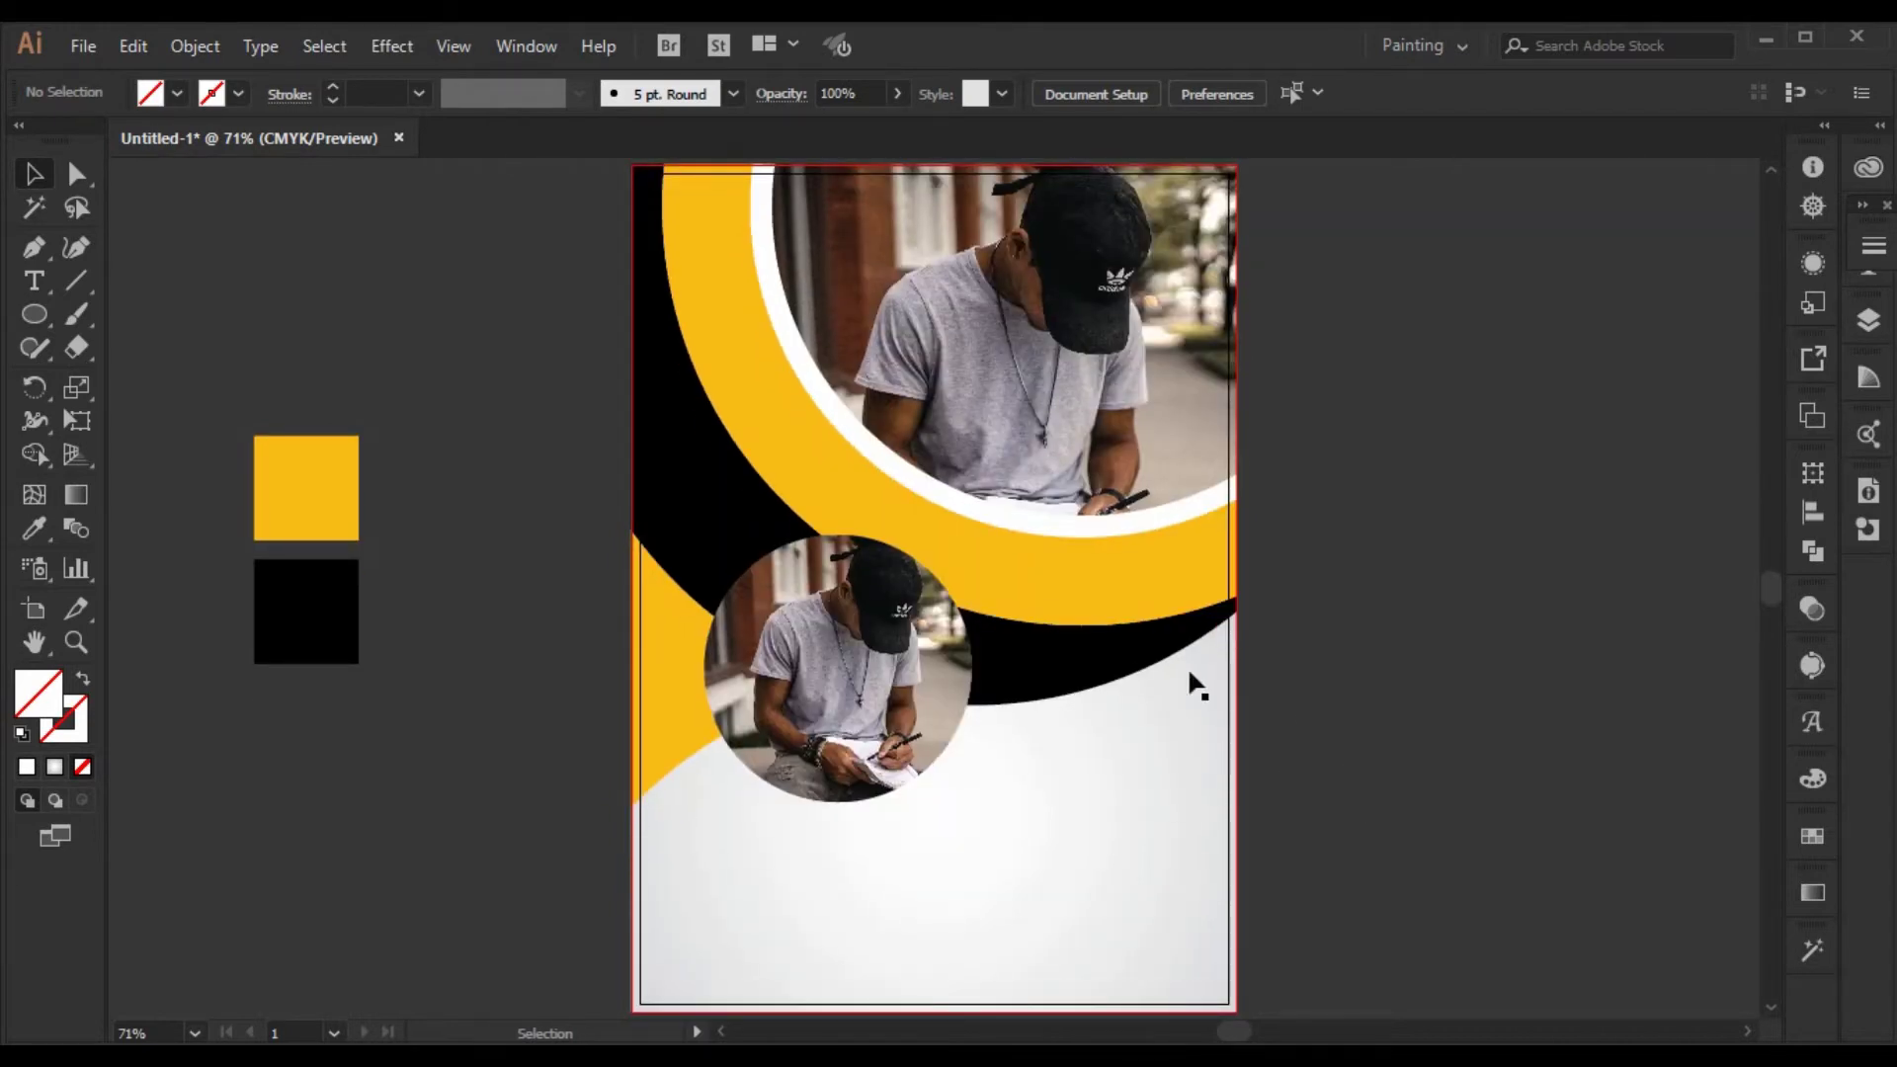
- Give the circular mask's path a black stroke with a weight of 17 pt
click(903, 652)
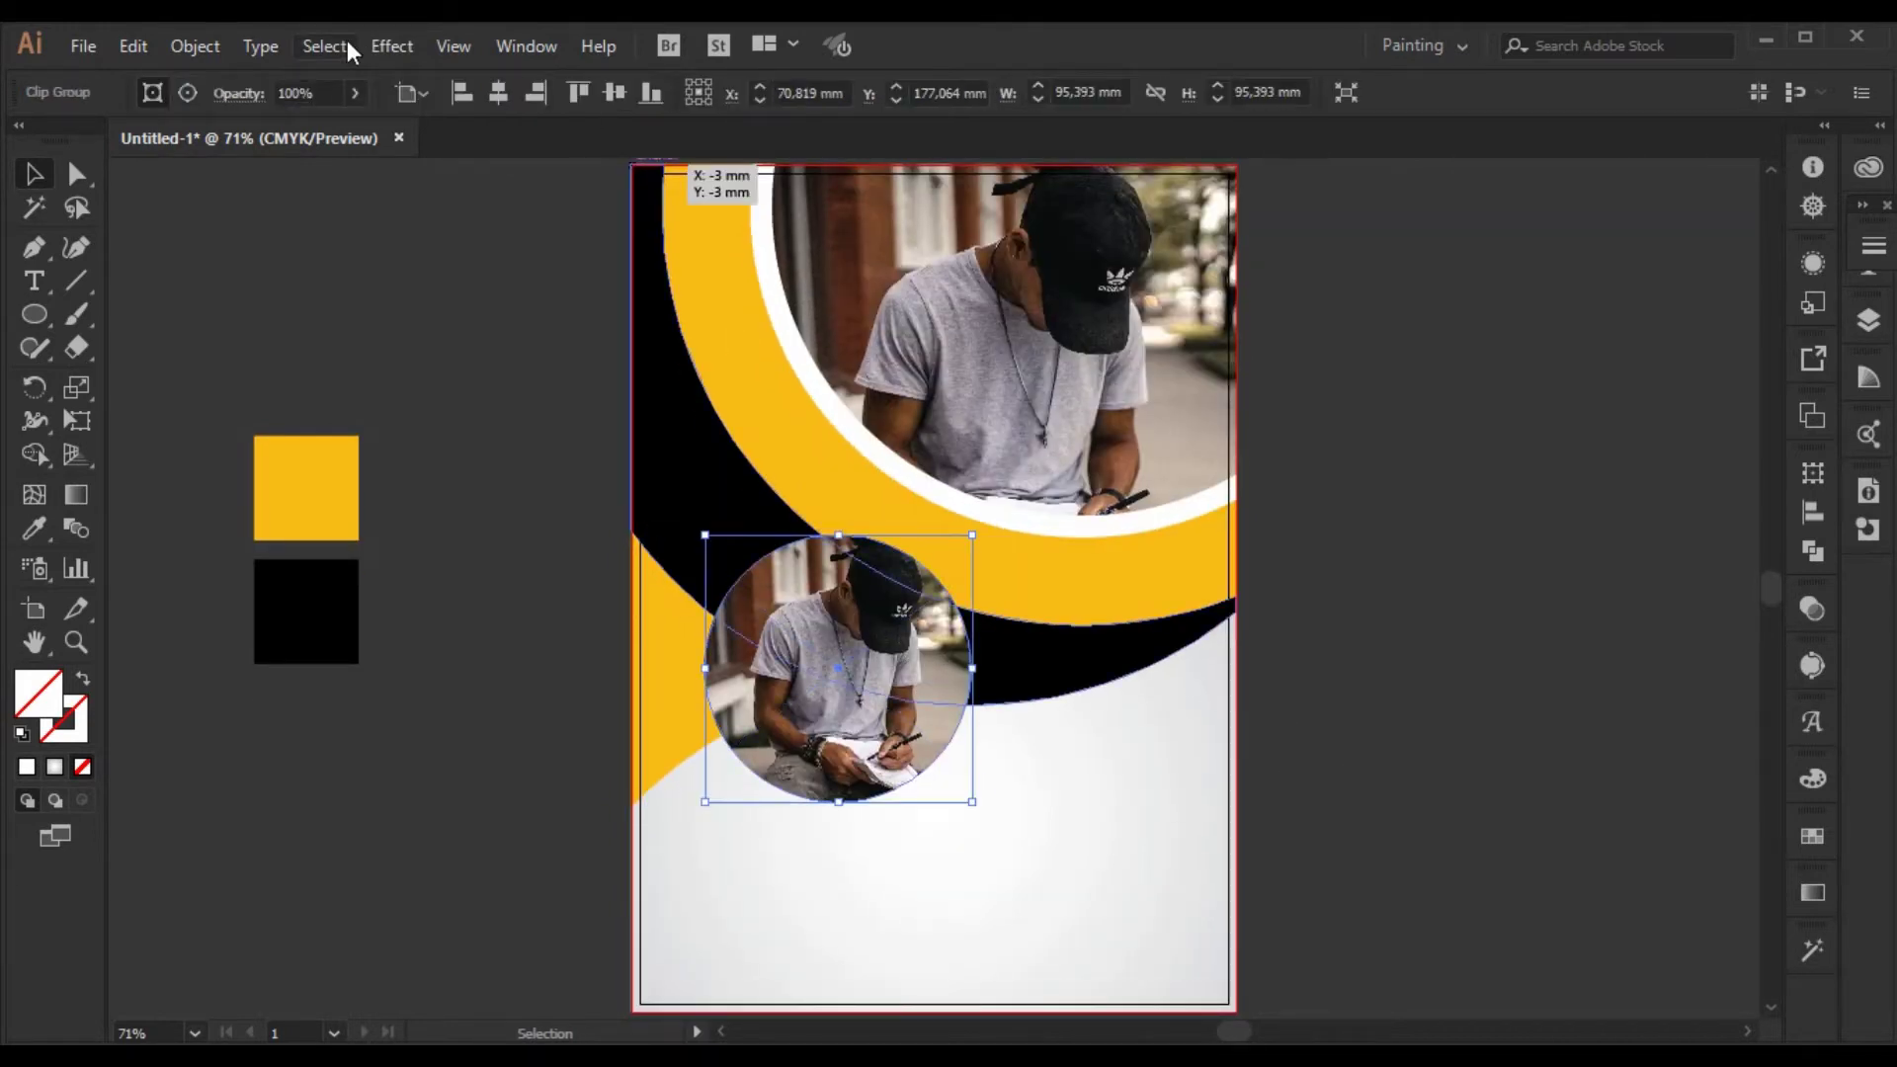
double_click(820, 662)
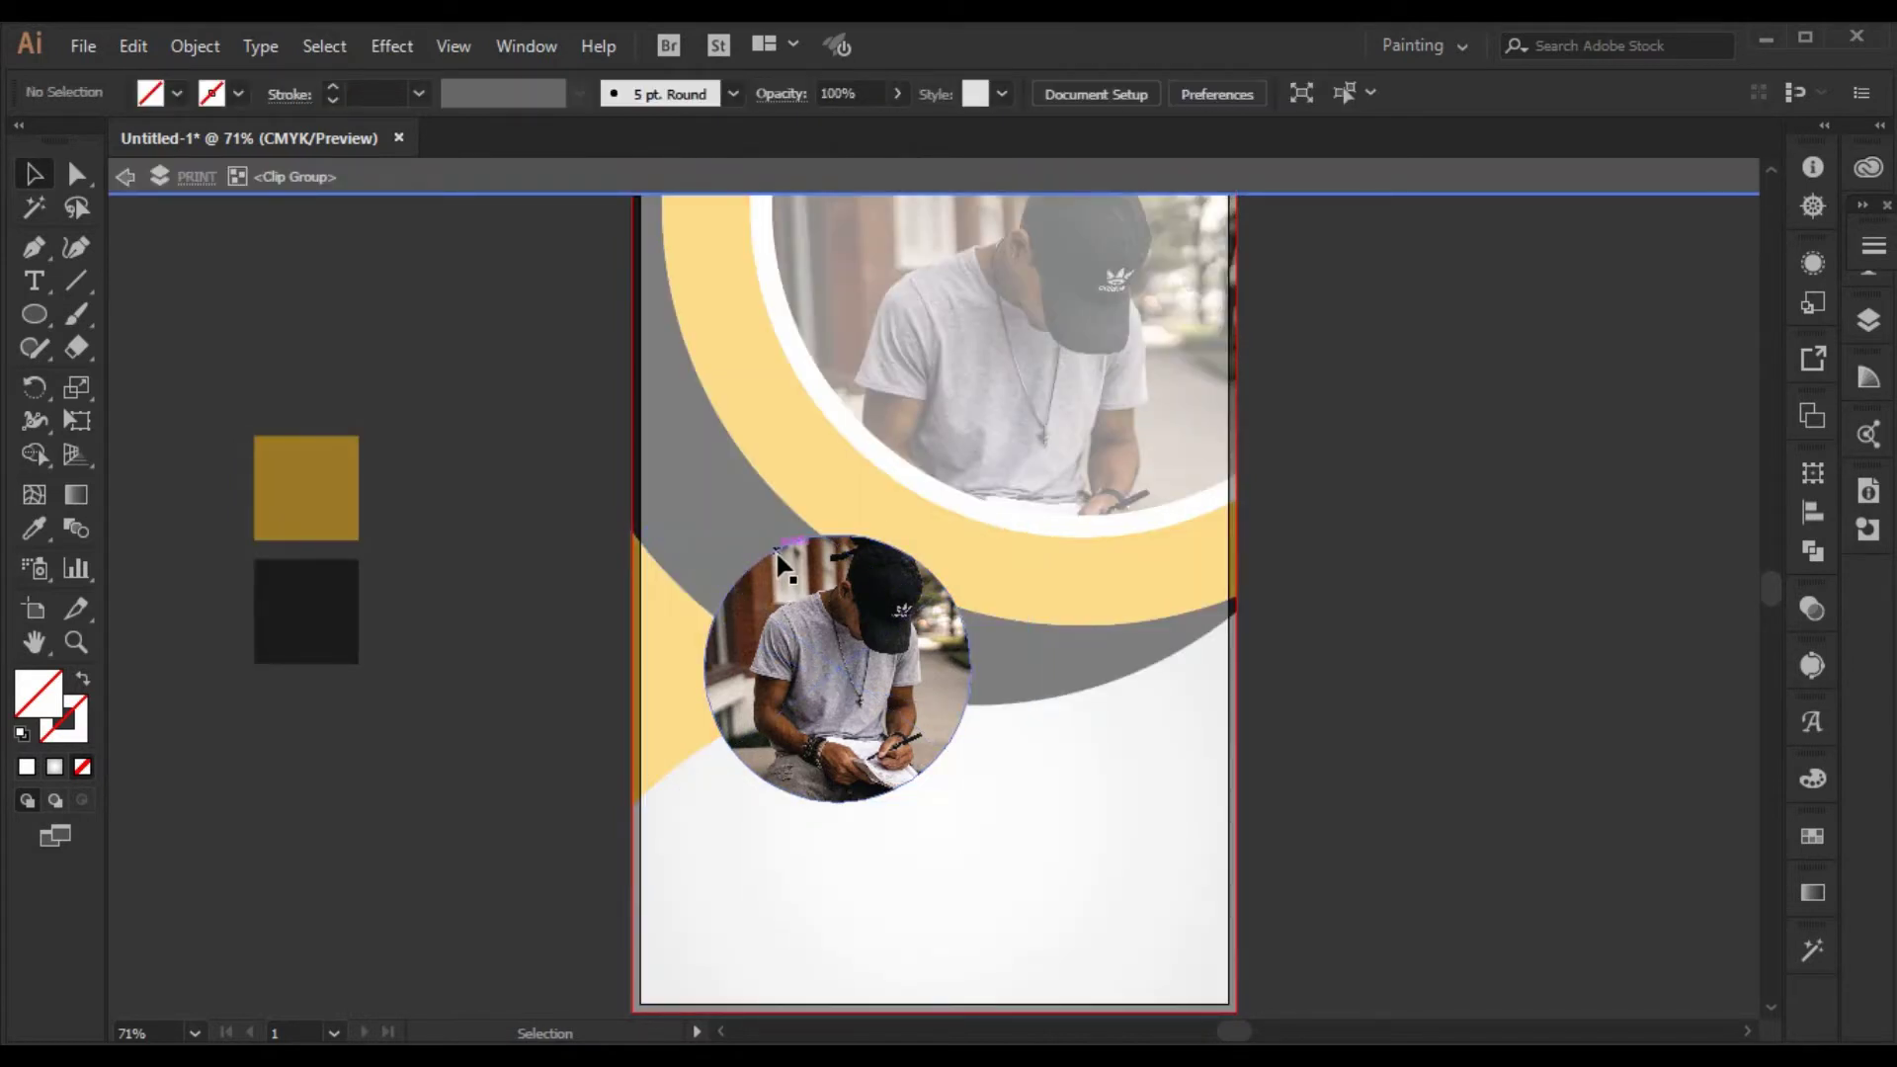
scroll(451, 87, up, 13)
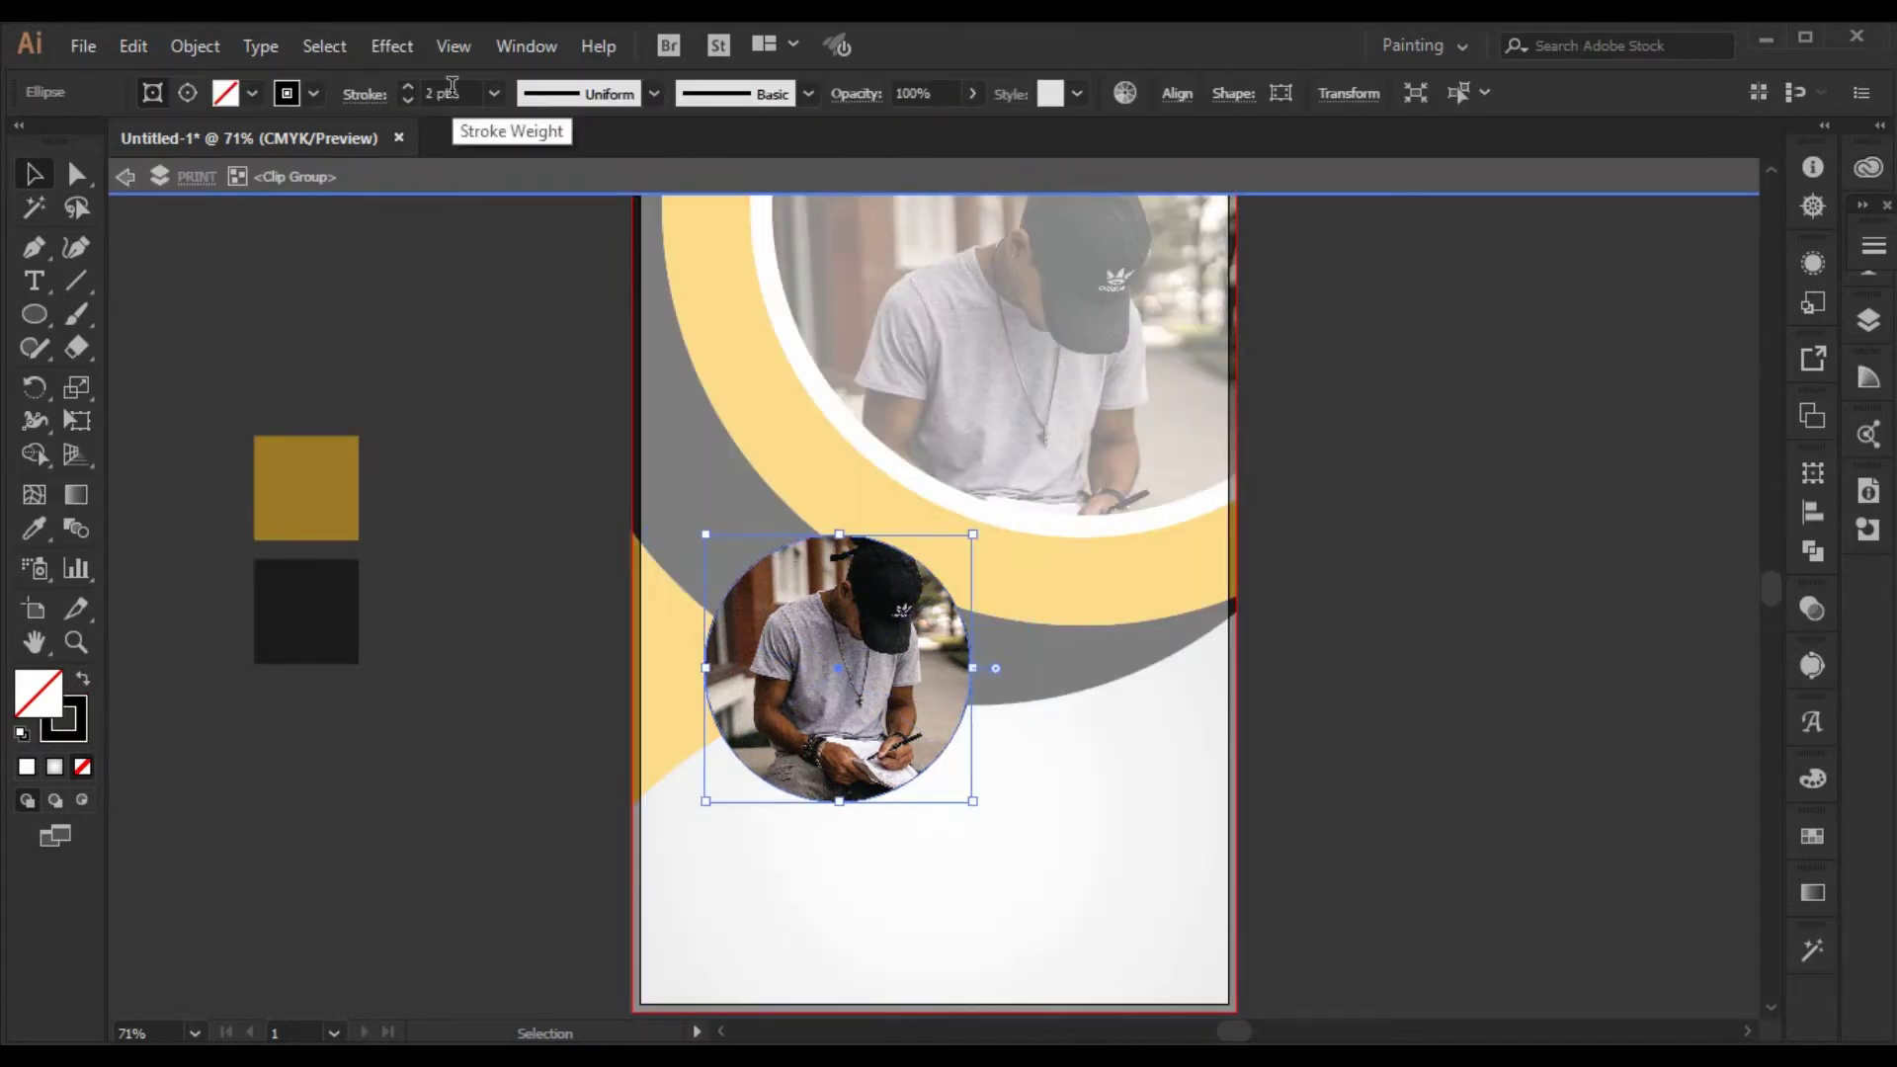
scroll(452, 87, up, 5)
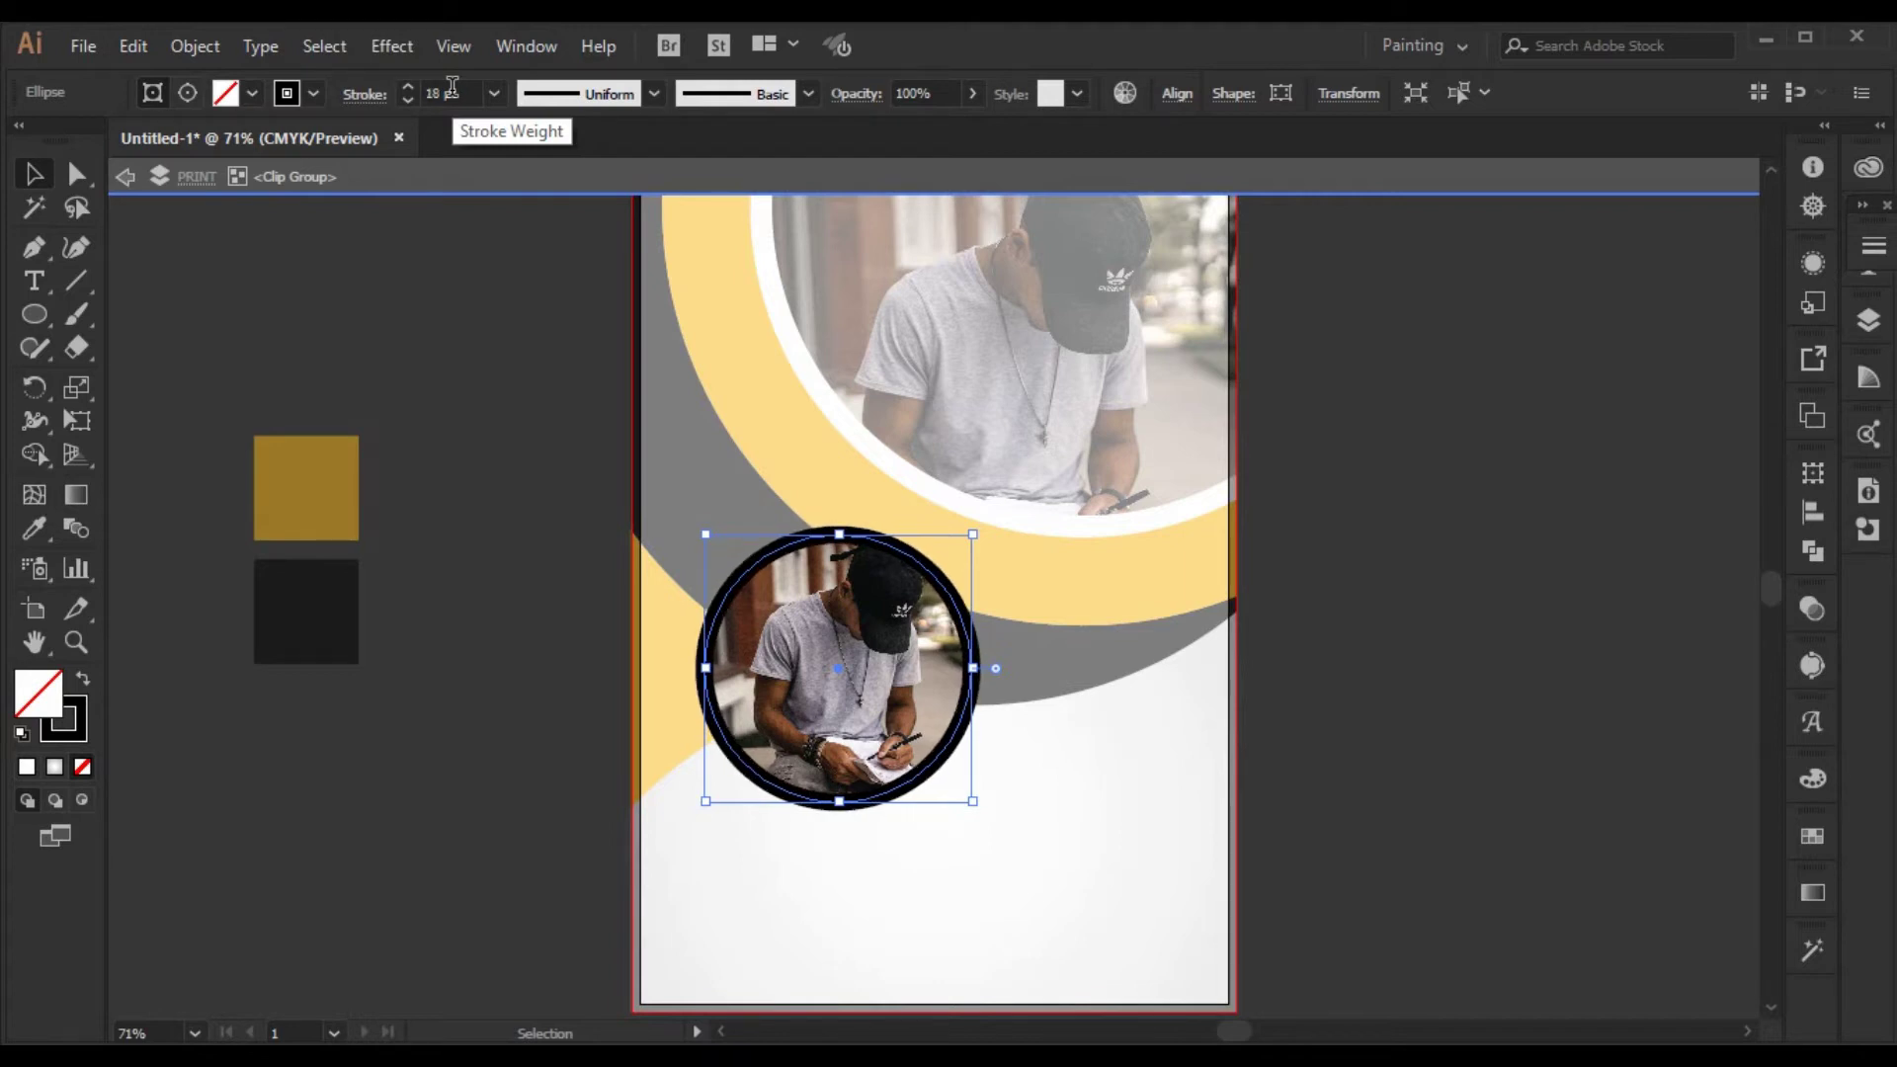
scroll(452, 87, down, 1)
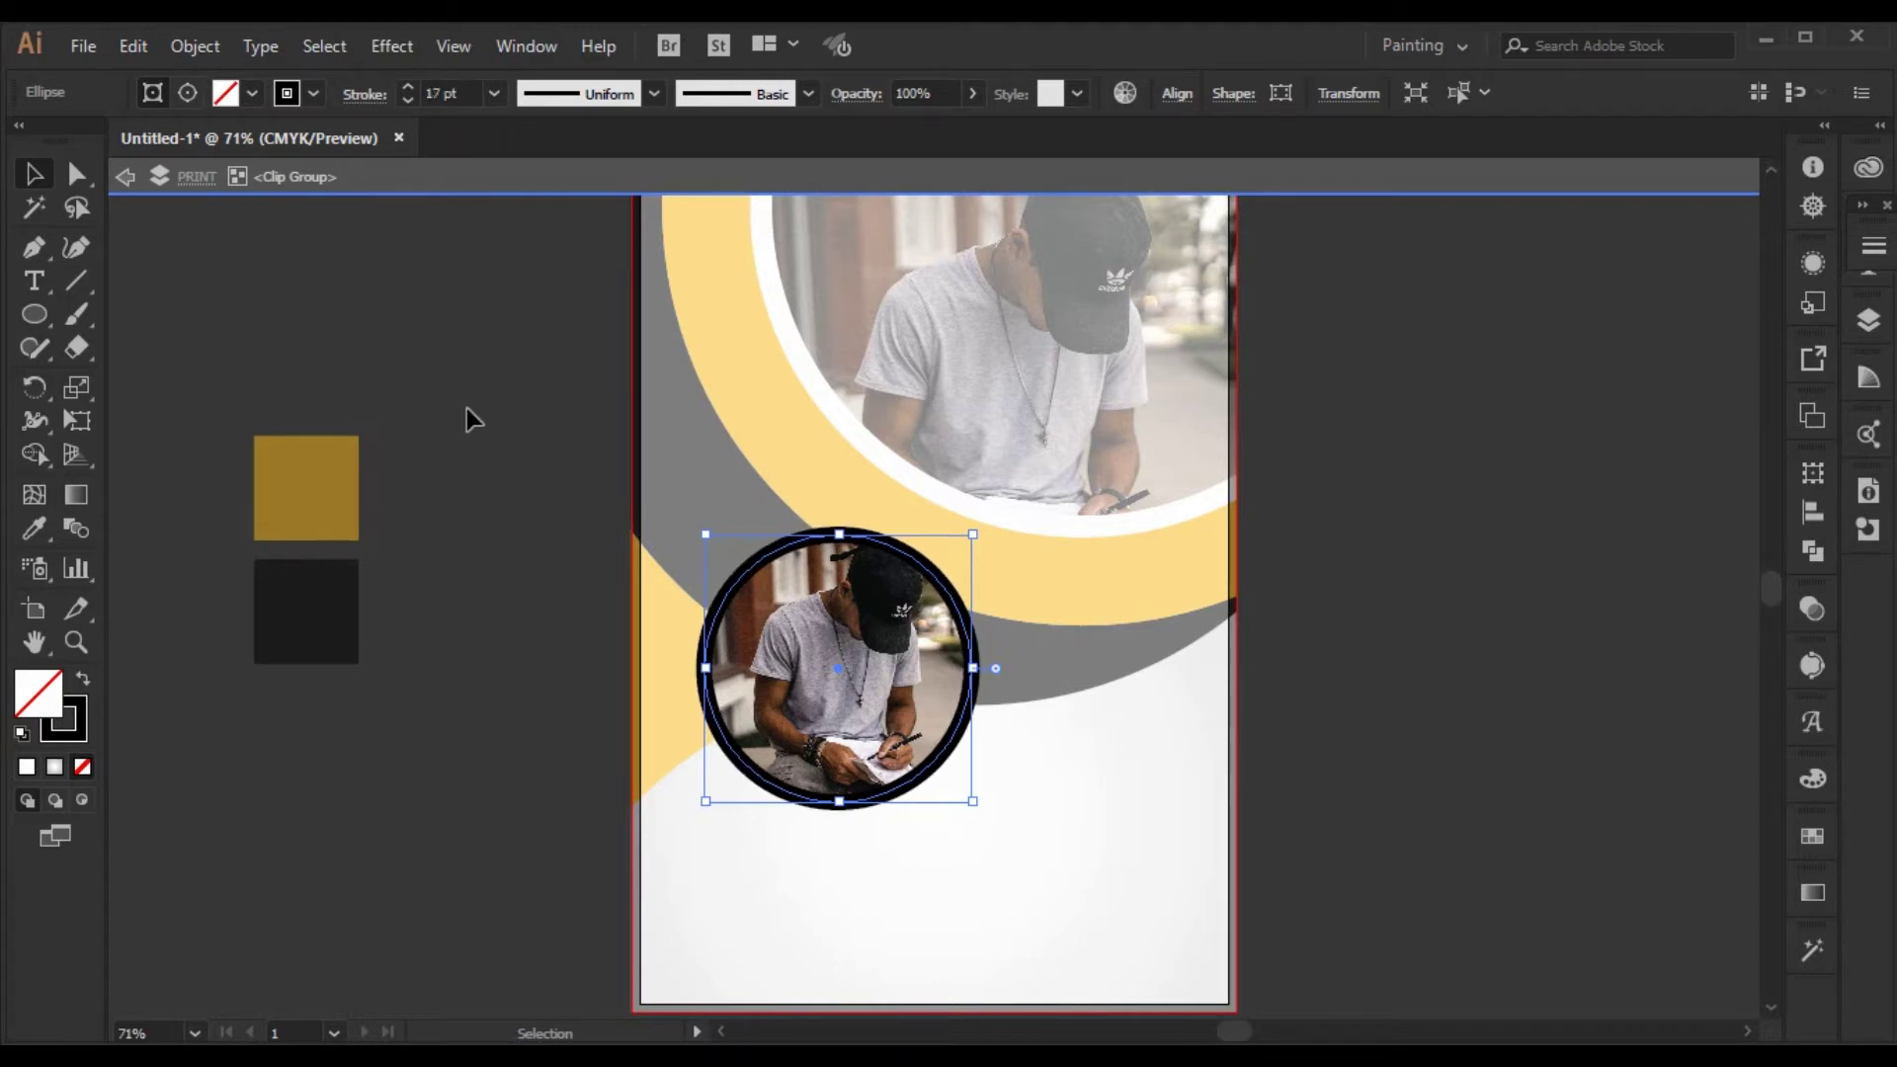
- Change the stroke colour of the circular photo mask to white (FFFFFF)
click(79, 709)
click(27, 769)
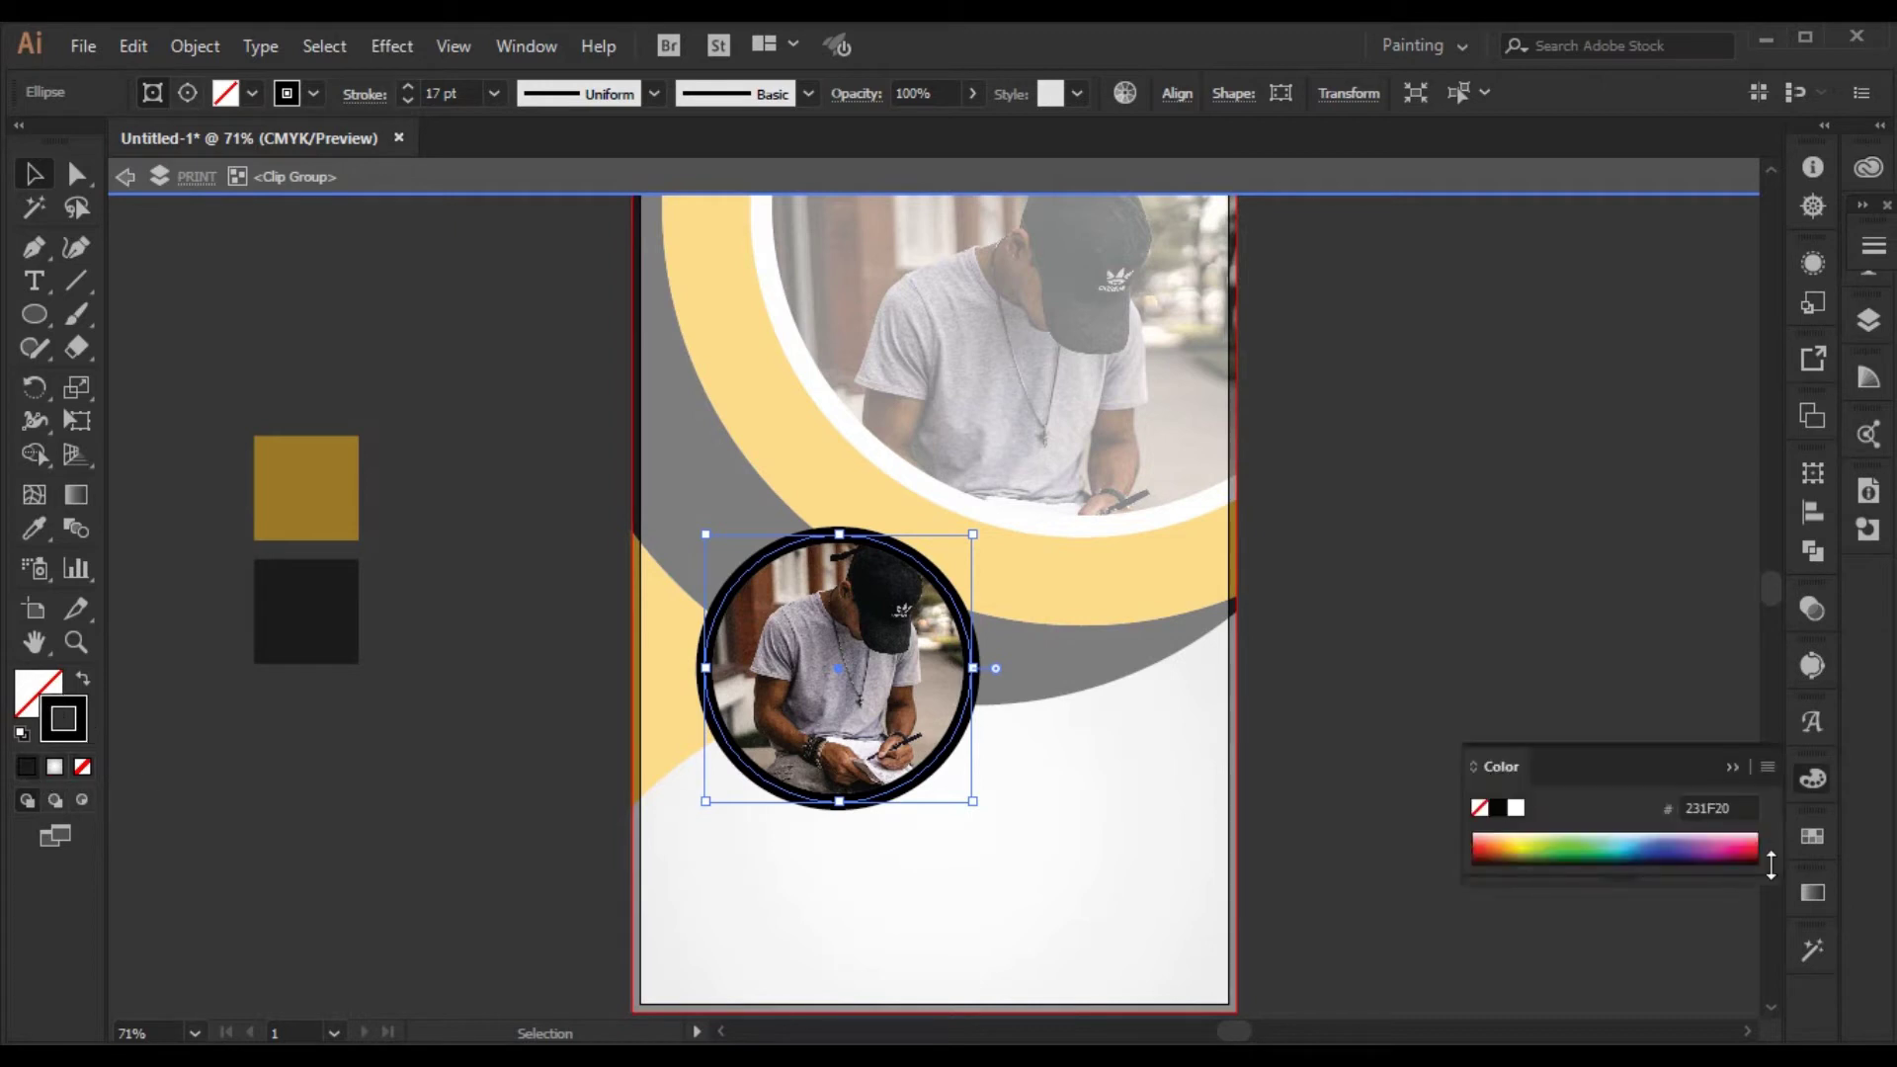
click(1516, 809)
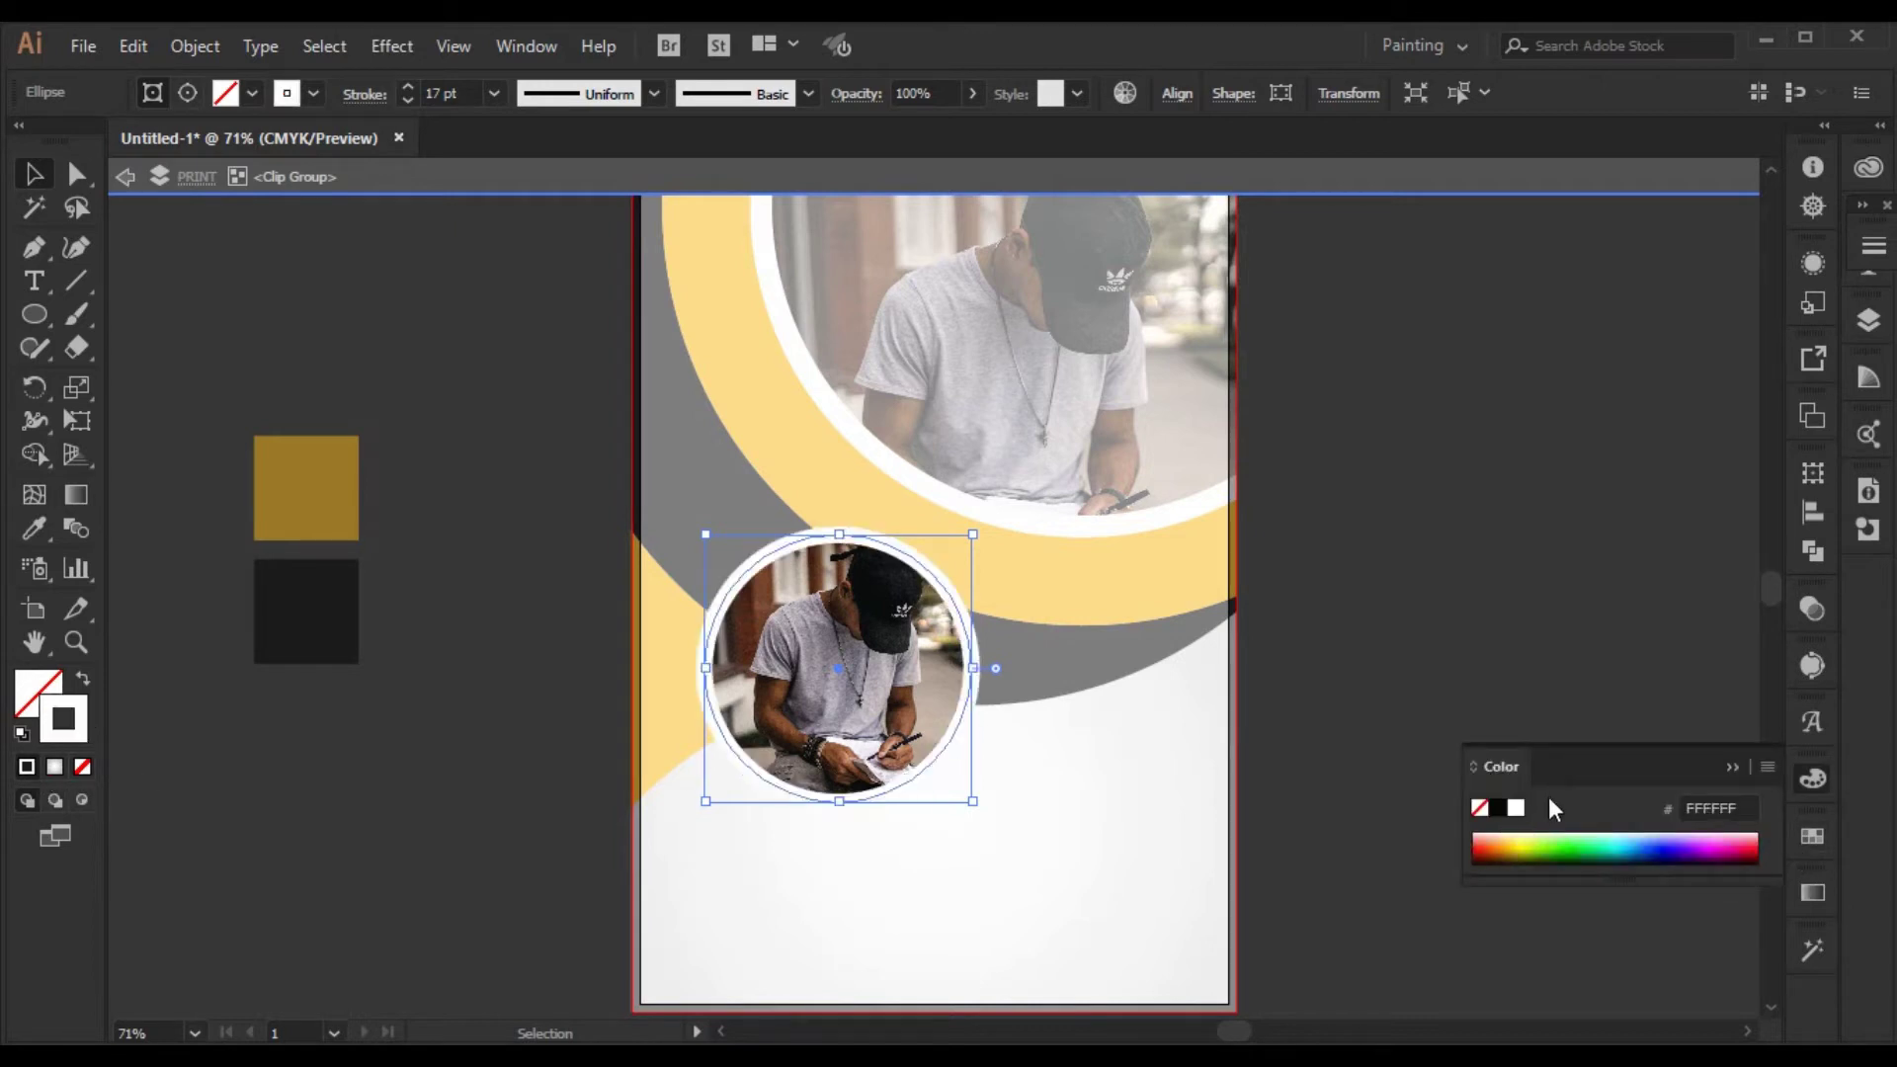
click(1724, 767)
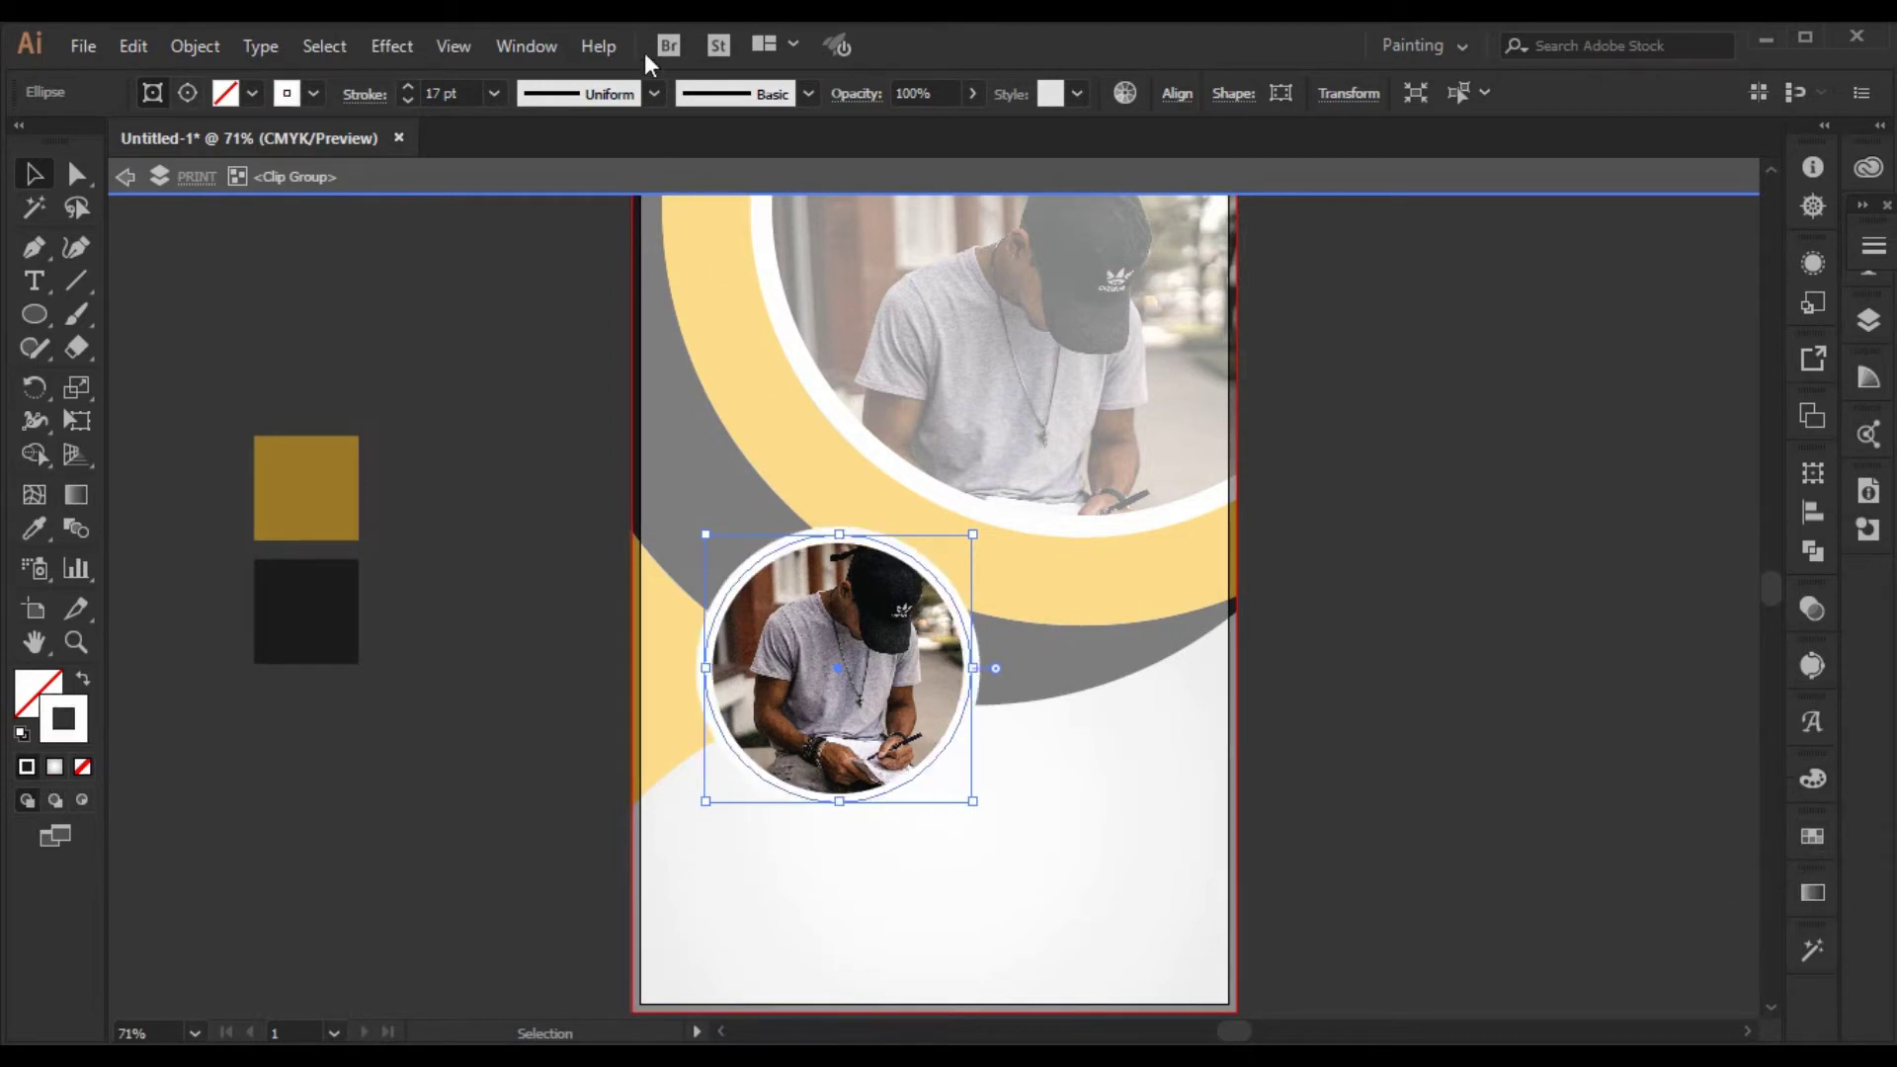
- Reduce the circular mask's stroke weight to 13 pt and leave the clip group's isolation mode
scroll(454, 95, down, 1)
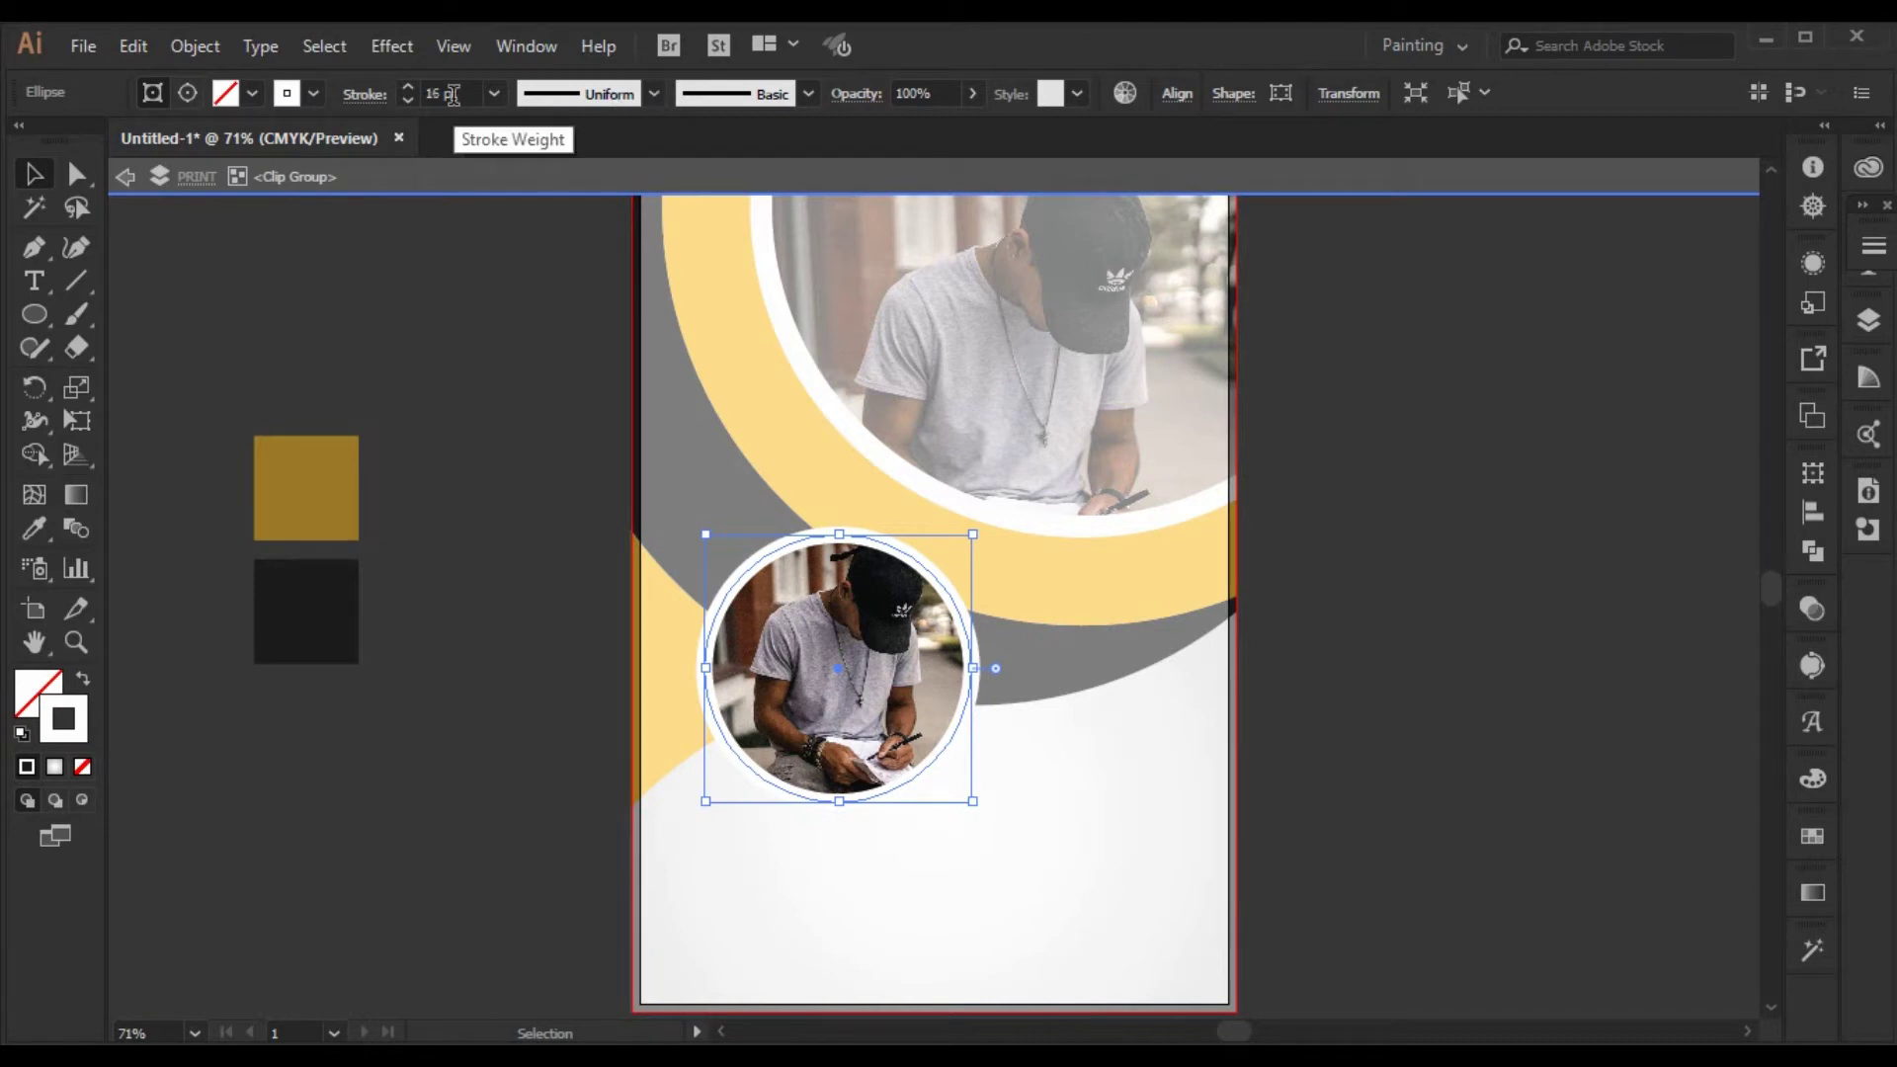
scroll(453, 95, down, 3)
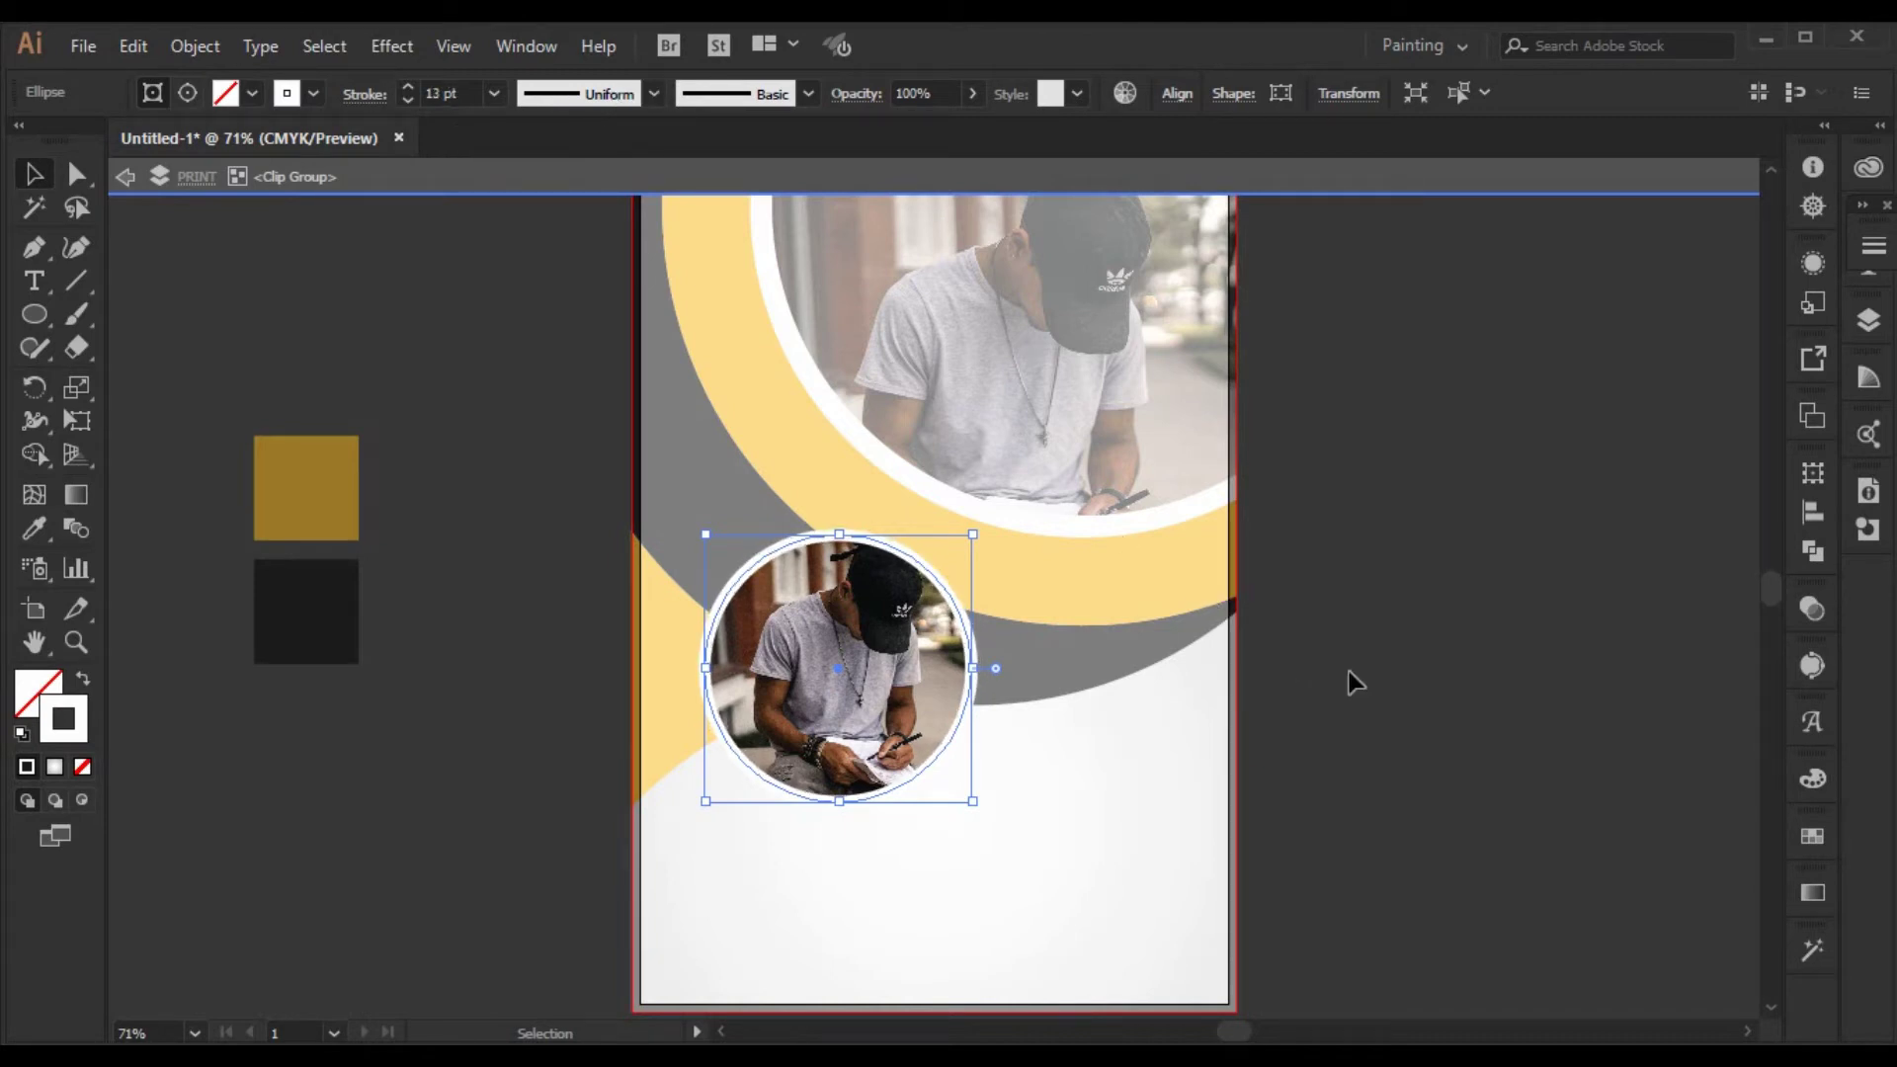
double_click(1355, 682)
scroll(1373, 721, up, 1)
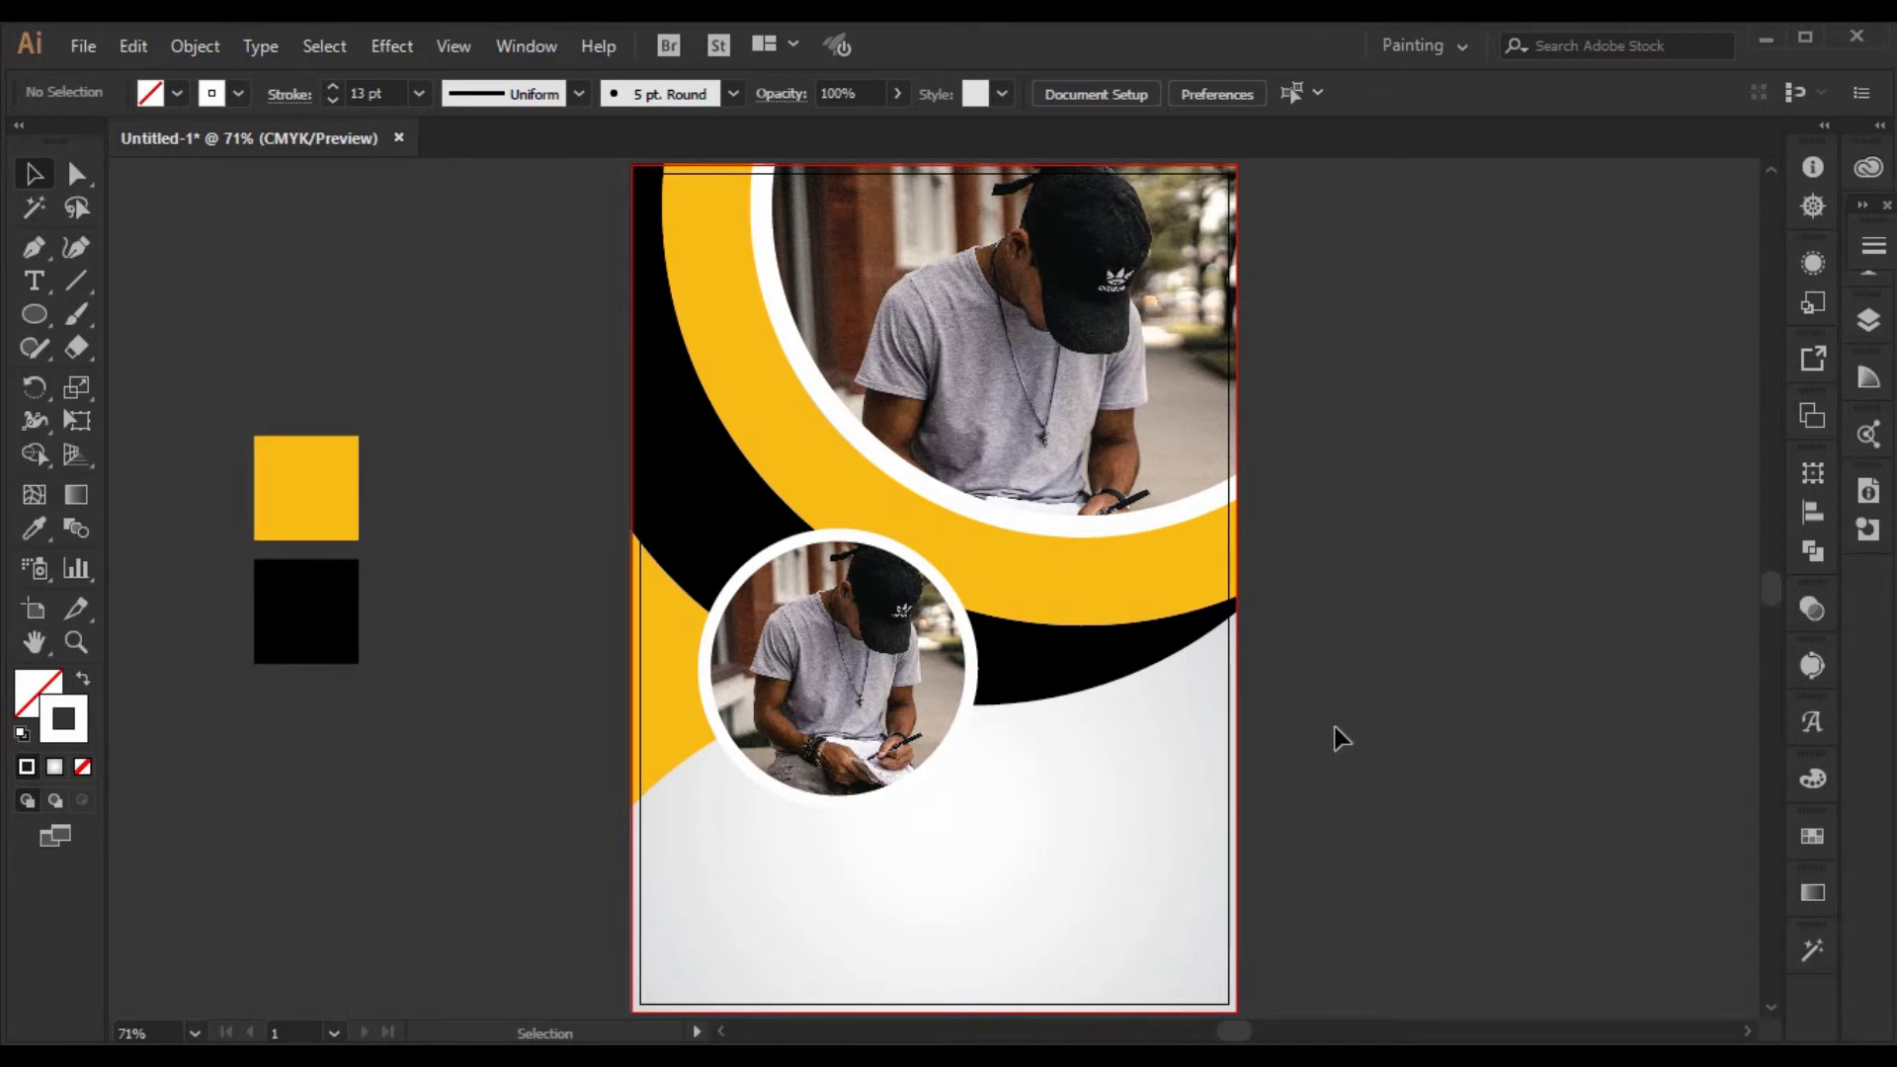
scroll(1335, 732, up, 1)
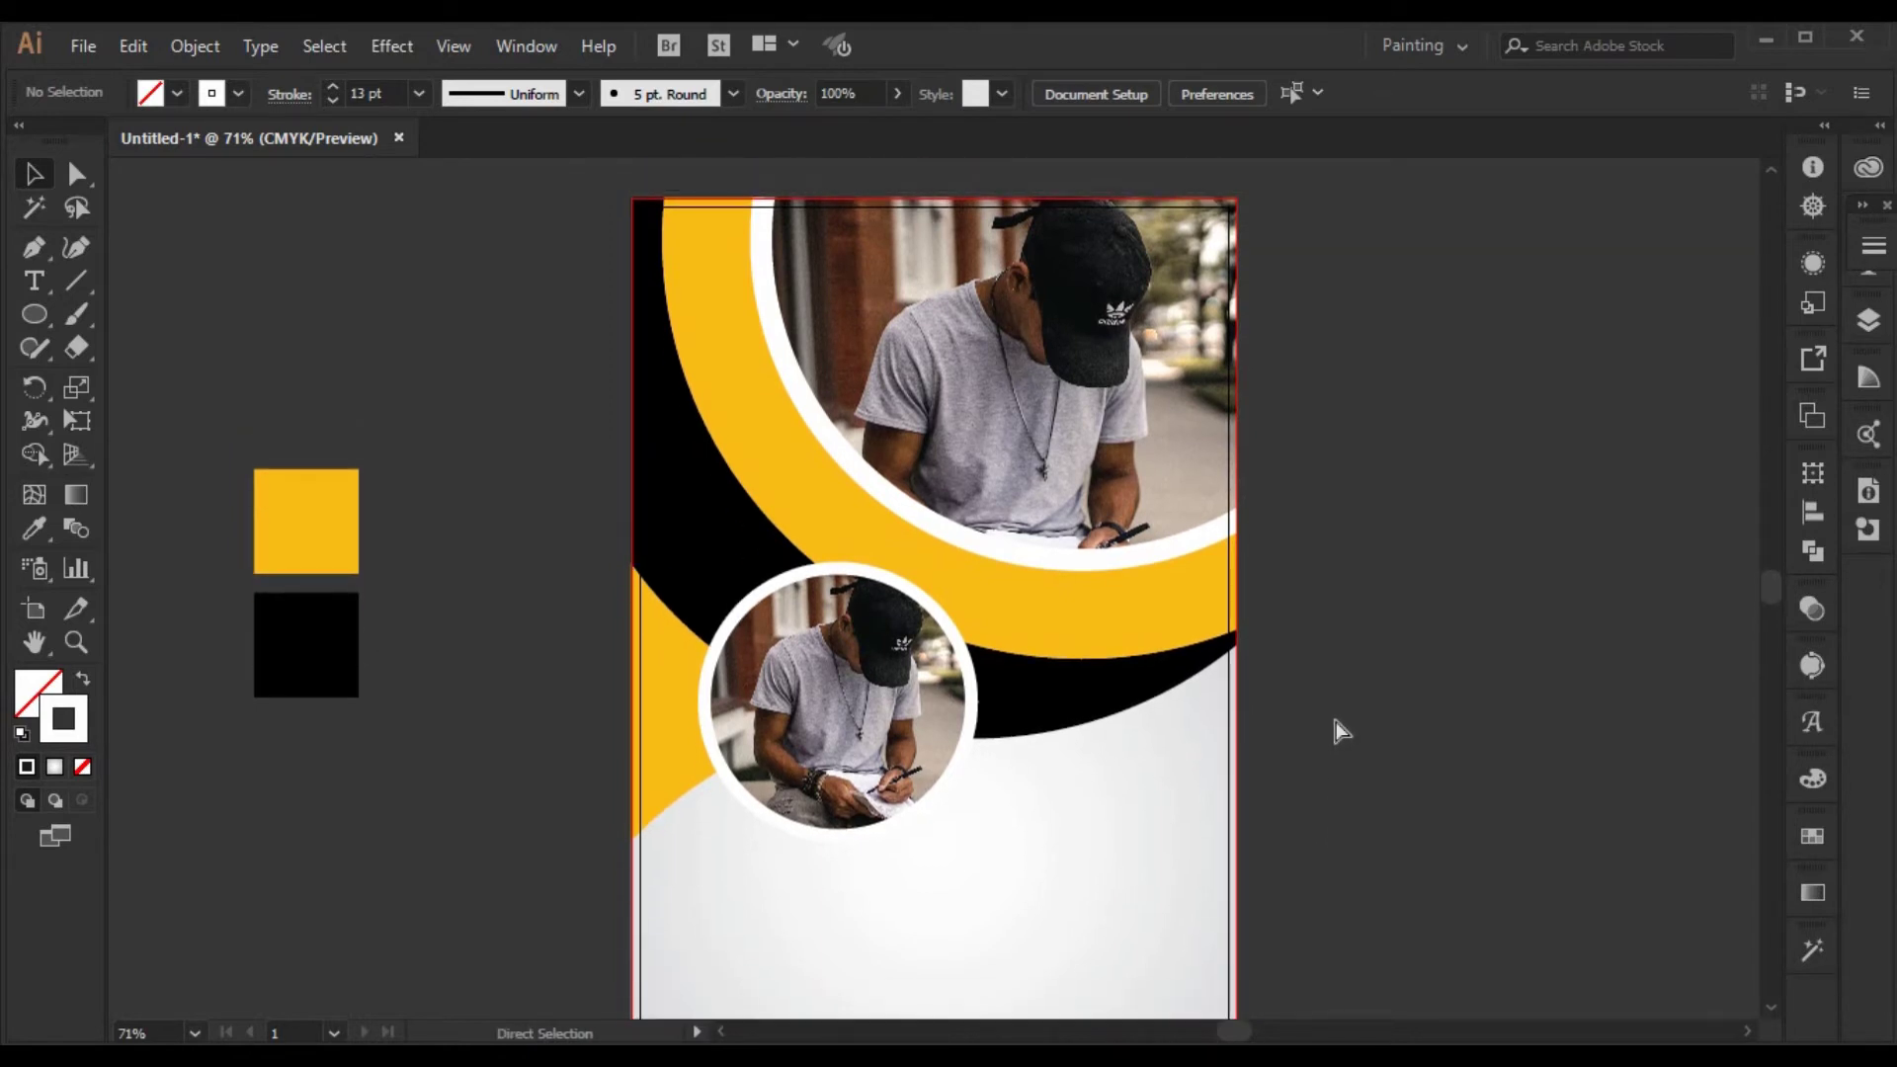
scroll(1336, 731, down, 1)
- Start a Drop Shadow effect on the circular photo's clip group with the preview turned on
click(865, 700)
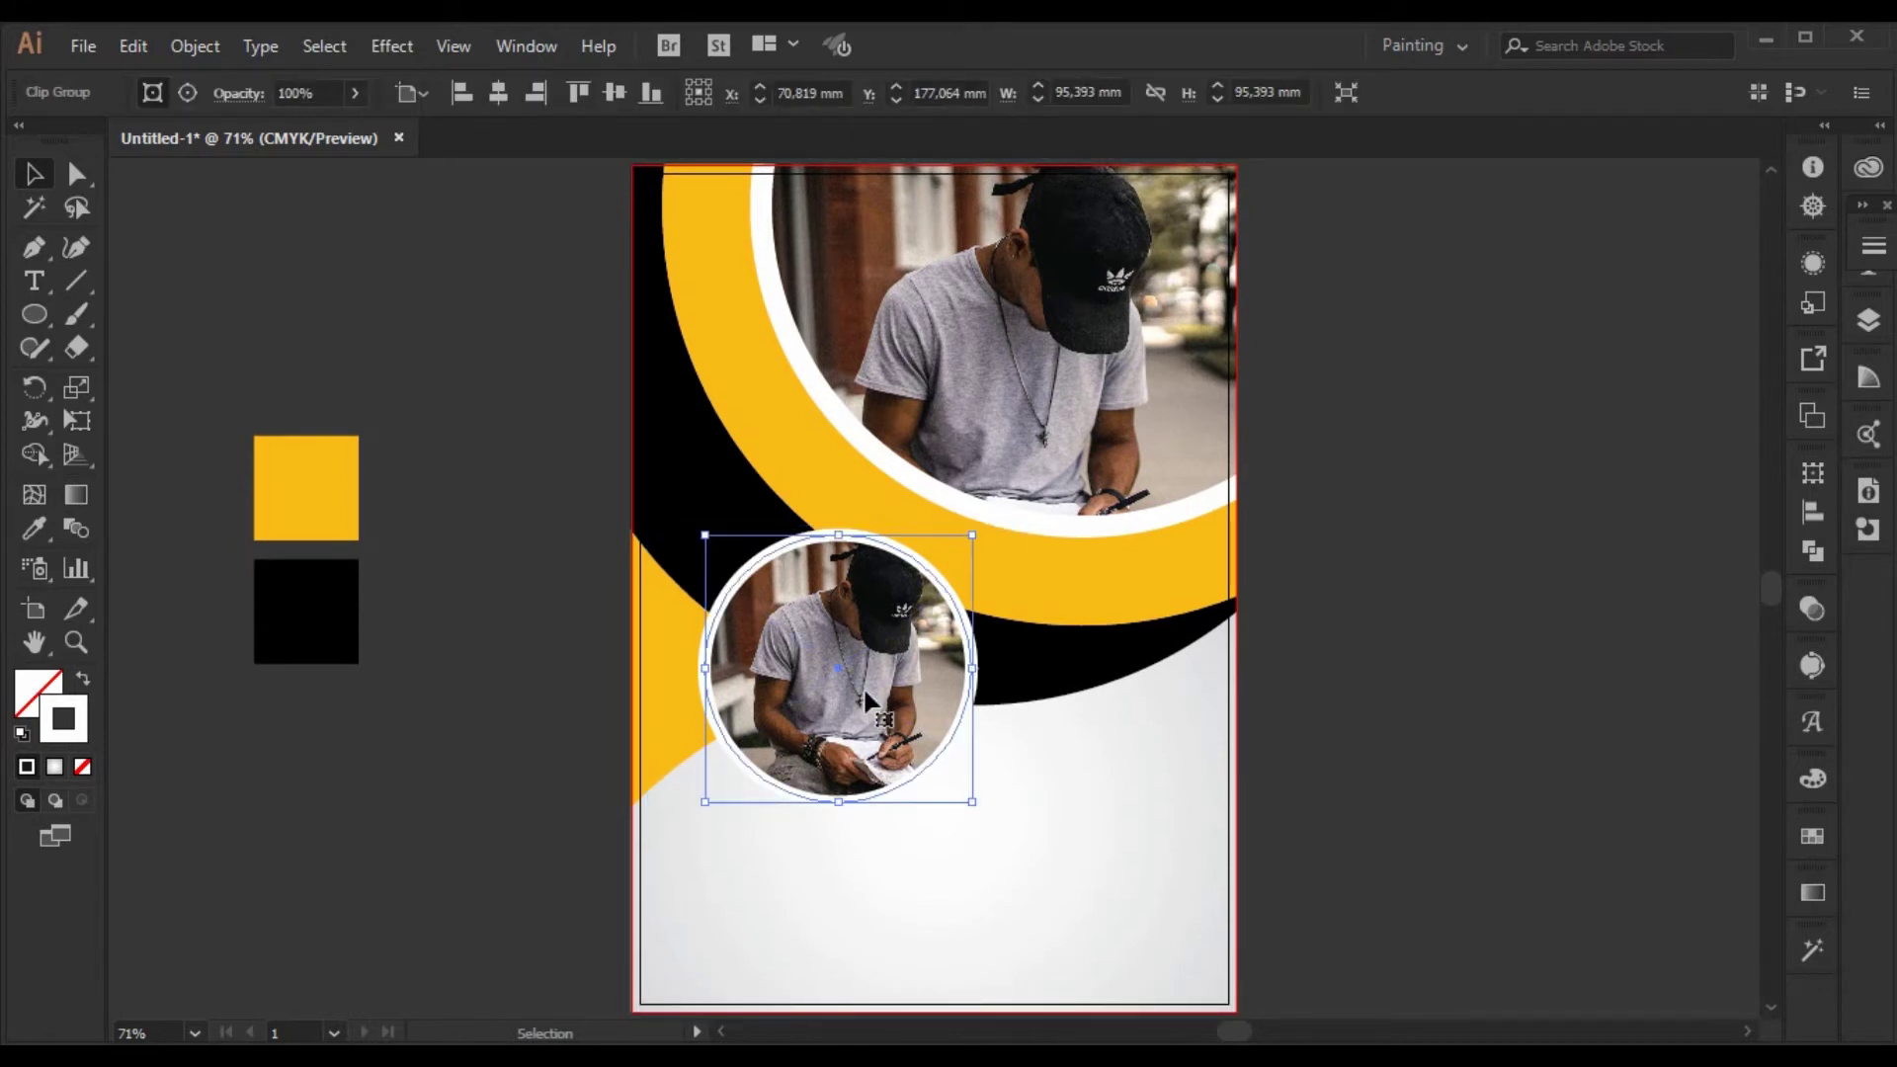
click(1451, 692)
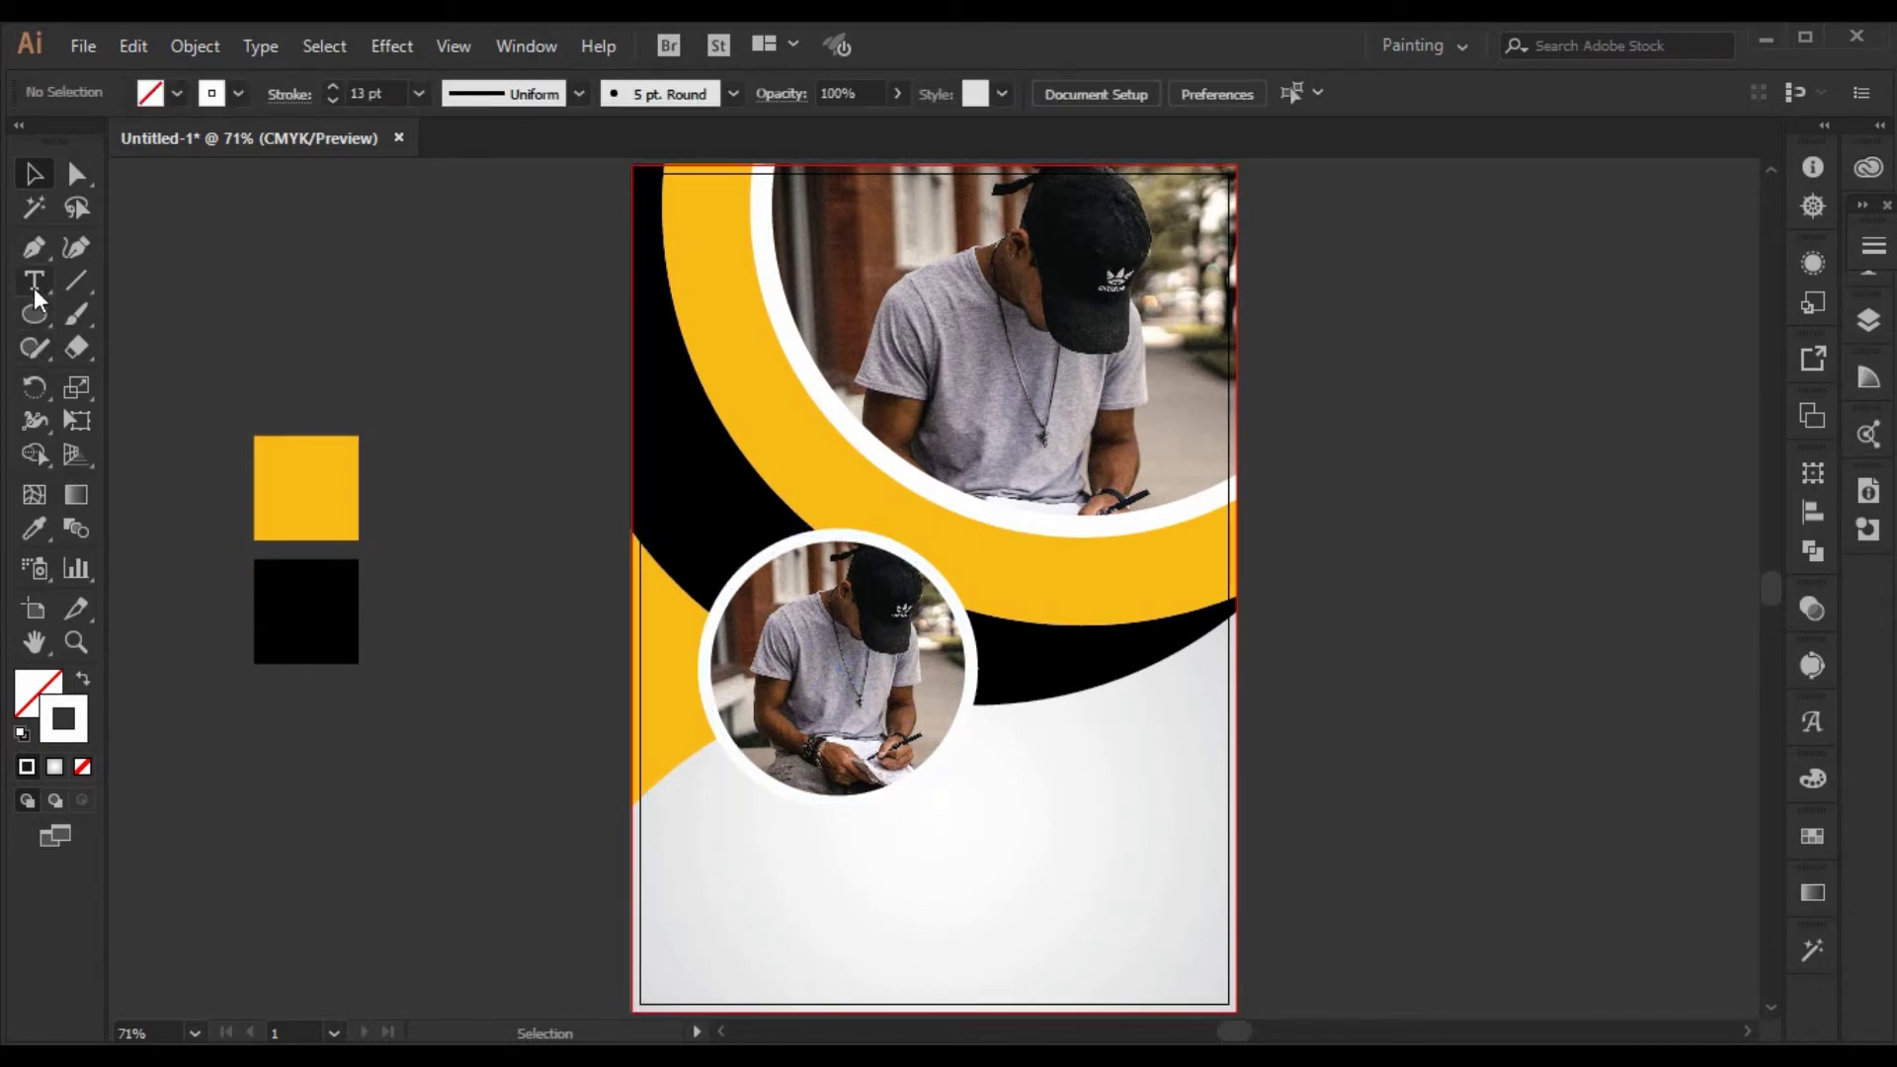
drag(635, 529, 1029, 805)
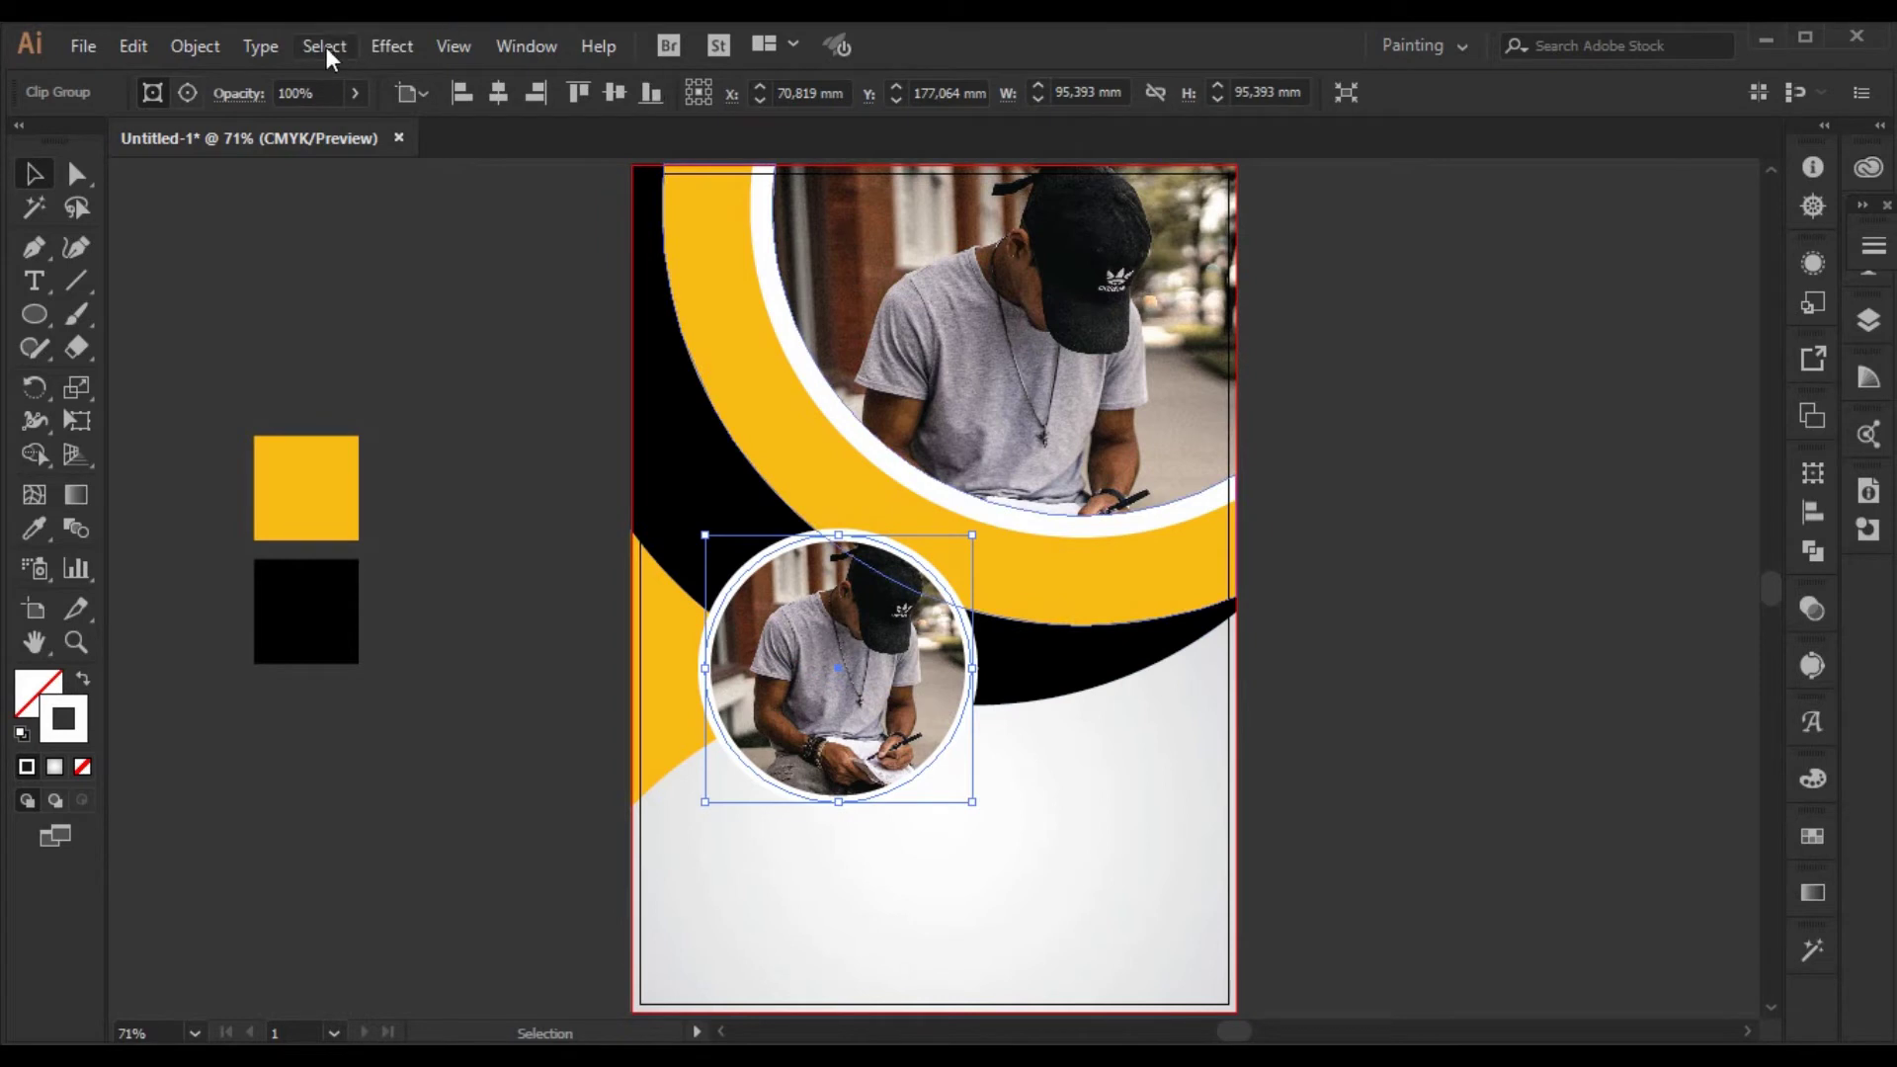
click(391, 46)
mouse_move(539, 361)
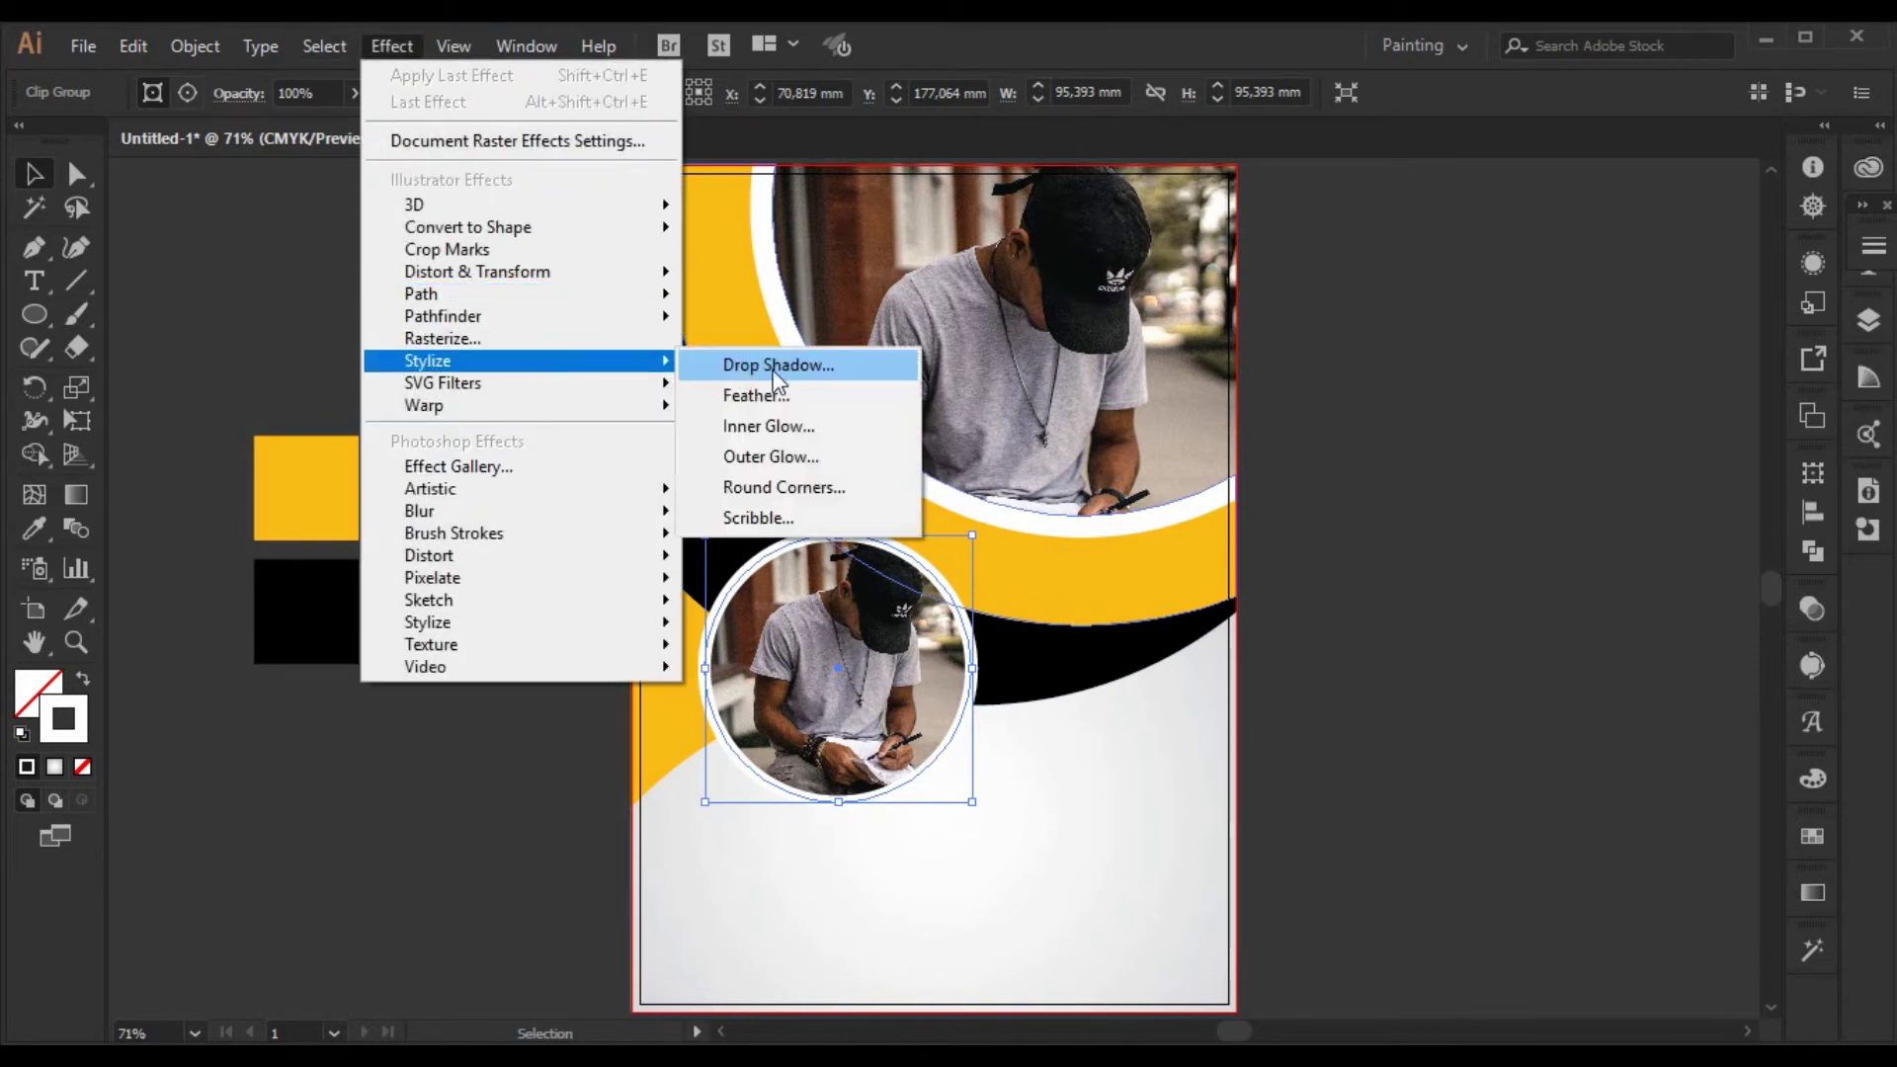
click(778, 374)
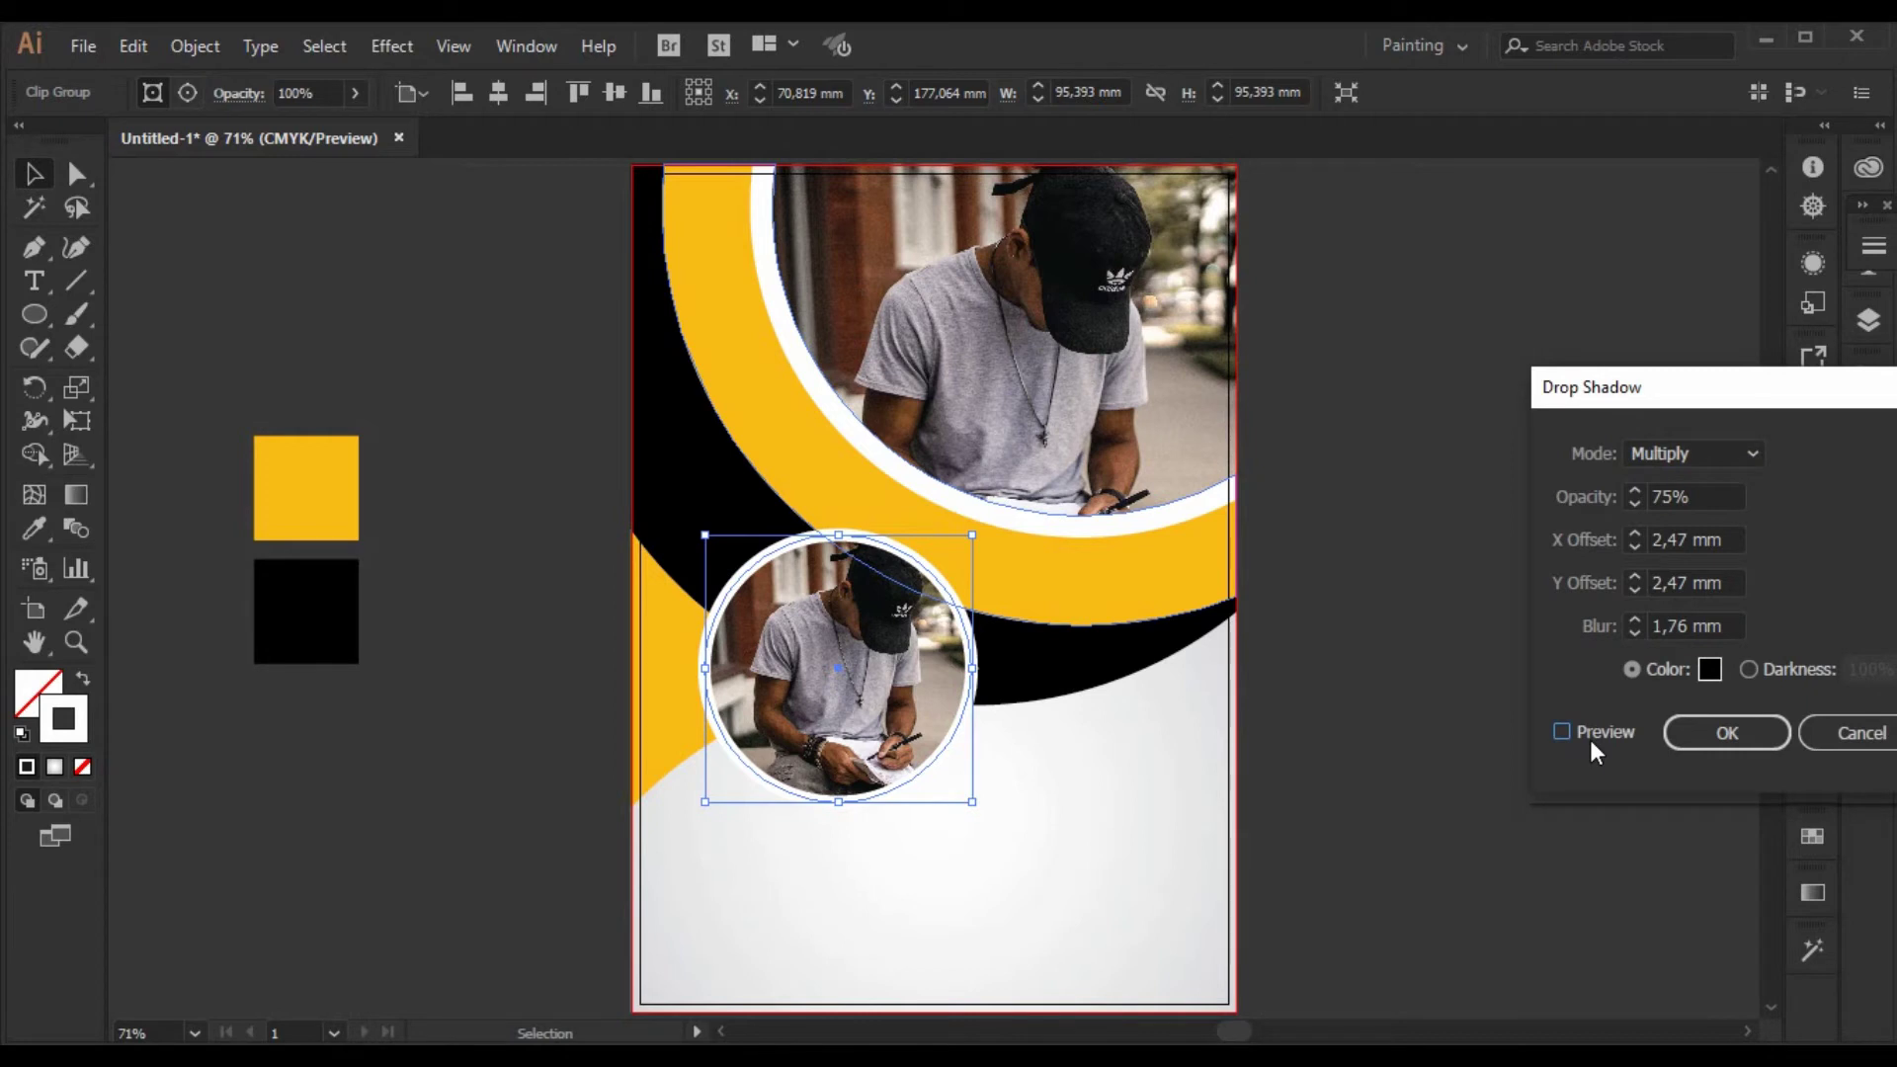
click(1591, 743)
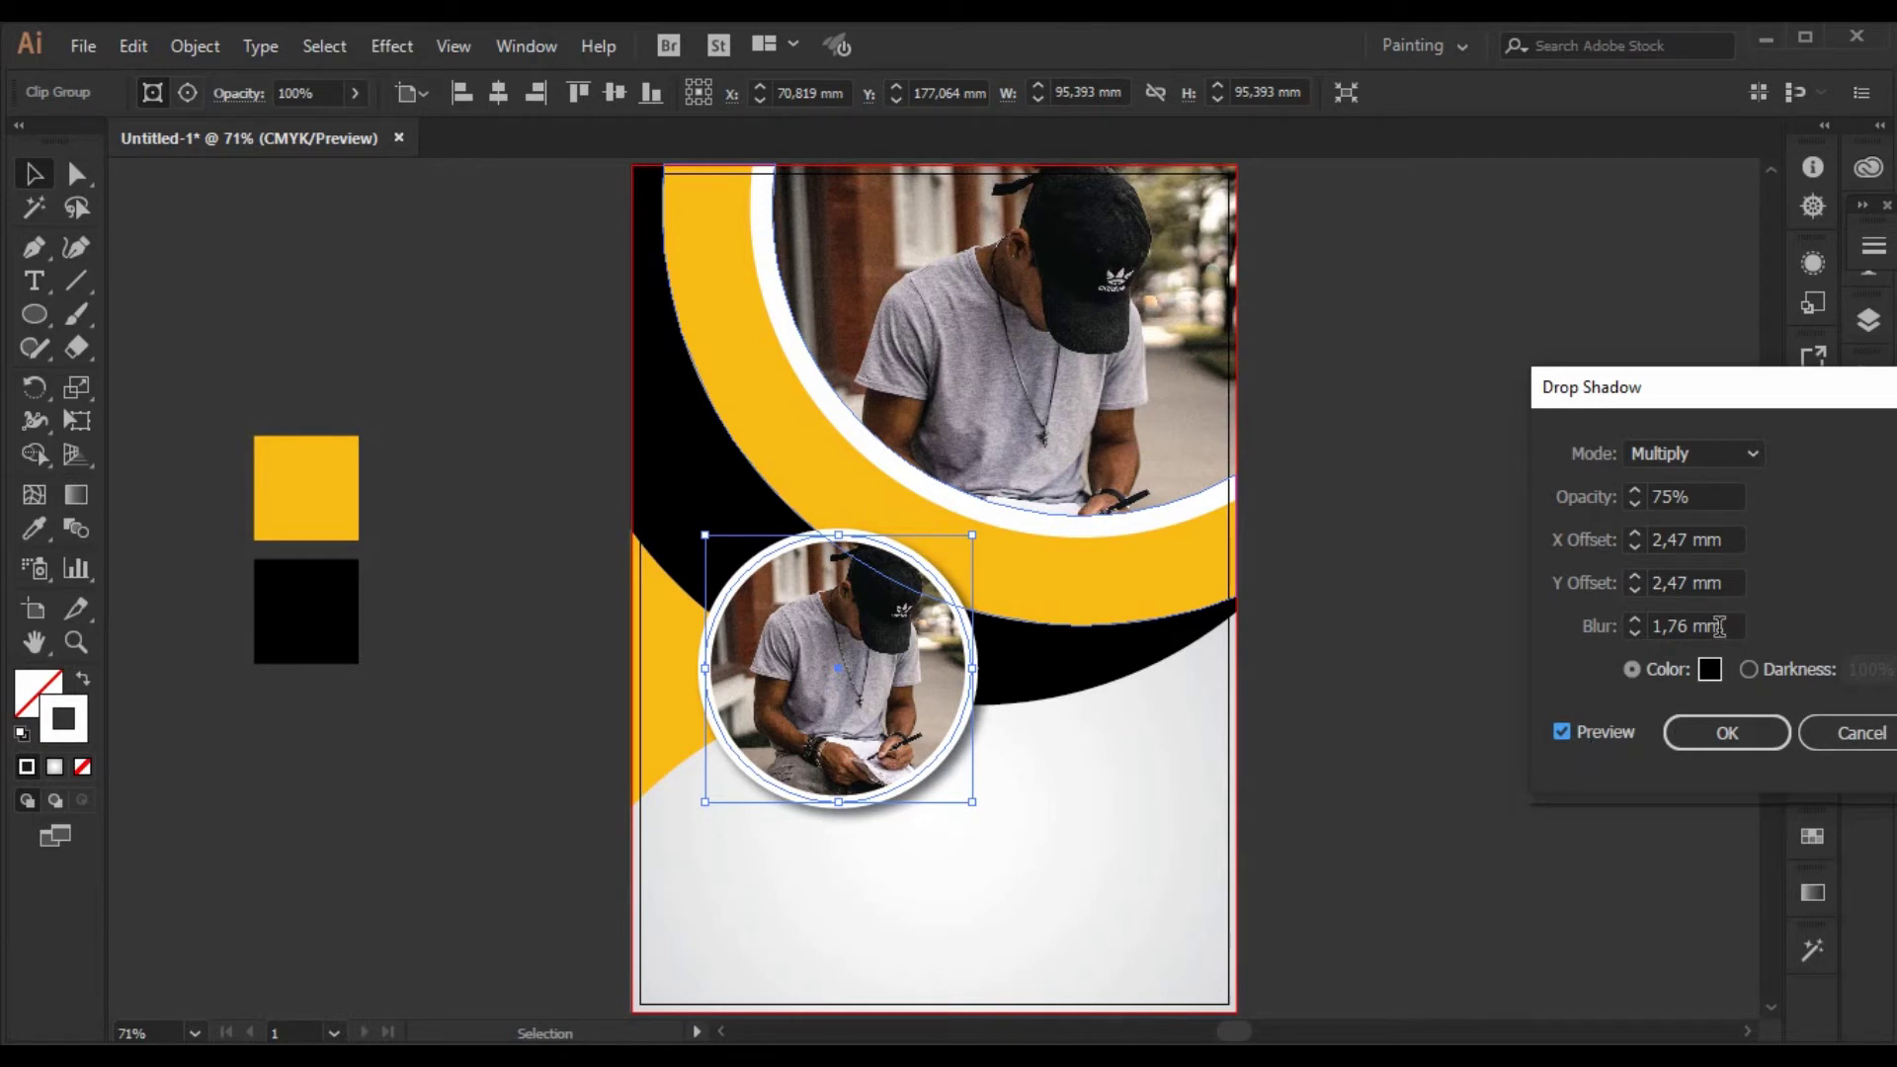
- Set the circular photo's drop shadow to 4 mm blur and 72% opacity, and apply it
scroll(1719, 626, up, 2)
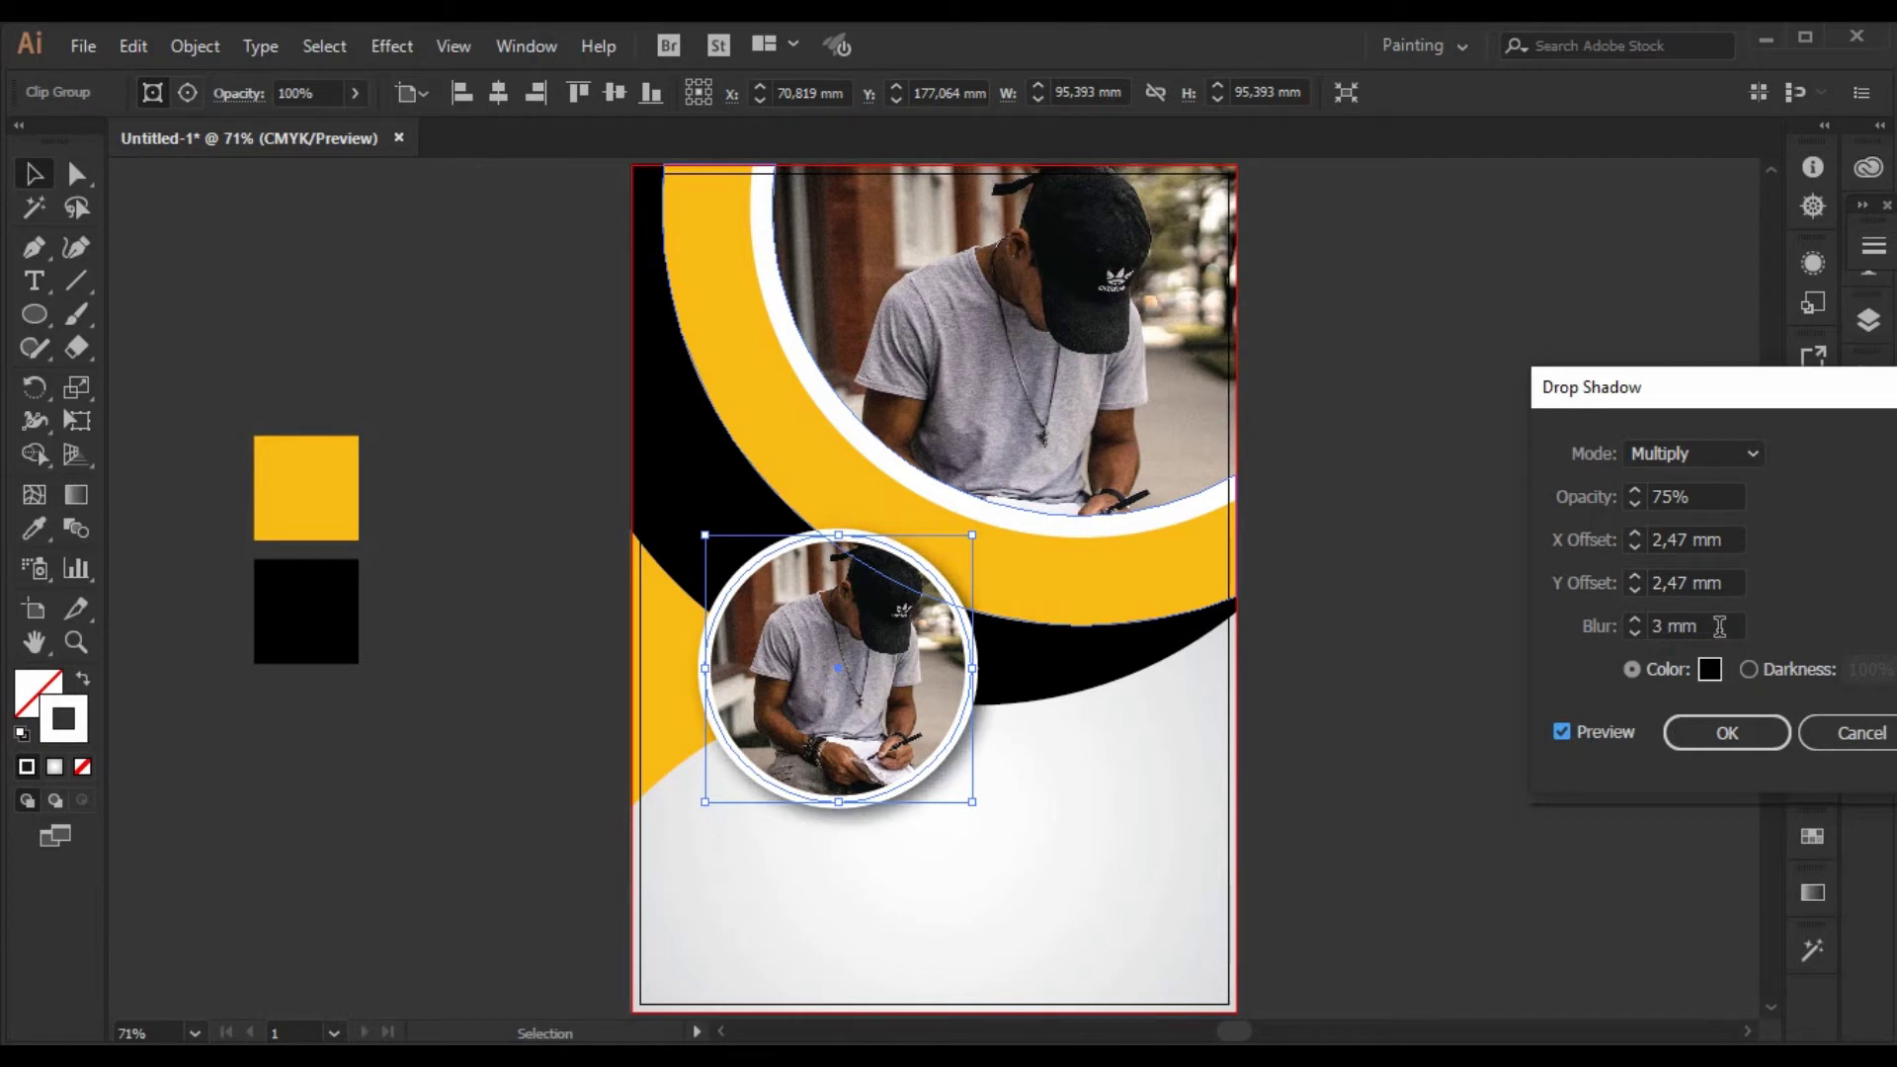
scroll(1720, 627, up, 1)
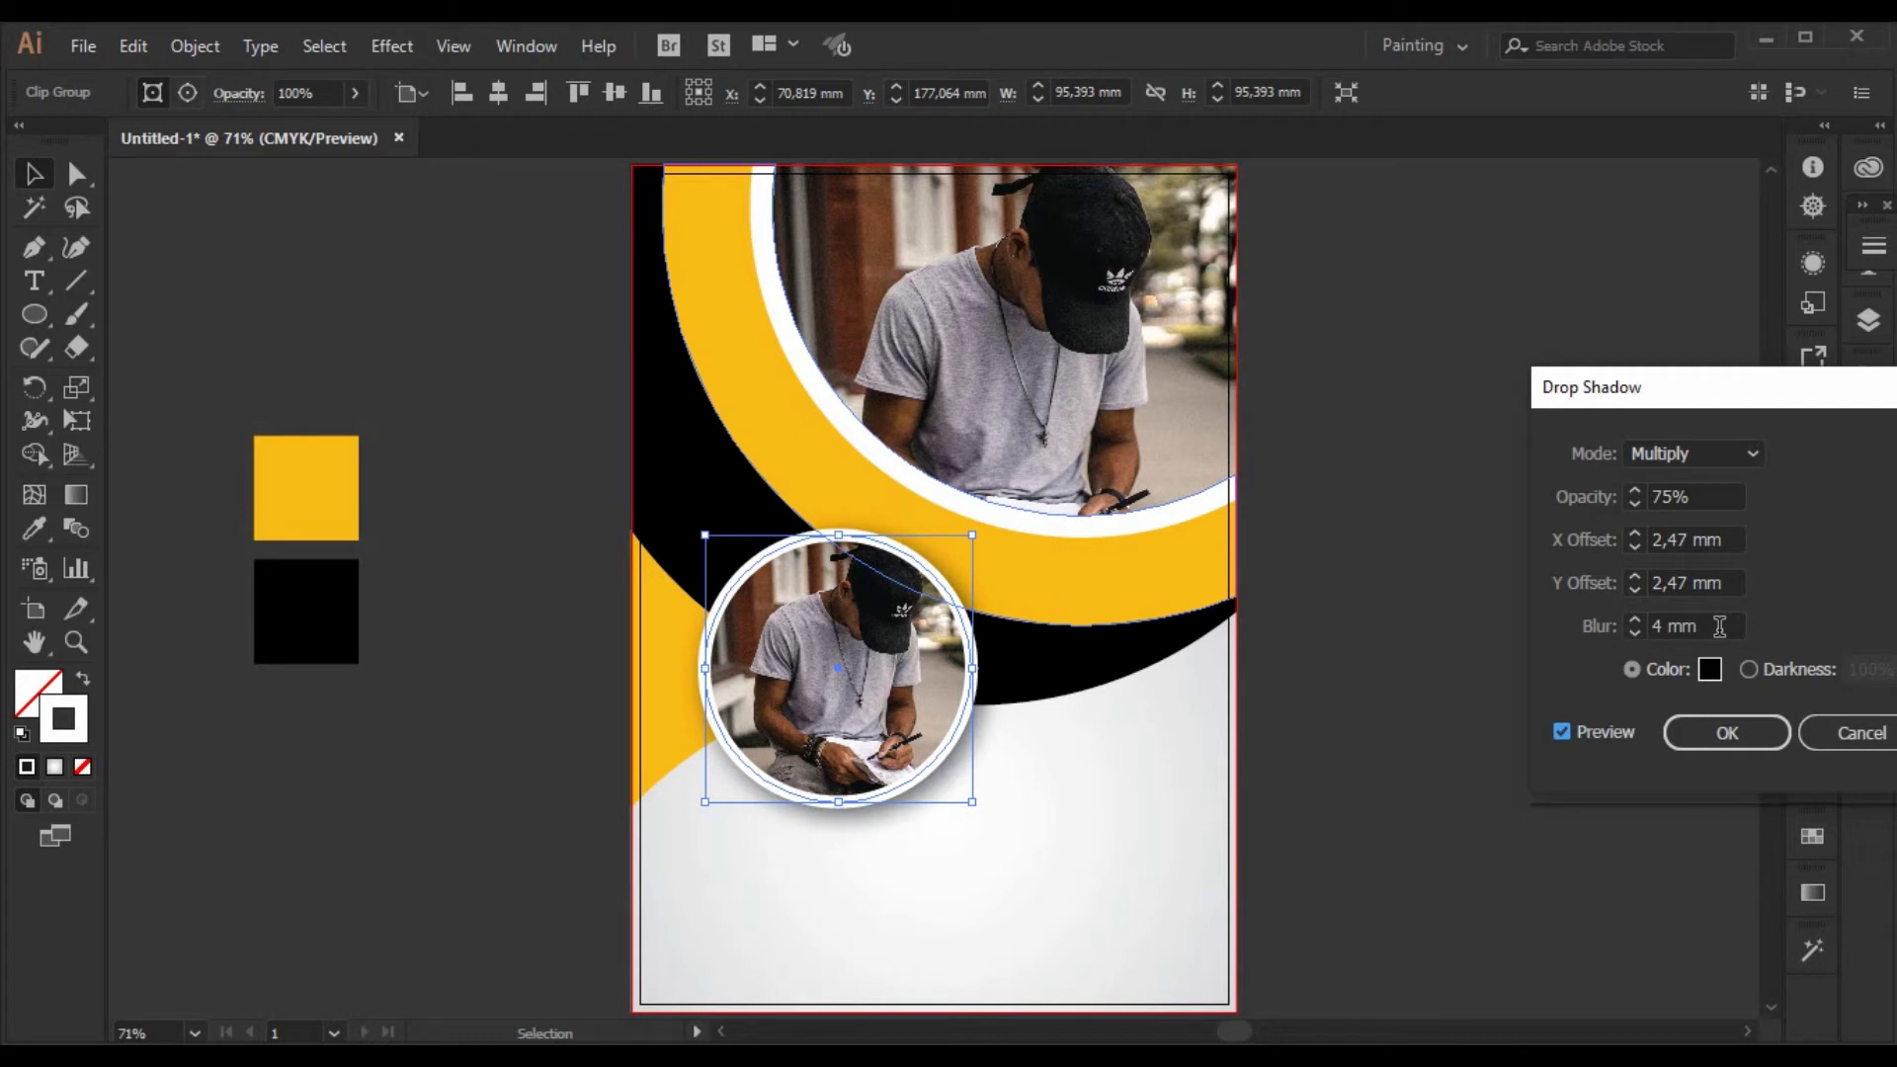
click(1723, 739)
scroll(1675, 499, down, 3)
click(1729, 735)
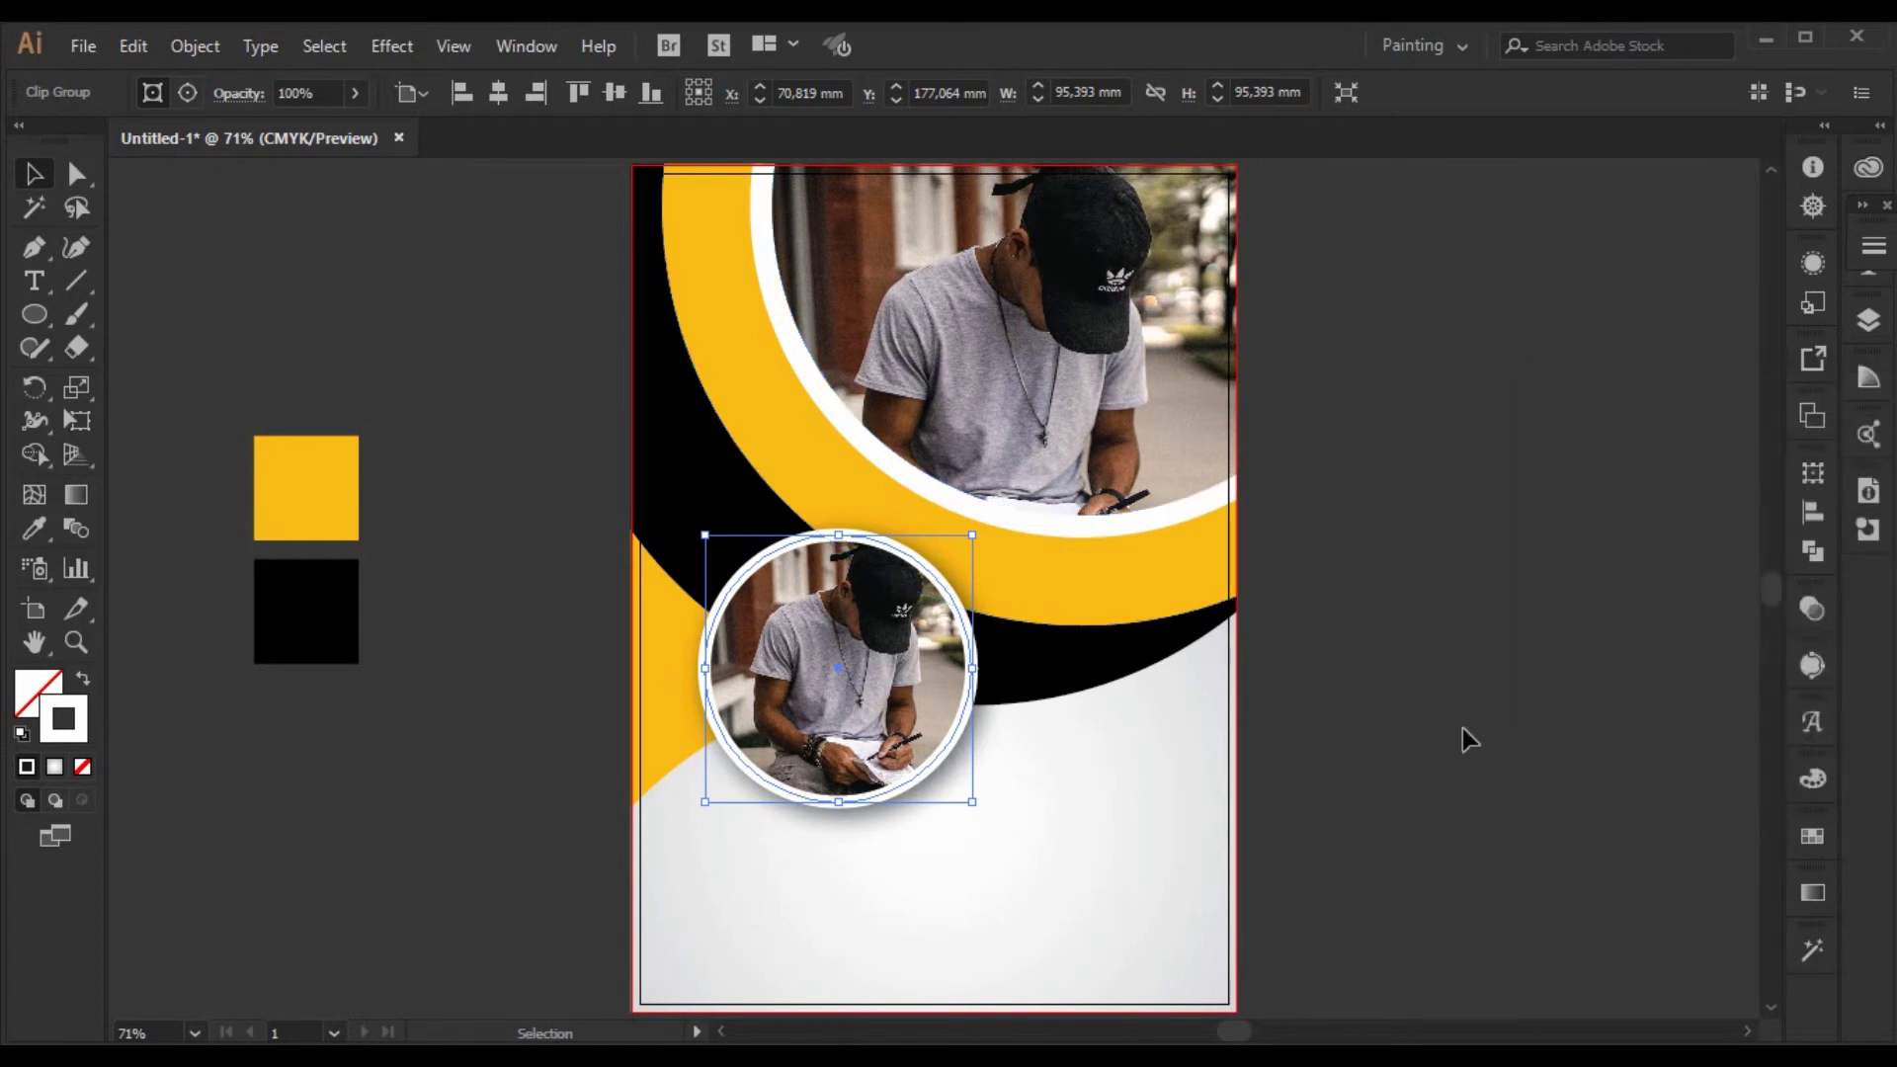
click(1460, 736)
scroll(1458, 753, up, 1)
scroll(1458, 753, down, 1)
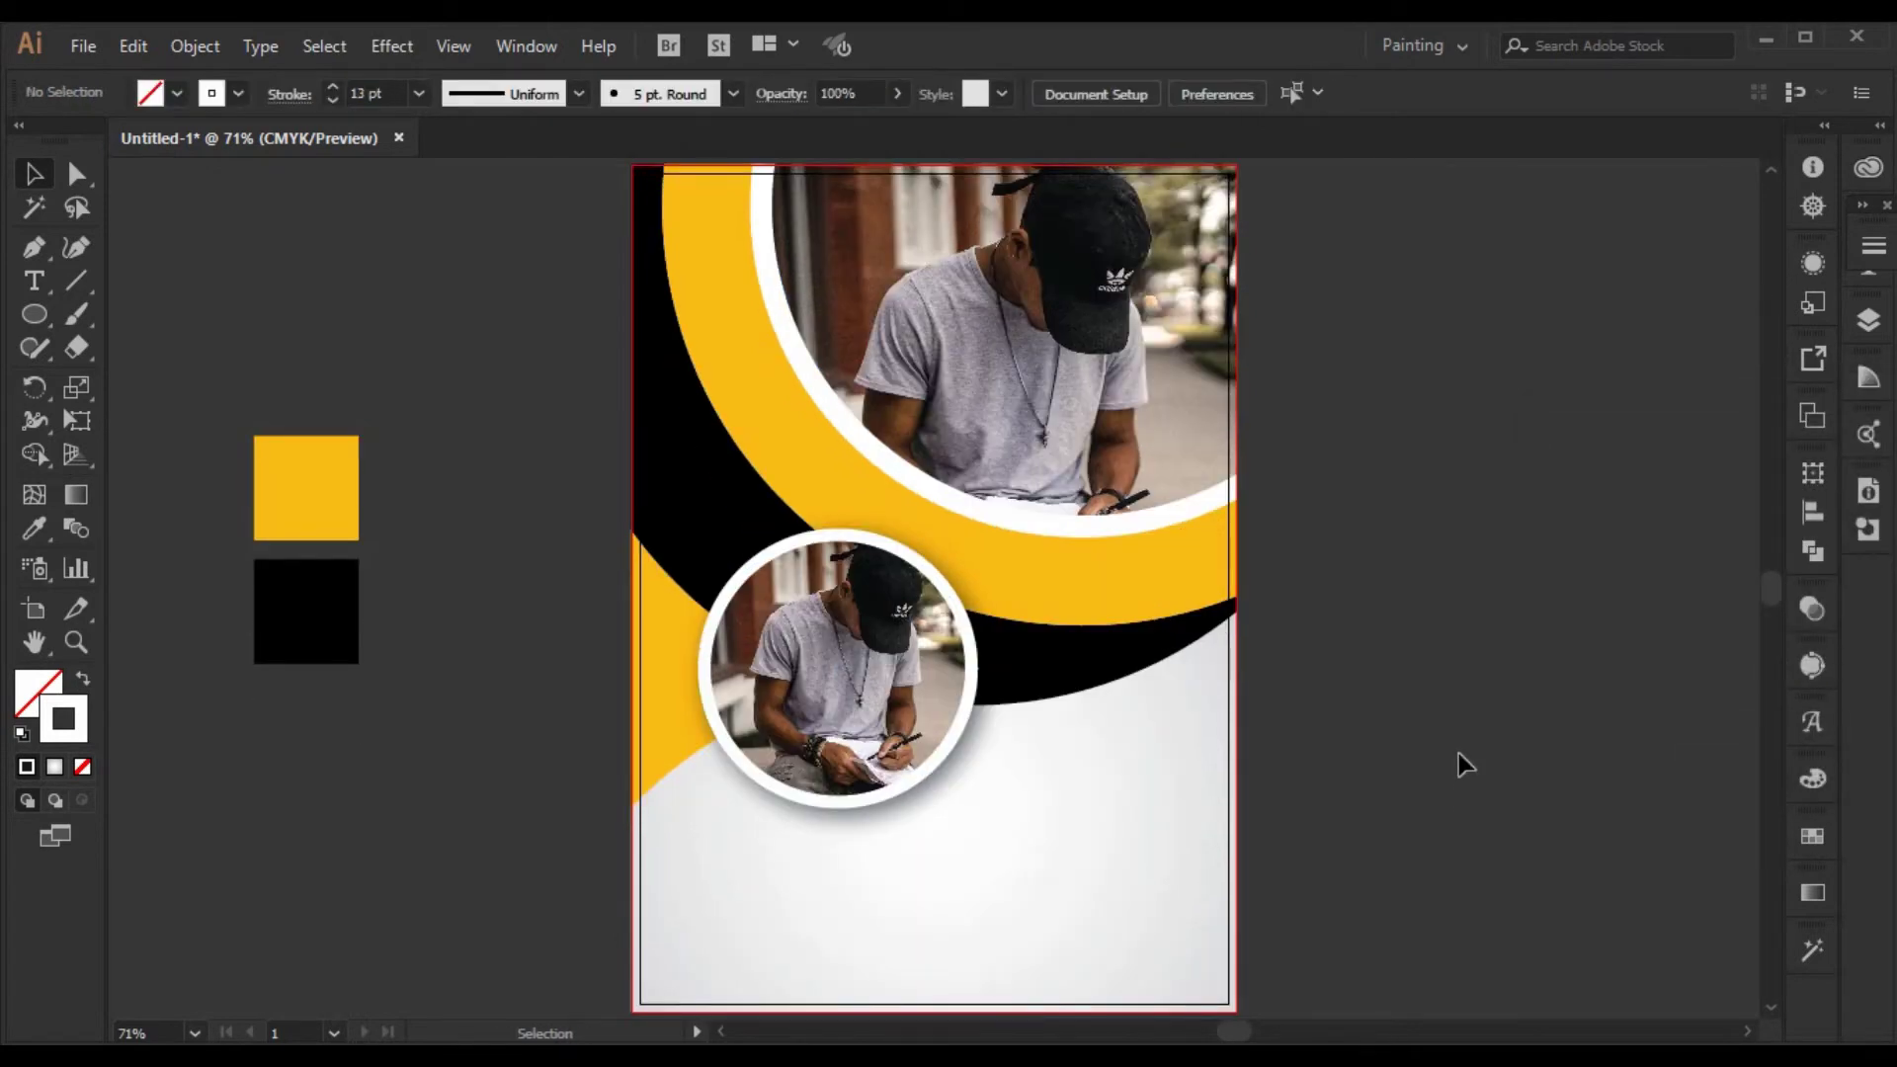
- Group the large masked photo with the white curved border around it
click(919, 346)
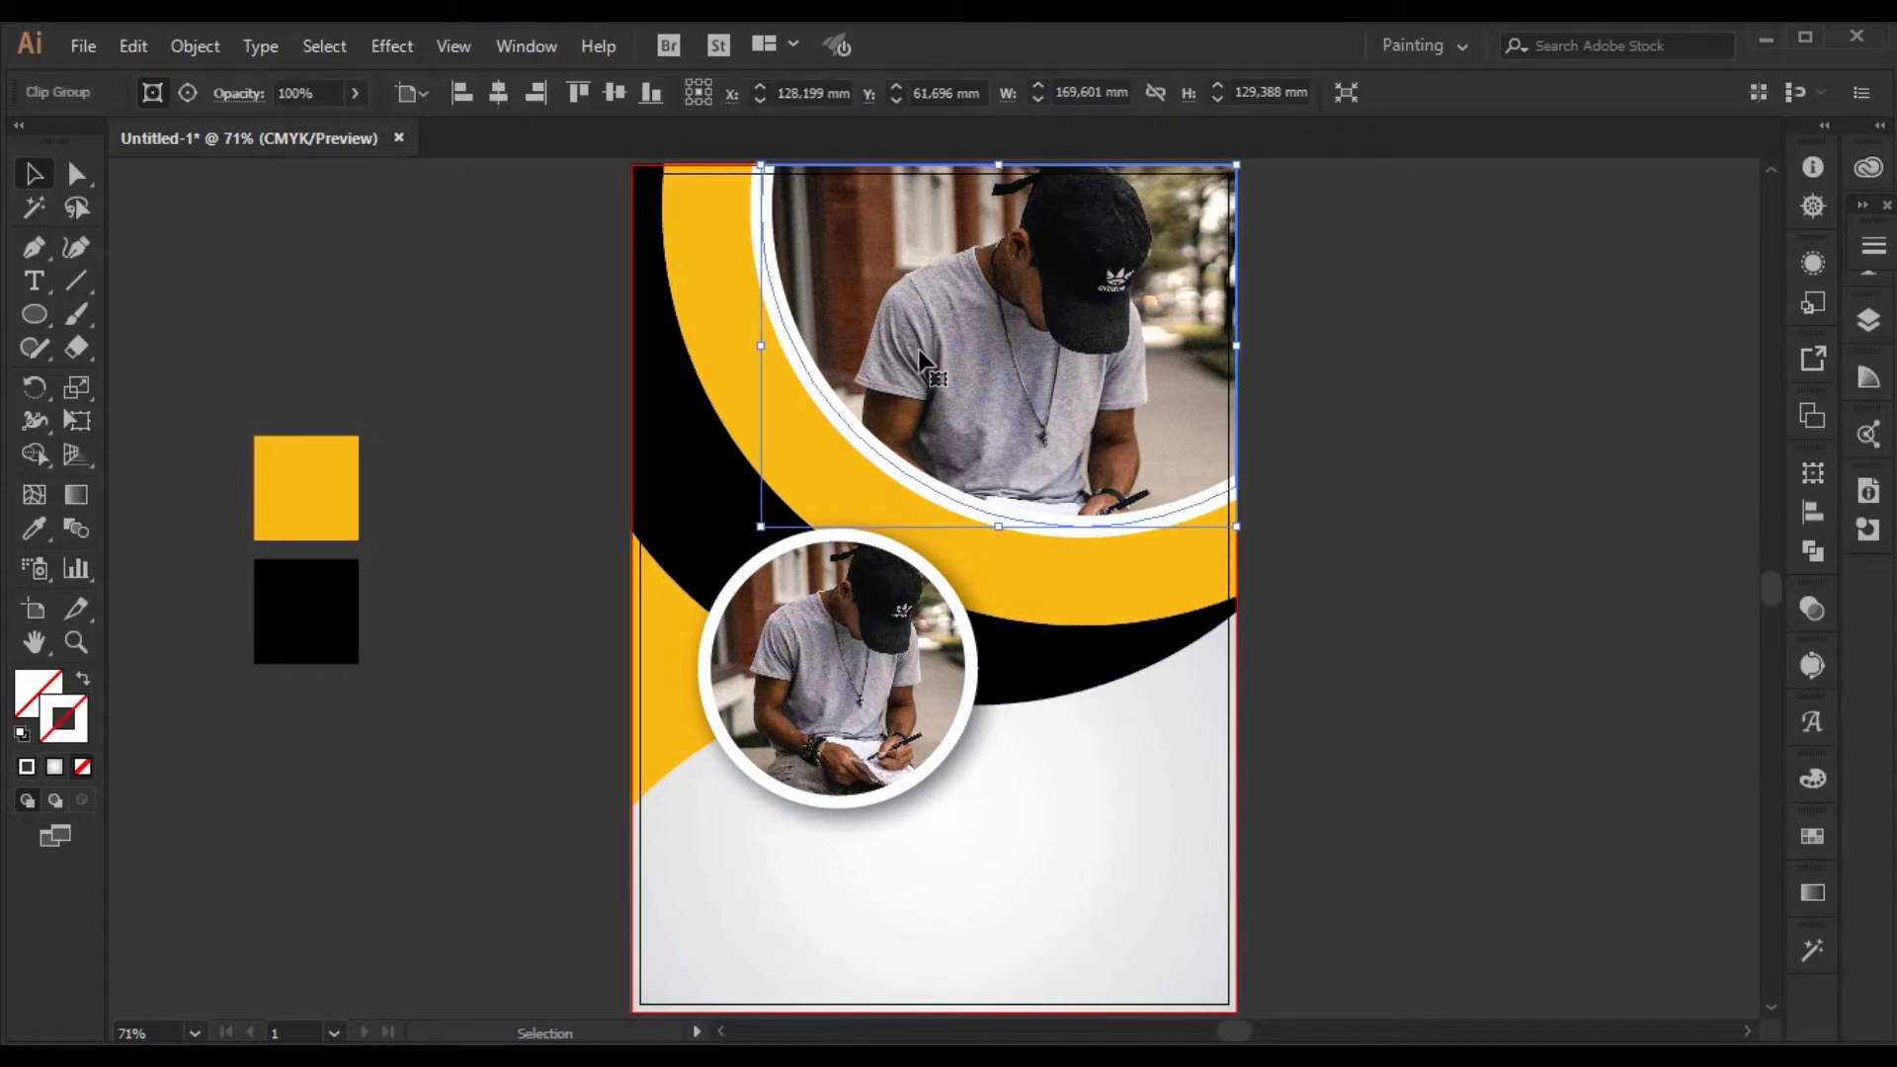
click(1378, 429)
click(1135, 427)
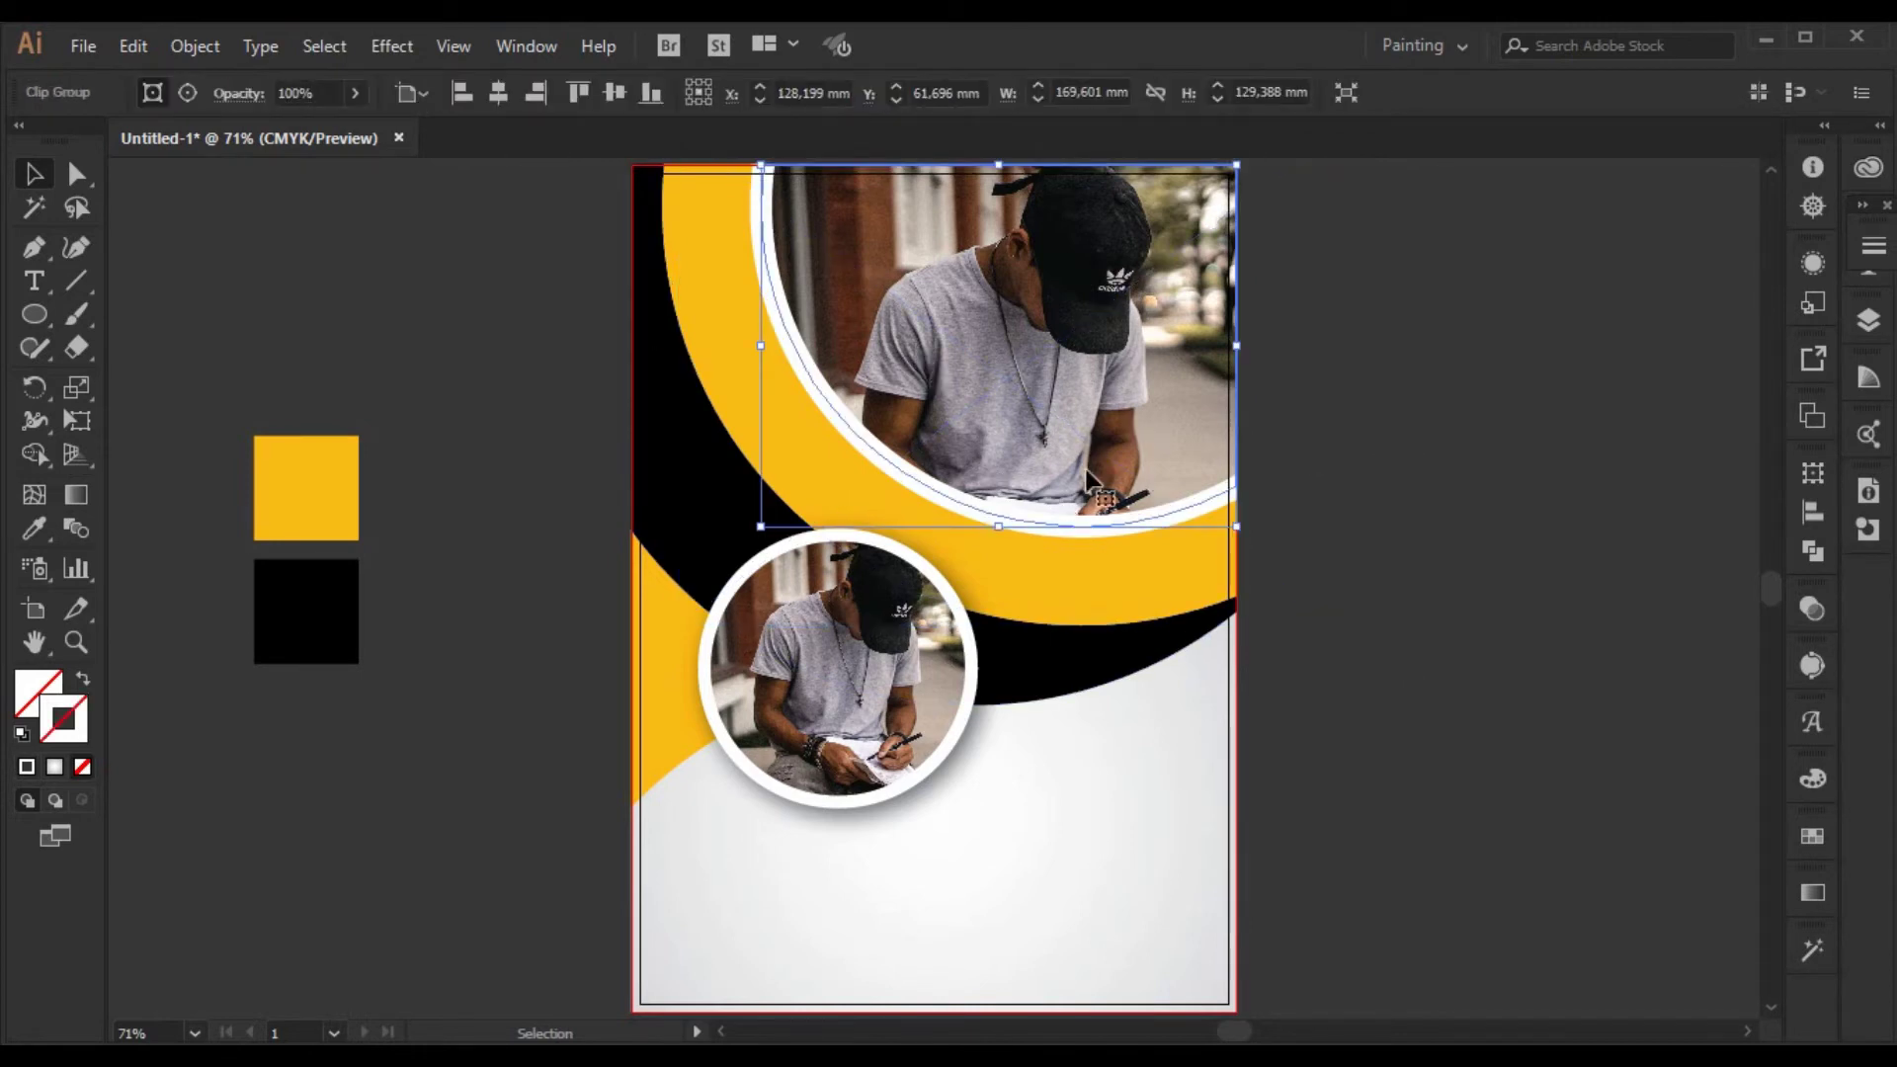
shift+click(1057, 531)
right_click(1011, 367)
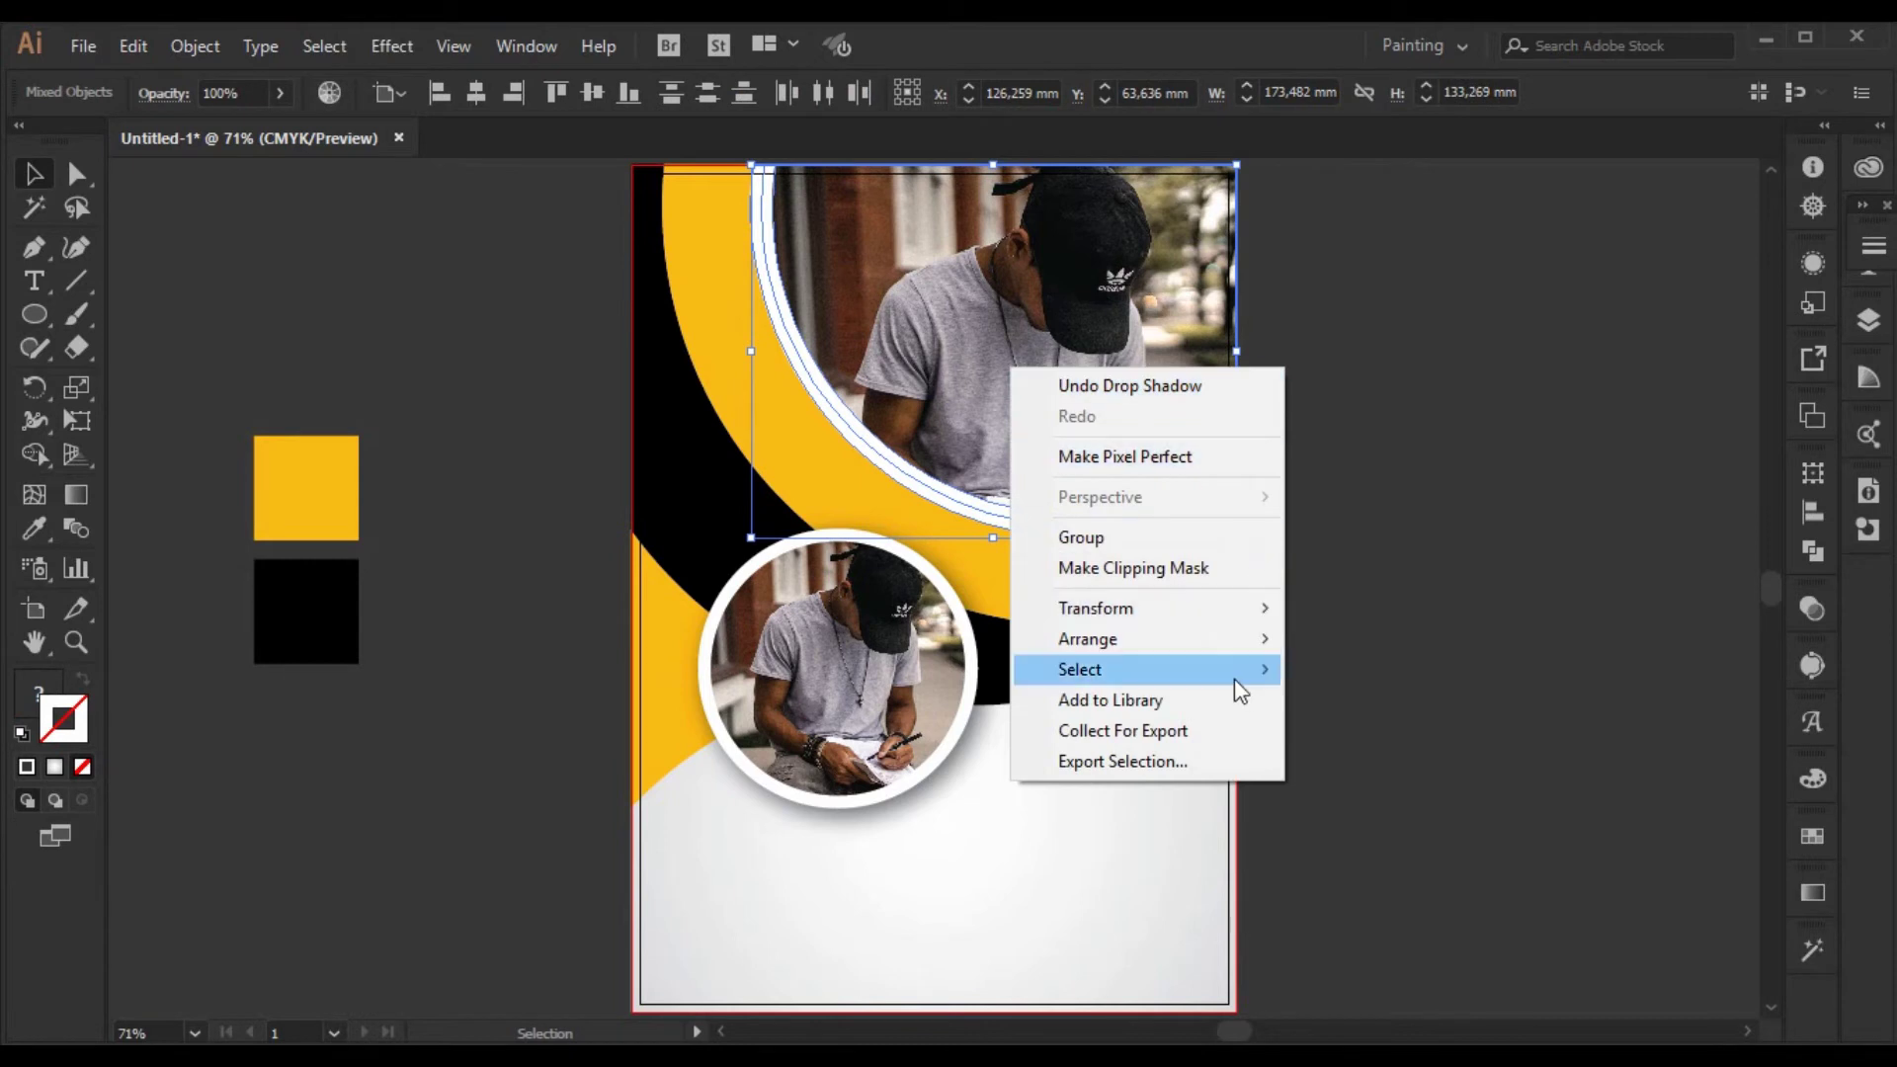
mouse_move(1237, 639)
click(1235, 570)
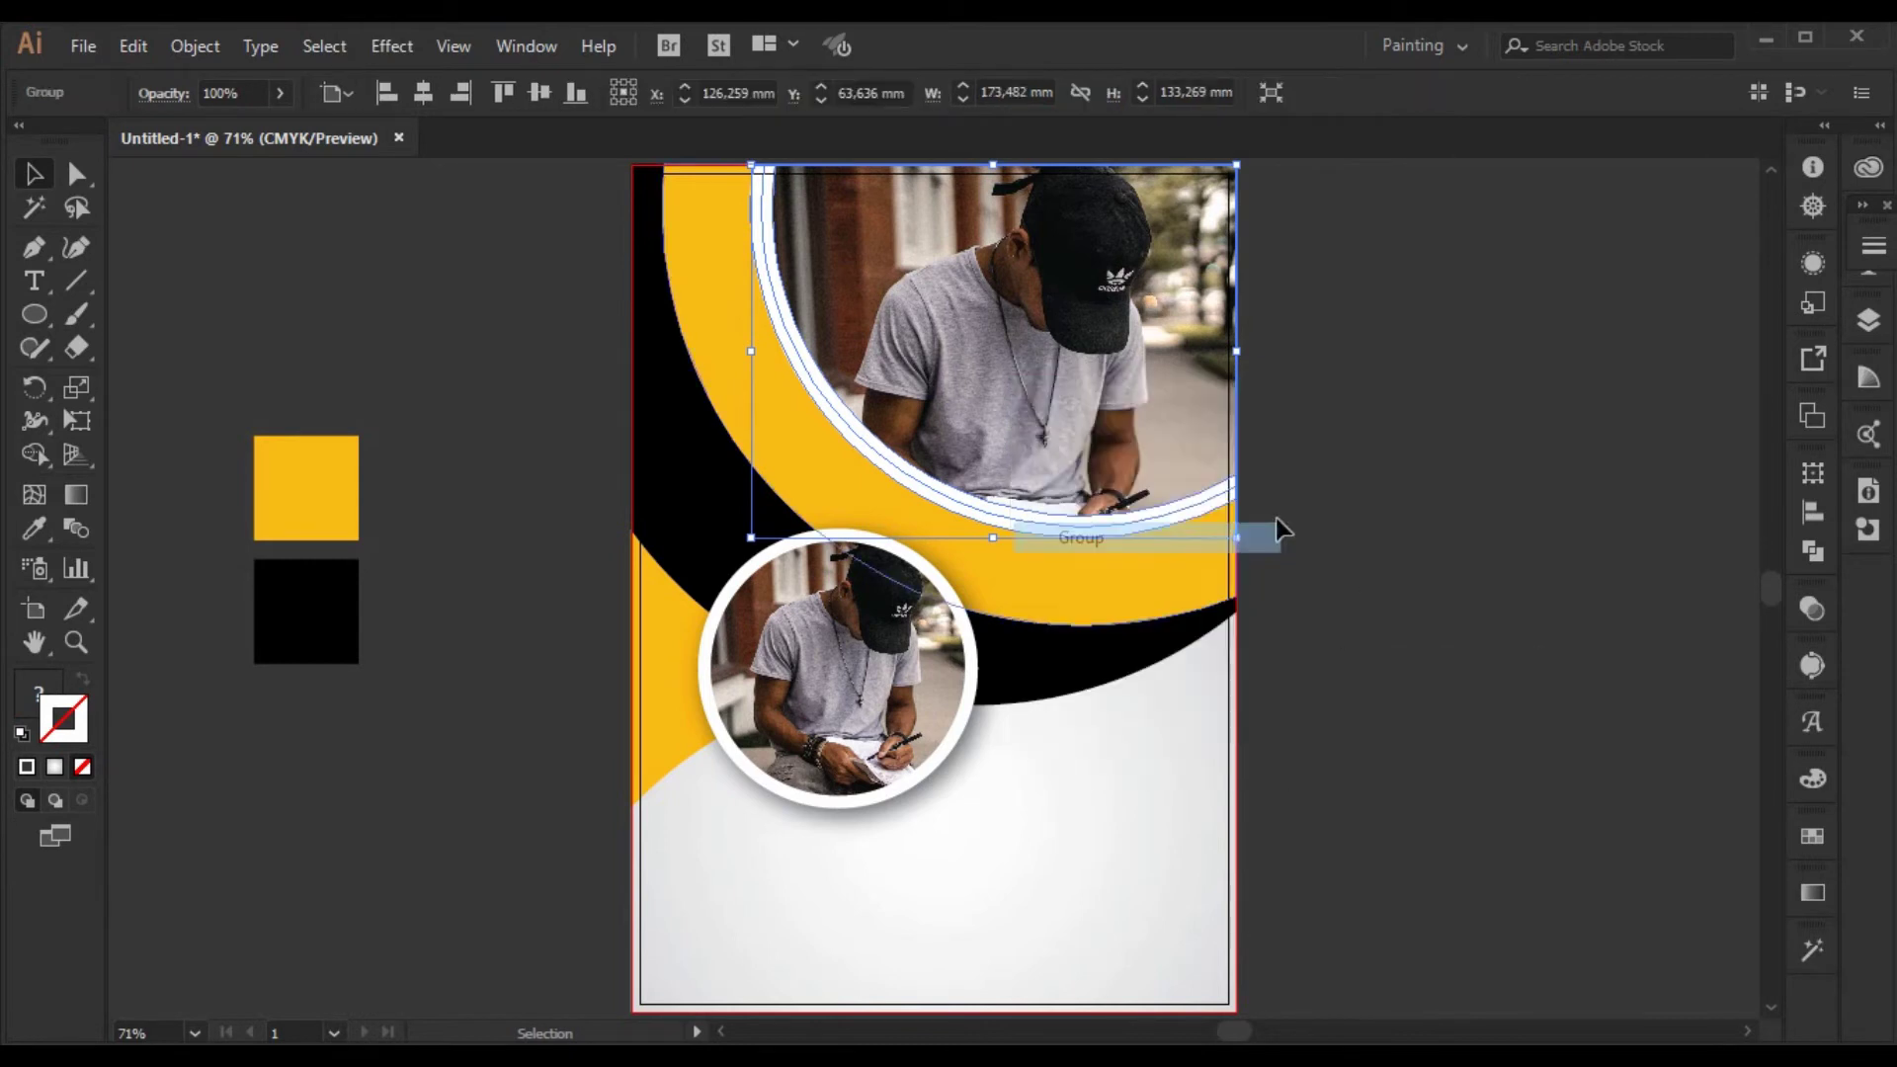
click(1331, 475)
click(1126, 415)
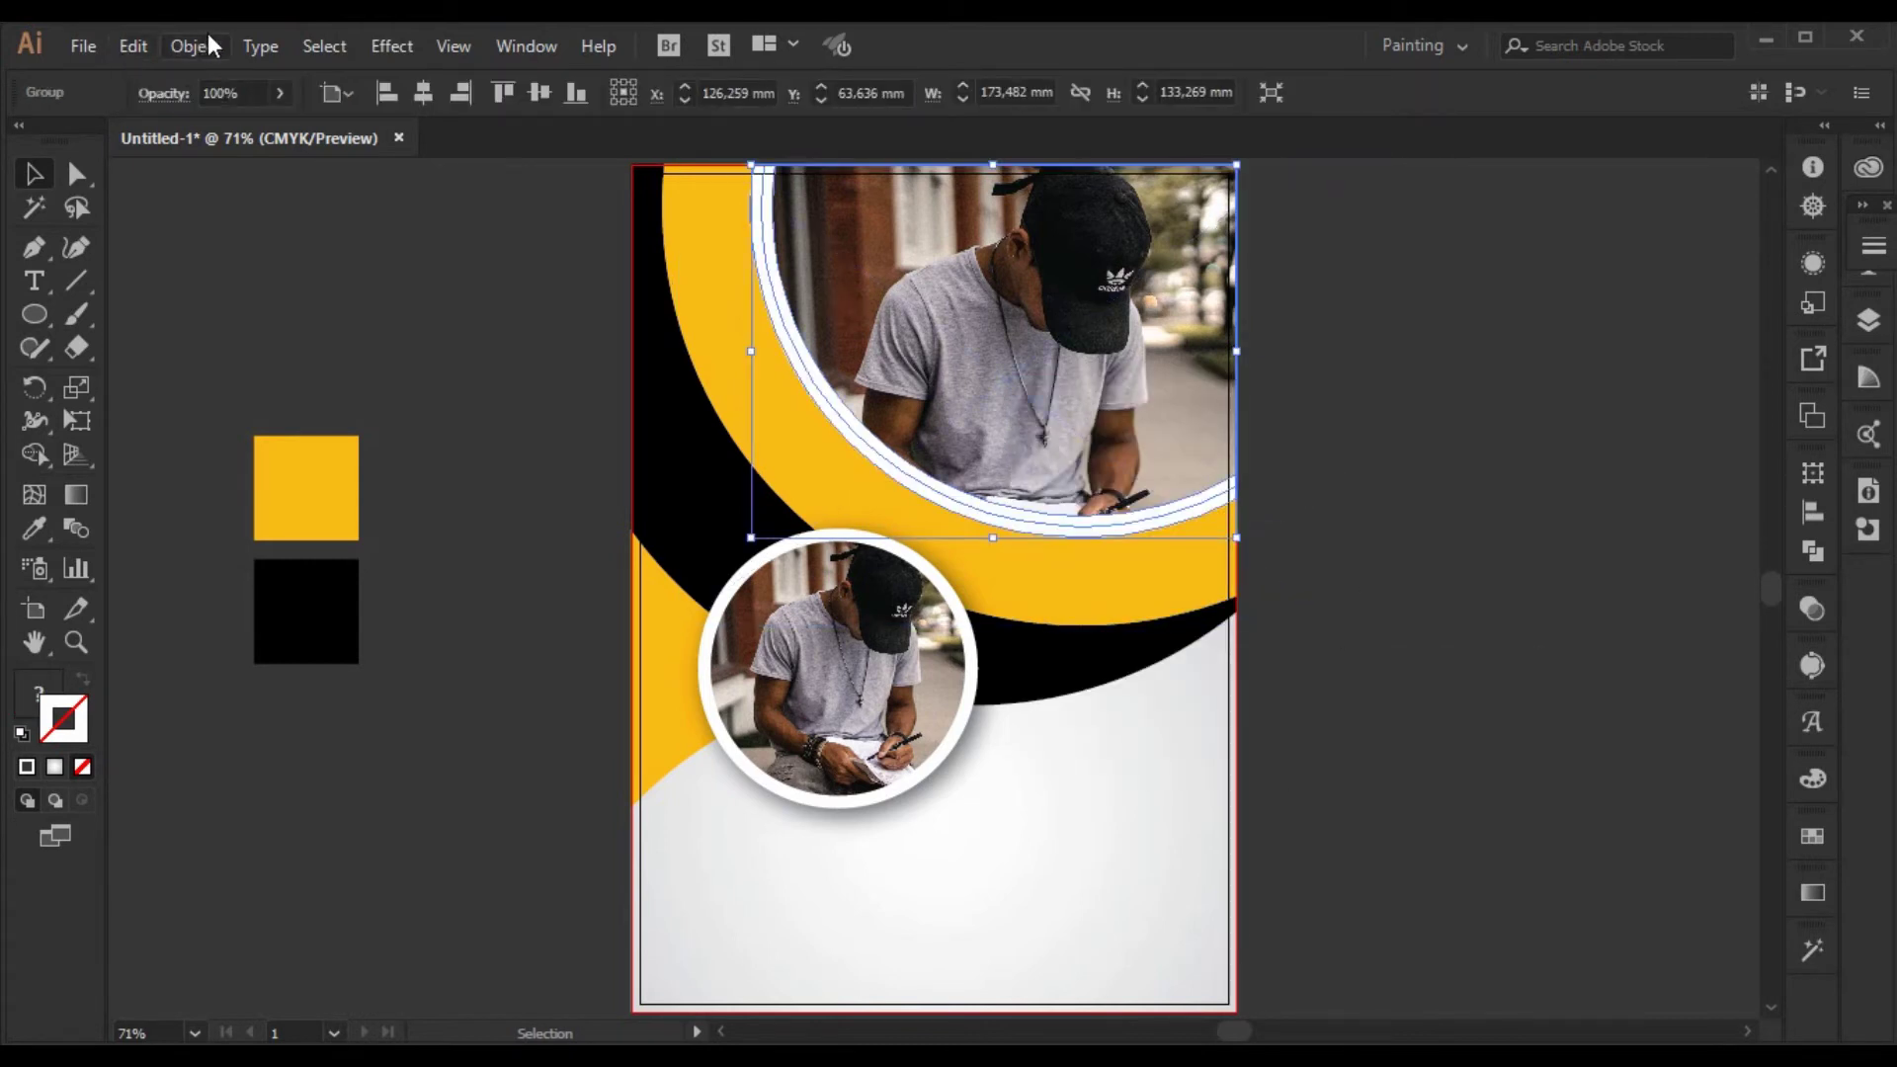
- Ungroup the large masked photo from its white border
click(1282, 450)
click(1087, 484)
right_click(1087, 480)
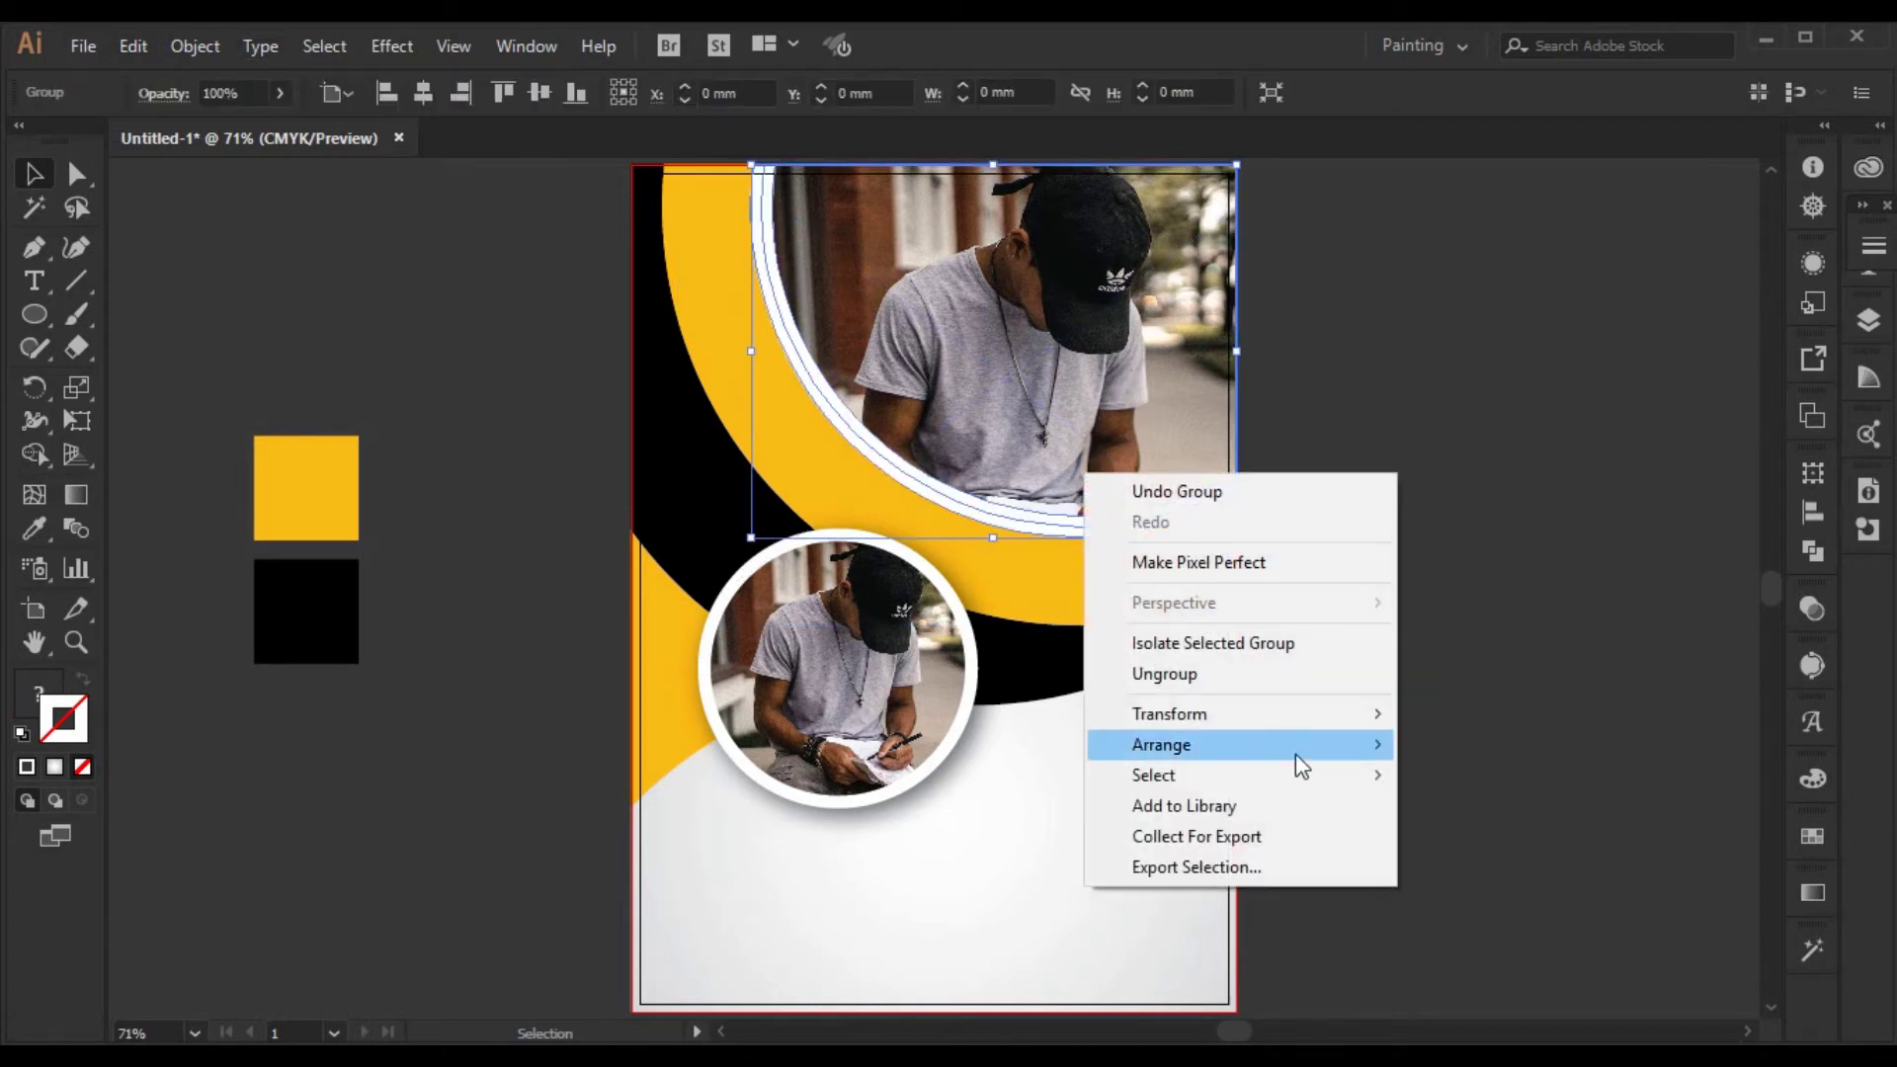
click(1290, 676)
click(1375, 668)
- Apply a Multiply drop shadow with 72% opacity, 2,47 mm offsets and 4 mm blur to the large masked photo
click(974, 388)
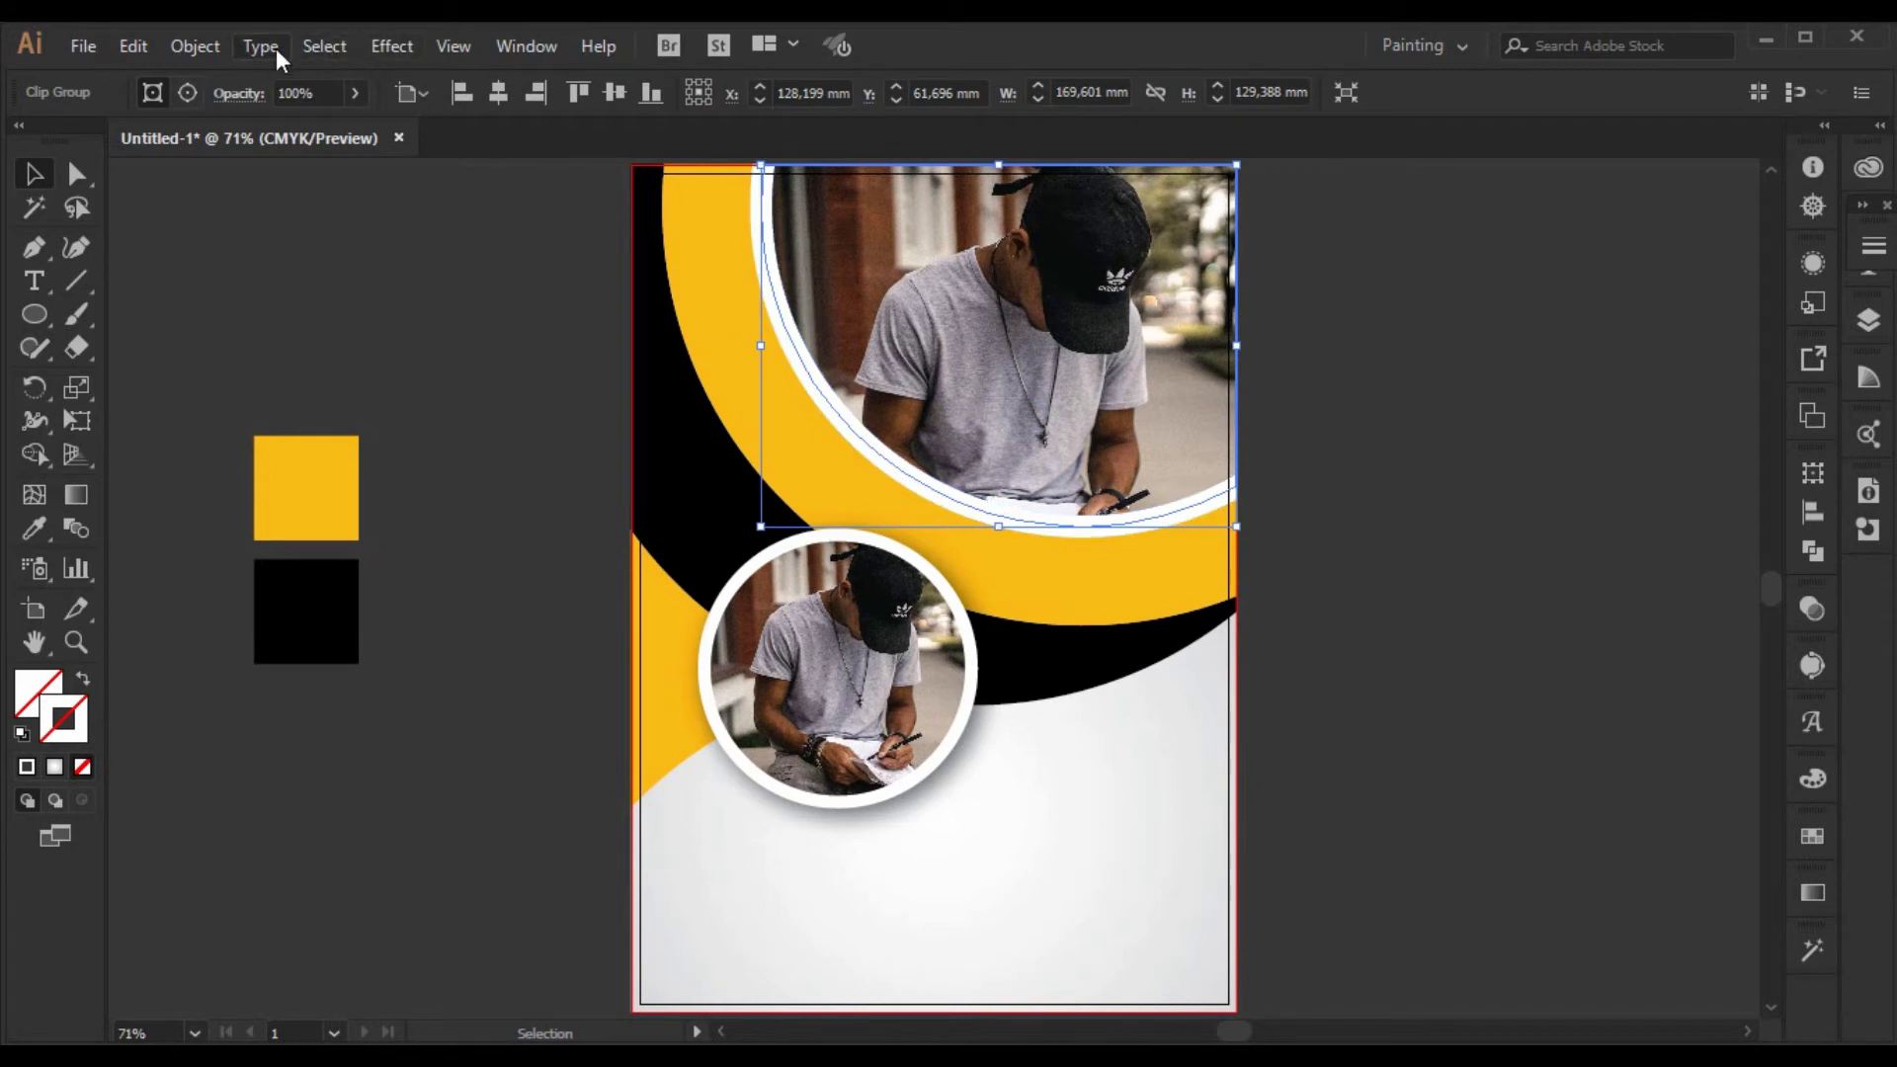
click(396, 55)
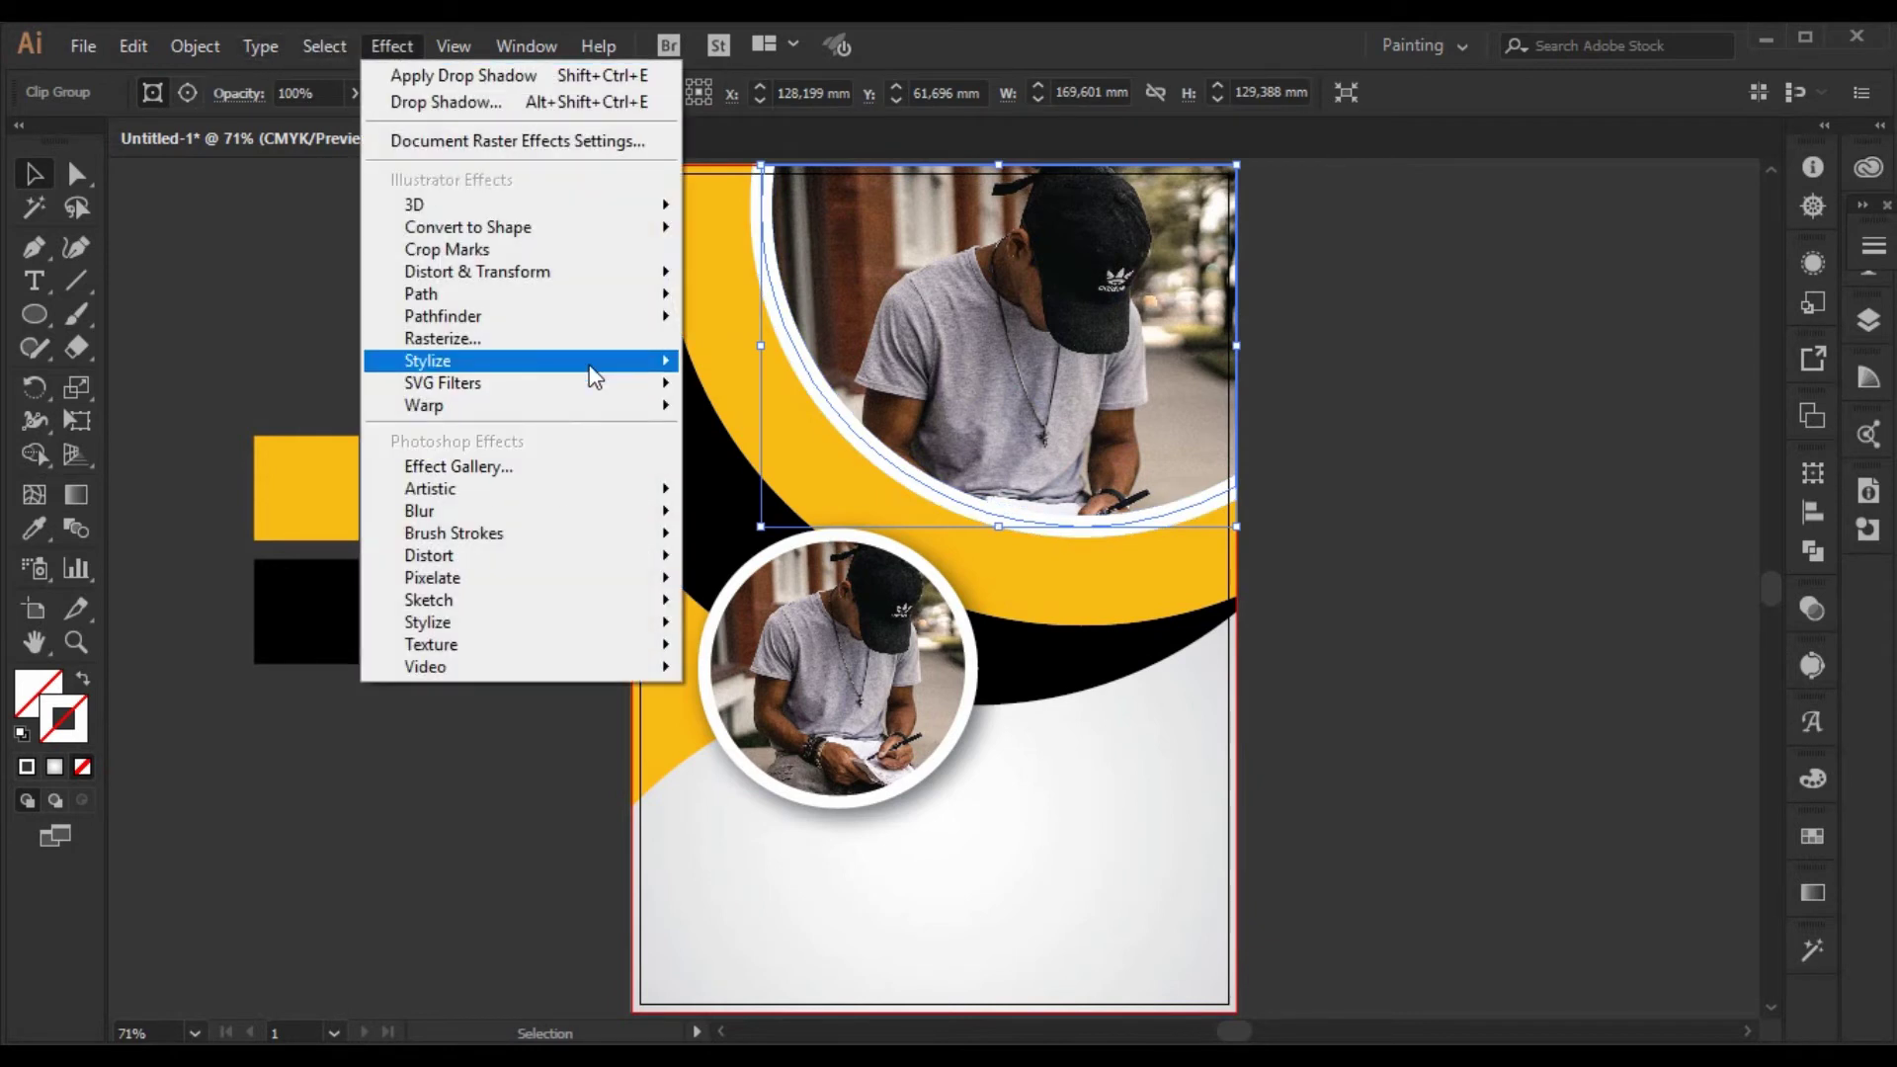
mouse_move(595, 373)
click(794, 363)
key(Return)
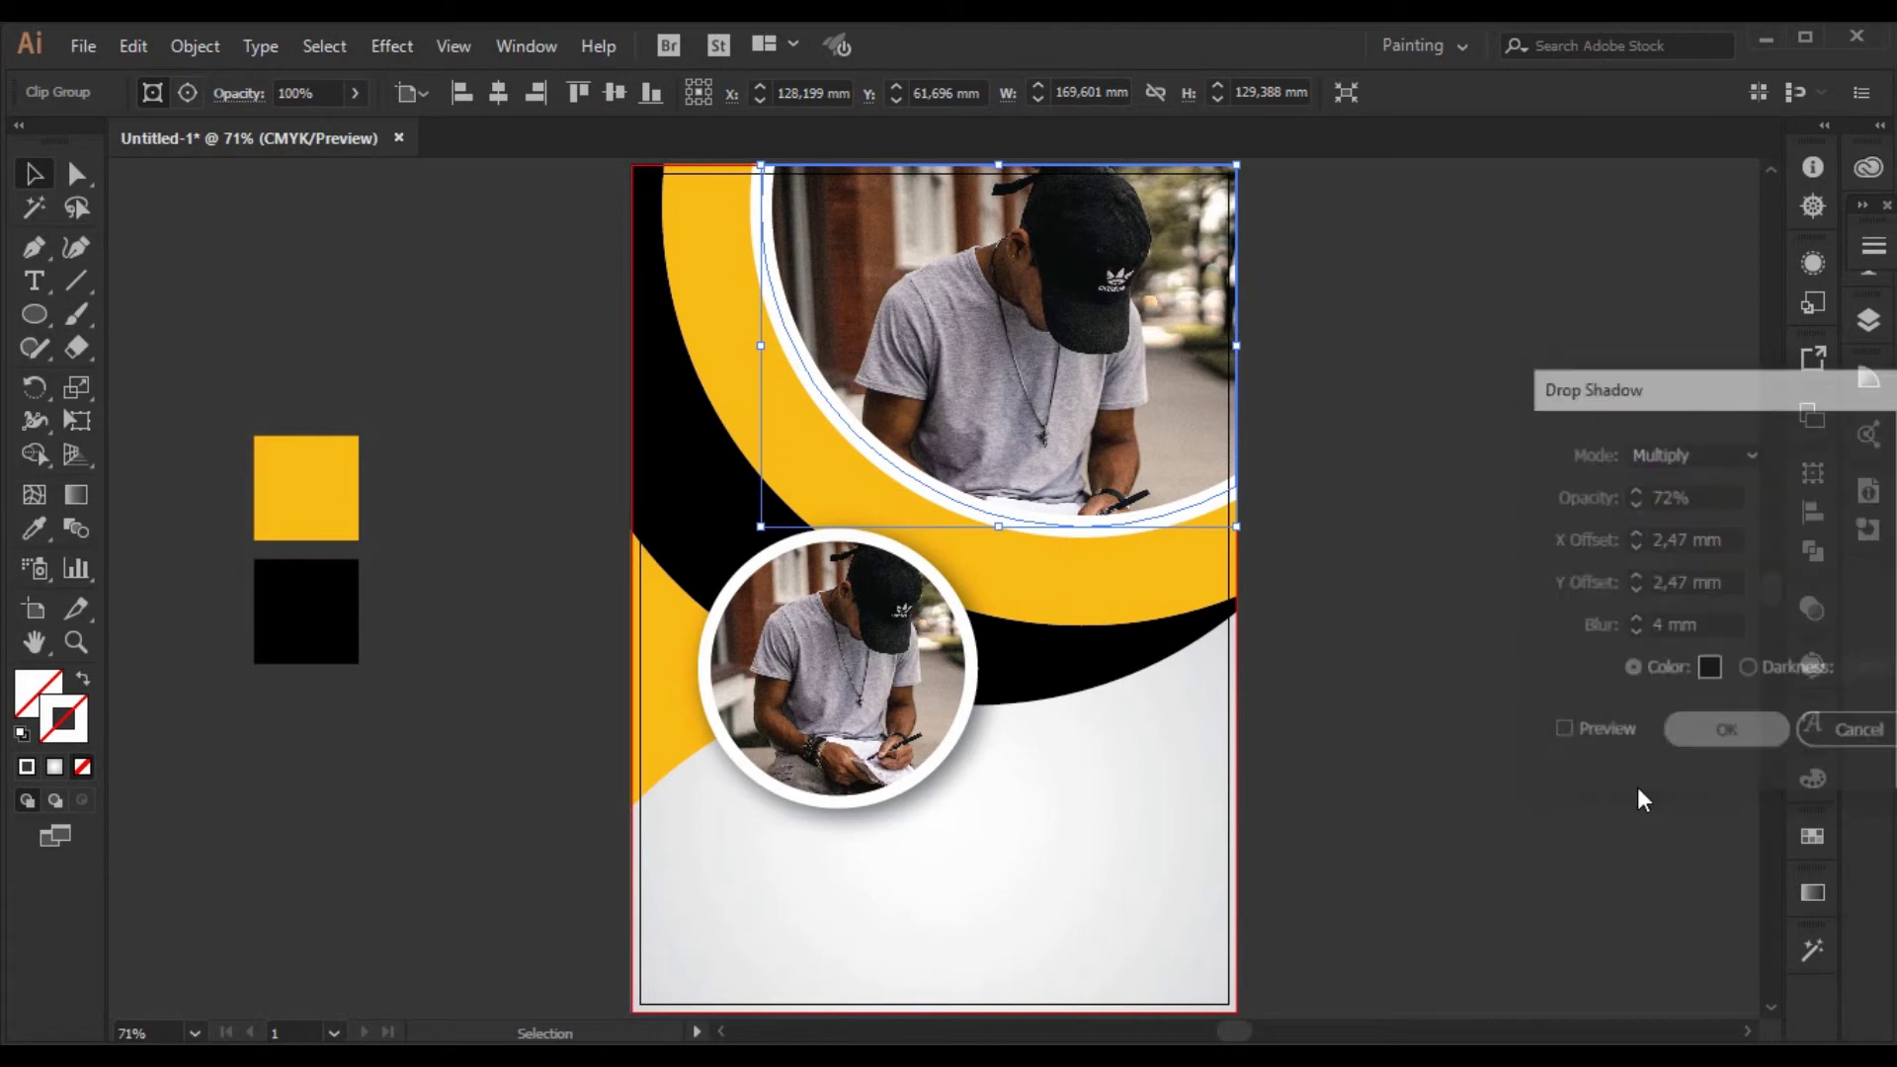
click(1411, 738)
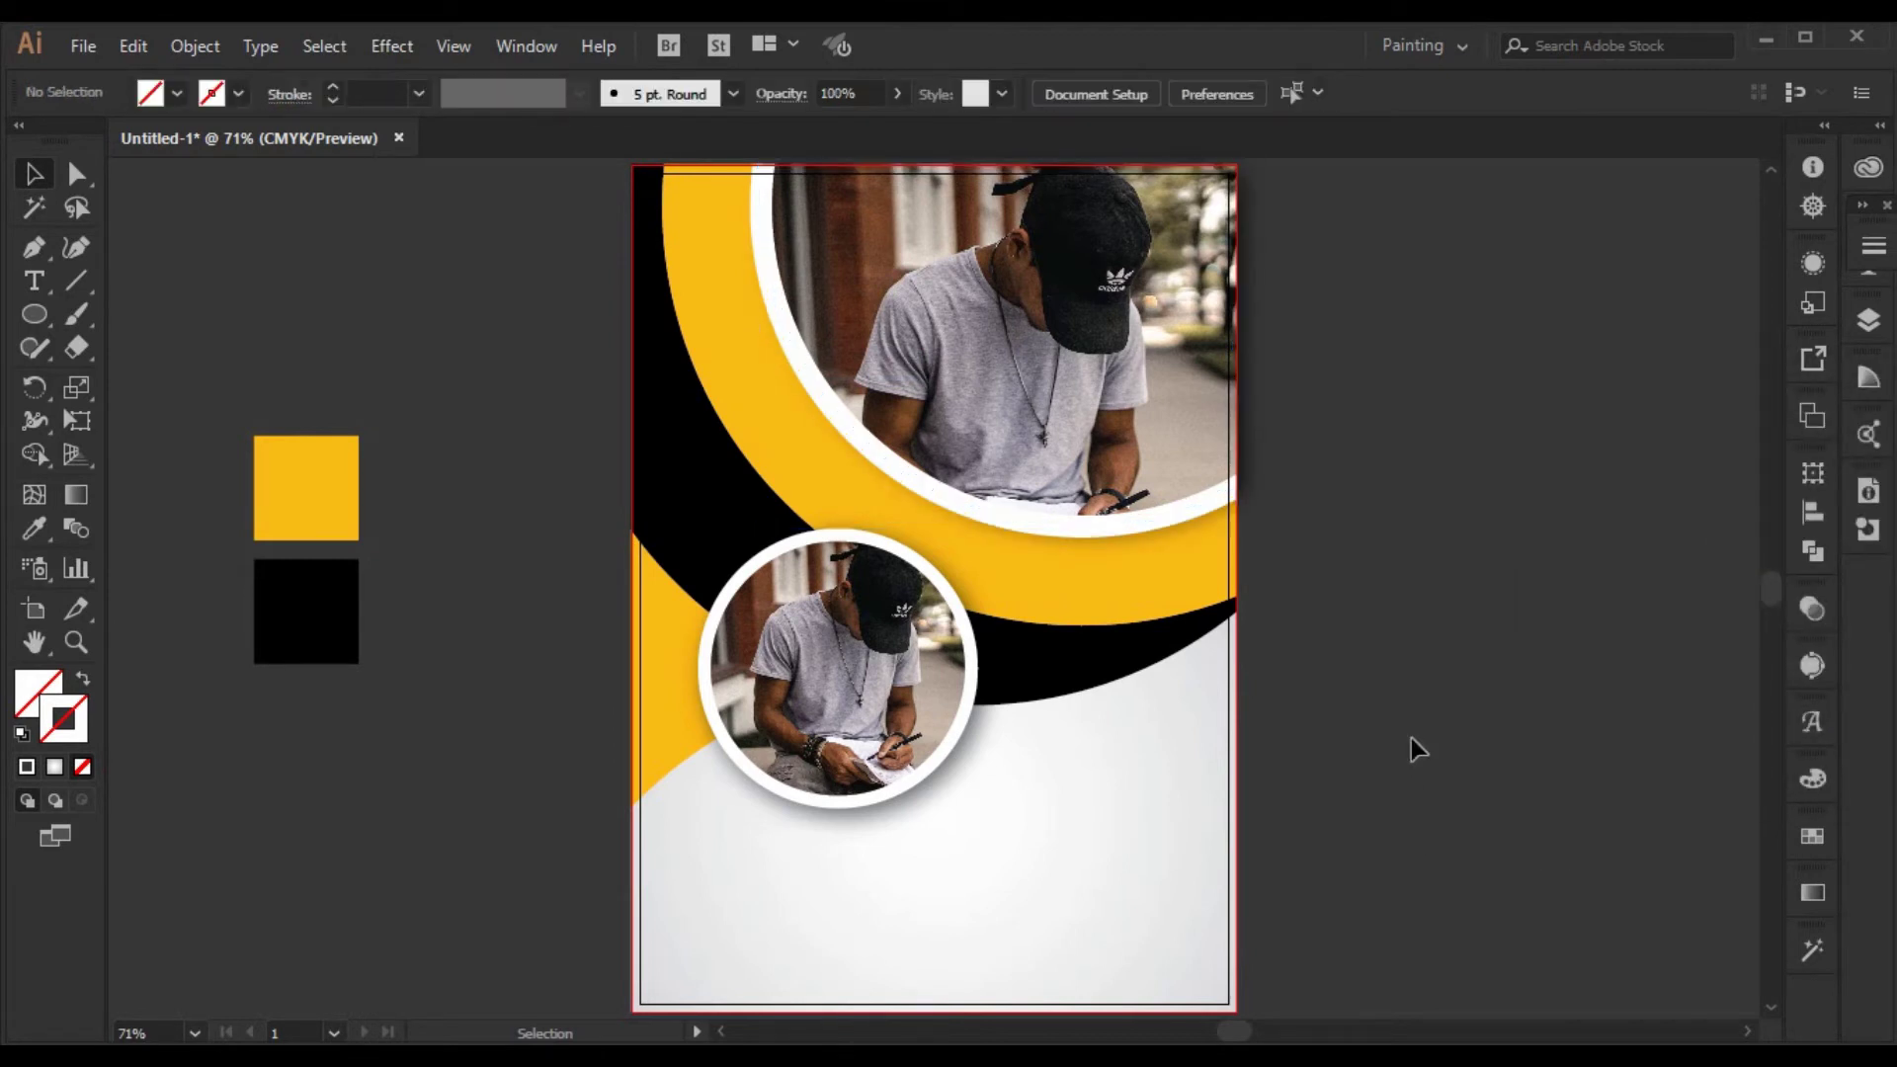
scroll(1411, 738, up, 2)
scroll(1411, 738, down, 1)
scroll(1411, 738, down, 1)
scroll(1512, 745, up, 1)
scroll(1509, 737, down, 1)
- Add a black point text reading "CORPORATE" in Myriad Pro Regular 12 pt beside the artboard
click(24, 286)
click(1310, 659)
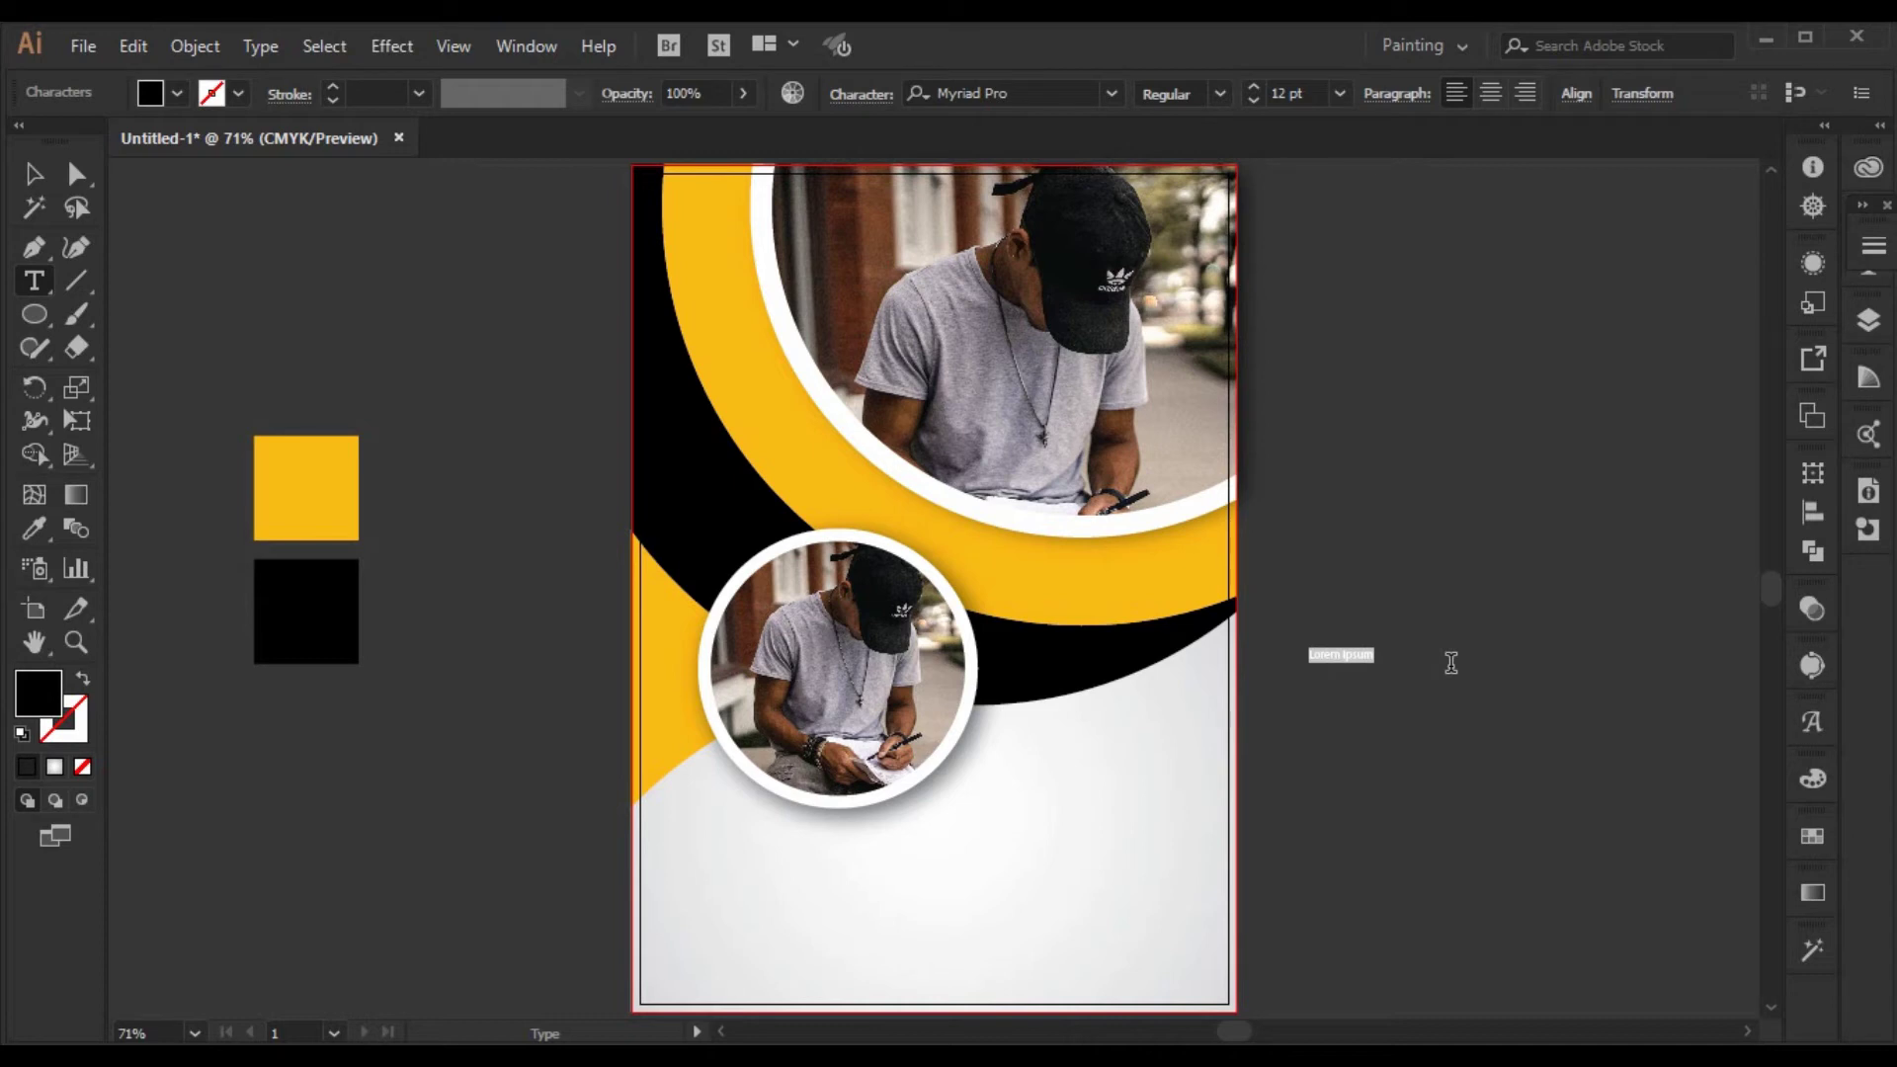
key(BackSpace)
key(Escape)
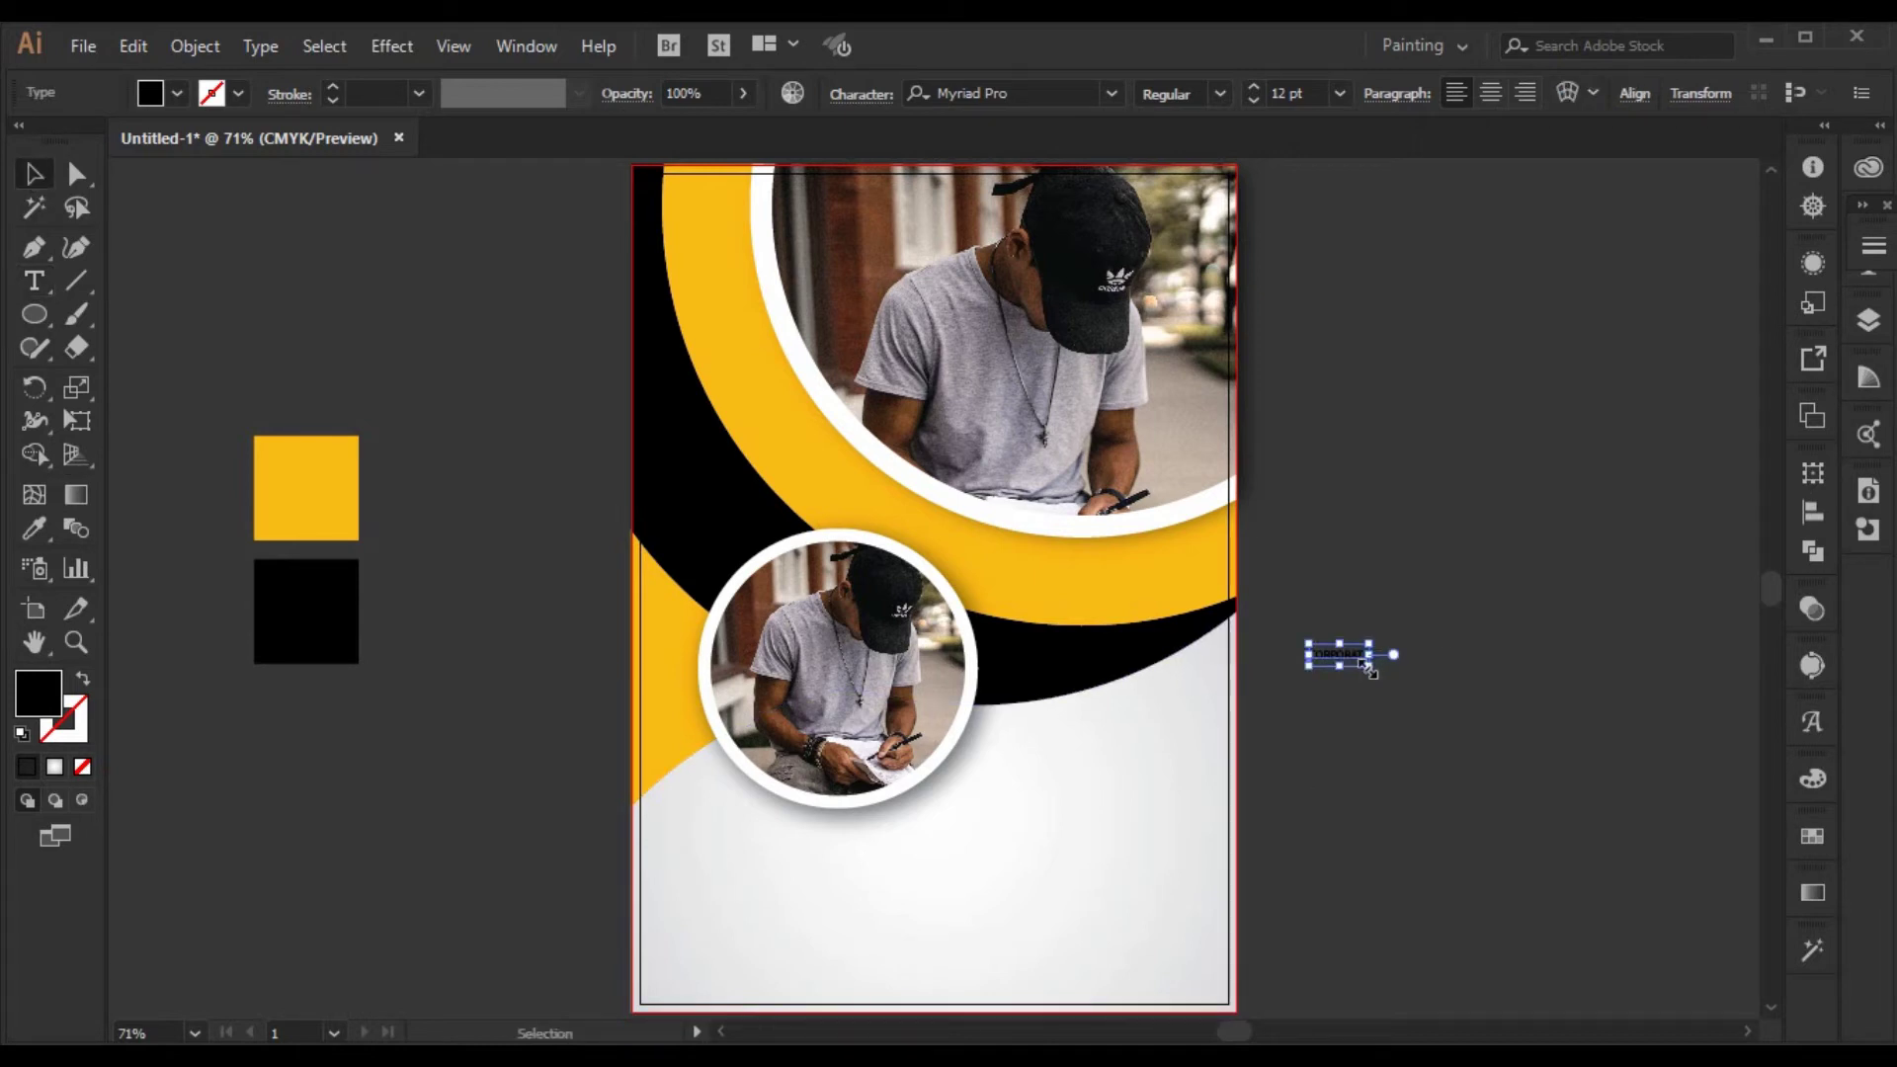
- Enlarge the "CORPORATE" text proportionally to about 44 pt and place it just below the circular photo
drag(1368, 665, 1462, 852)
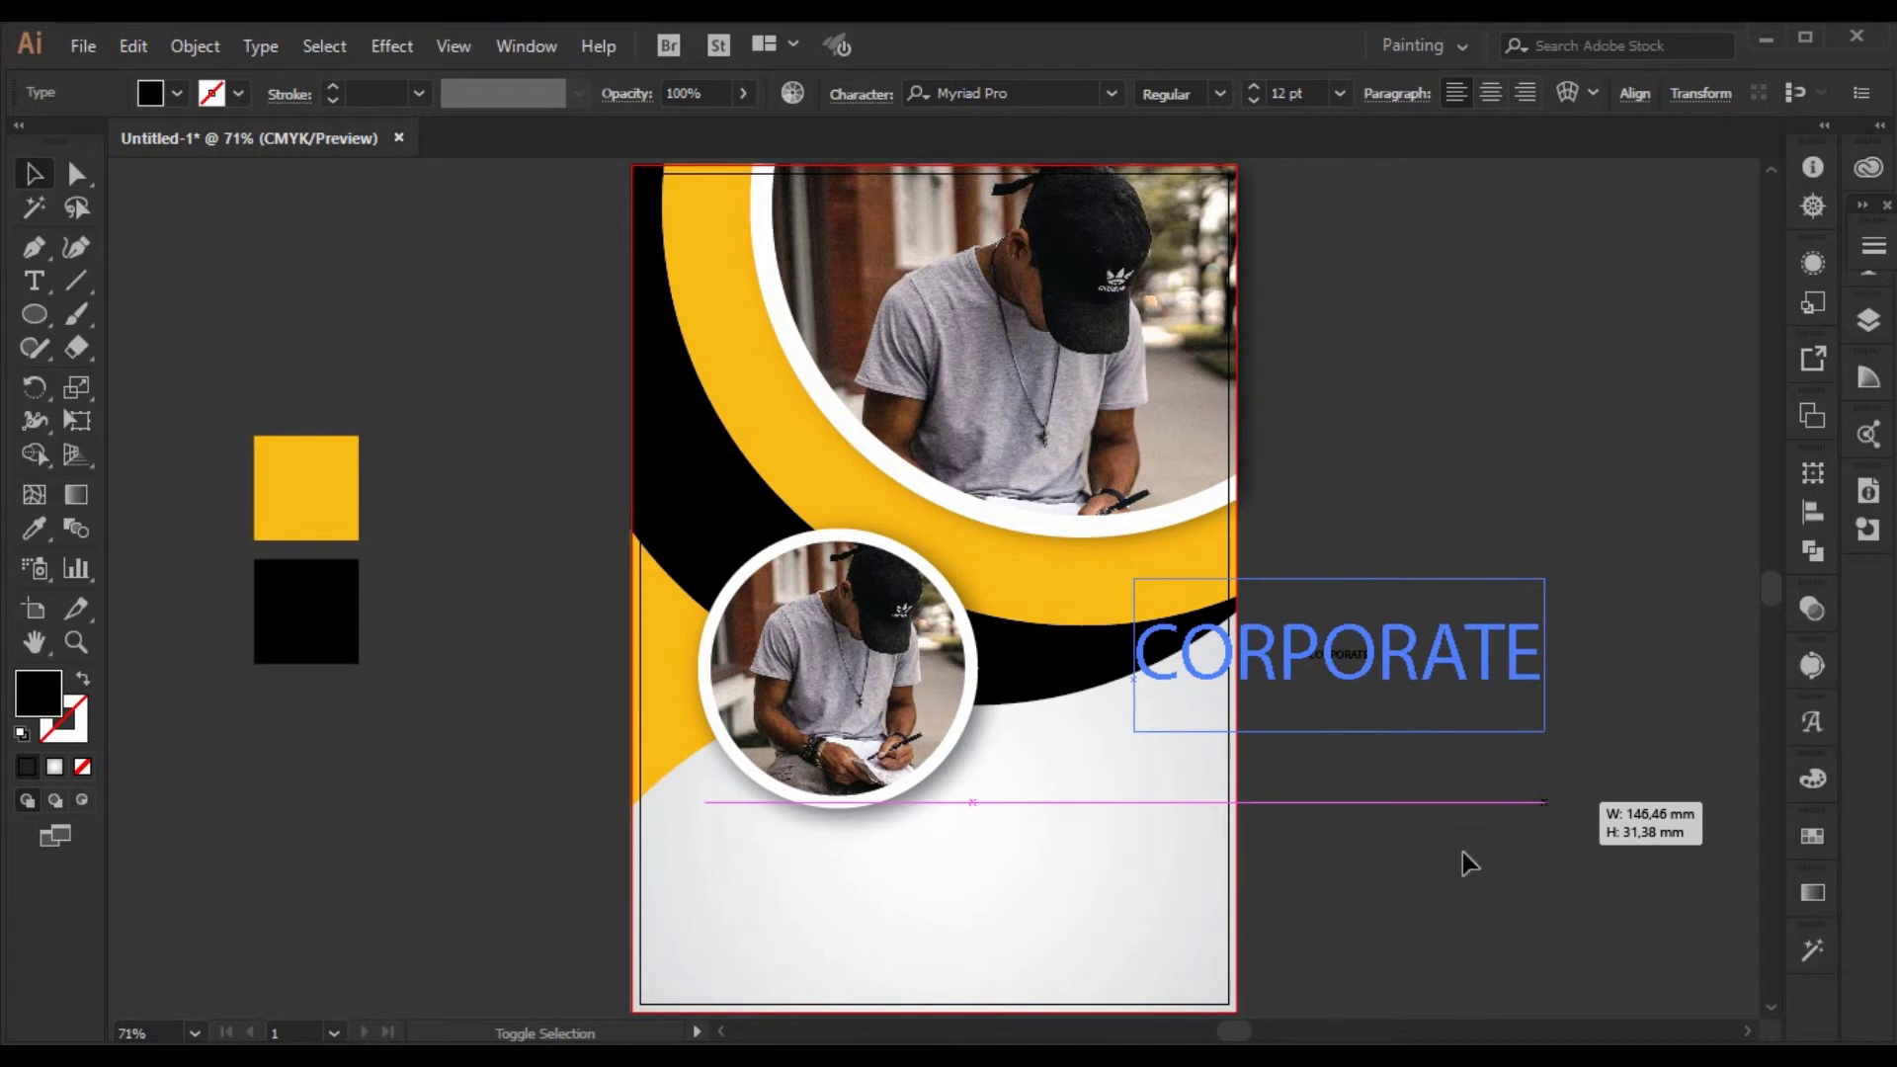
click(1458, 871)
drag(1420, 677, 982, 895)
drag(1114, 901, 897, 848)
click(1410, 830)
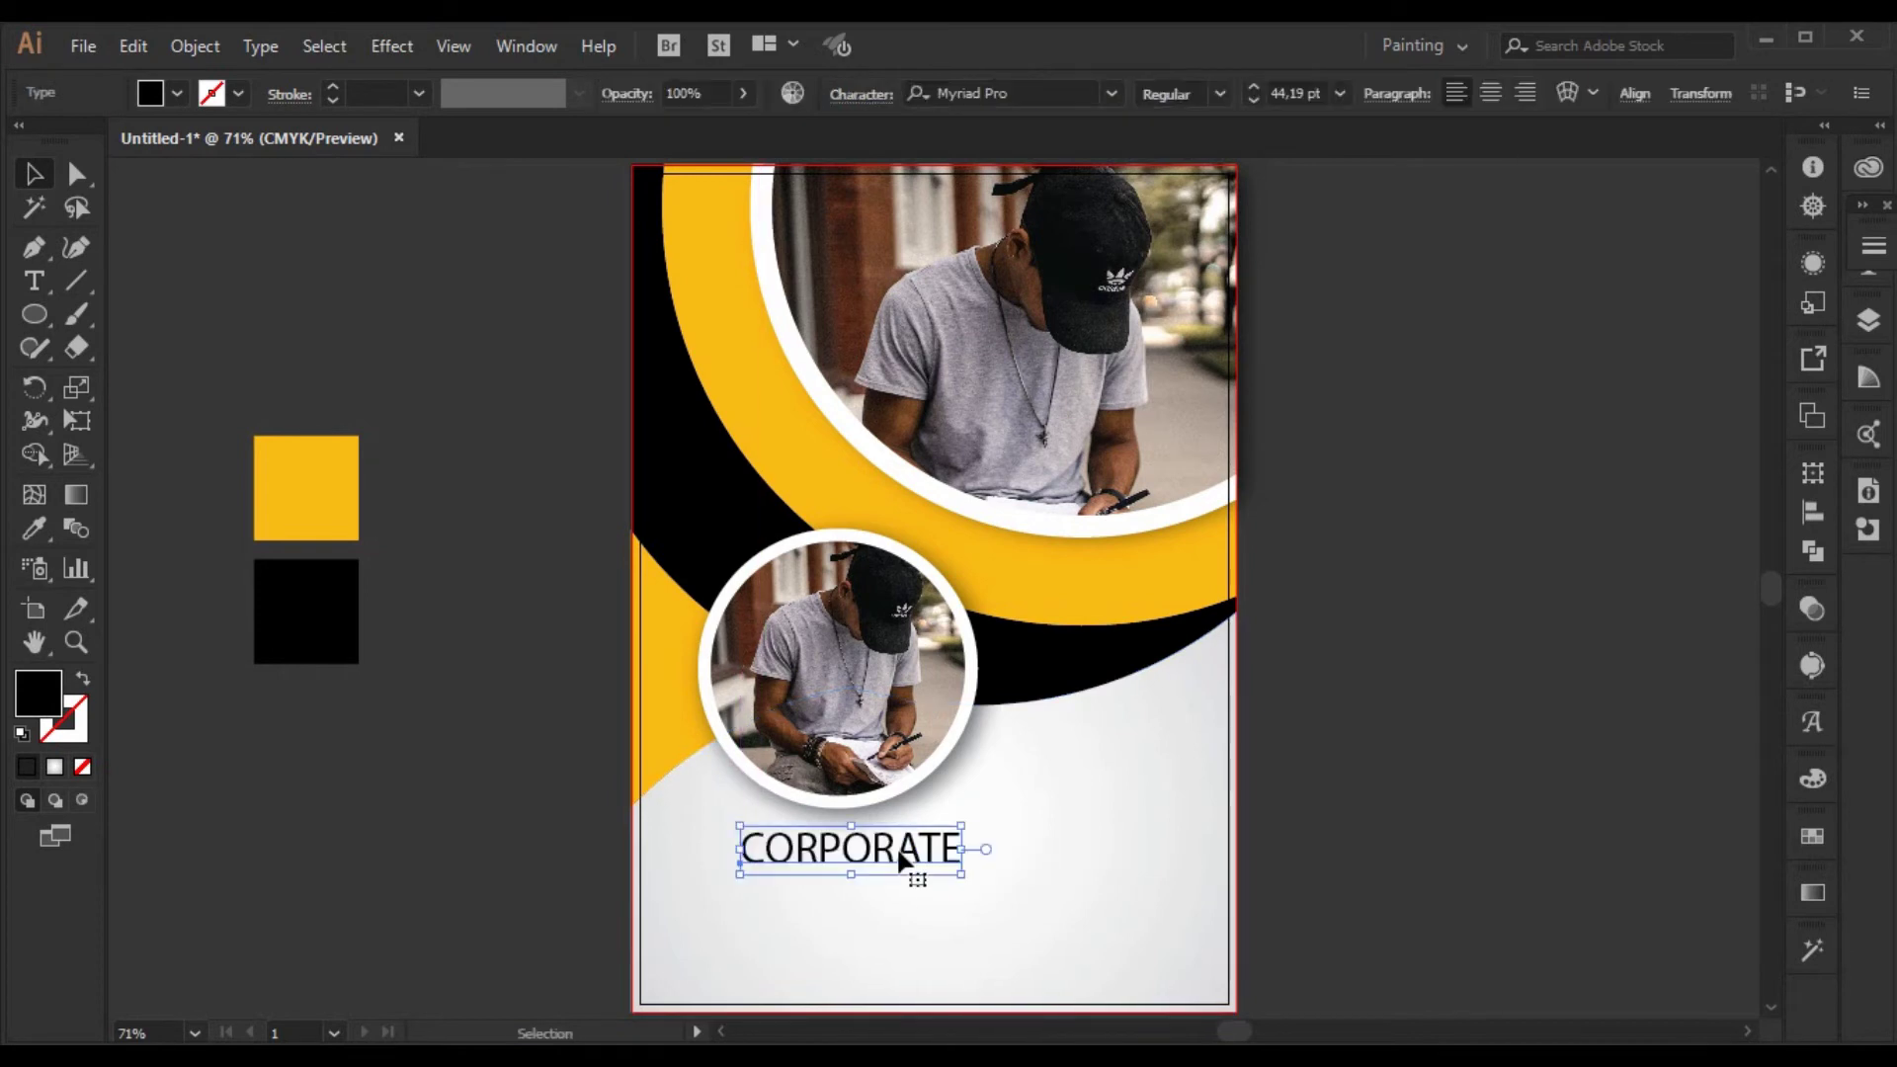
click(1317, 791)
- Extend the title text to read "CORPORATE FLYER" and deselect it
double_click(875, 856)
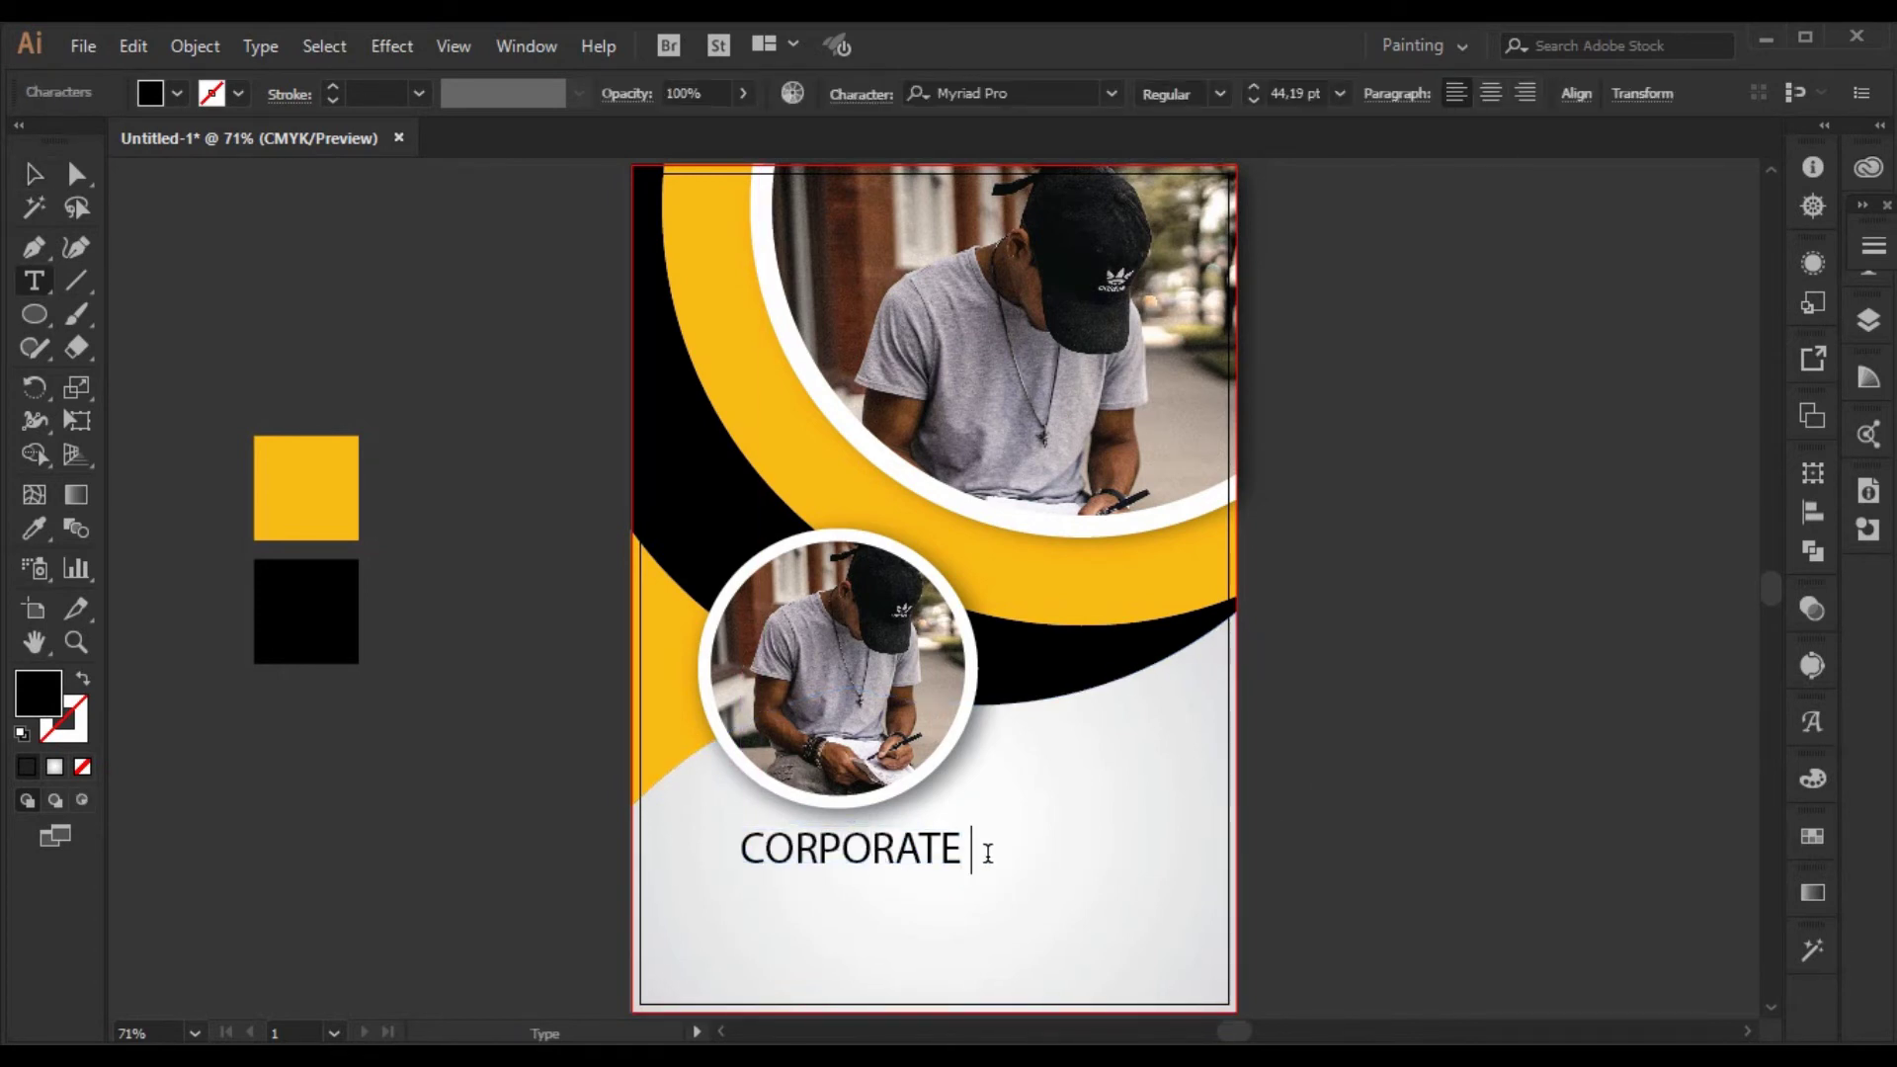
text(FLYER)
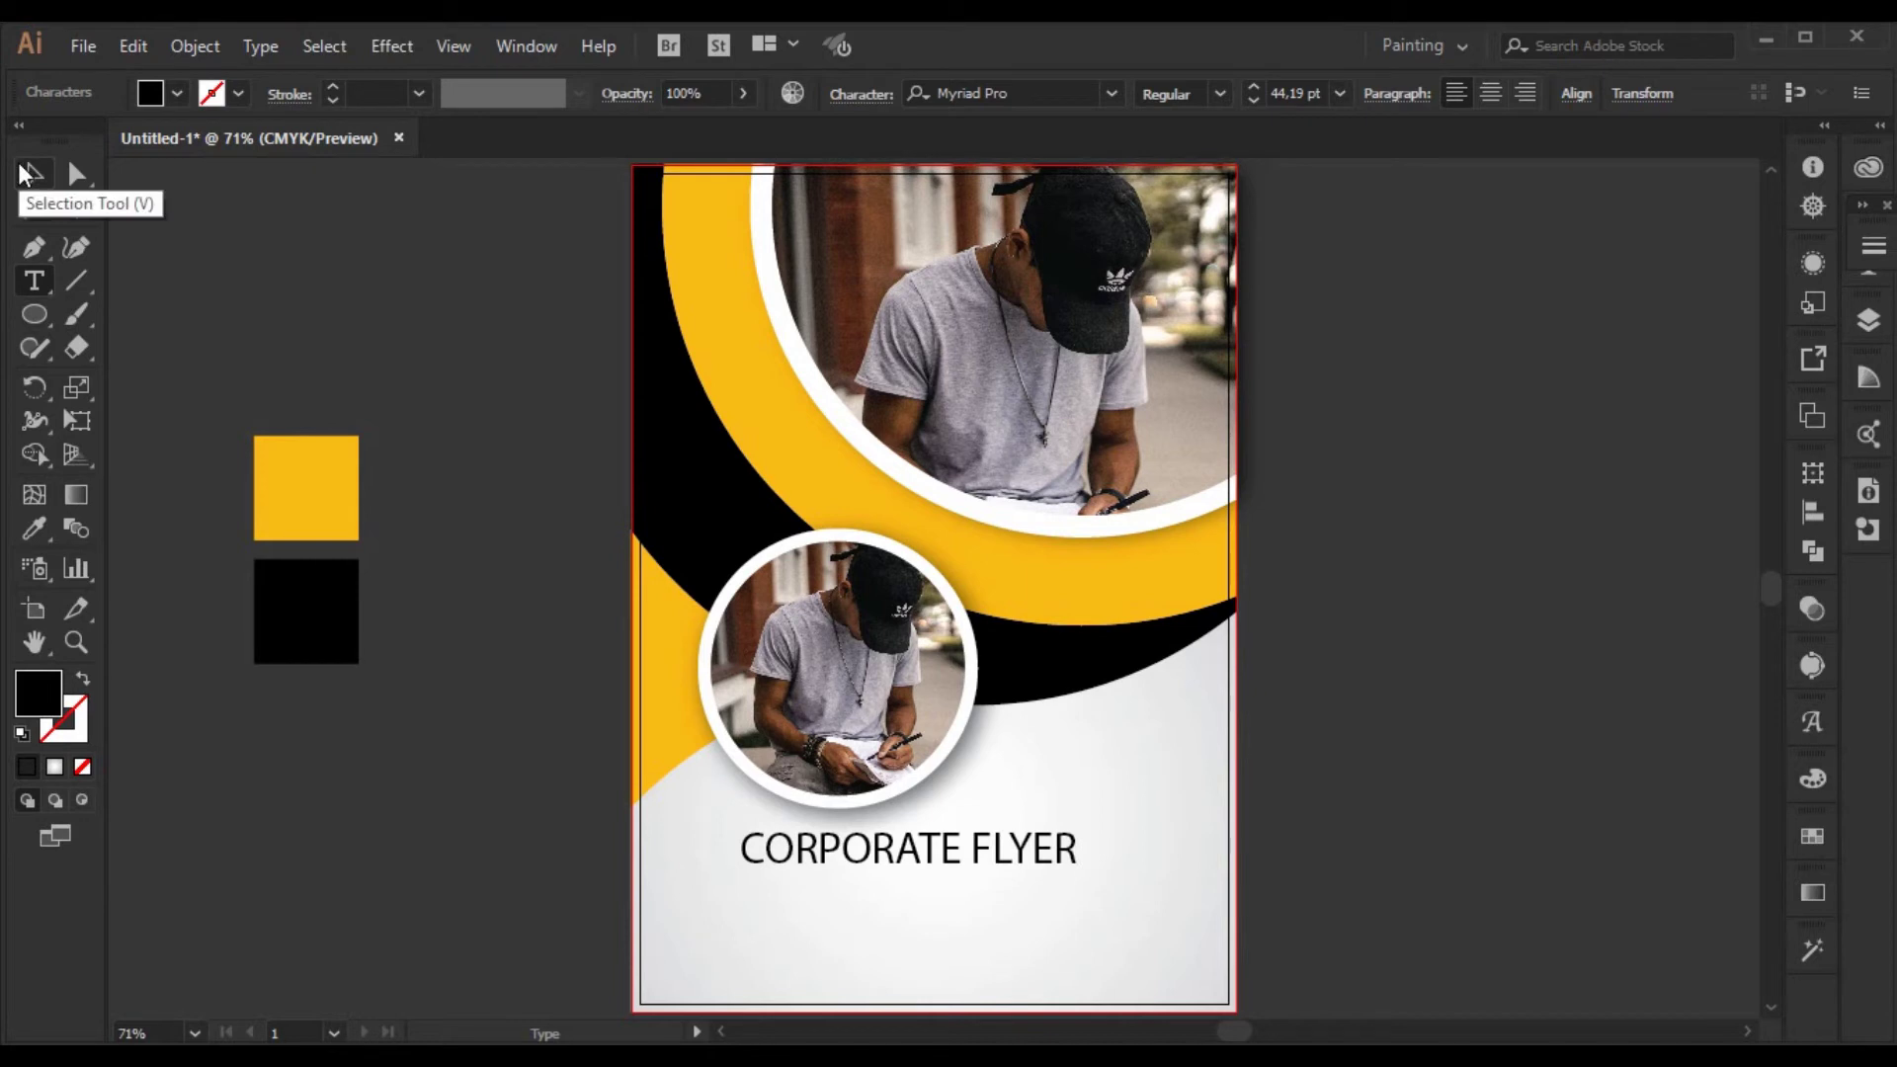
click(28, 174)
click(1376, 711)
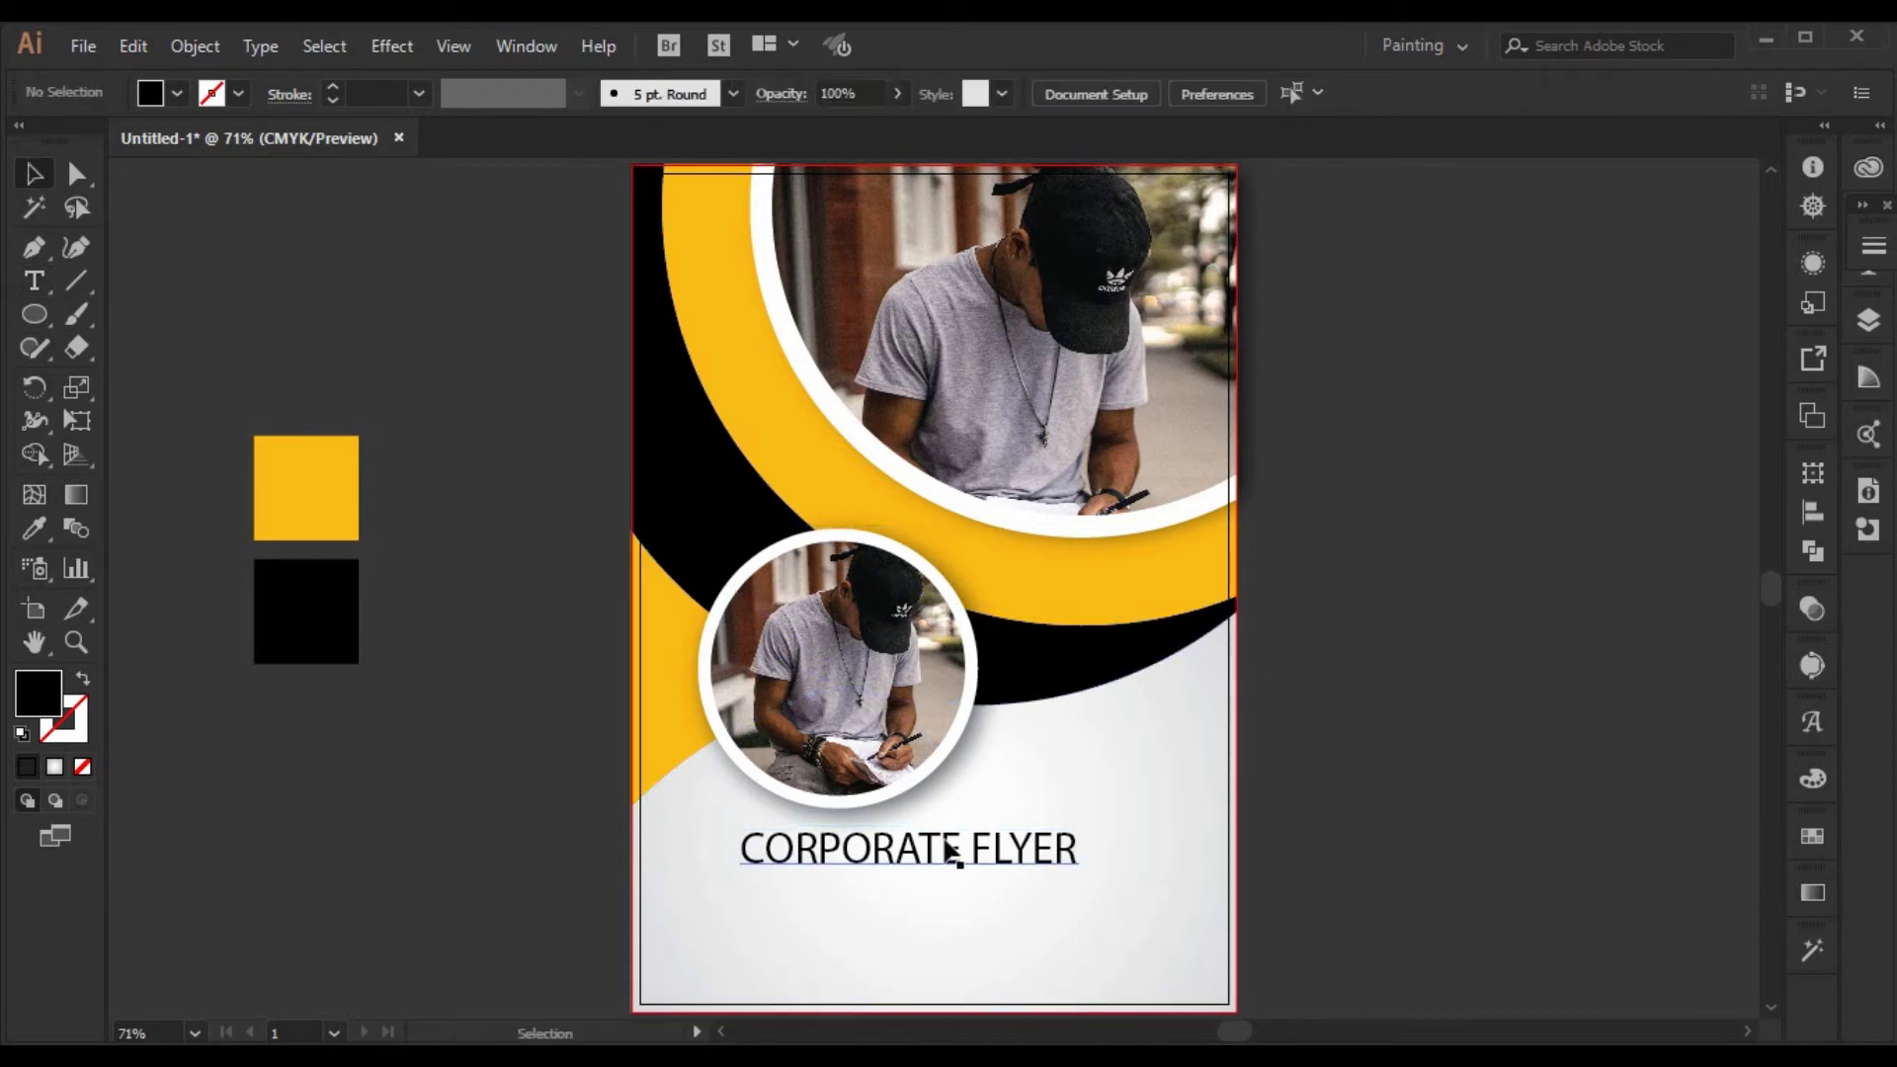
- Recolor the word "FLYER" in the title yellow by sampling the yellow swatch square with the Eyedropper
click(988, 859)
drag(971, 847, 1097, 845)
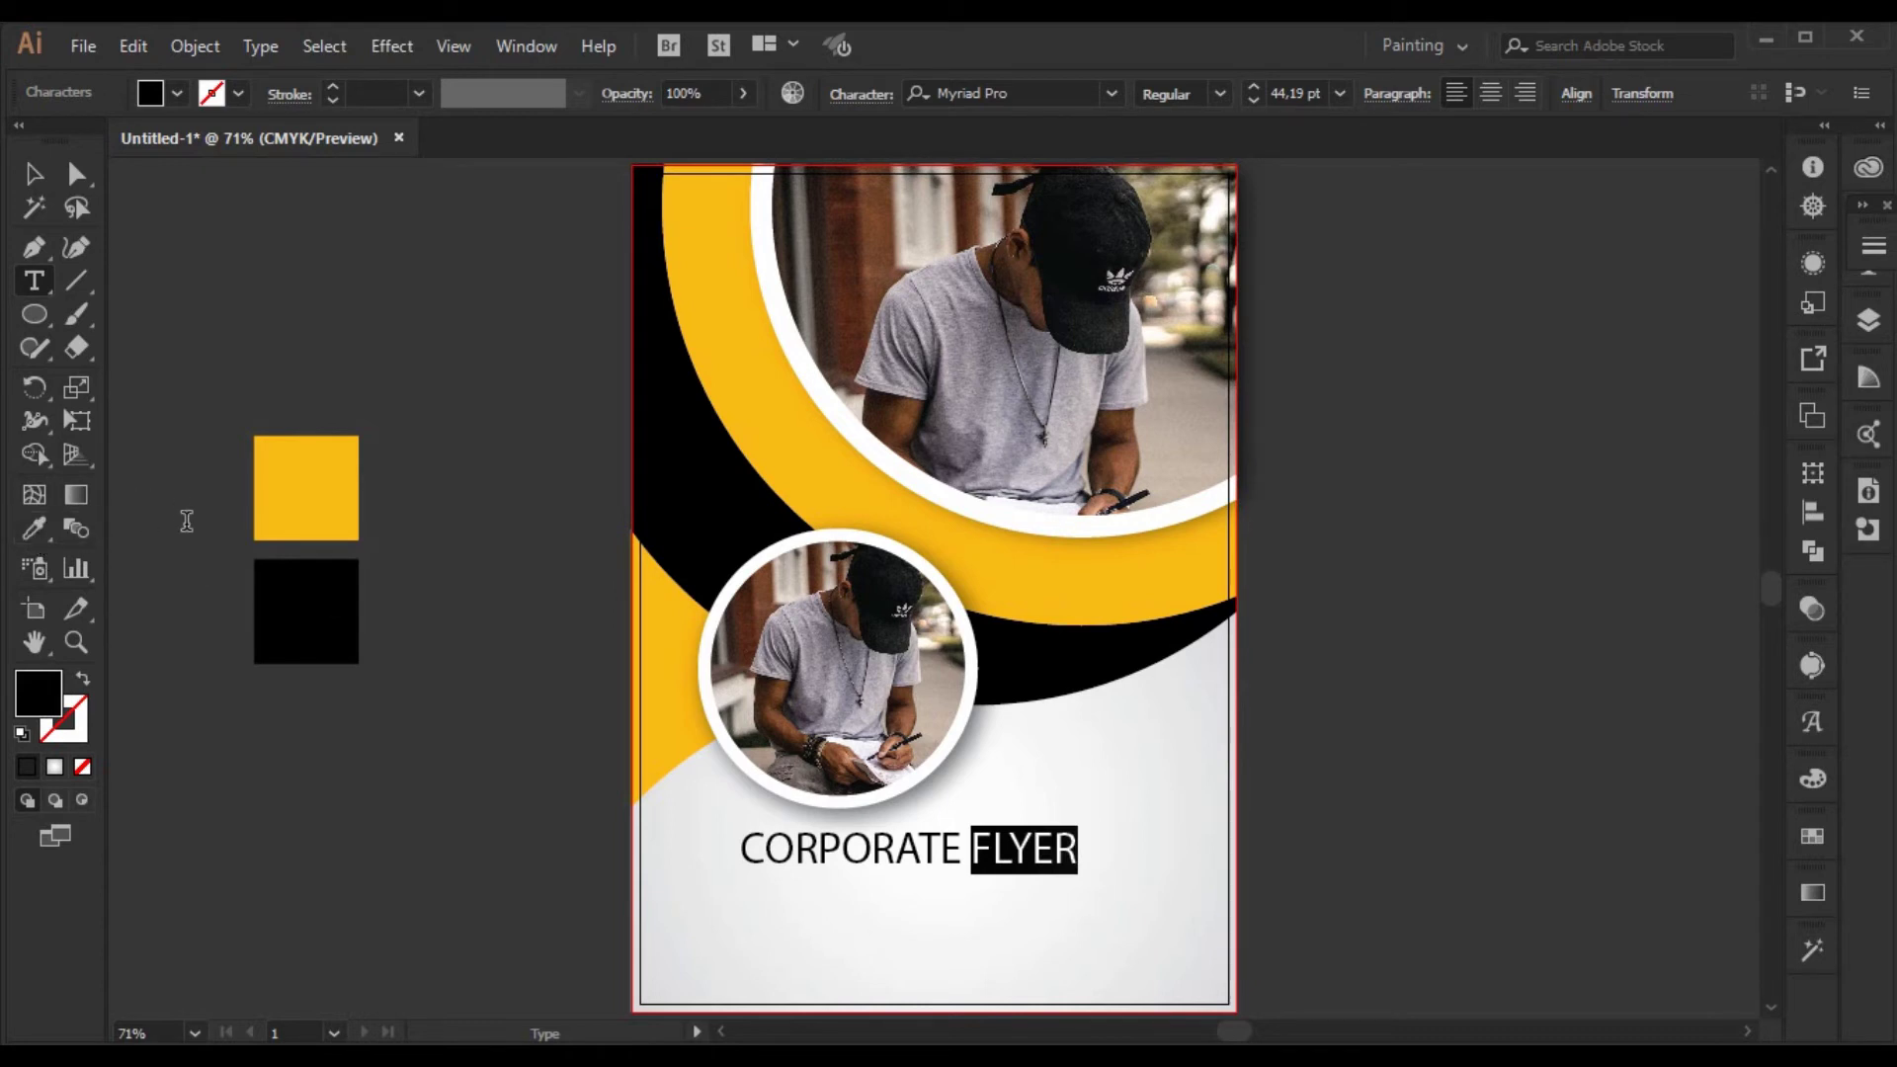
click(22, 533)
click(321, 504)
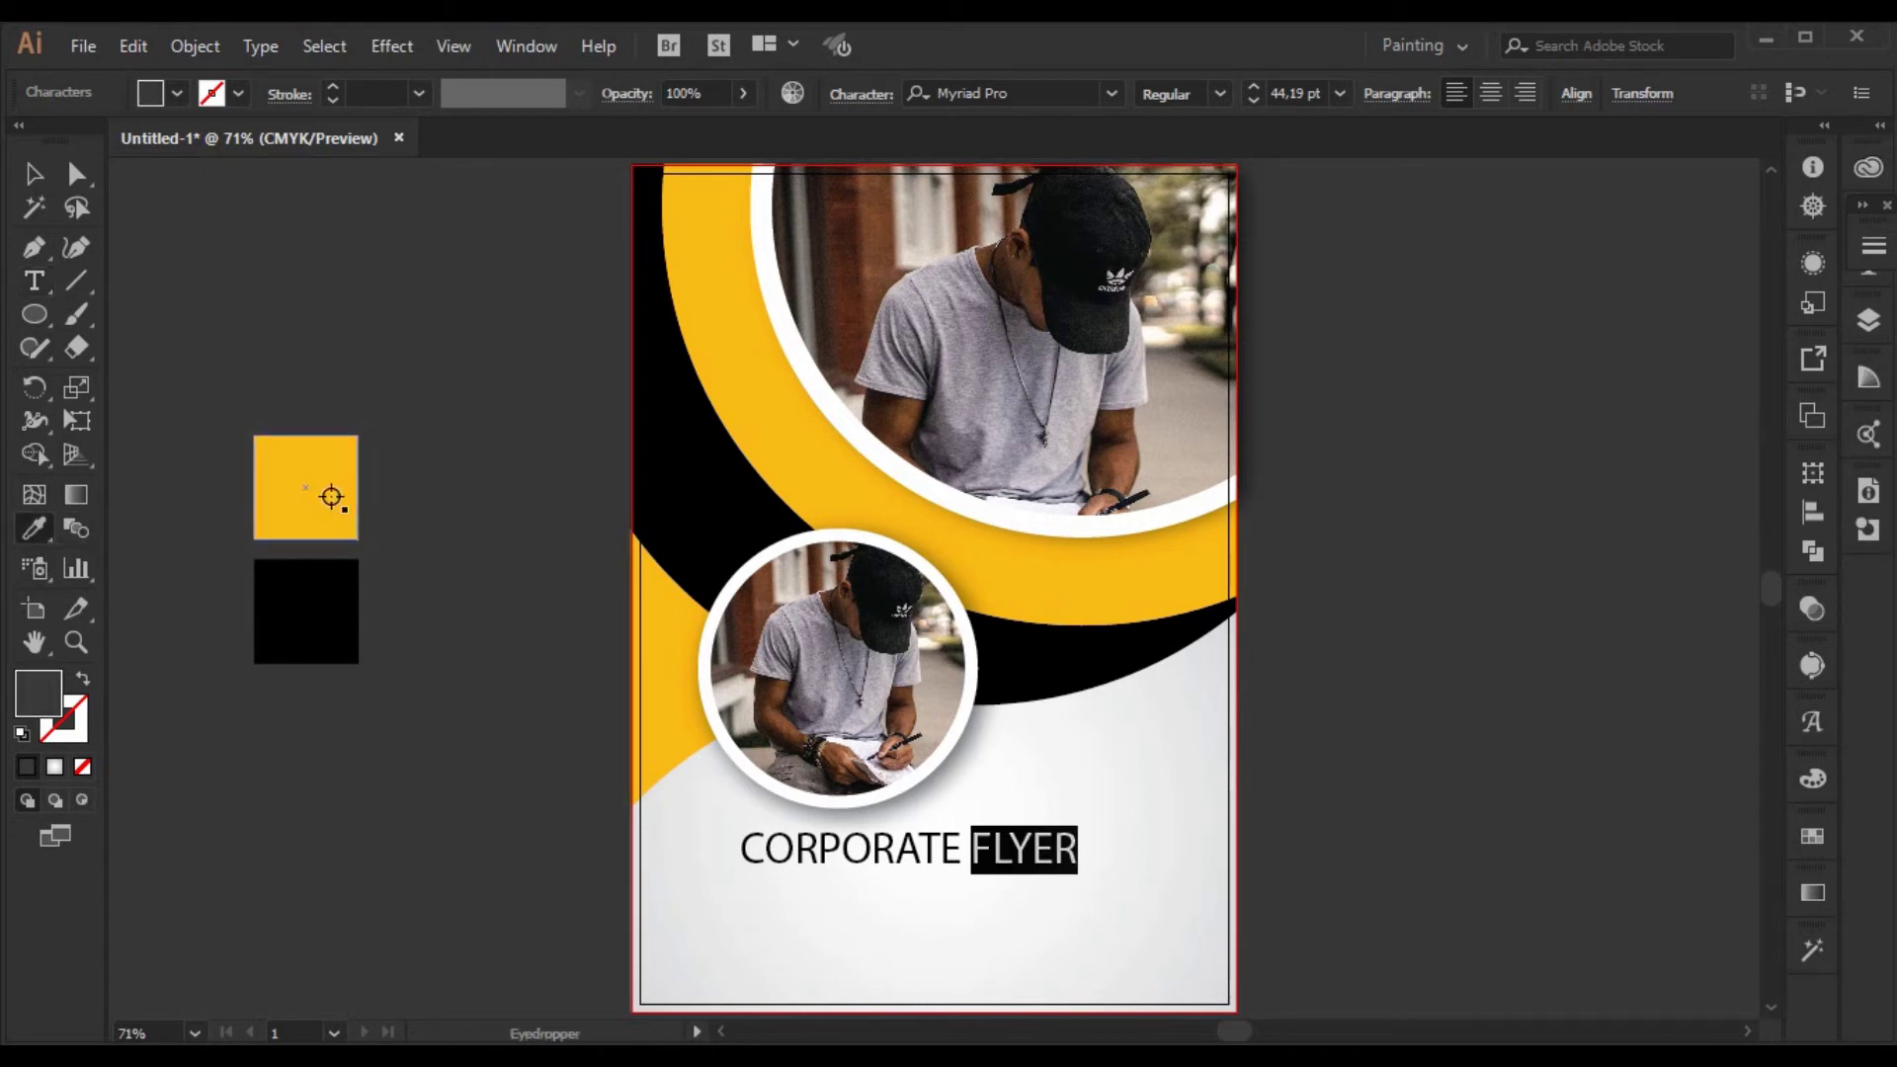
click(32, 173)
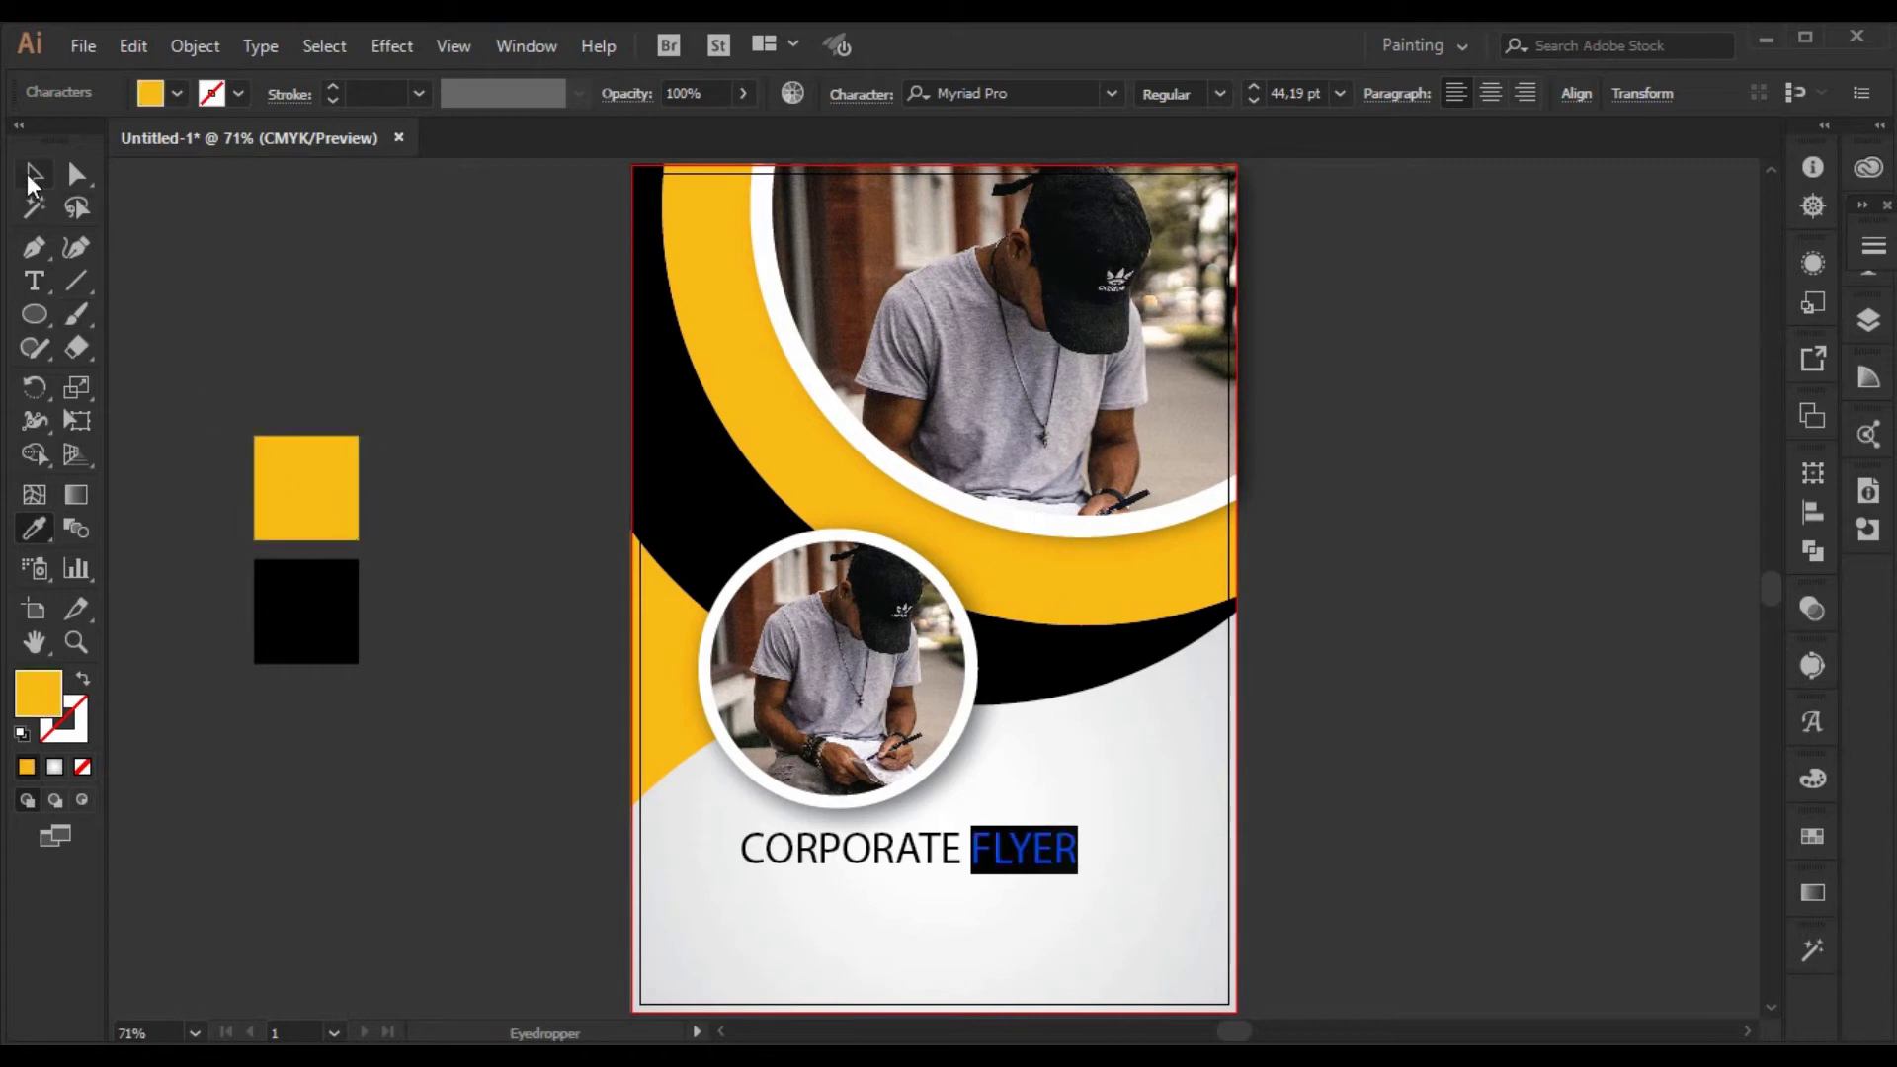
click(407, 419)
- Filter the fonts to Sans Serif and set the "CORPORATE FLYER" title in Impact
click(1017, 863)
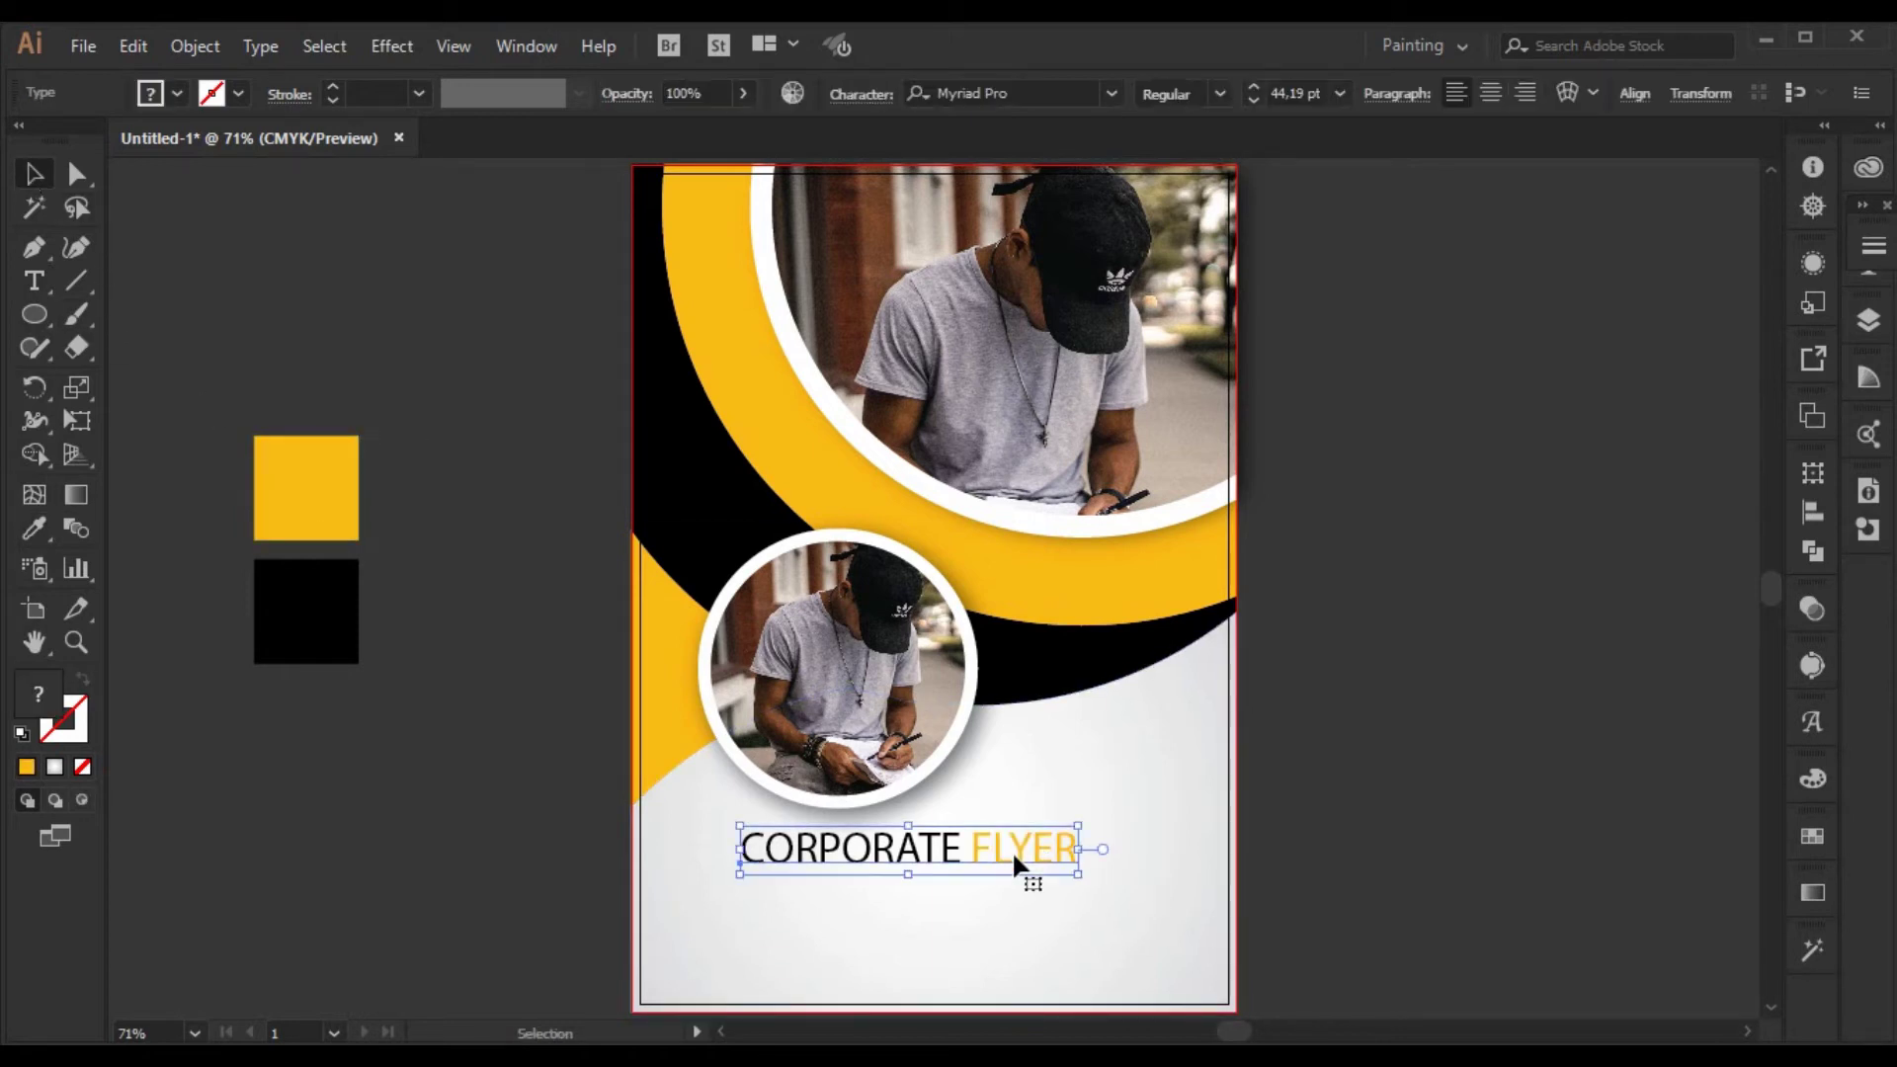
click(1111, 93)
click(1093, 138)
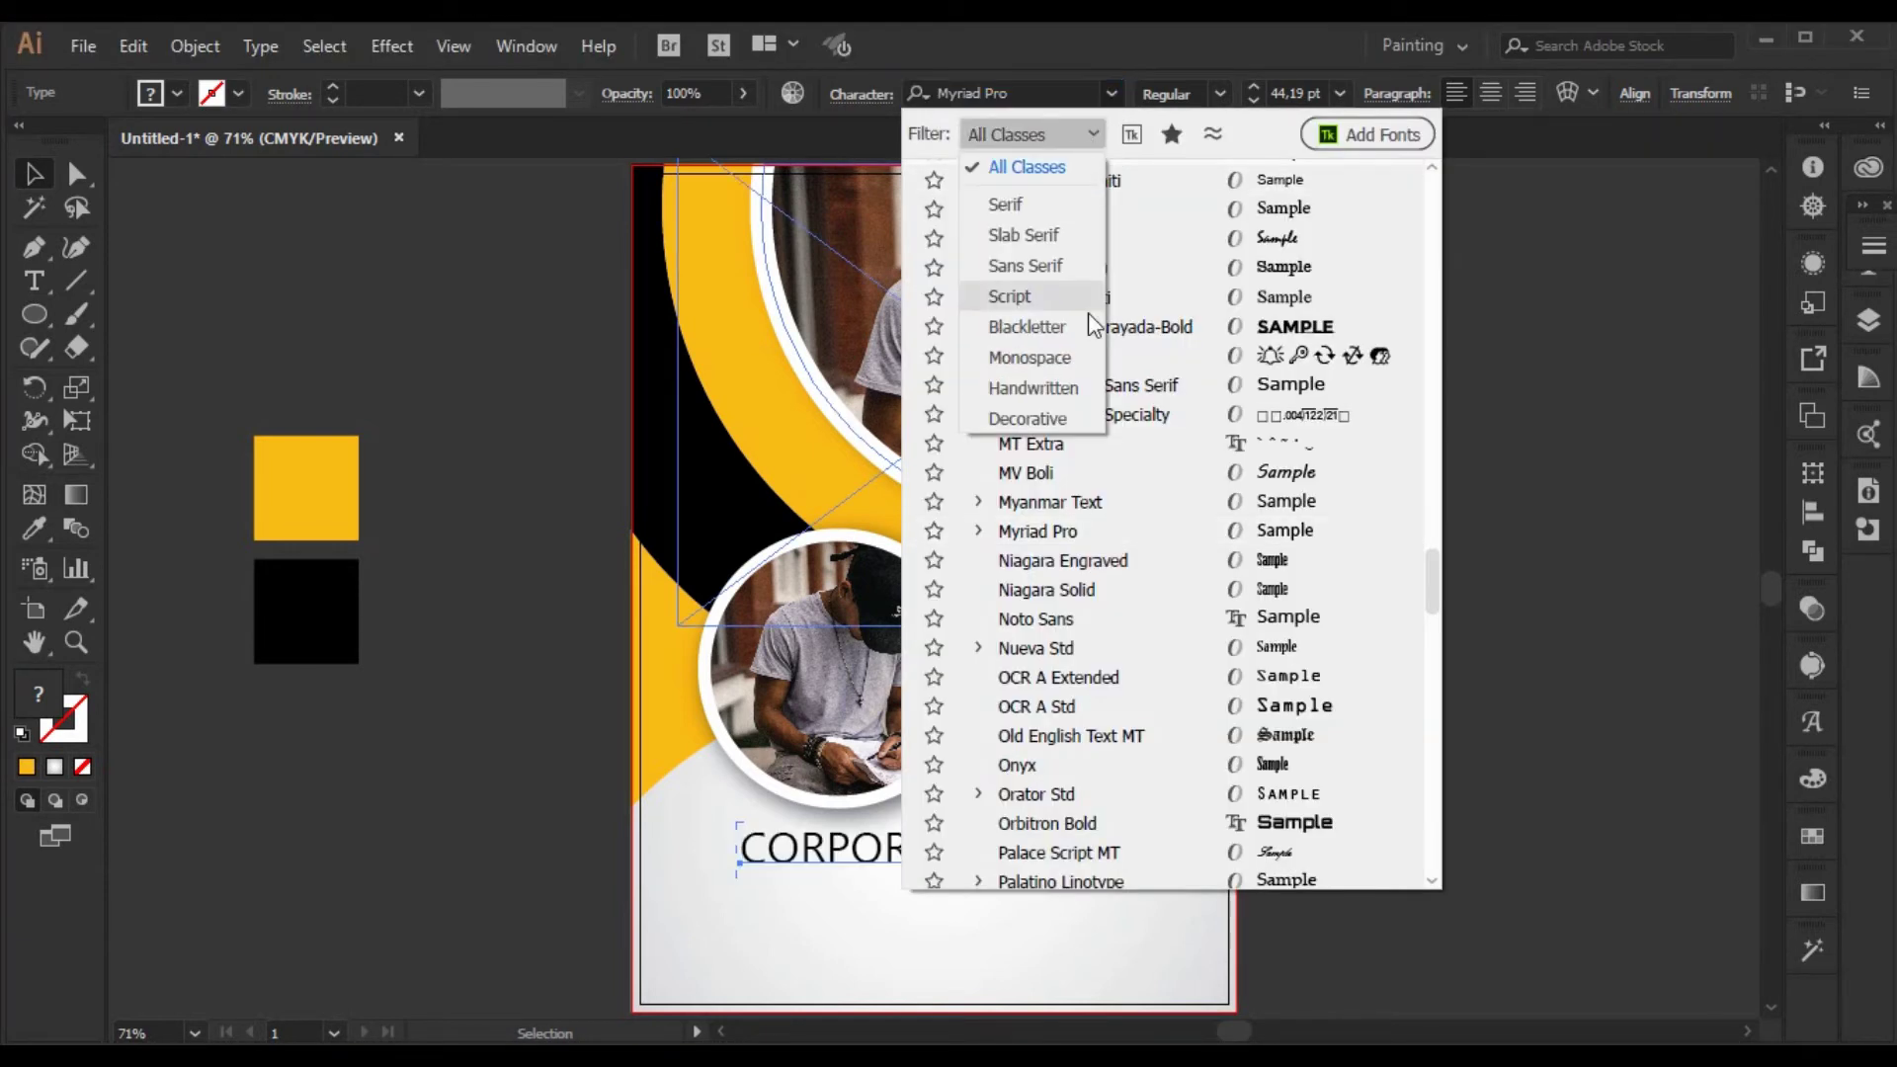
click(1070, 265)
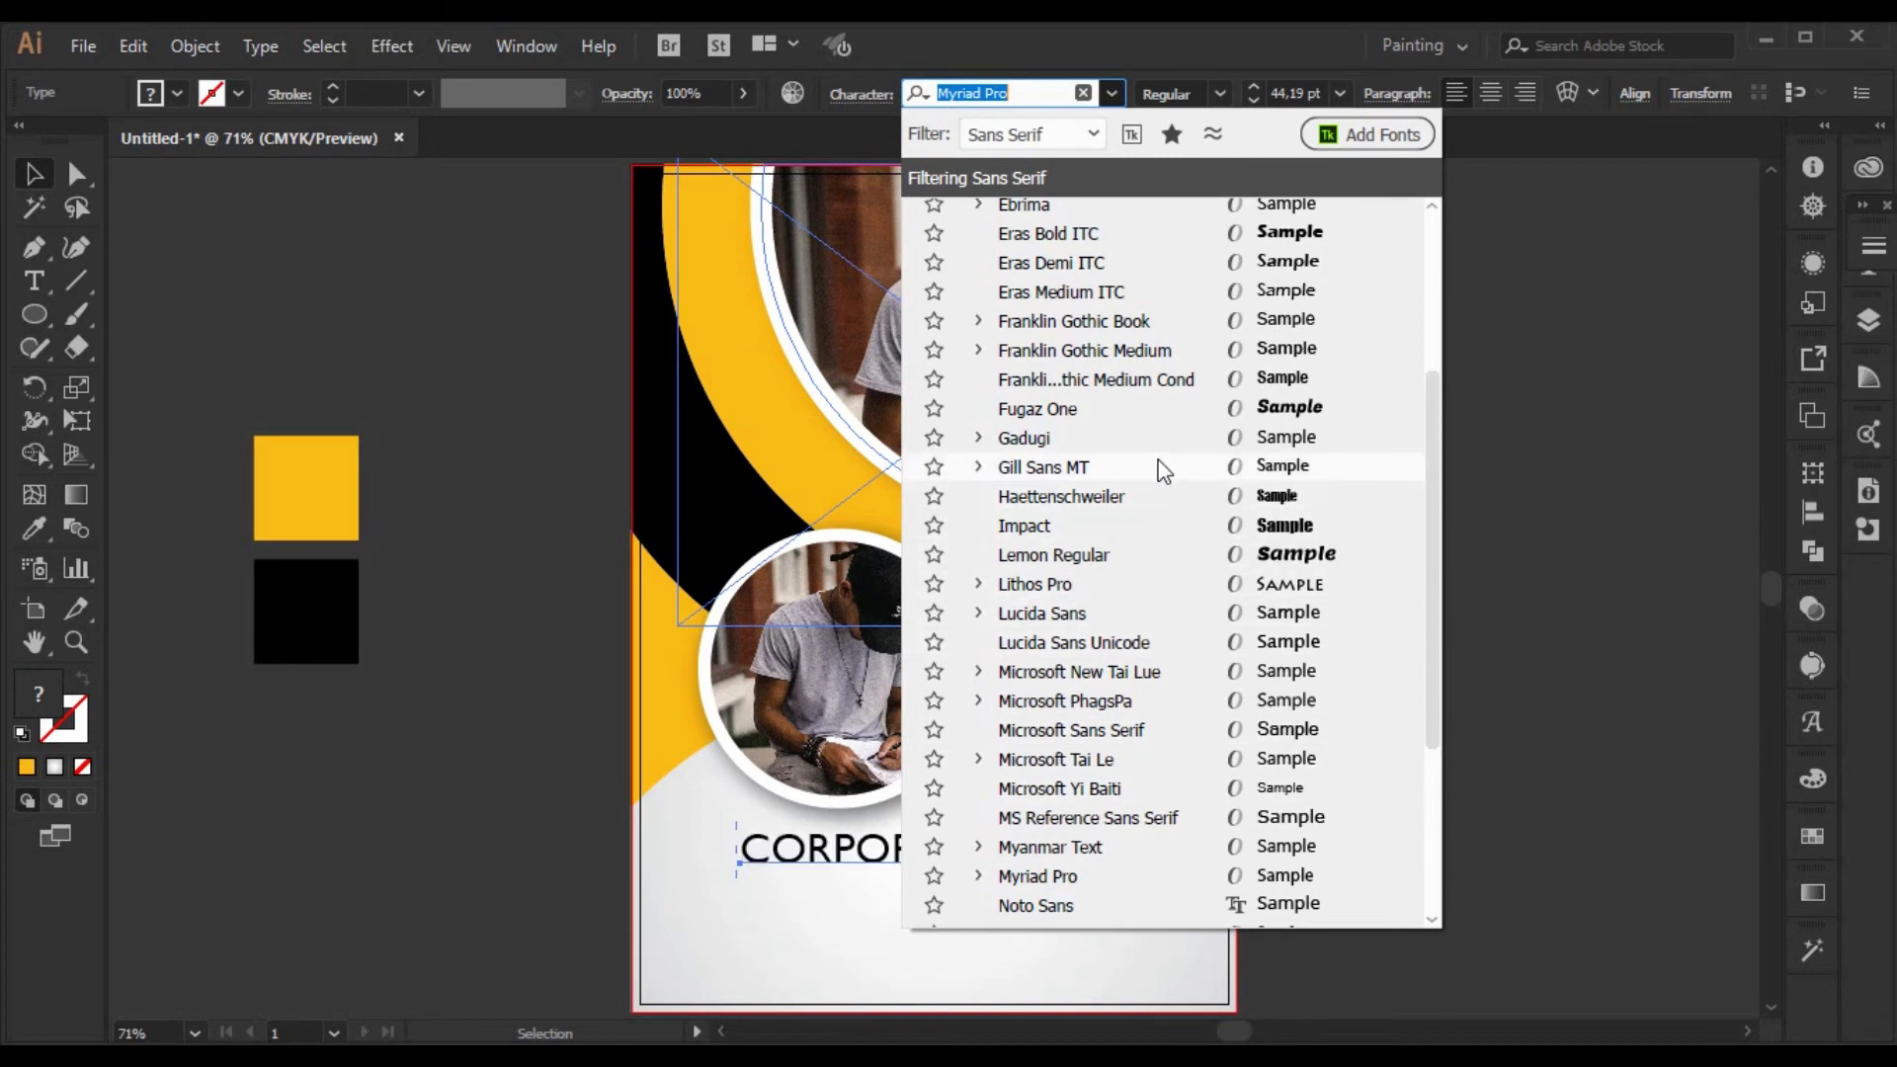
click(1166, 536)
click(1428, 882)
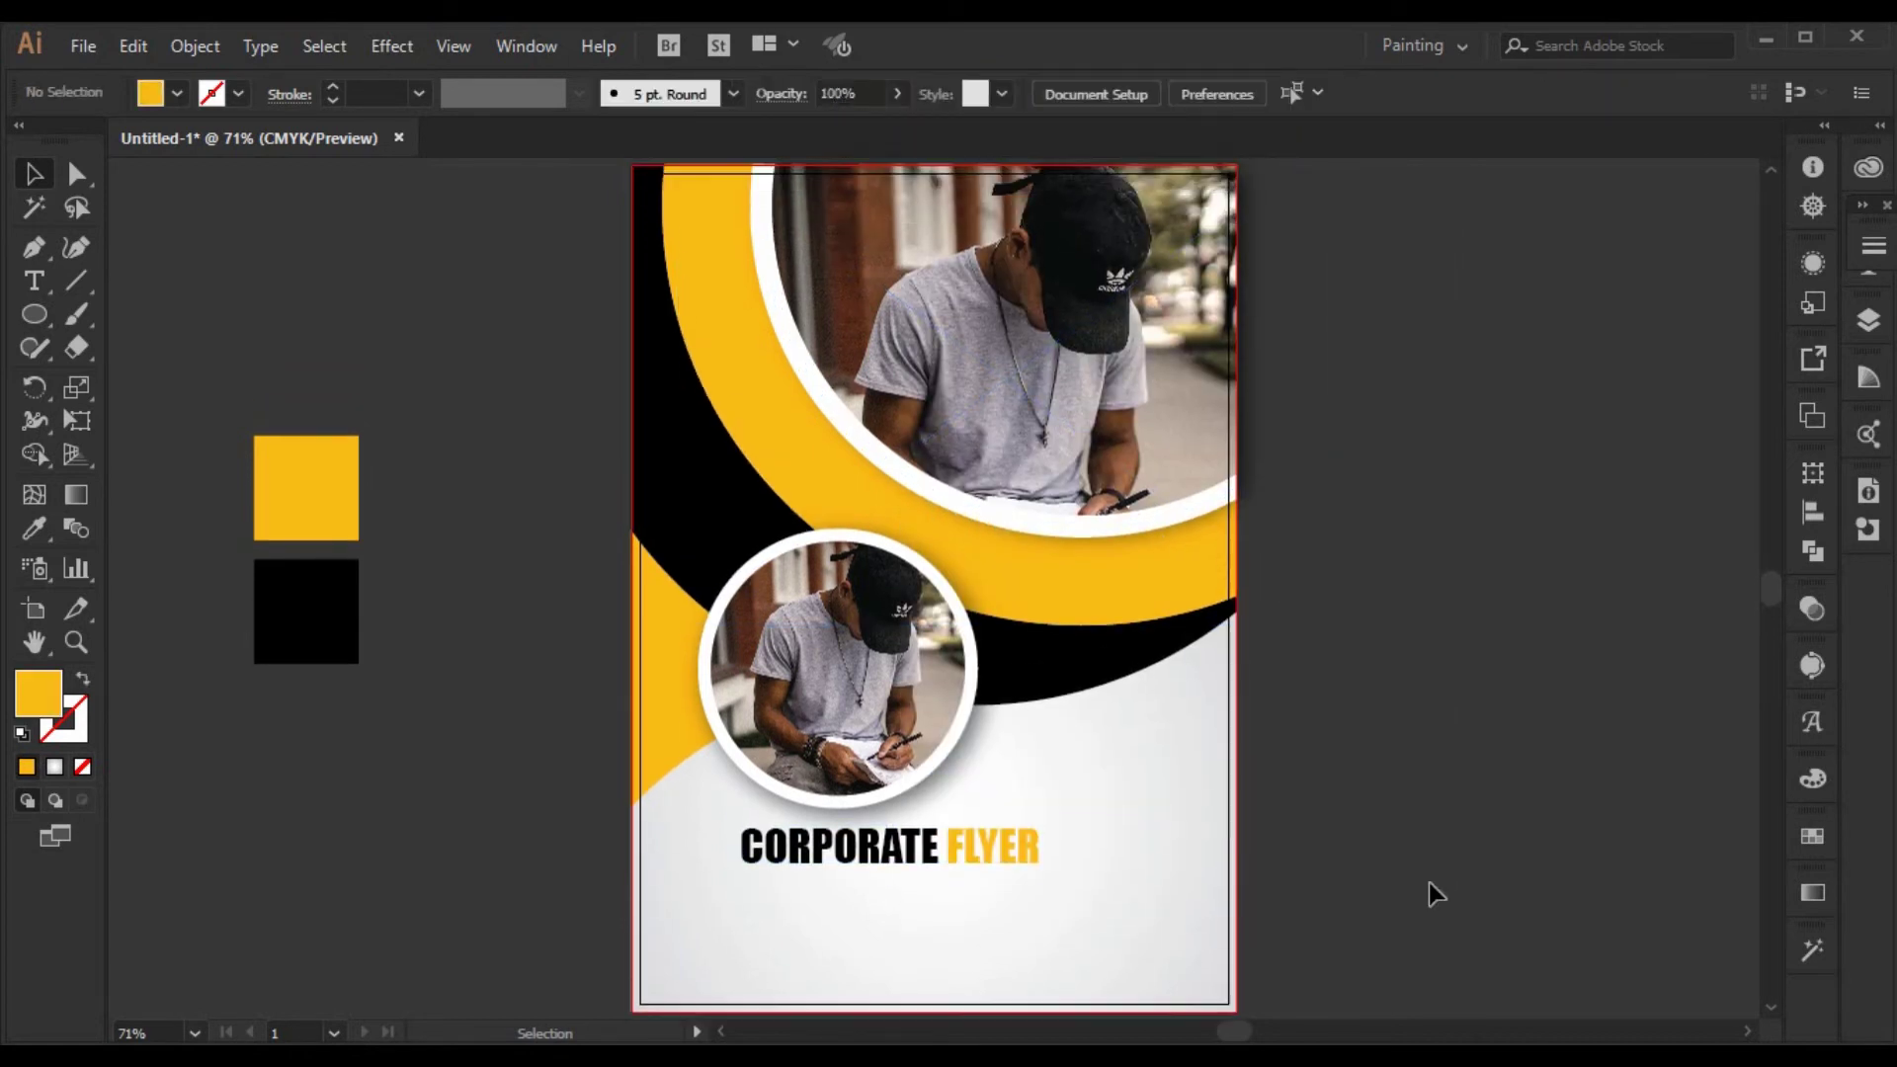
- Nudge the "CORPORATE FLYER" title left and slightly down so it starts near the circular photo's left edge
key(v)
click(993, 852)
key(shift+Left)
key(shift+Left)
key(shift+Left)
key(shift+Left)
key(shift+Right)
key(shift+Right)
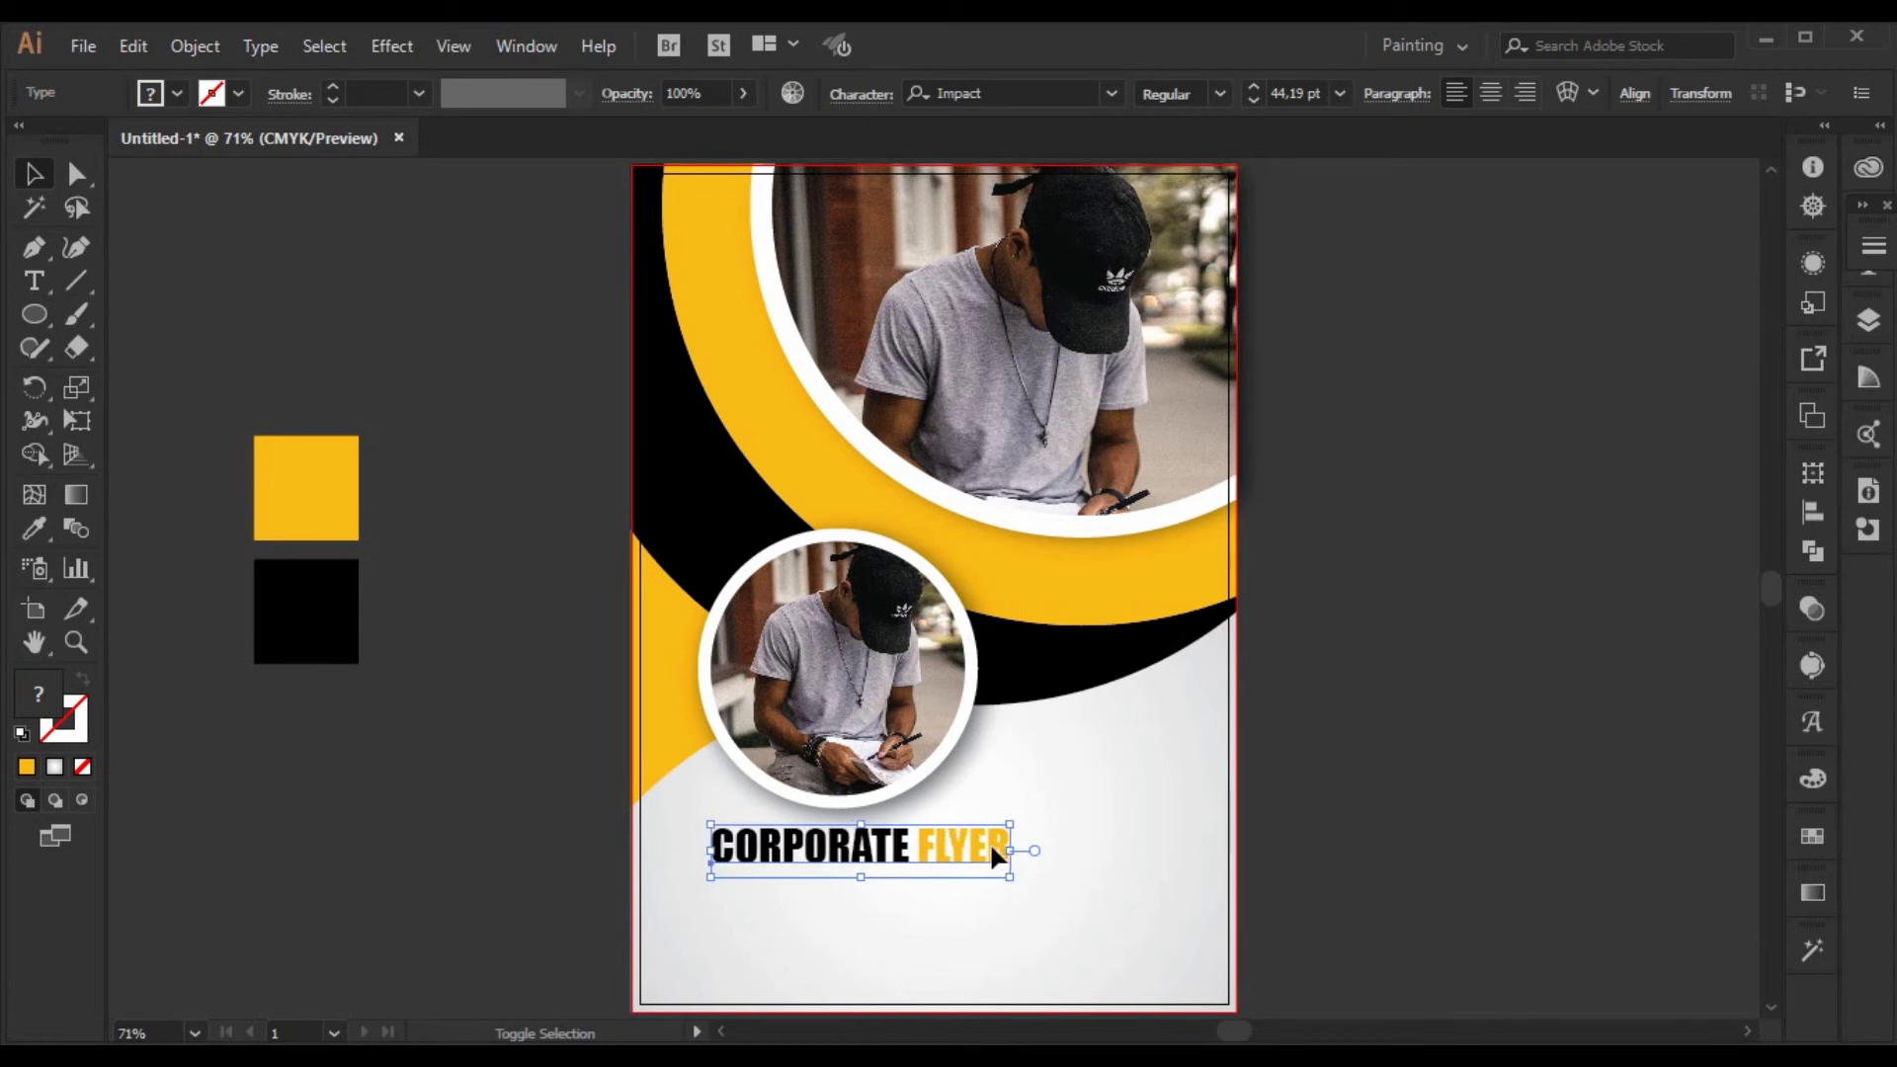
key(shift+Down)
key(shift+Left)
key(shift+Left)
click(1397, 769)
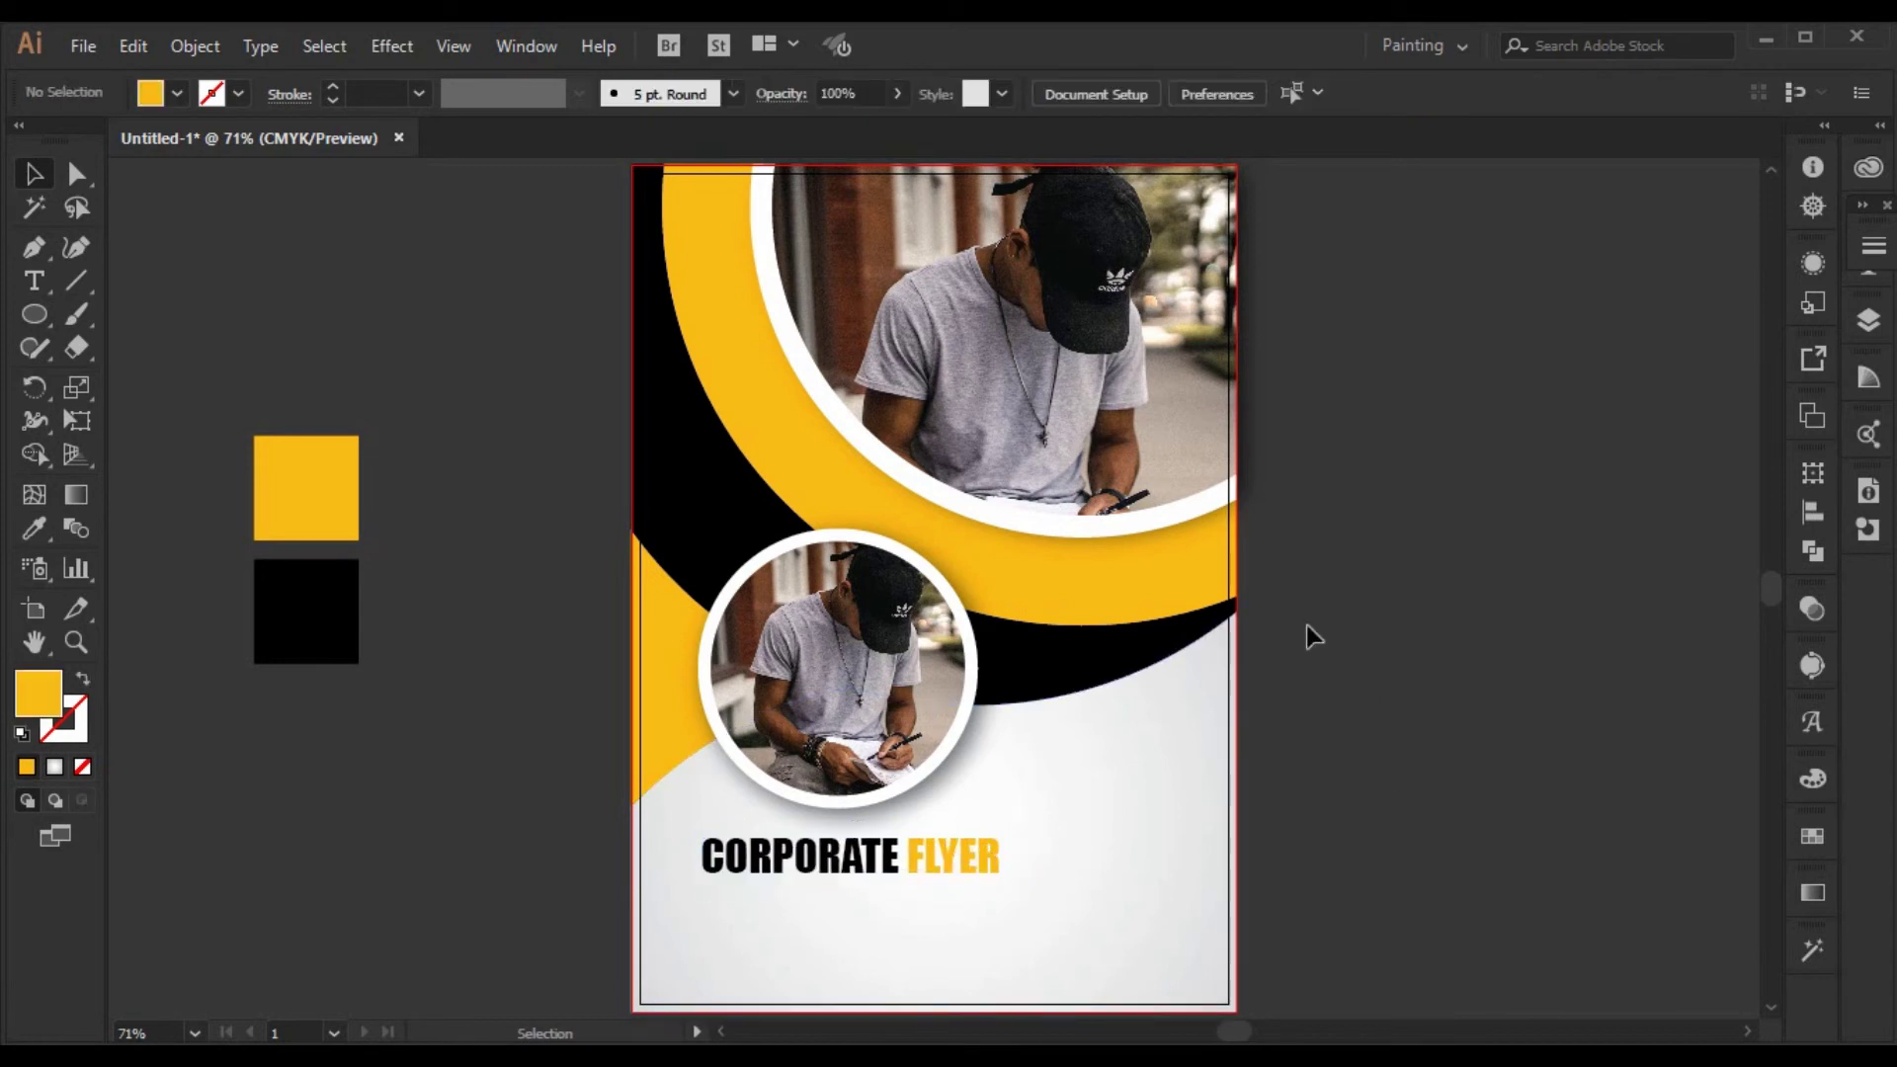
- Duplicate the title directly below itself and replace the copy's text with "DESIGN"
drag(923, 867, 925, 911)
double_click(929, 901)
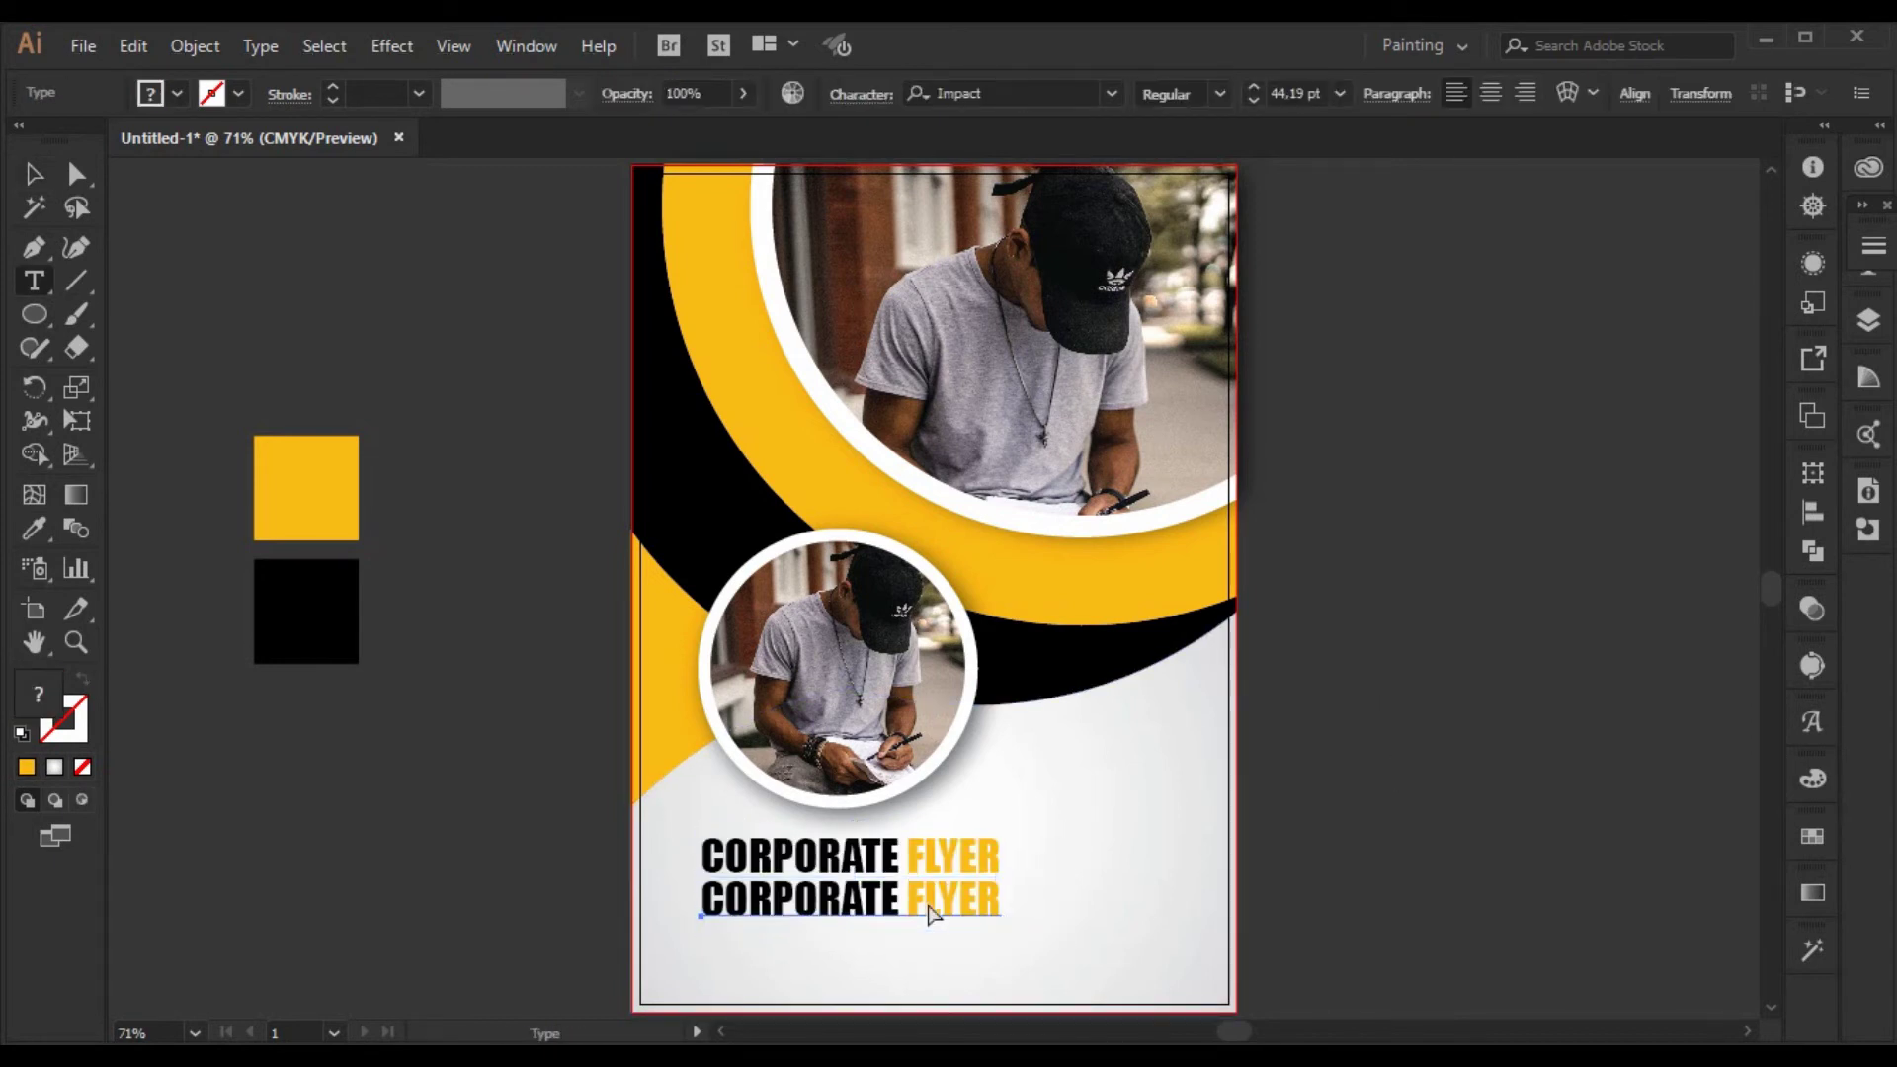
triple_click(929, 901)
text(DESIGN)
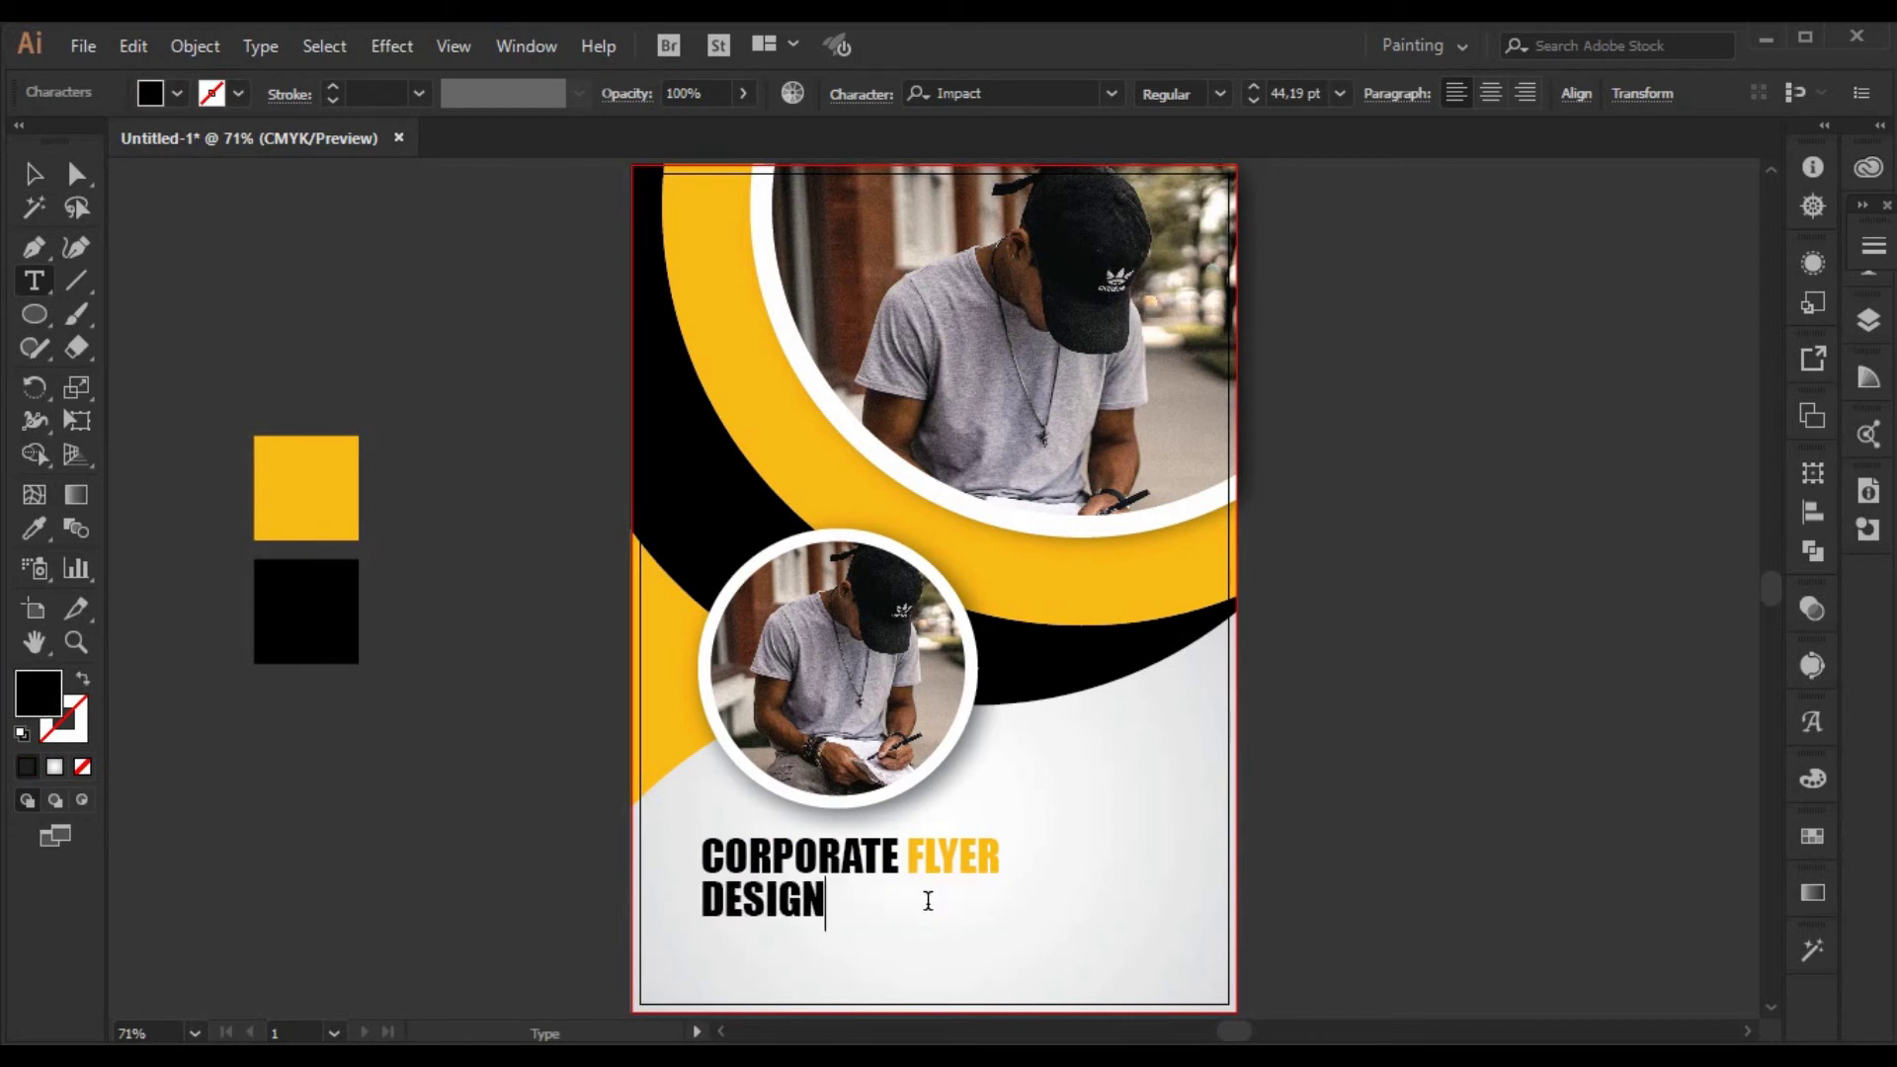
click(38, 172)
- Set the "DESIGN" text in Quicksand Regular at 27 pt and move it up close beneath the title
click(1111, 94)
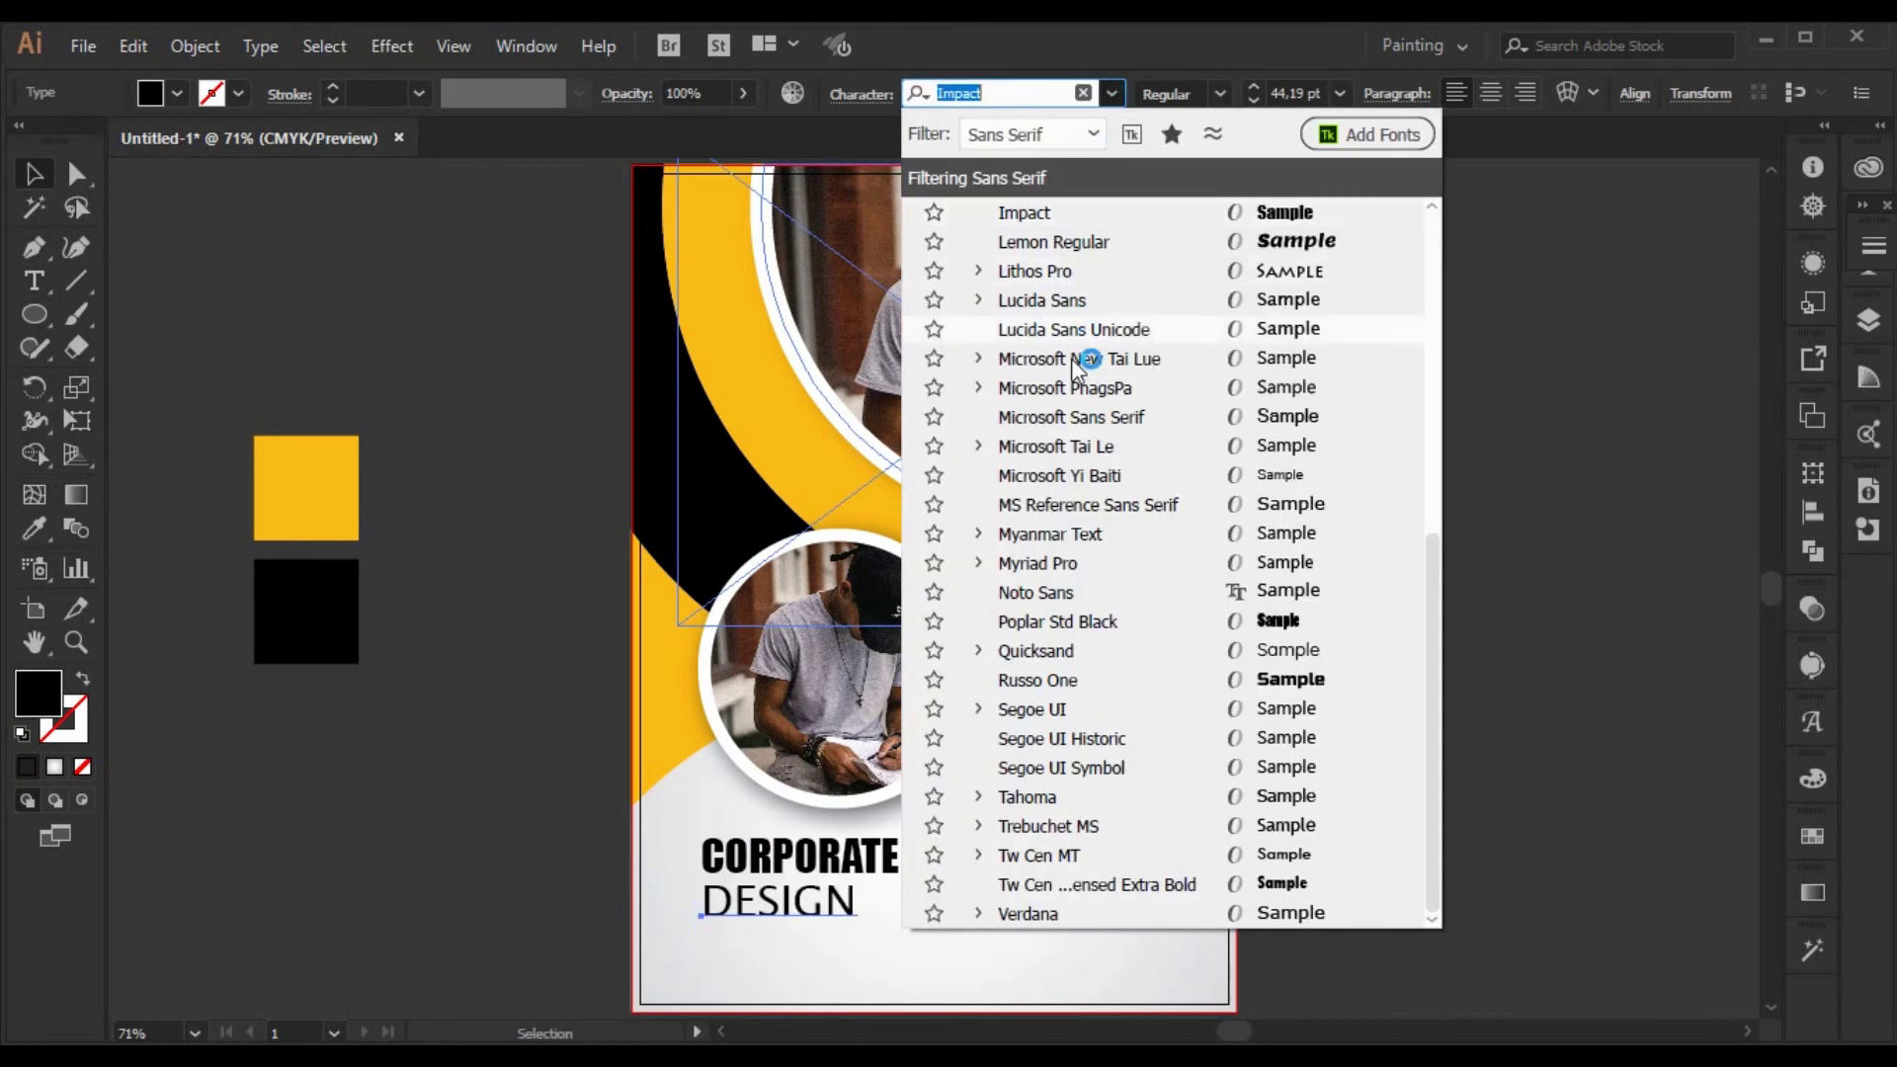
click(1126, 654)
scroll(1295, 86, down, 18)
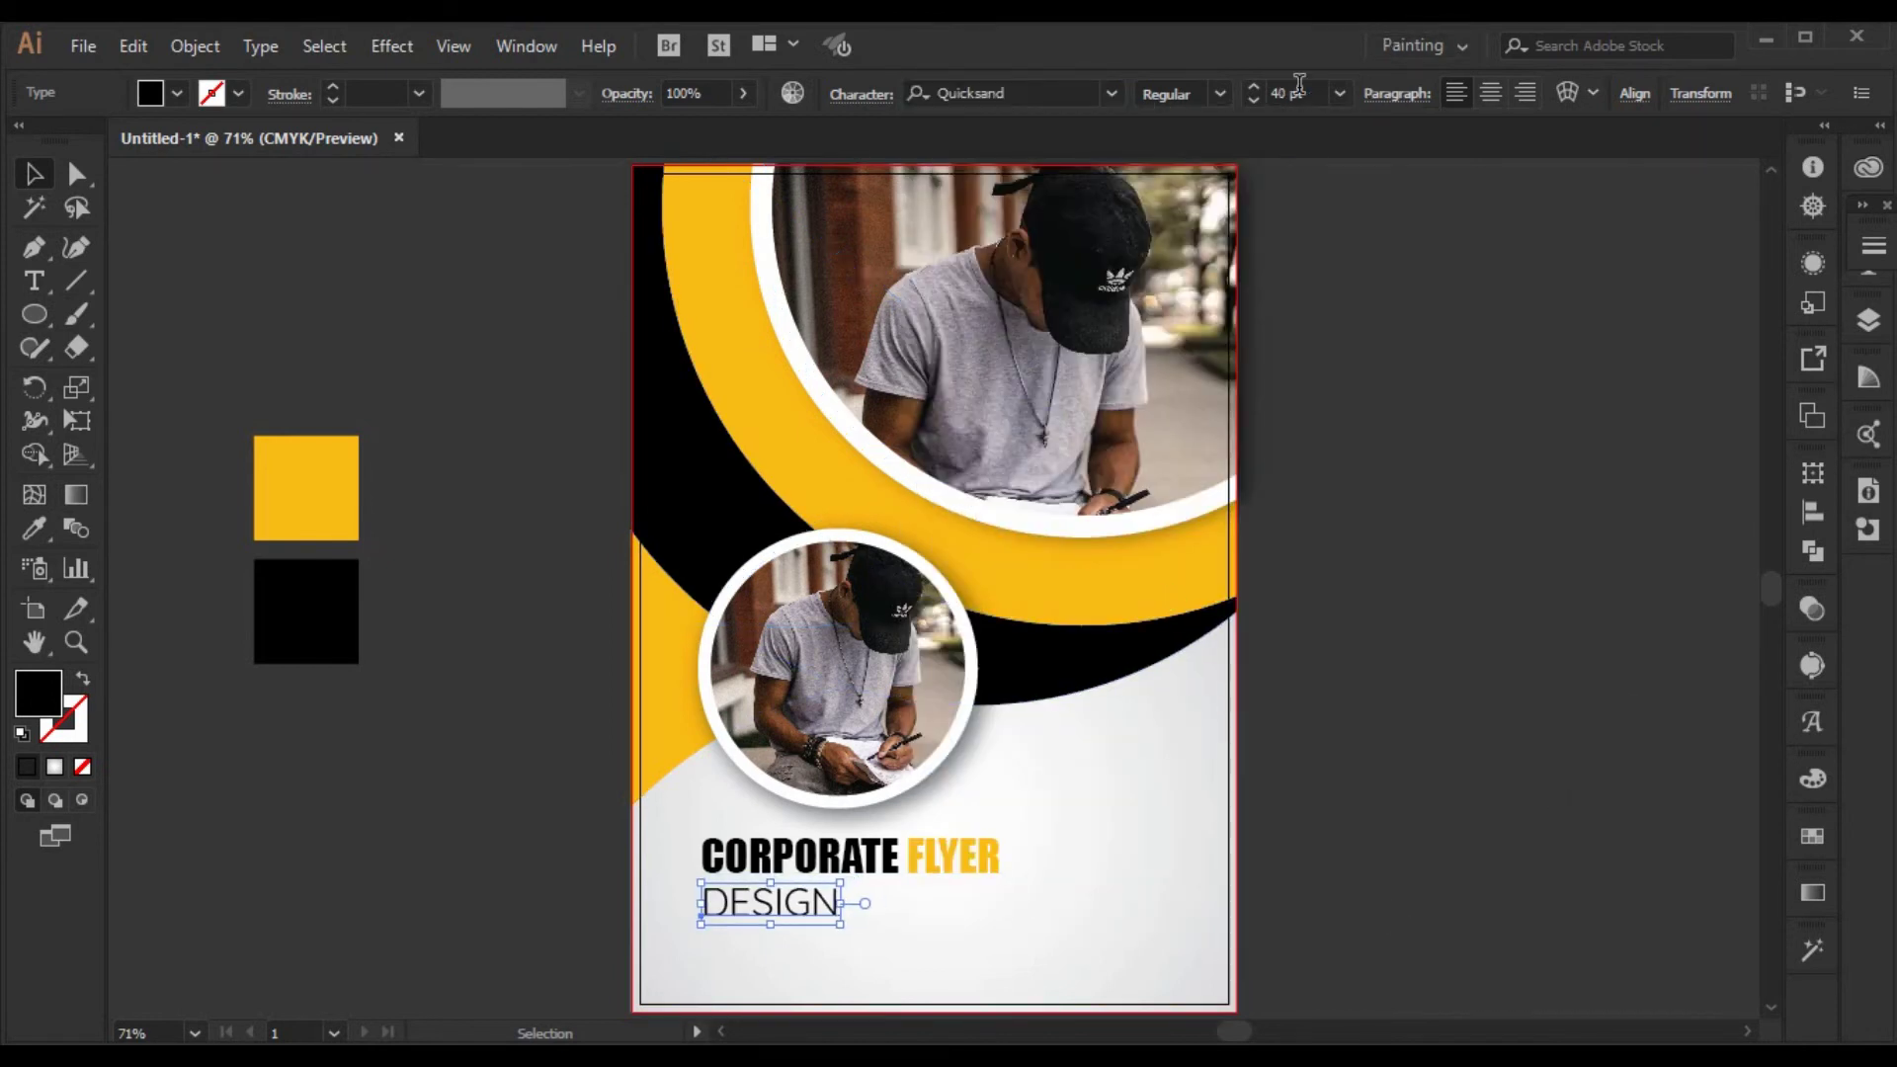
click(1477, 545)
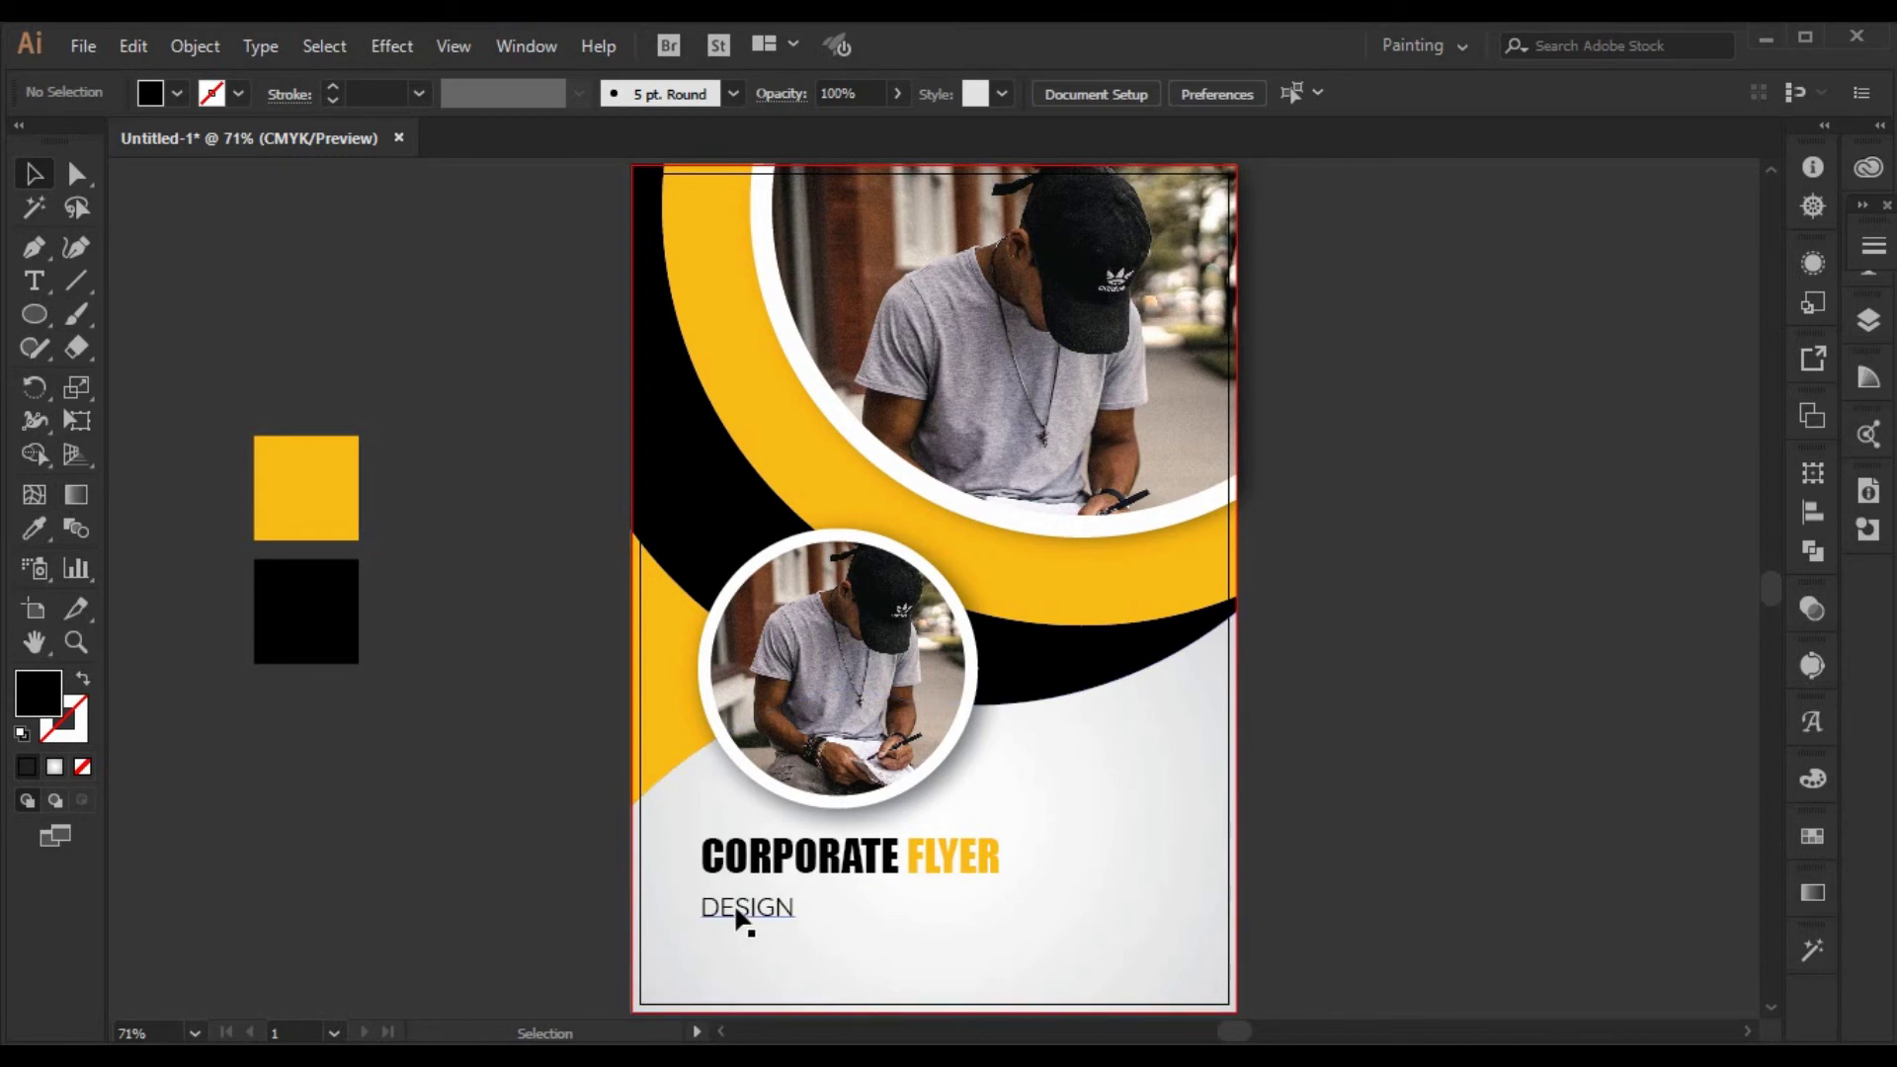
drag(741, 915, 741, 897)
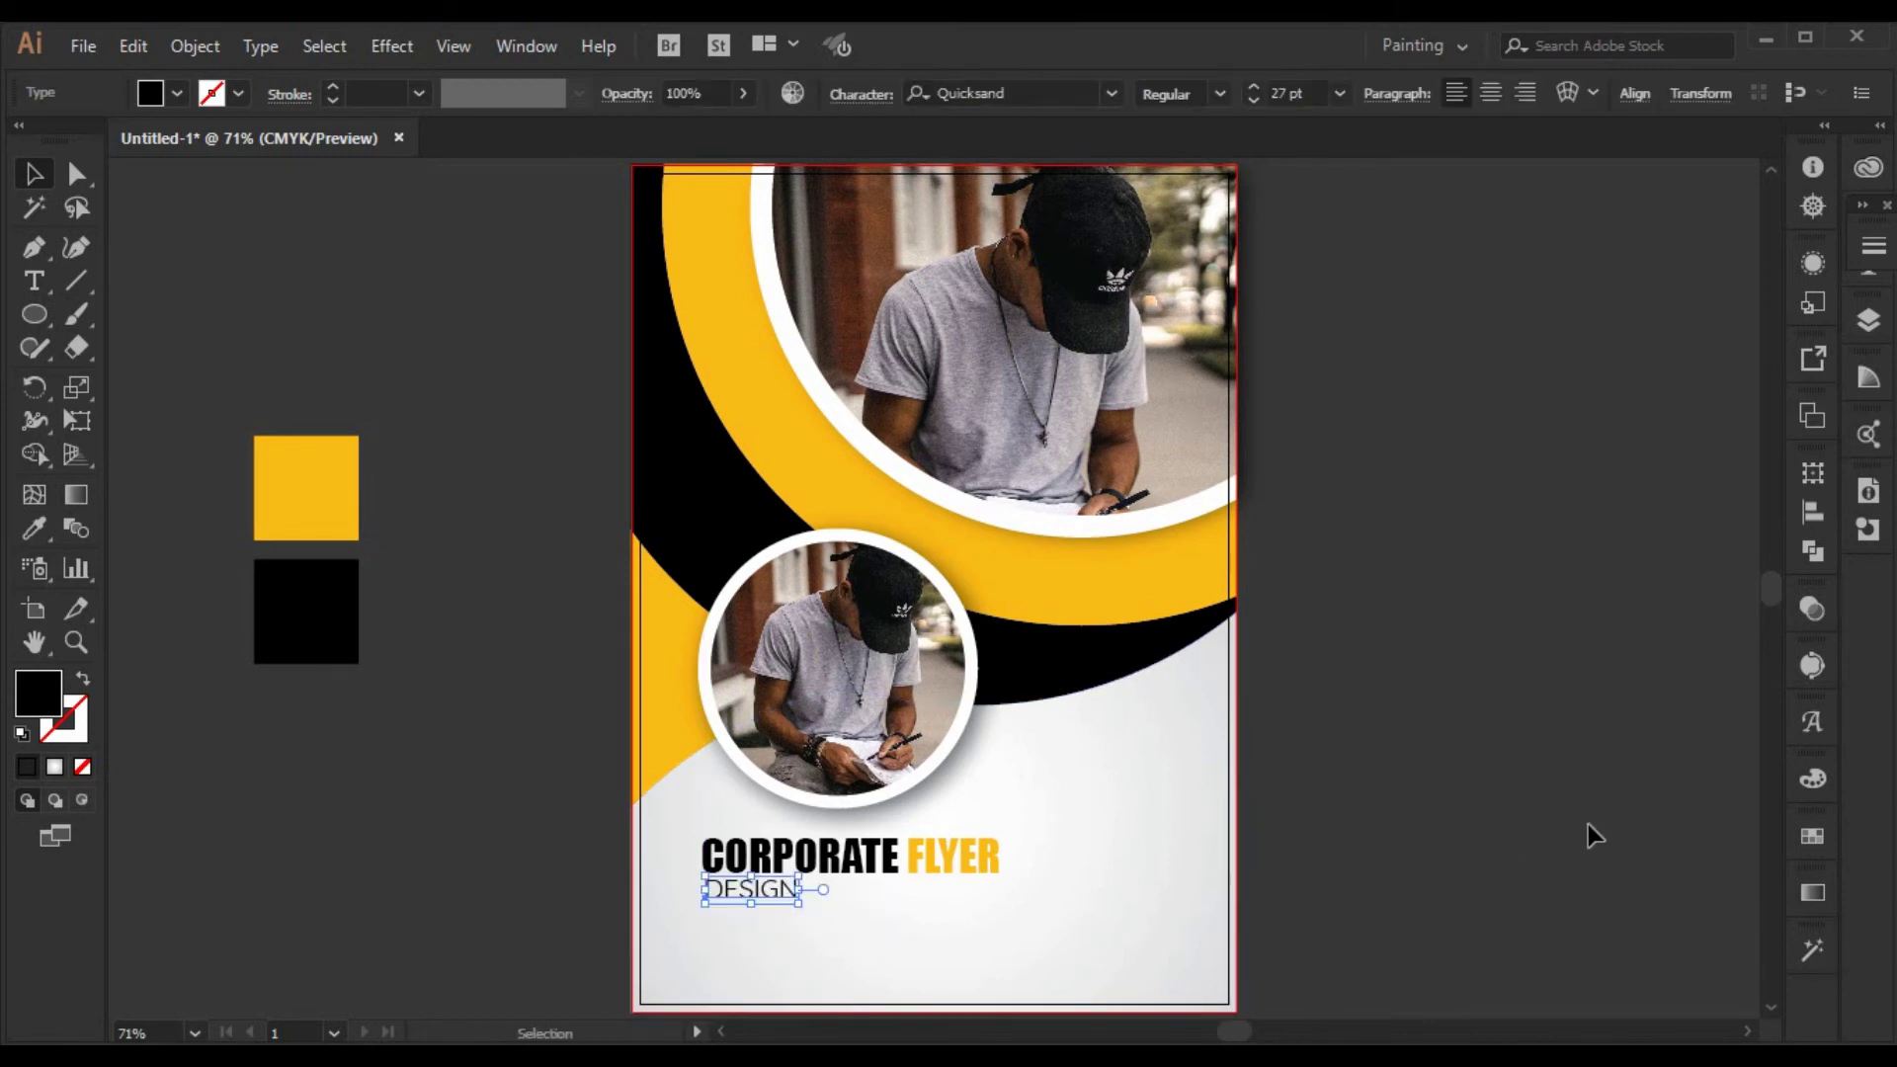
click(1587, 828)
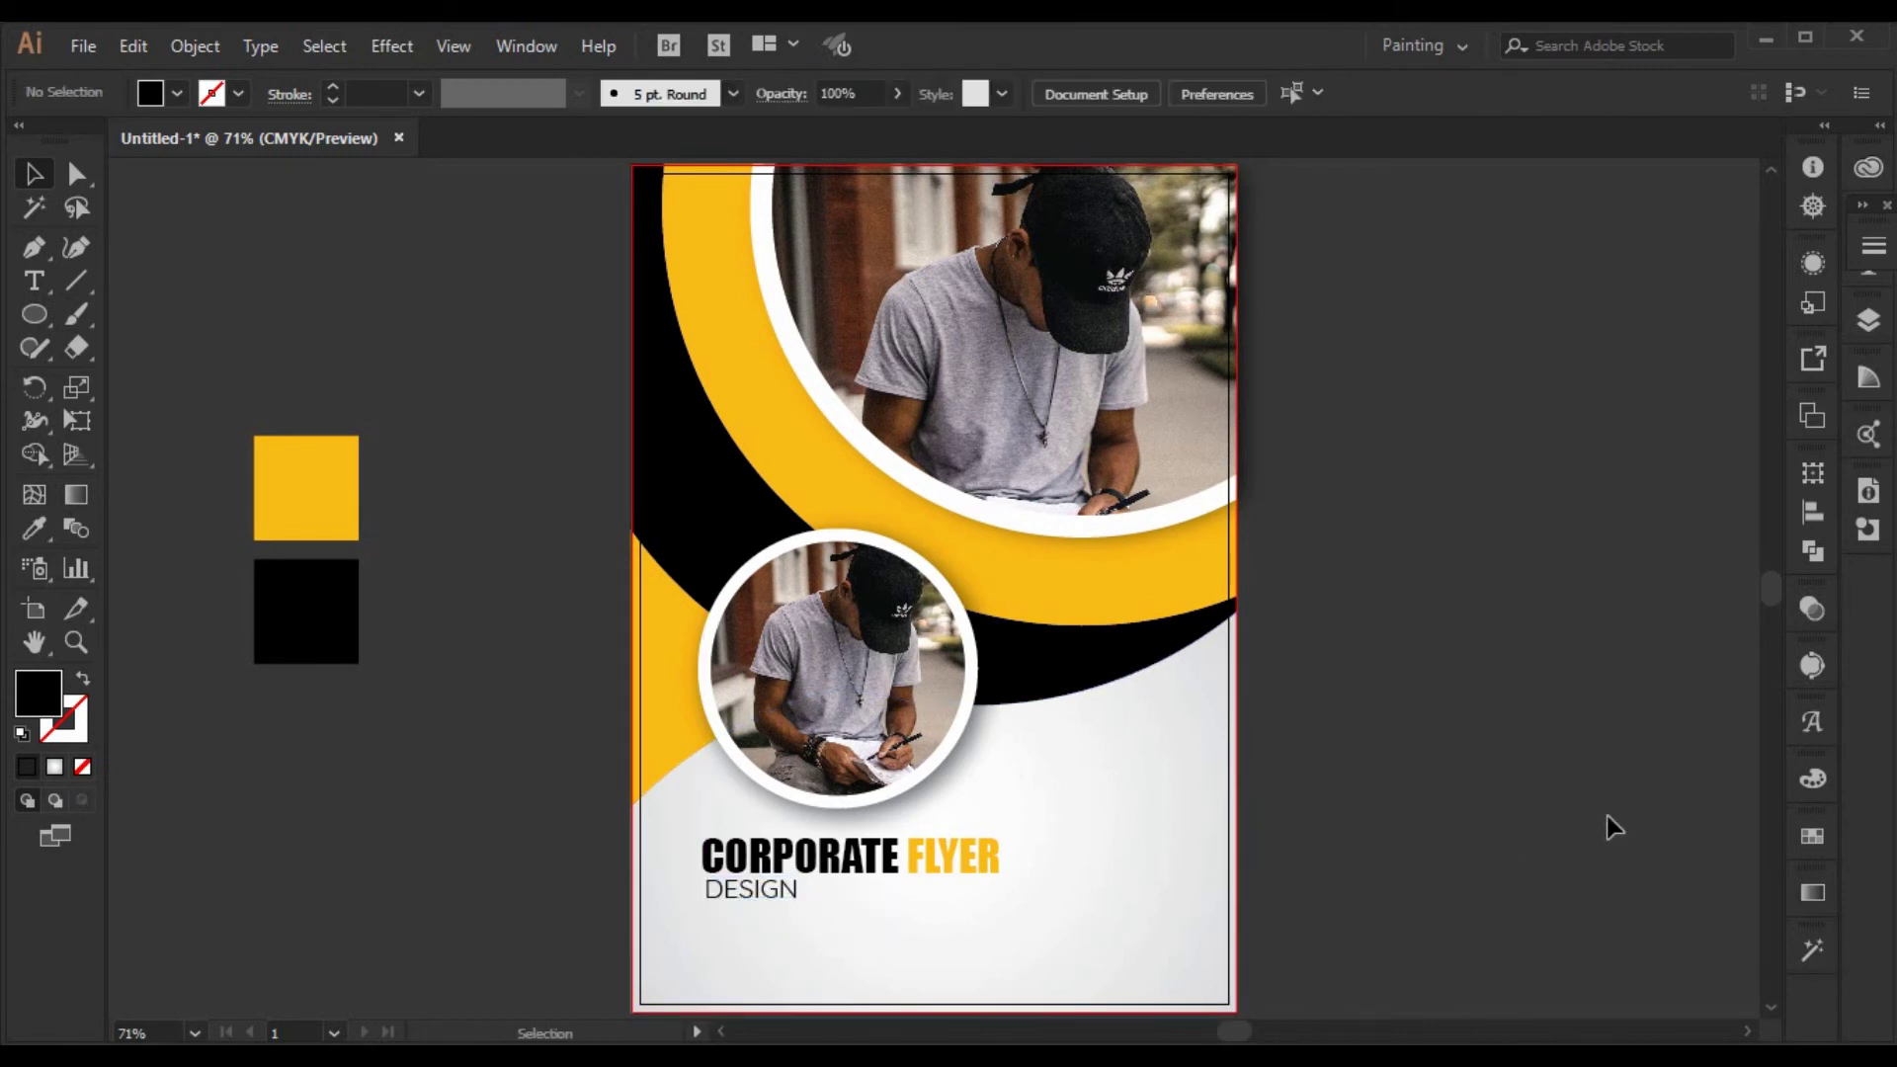
- Reduce the "DESIGN" subtitle's font size to slightly below 25 pt
click(782, 894)
scroll(1275, 95, up, 1)
scroll(1275, 95, down, 5)
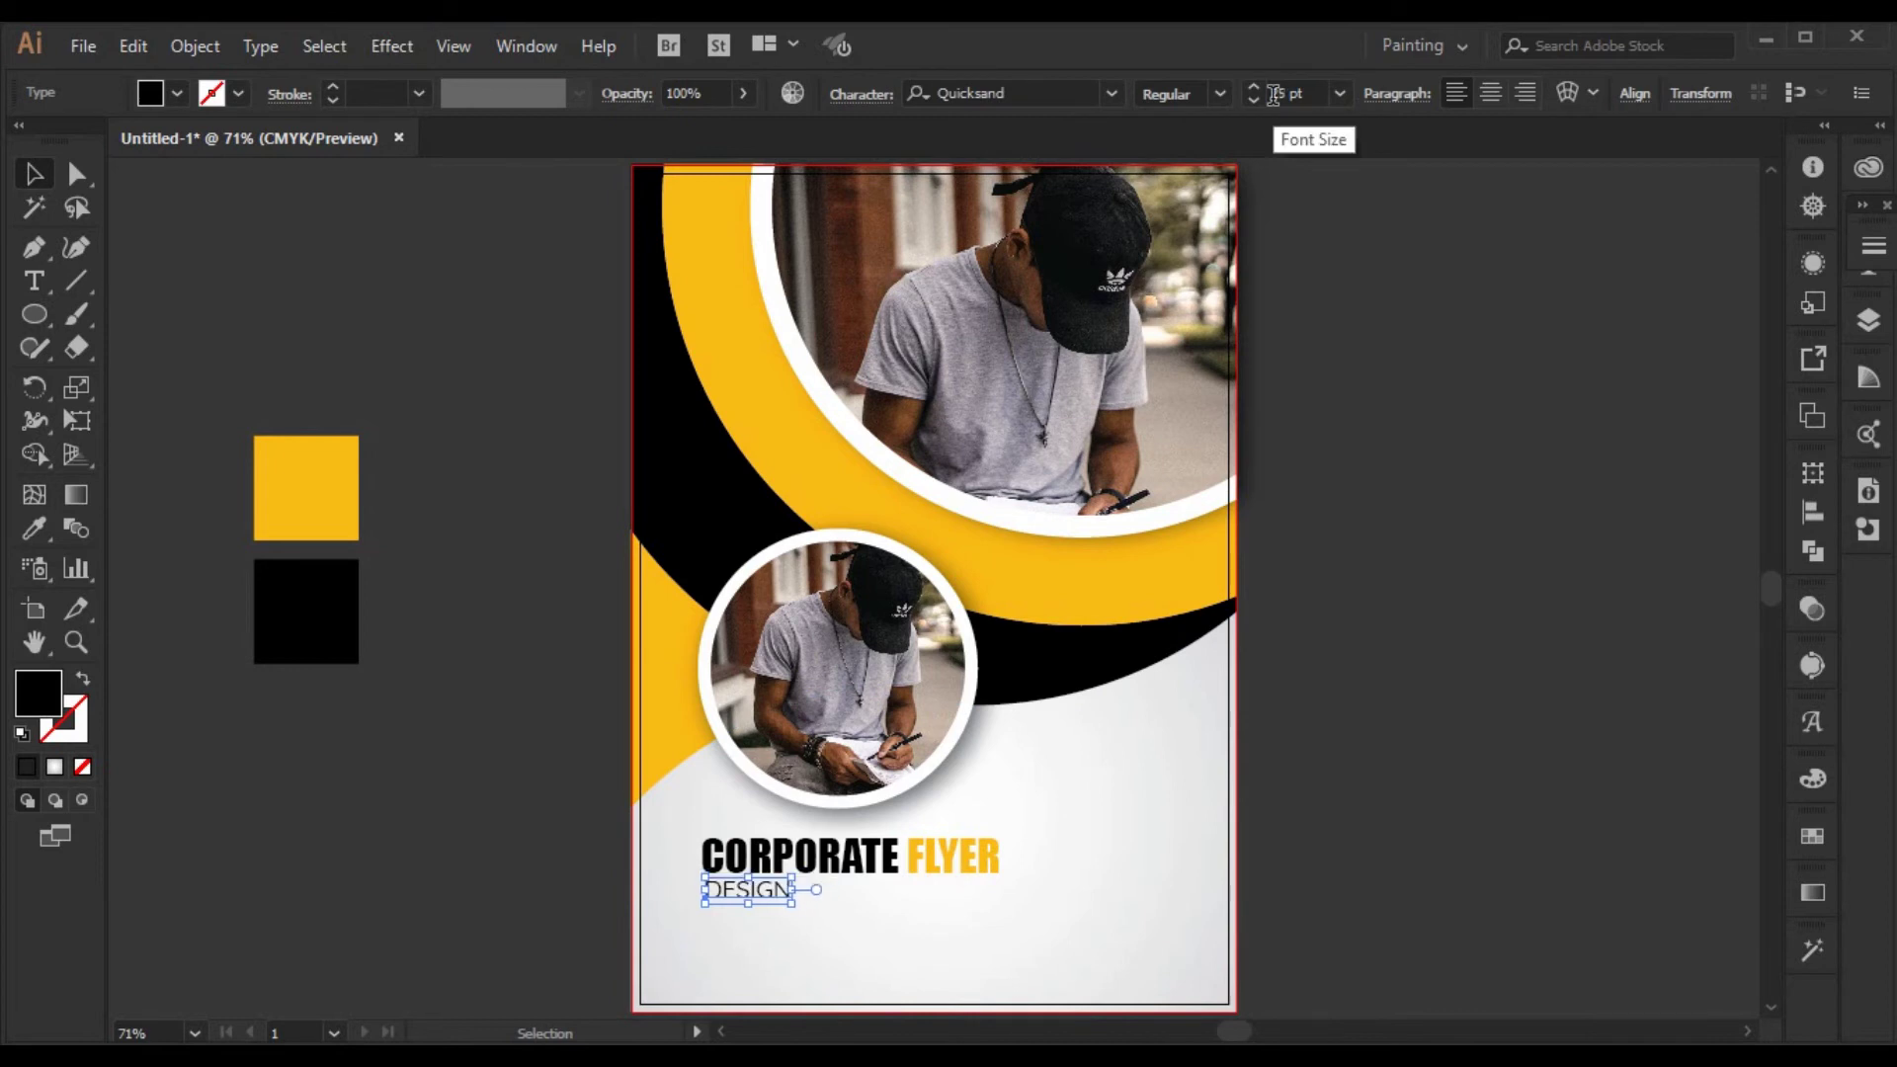
click(1350, 440)
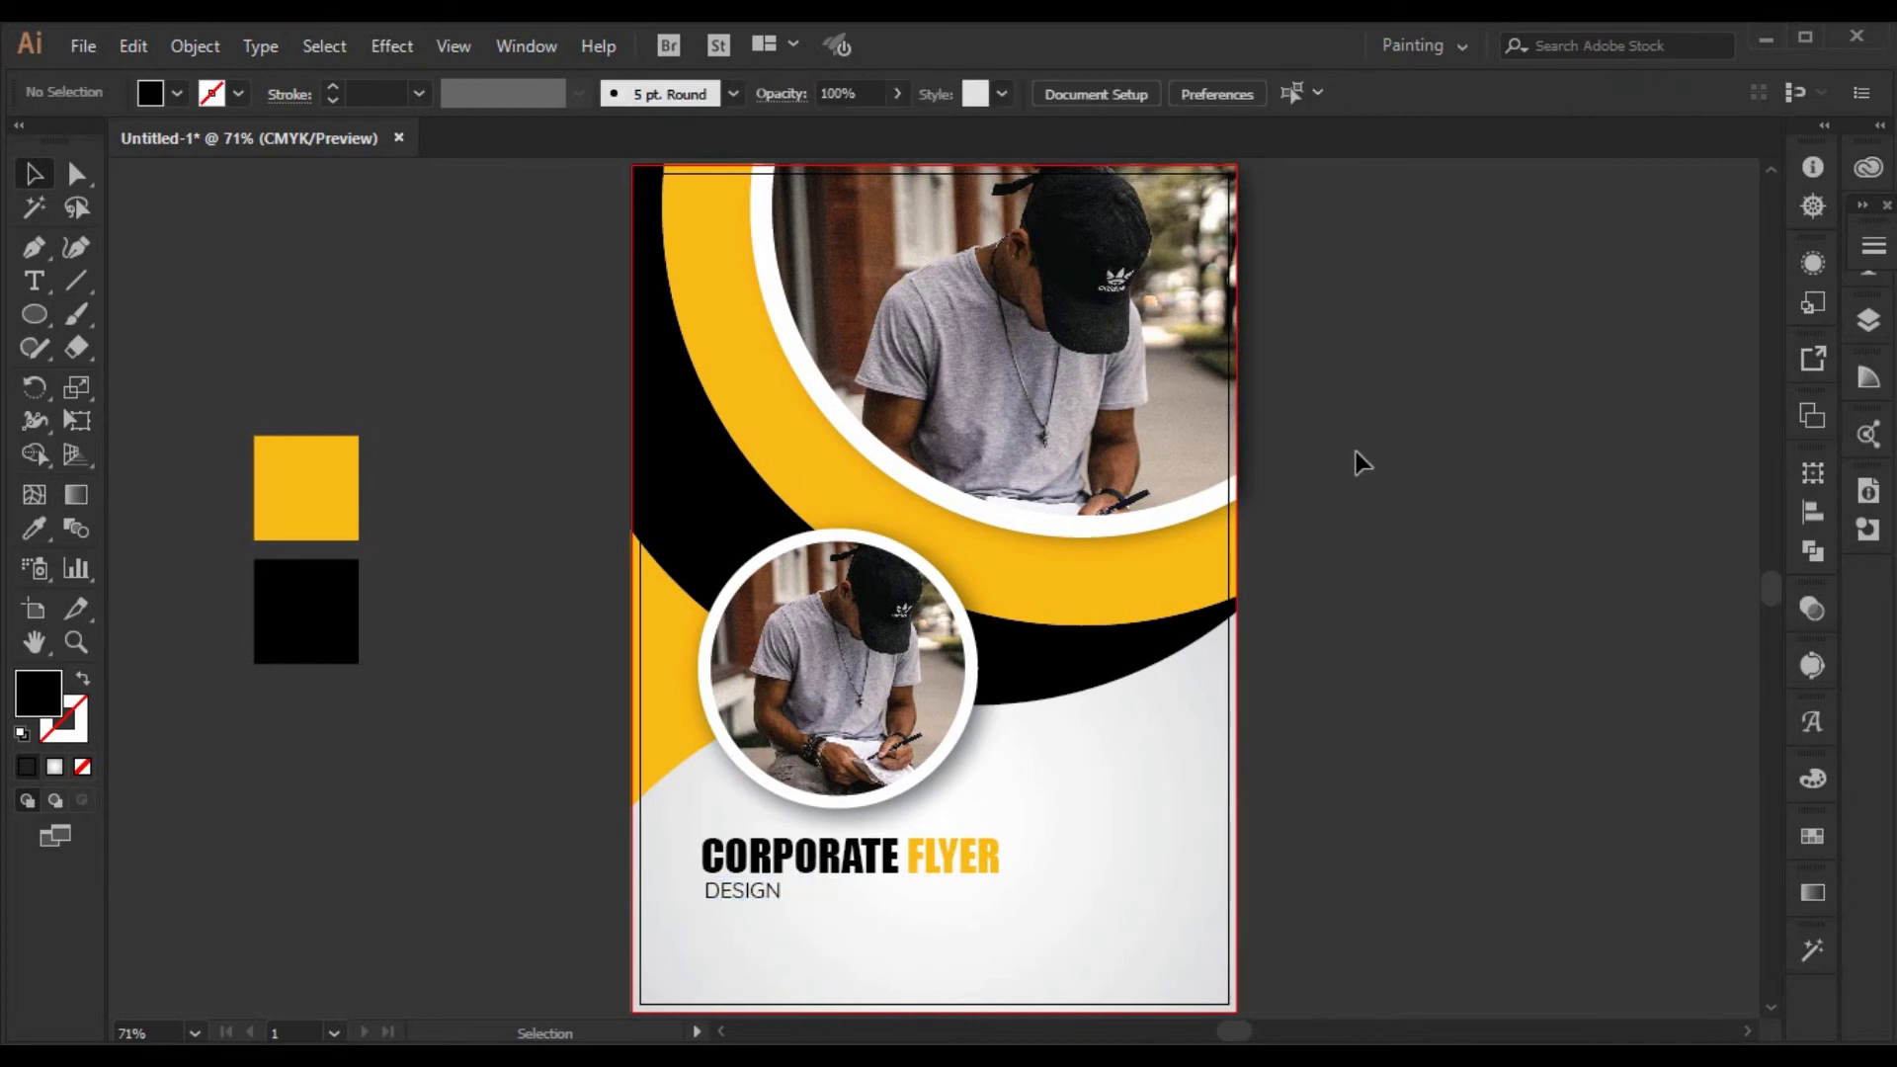
click(33, 282)
drag(362, 326, 492, 456)
scroll(1296, 93, down, 9)
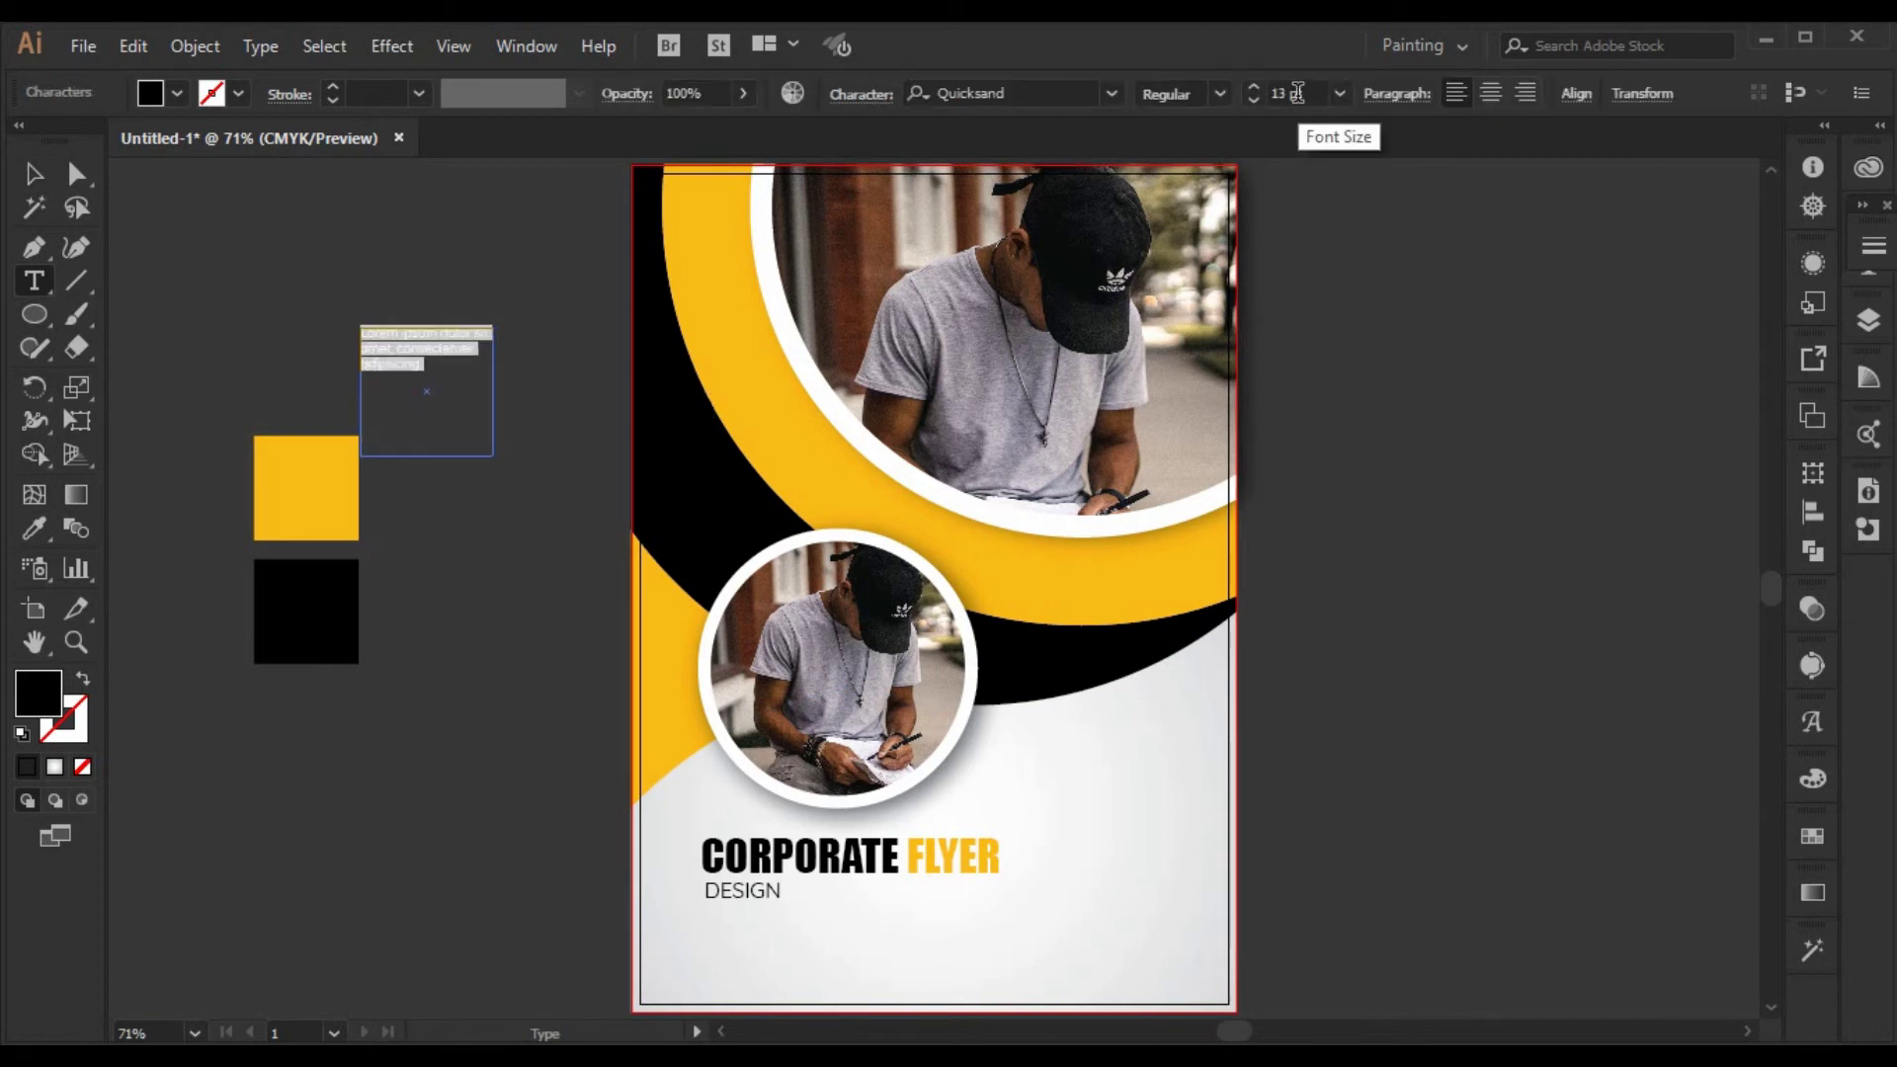
click(33, 173)
click(245, 247)
click(442, 376)
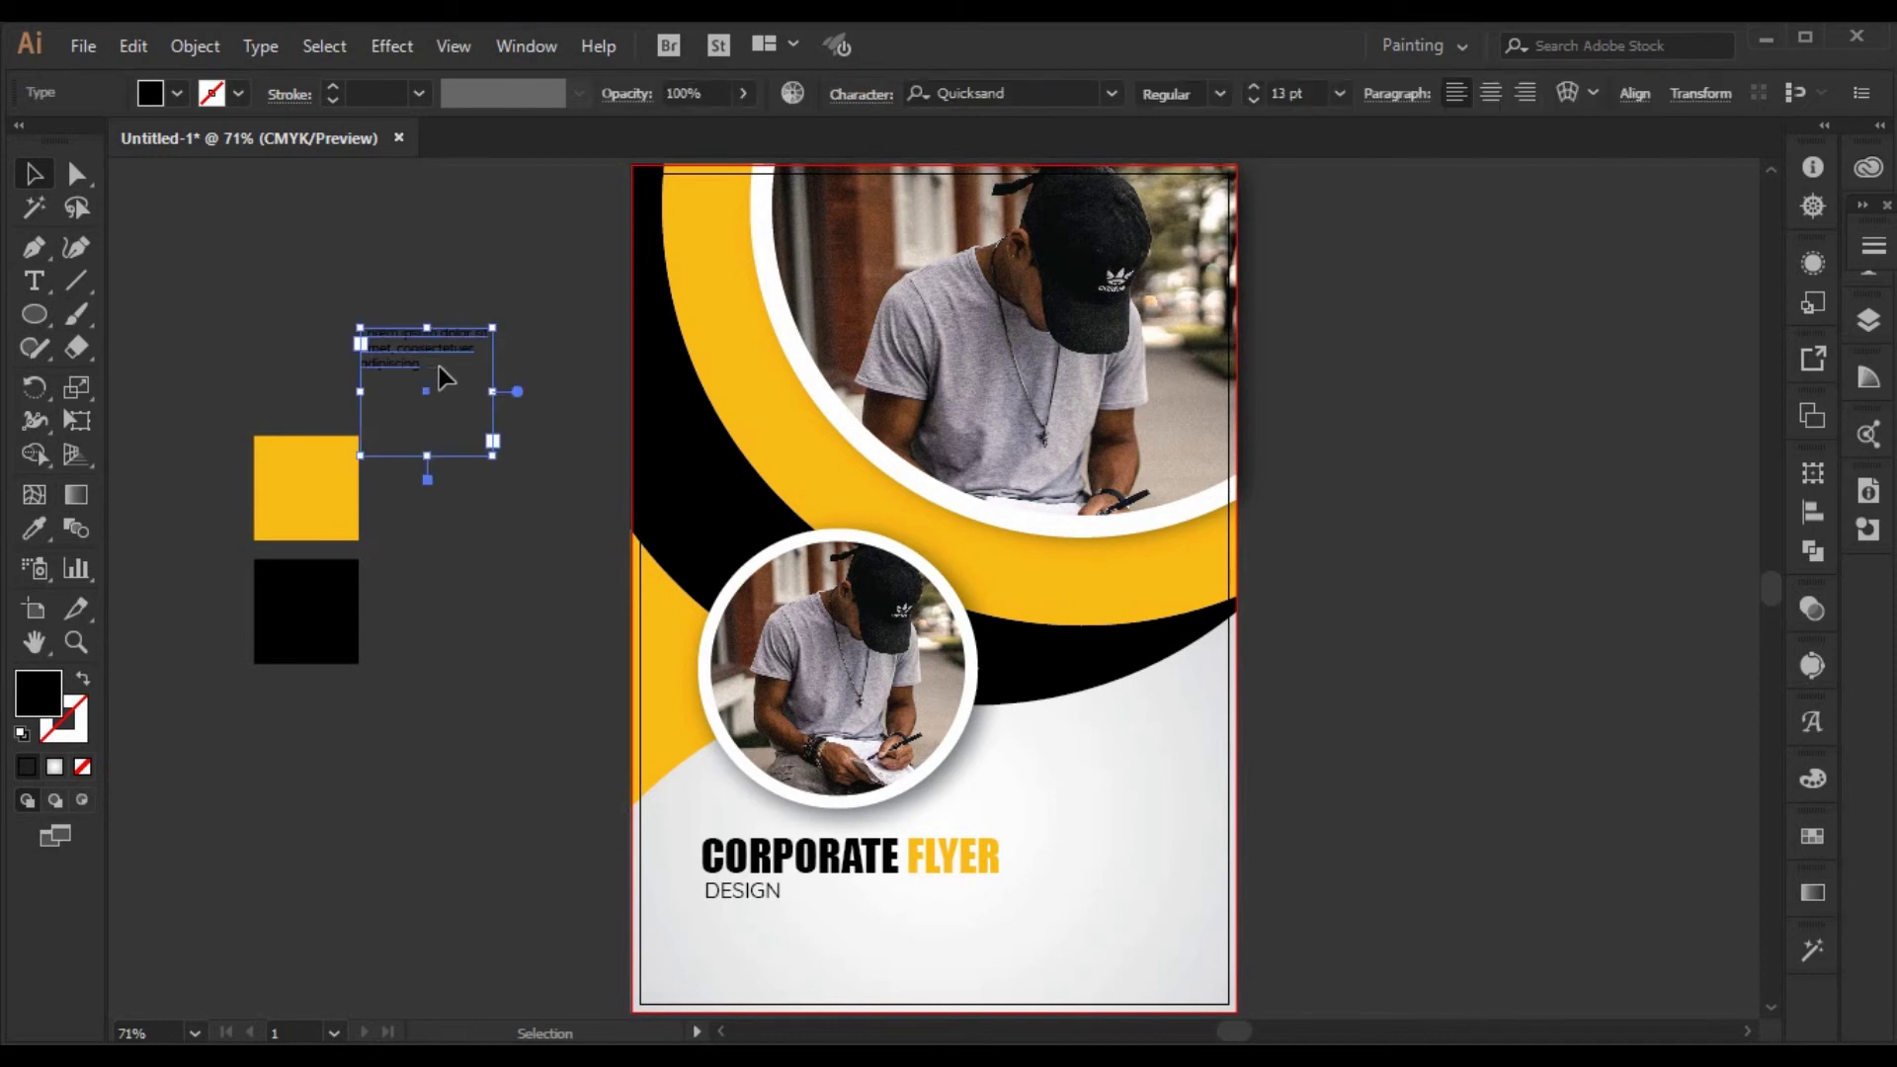
click(247, 329)
- Add a Lorem ipsum area-text paragraph about as wide as the title below "DESIGN", in Quicksand Regular 12 pt
click(33, 281)
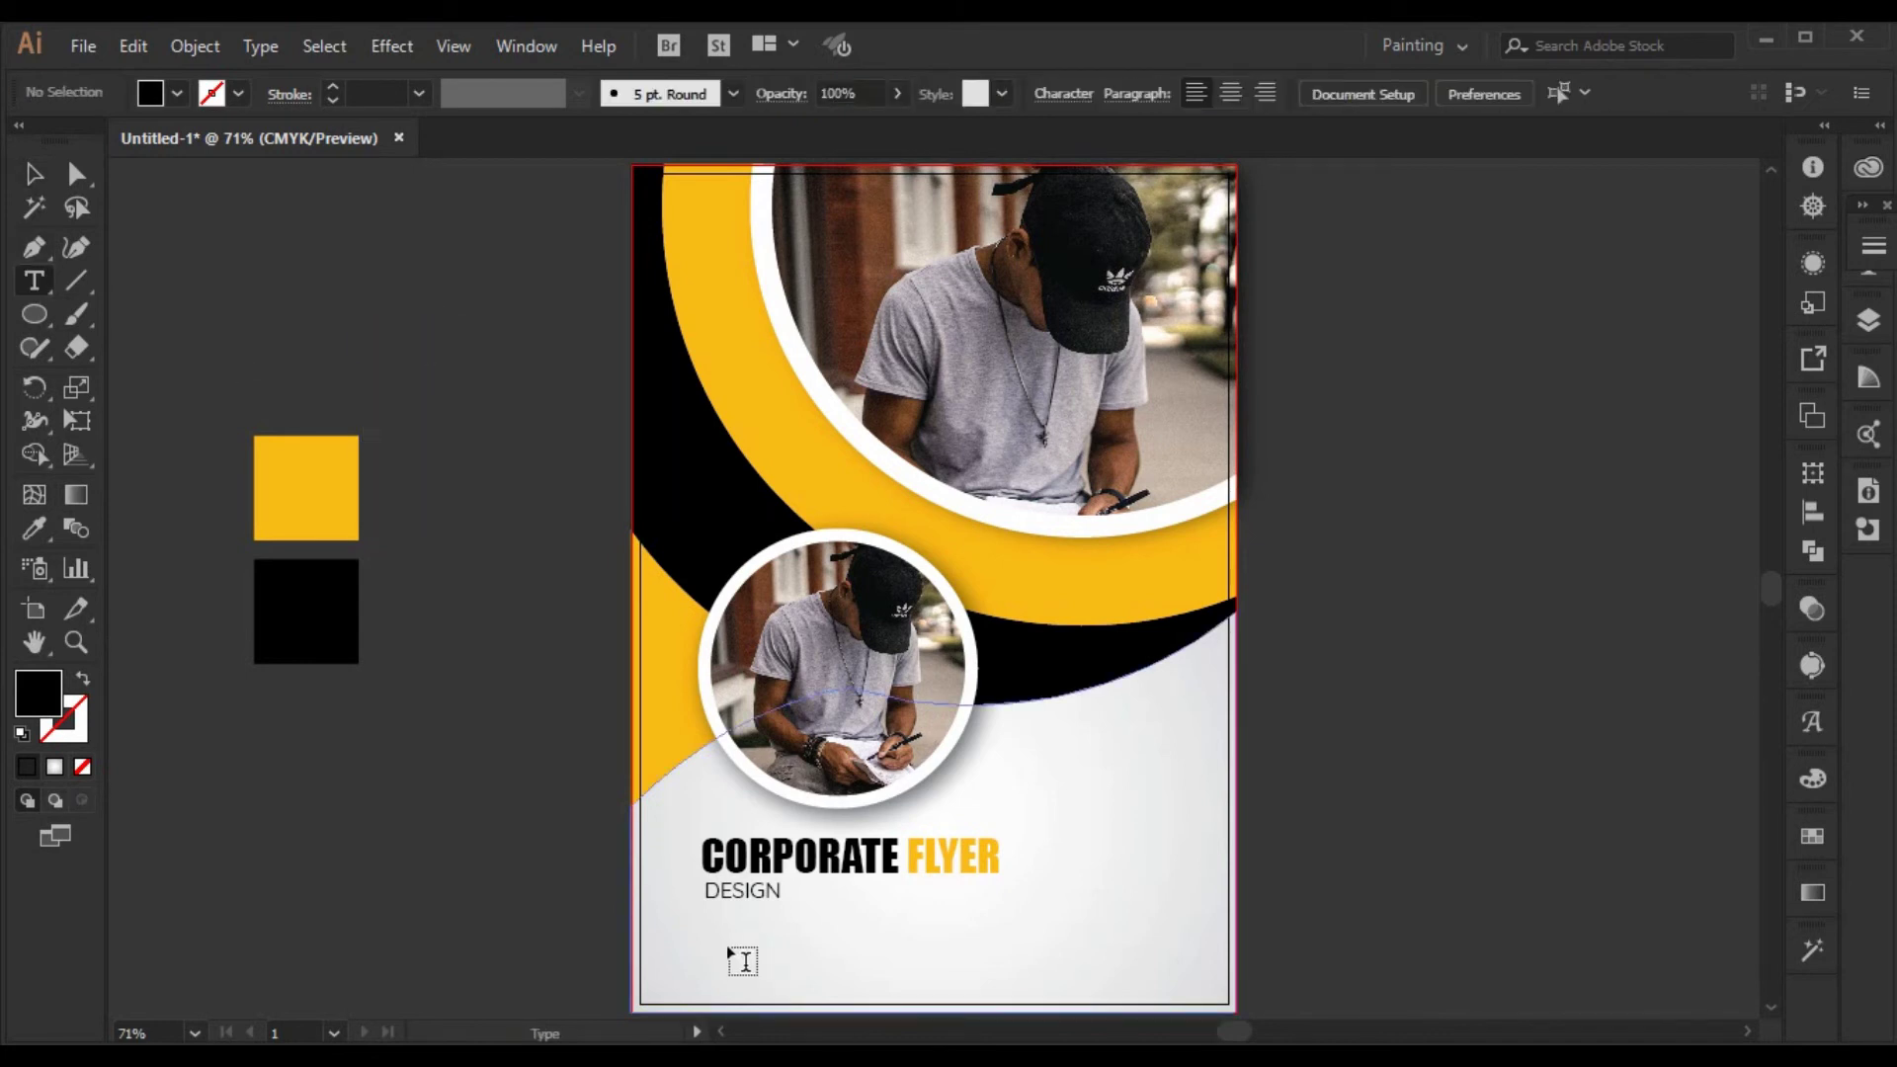
drag(697, 905, 995, 983)
click(32, 174)
click(993, 1008)
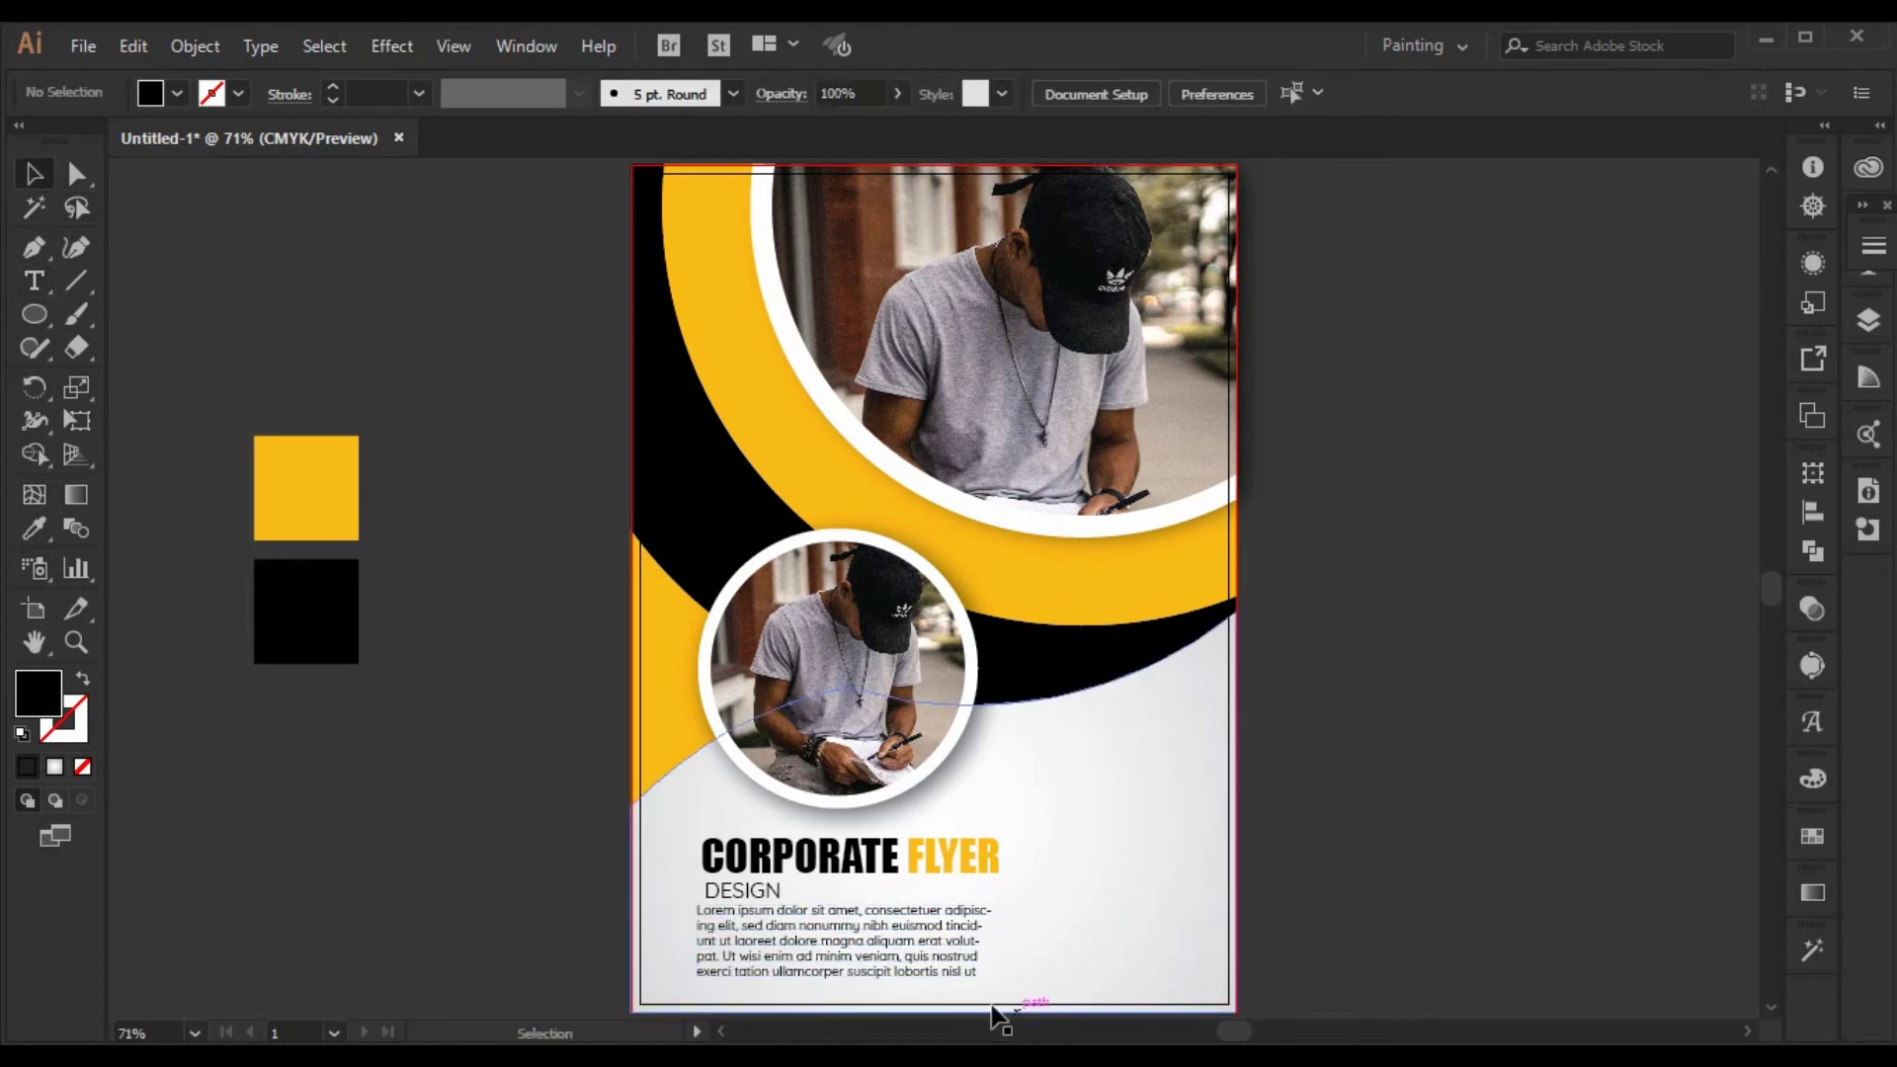
click(940, 946)
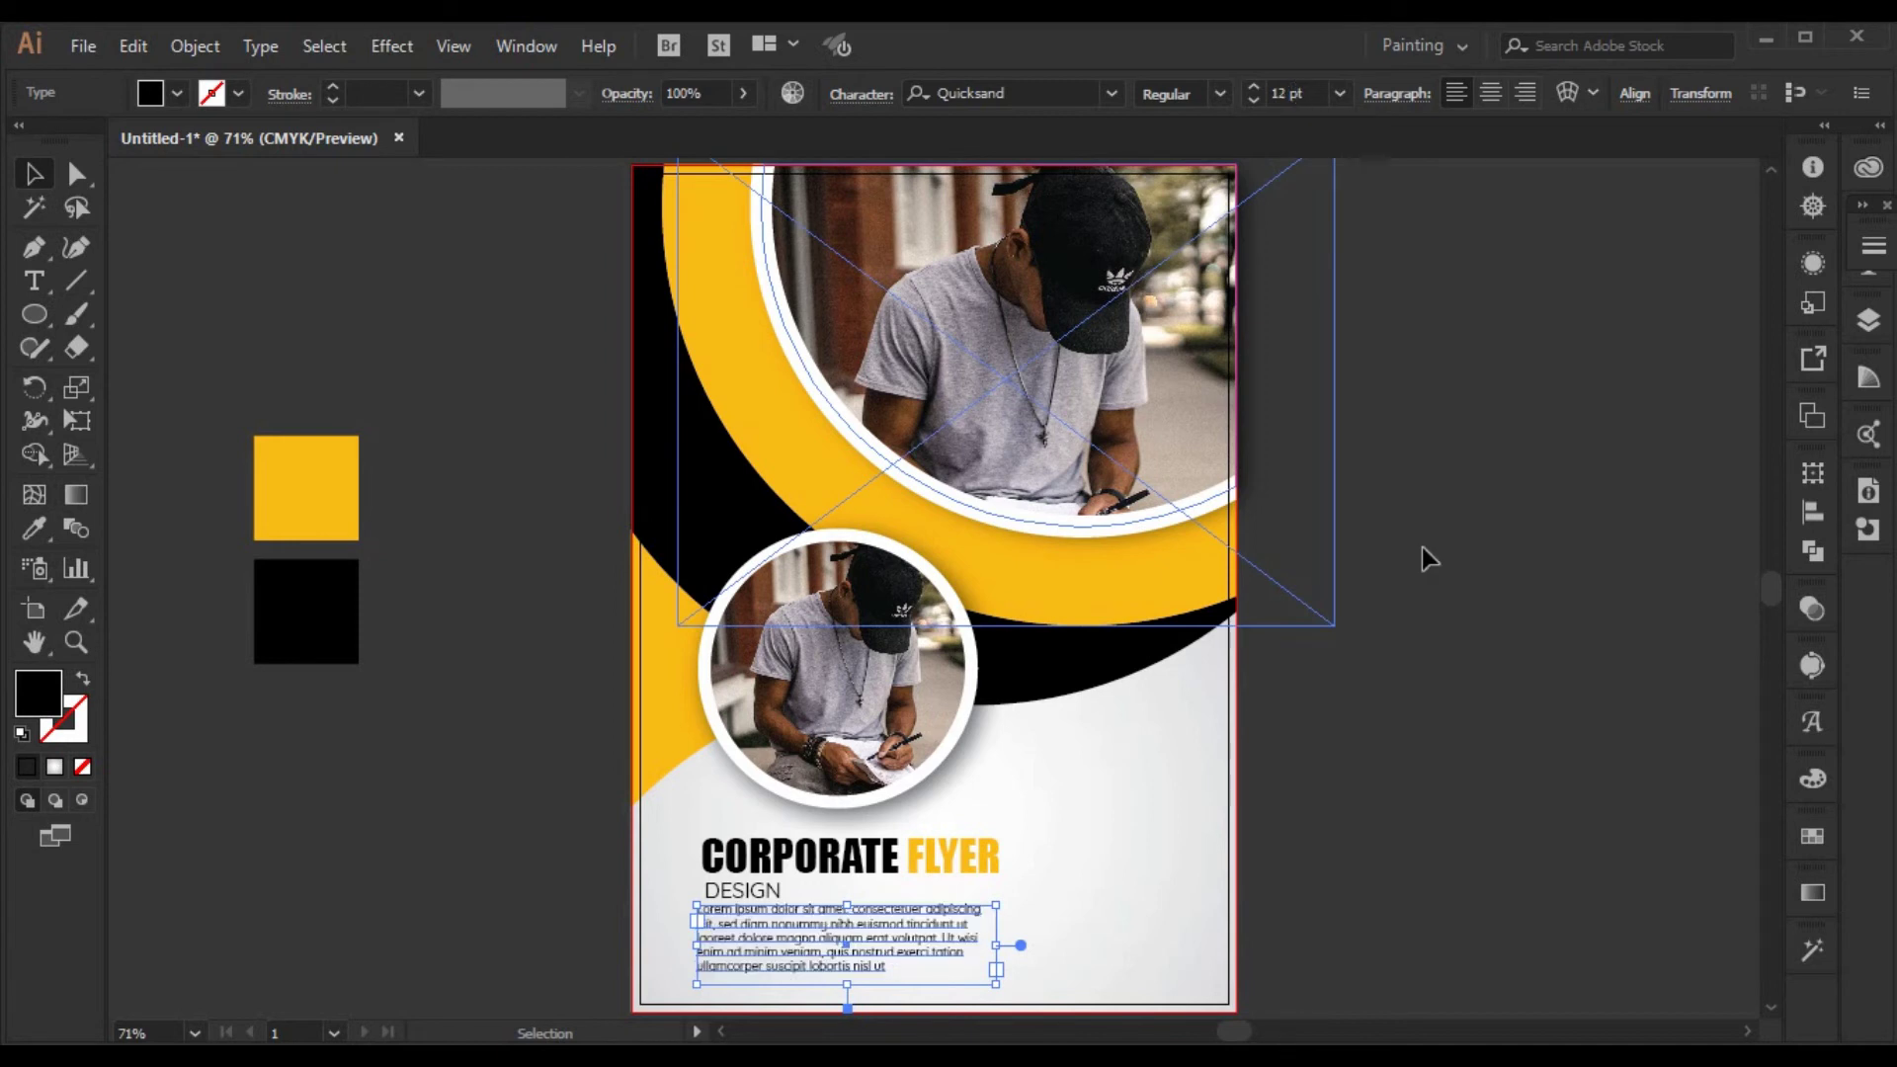
click(1420, 626)
- Shift the paragraph slightly right, then align the title, subtitle and paragraph together to the artboard's left edge
mouse_move(833, 935)
mouse_down()
mouse_move(860, 947)
mouse_move(848, 935)
mouse_up()
click(1316, 834)
click(887, 922)
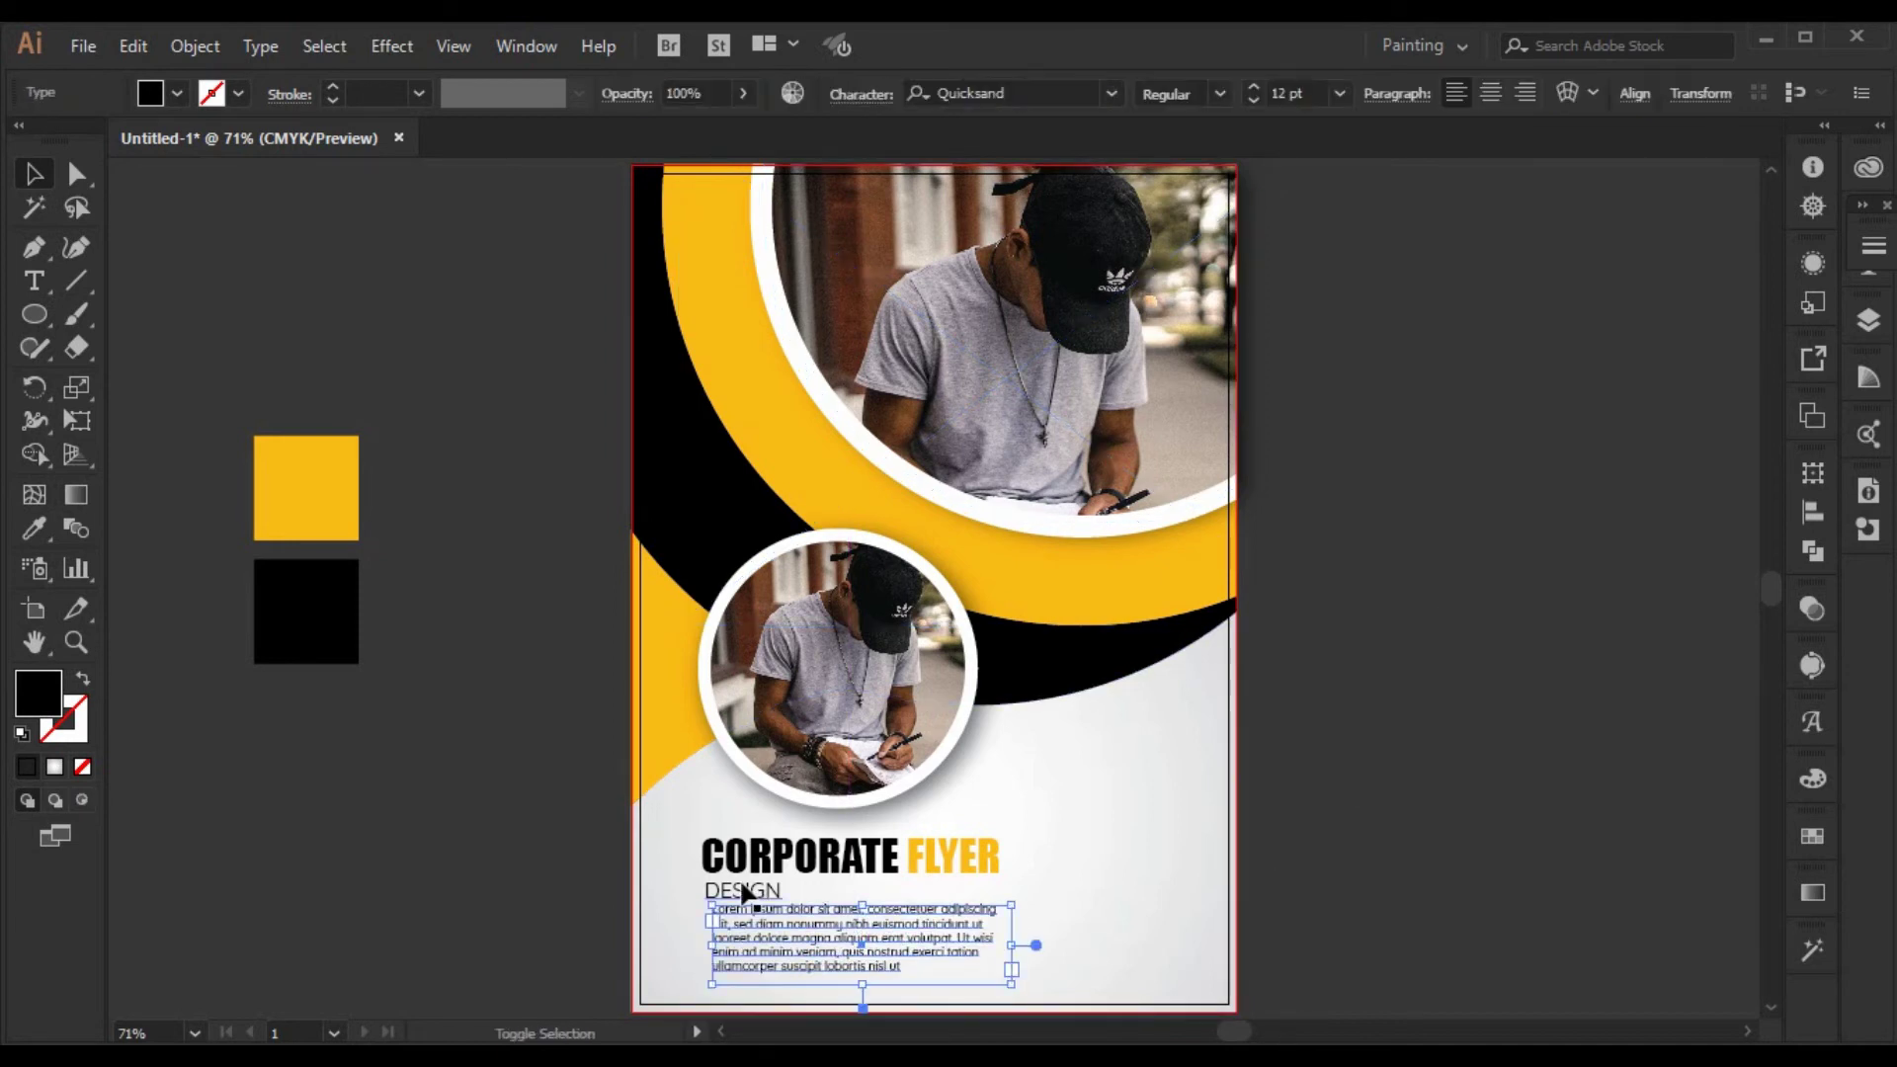
shift+click(741, 889)
click(1812, 511)
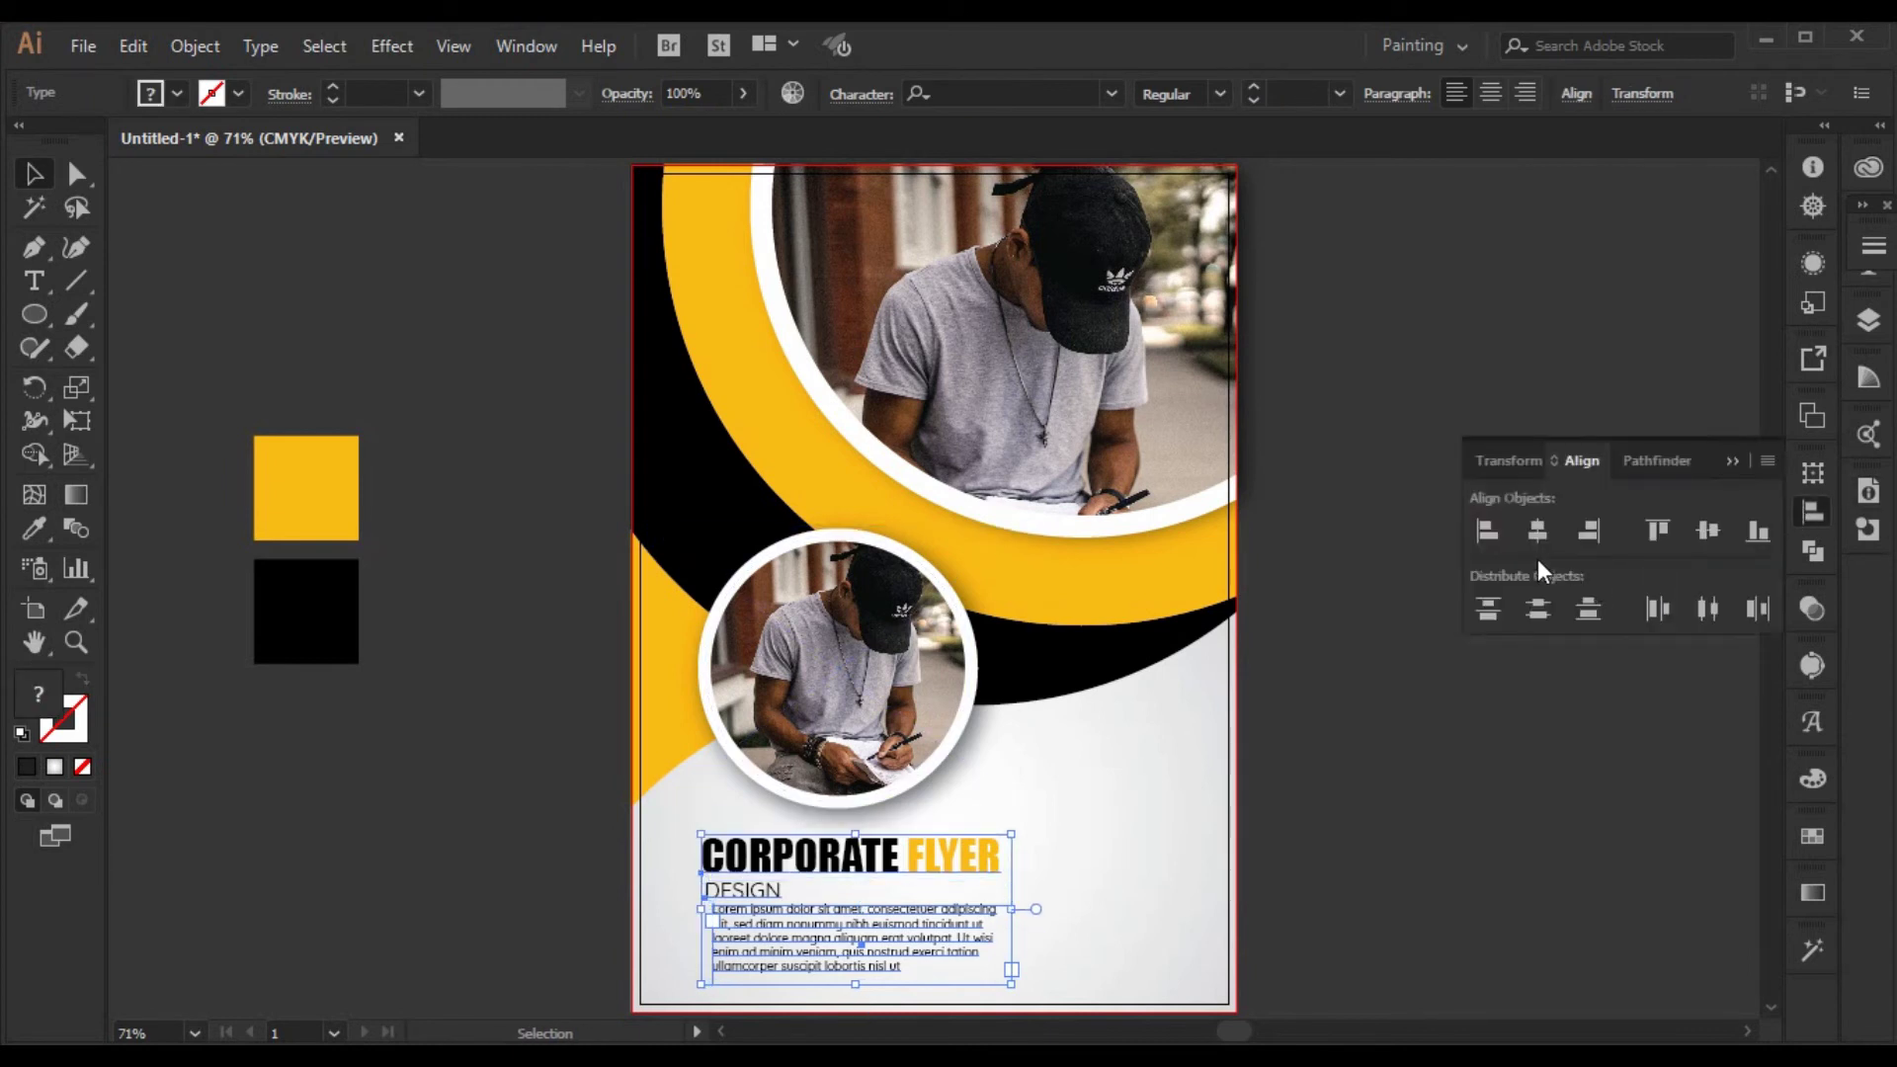
click(1487, 530)
click(1732, 465)
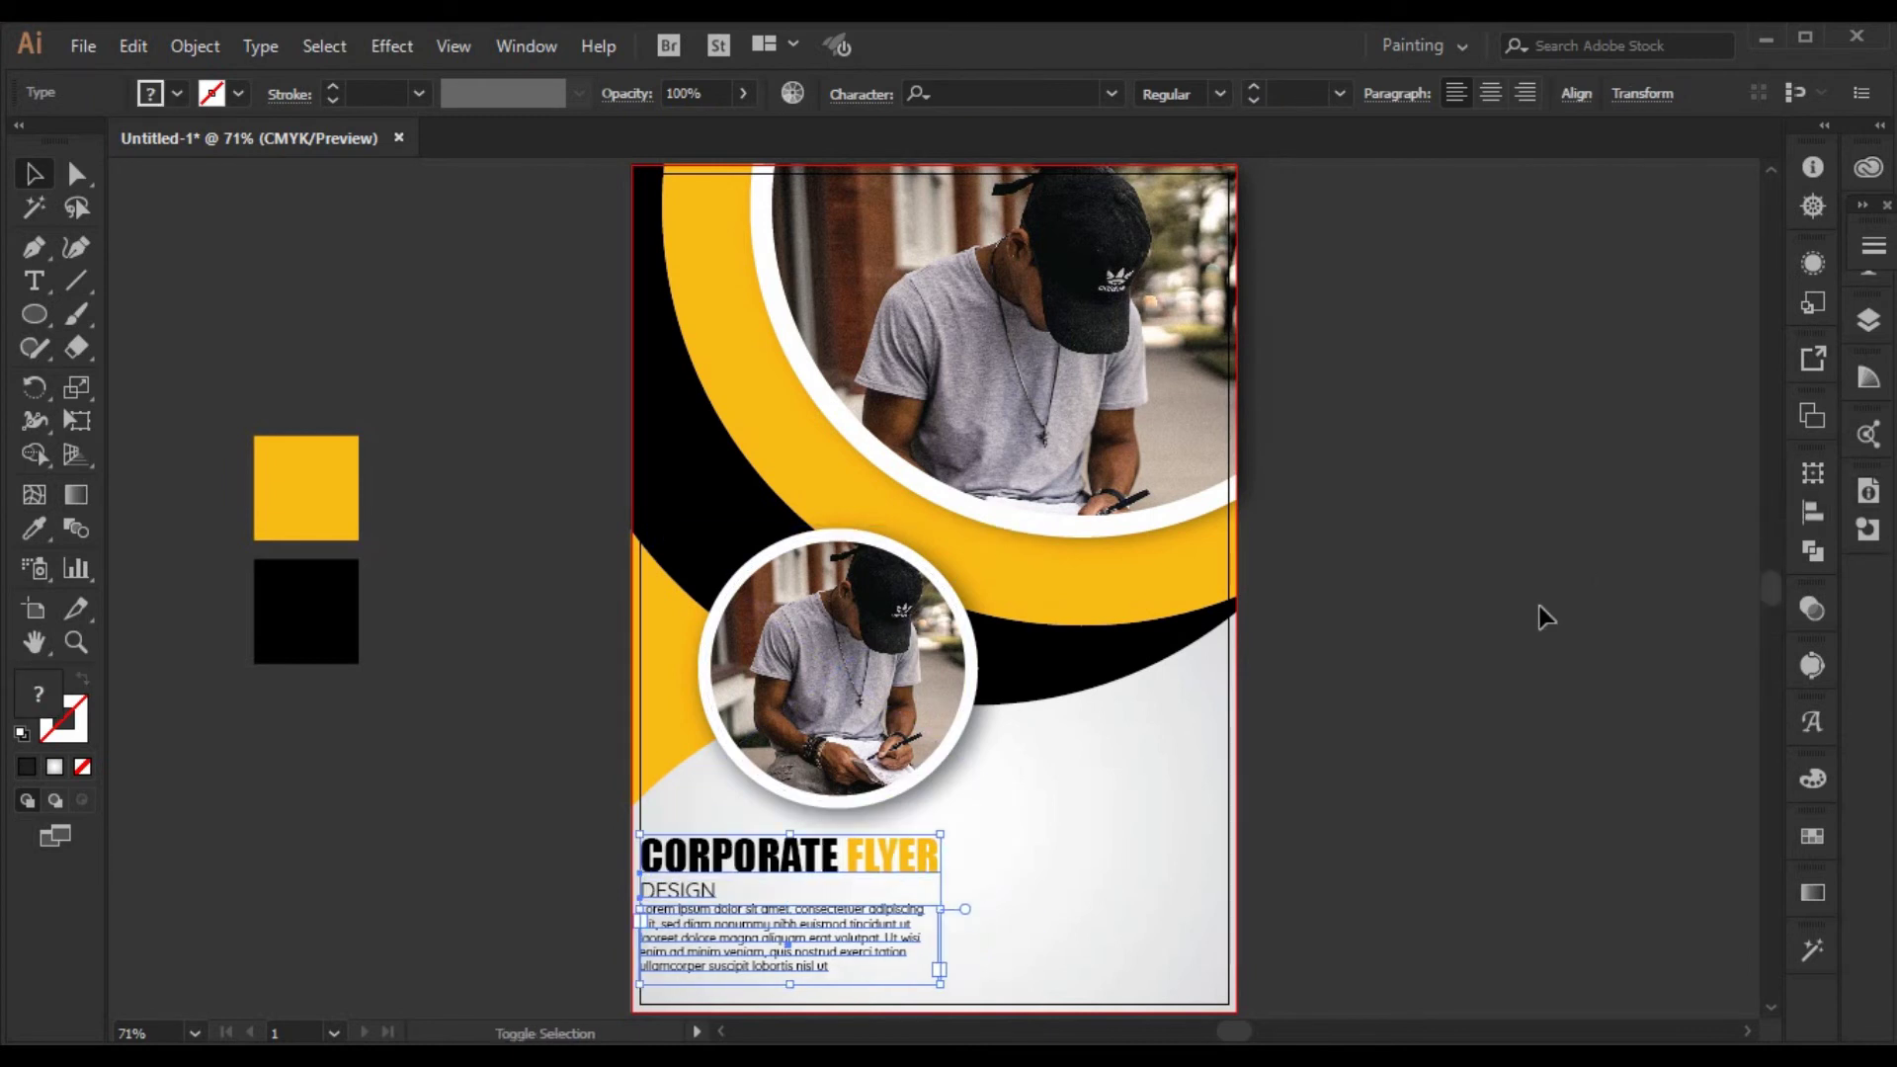
- Nudge the aligned title, subtitle and paragraph right together, clear of the artboard's left edge
key(shift+Right)
key(shift+Right)
key(shift+Right)
key(shift+Right)
key(shift+Right)
key(shift+Right)
key(shift+Right)
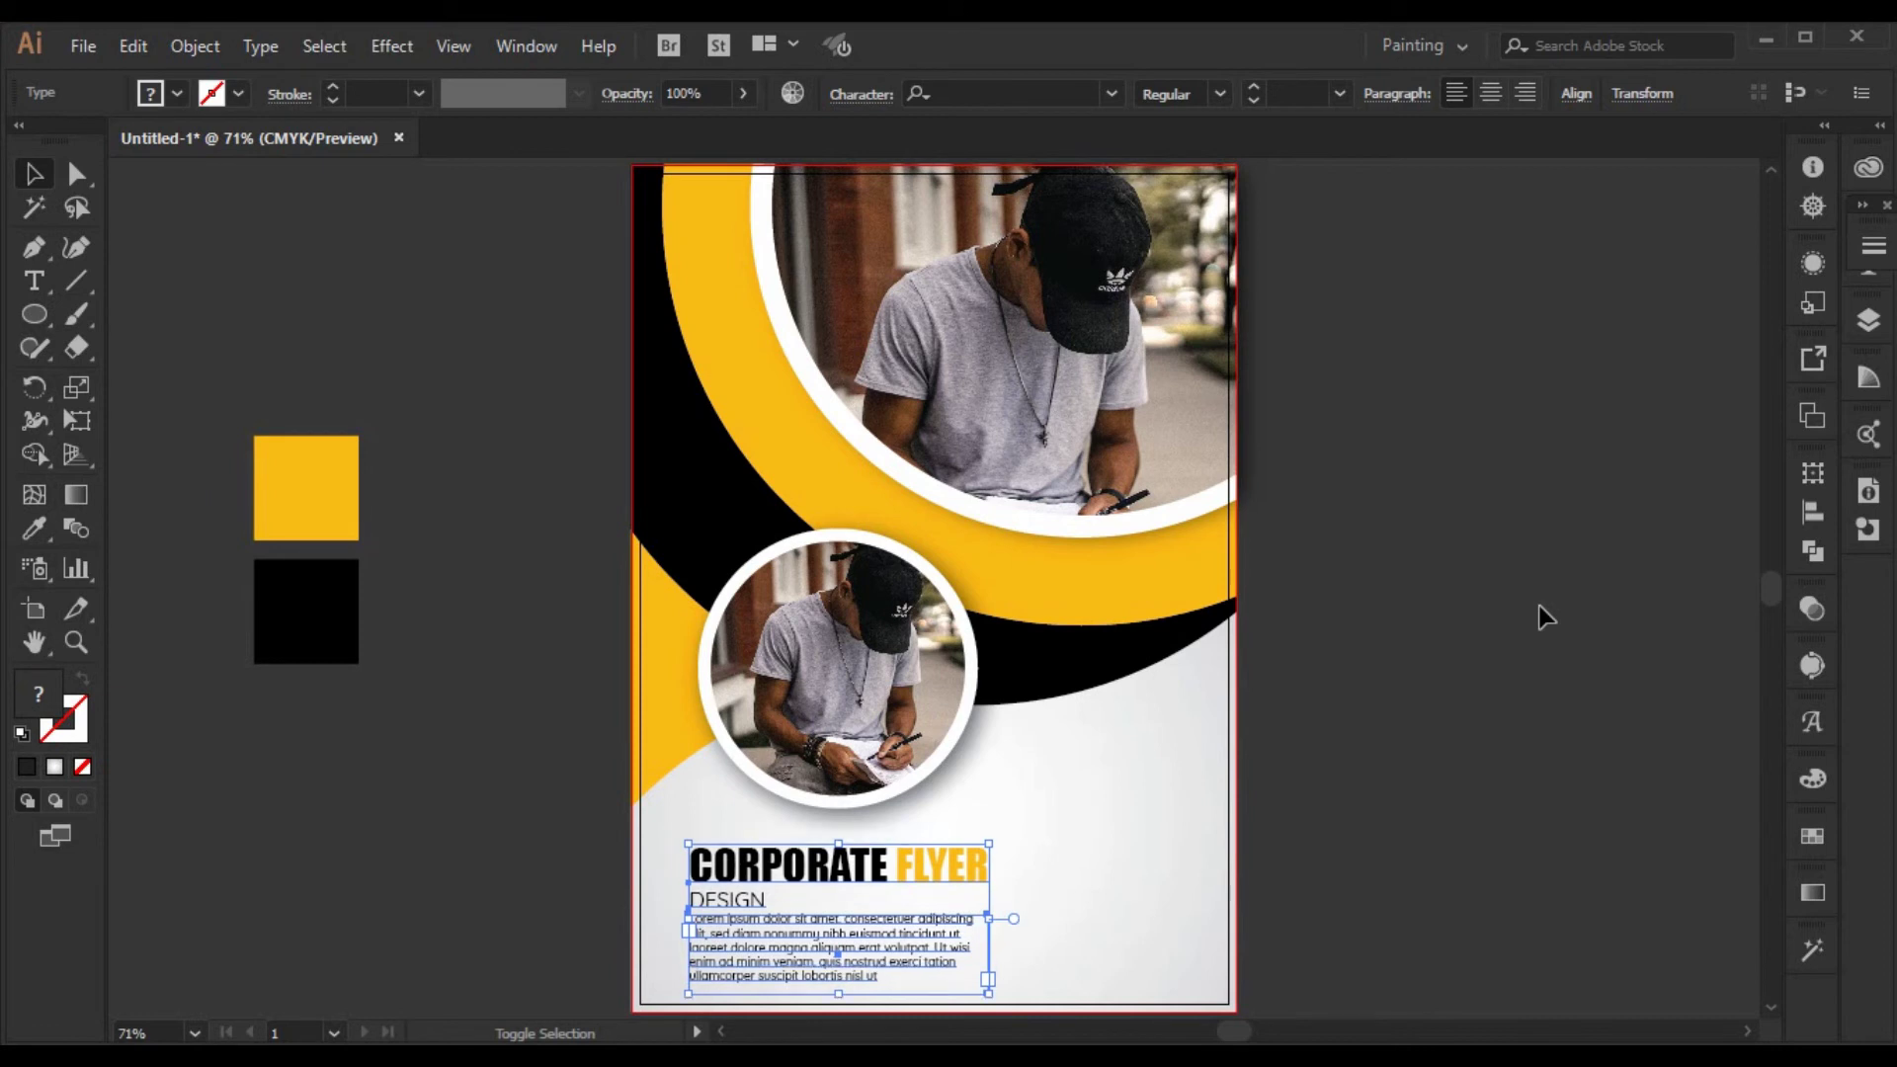
click(1546, 617)
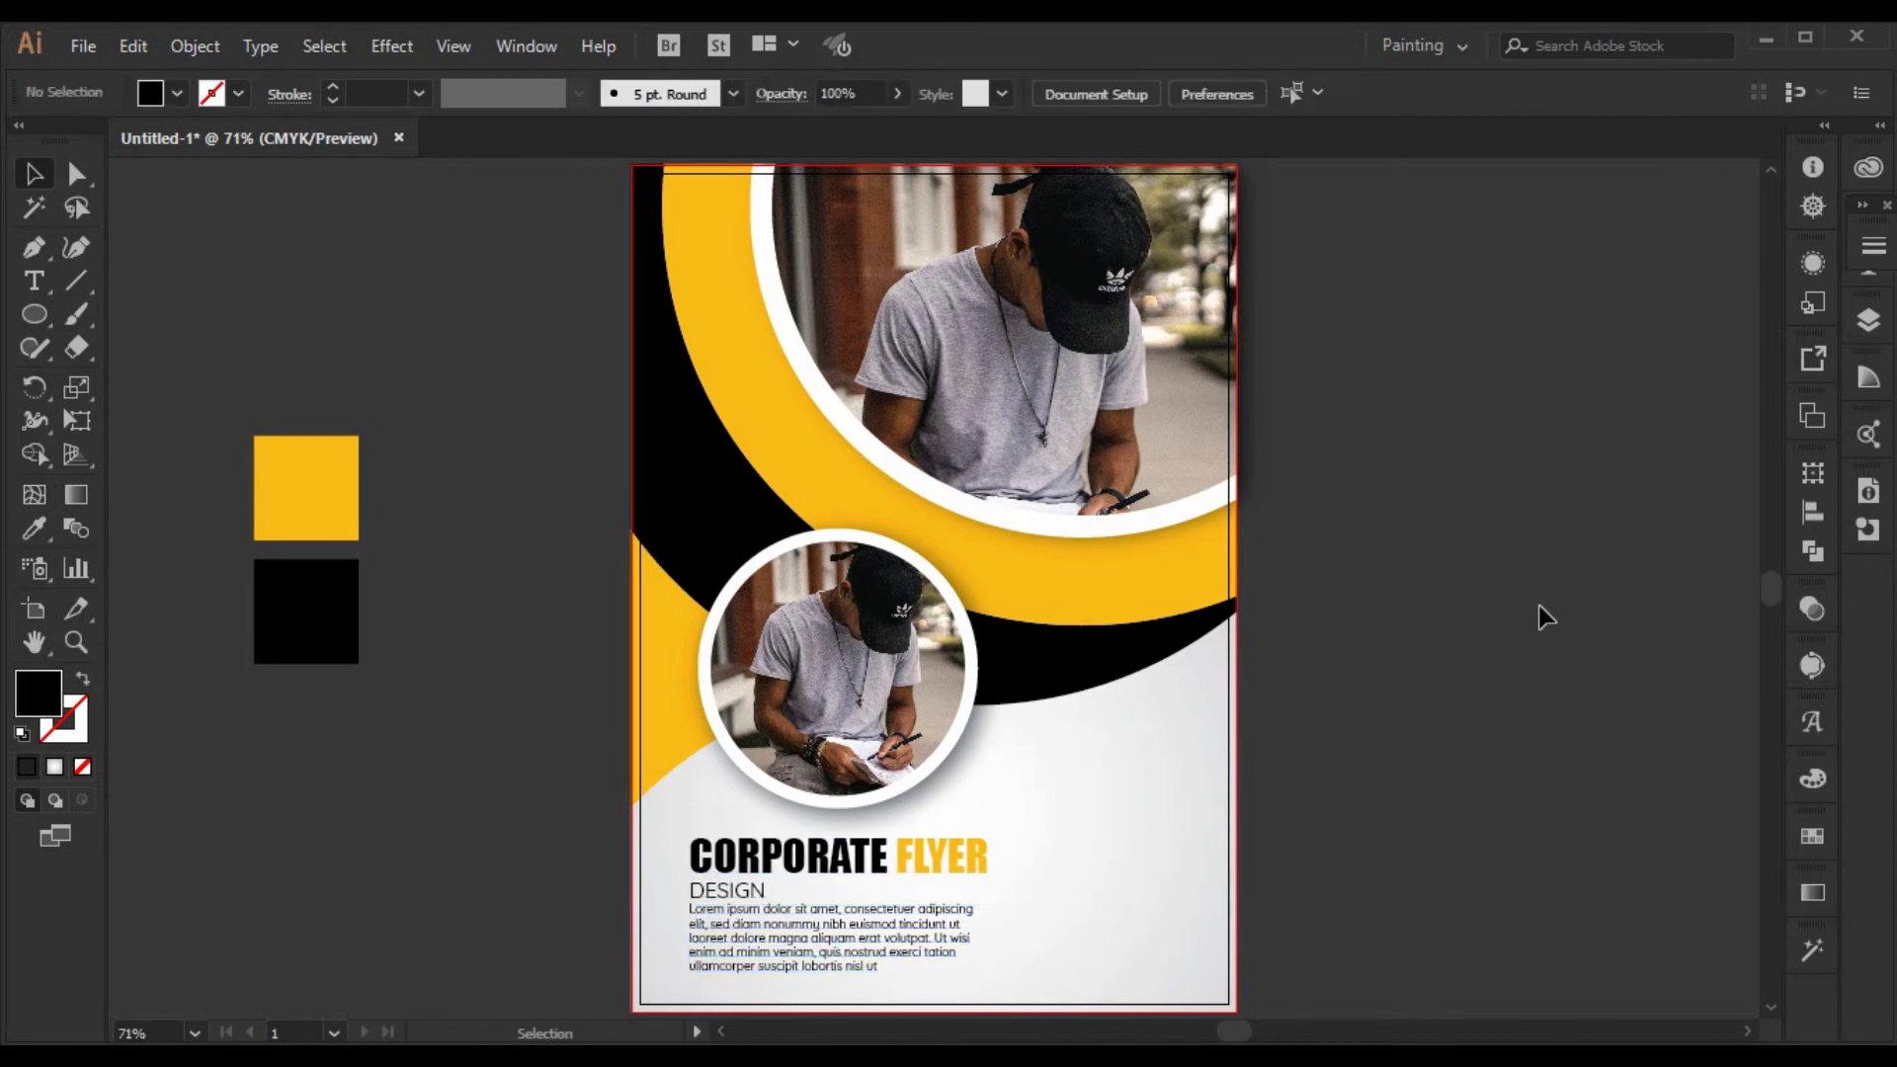
- Lower the top edge of the paragraph's text frame to leave a gap below the "DESIGN" subtitle
click(943, 914)
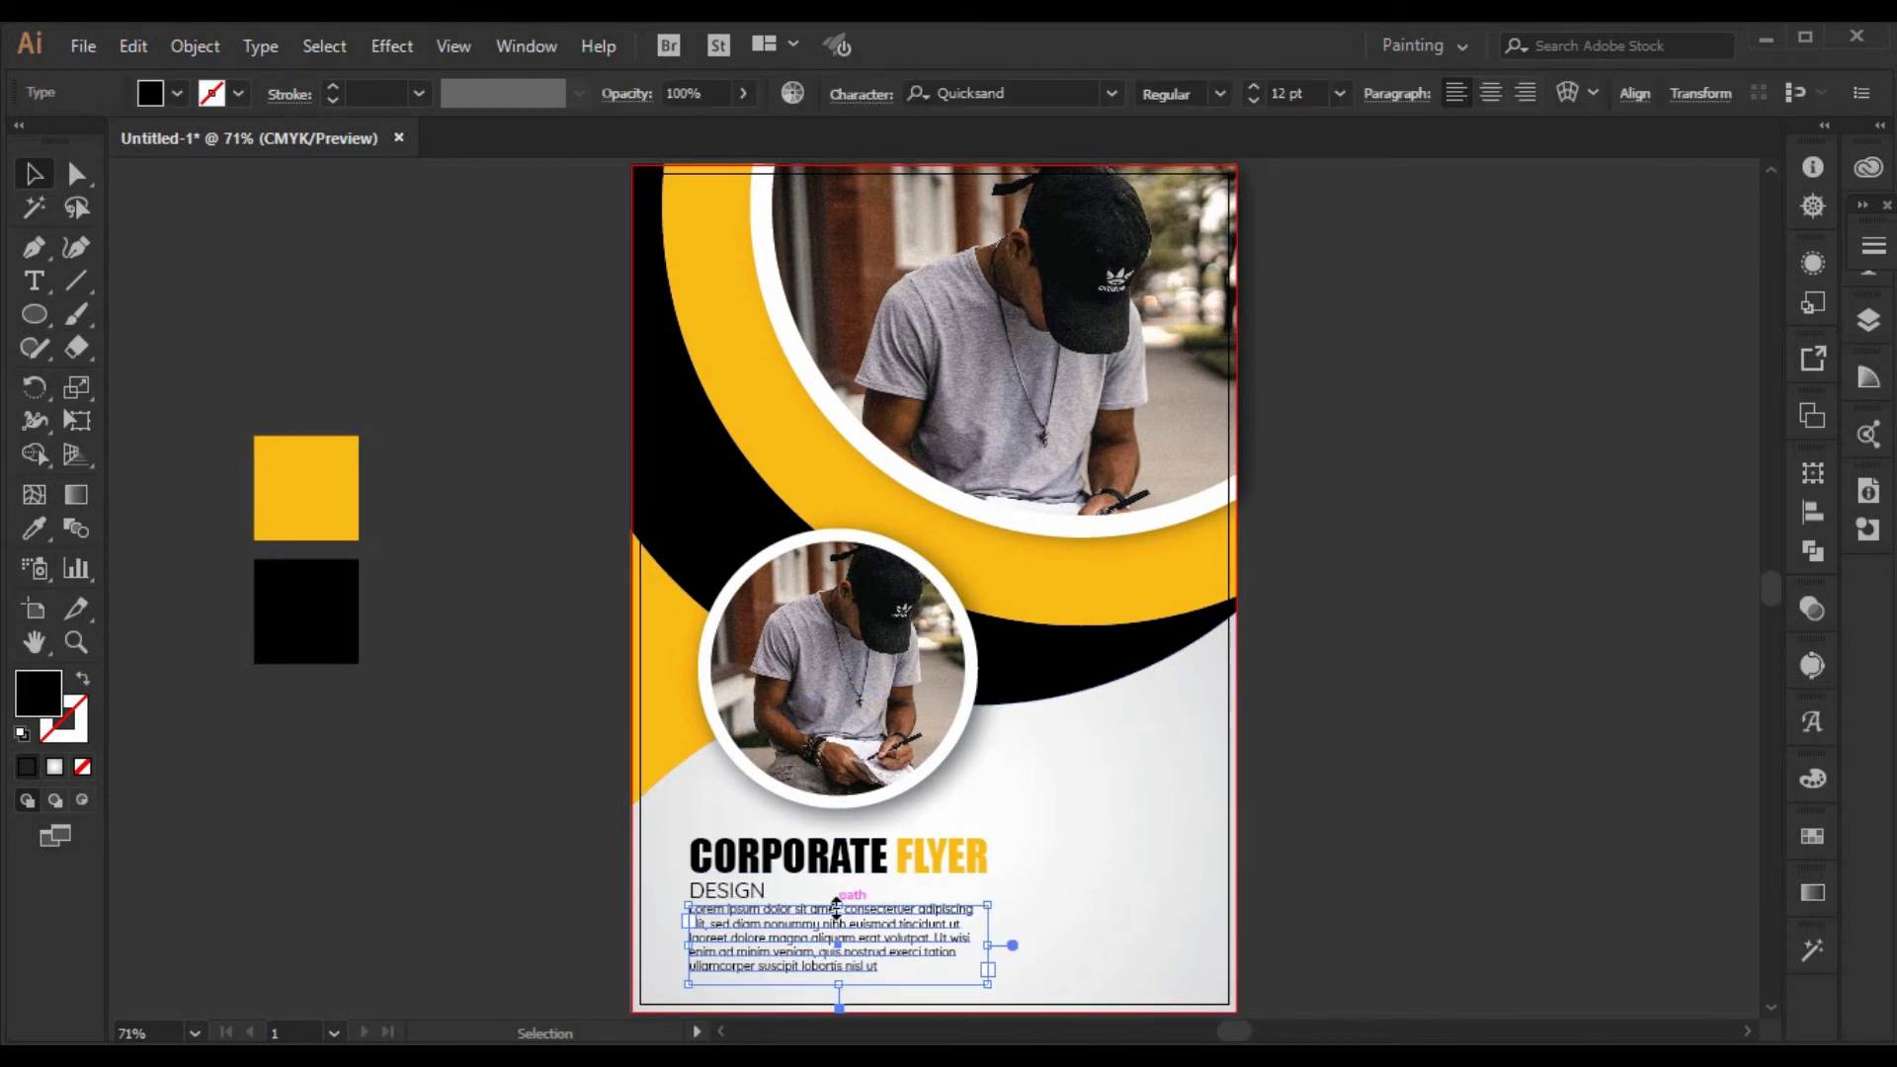
drag(839, 905, 838, 920)
click(1499, 836)
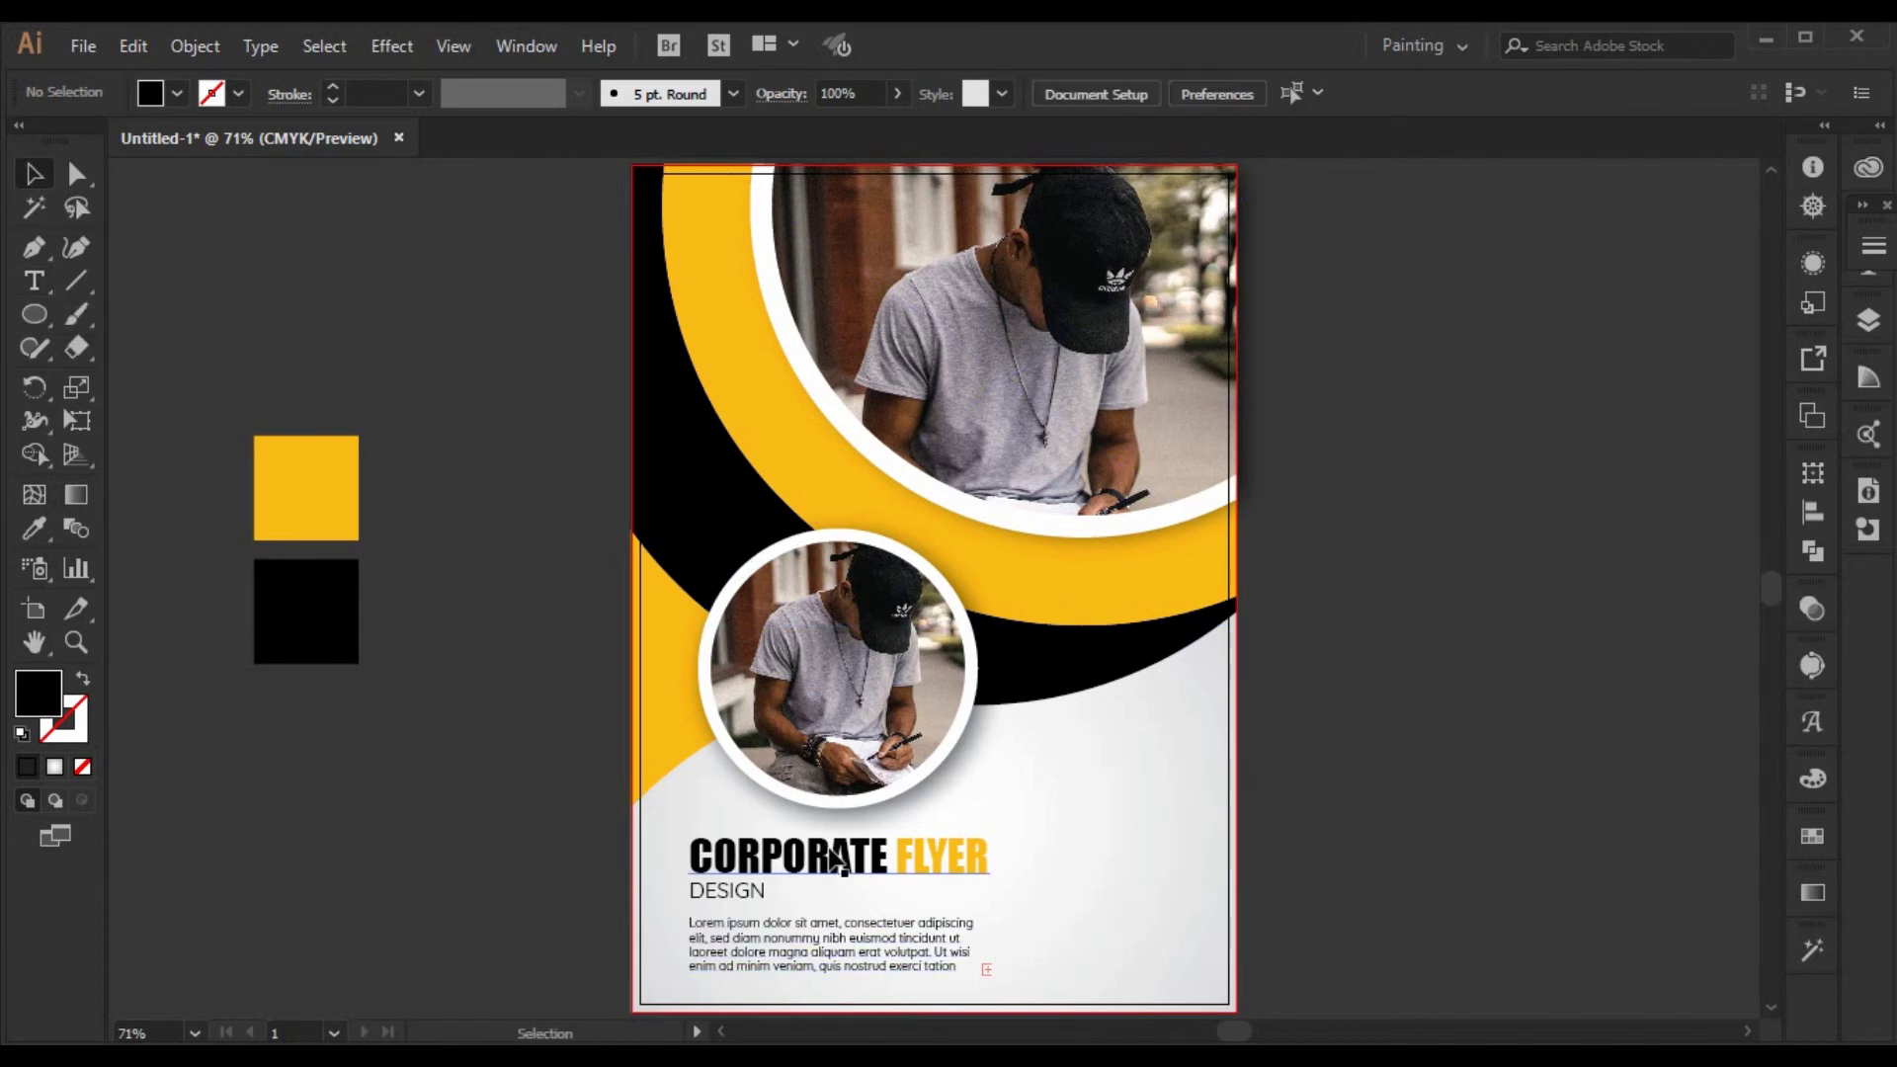
- Duplicate the title to the empty area right of the artboard and replace the copy's text with "BUSINESS"
alt+drag(838, 859, 1522, 629)
double_click(1522, 629)
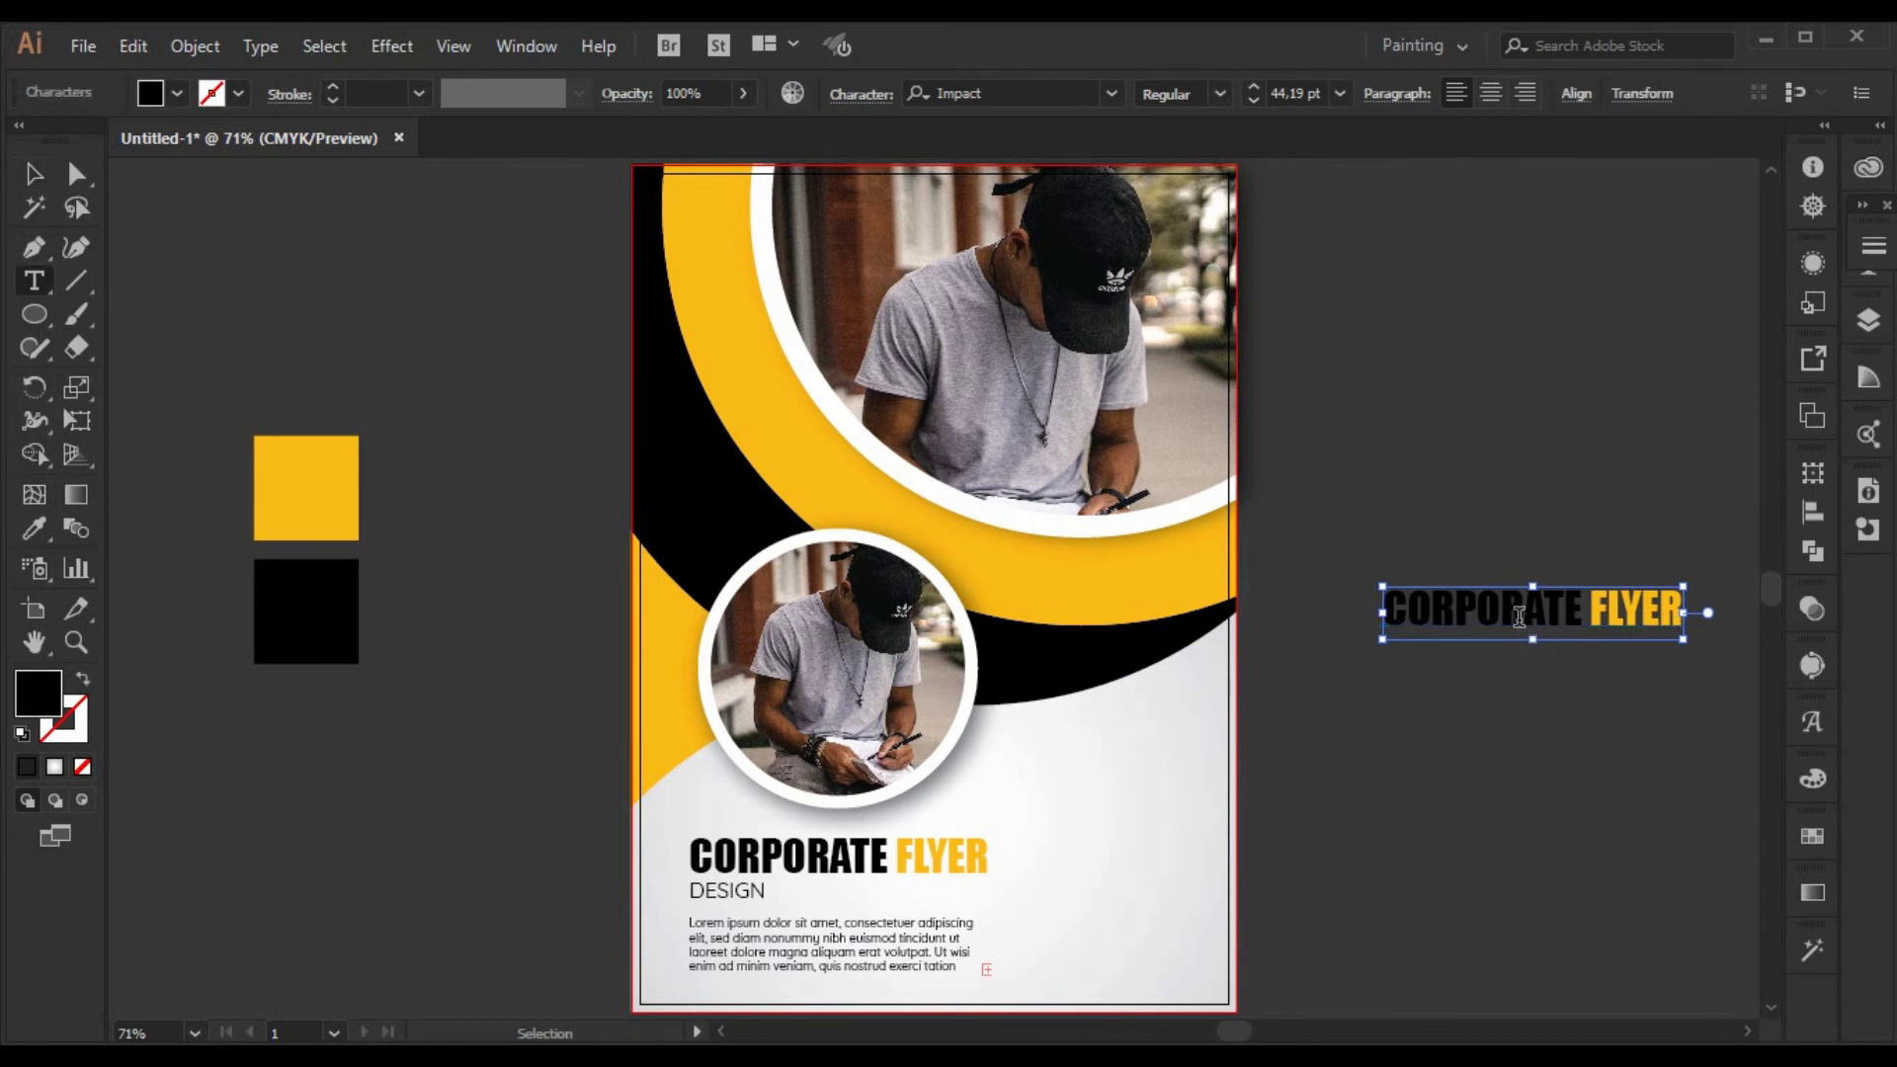
key(ctrl+a)
text(B)
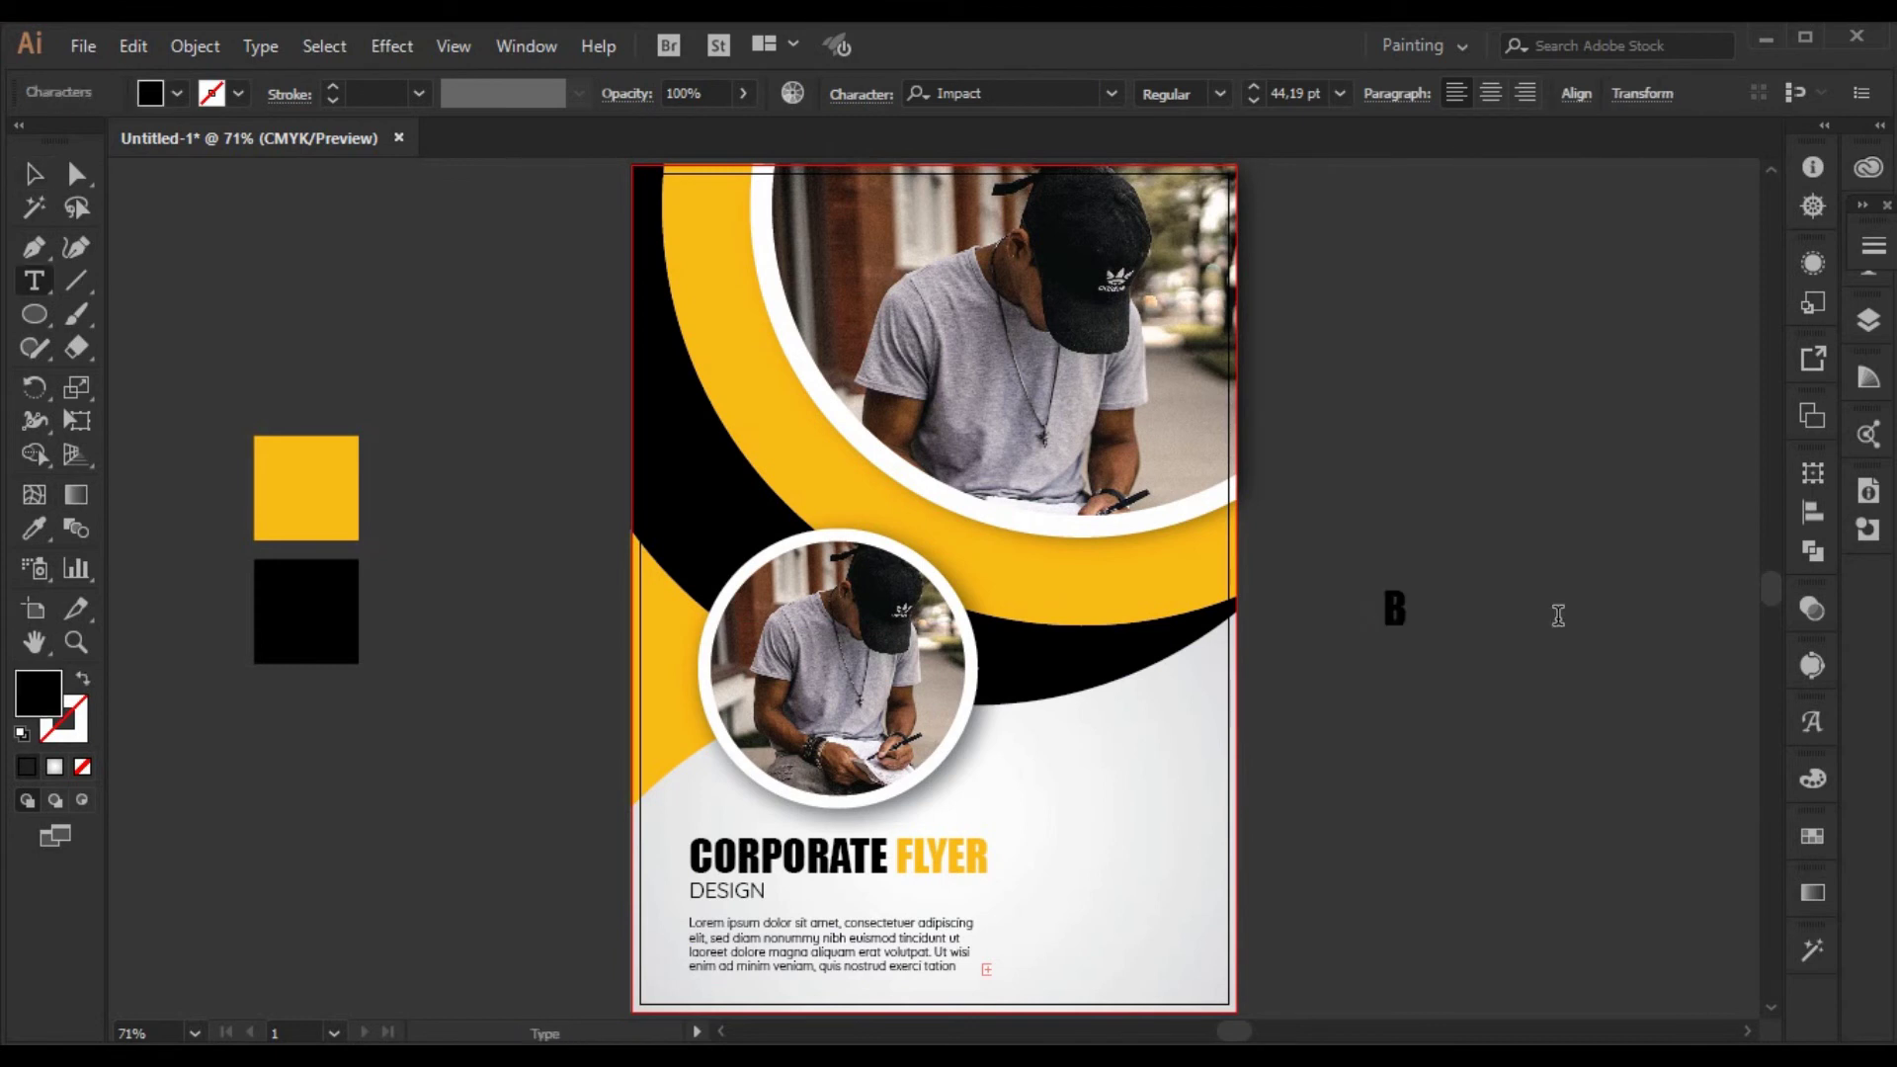
text(USIN)
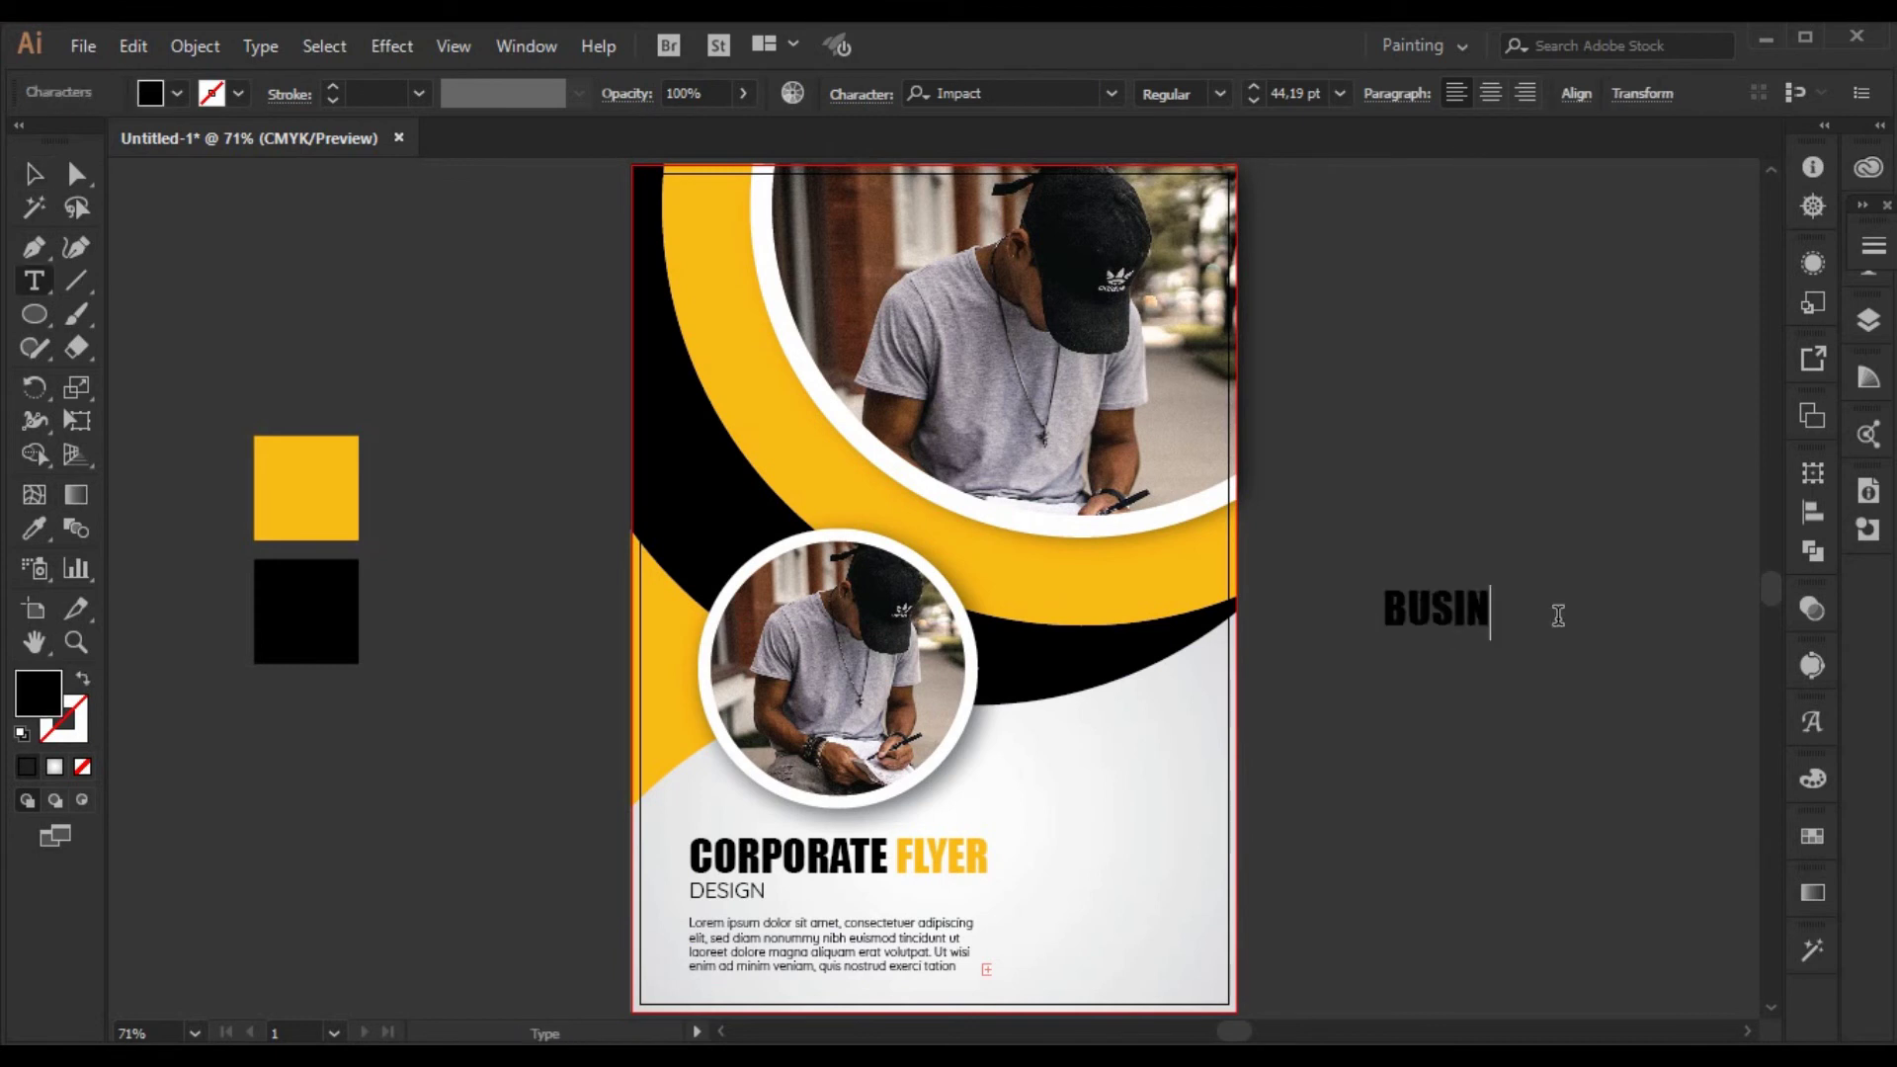
text(ESS)
click(35, 178)
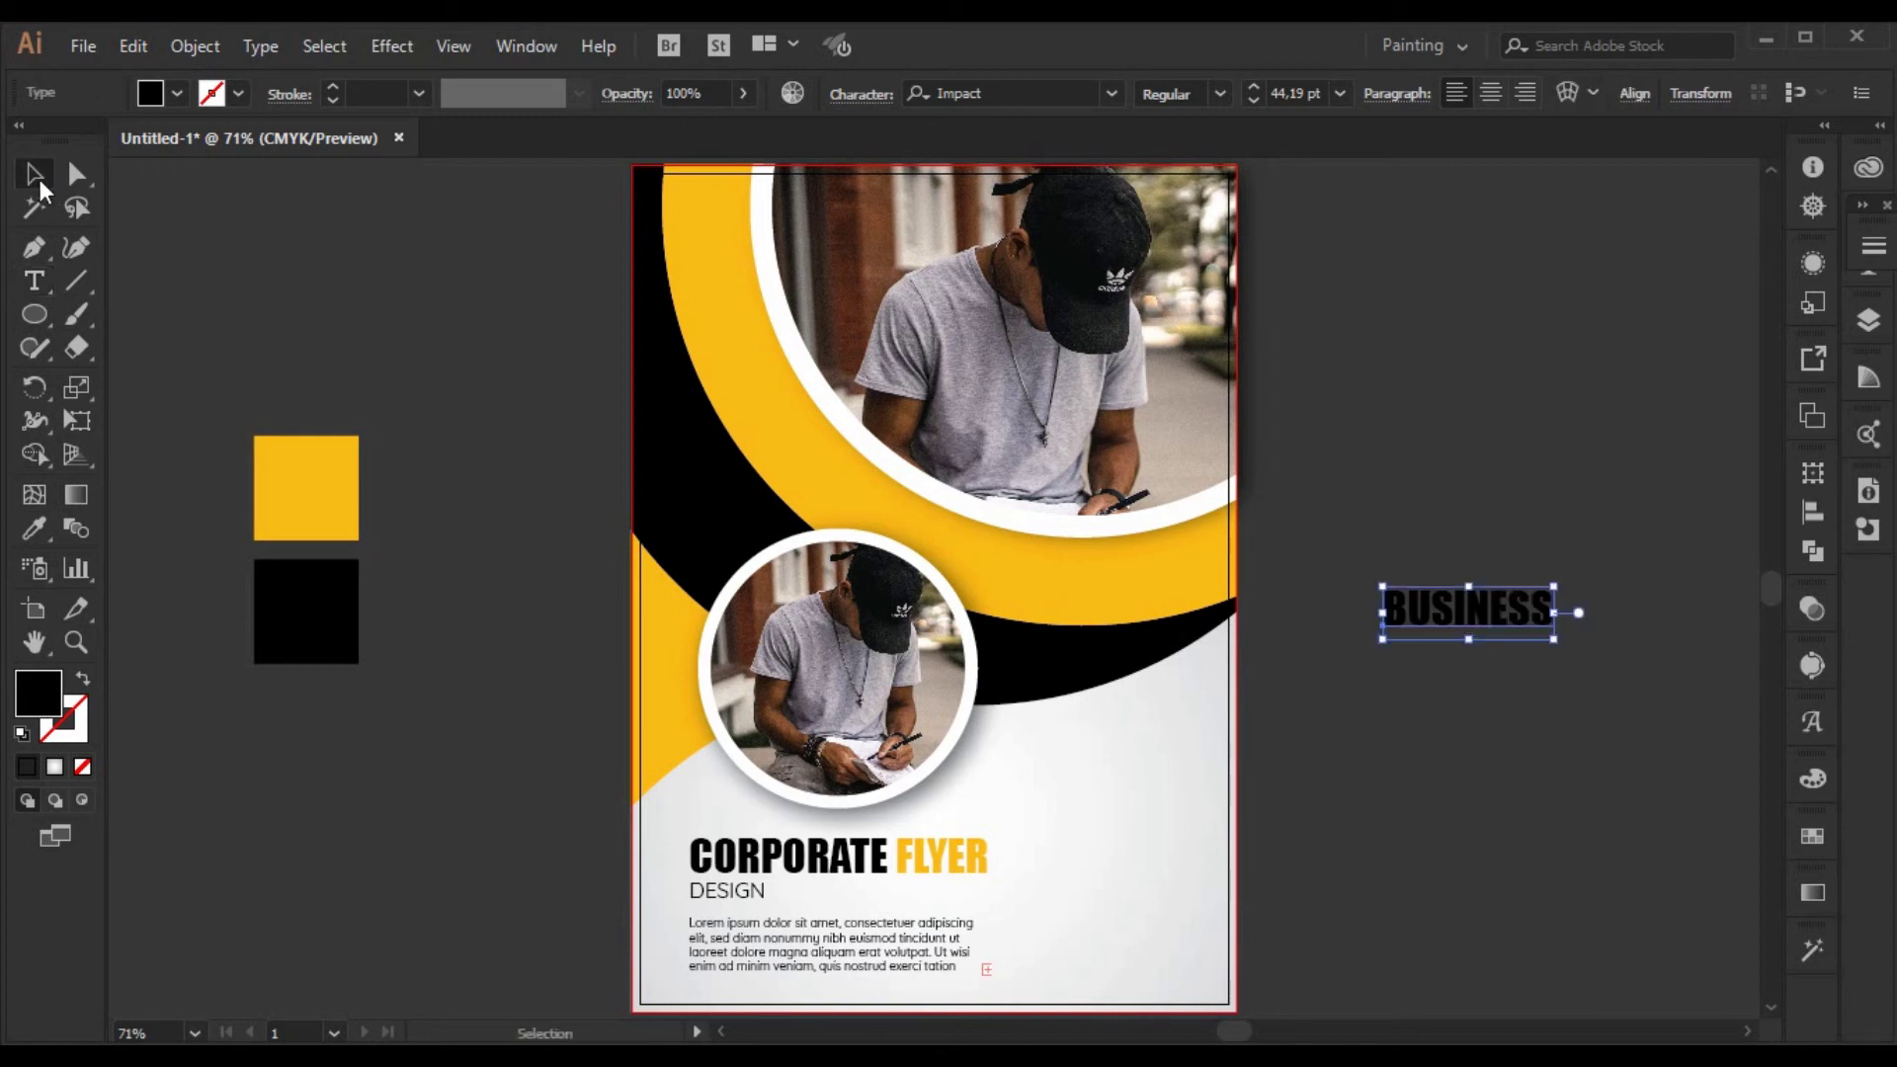
click(1403, 672)
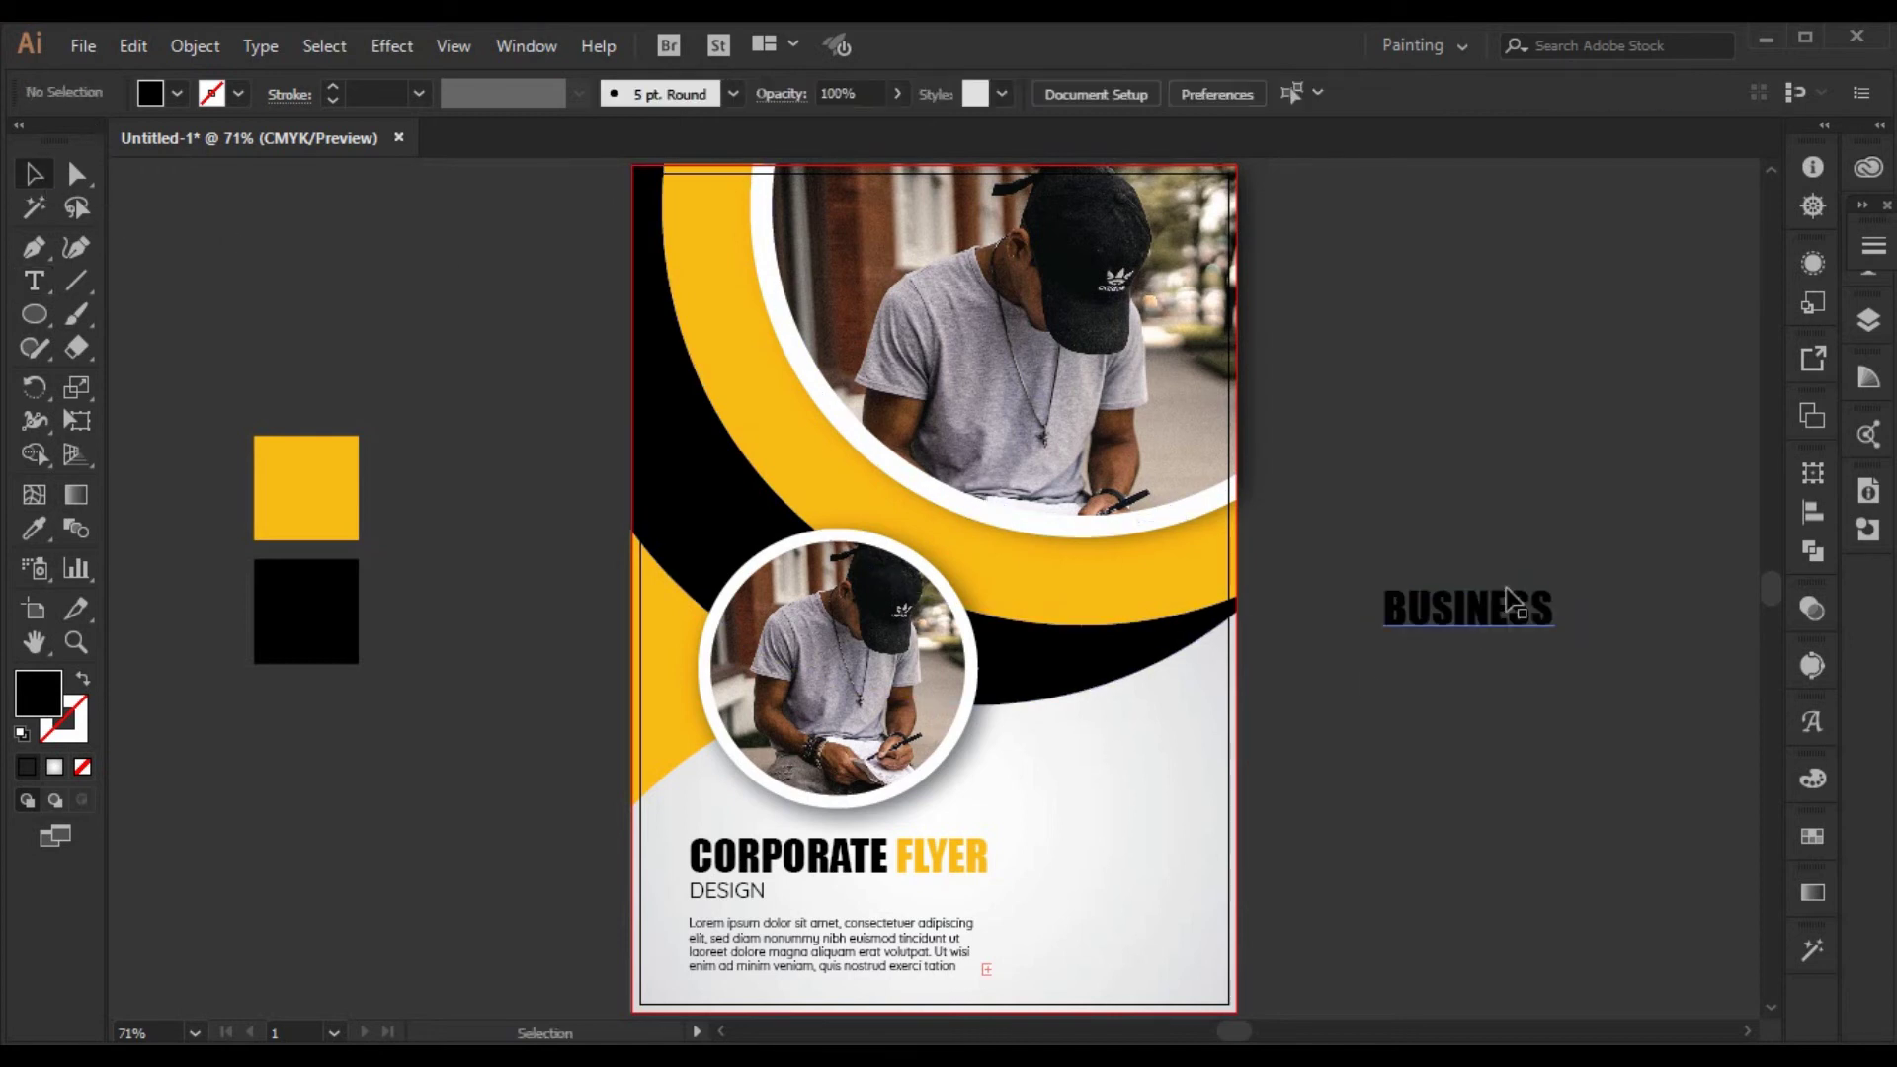
- Move the "BUSINESS" text onto the yellow band beside the small circular photo and fill it white
drag(1508, 601, 1118, 554)
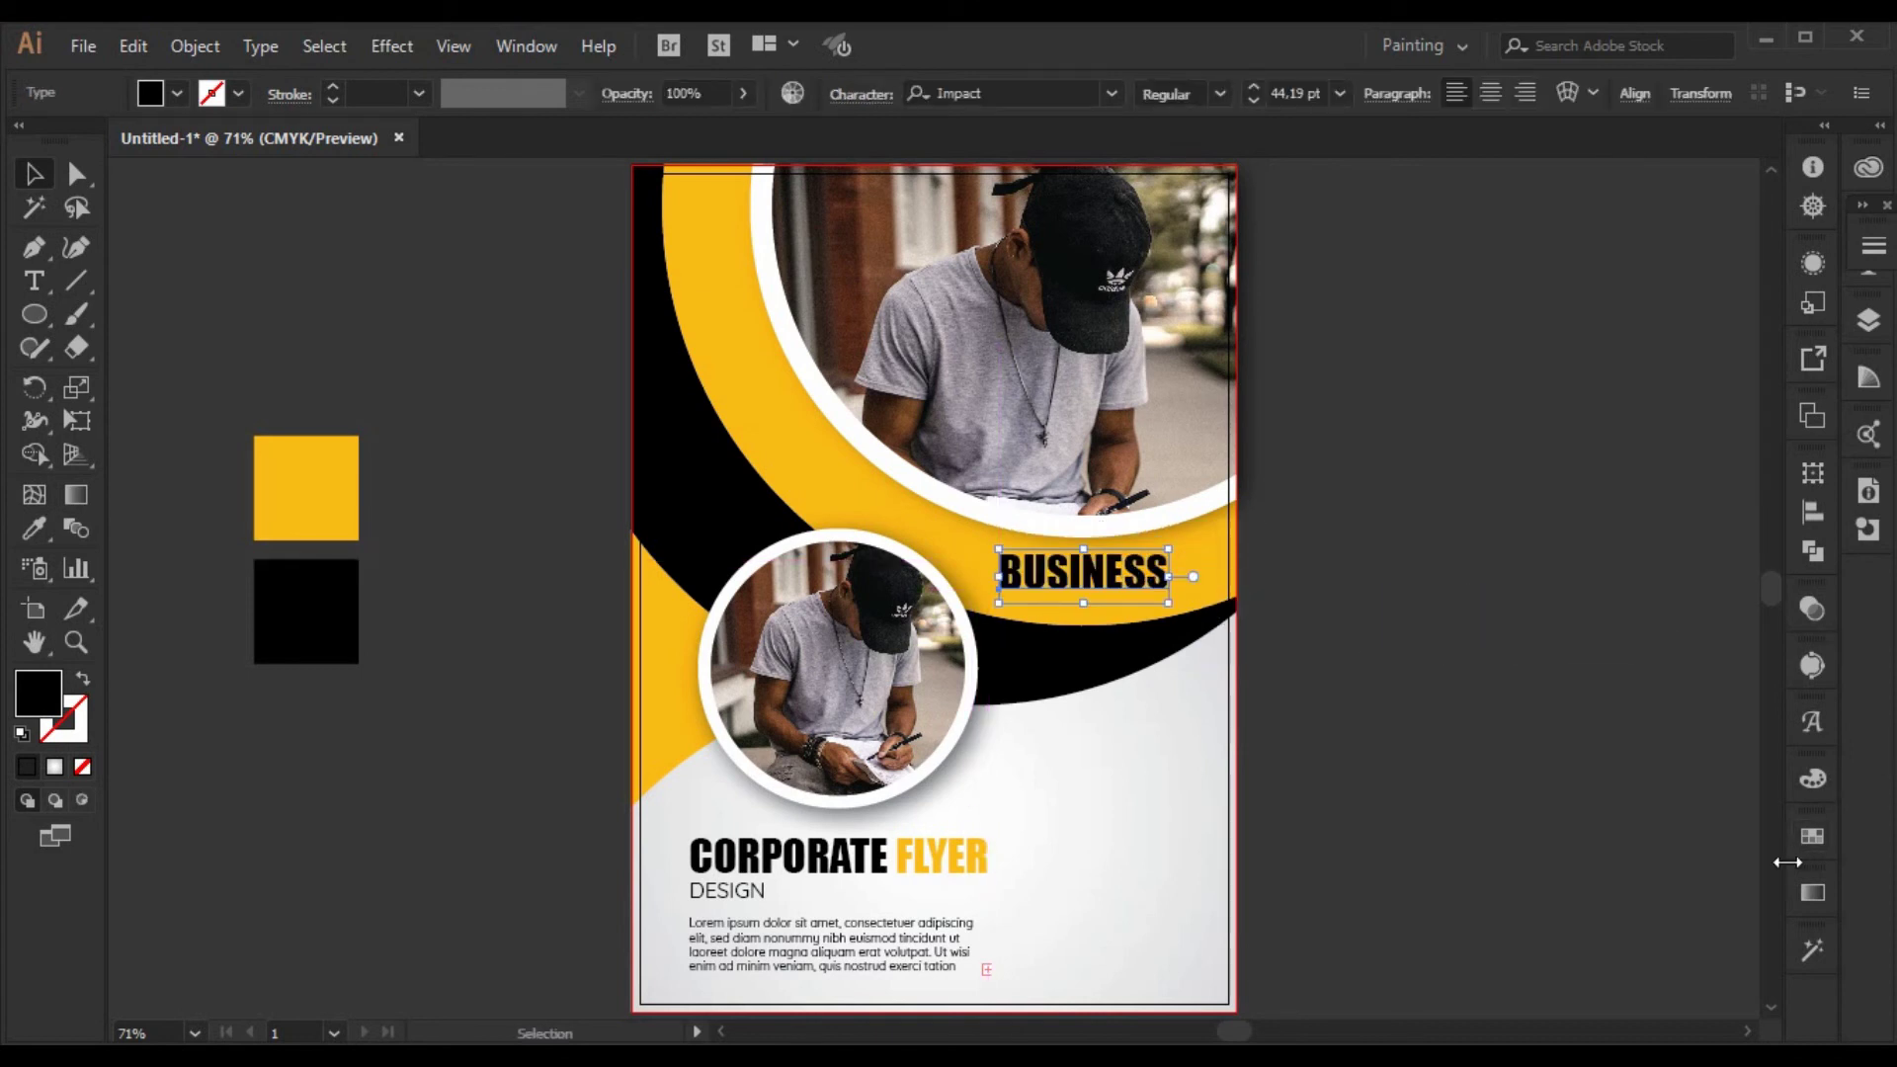
click(1812, 836)
click(1507, 851)
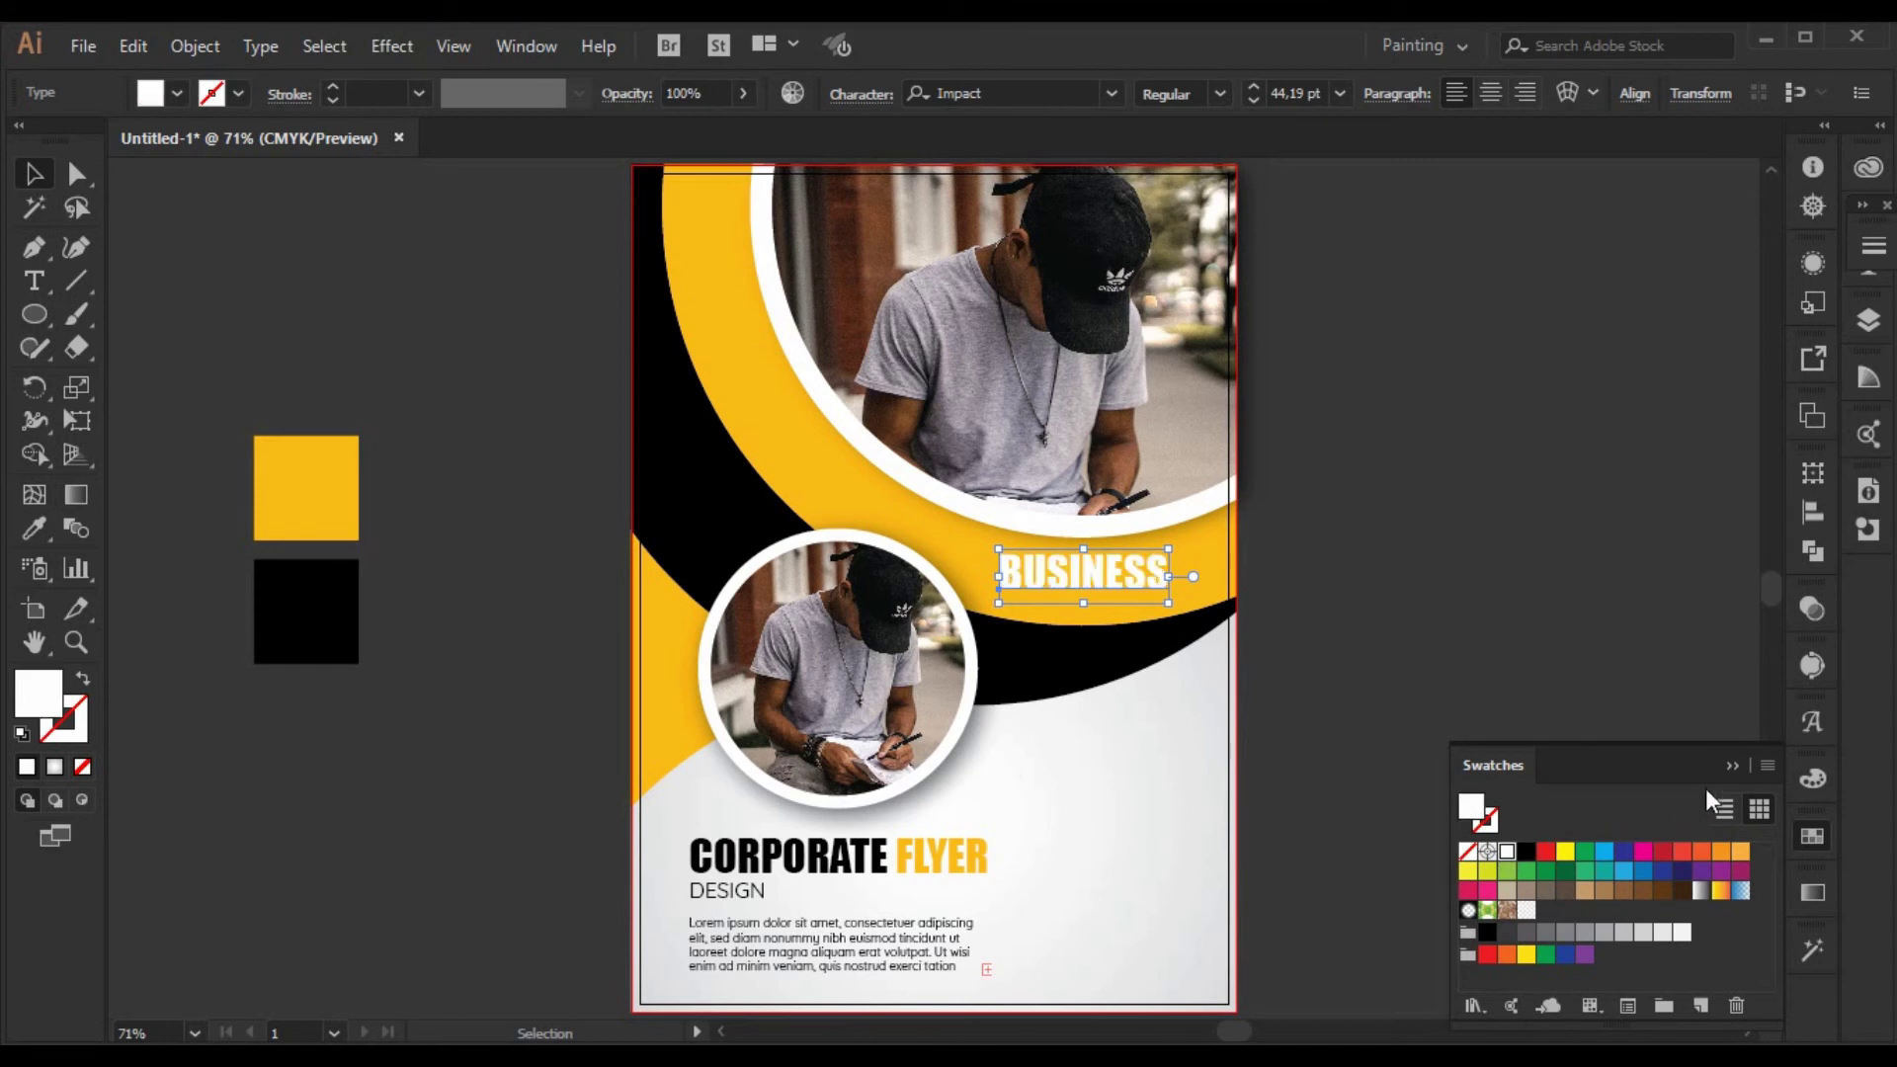
click(1506, 809)
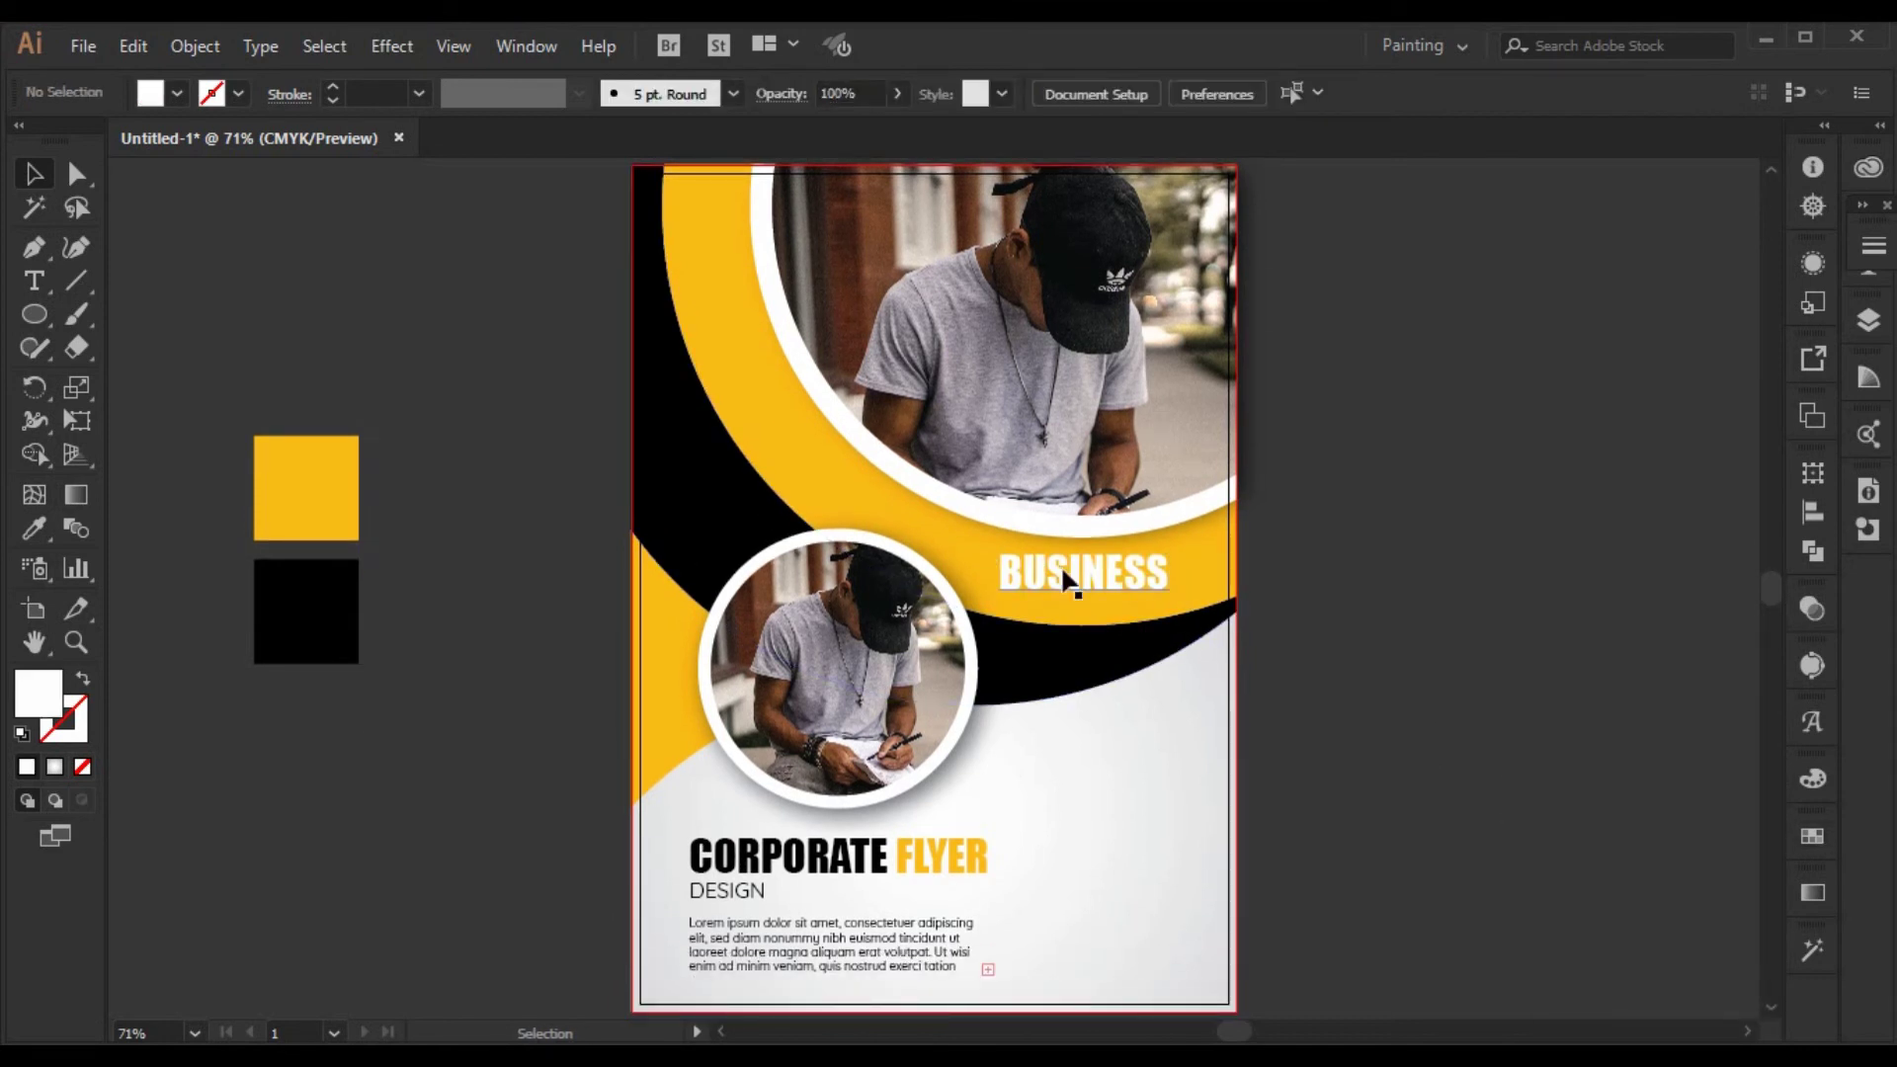
drag(1072, 578, 1084, 574)
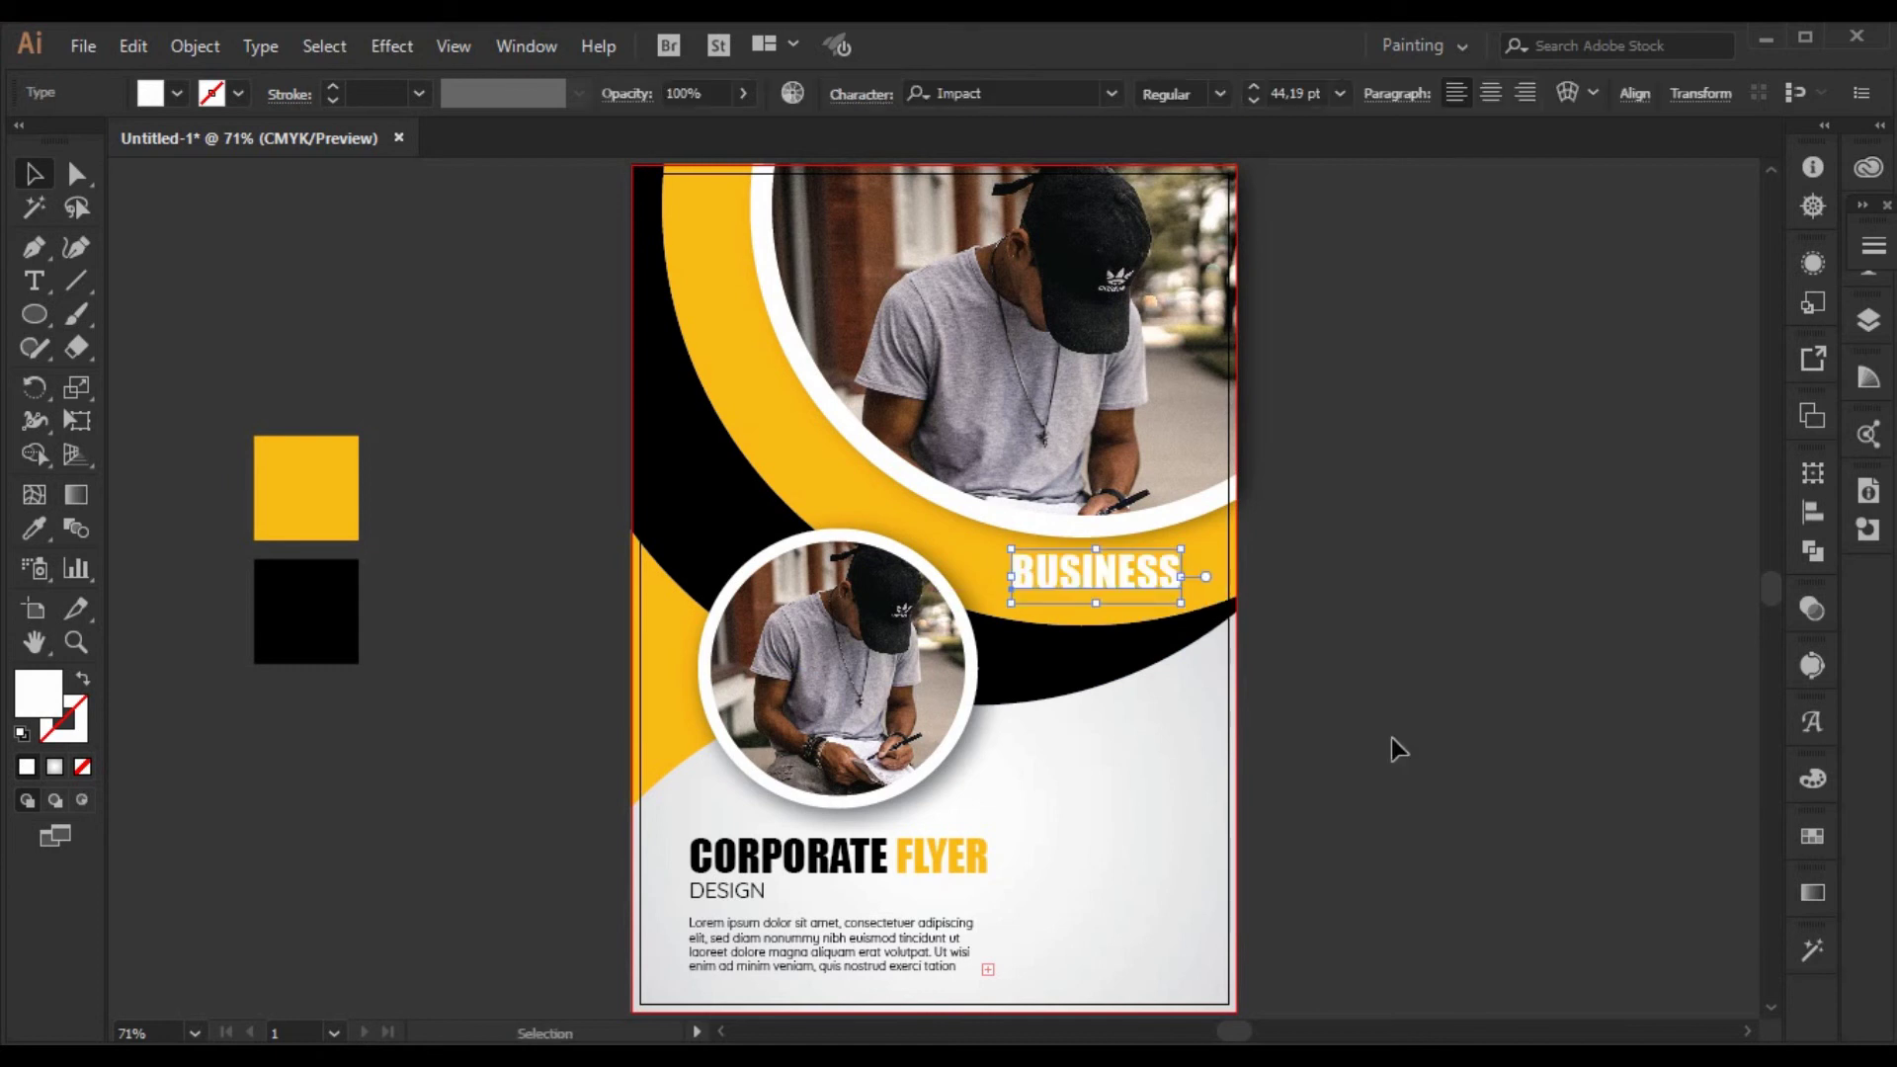
click(1431, 845)
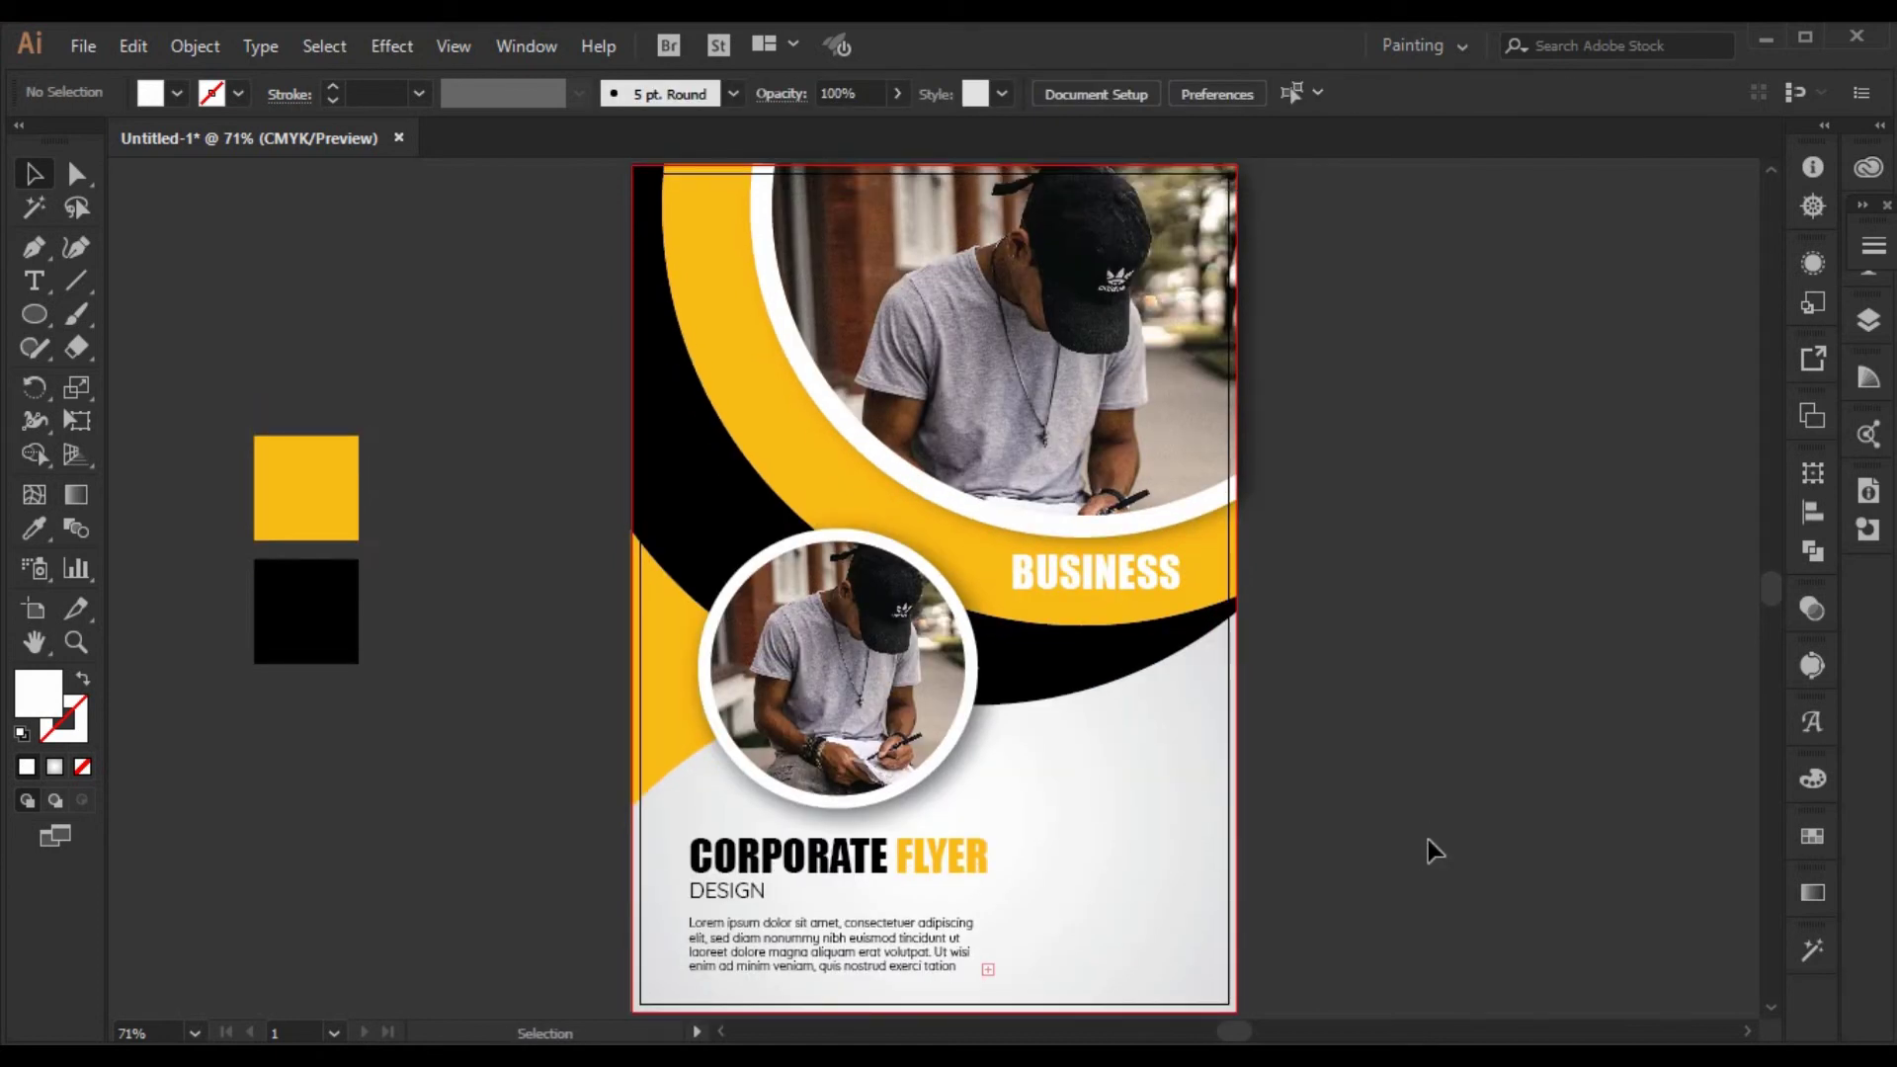
- Duplicate the "BUSINESS" text to the empty area right of the artboard and replace the copy's text with "YOUR LOGO"
click(34, 283)
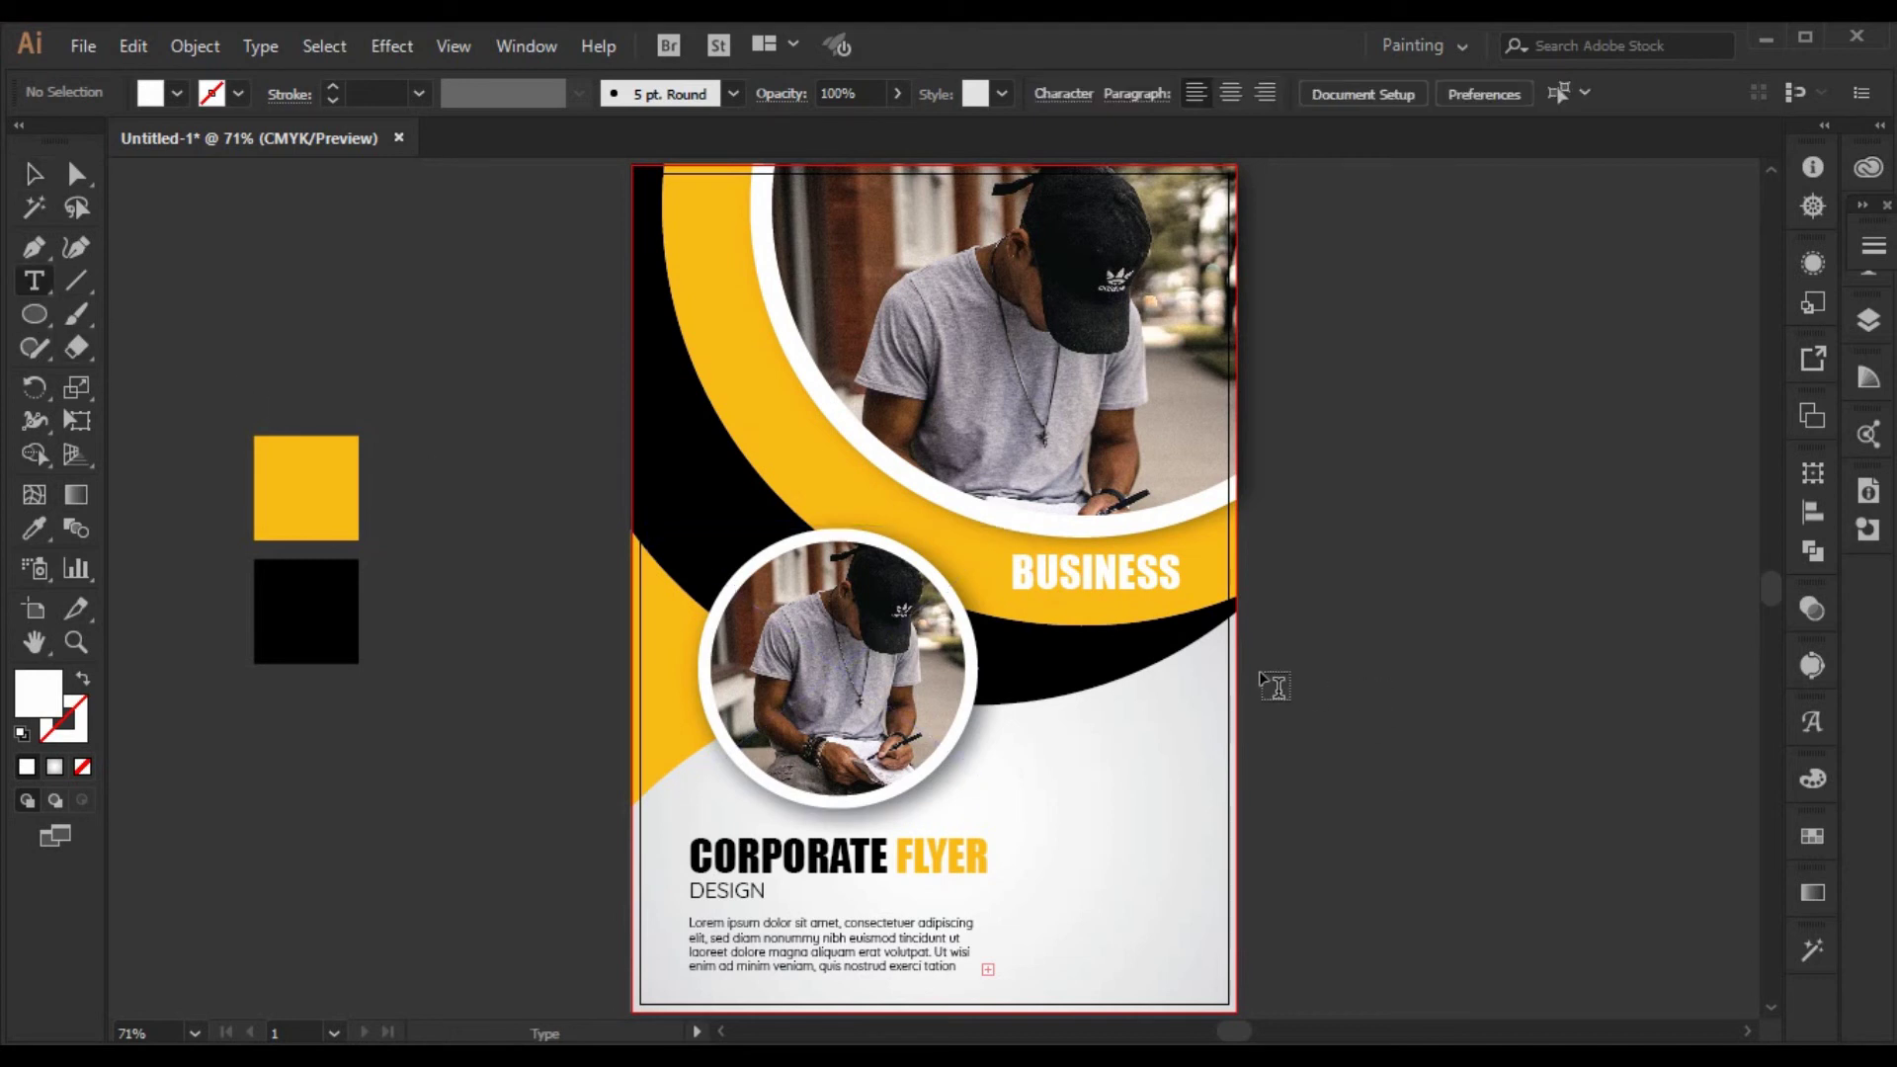
click(32, 178)
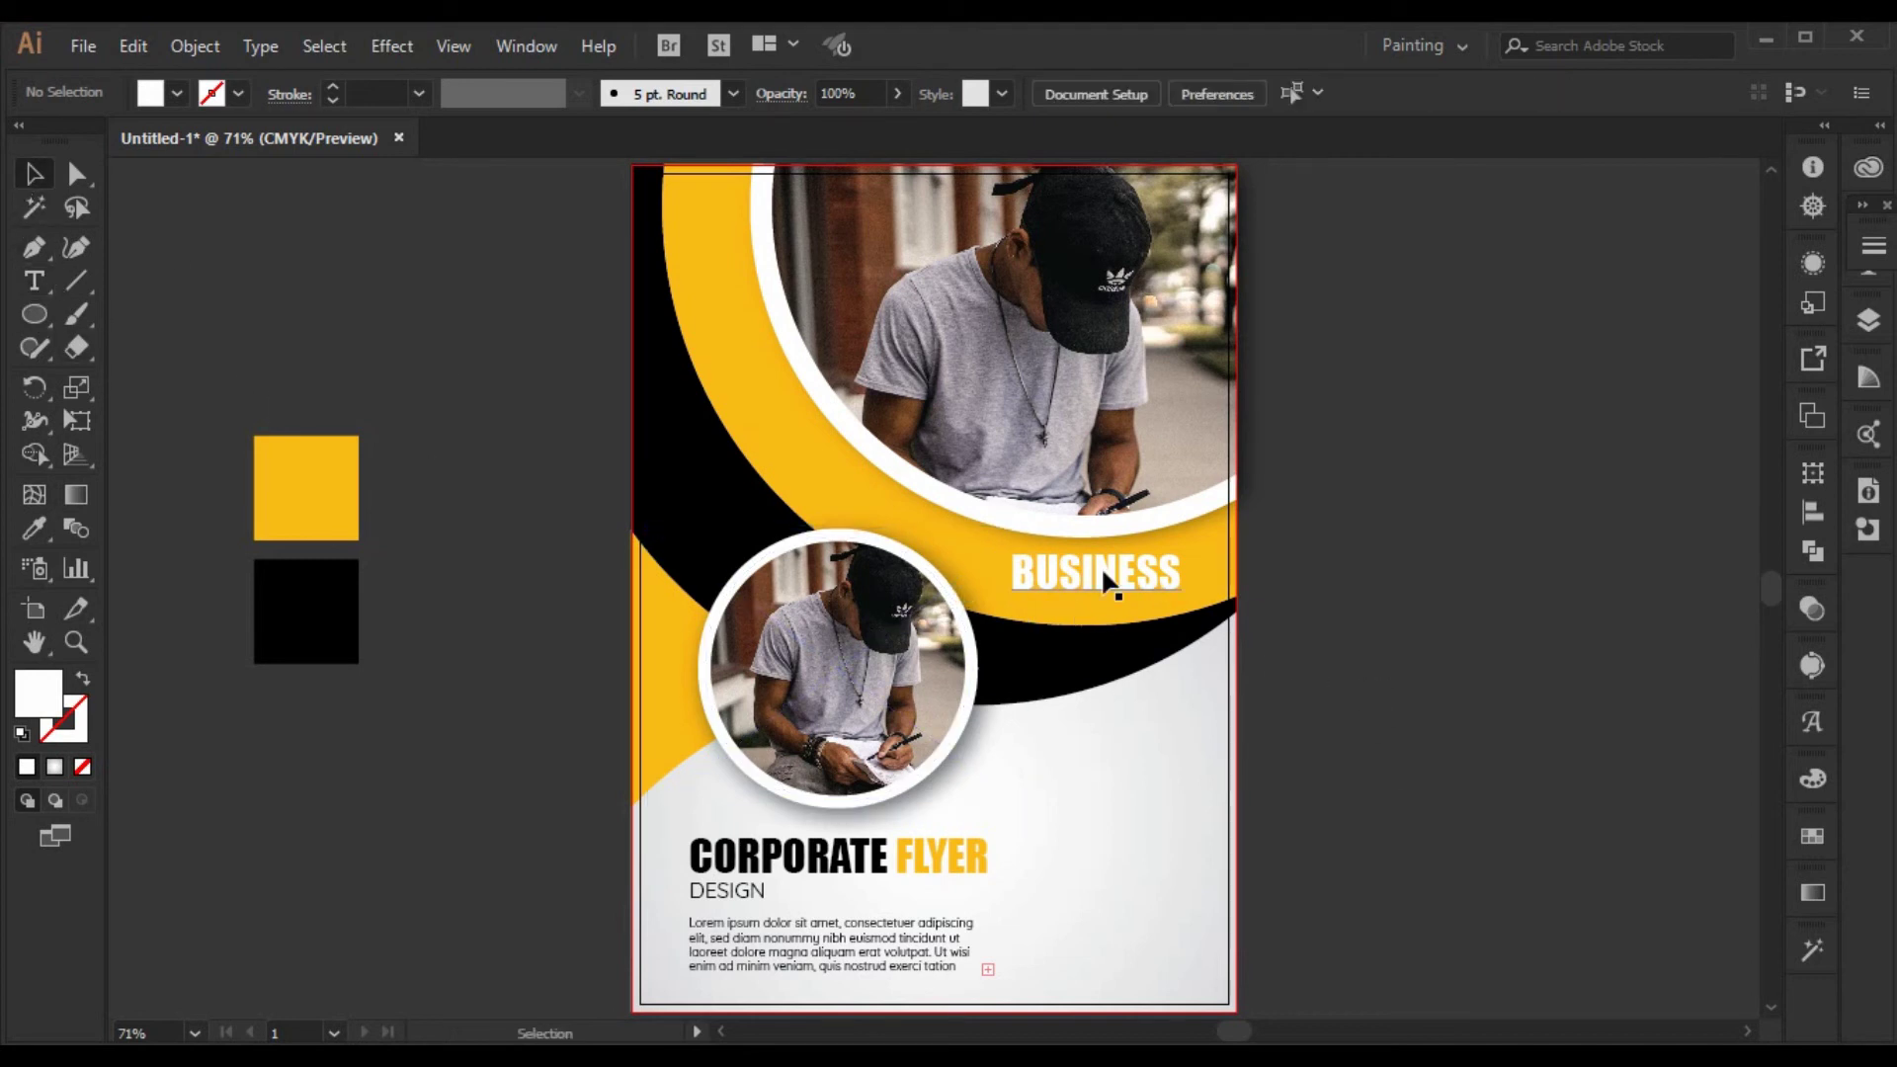
drag(1100, 568, 1334, 641)
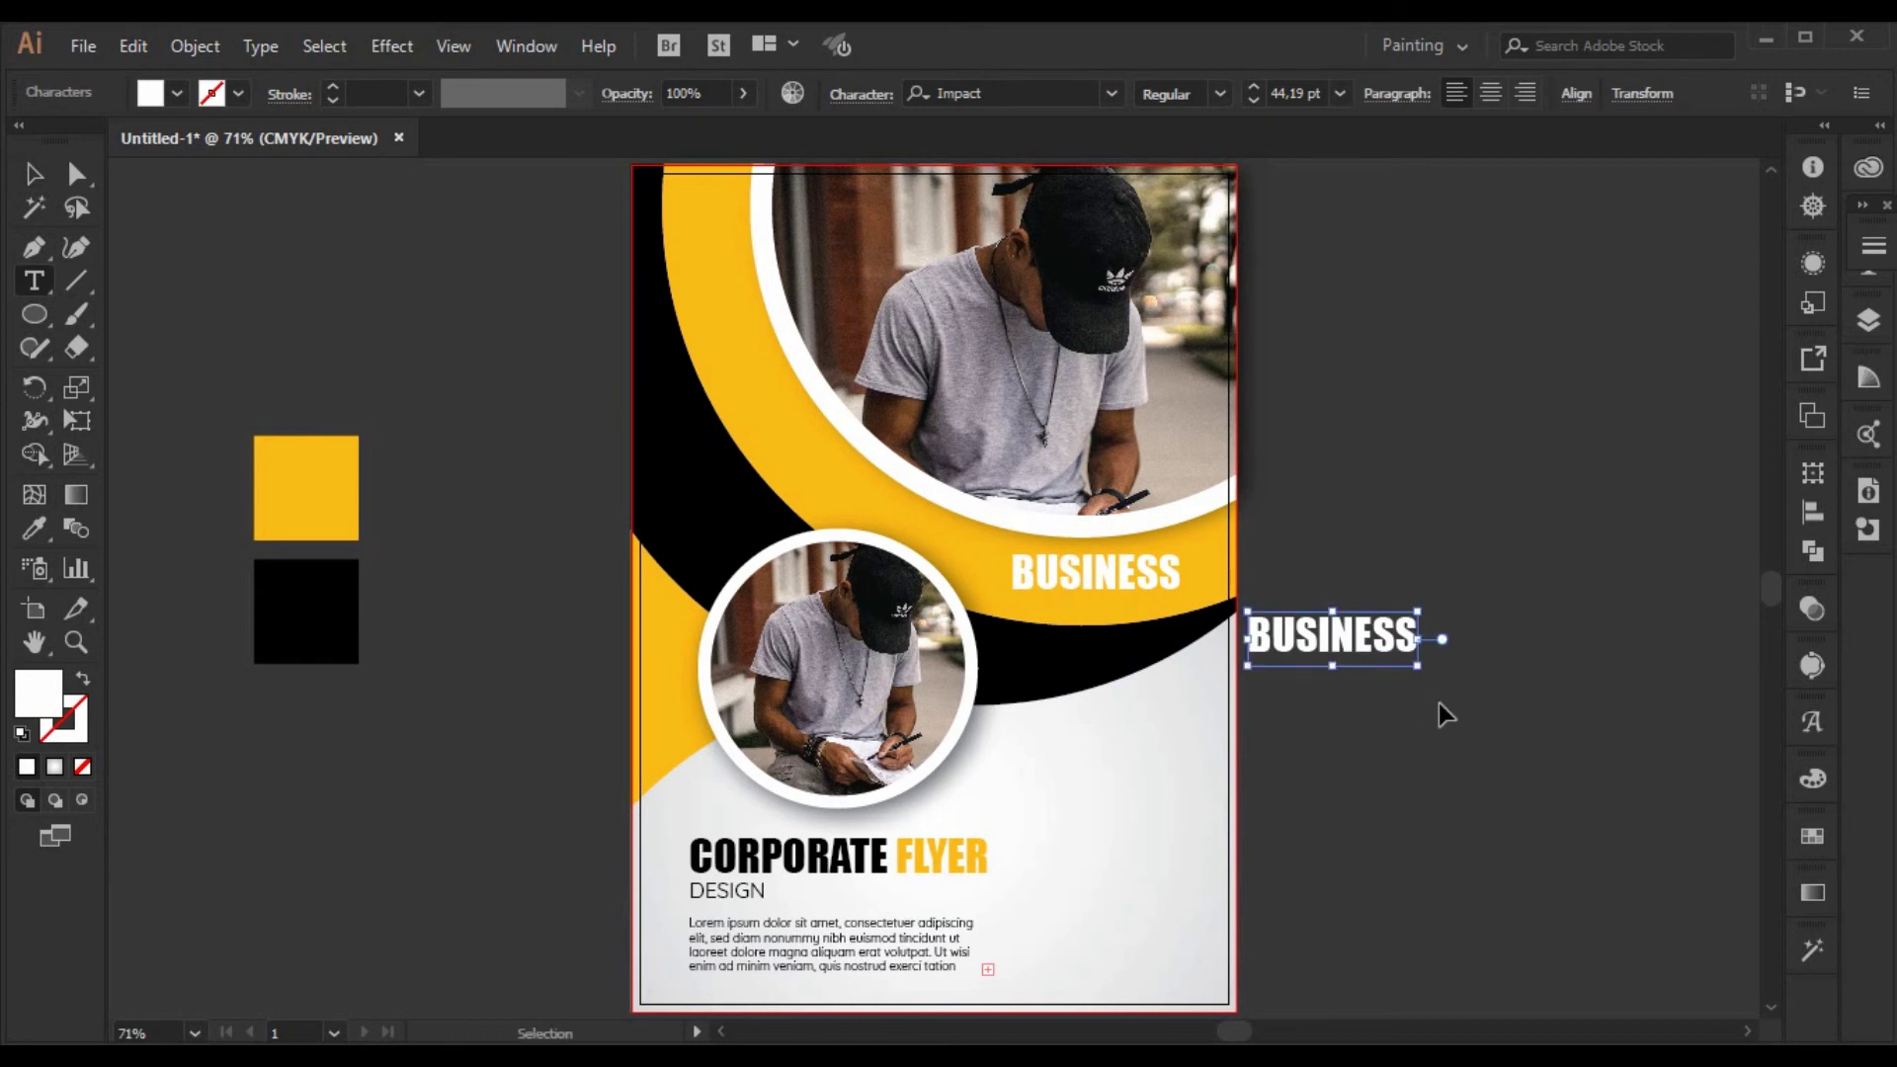
key(Return)
key(ctrl+a)
text(YOU)
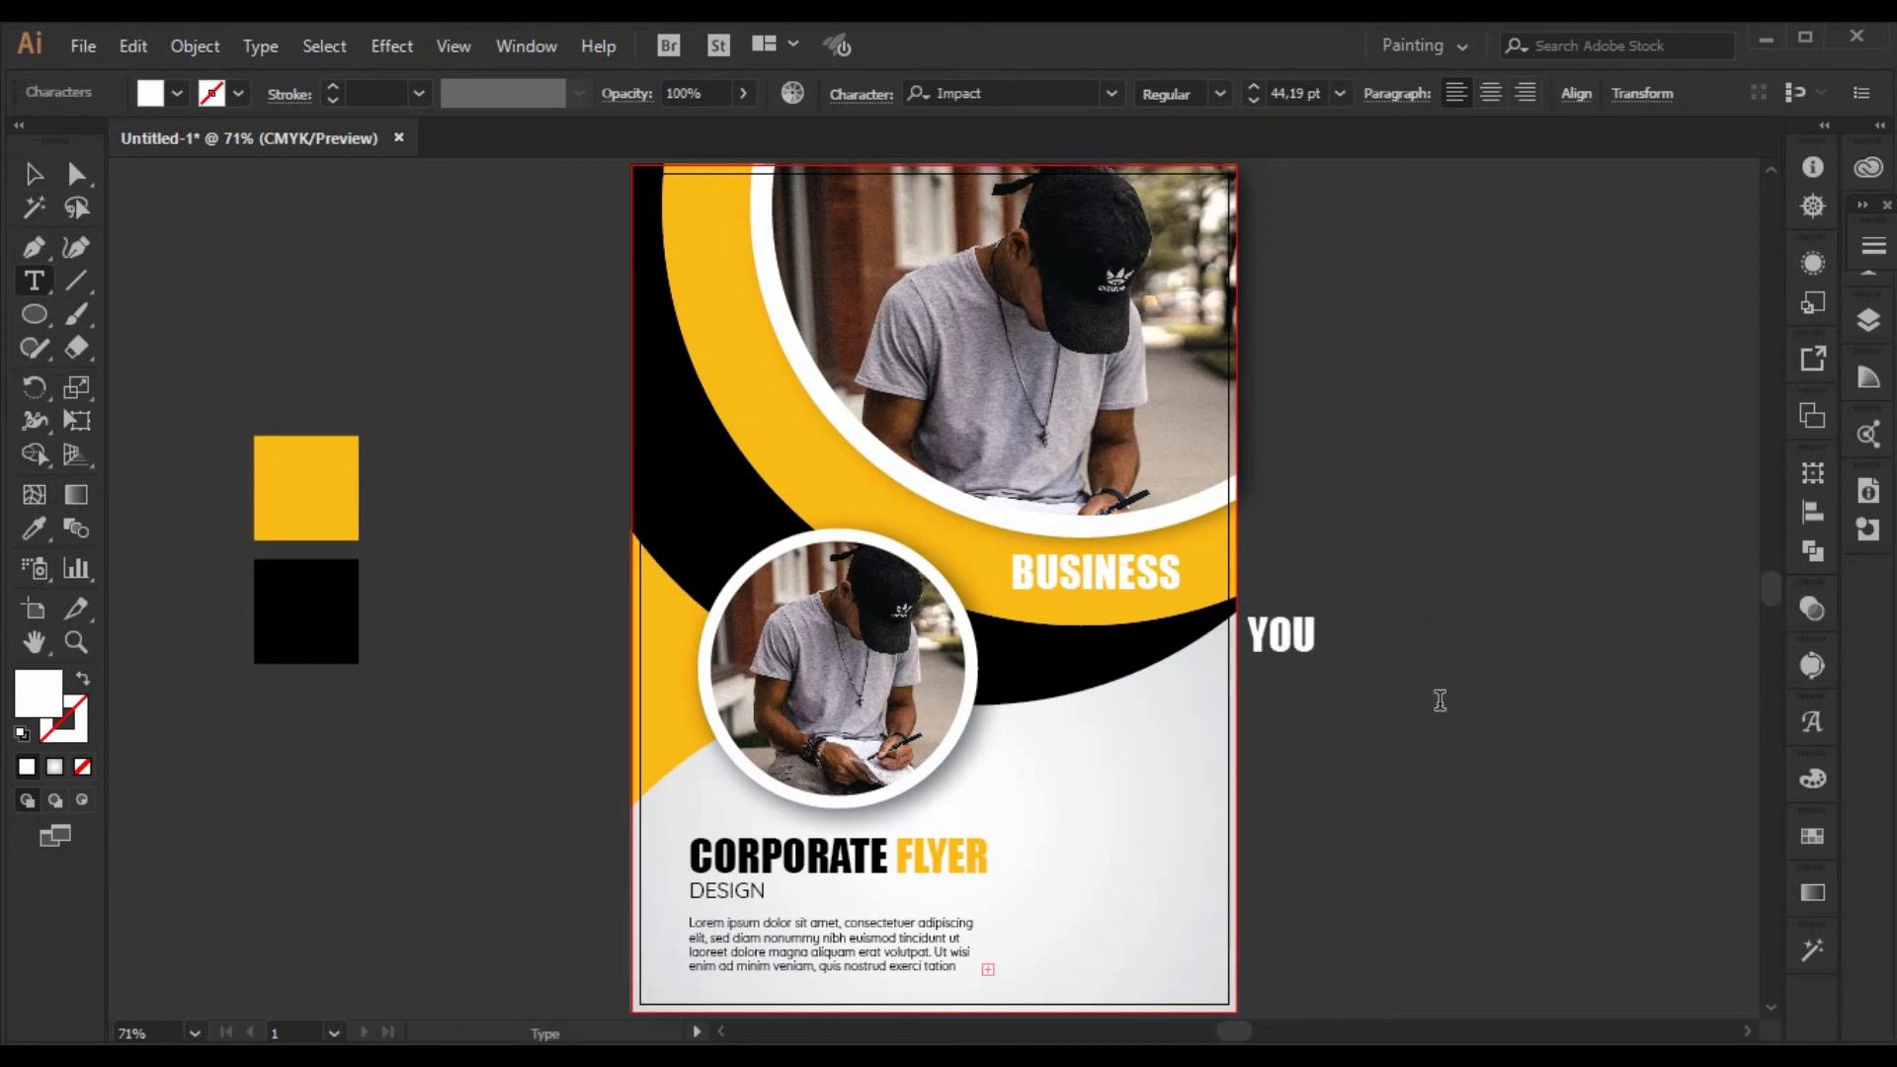
text(R LOGO)
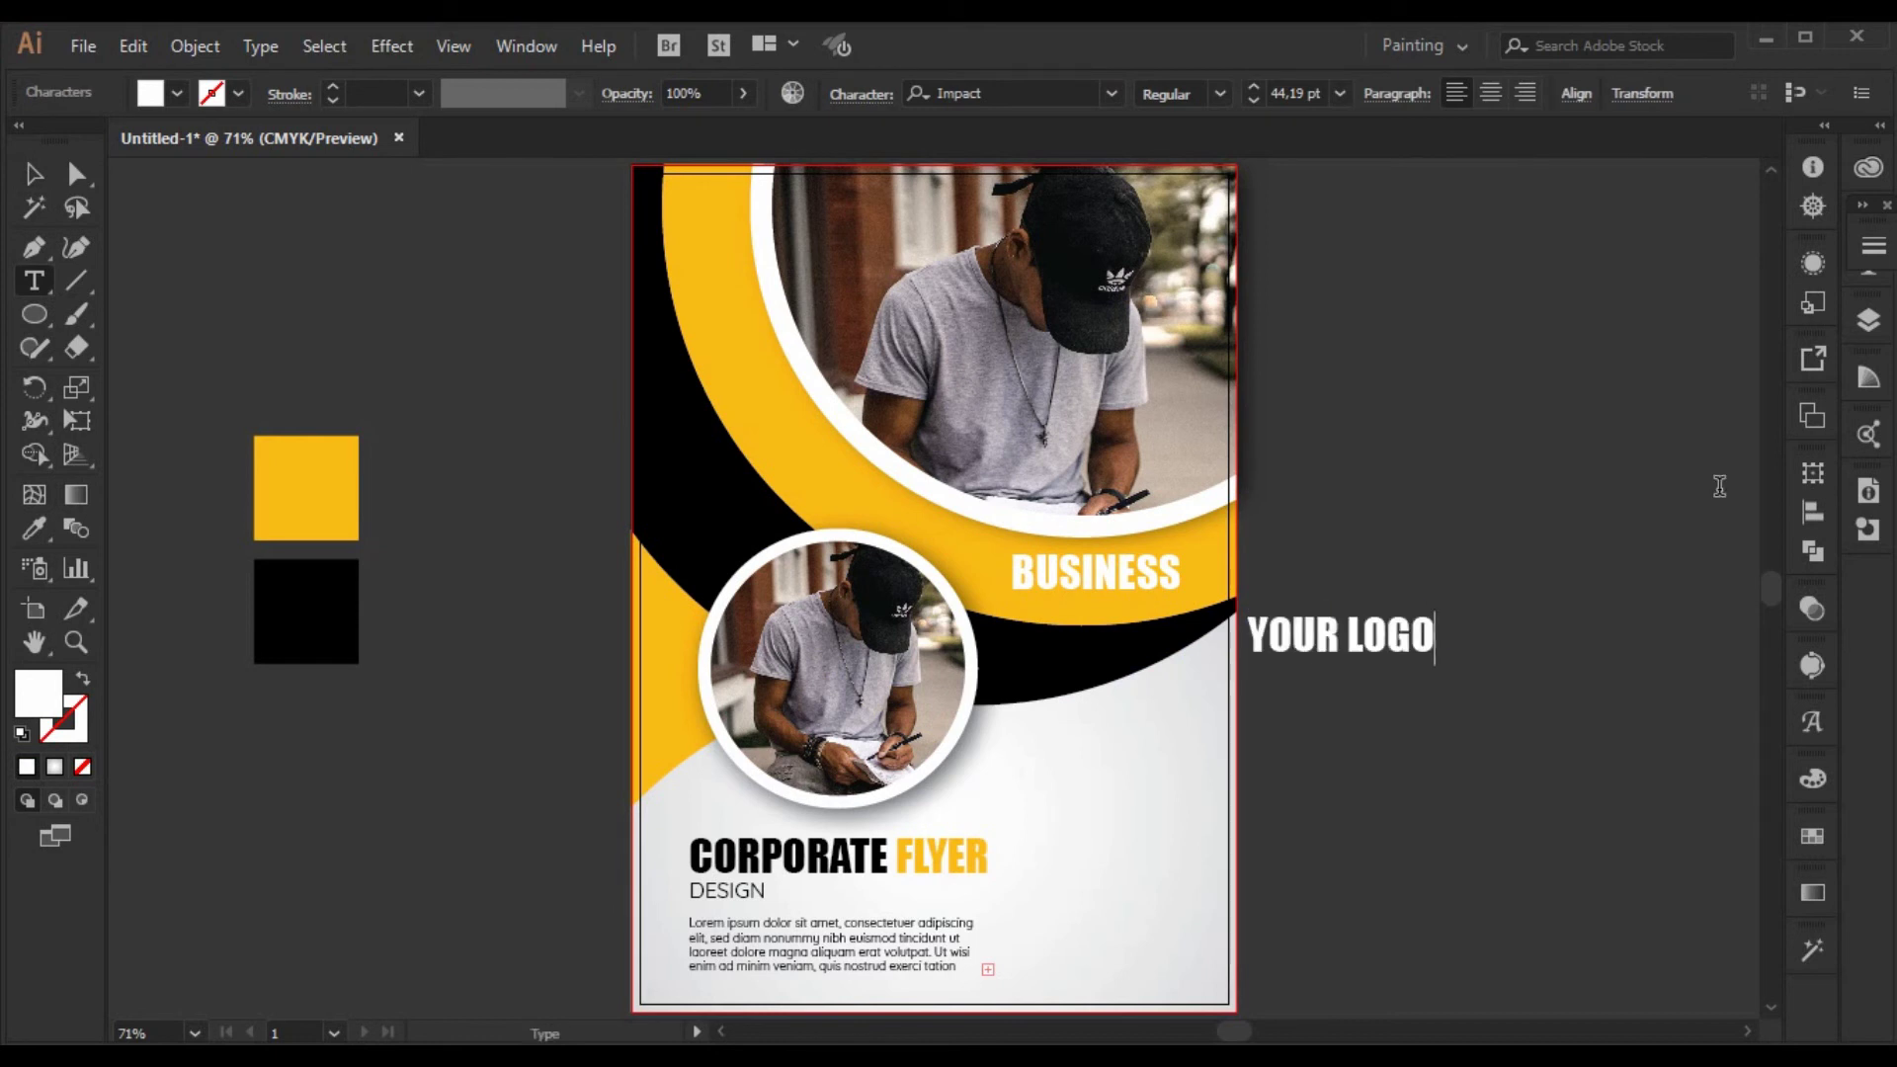
click(36, 180)
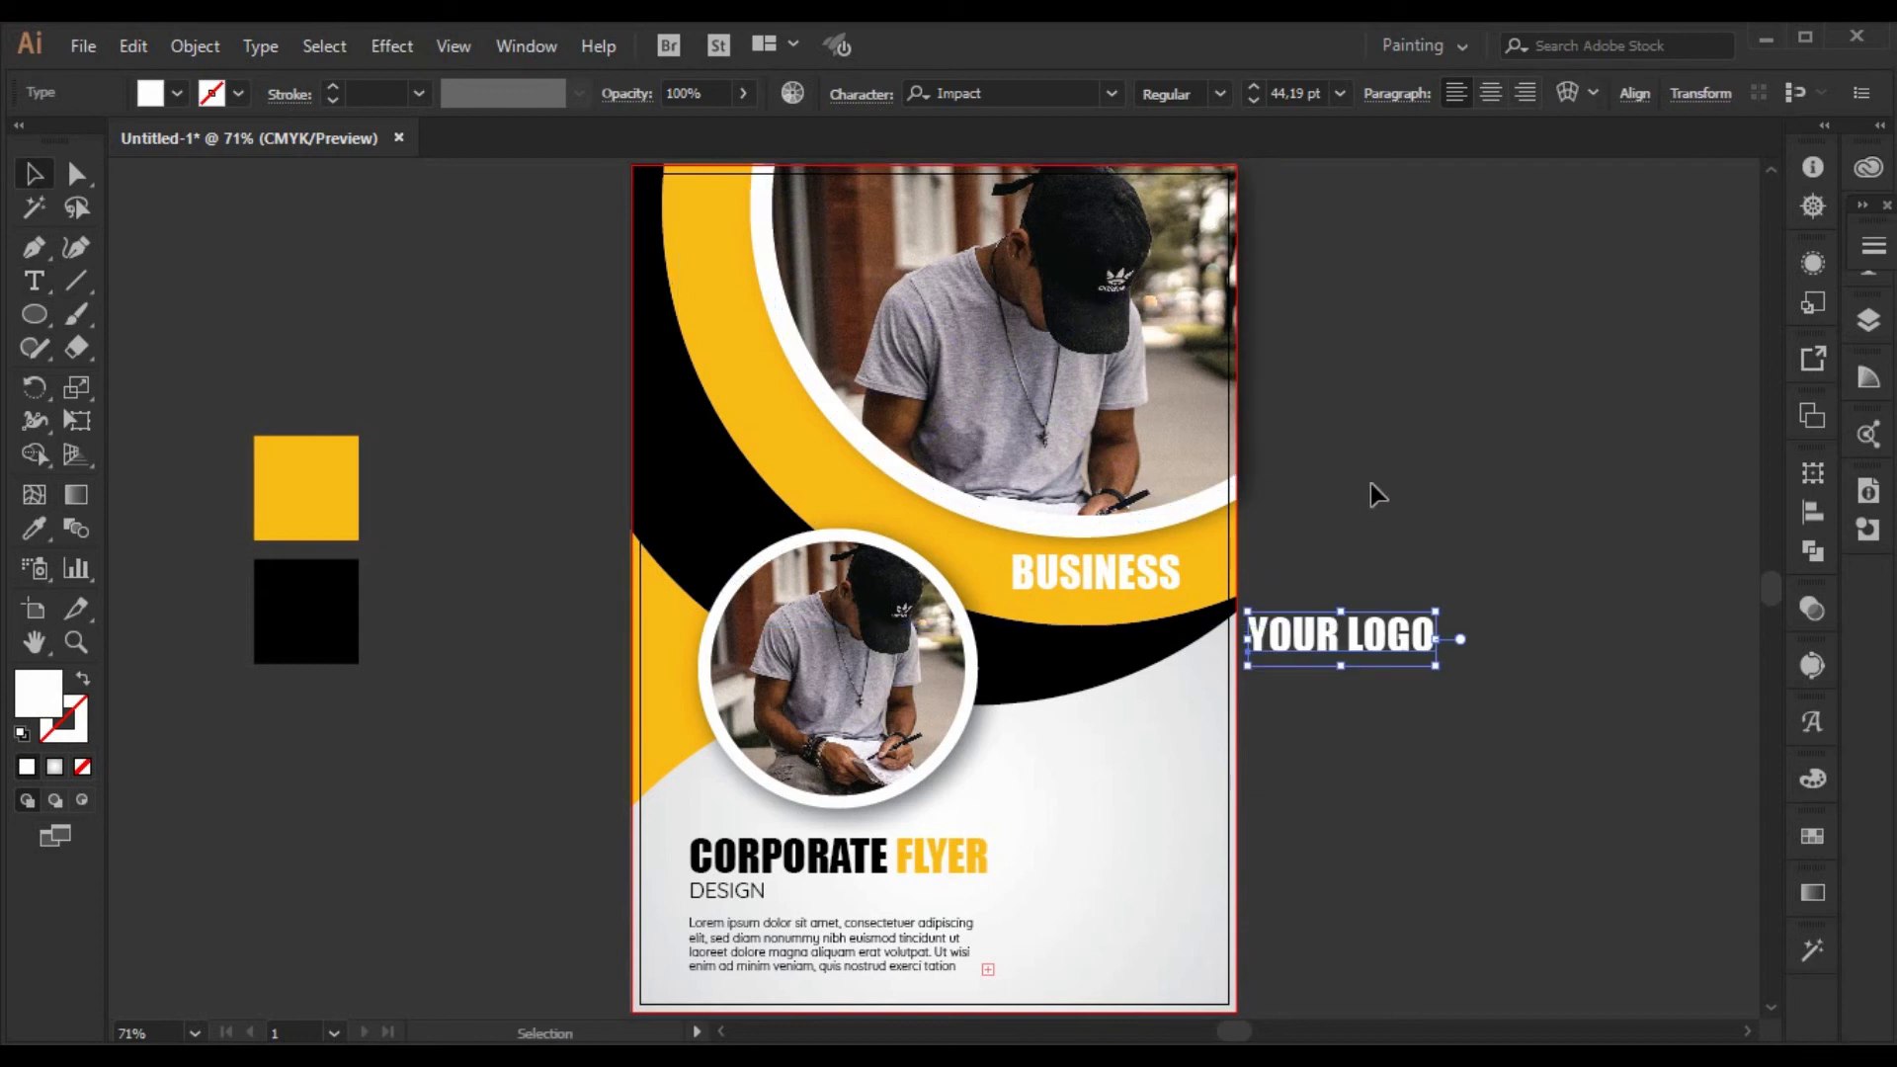
drag(1373, 652, 1453, 822)
click(1482, 690)
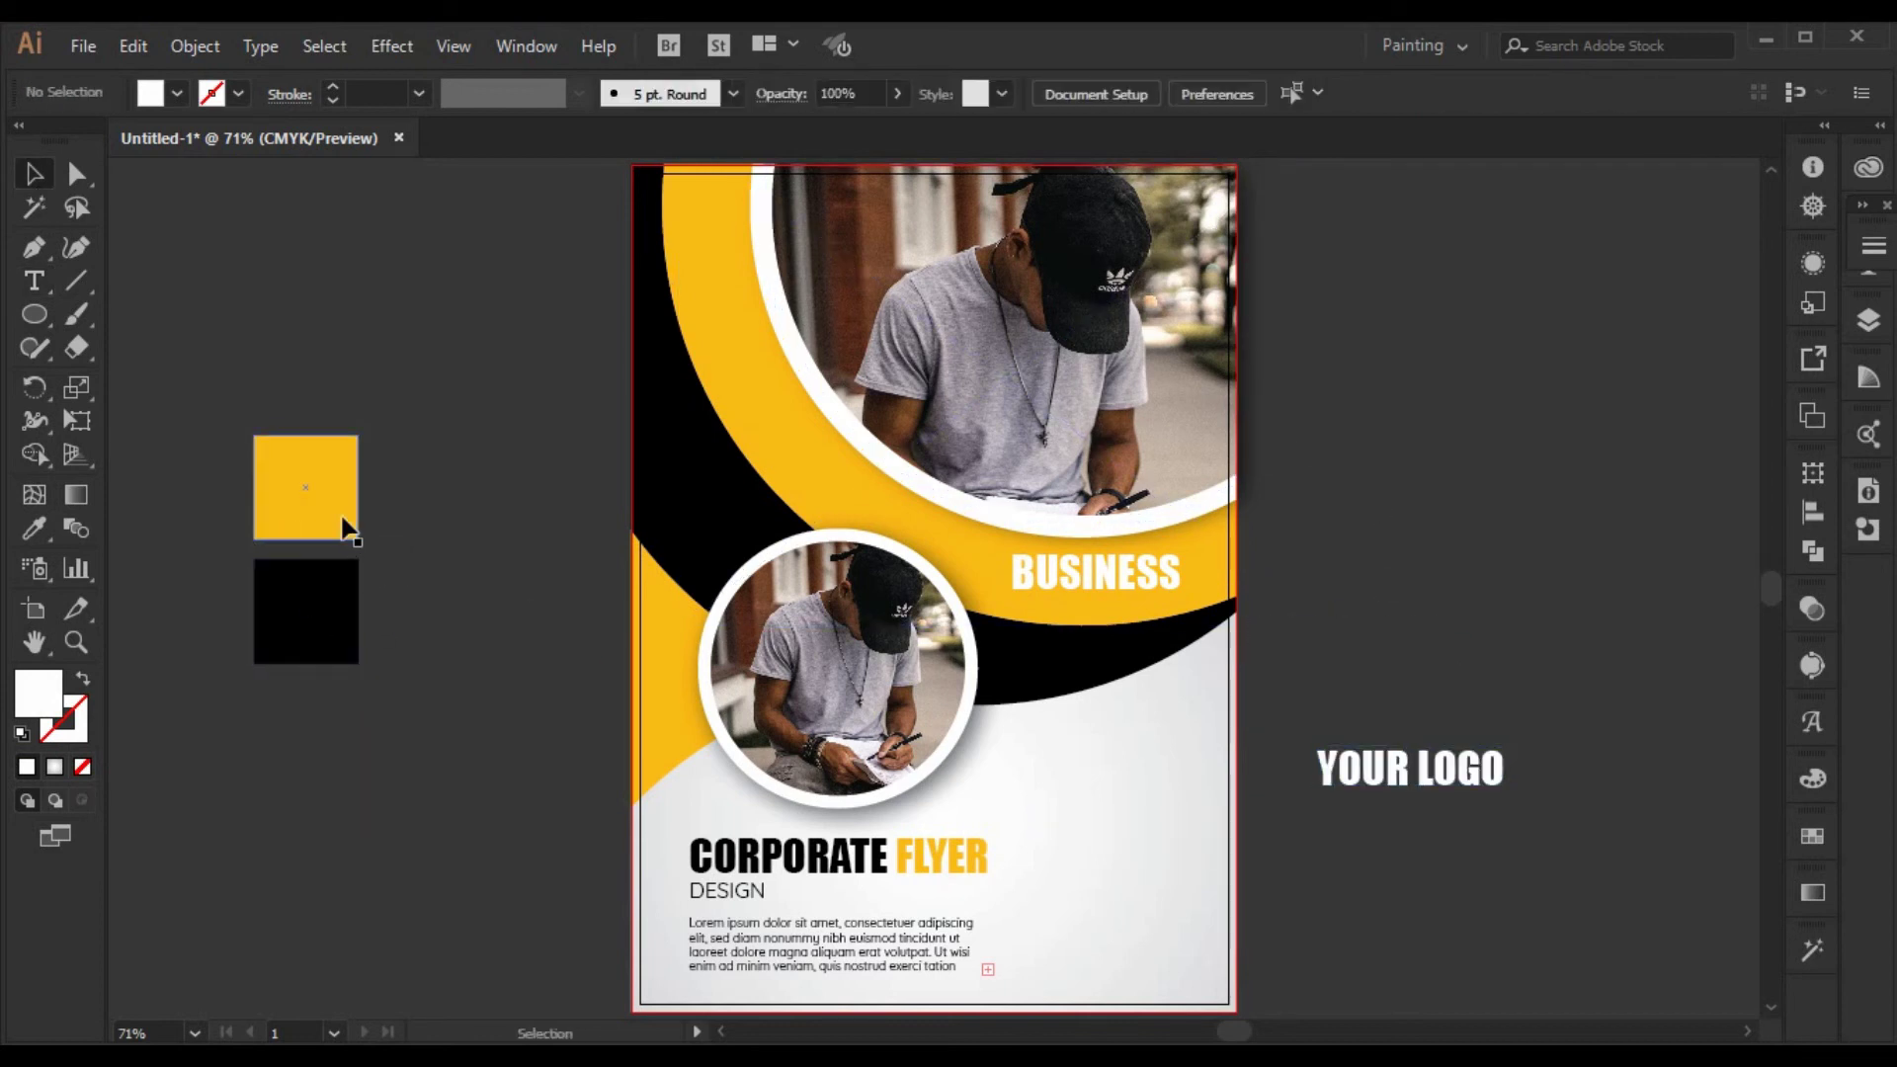
- Shift the yellow square diagonally behind the black one and give the black square a 15 pt white stroke
drag(344, 519, 376, 672)
click(460, 538)
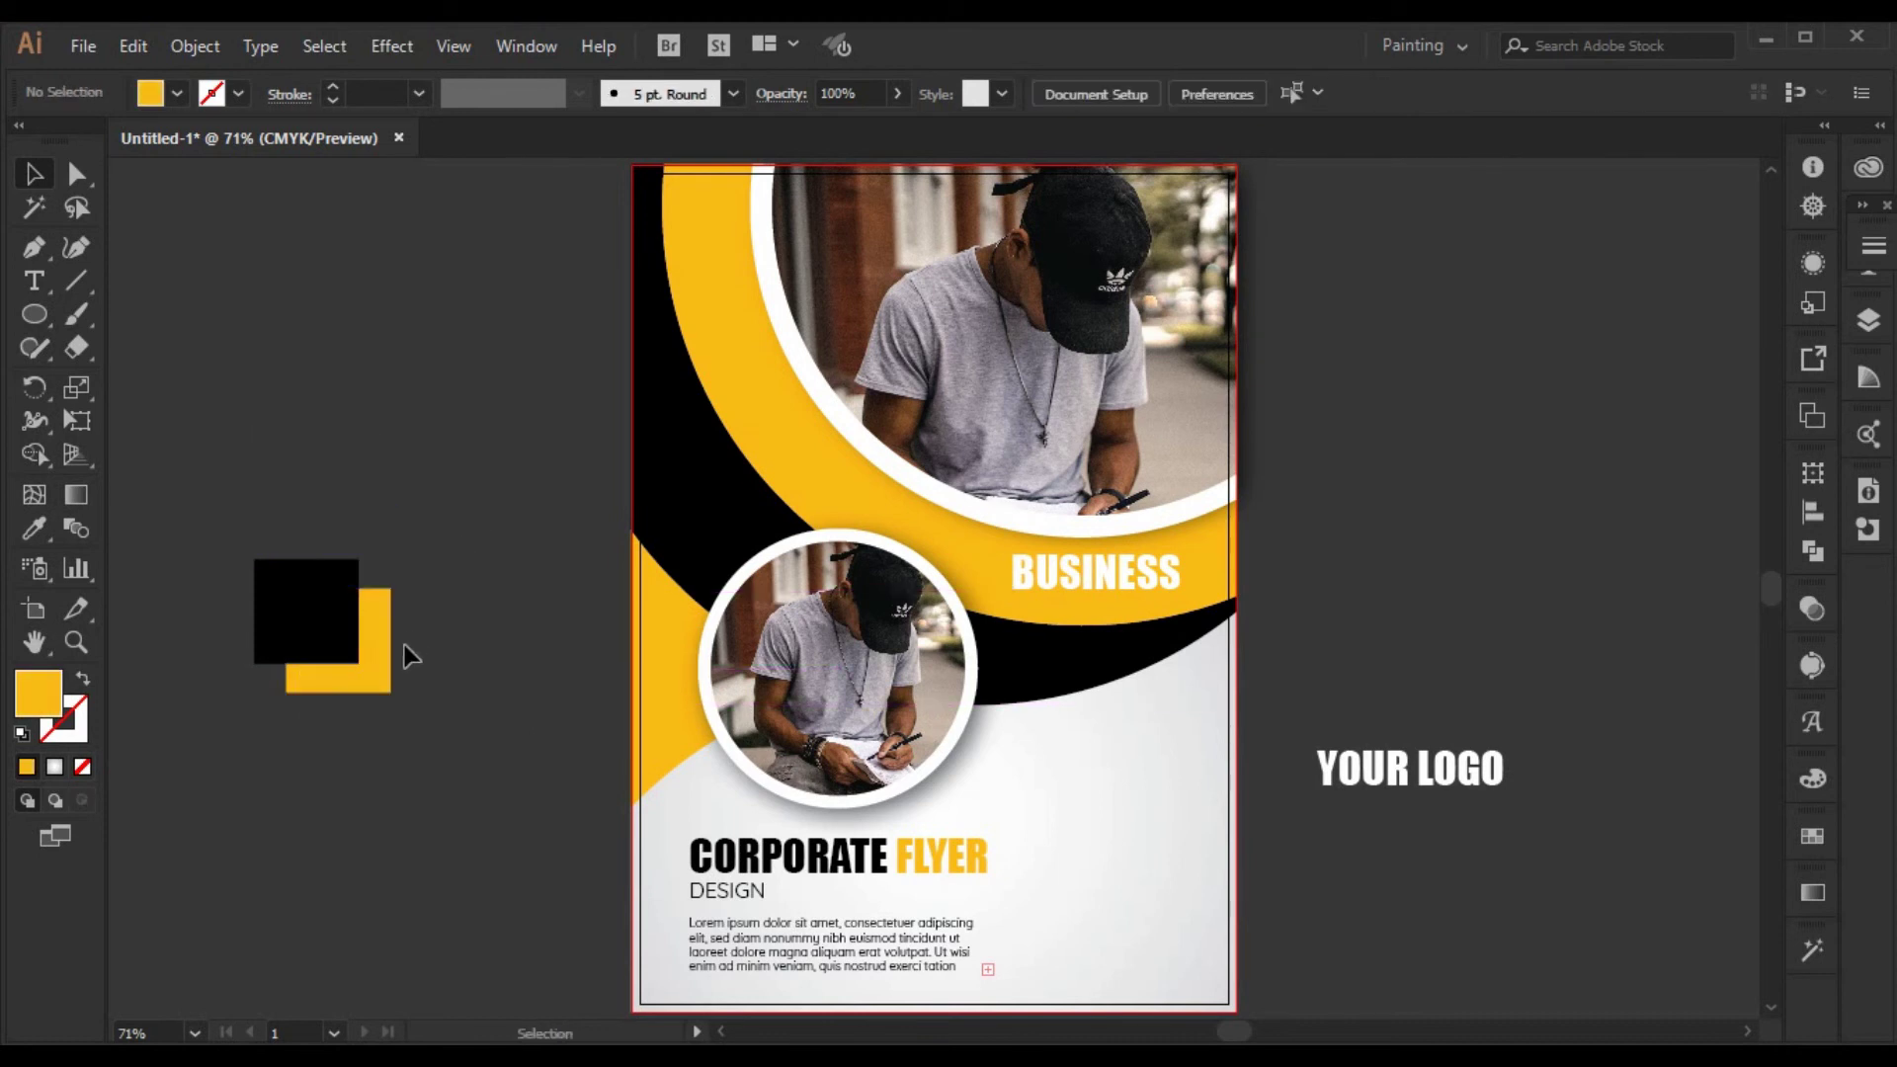
click(321, 632)
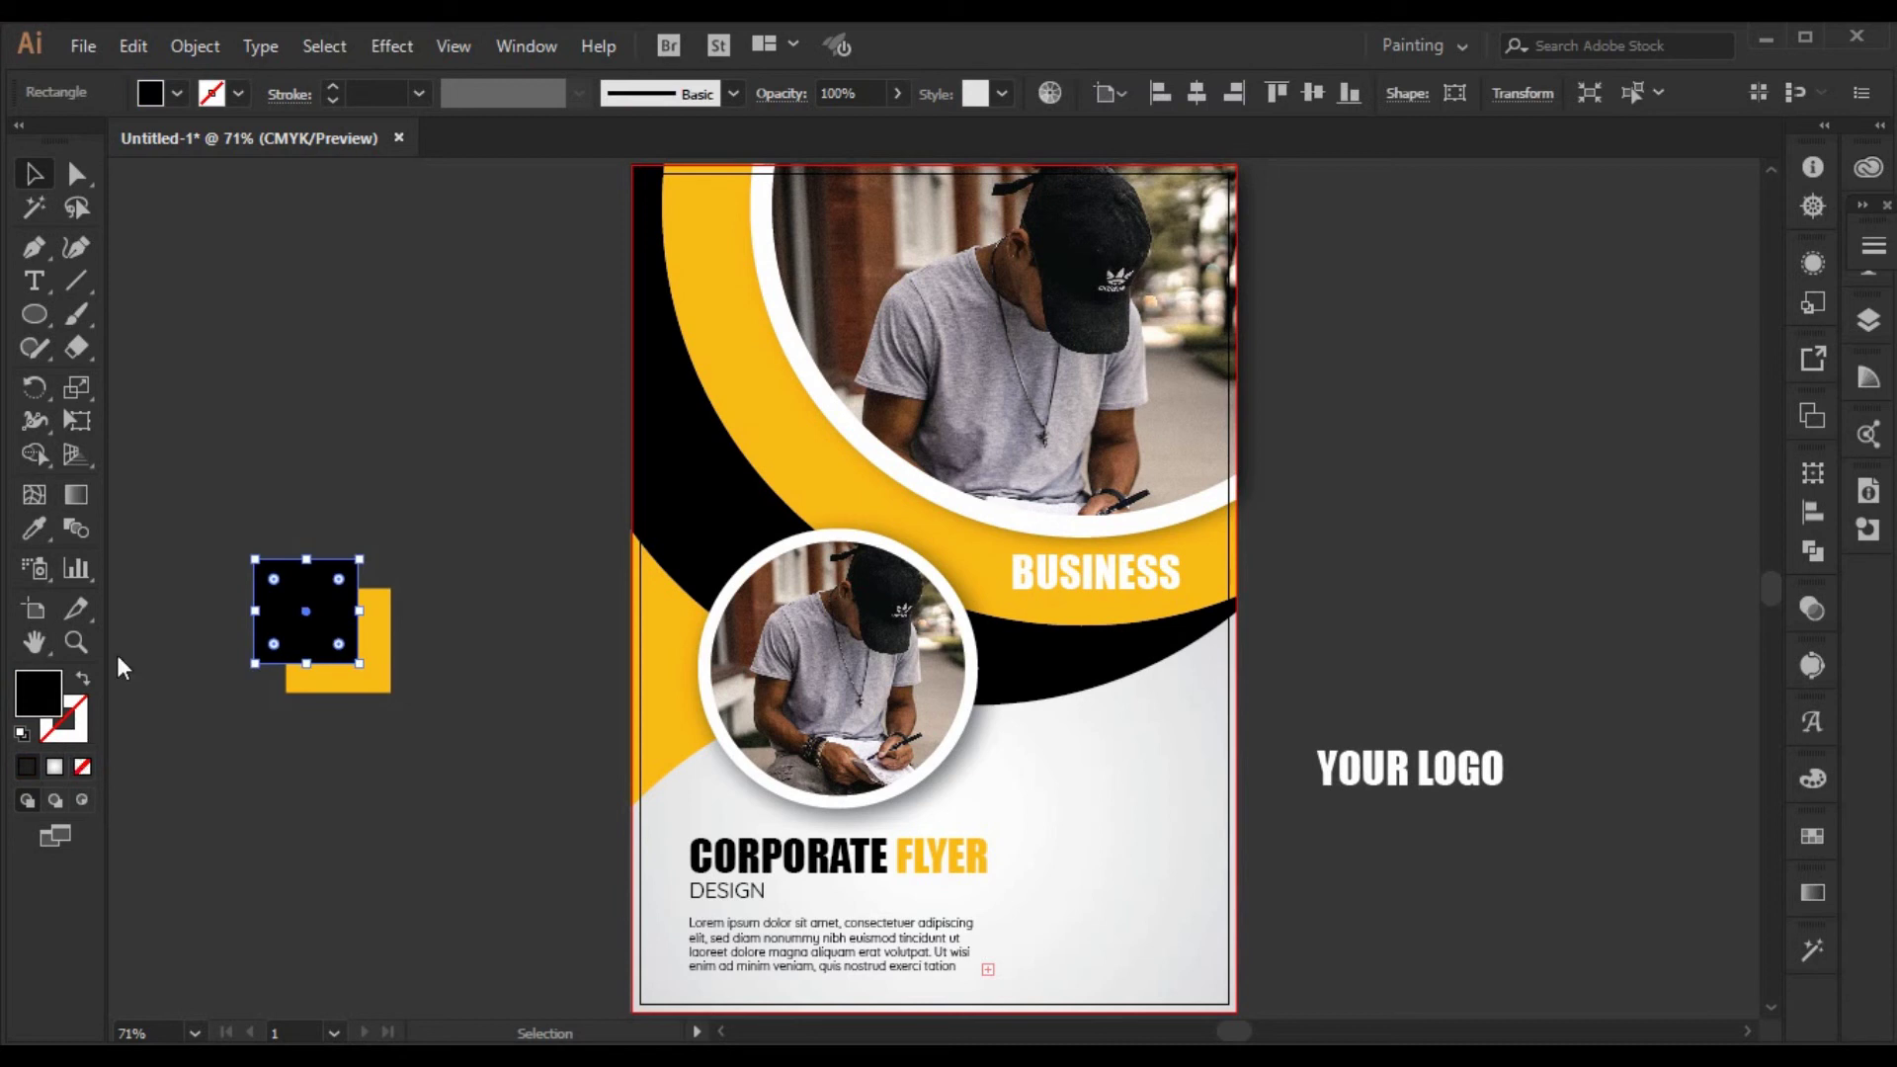
scroll(387, 93, up, 15)
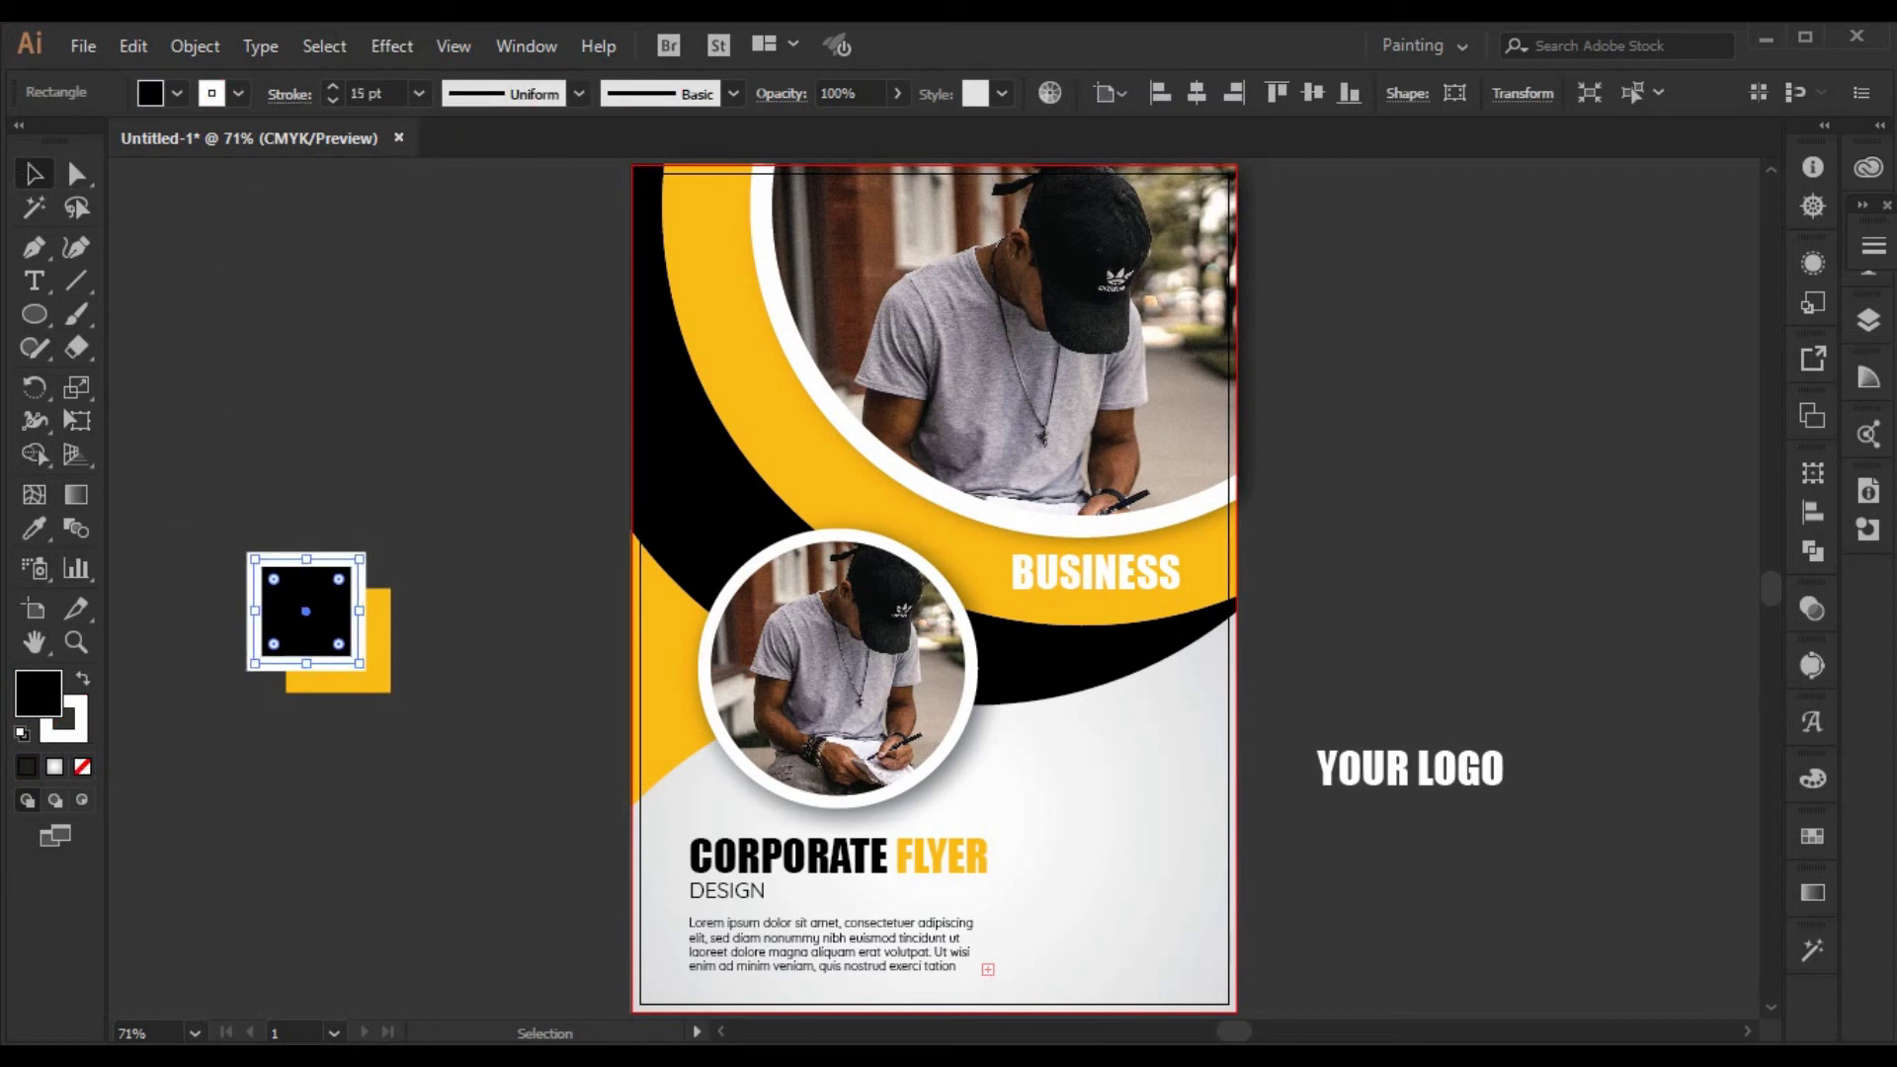
click(413, 675)
- Expand the fill and stroke of the two overlapping black and yellow squares into shapes
drag(346, 479, 395, 681)
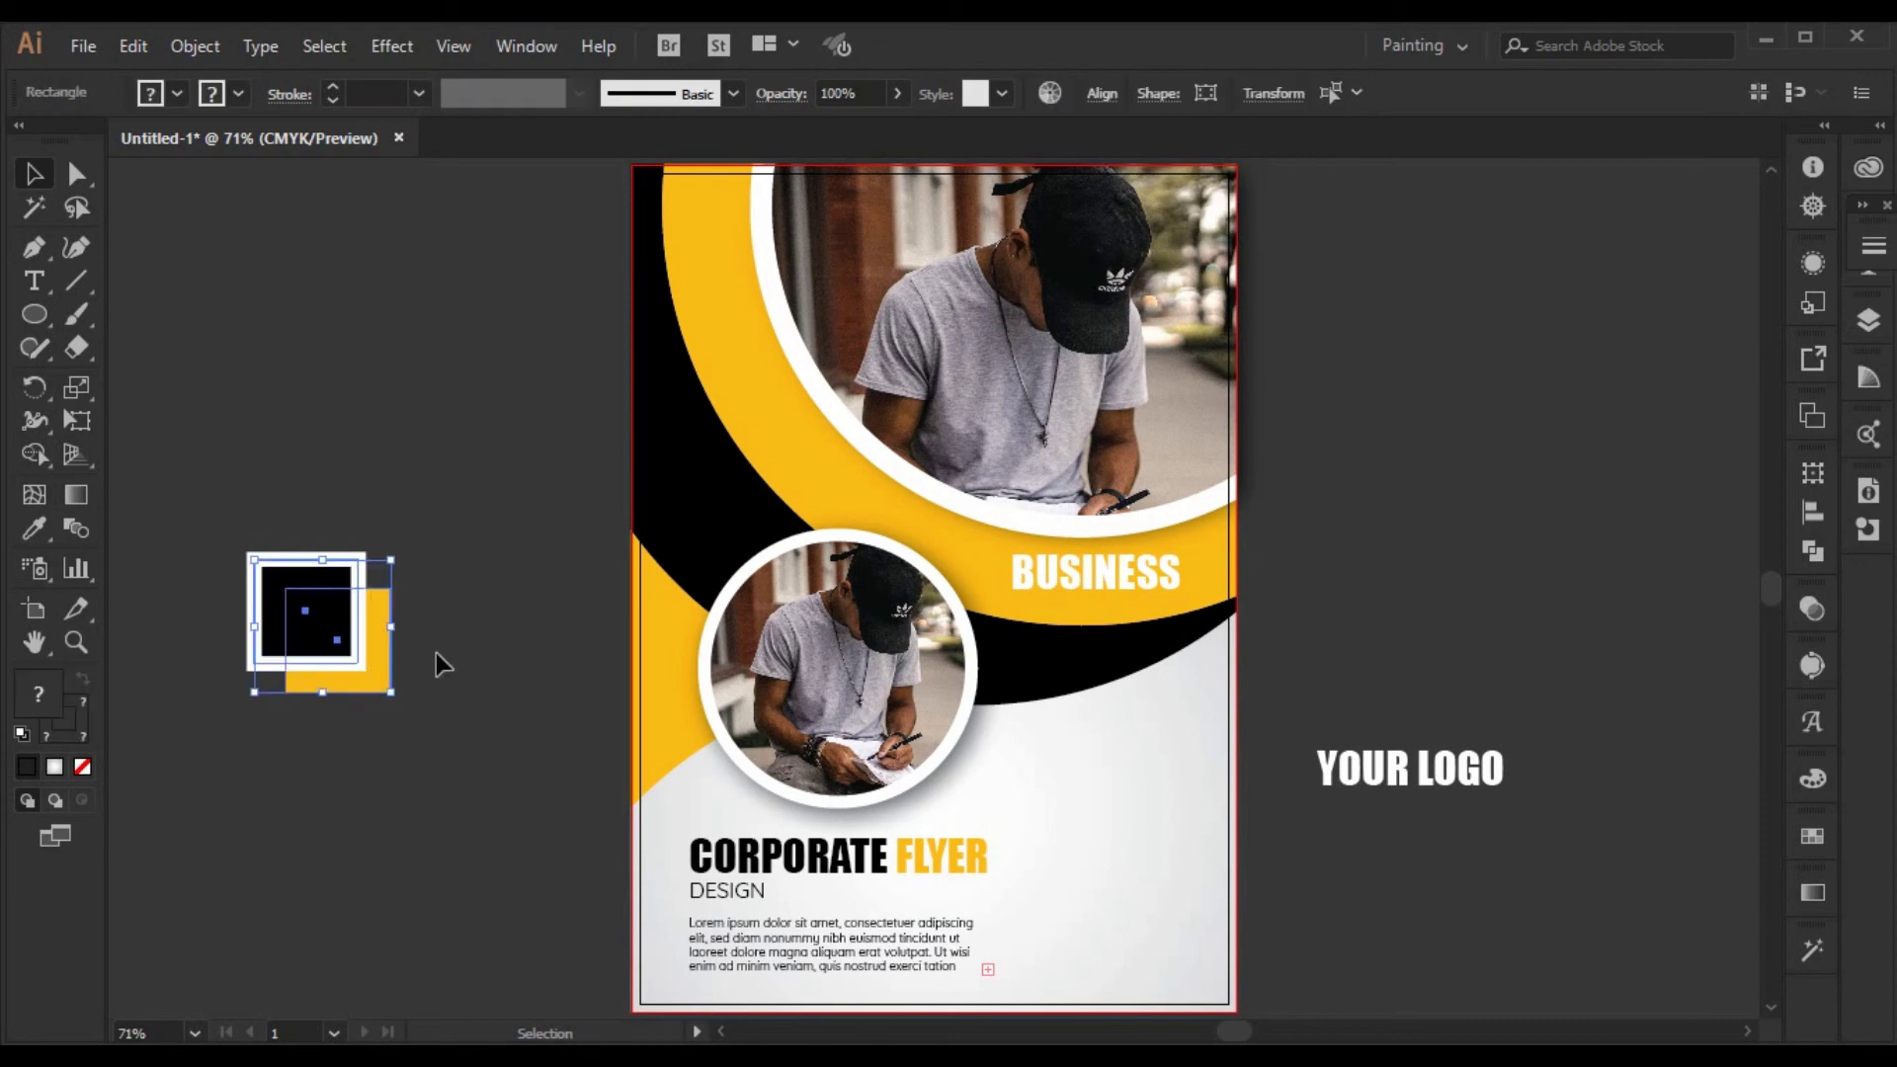
click(391, 47)
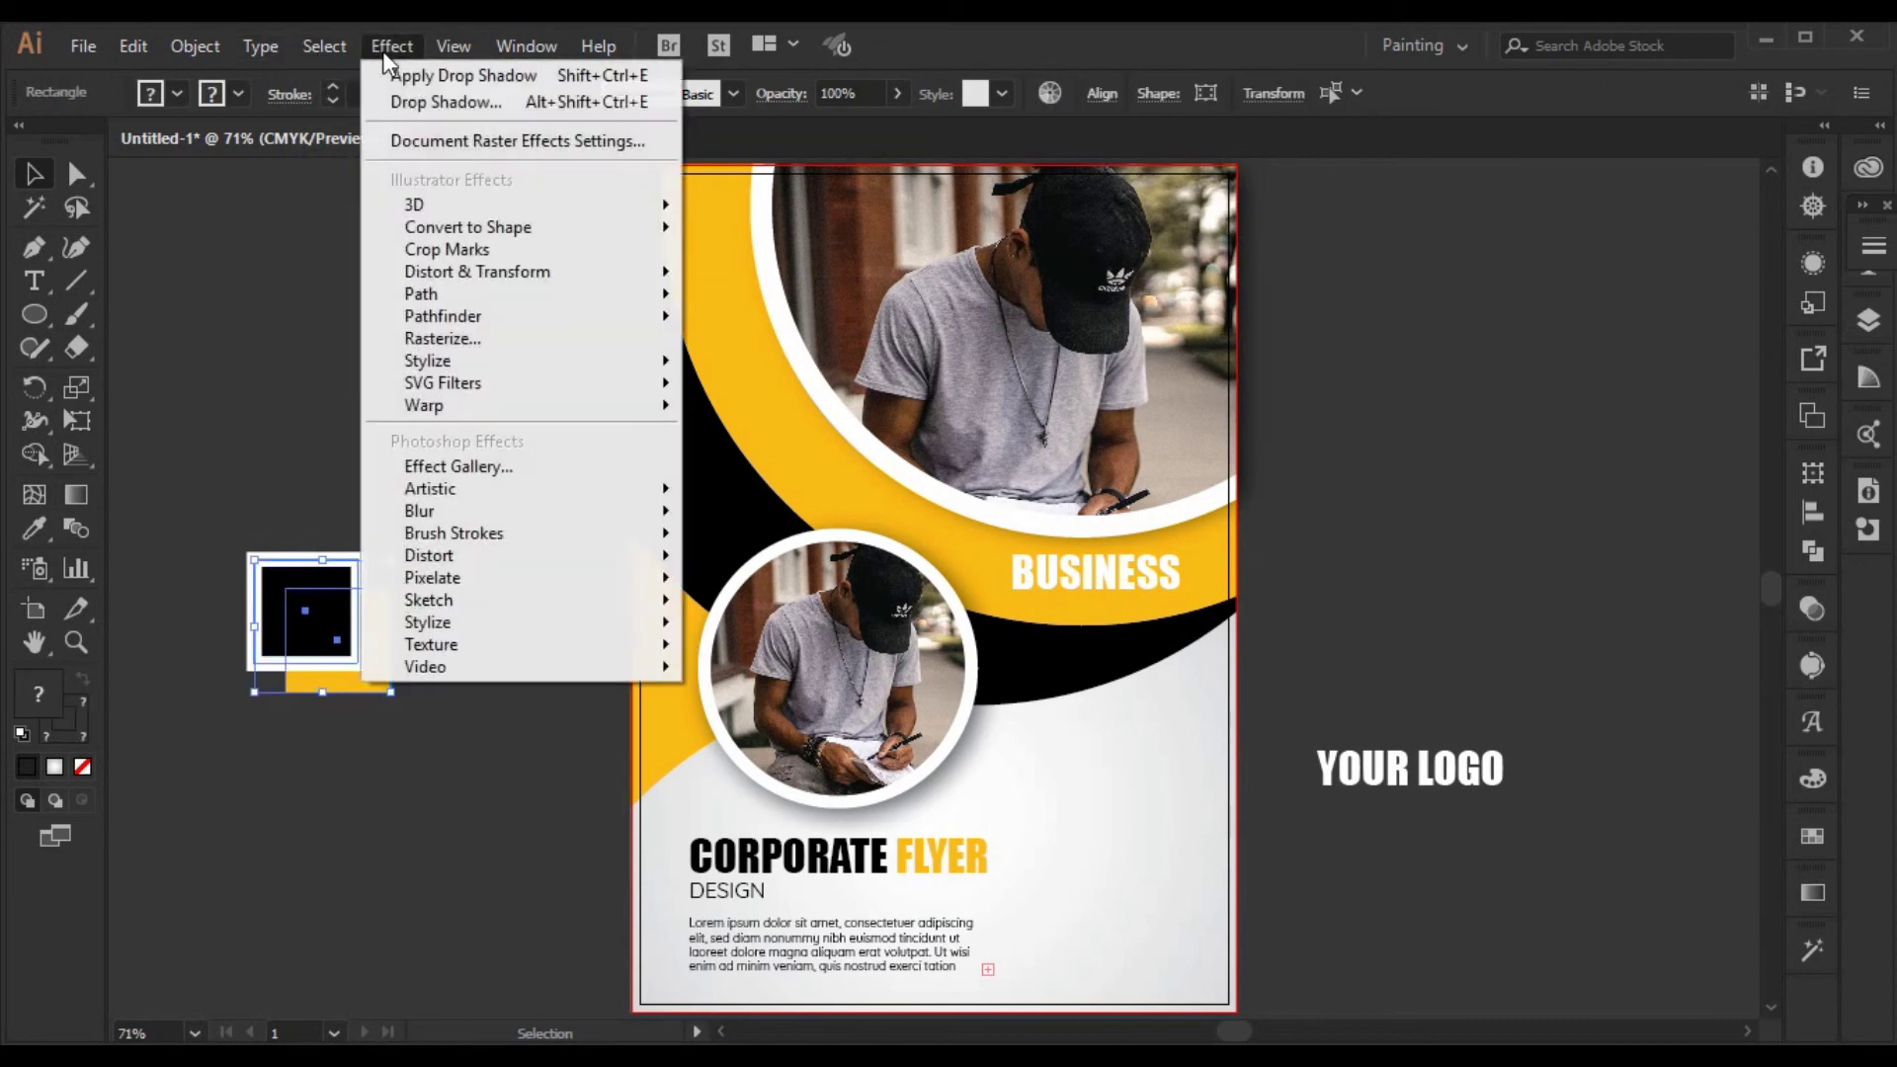
click(391, 46)
click(194, 47)
click(362, 317)
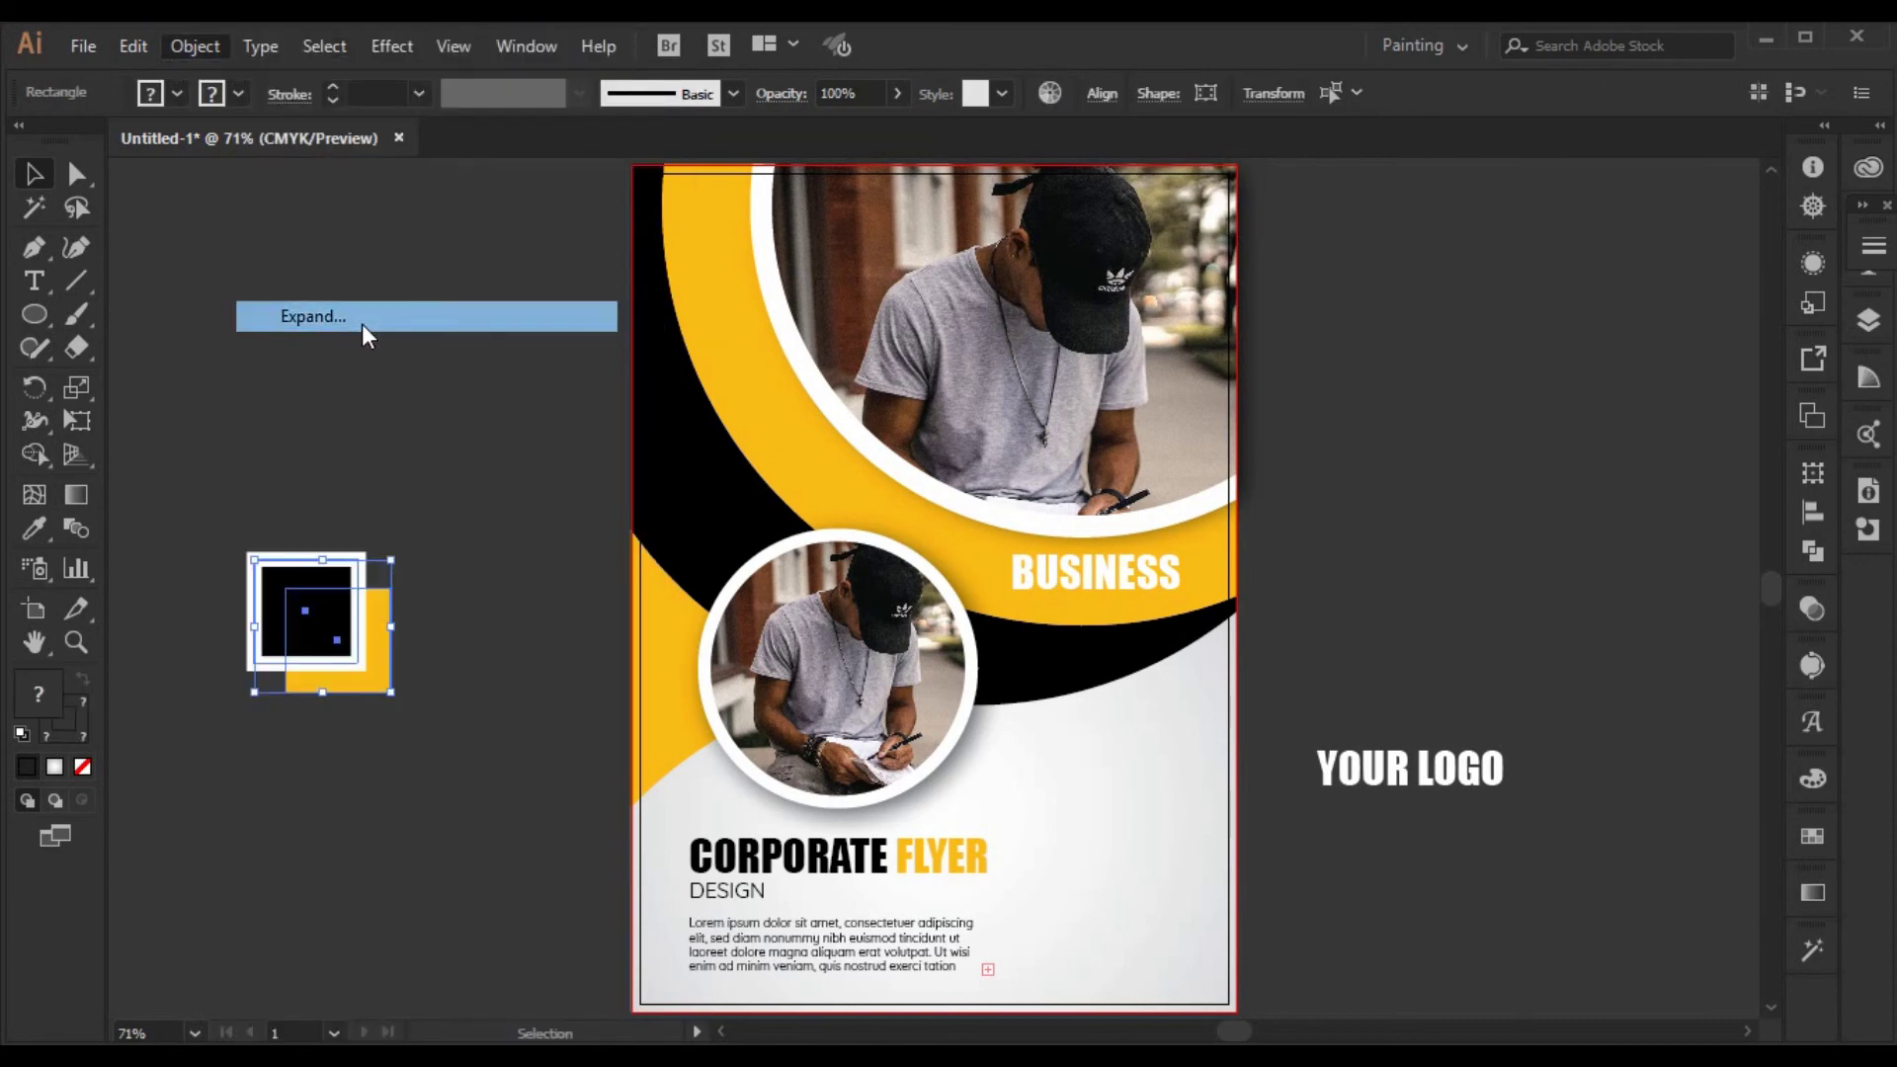
key(Return)
click(347, 433)
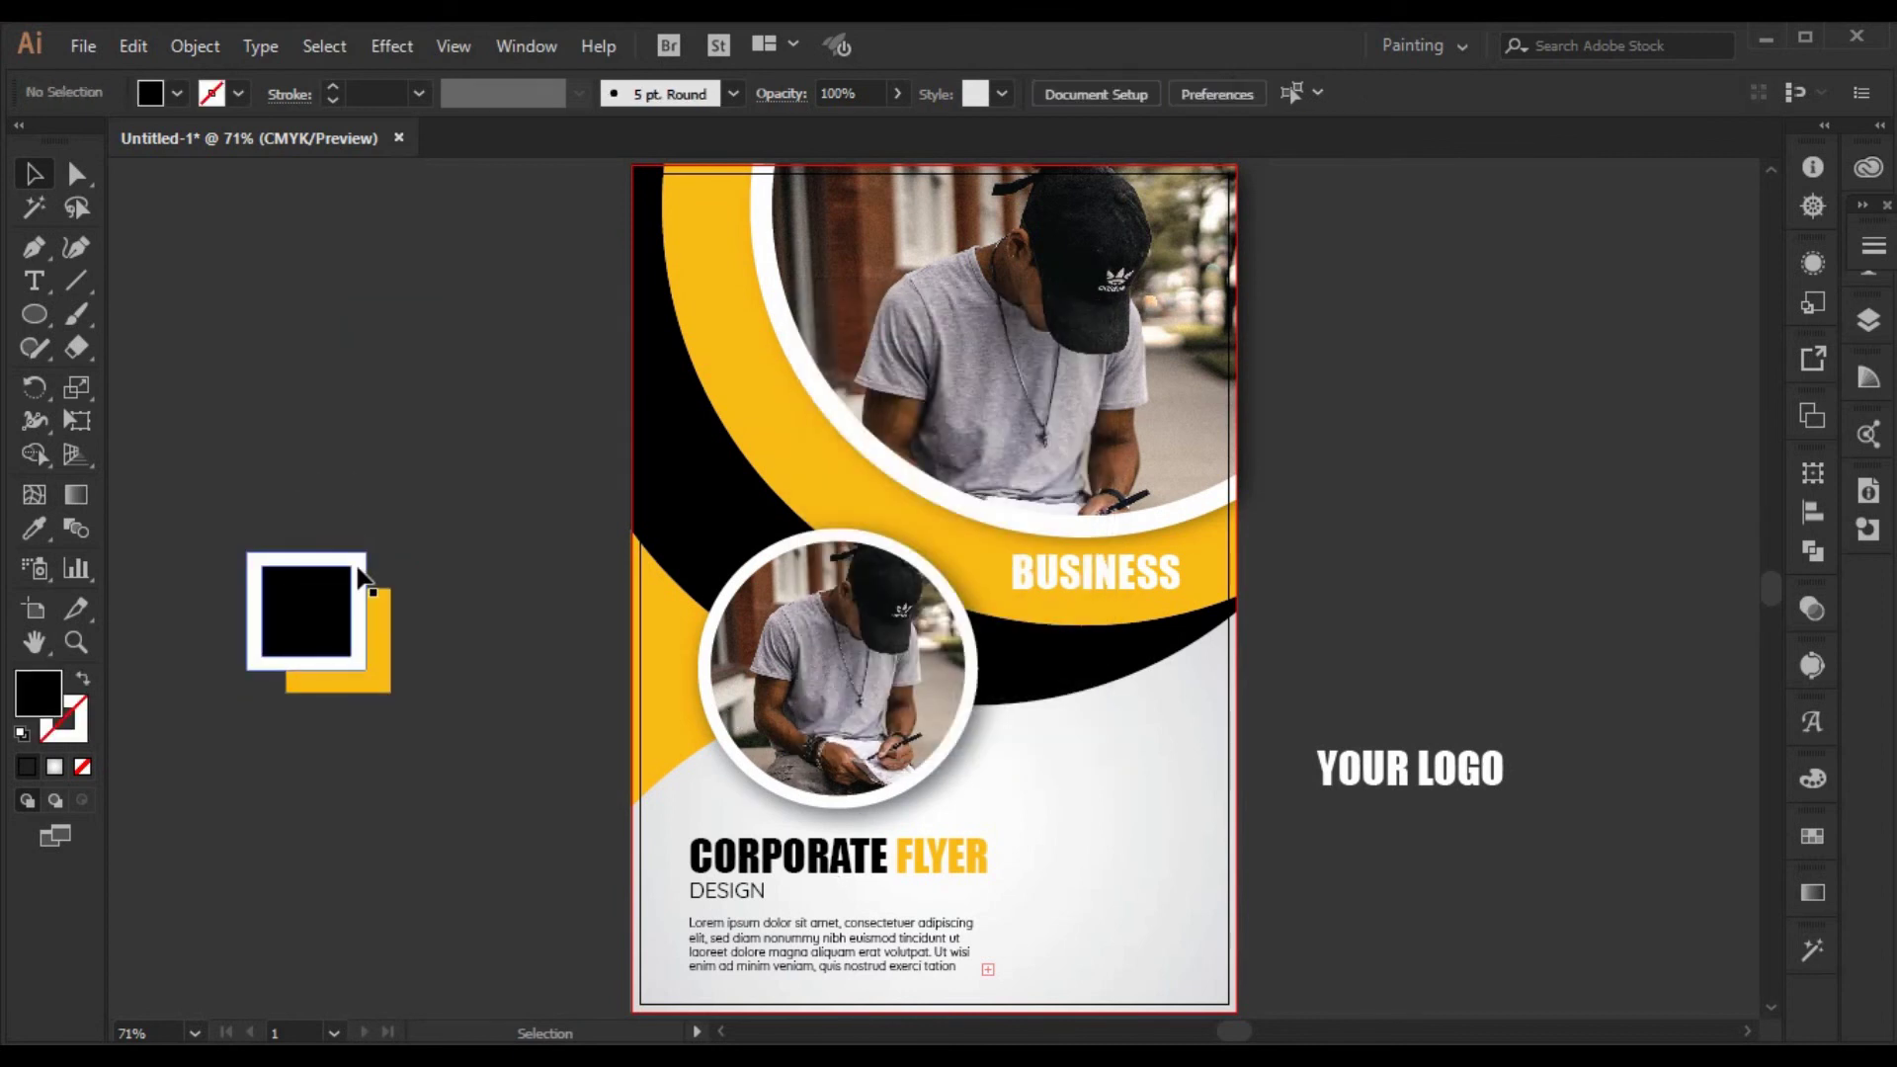
click(361, 571)
click(436, 585)
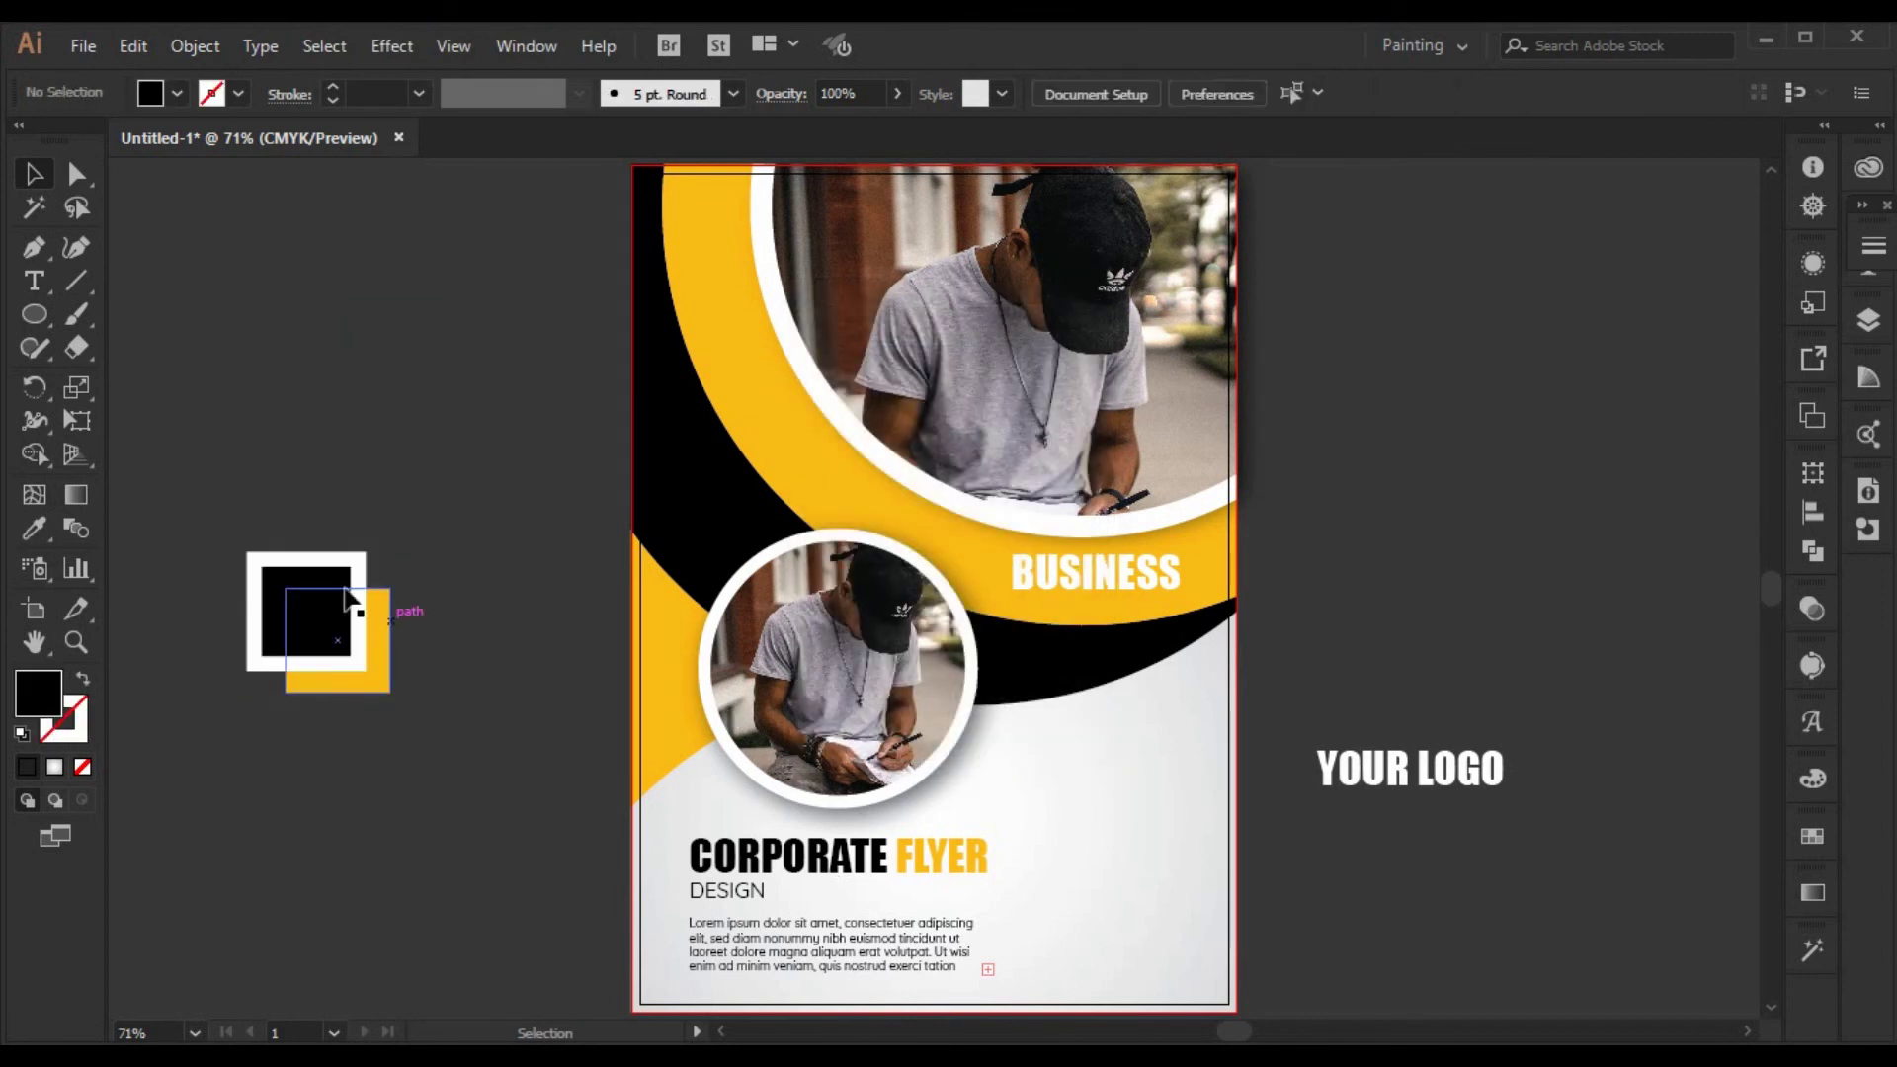
- Divide the overlapping white frame, black square and yellow square with Pathfinder
drag(241, 459, 514, 828)
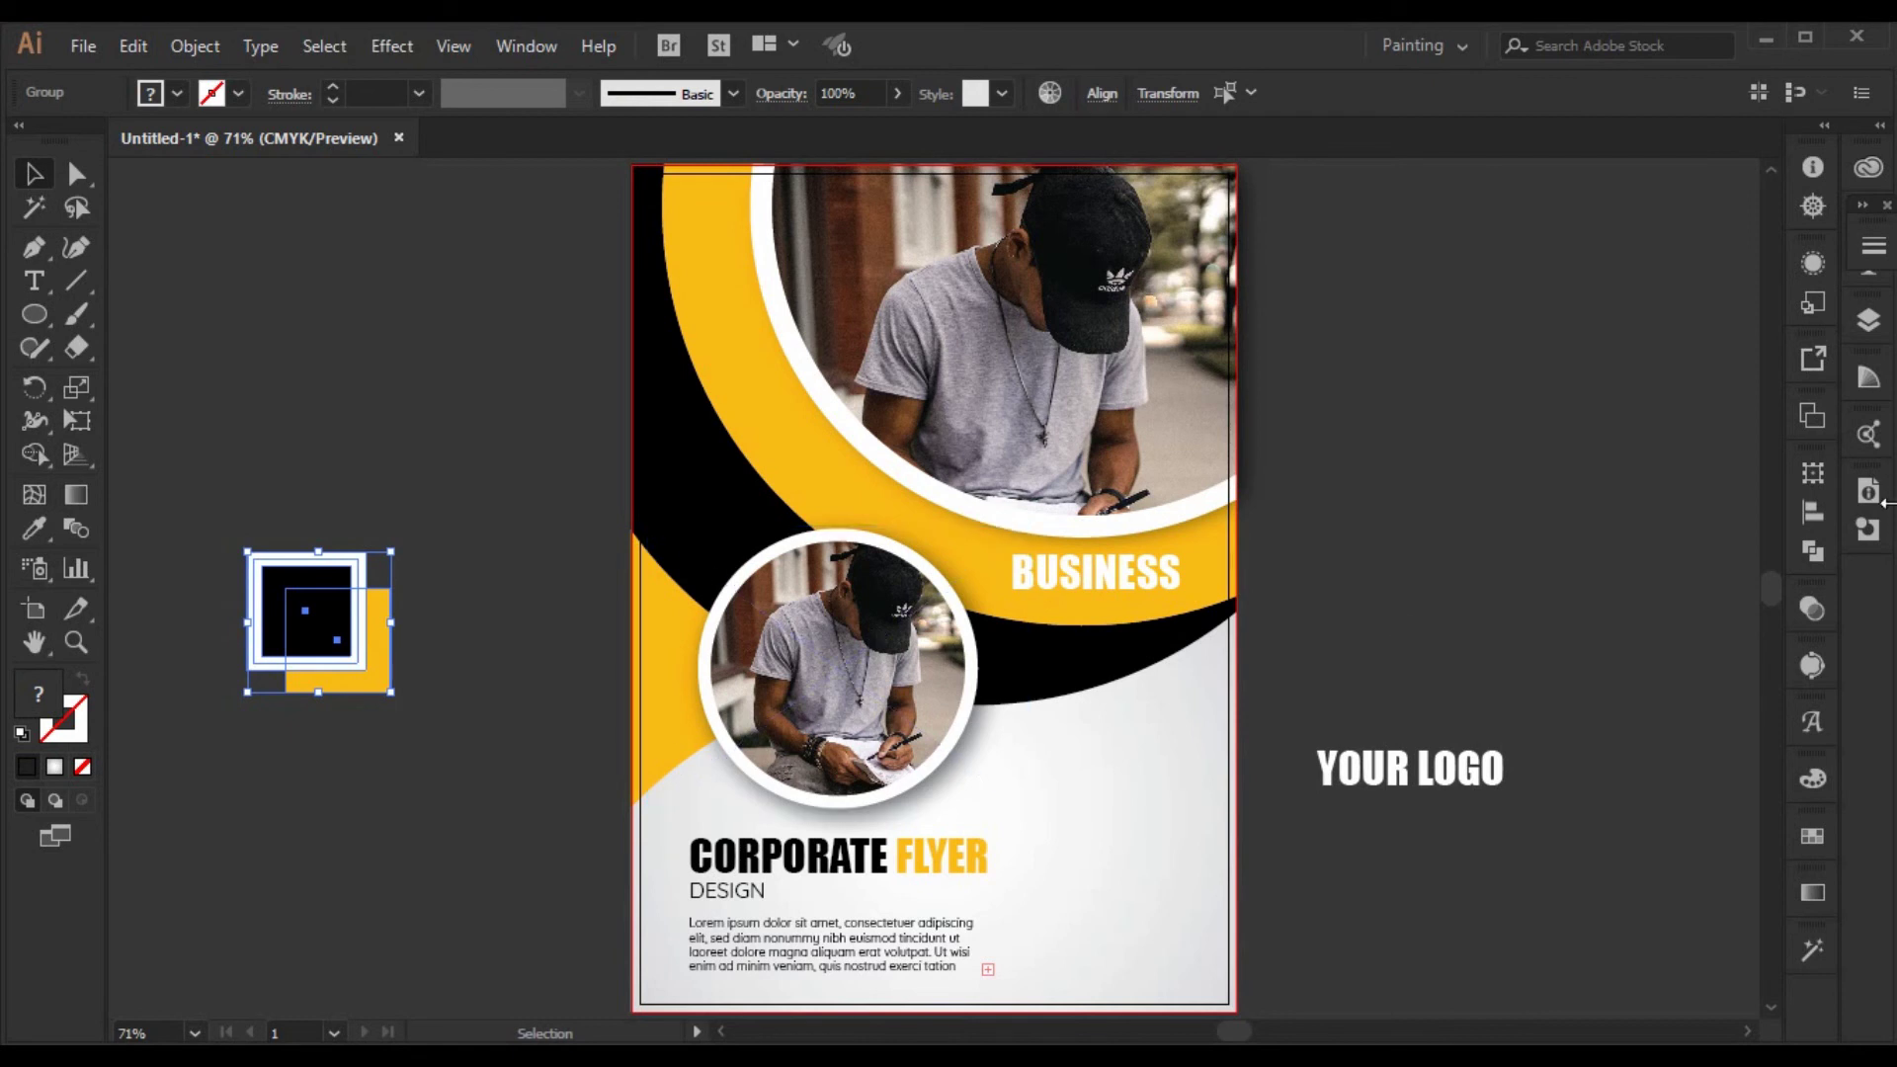
click(1492, 600)
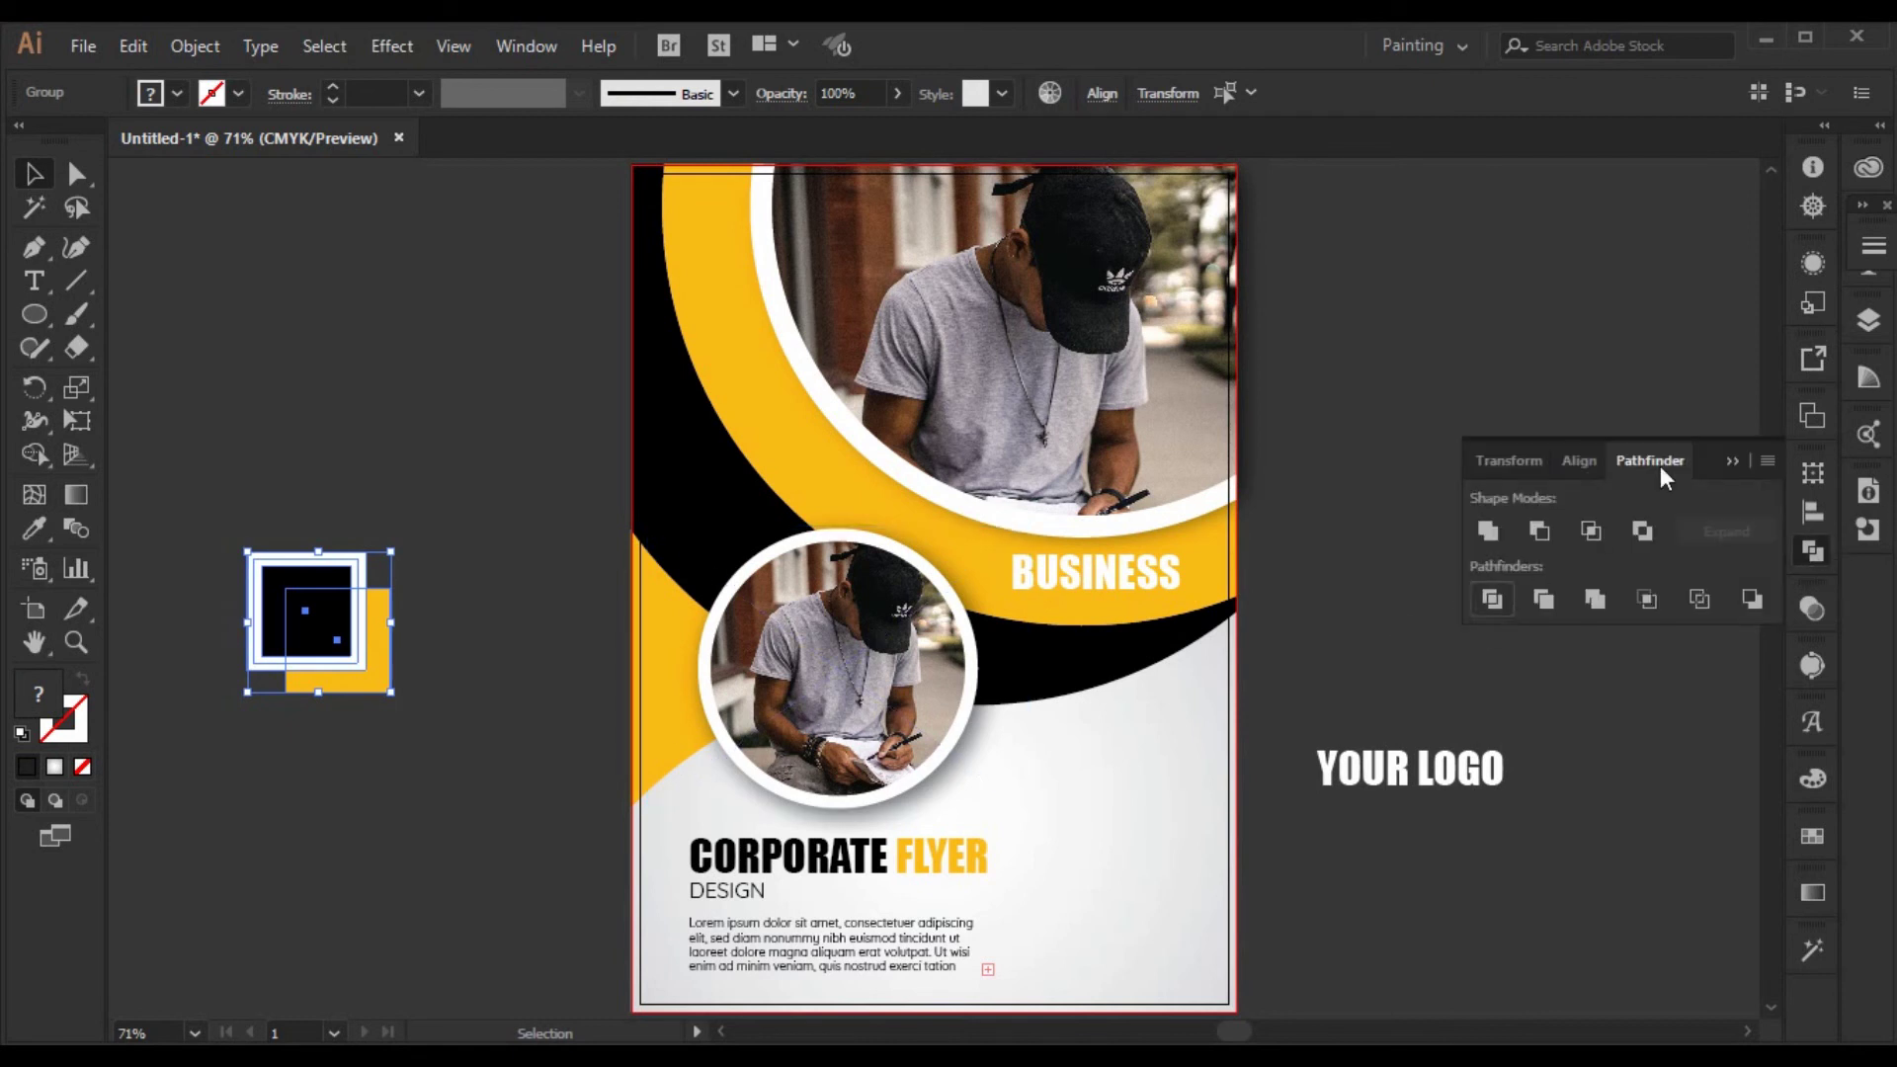
click(1732, 460)
click(441, 589)
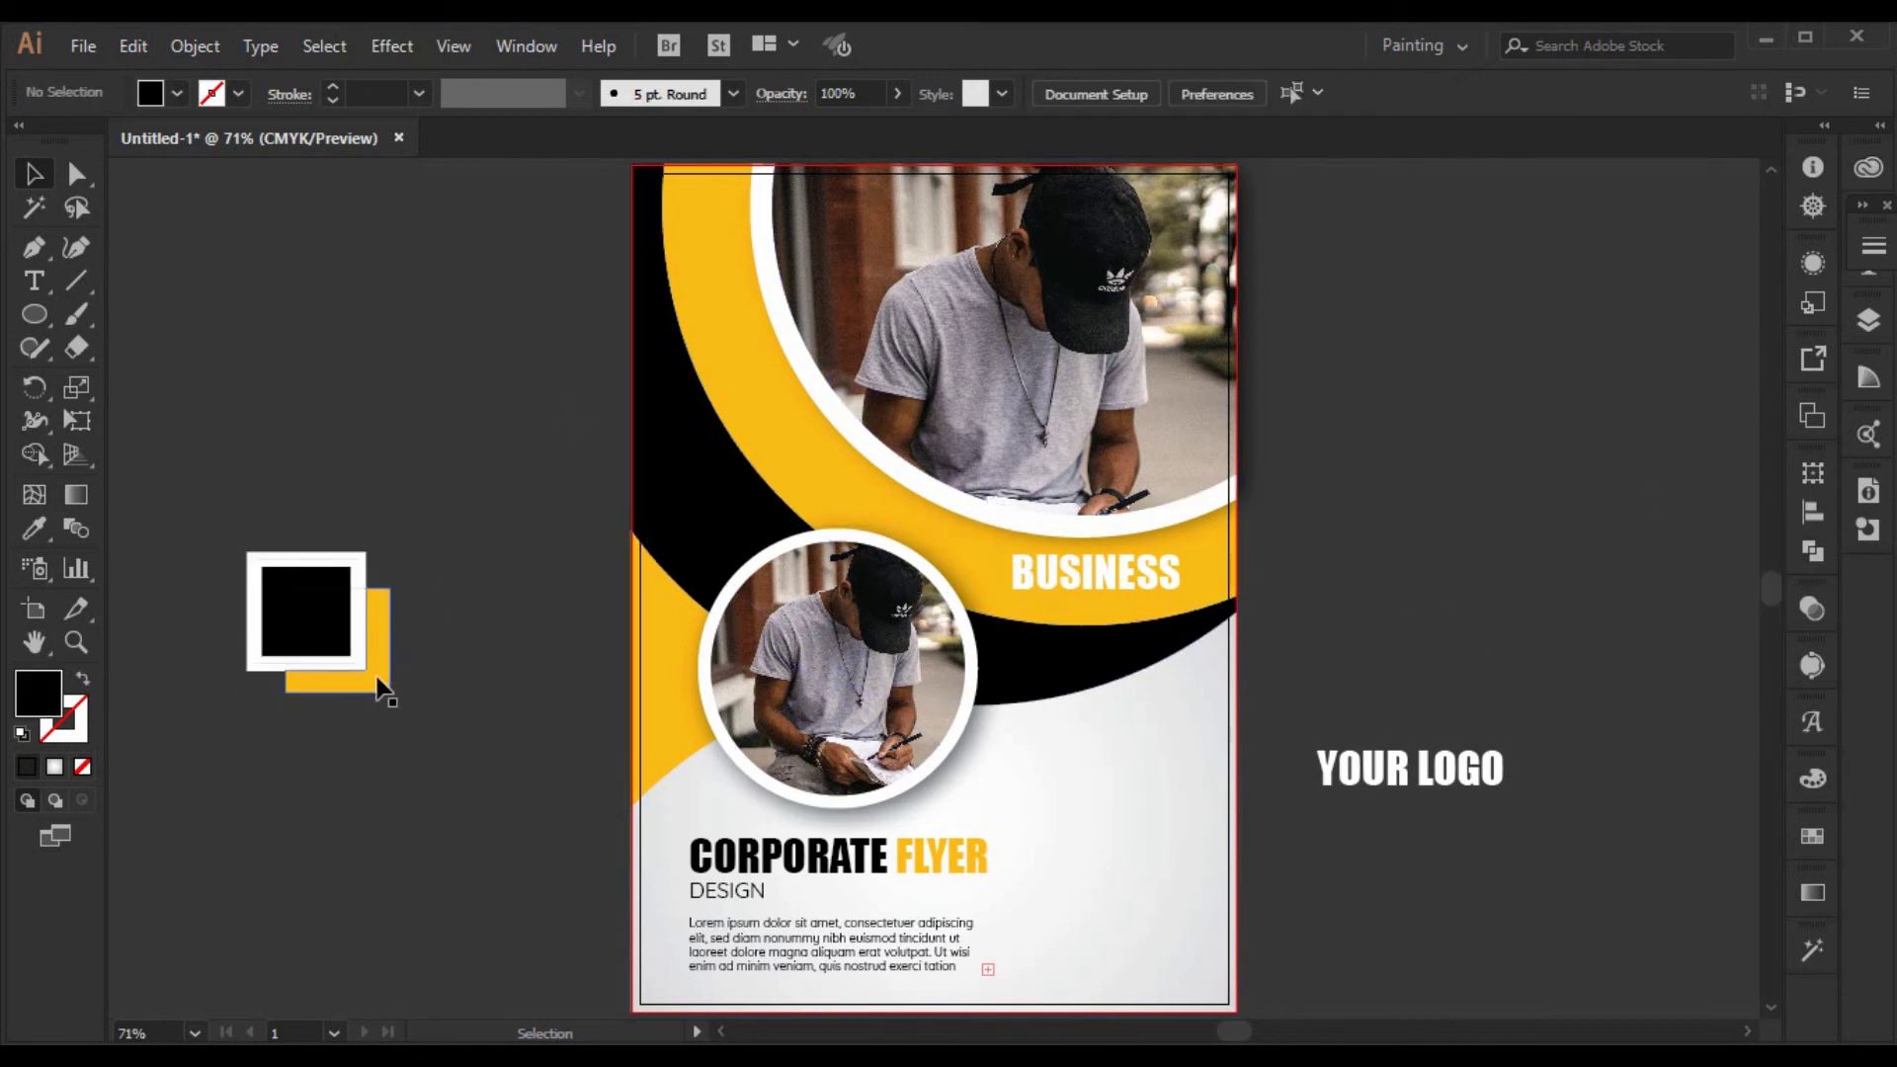
- Ungroup the divided pieces of the square logo
click(377, 678)
right_click(413, 555)
click(534, 719)
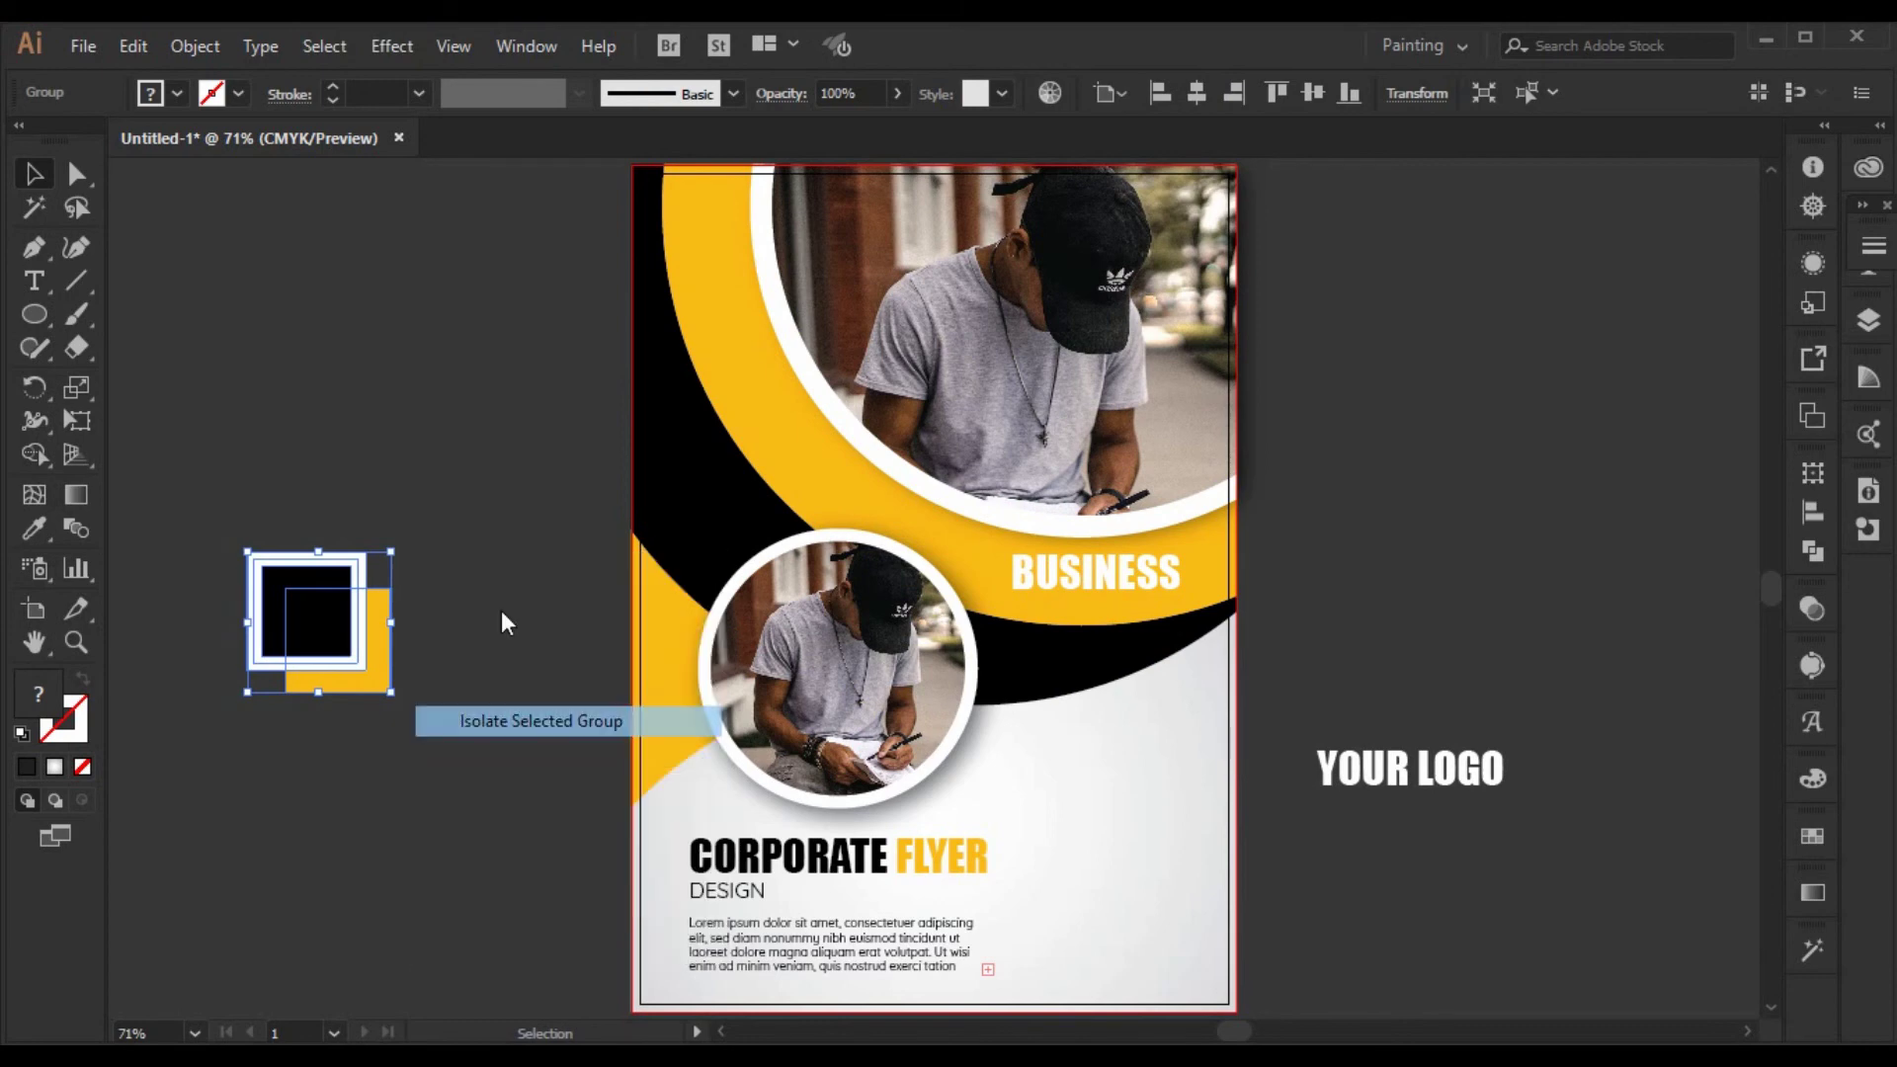
double_click(382, 555)
click(361, 563)
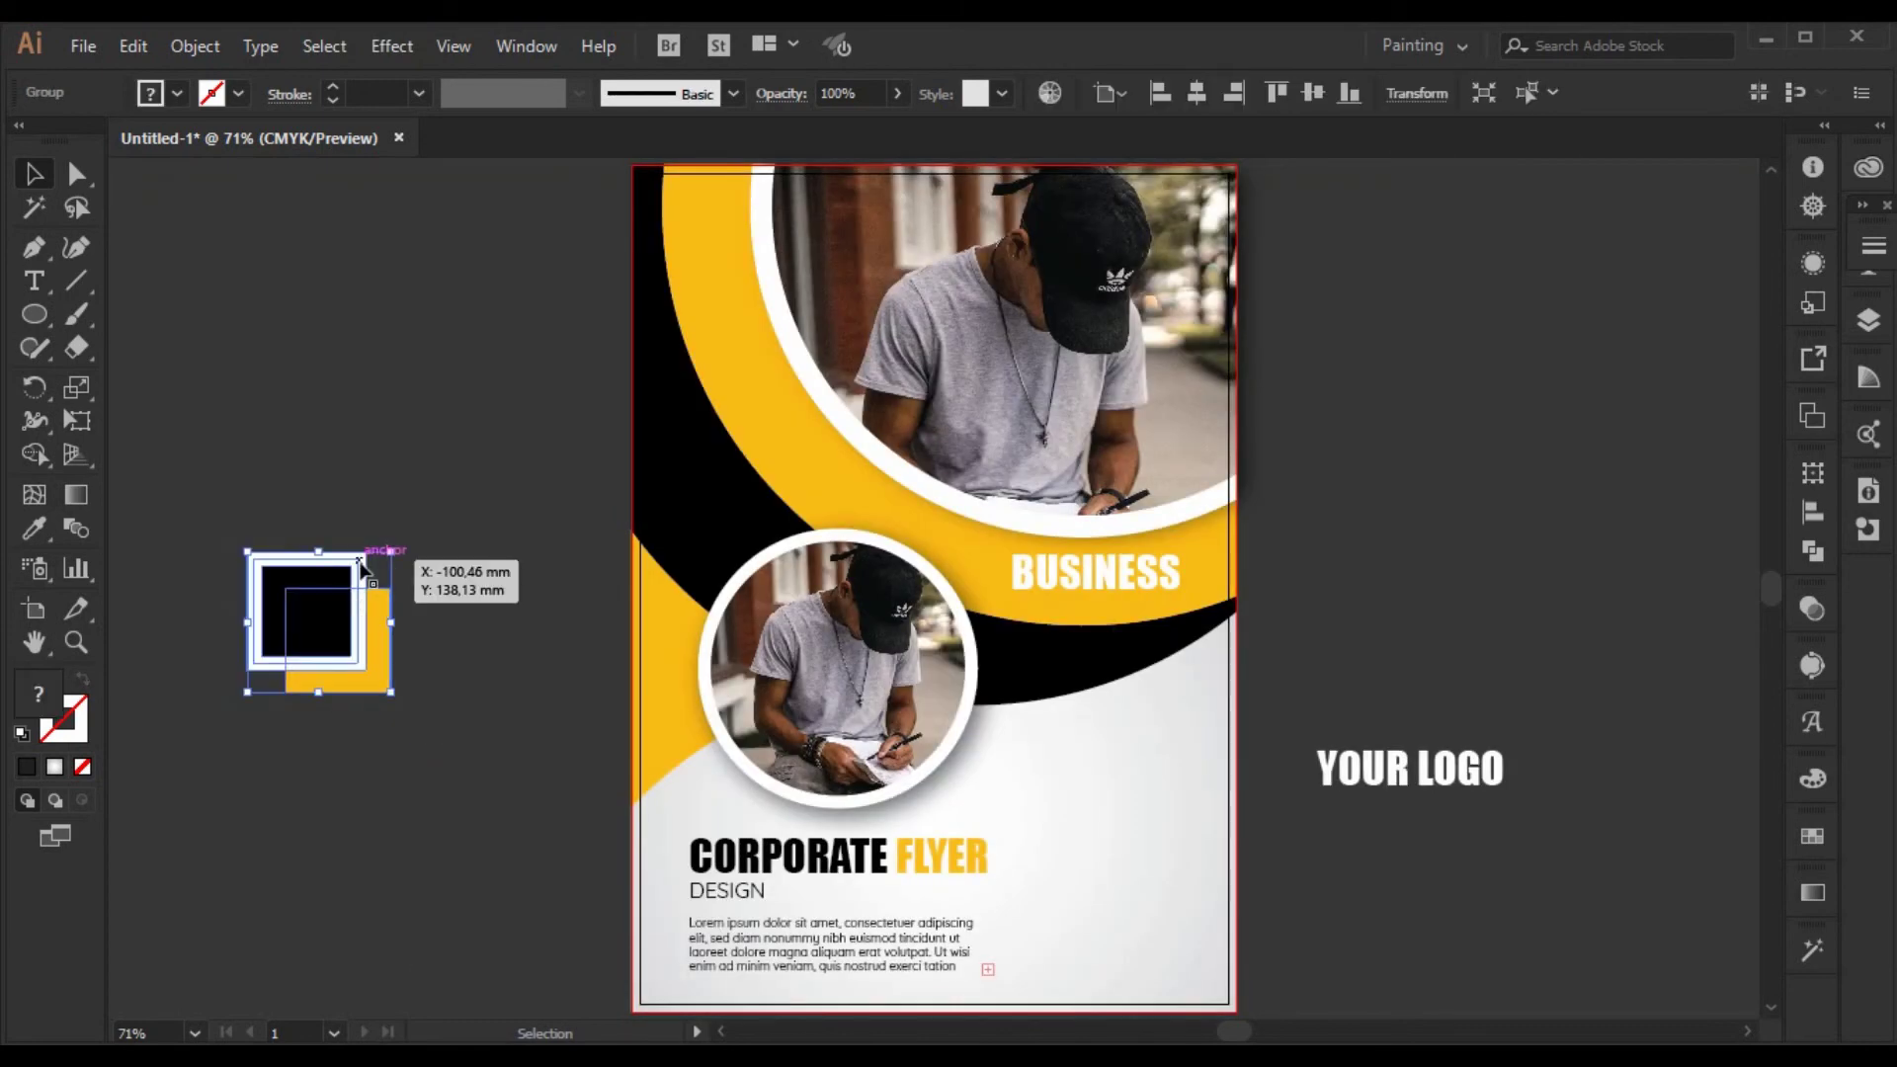
right_click(360, 566)
click(435, 762)
click(412, 732)
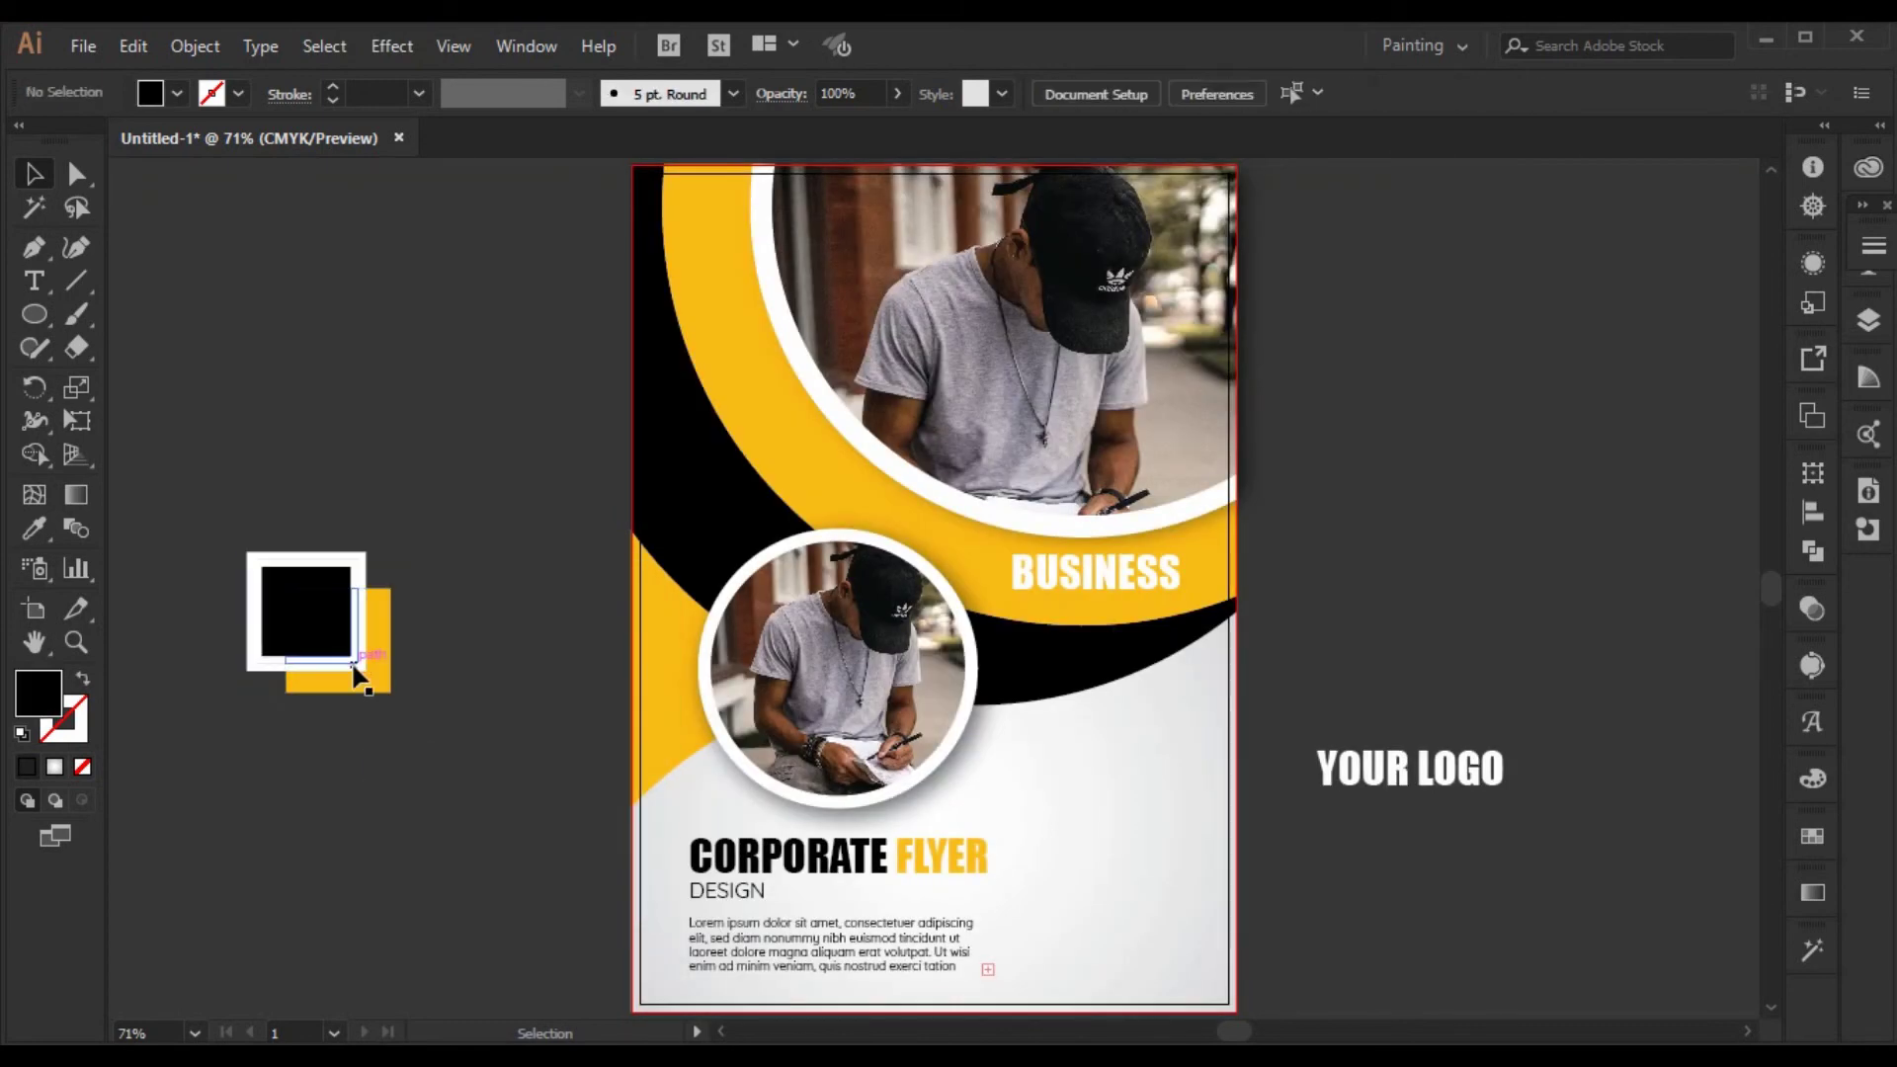
- Delete the divided pieces of the white frame's corner where it overlaps the yellow square
click(354, 667)
key(Delete)
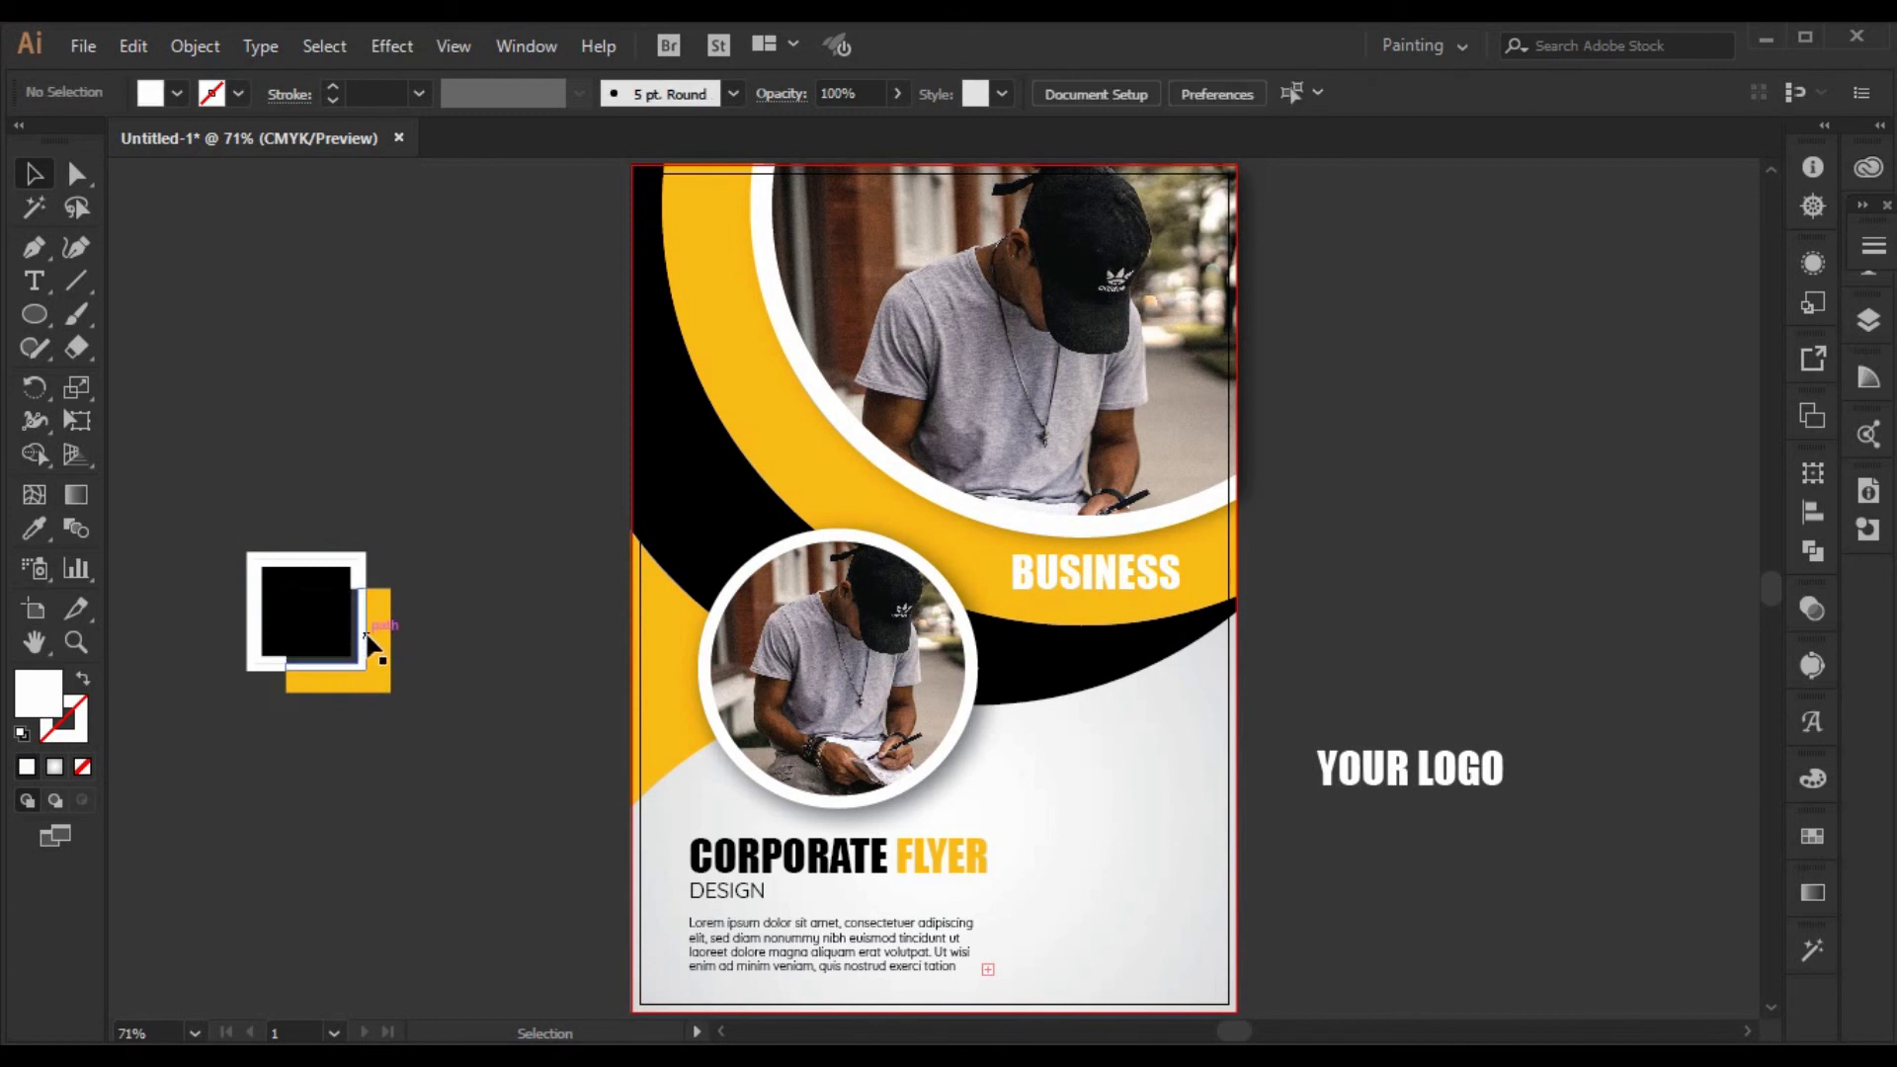
key(ctrl+z)
key(Delete)
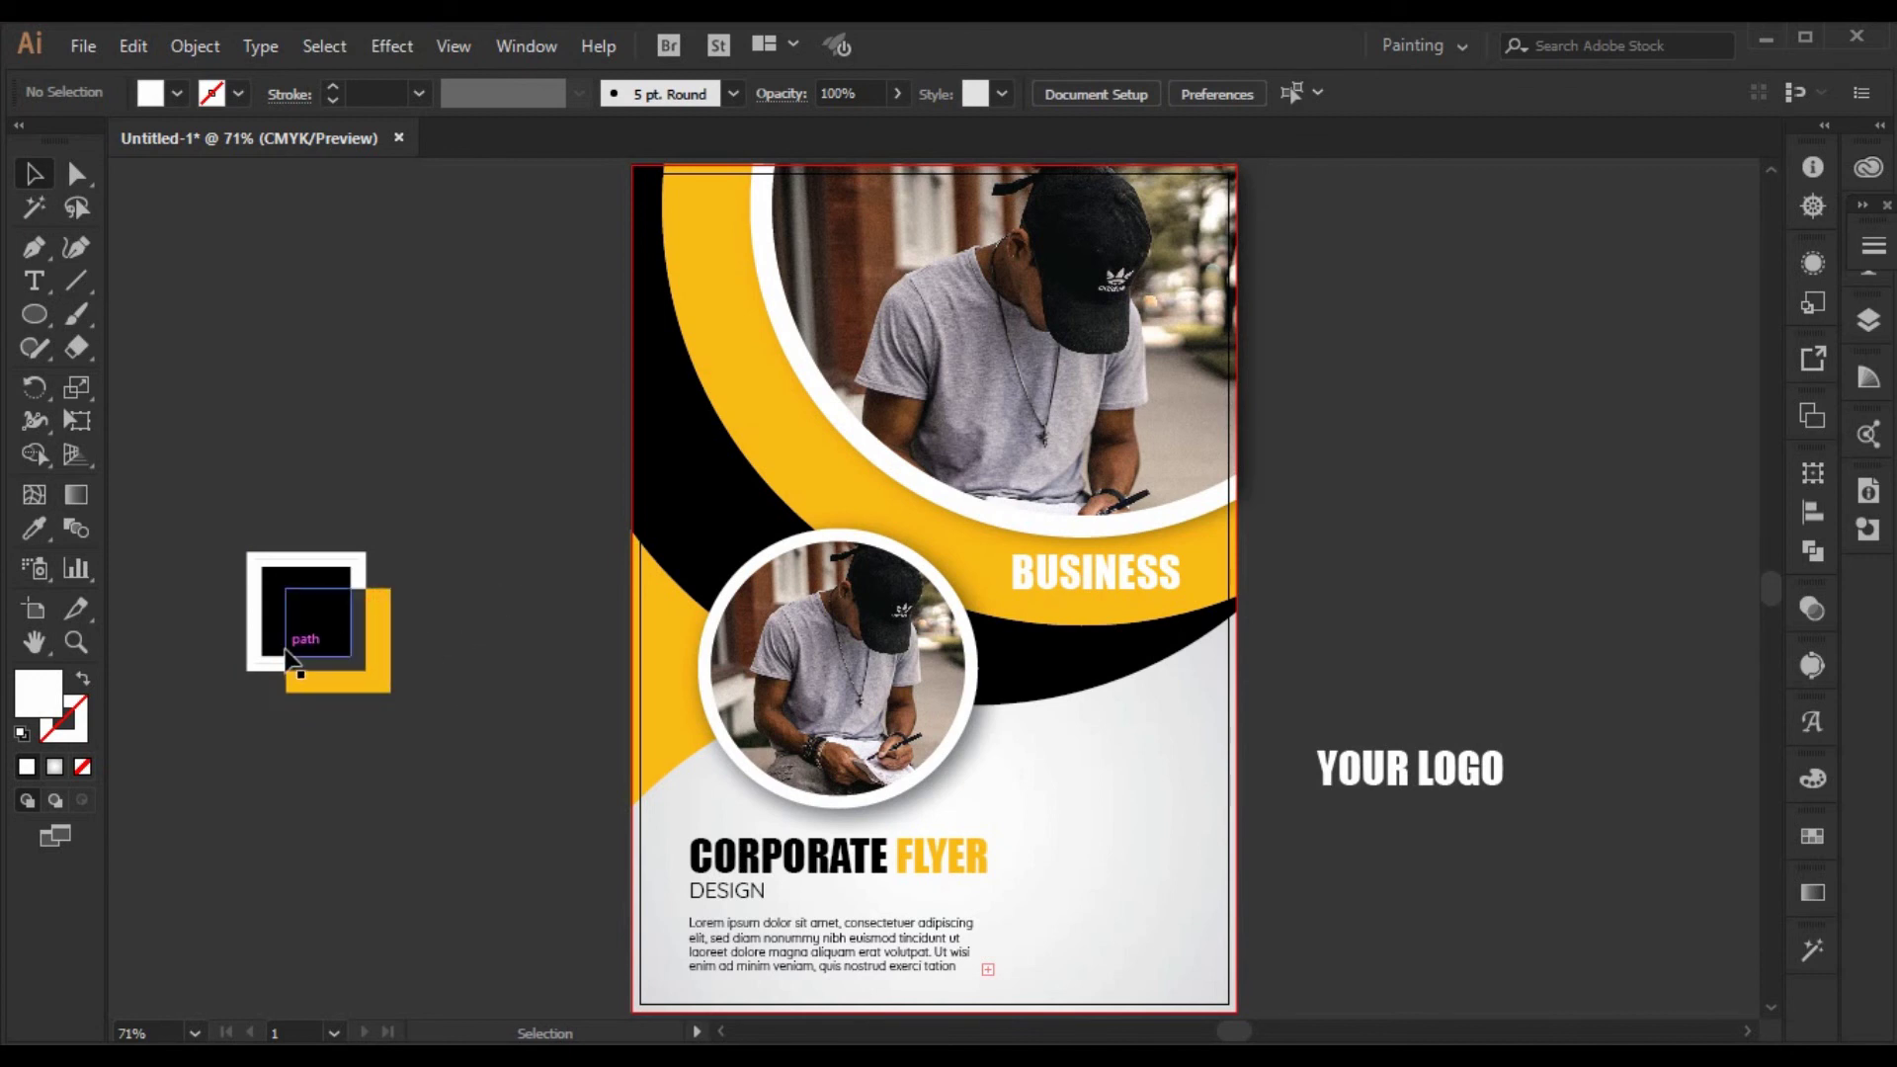
click(312, 638)
key(Delete)
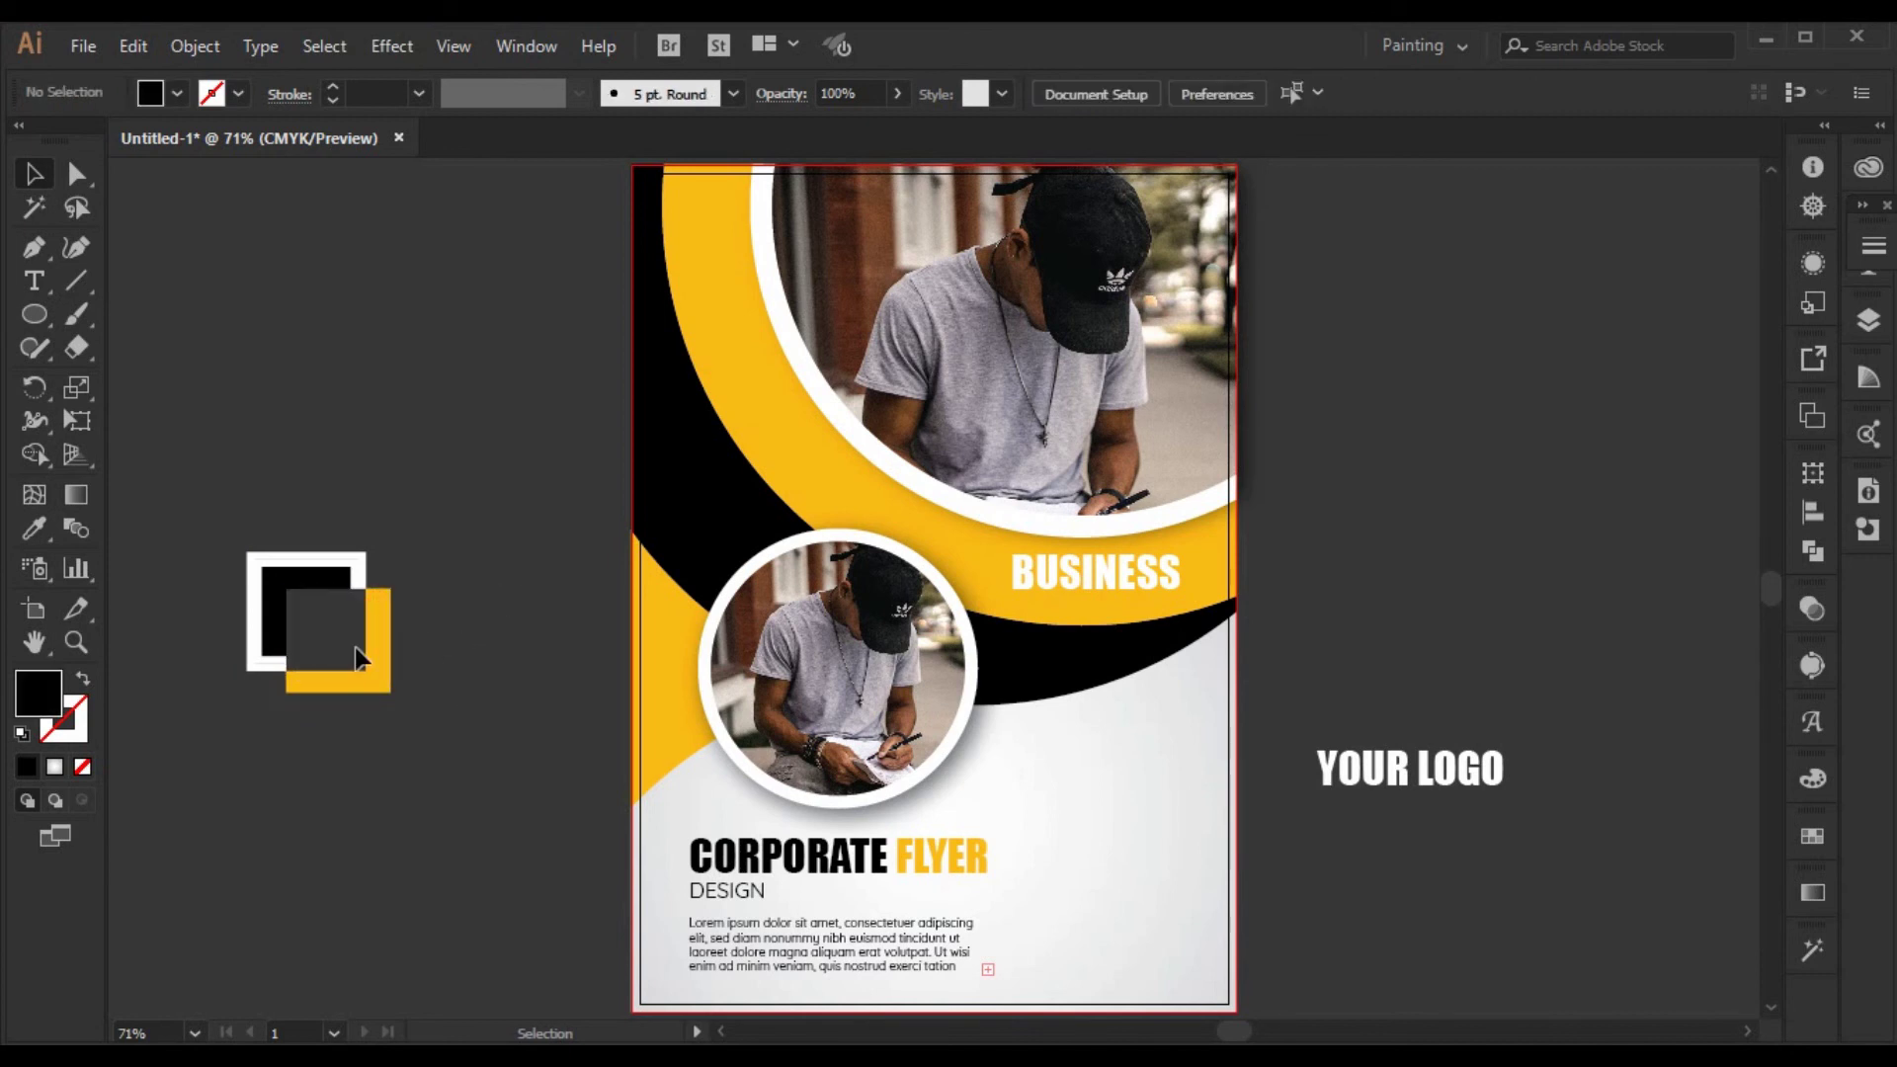
key(ctrl+z)
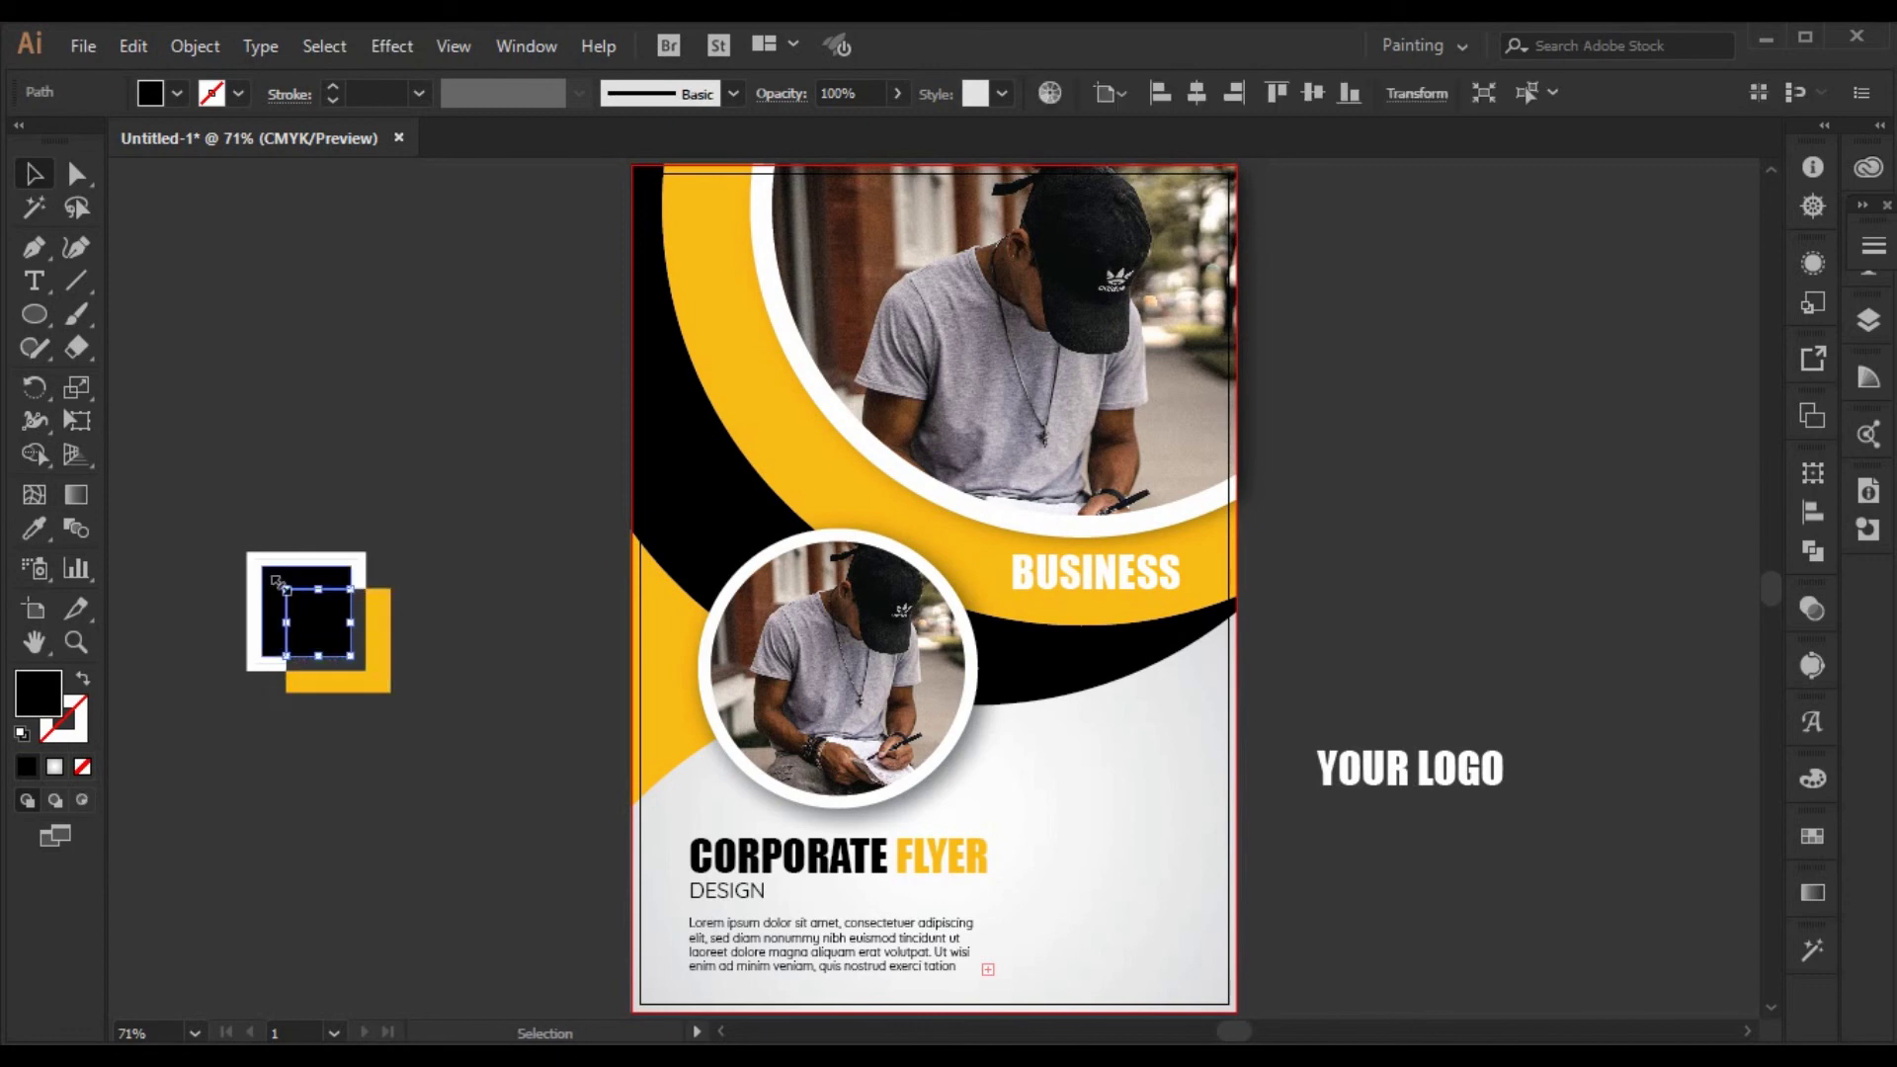
- Delete the black L-shaped piece between the white frame and the inner black square
click(292, 519)
click(275, 580)
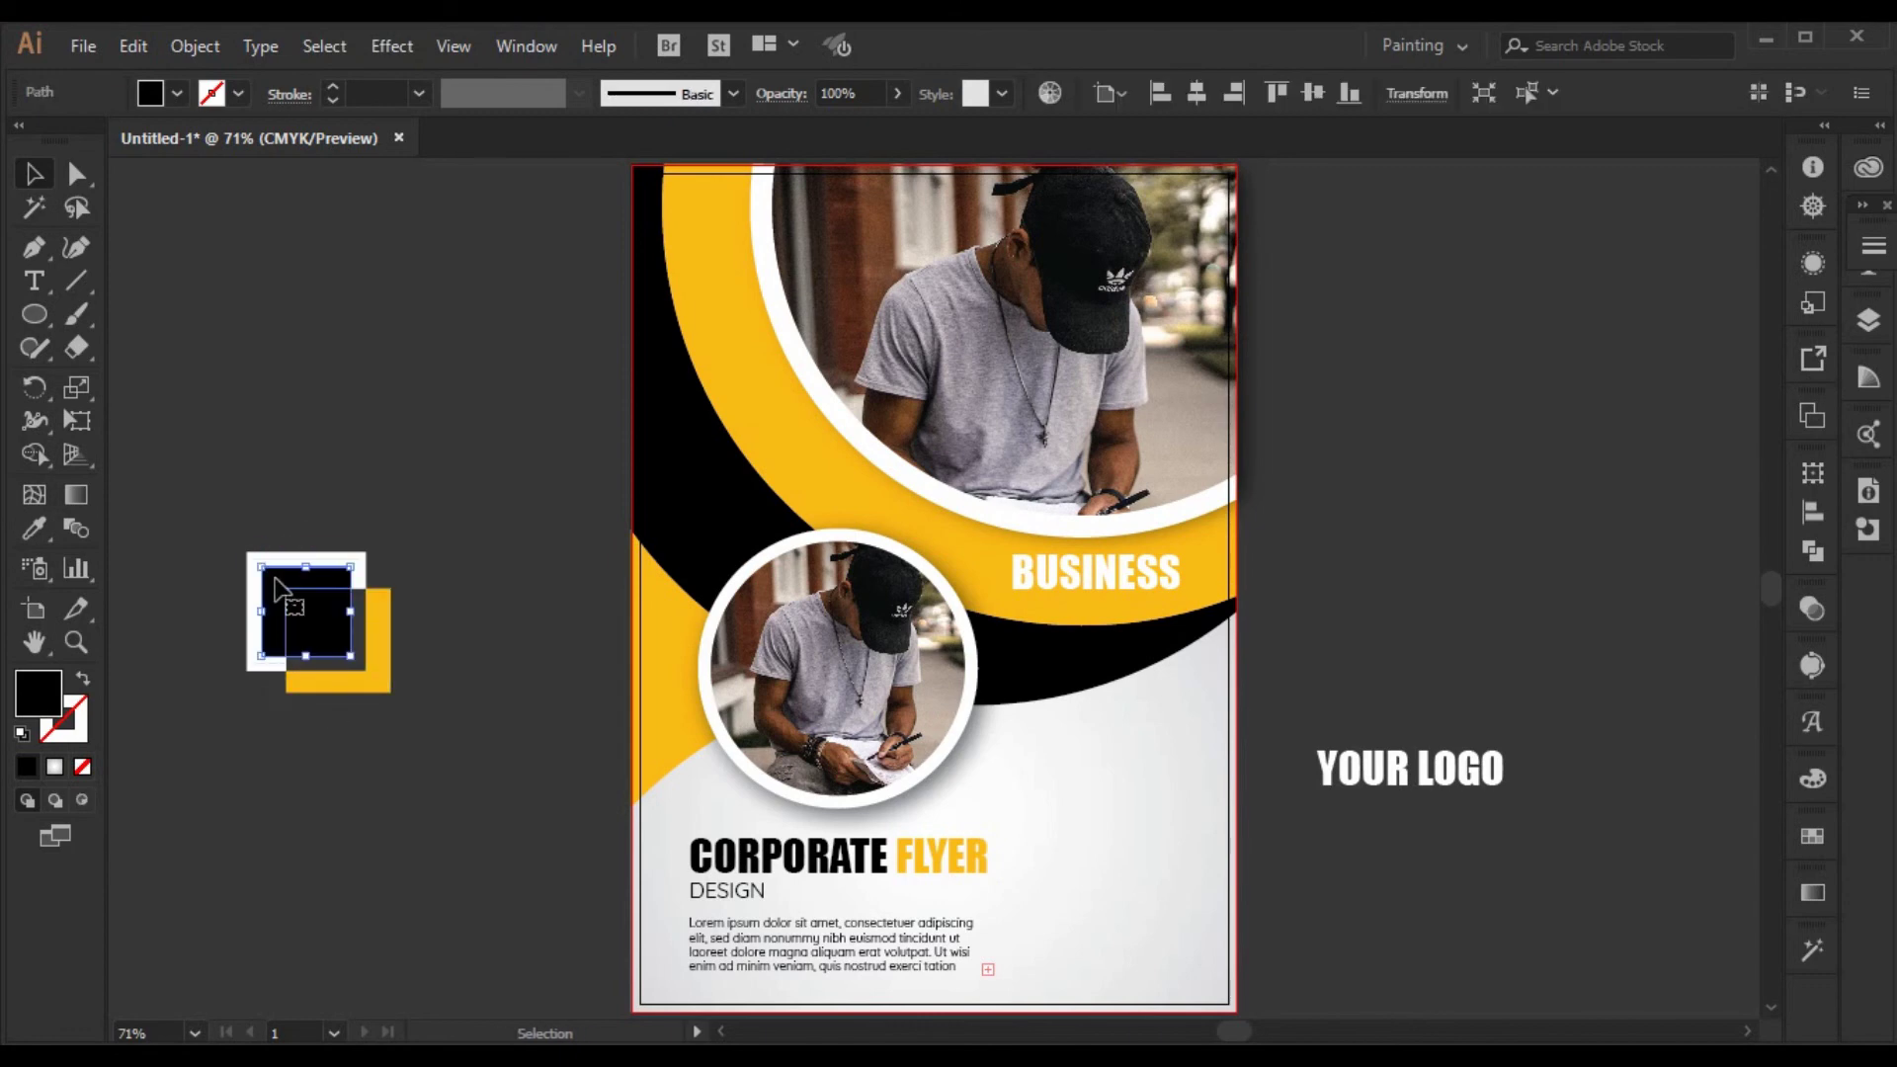
click(452, 537)
scroll(494, 743, up, 1)
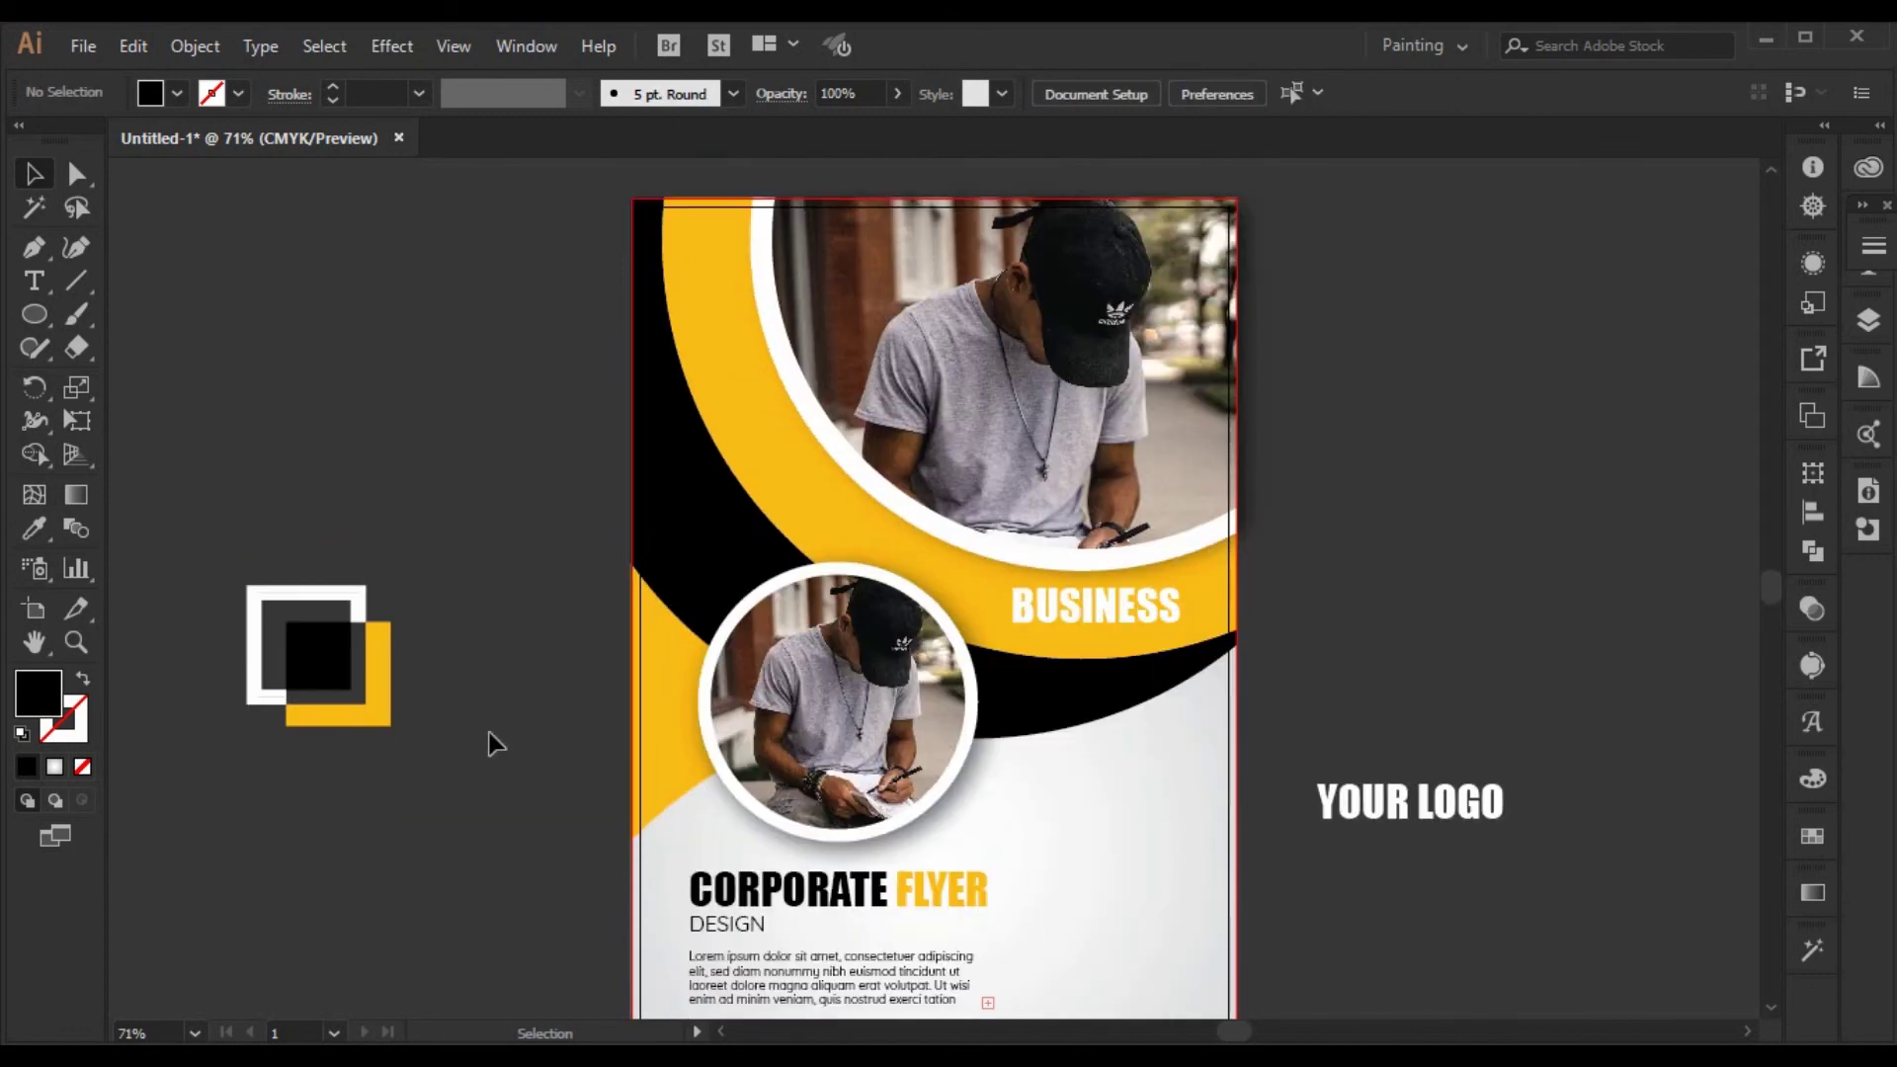
key(a)
drag(368, 724, 395, 793)
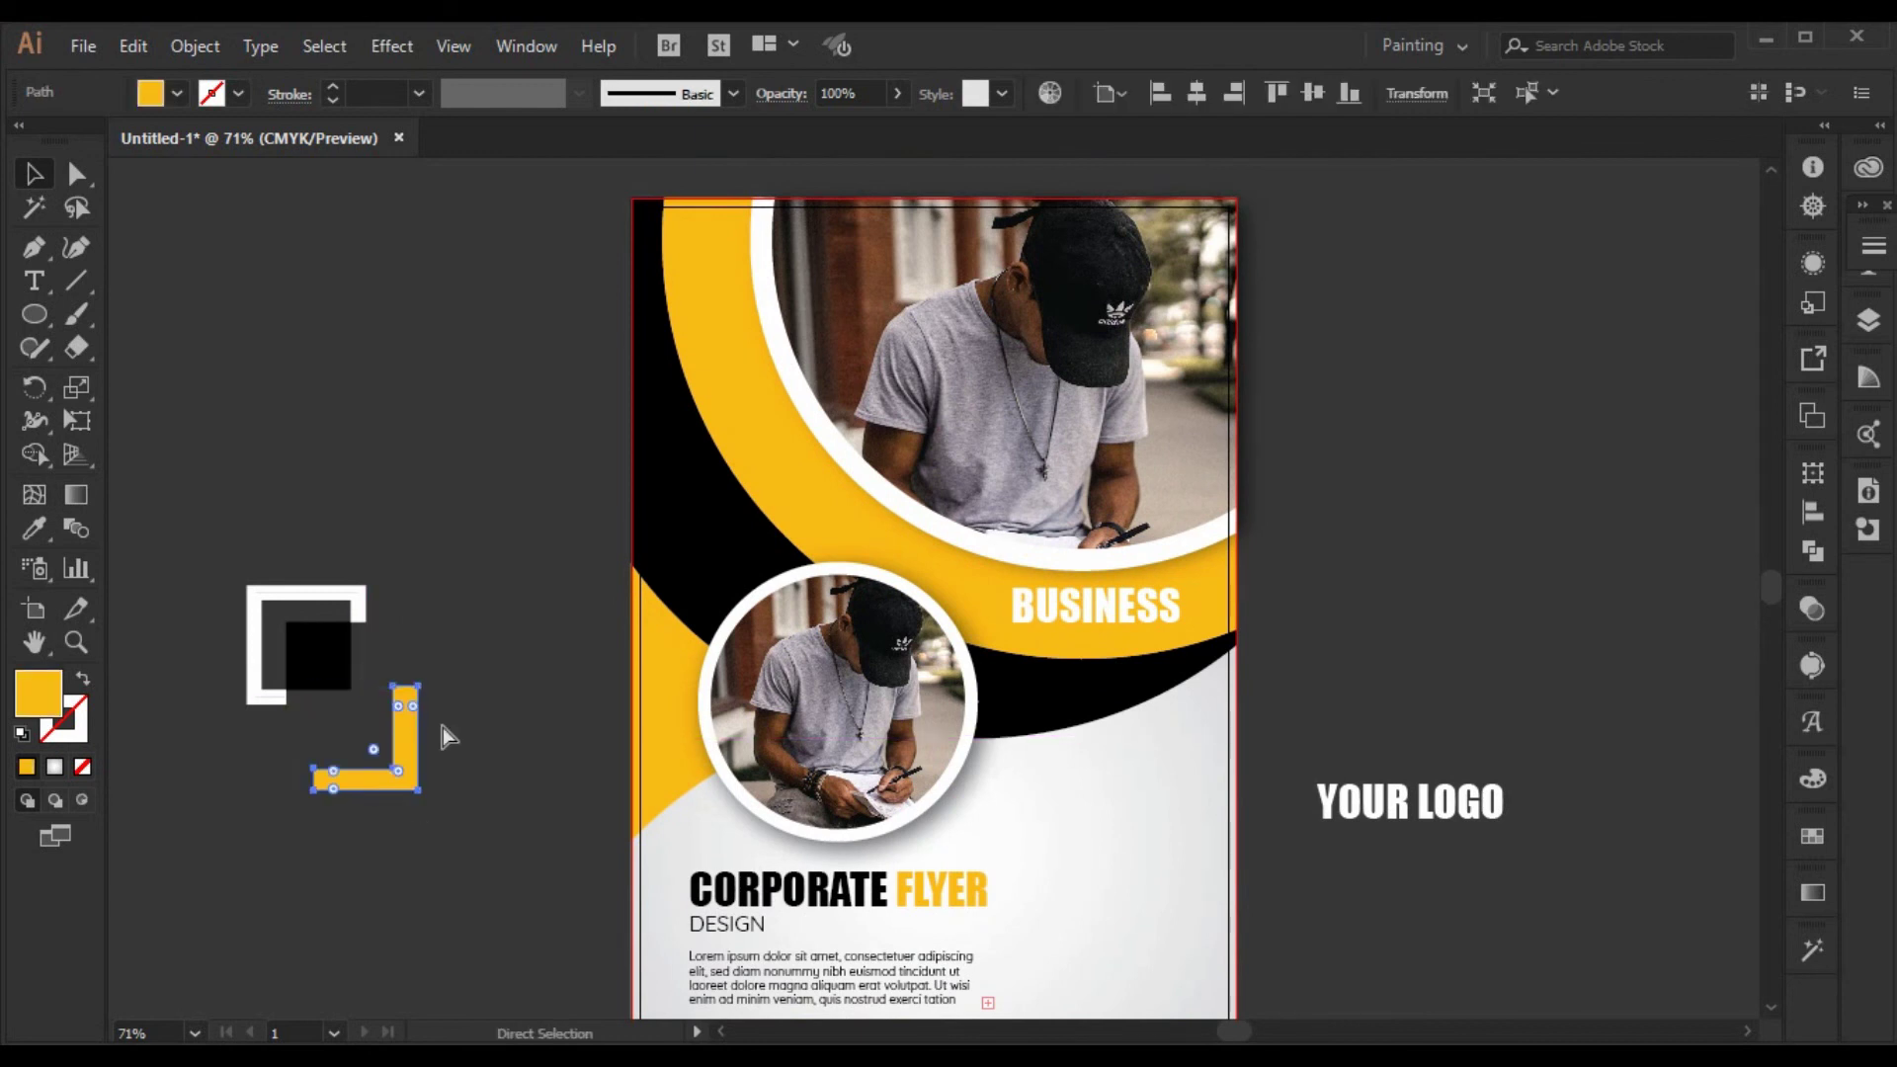
key(ctrl+z)
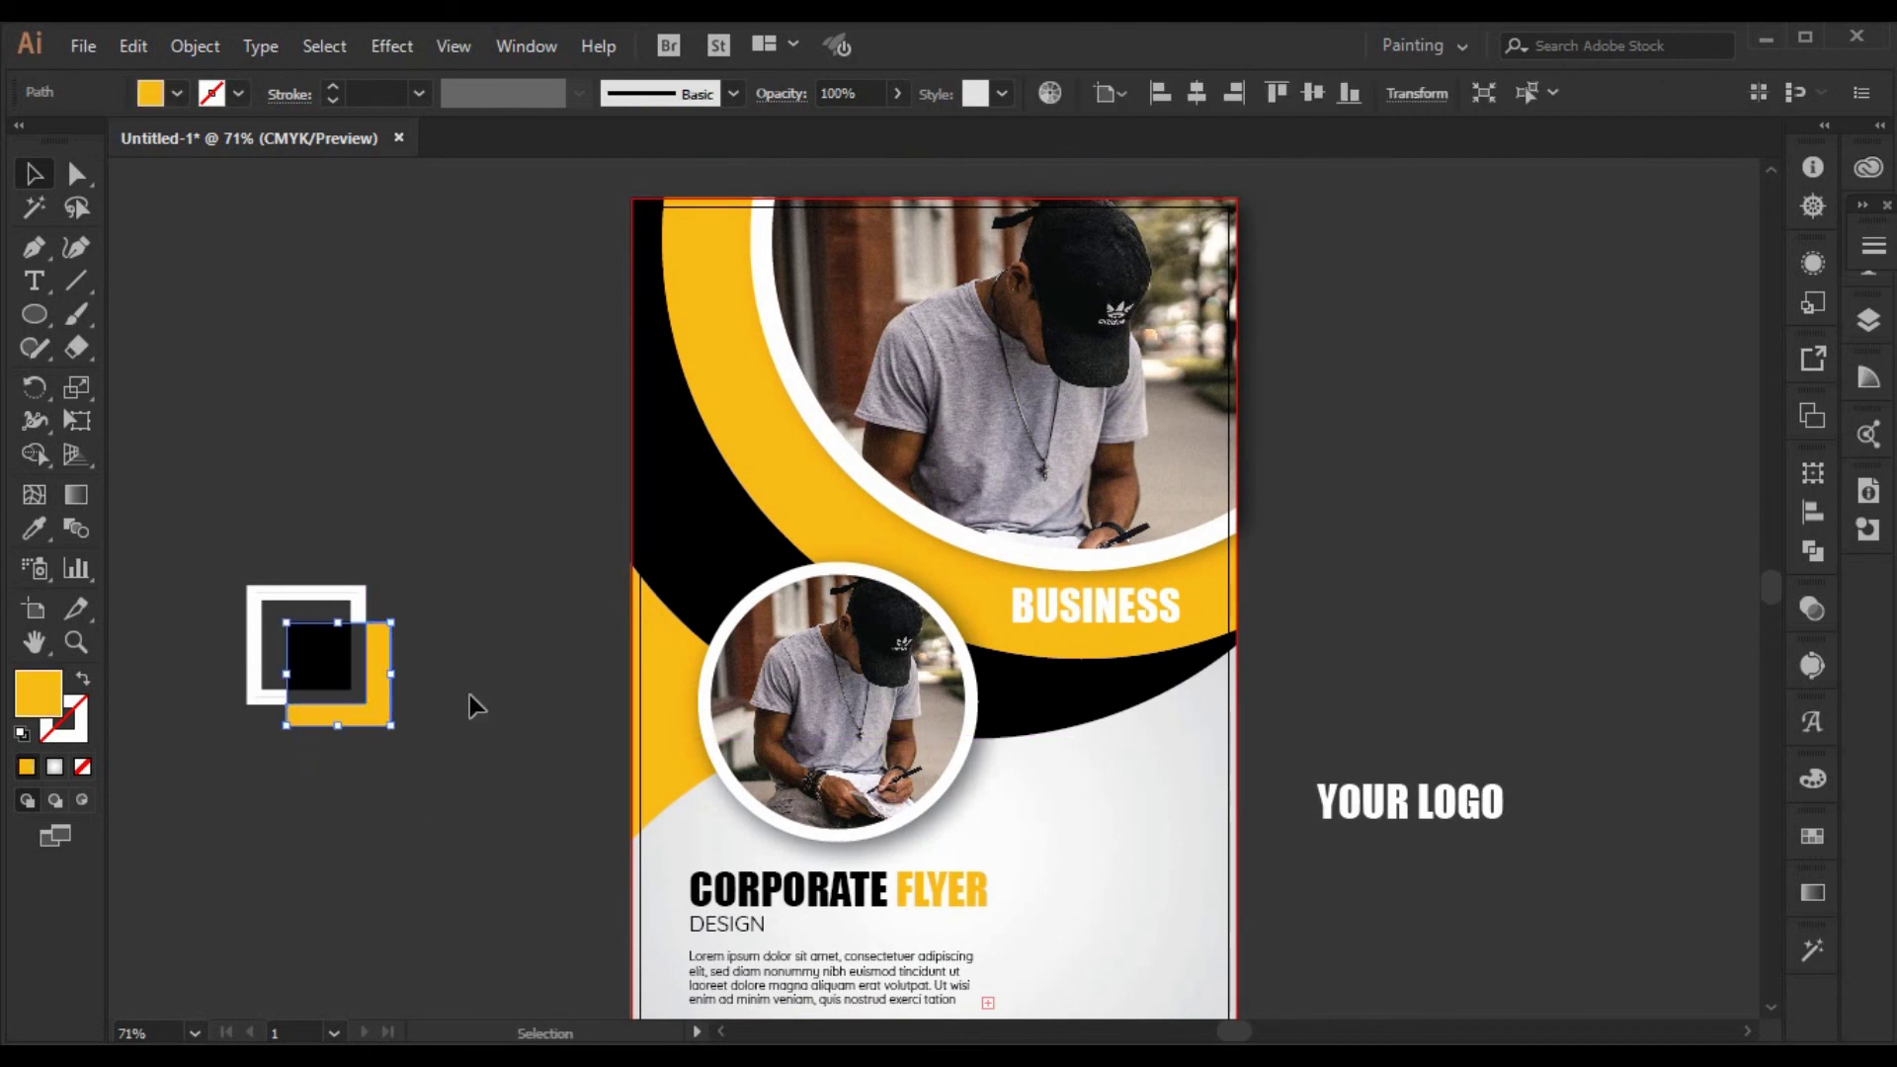
click(441, 636)
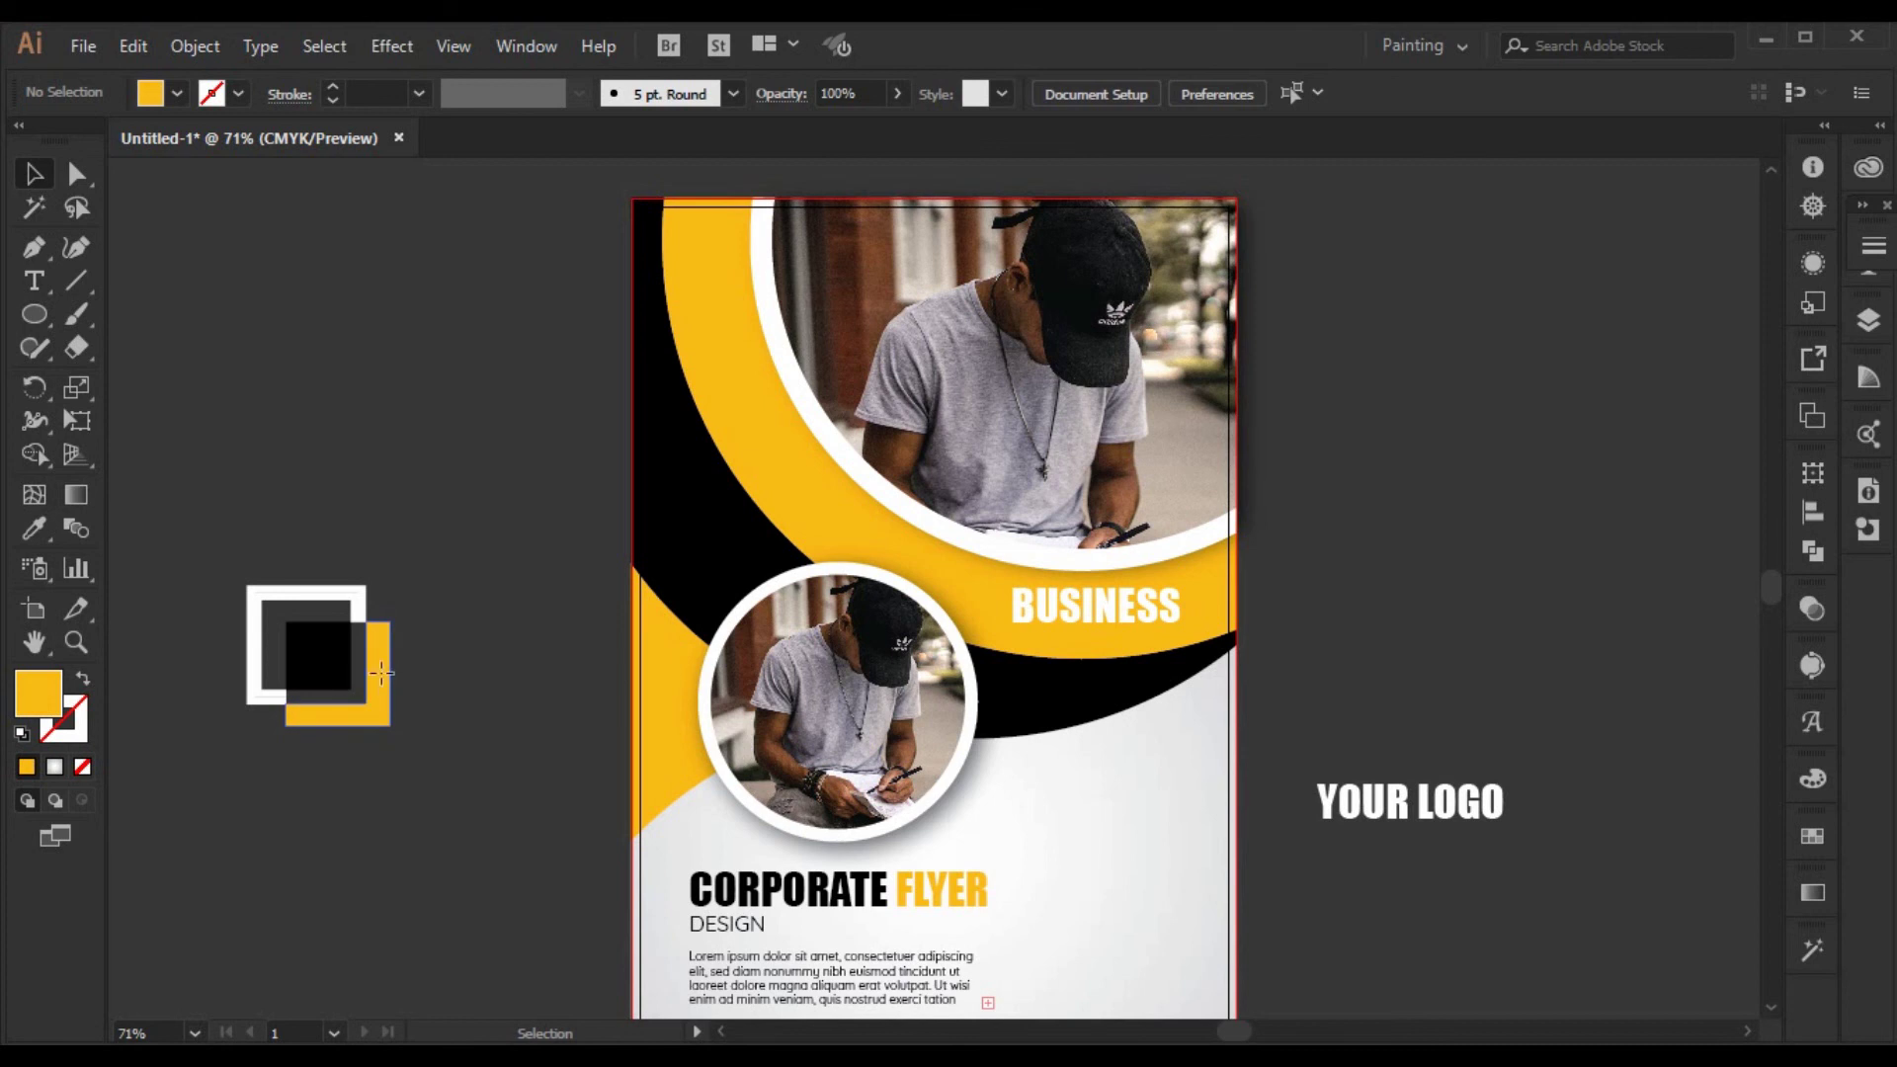
- Pull the yellow L-shaped piece away from the square logo and delete it
drag(382, 679, 399, 601)
scroll(432, 723, up, 1)
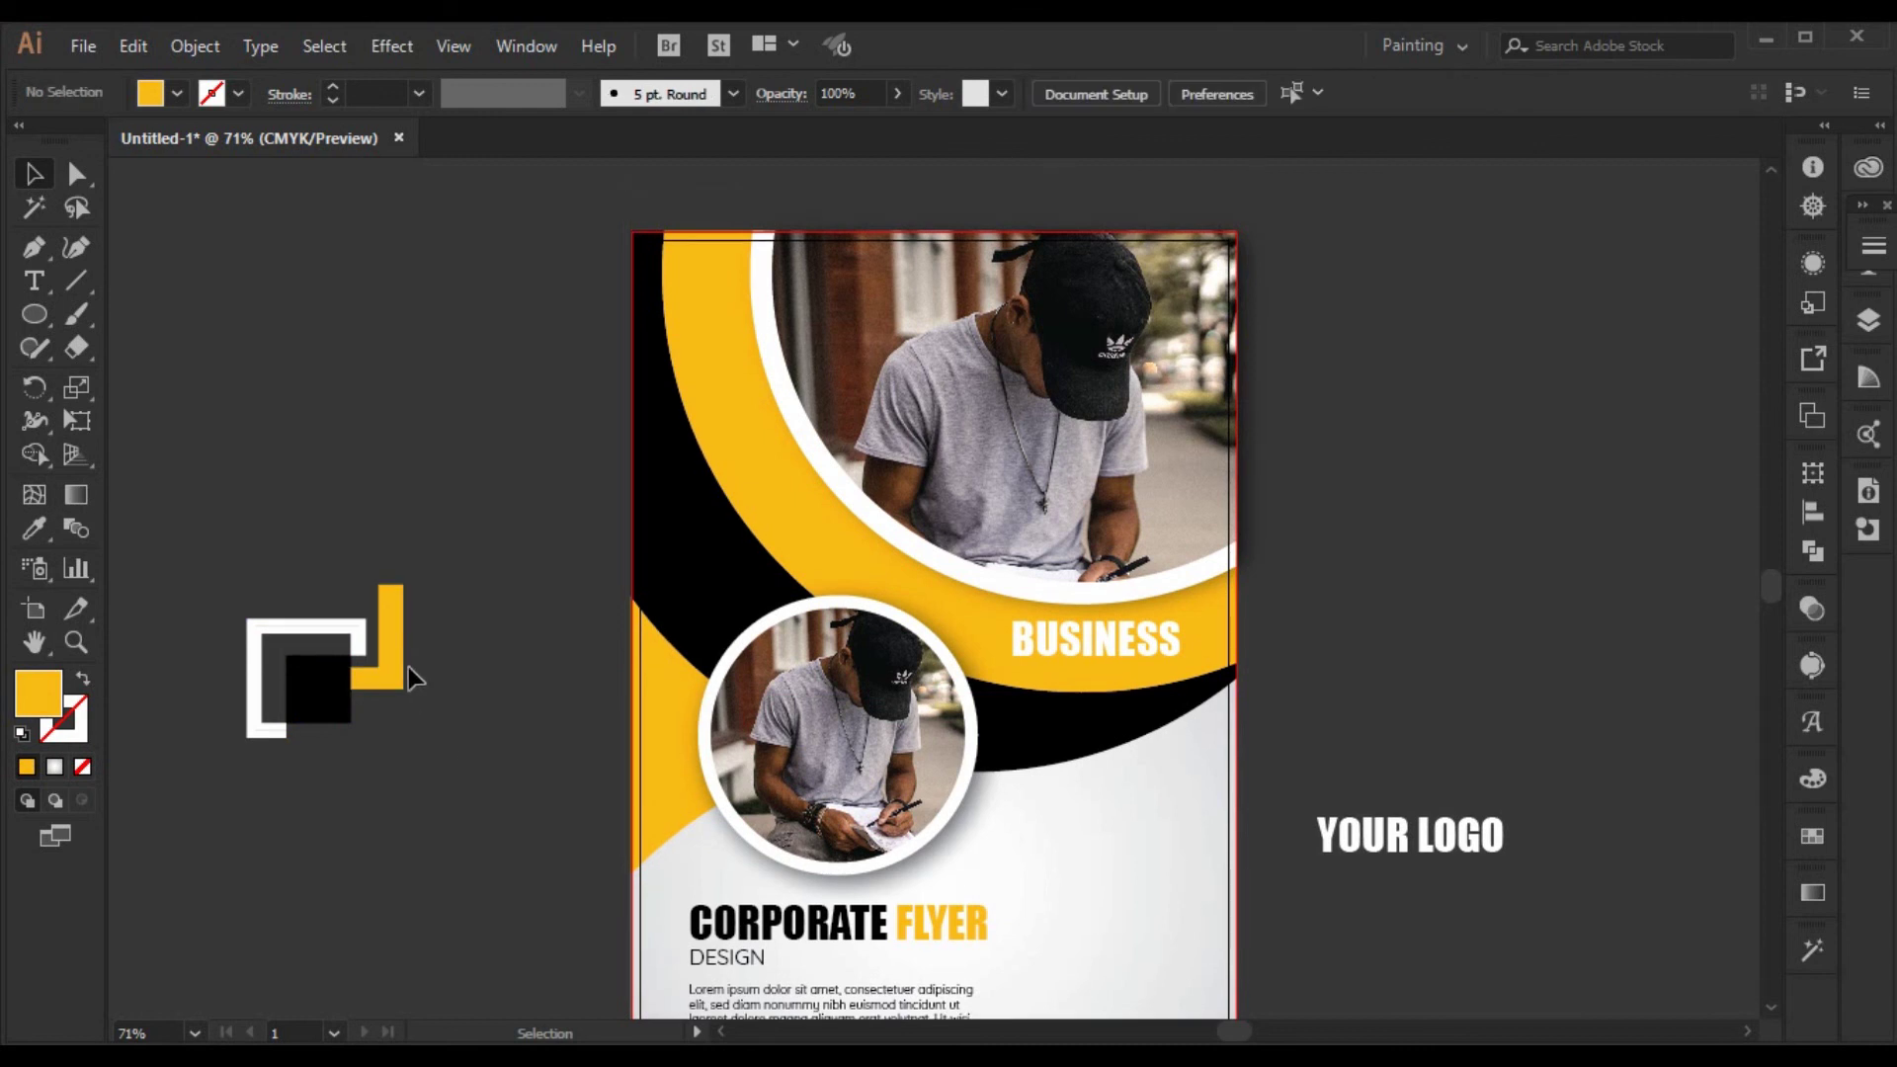
drag(407, 679, 415, 668)
key(Delete)
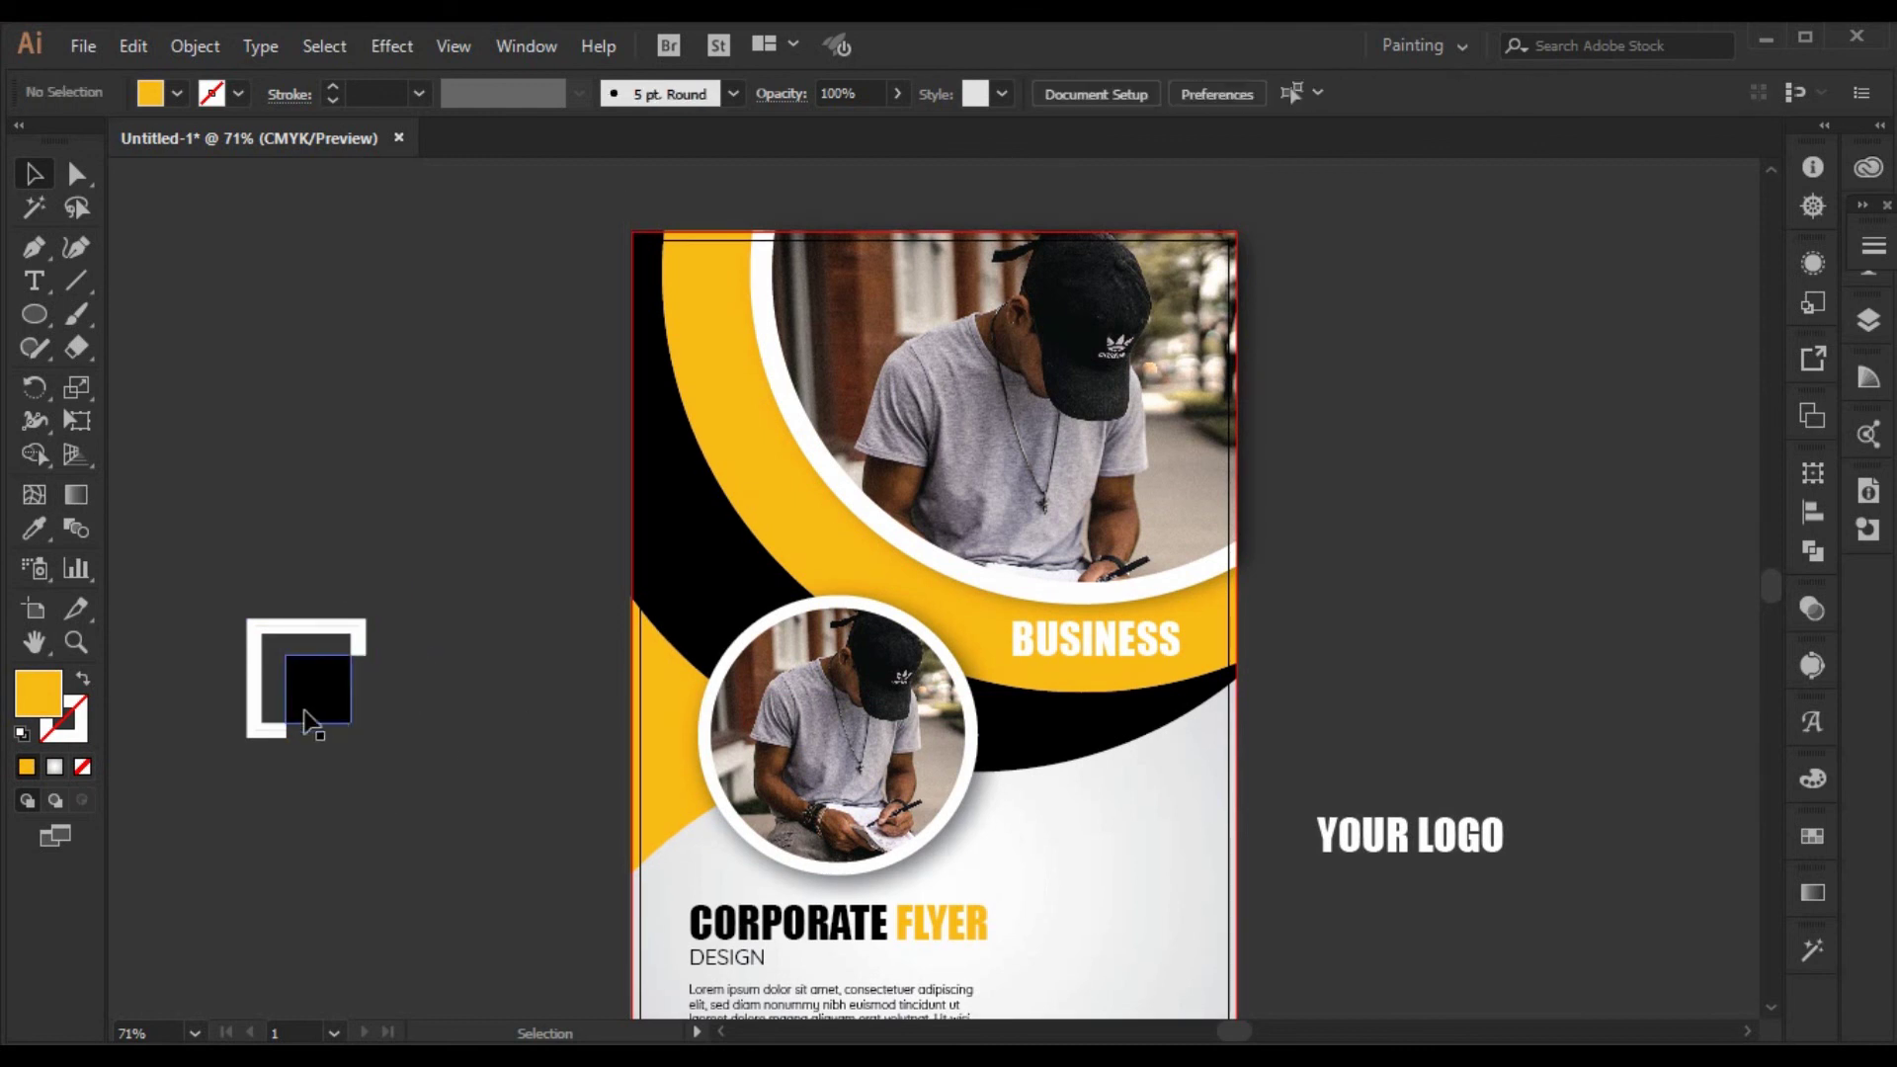
- Scale down the white frame with the black square and place it in the flyer's lower-right area, beside the CORPORATE FLYER heading
drag(249, 524, 413, 822)
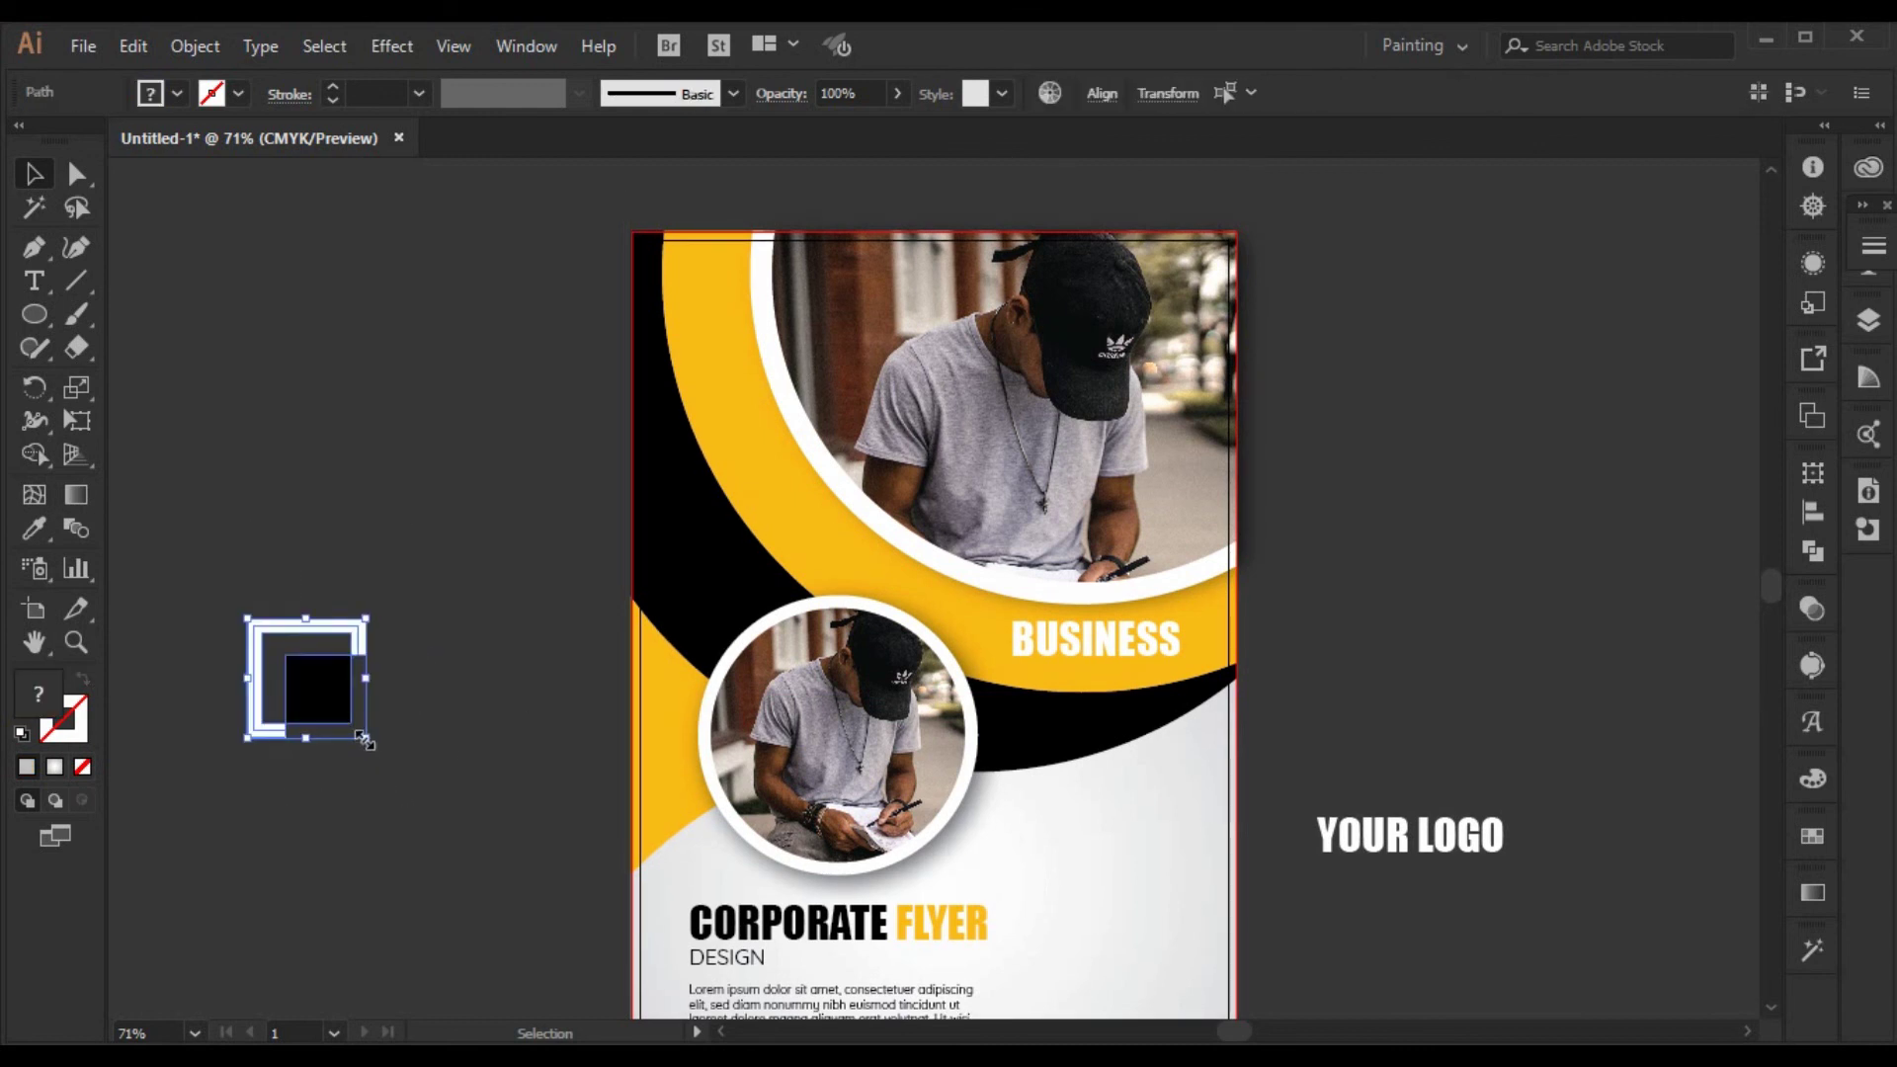
drag(361, 736, 1152, 939)
key(a)
click(358, 751)
click(1368, 965)
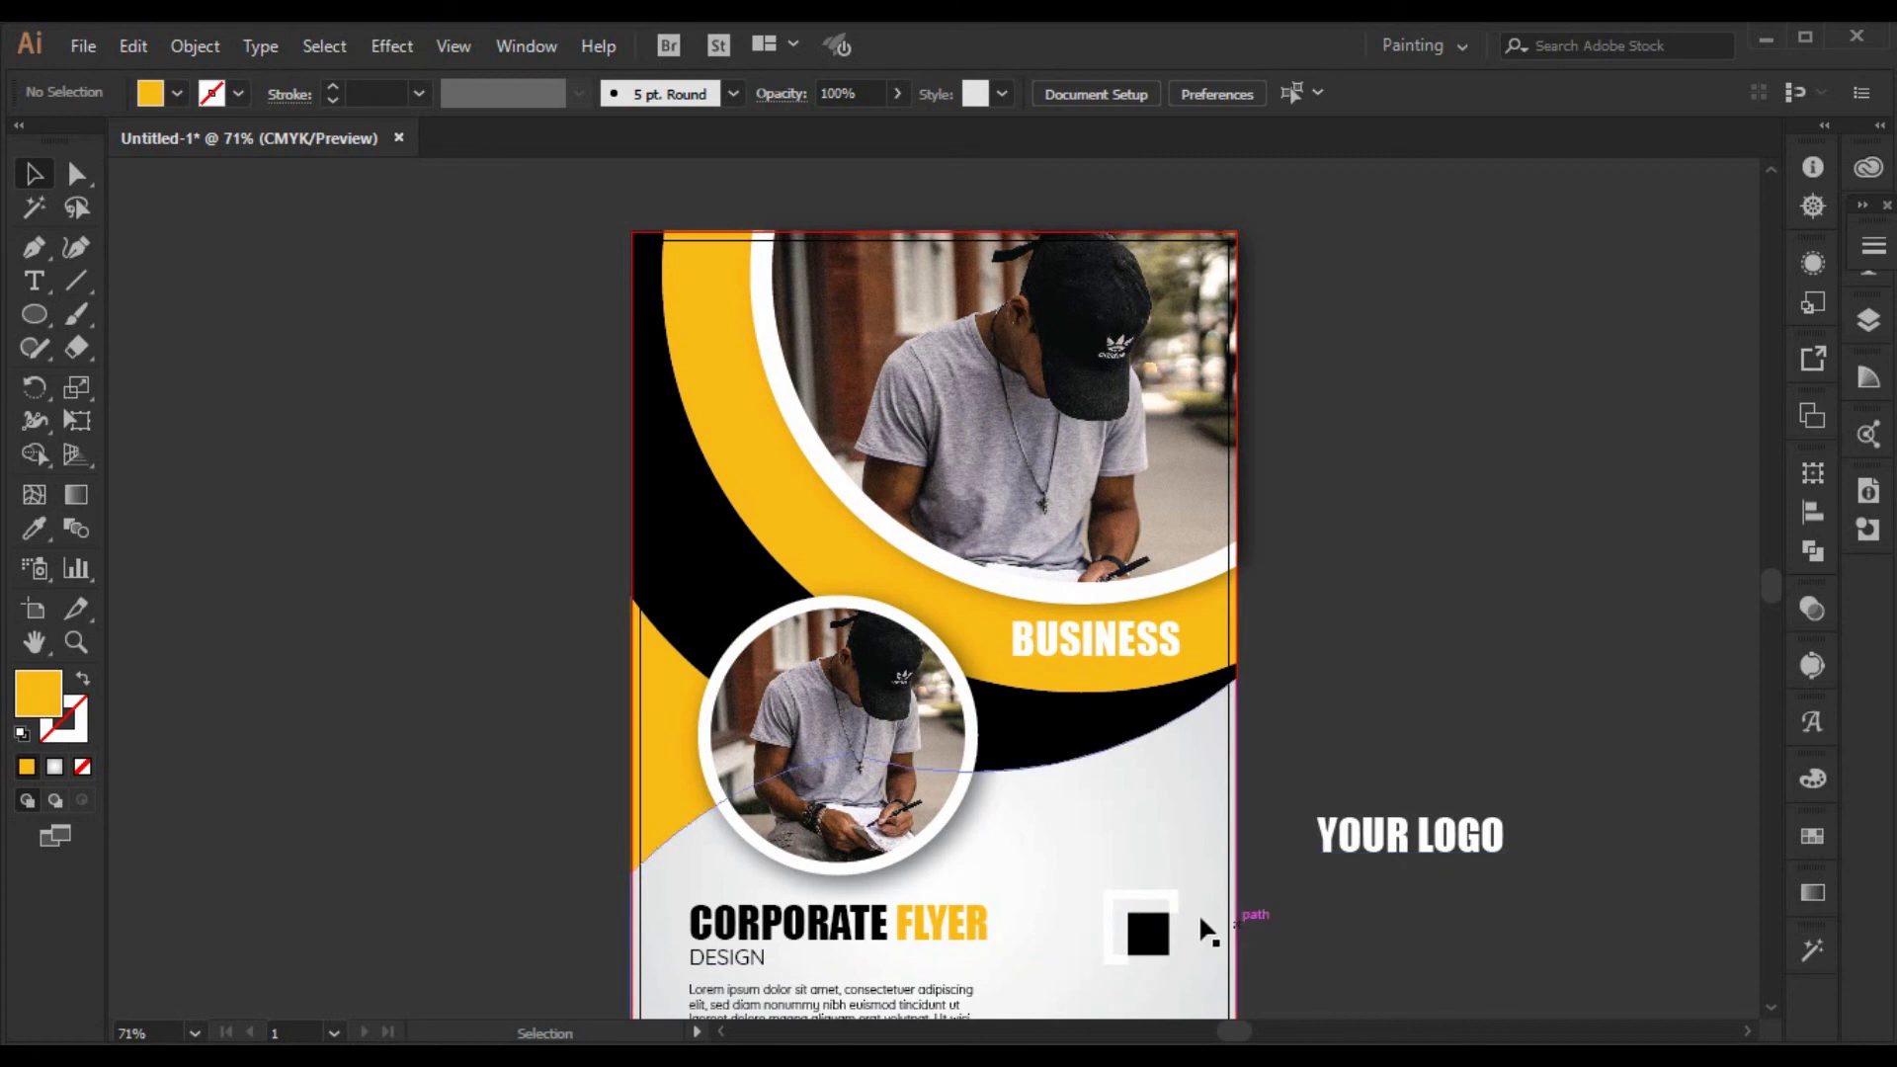
- Ungroup the square logo and recolour its outer white frame with the flyer's yellow using the Eyedropper
click(1146, 929)
right_click(1138, 901)
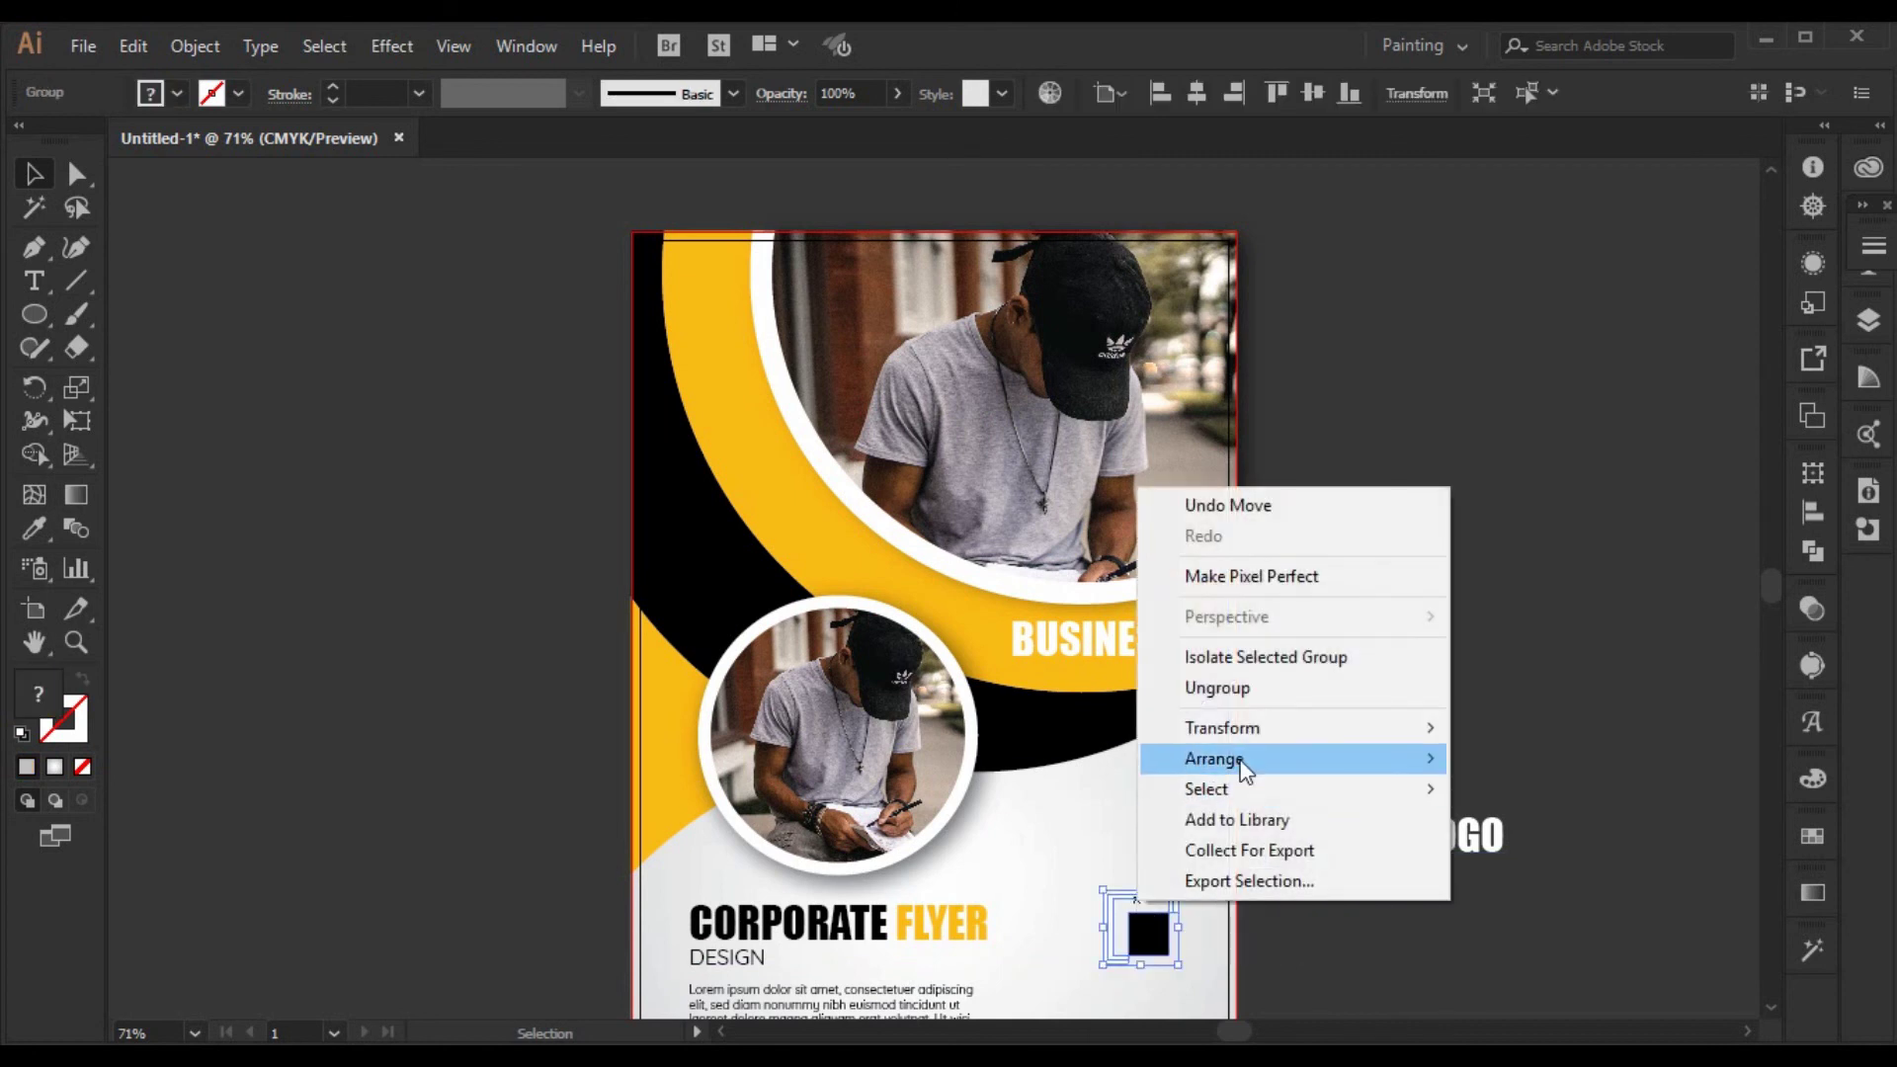
click(1217, 687)
click(1111, 904)
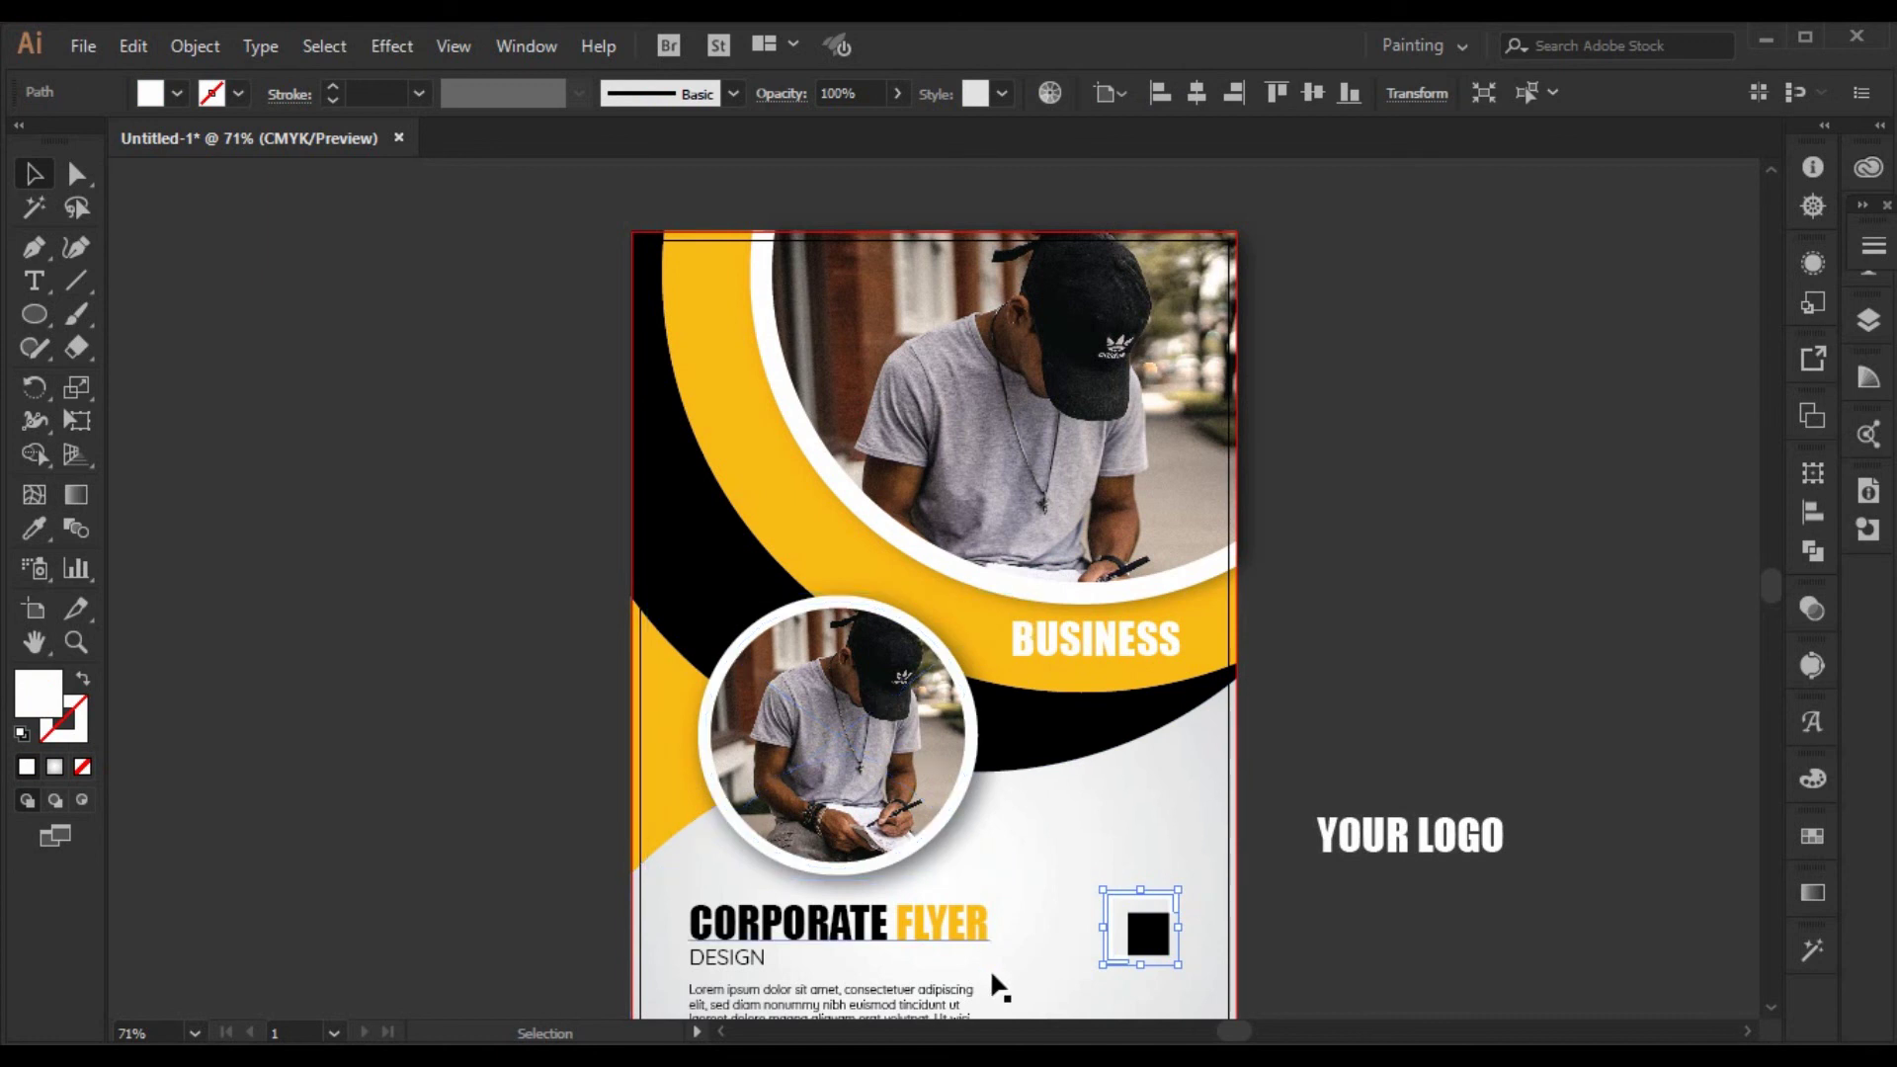
key(i)
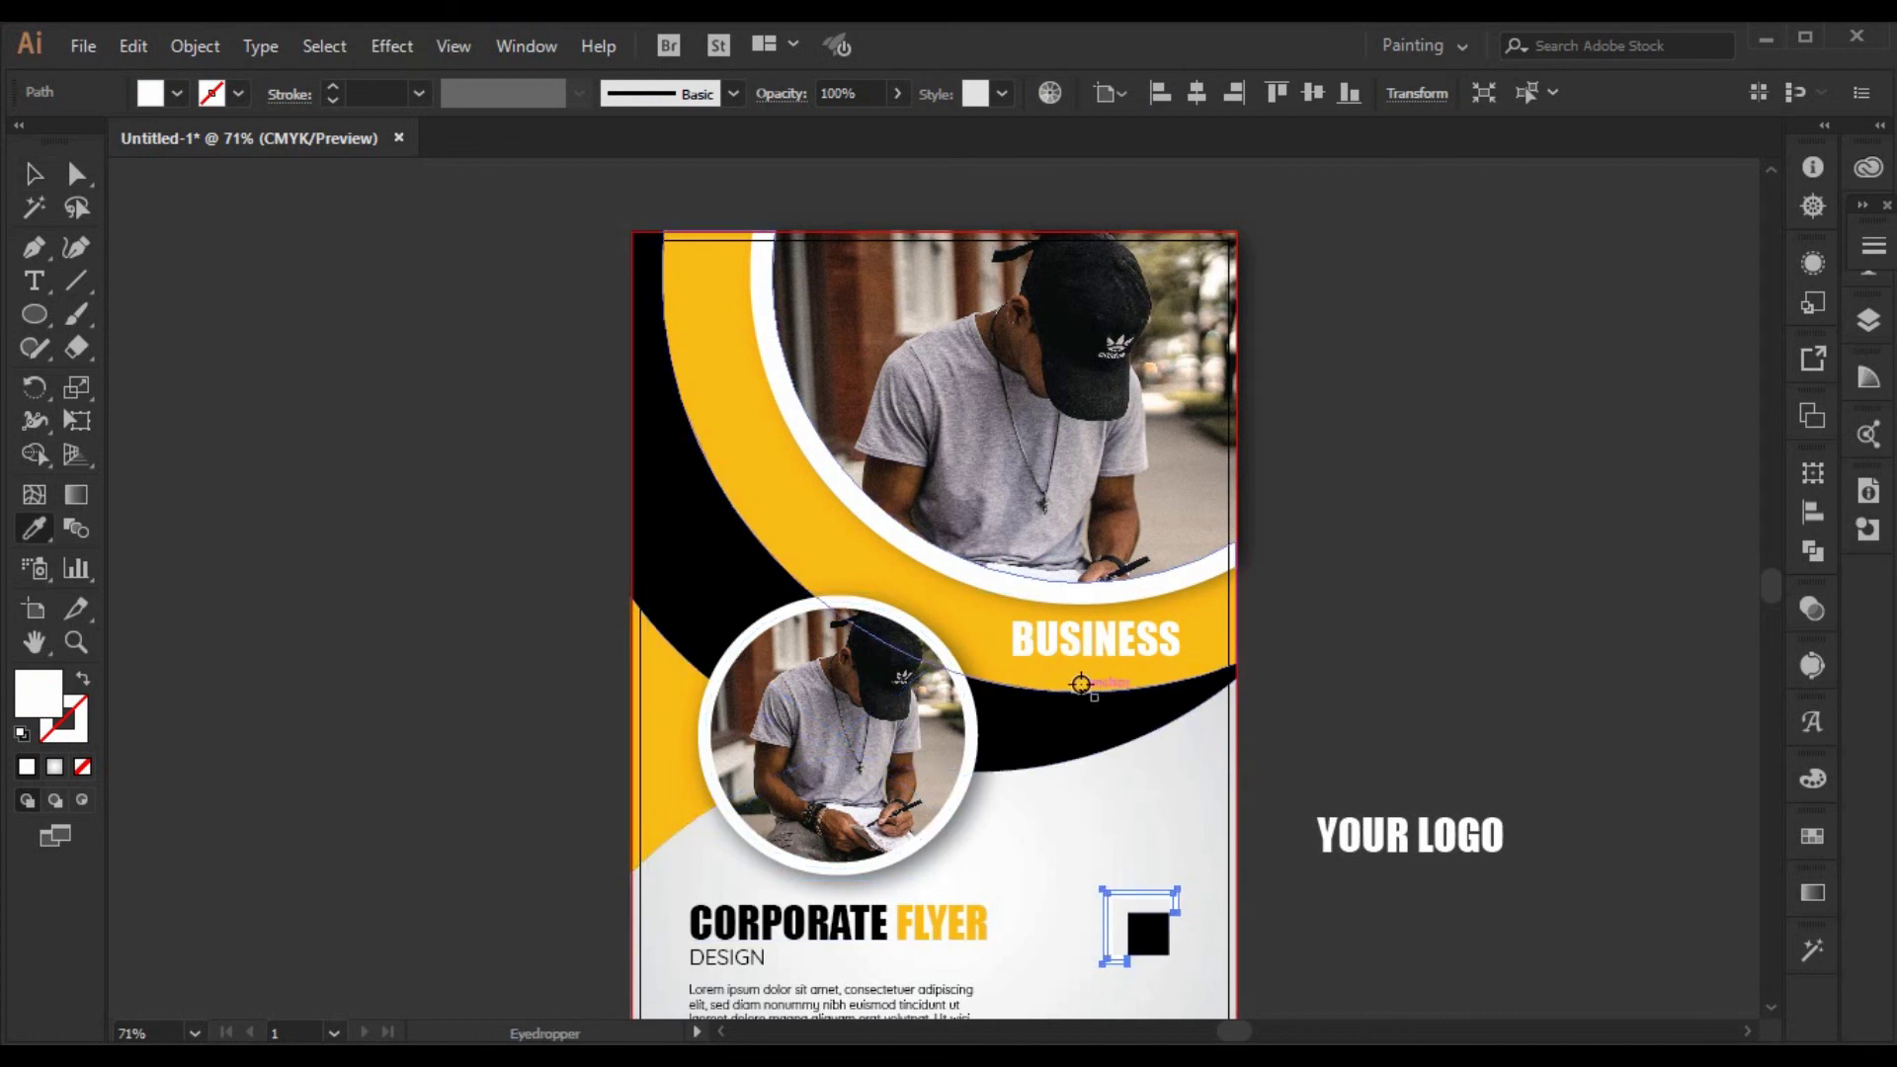
click(1080, 680)
click(32, 175)
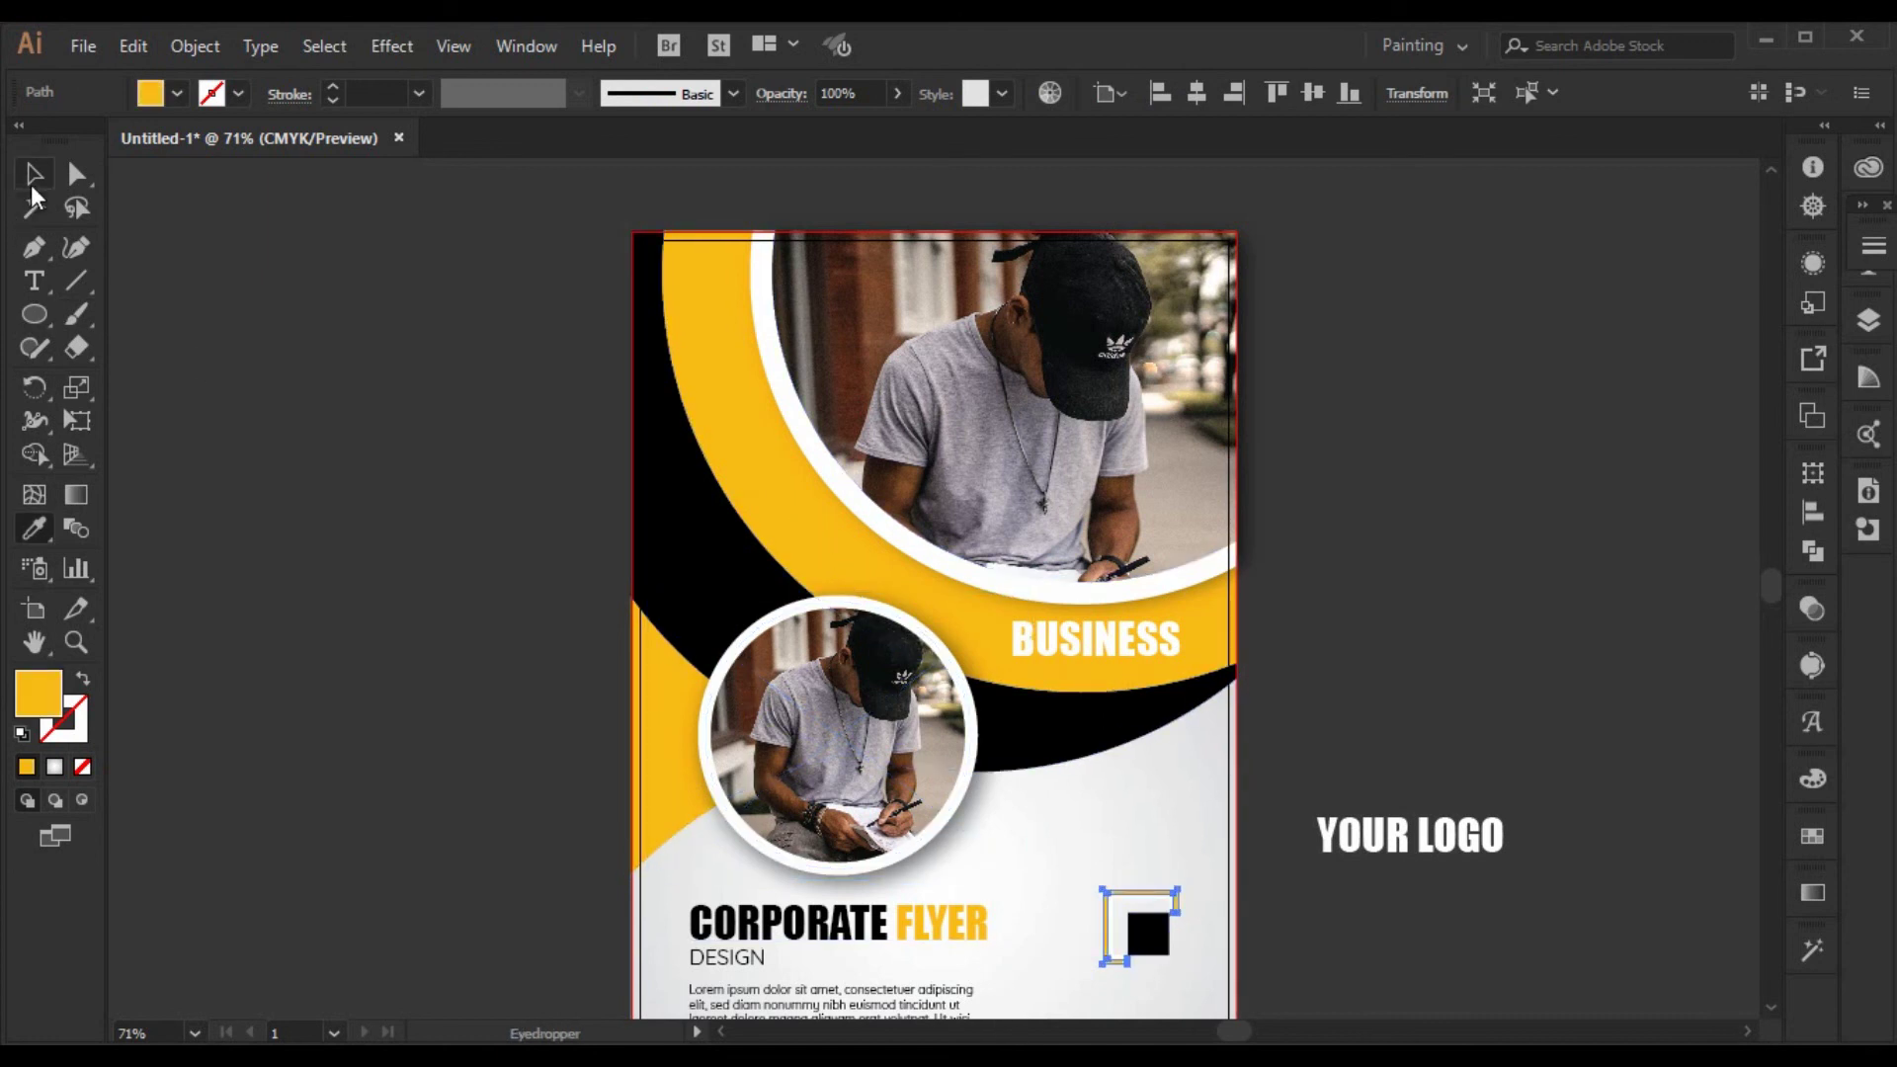
click(441, 506)
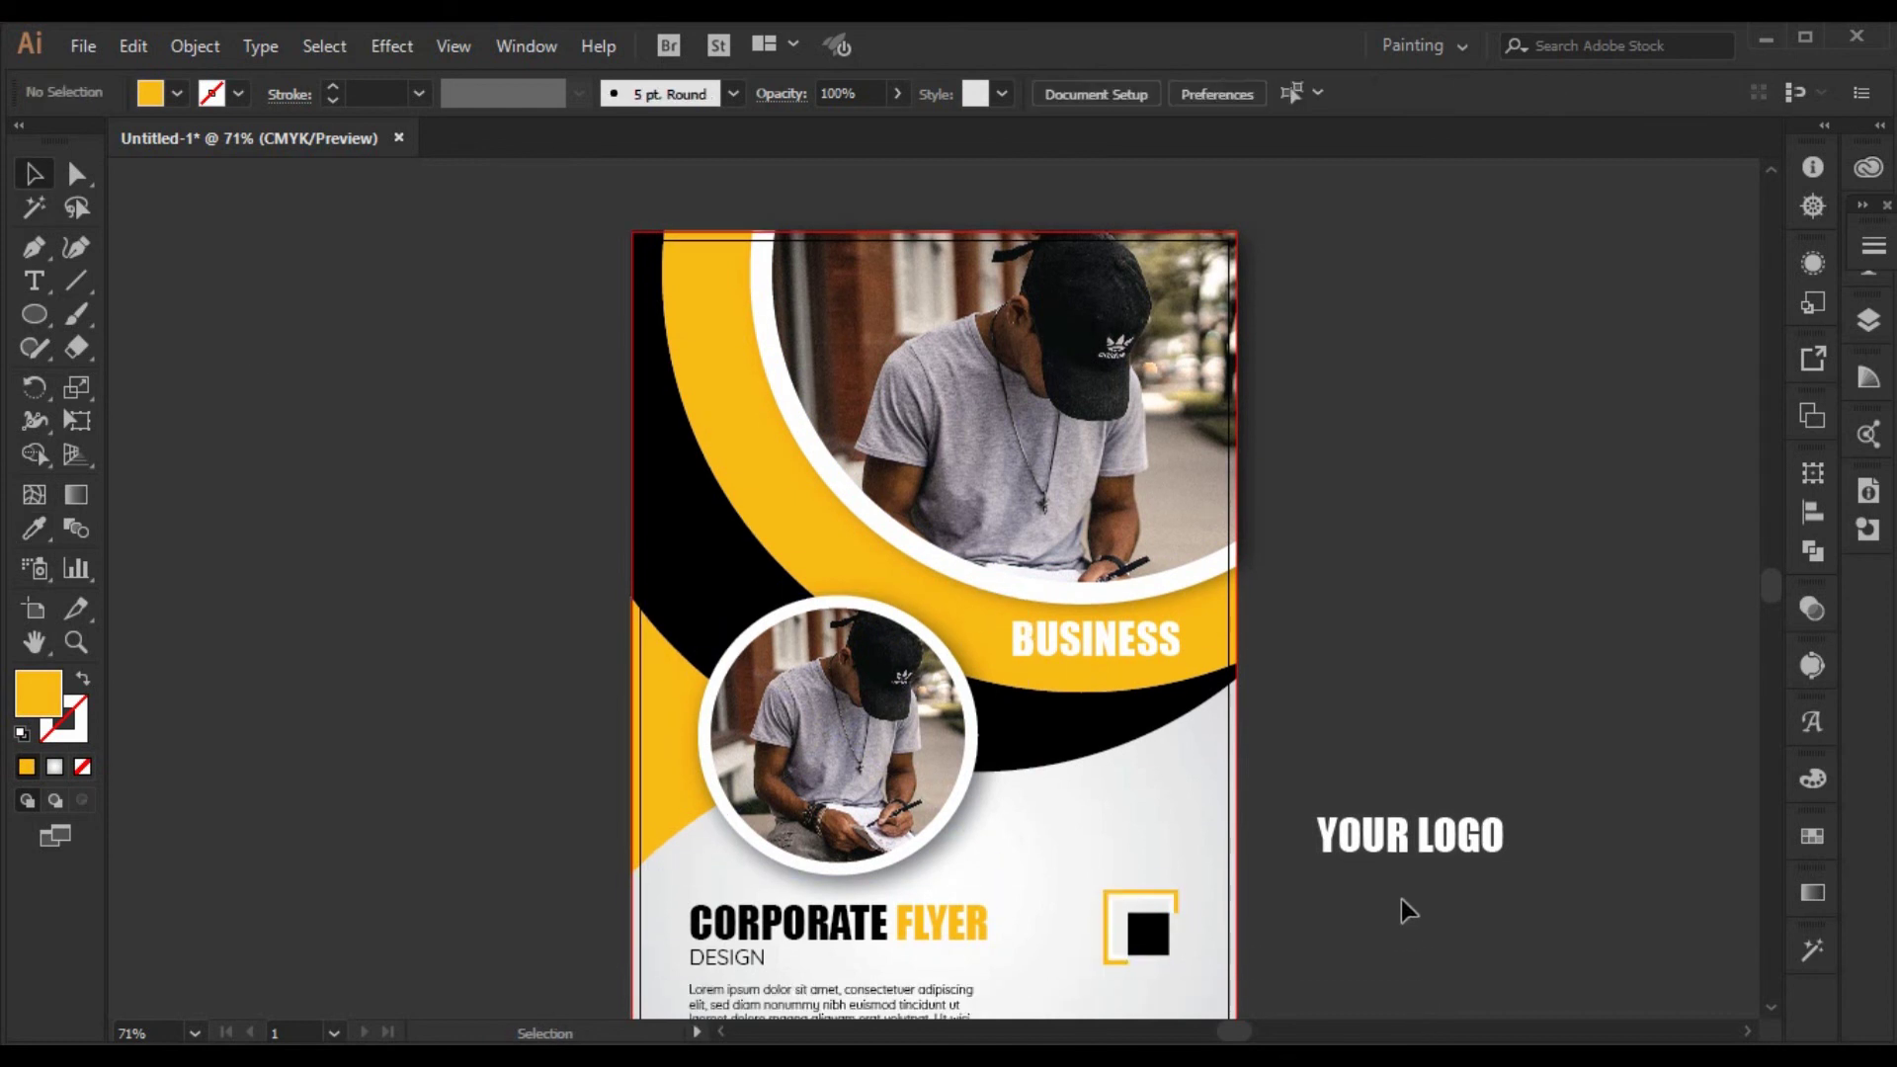
- Move the YOUR LOGO text below the square logo on the flyer and fill it with black
drag(1407, 843, 1140, 996)
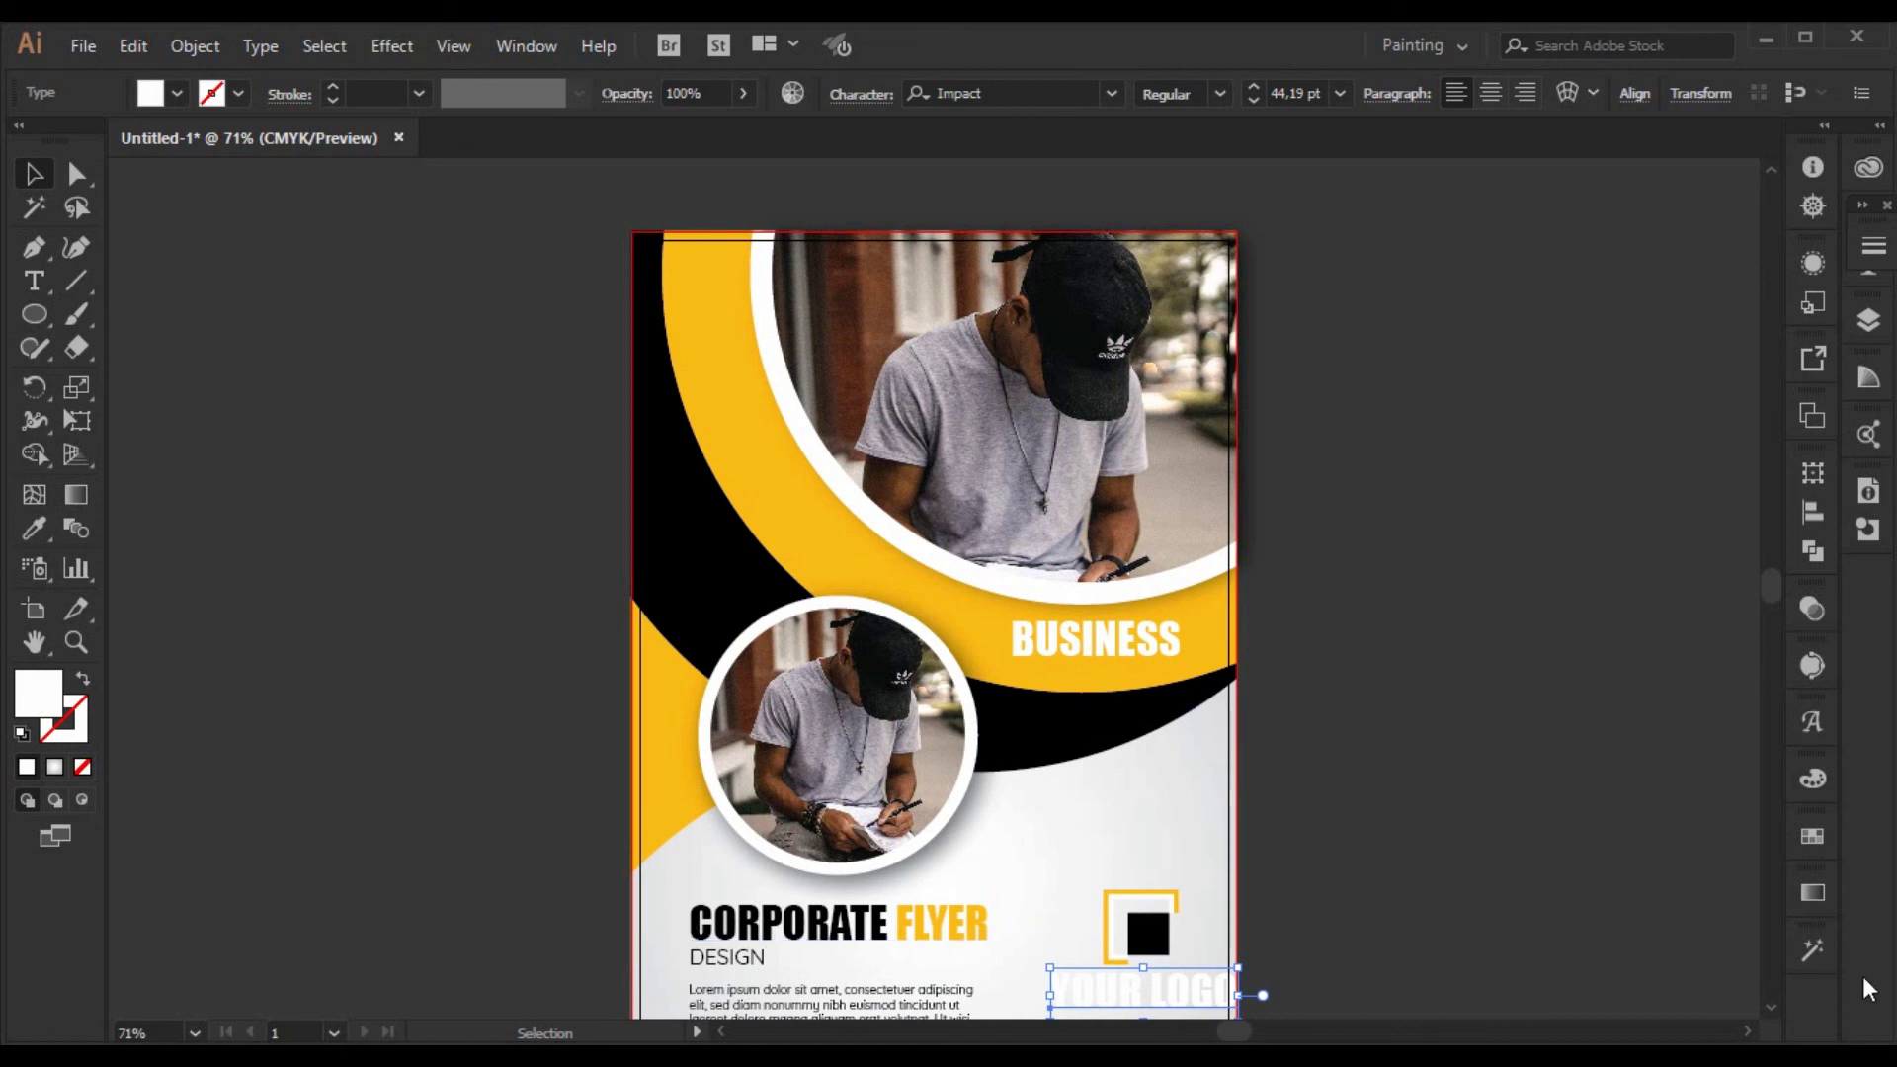
click(1812, 781)
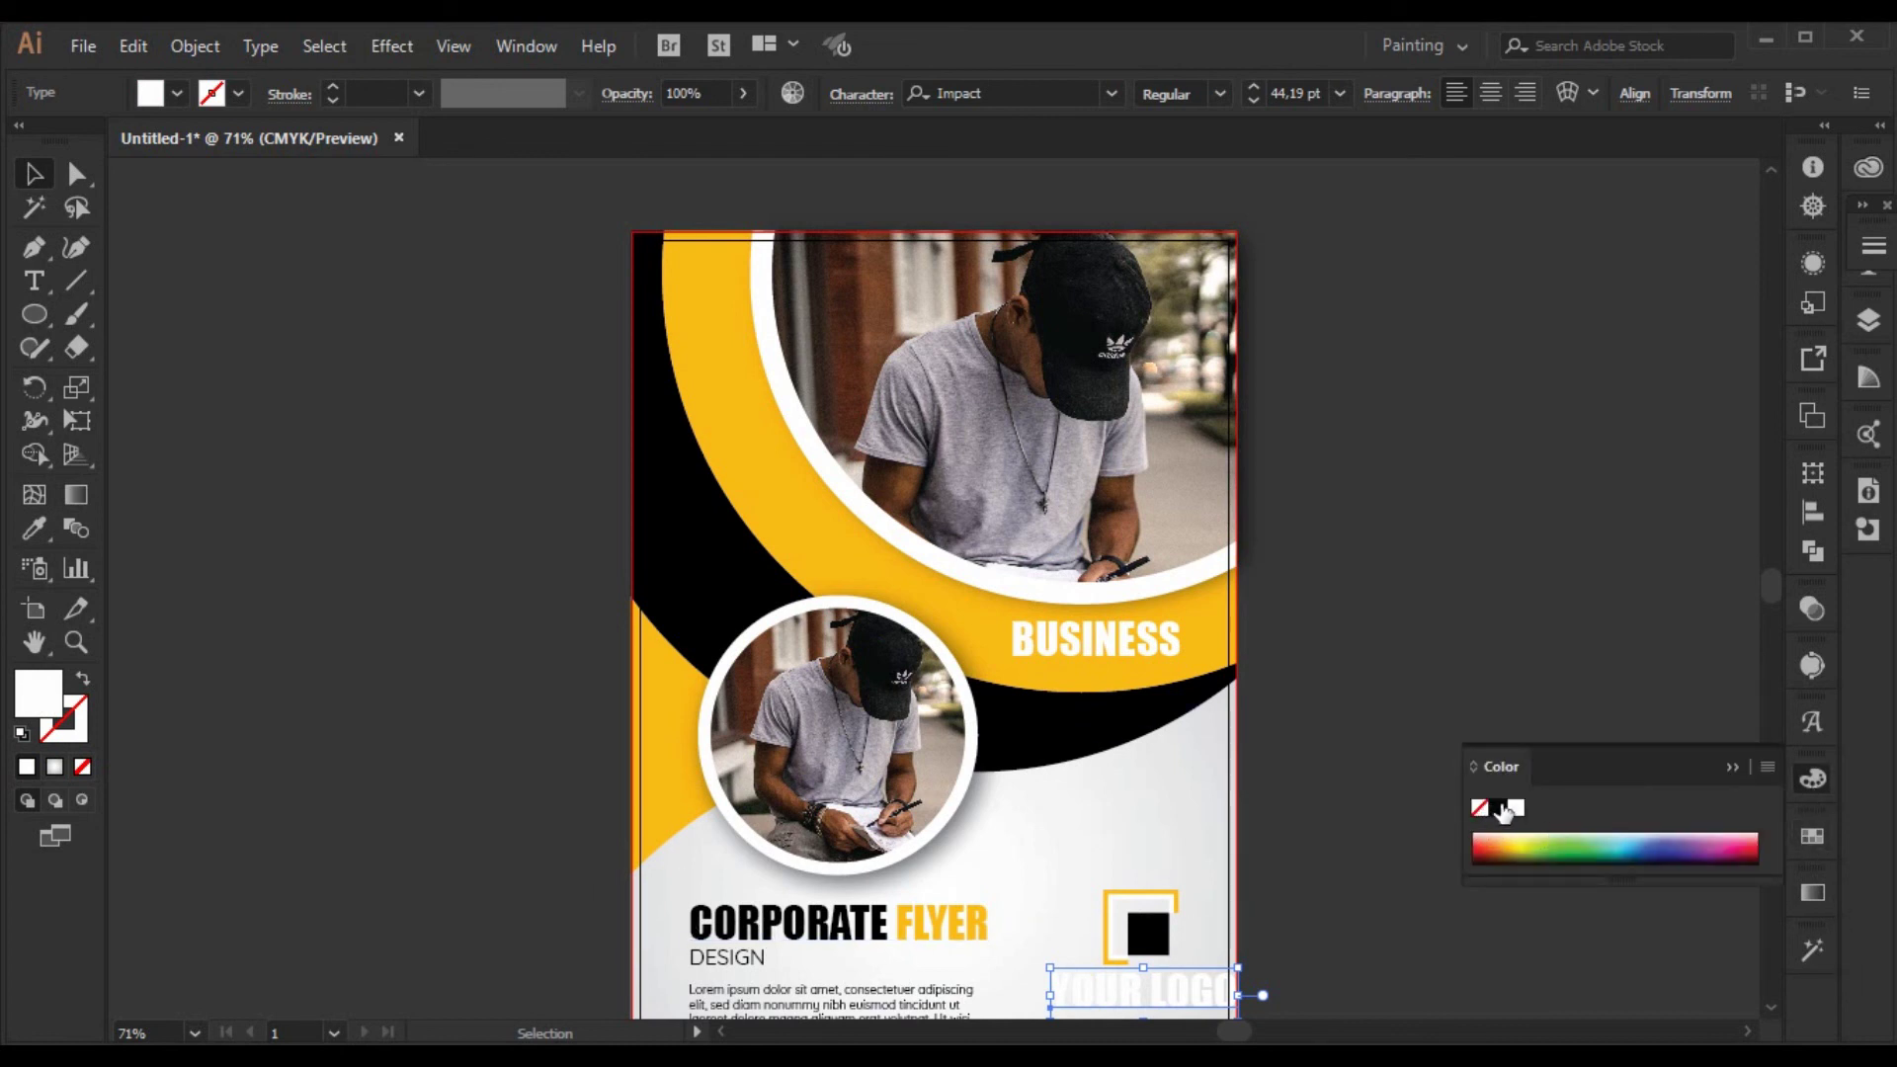
click(1498, 808)
click(1741, 756)
click(1493, 864)
scroll(1494, 863, down, 1)
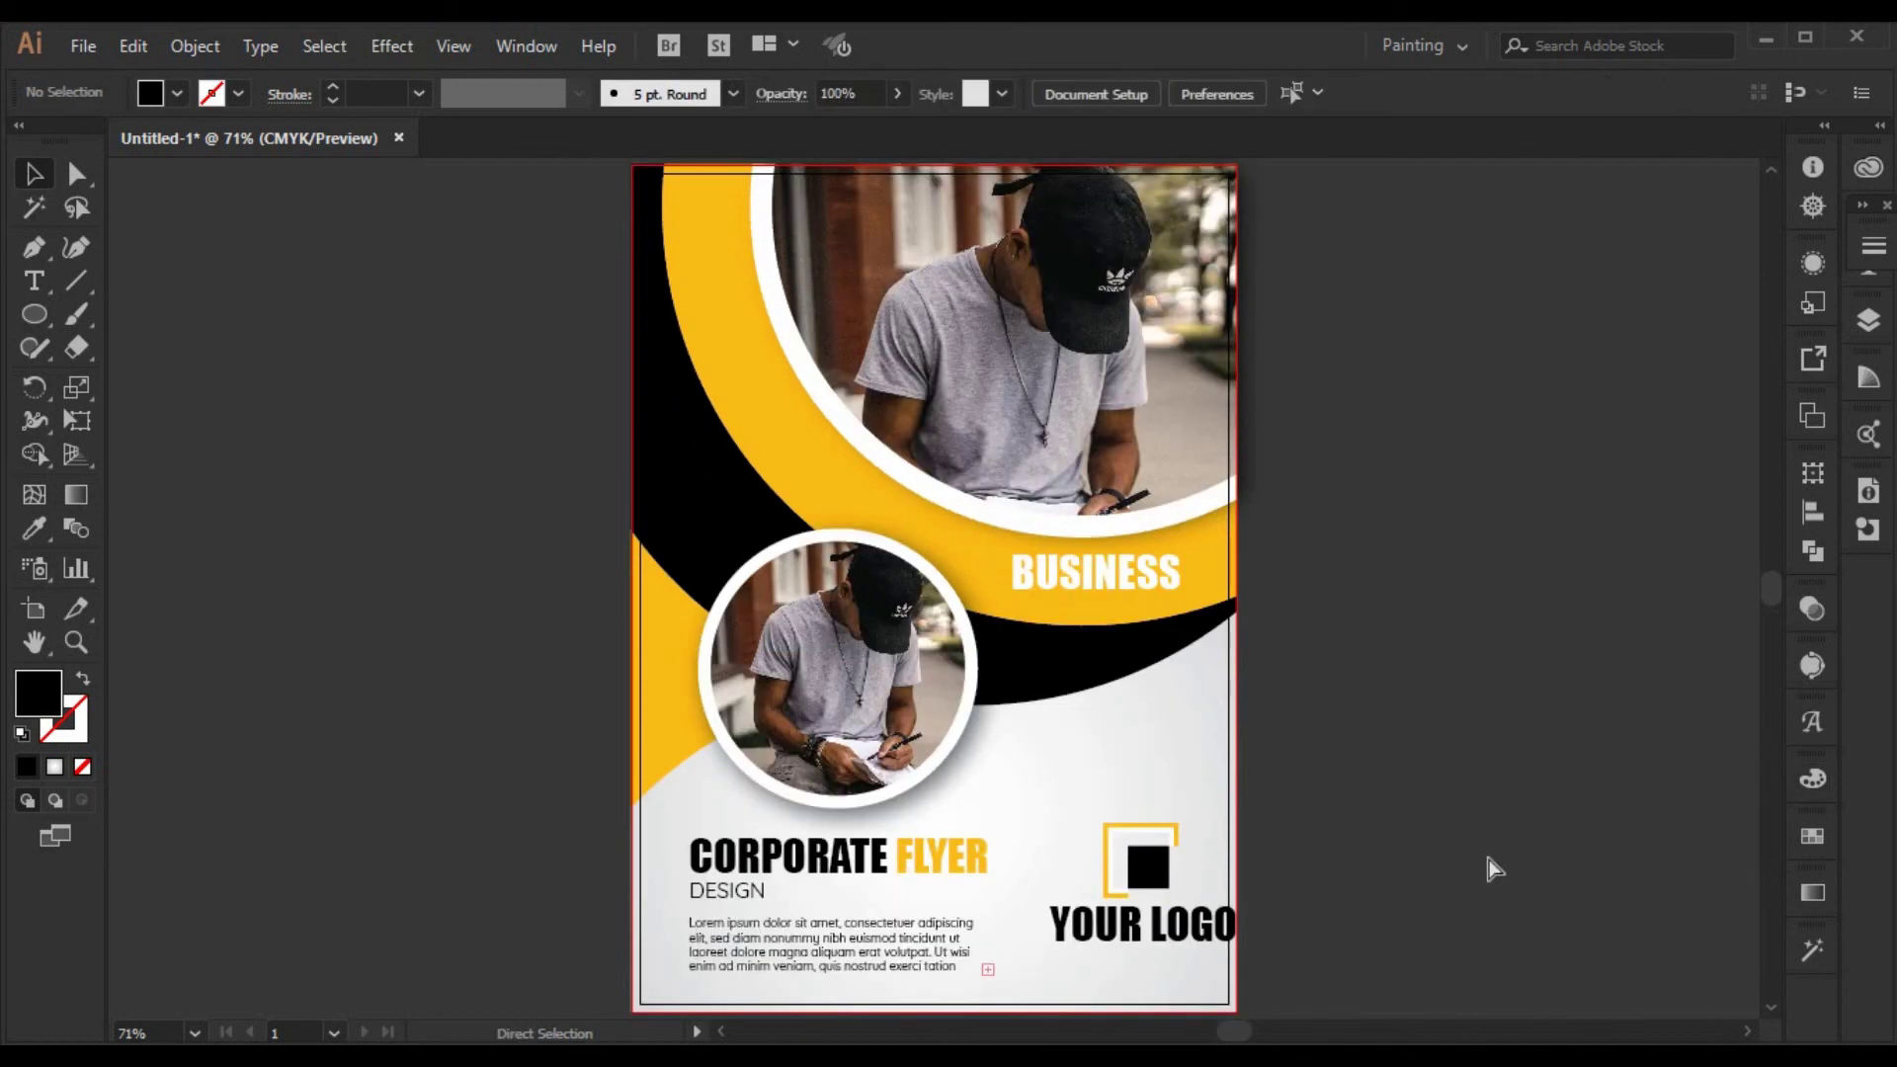
- Reduce the YOUR LOGO text to 25 pt and position it directly beneath the square logo
drag(1166, 940, 1154, 941)
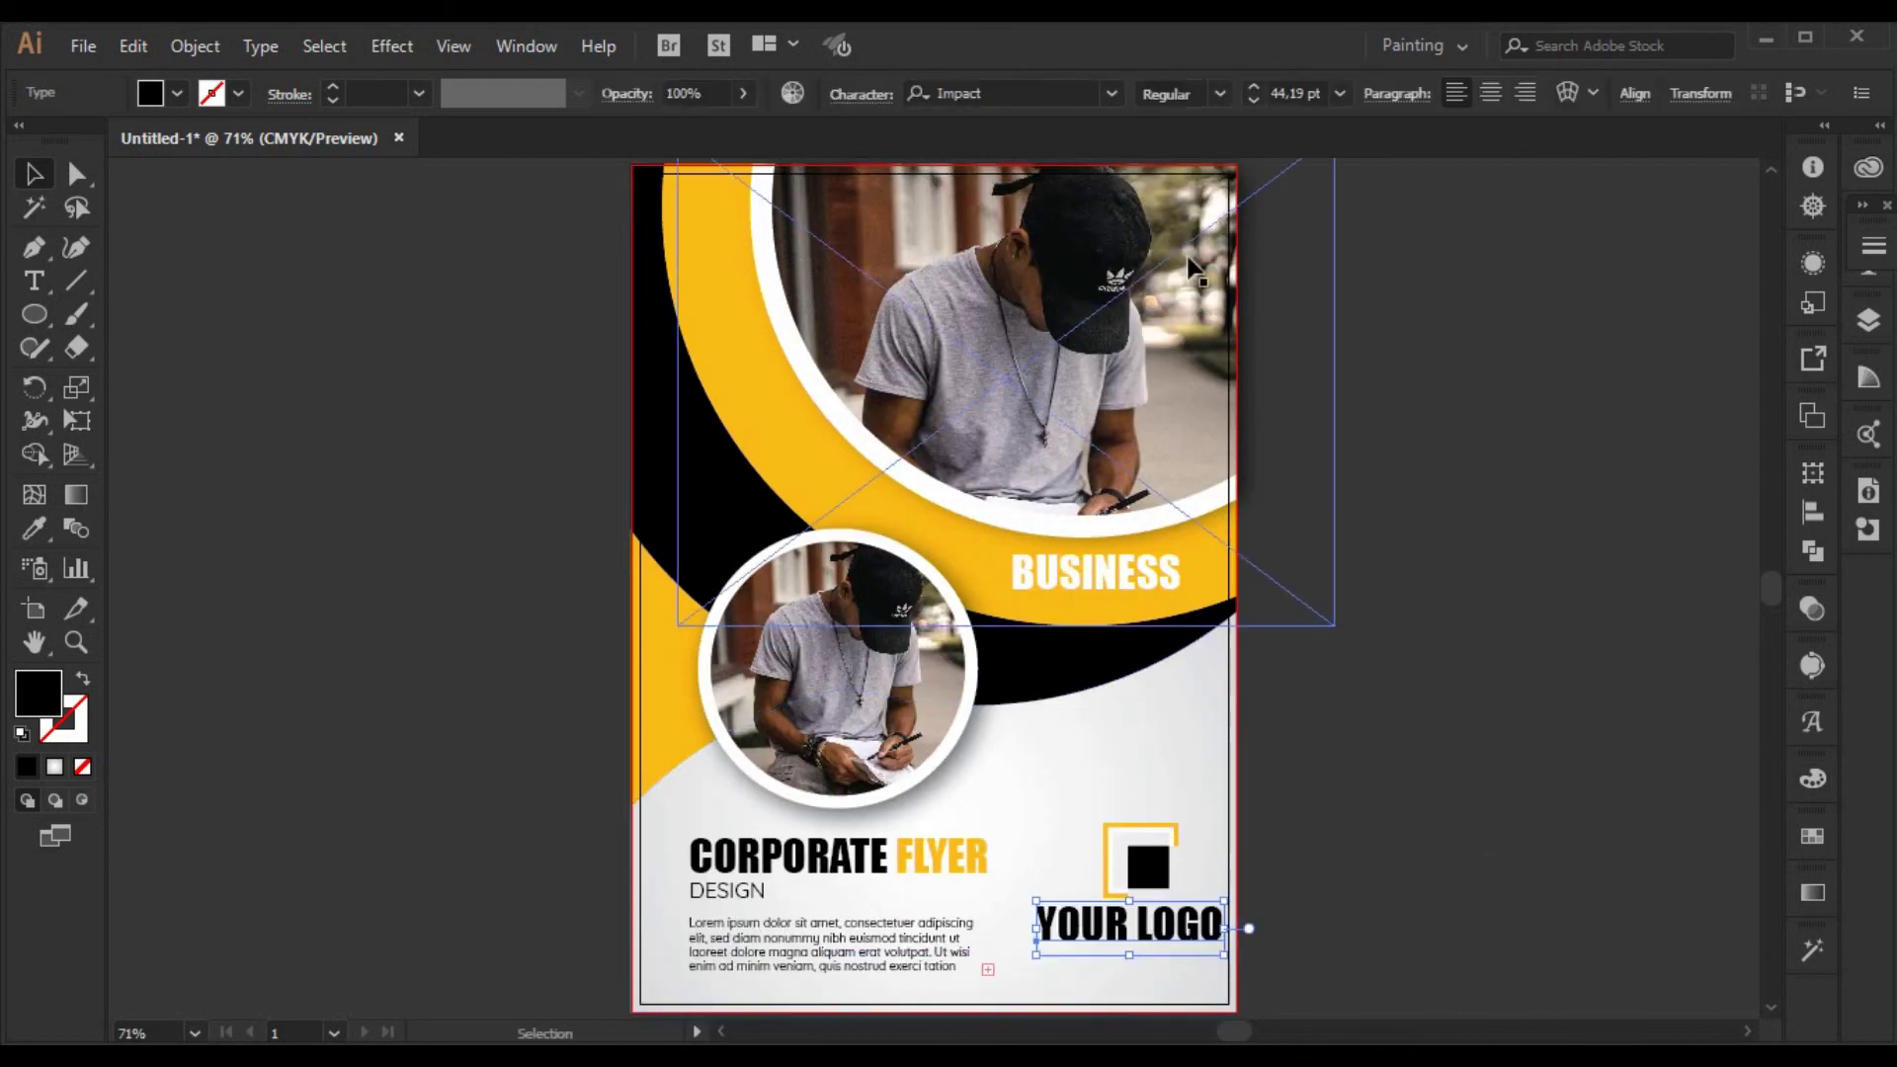
scroll(1290, 87, down, 19)
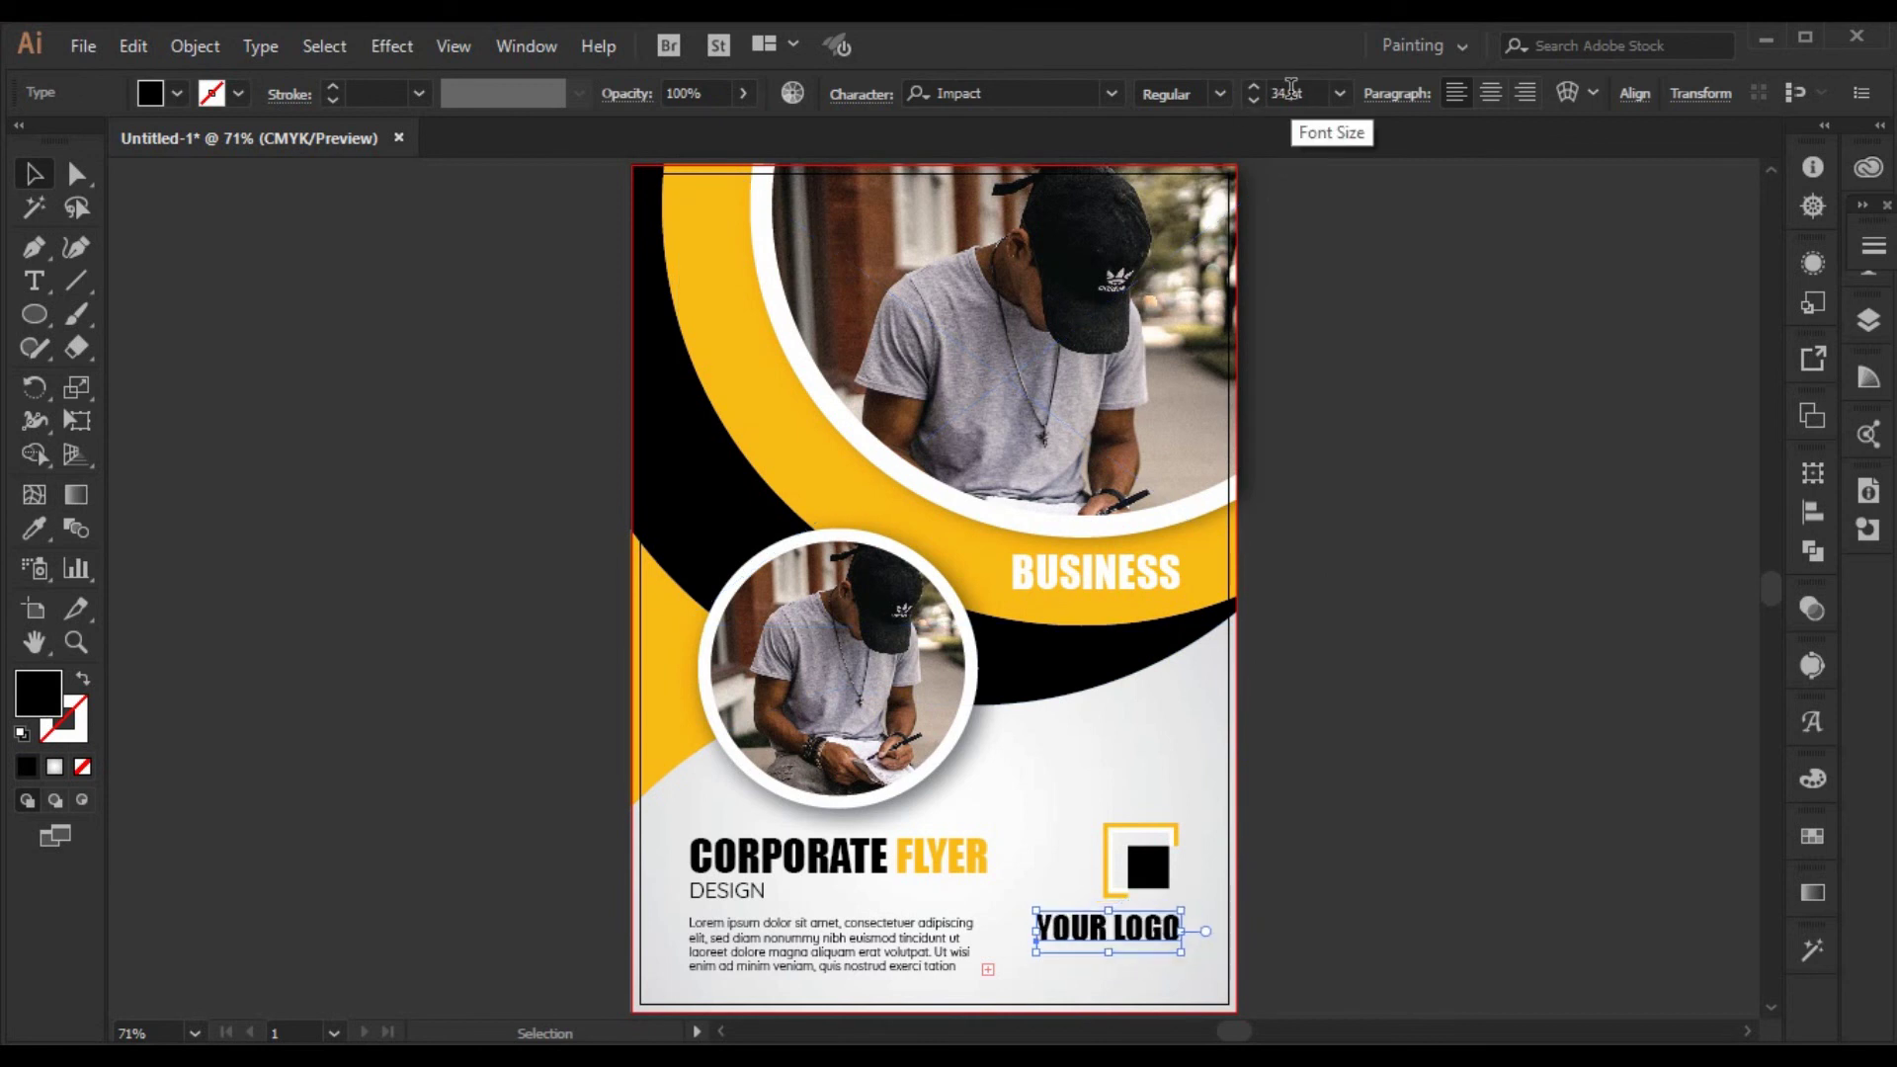
click(1359, 546)
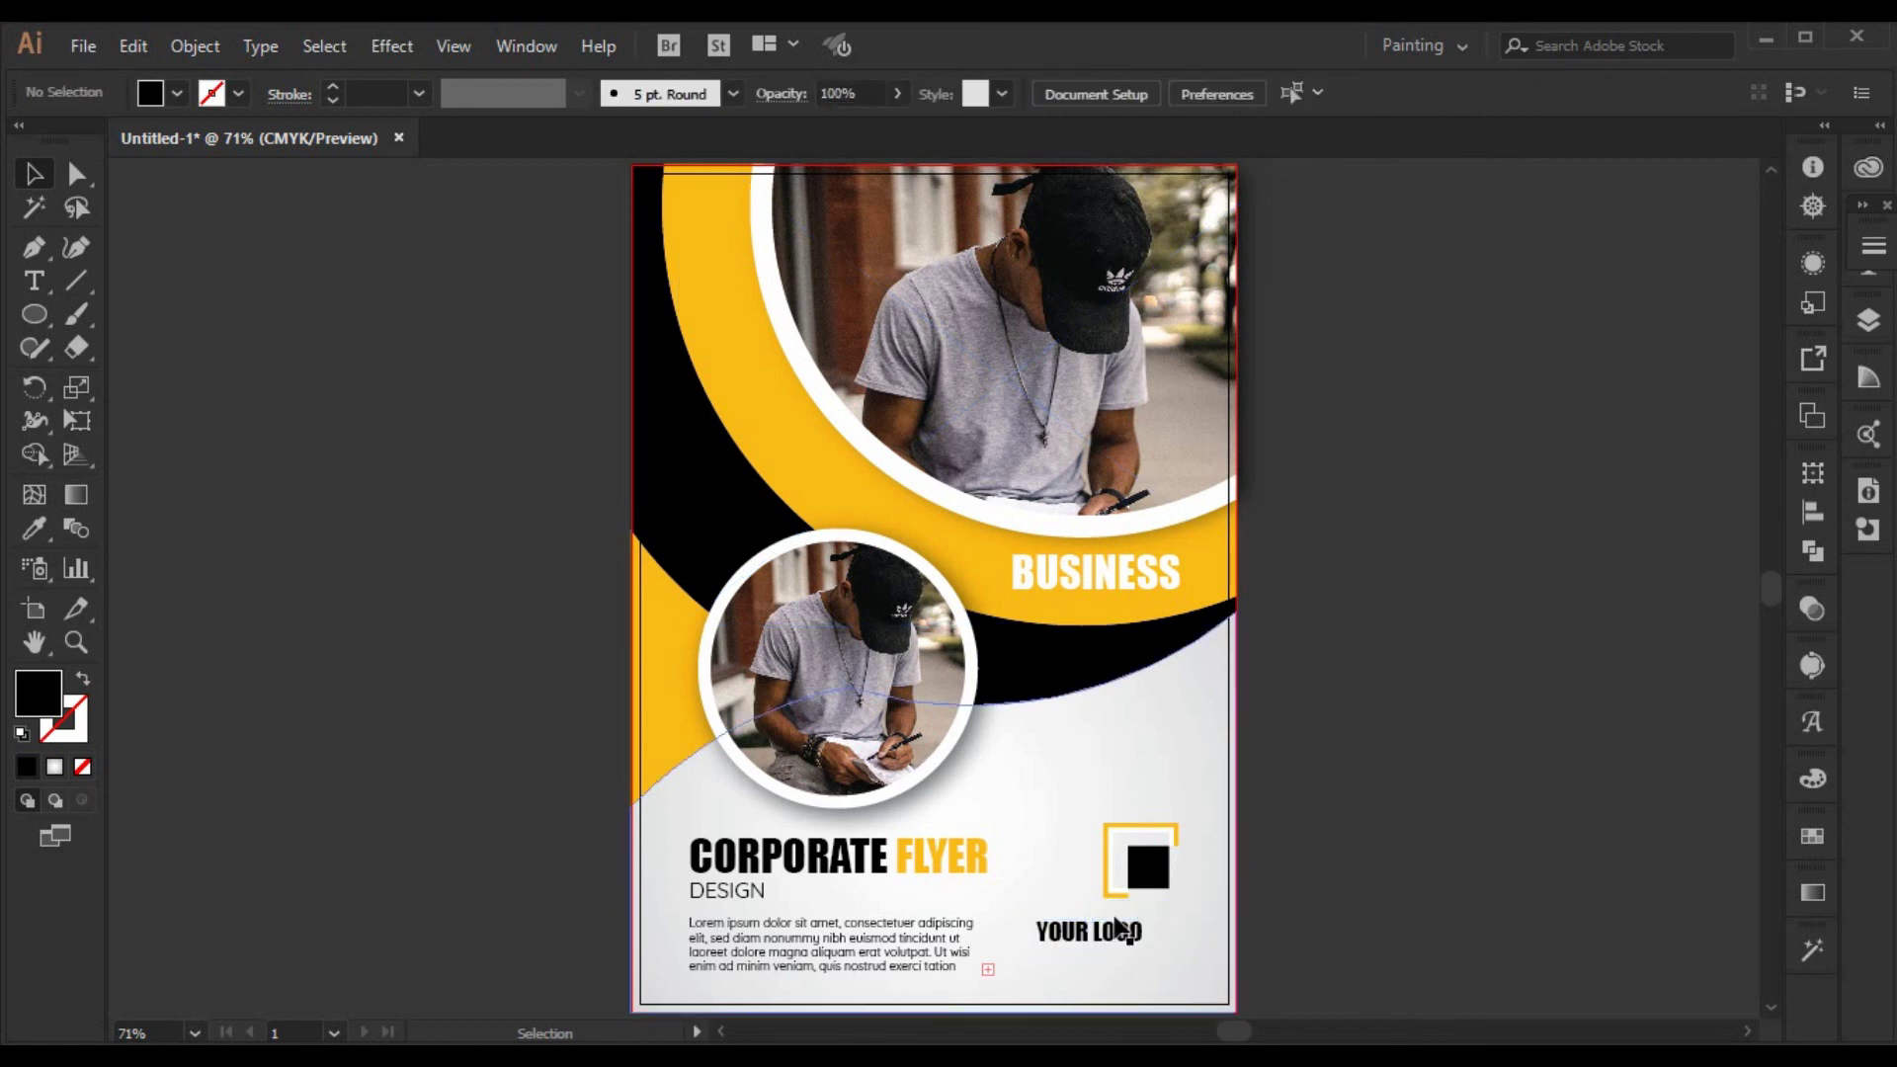
drag(1109, 936, 1156, 923)
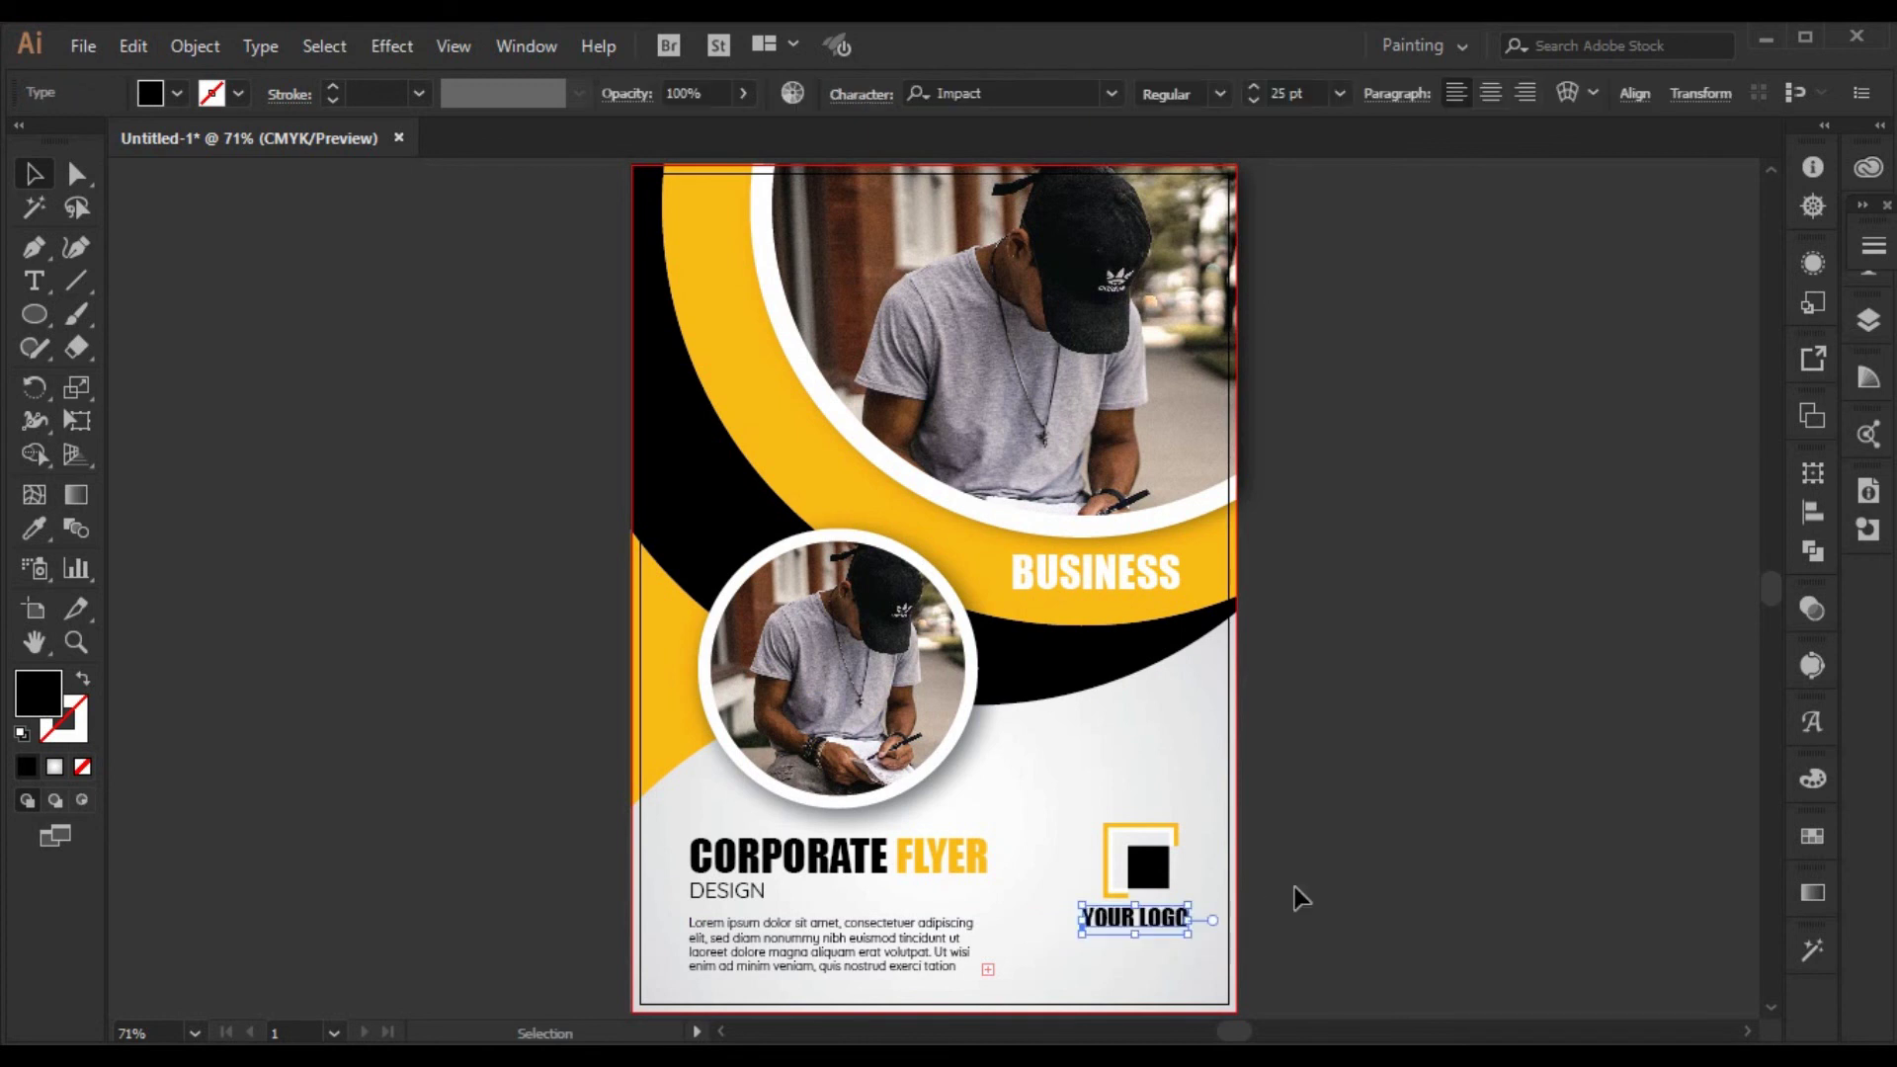
click(1295, 898)
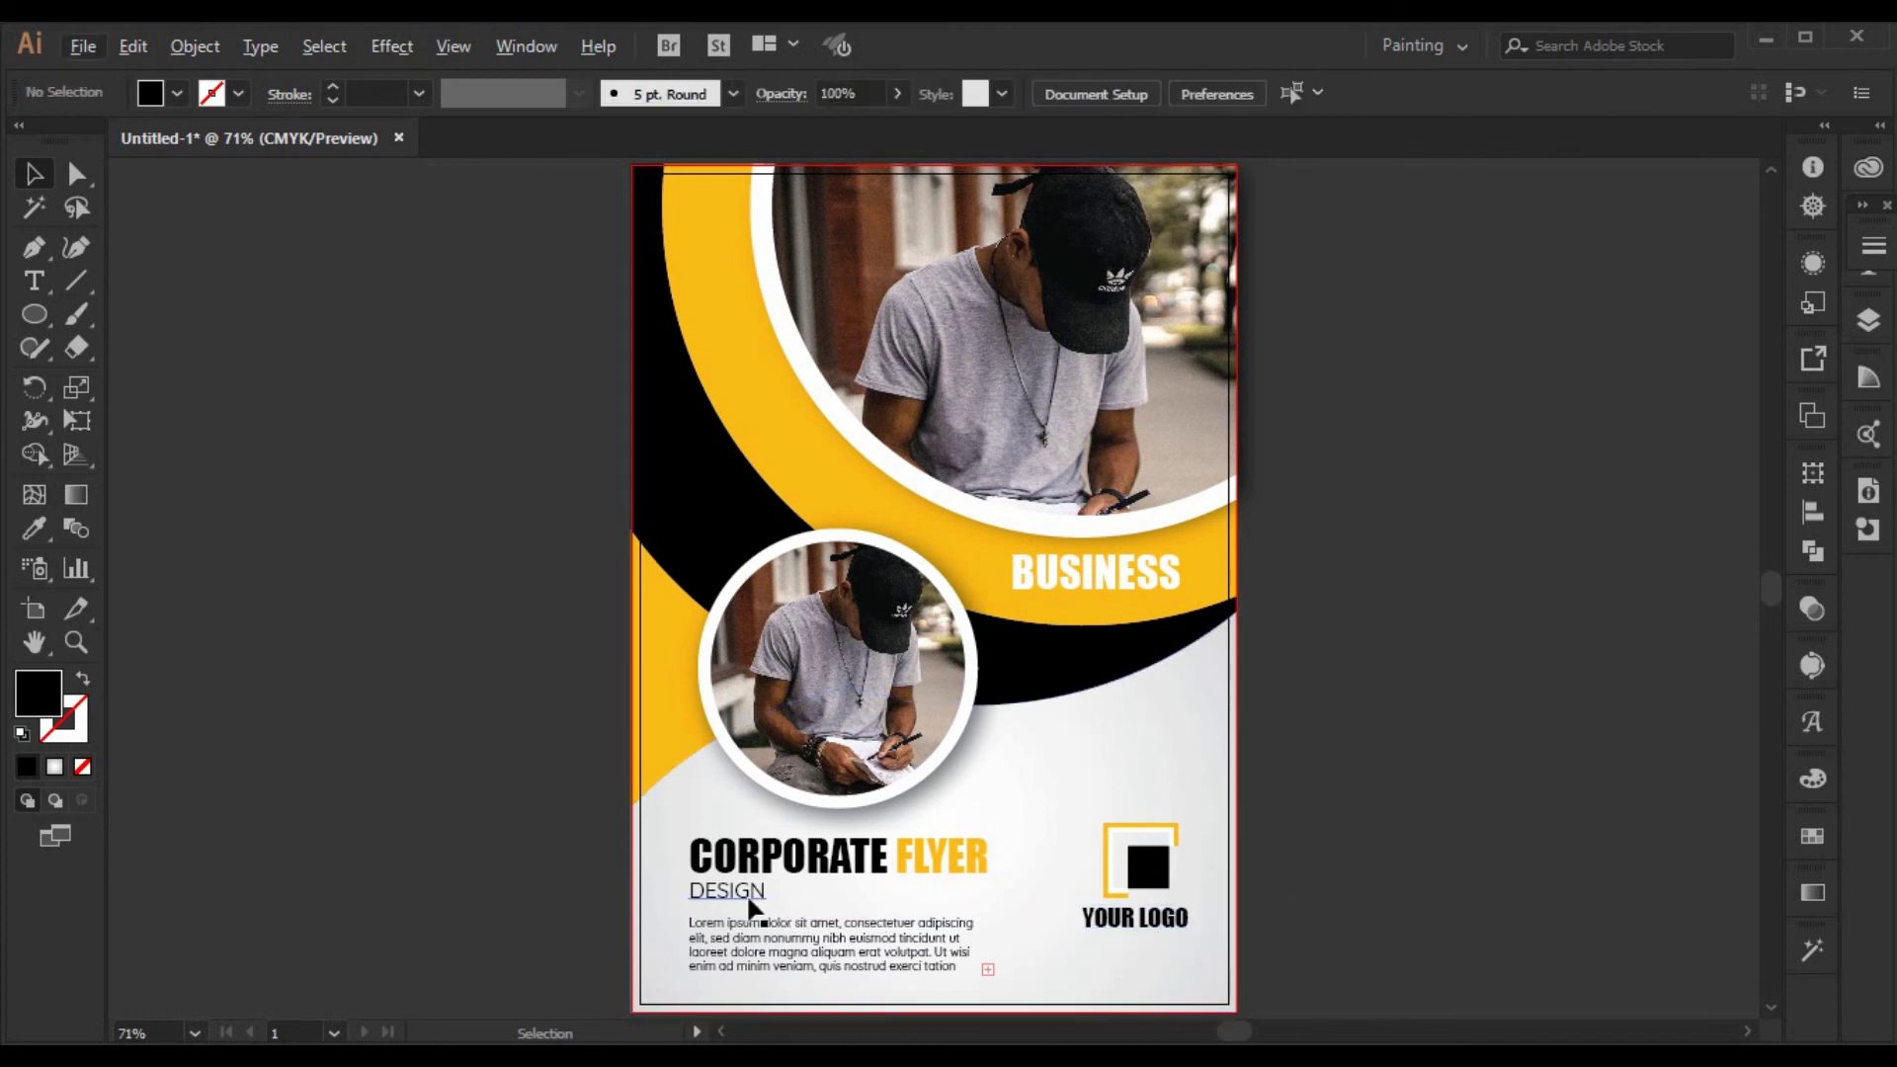
- Duplicate the DESIGN text below YOUR LOGO and change the copy's wording to TAGLINE
drag(751, 902, 1168, 956)
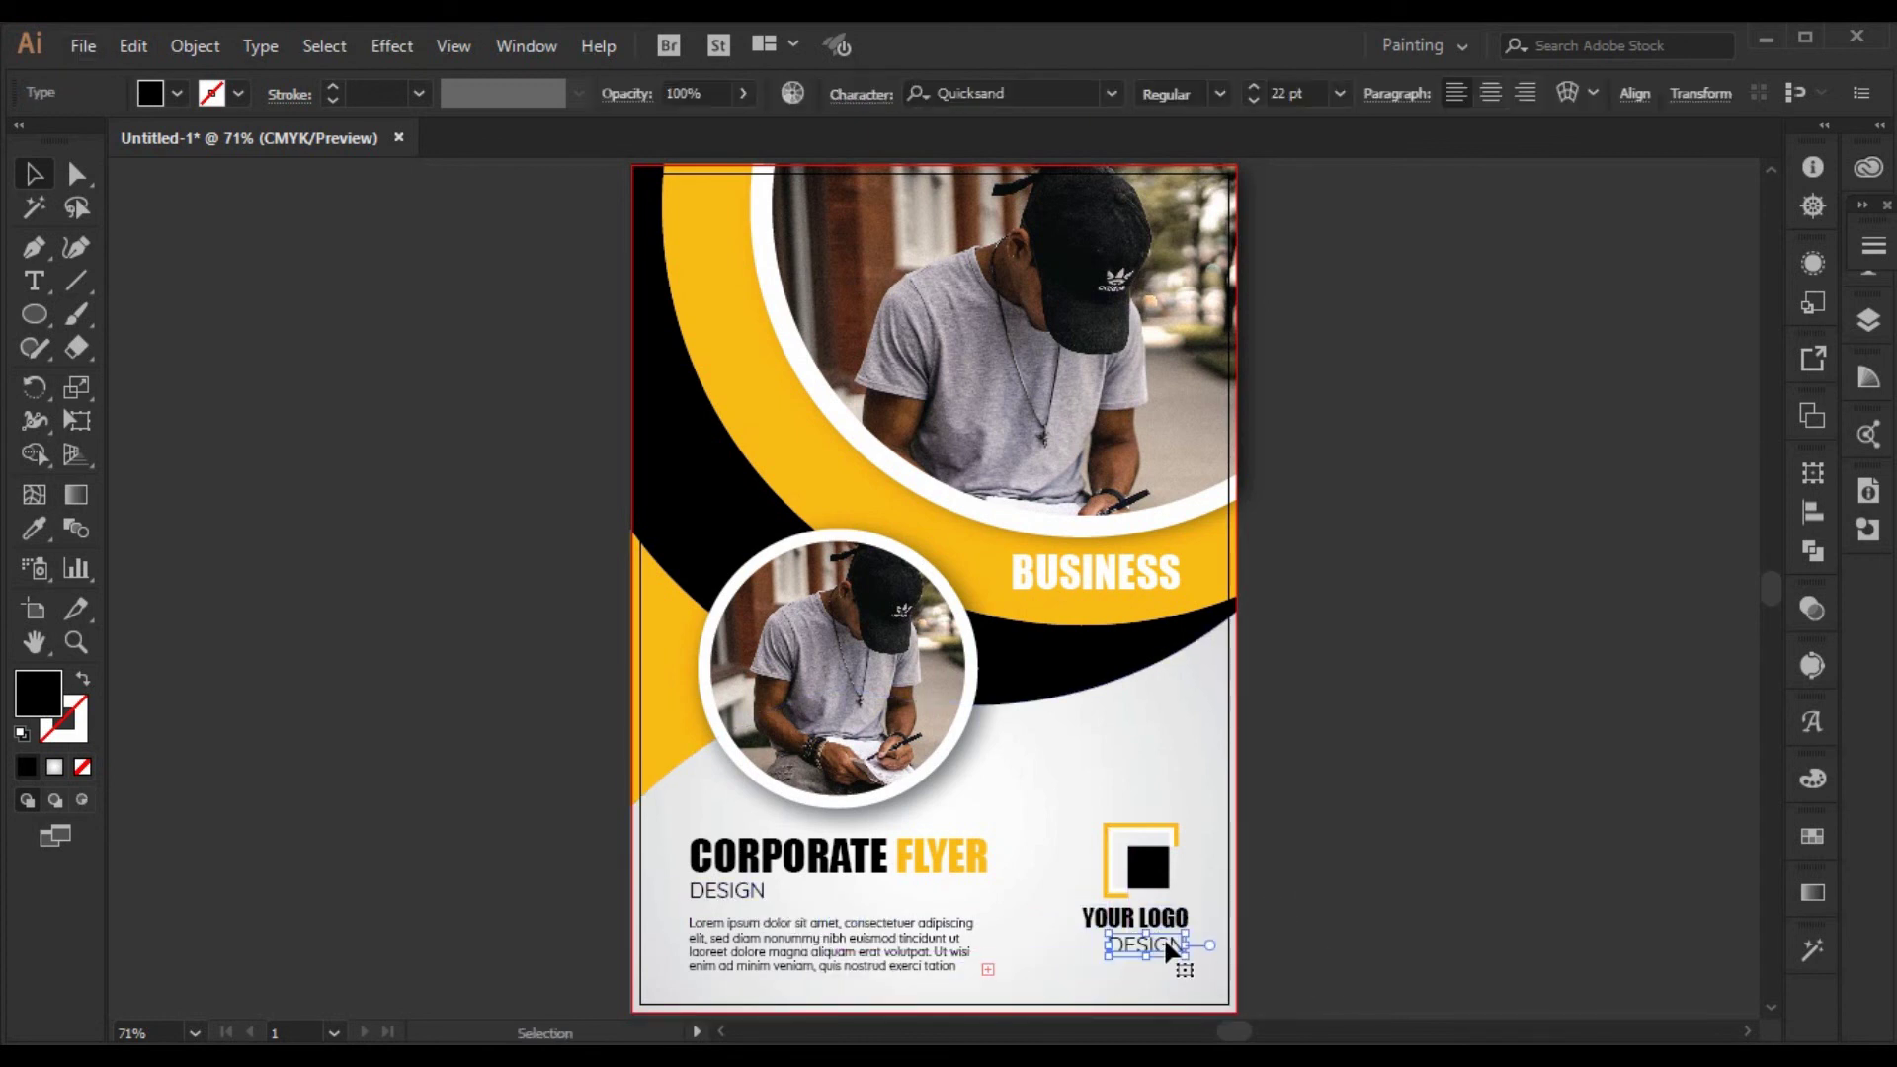
double_click(1164, 935)
text(TAGLINE)
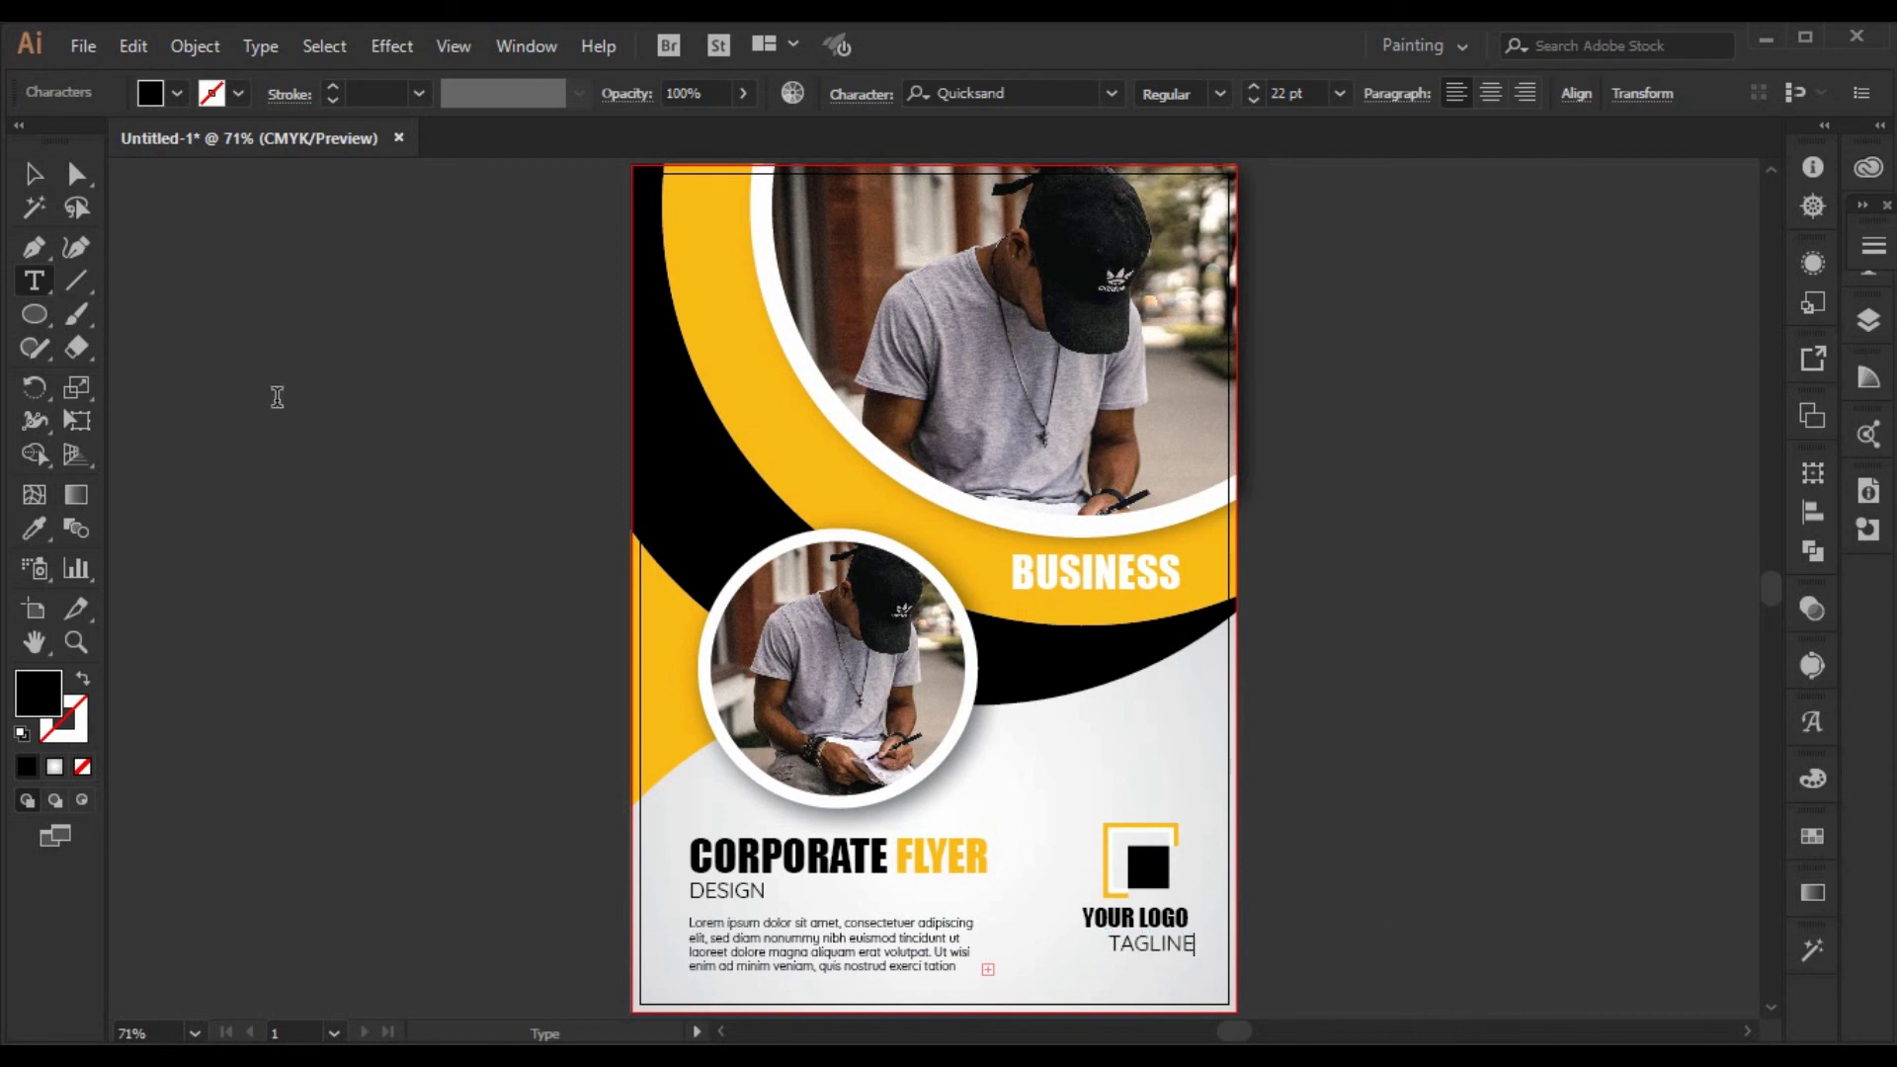
click(35, 174)
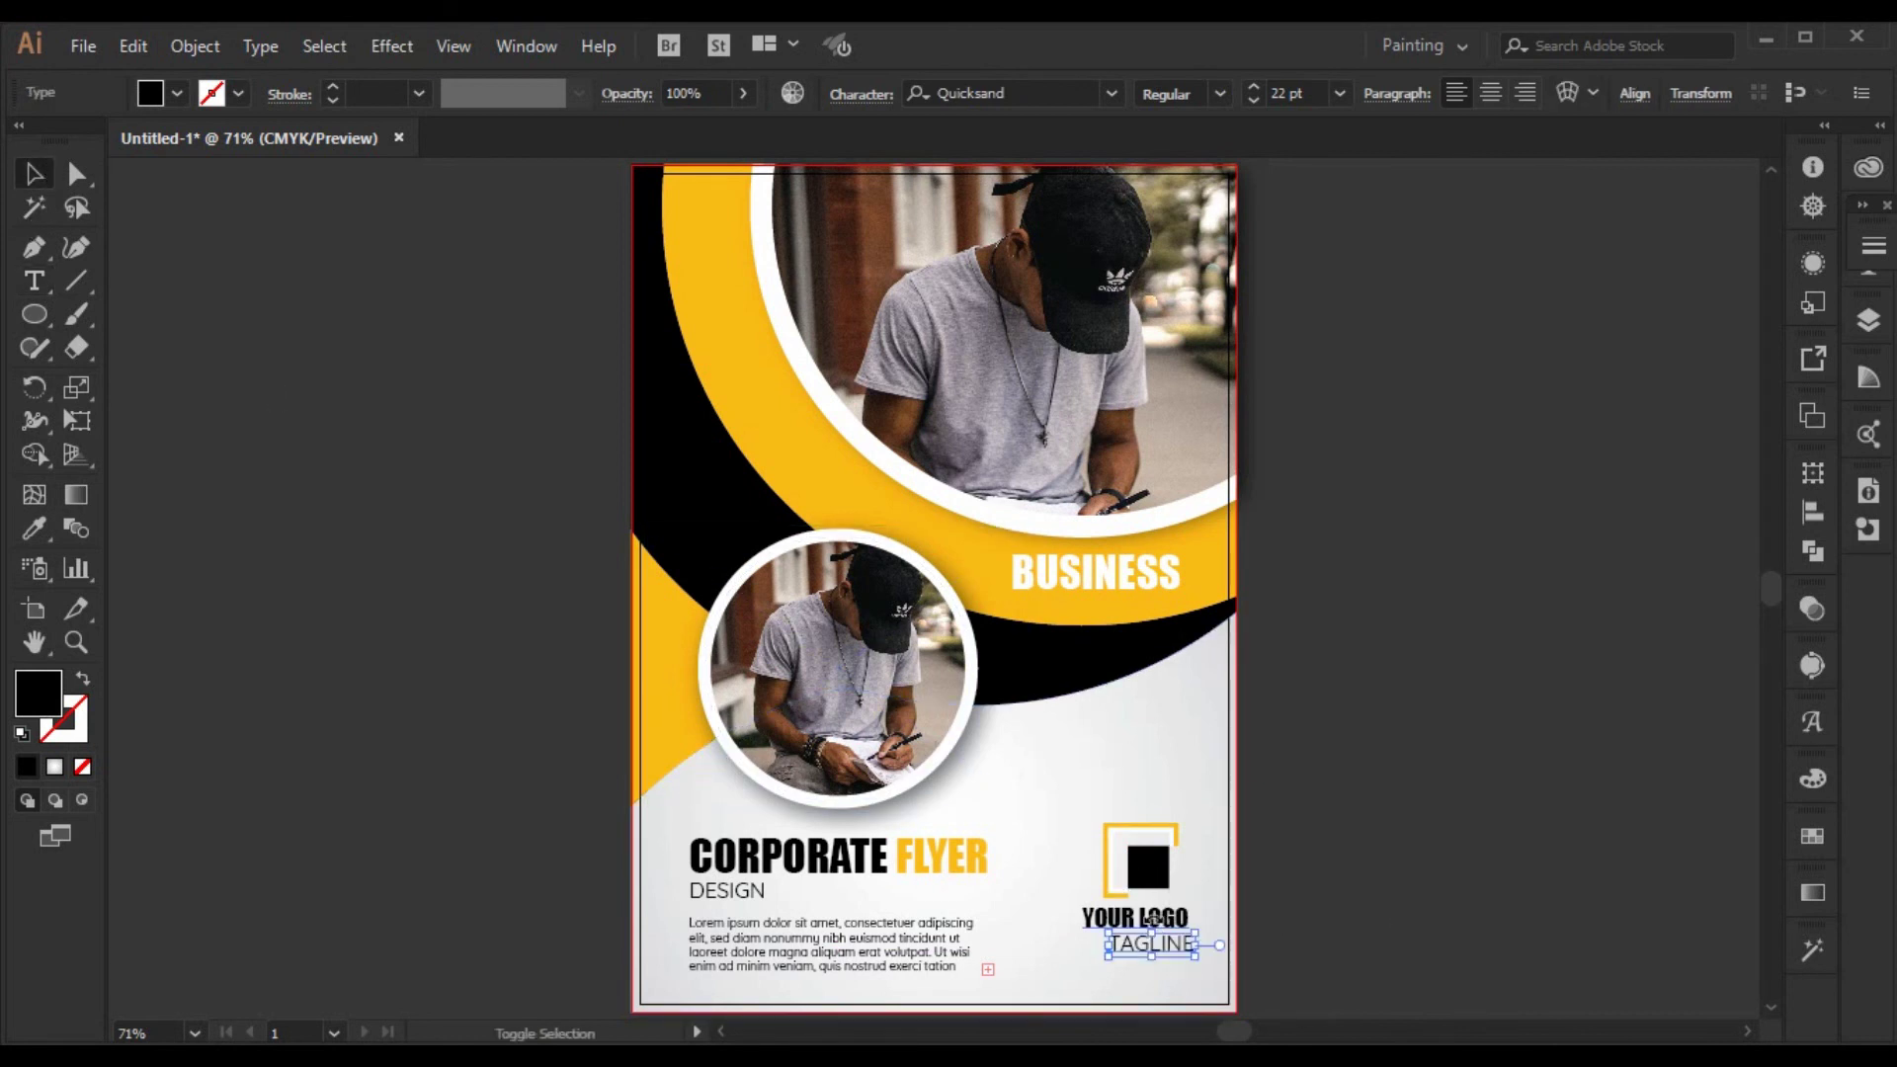
click(1311, 918)
- Group the black square with the yellow frame of the logo
click(1148, 867)
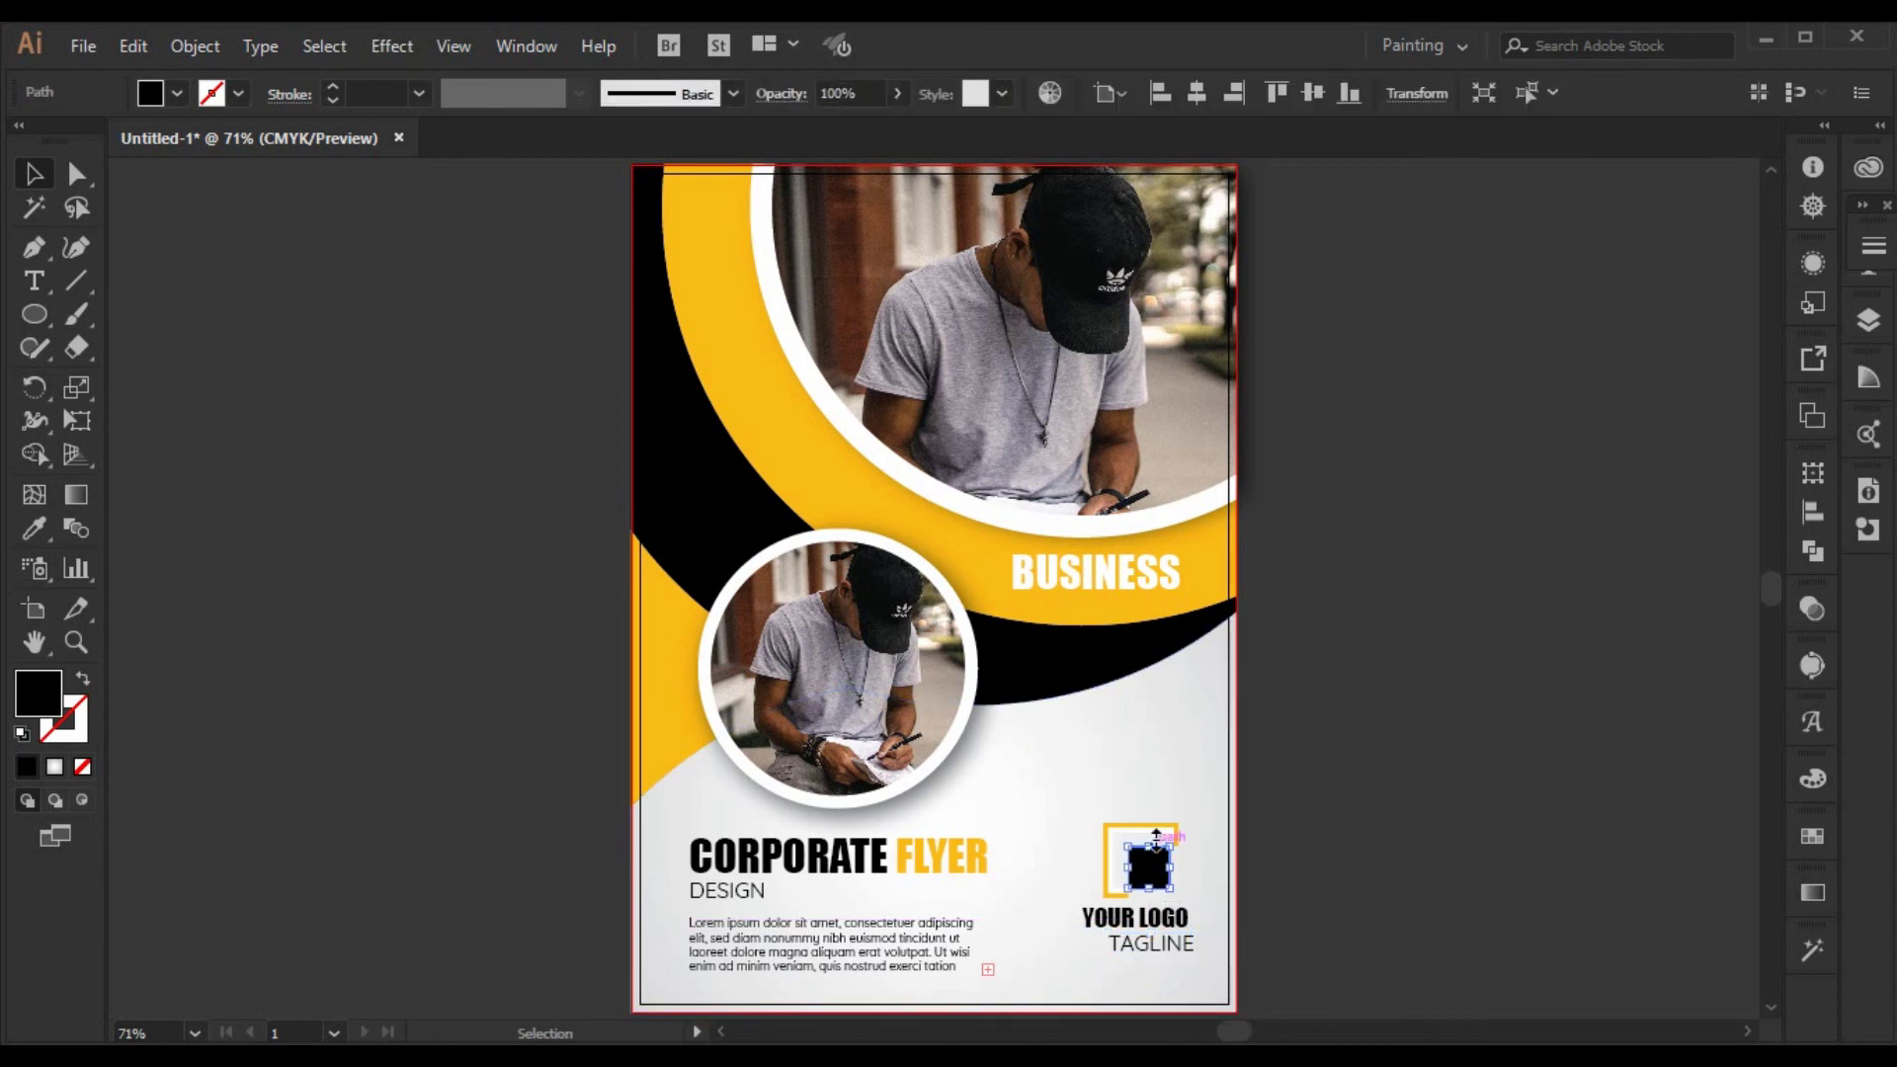
shift+click(1166, 838)
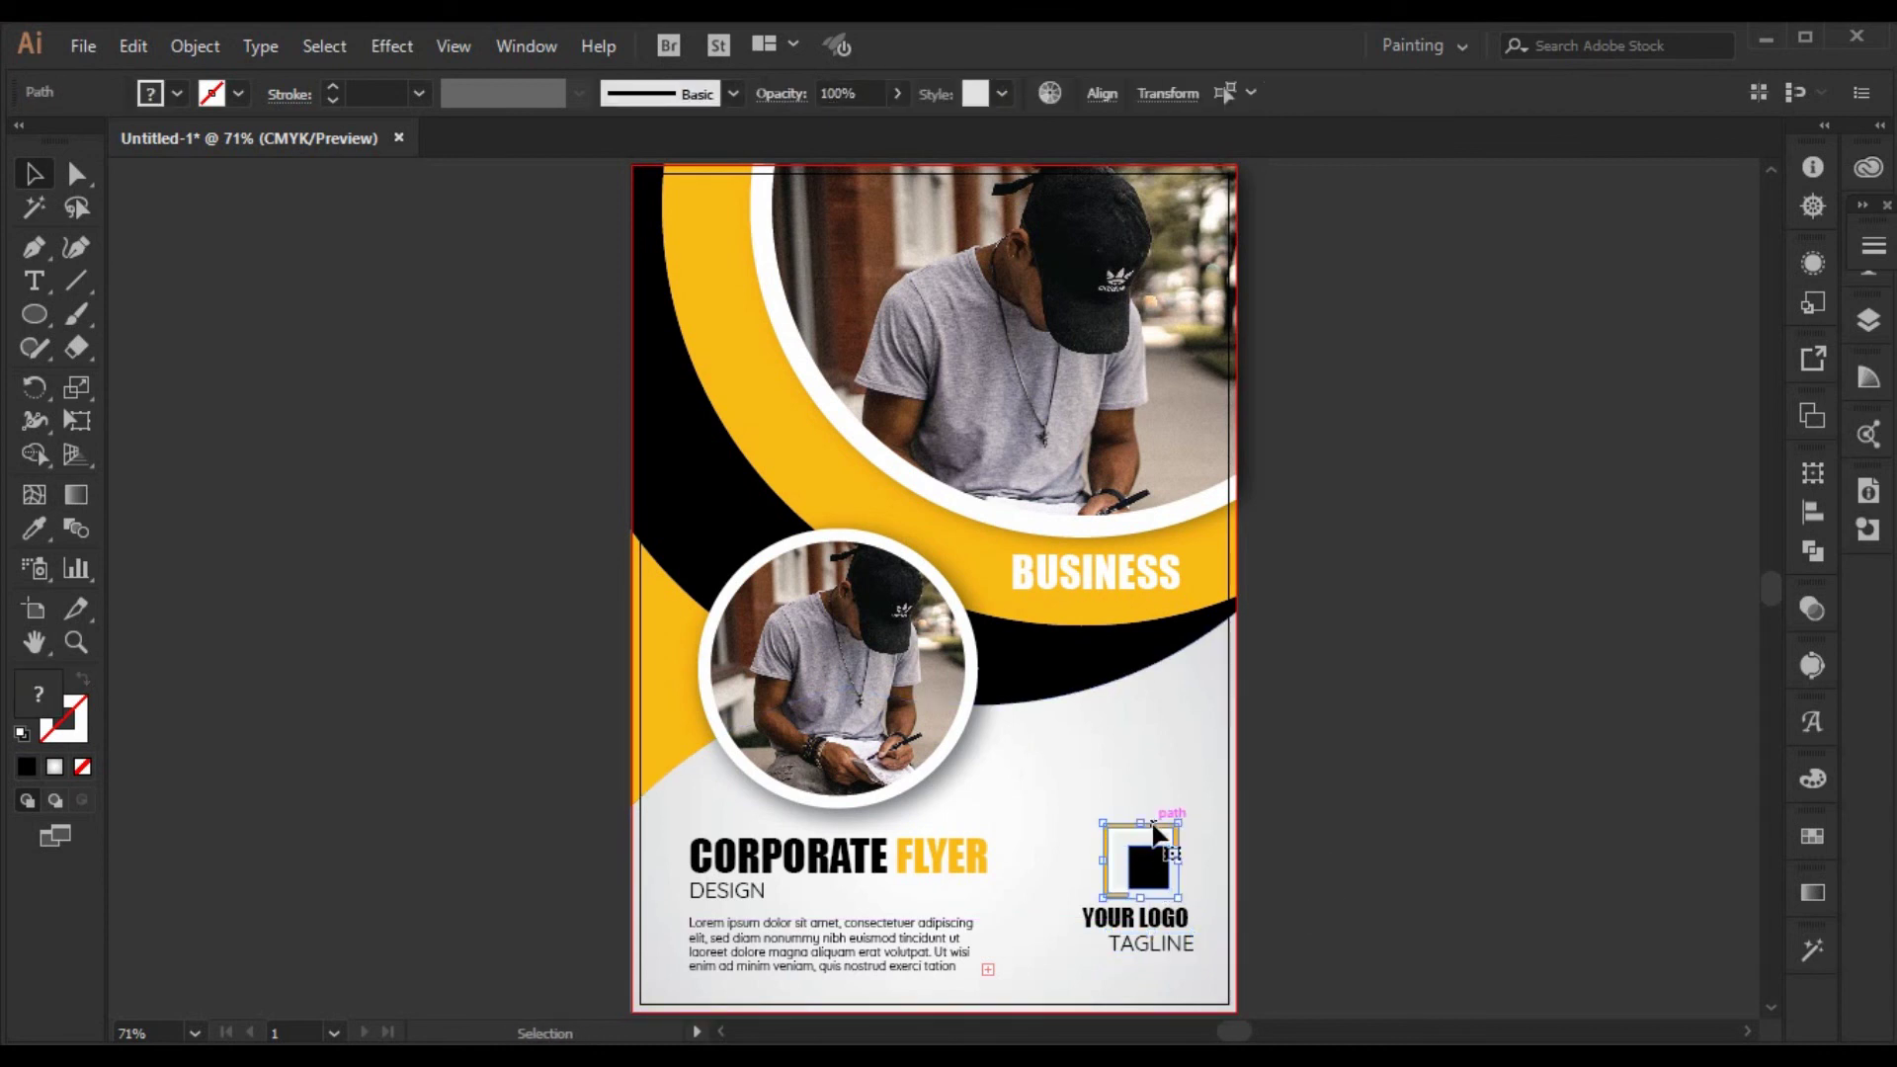
right_click(1183, 845)
click(1332, 481)
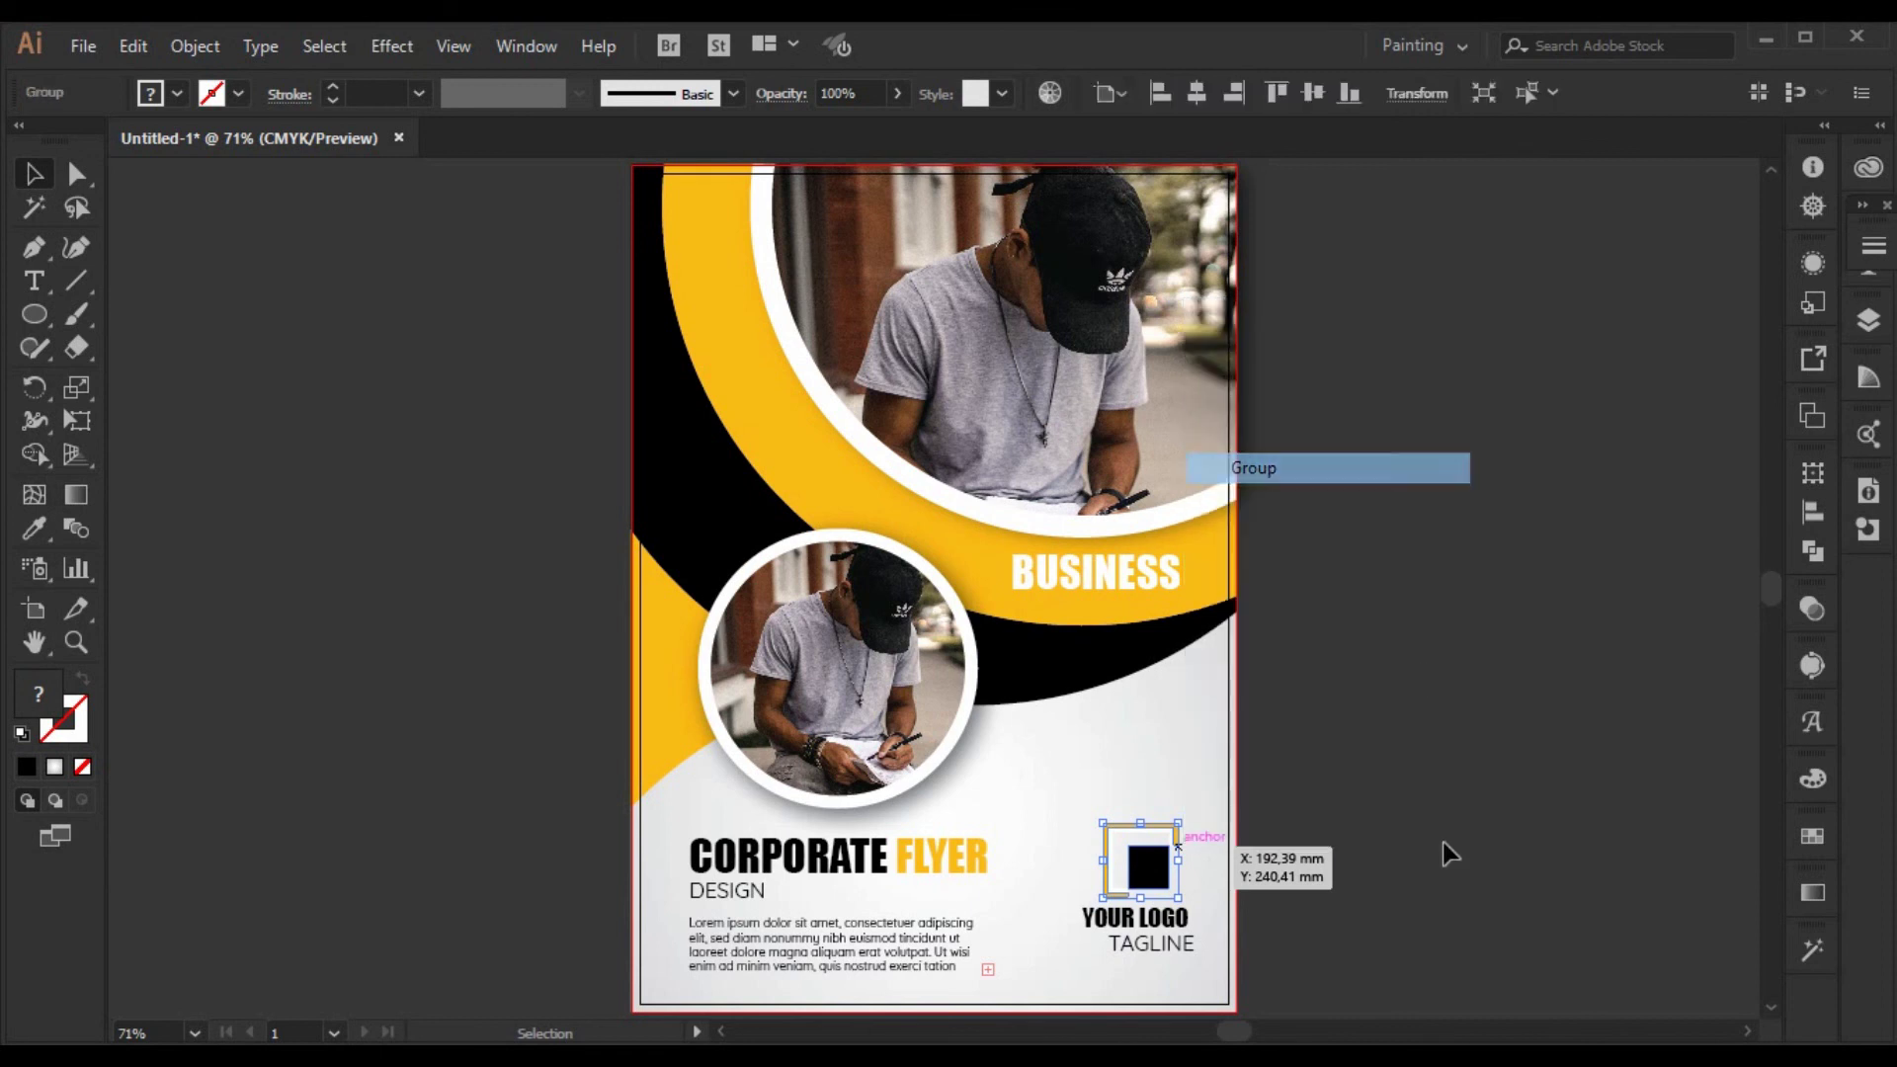
- Centre-align the square logo, YOUR LOGO and TAGLINE horizontally, and move them together into the flyer's lower-right corner
shift+click(1156, 922)
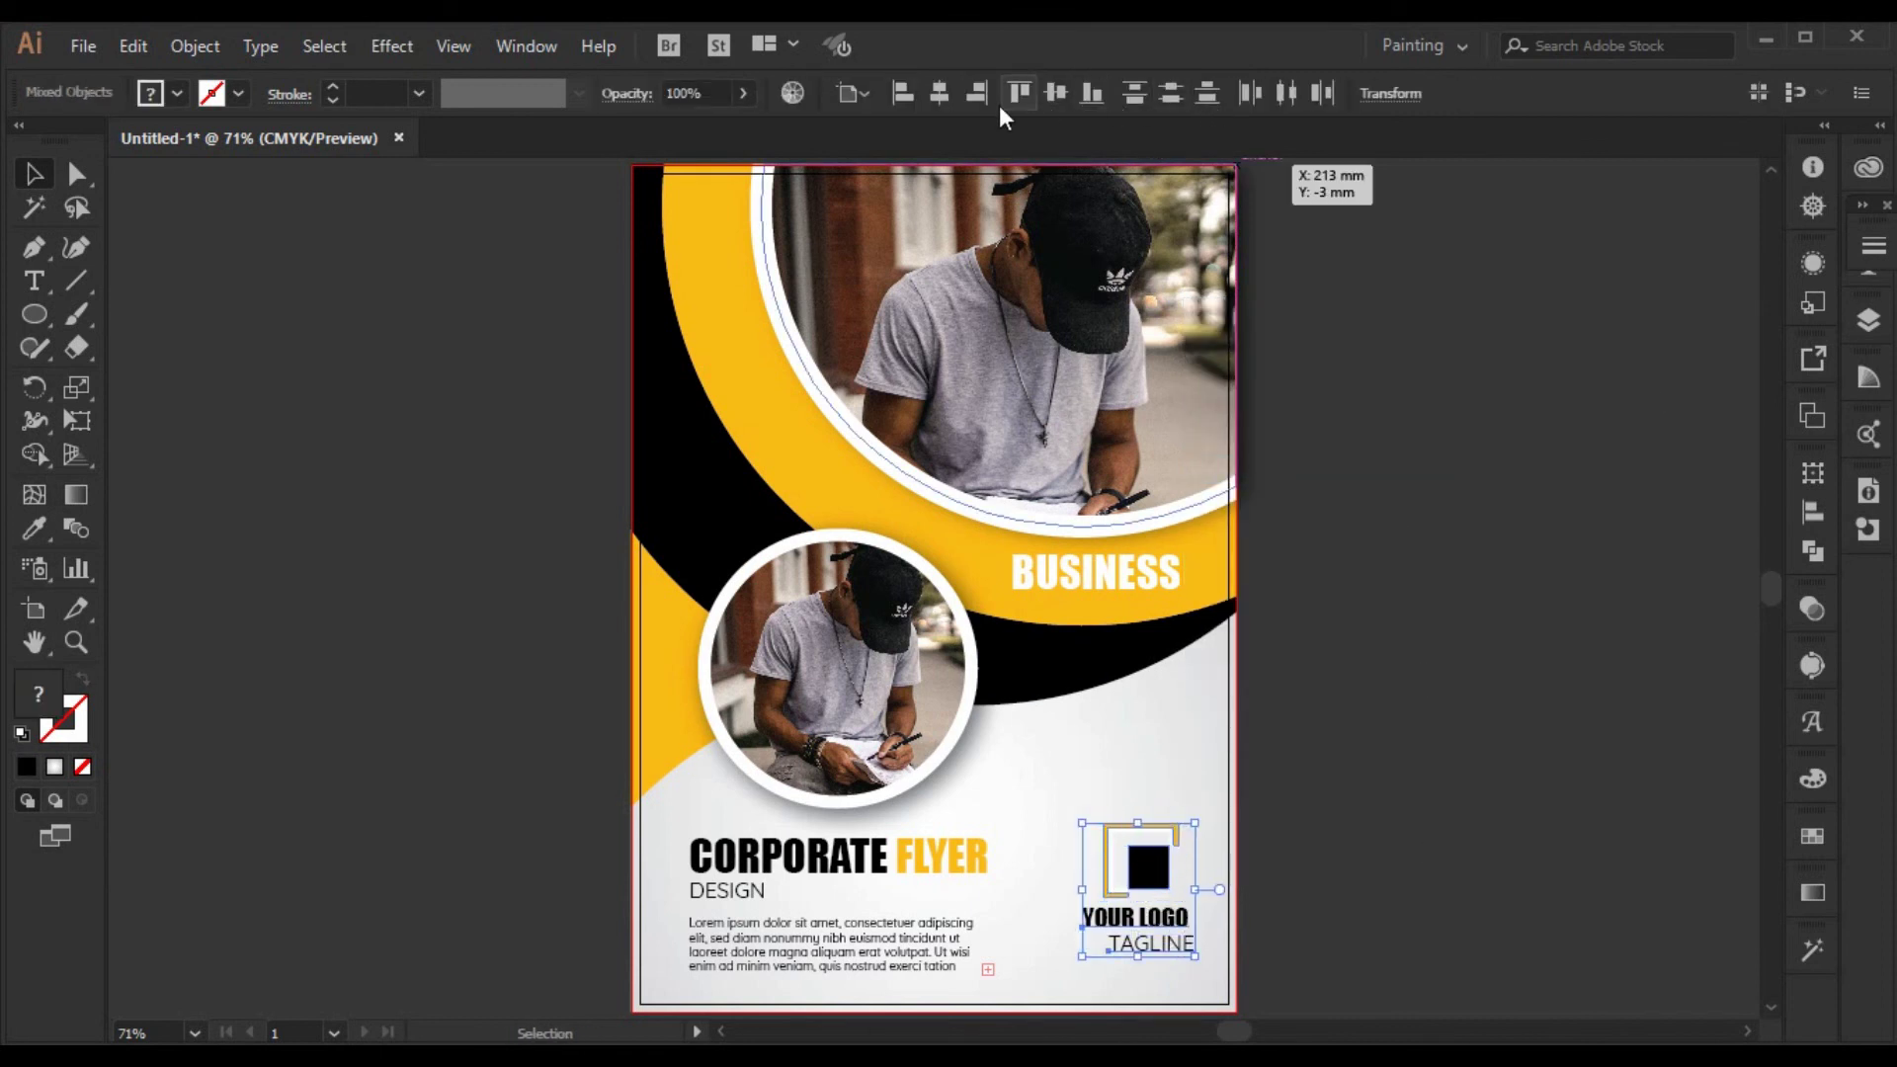
click(948, 101)
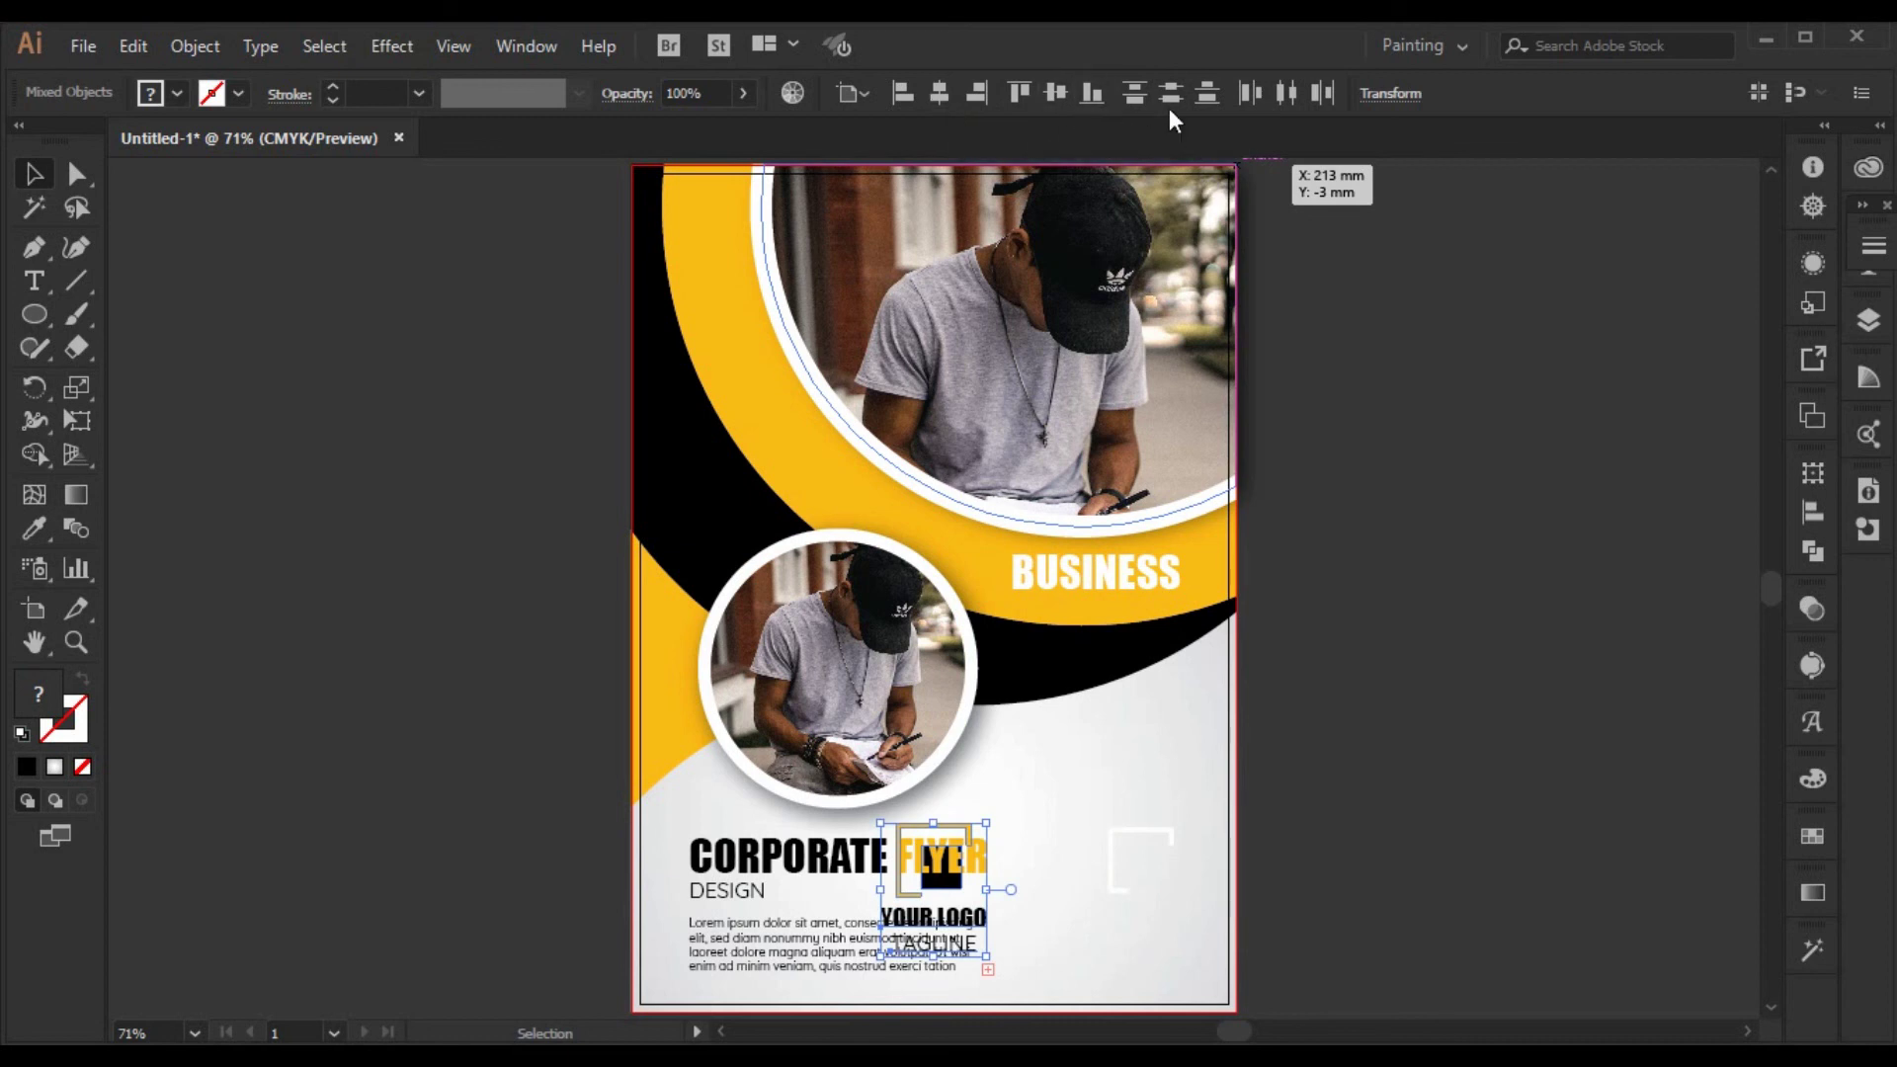
key(shift+Right)
key(shift+Right)
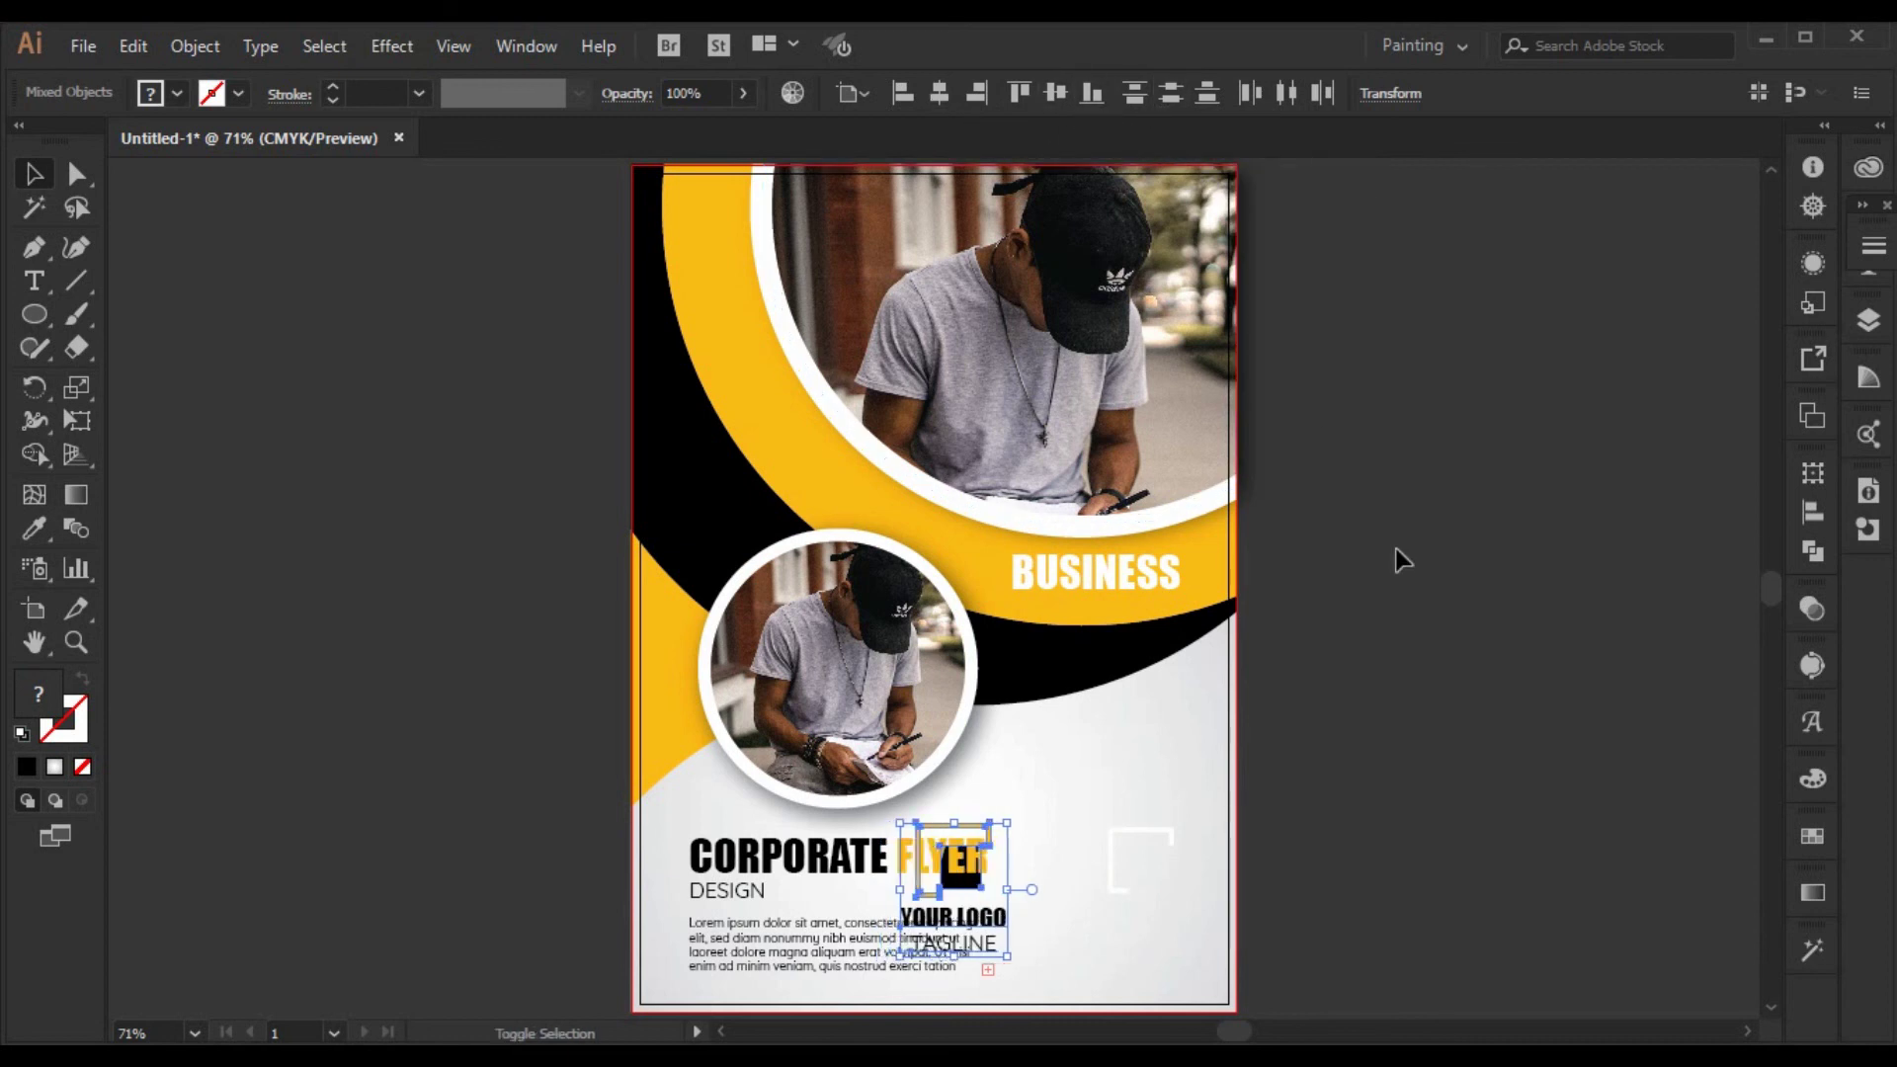
key(shift+Right)
key(shift+Right)
key(shift+Right)
key(shift+Right)
key(shift+Right)
key(shift+Right)
key(shift+Right)
key(shift+Right)
key(shift+Right)
key(shift+Right)
key(shift+Right)
key(shift+Right)
key(shift+Right)
key(shift+Right)
key(shift+Right)
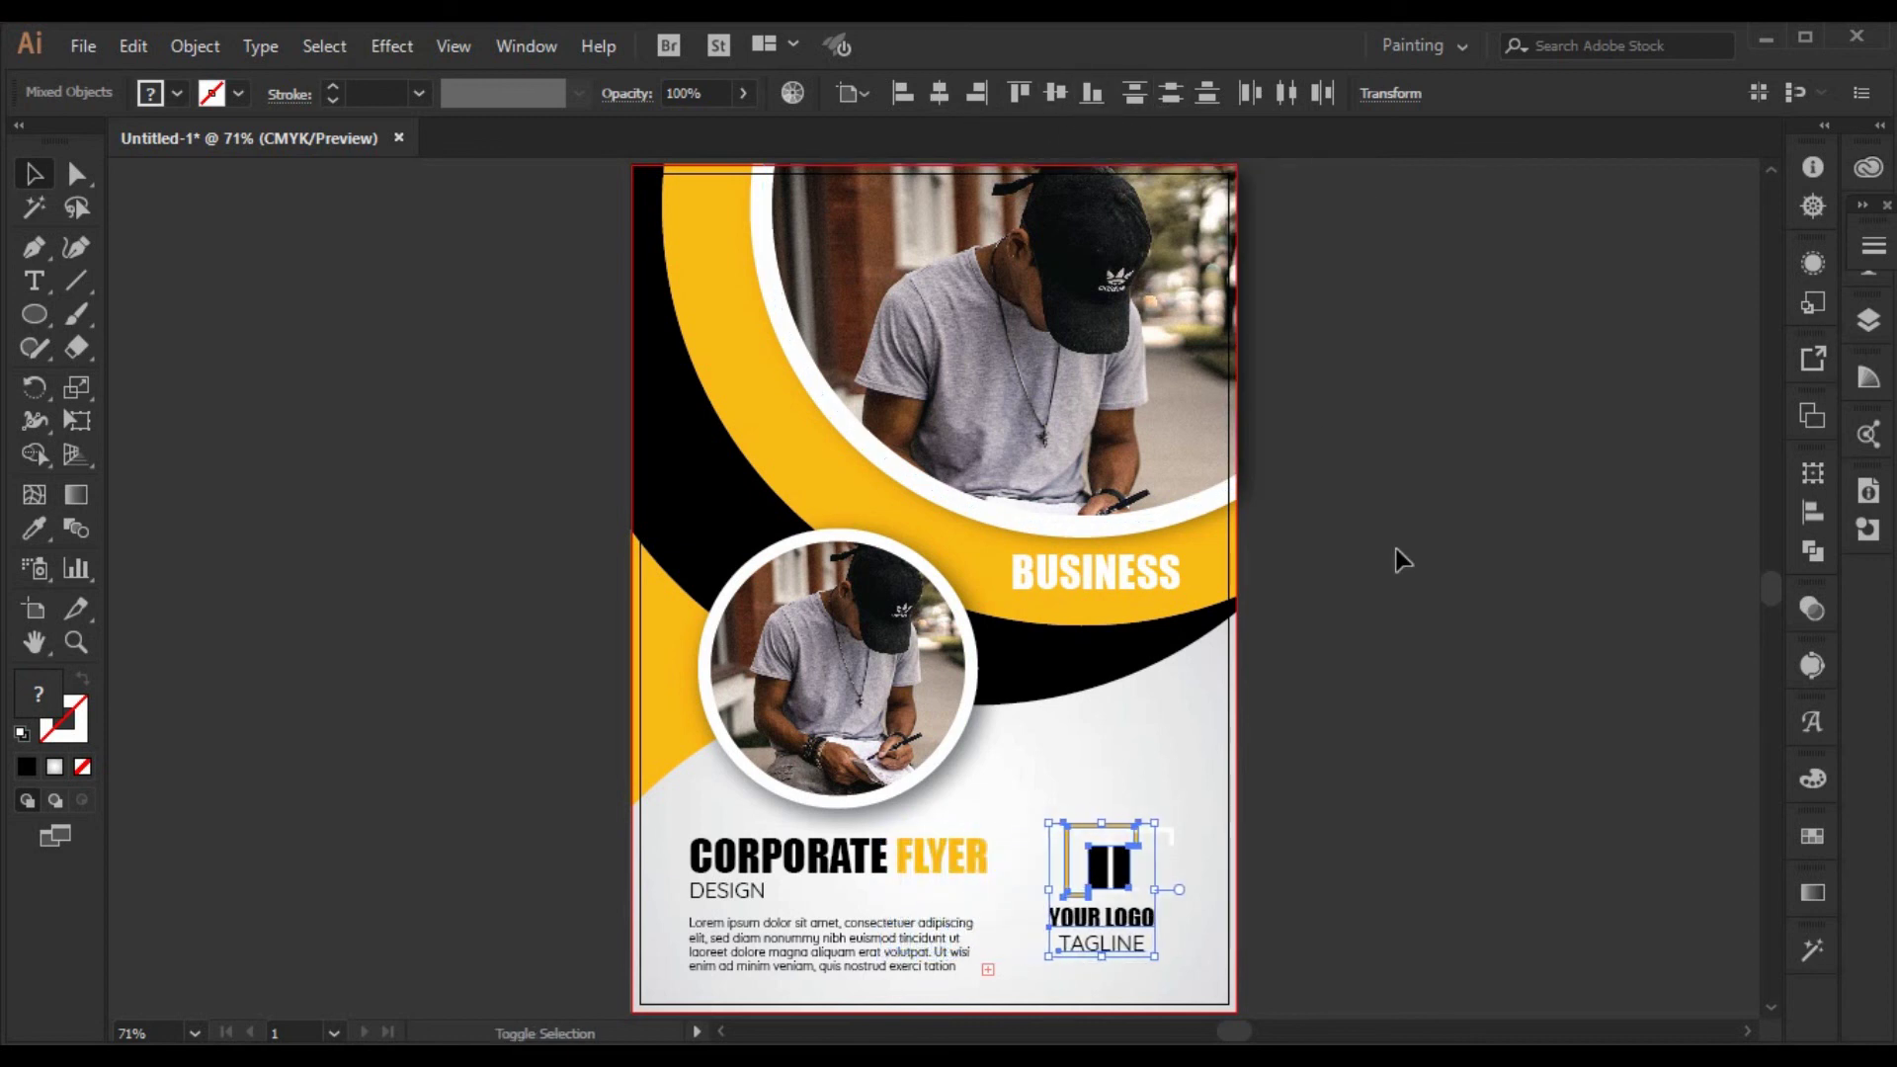
key(shift+Right)
key(shift+Right)
key(shift+Right)
key(shift+Right)
key(shift+Right)
key(shift+Right)
key(shift+Down)
key(shift+Down)
key(shift+Down)
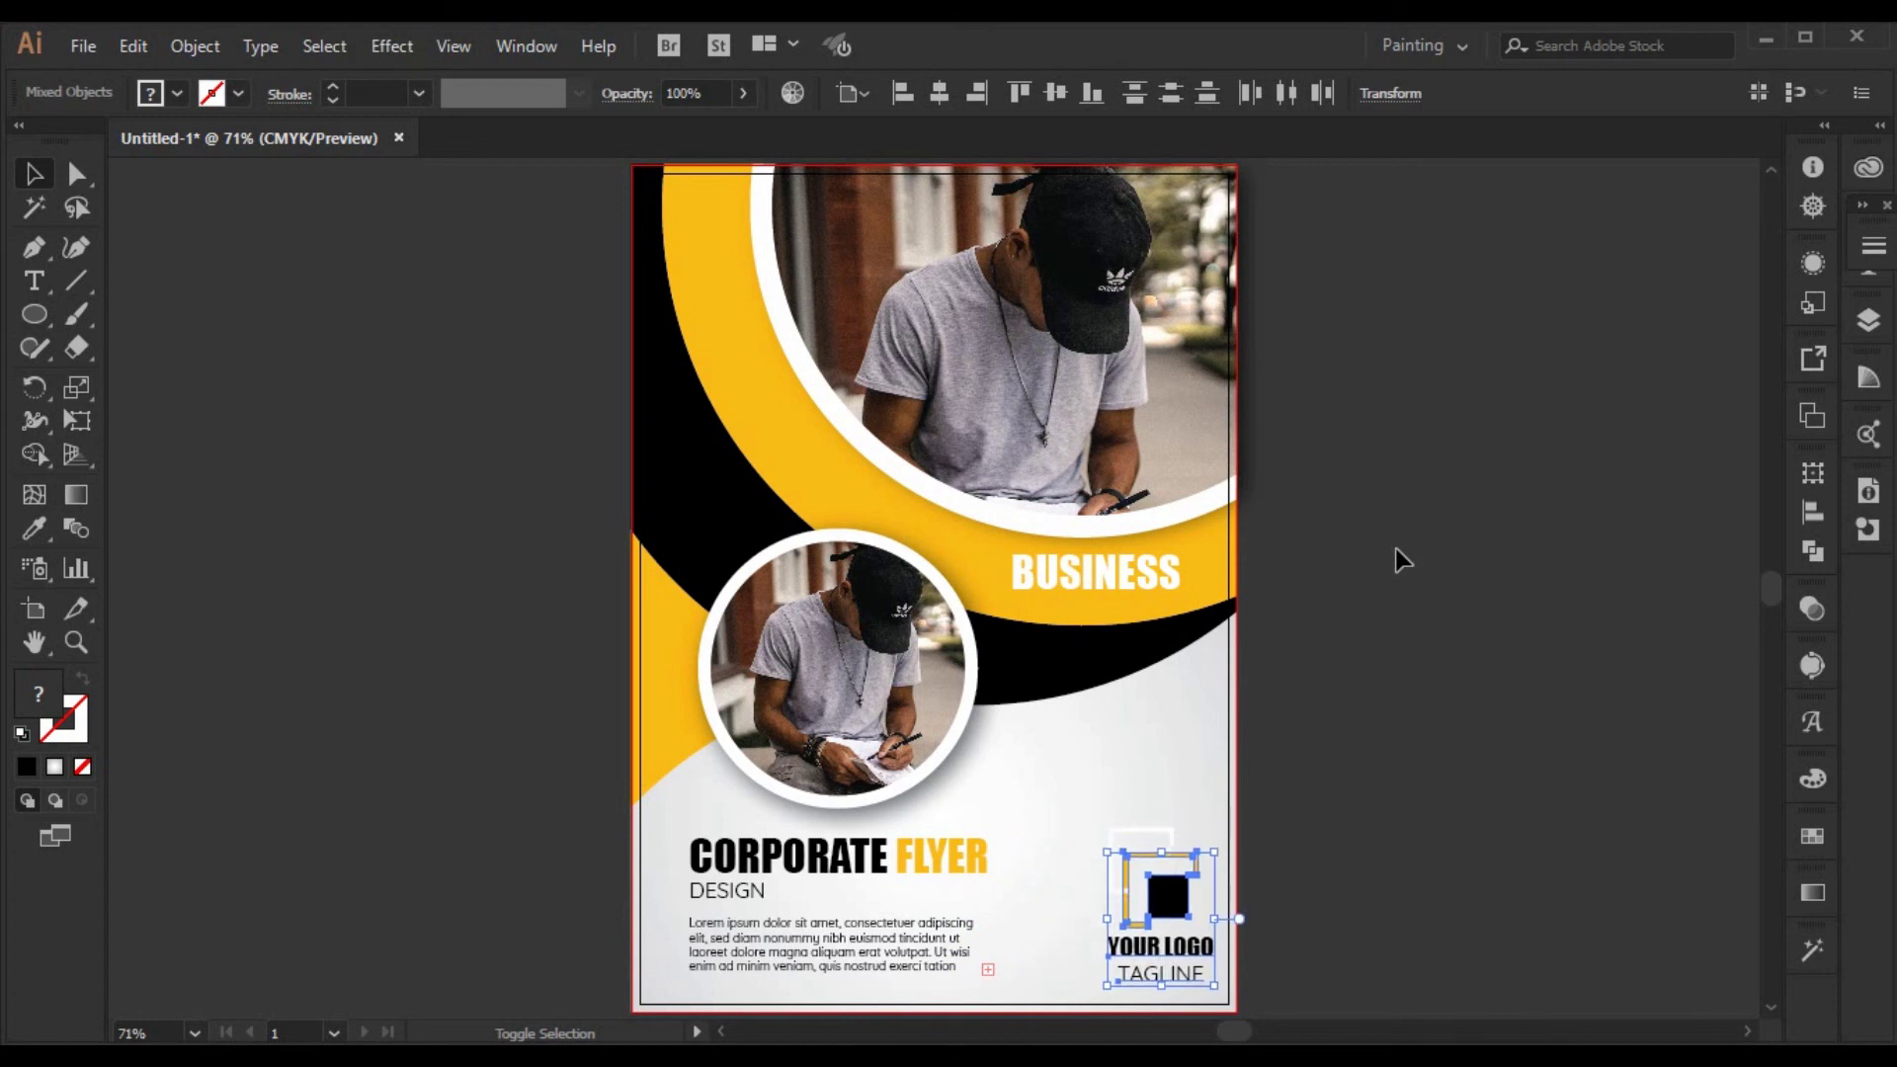
key(shift+Left)
key(shift+Left)
key(shift+Down)
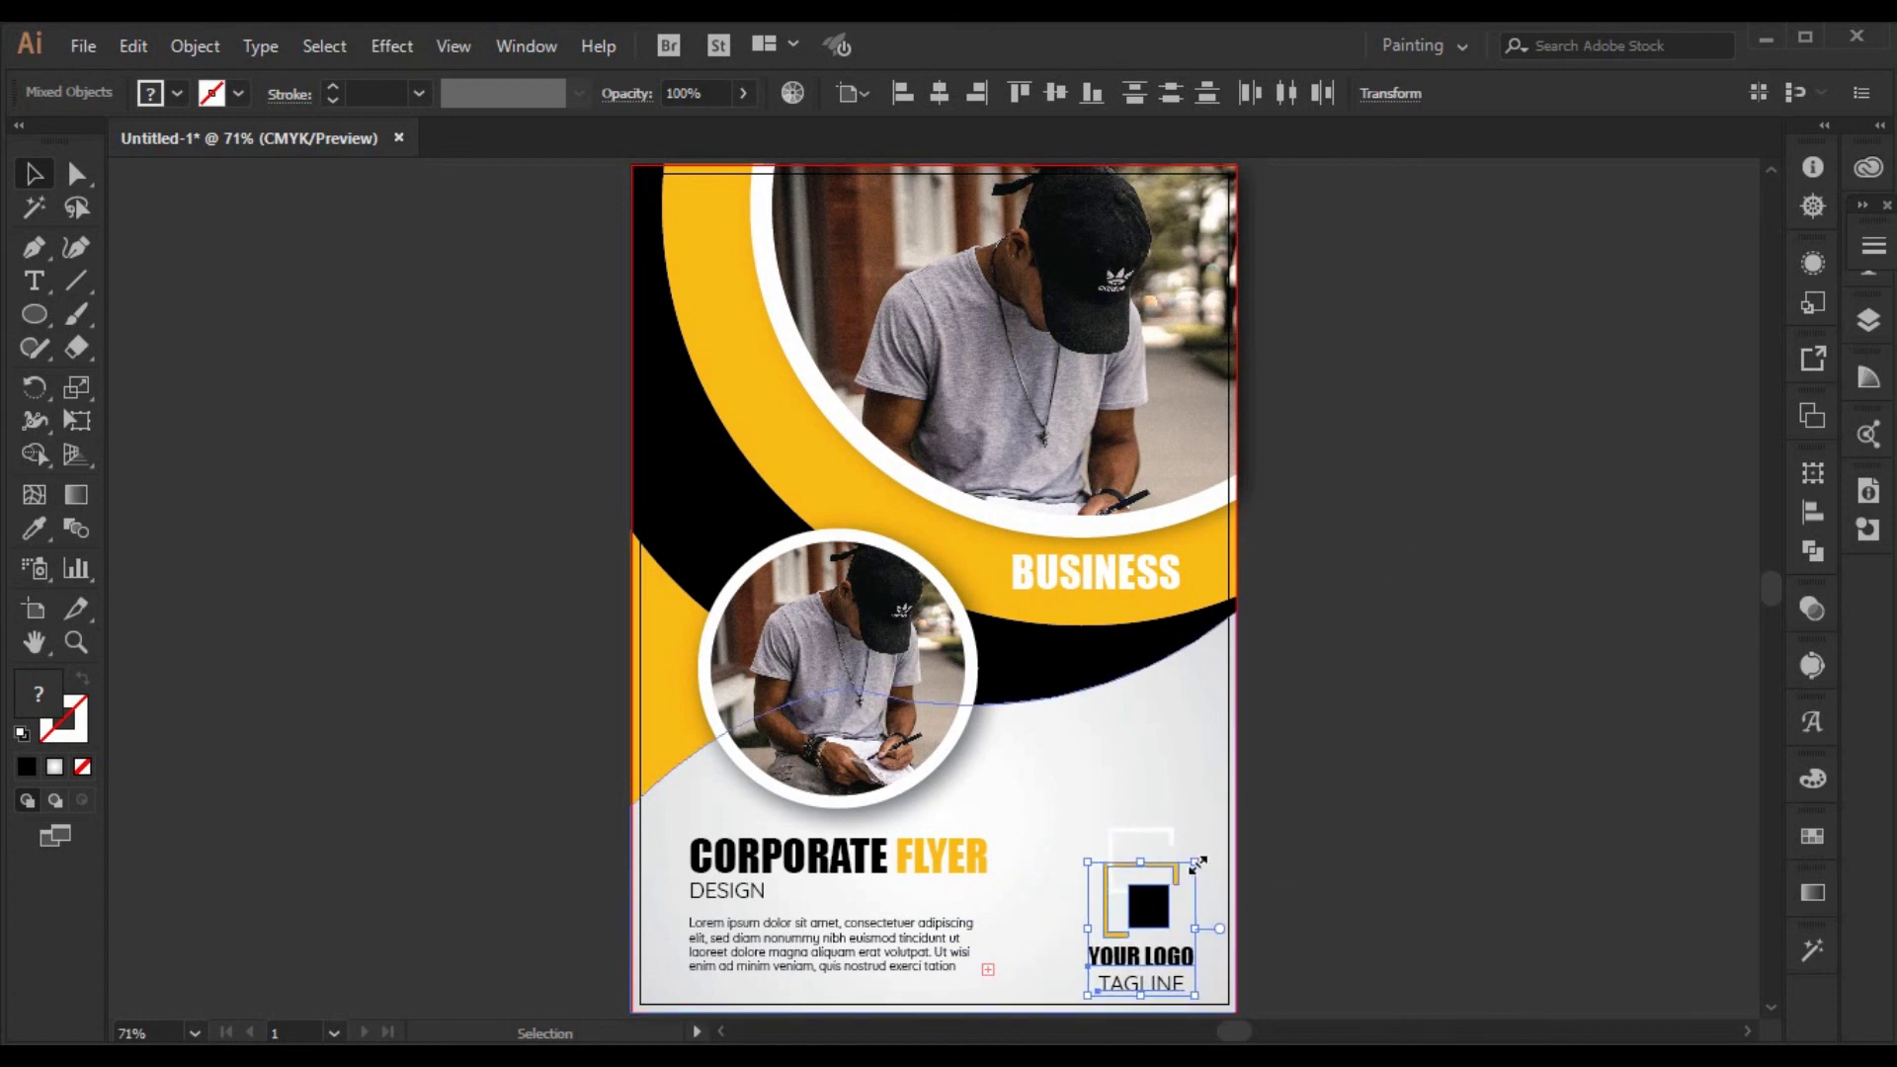
- Scale down the logo together with its texts and delete the leftover white frame piece above it
drag(1197, 865, 1181, 887)
click(1336, 905)
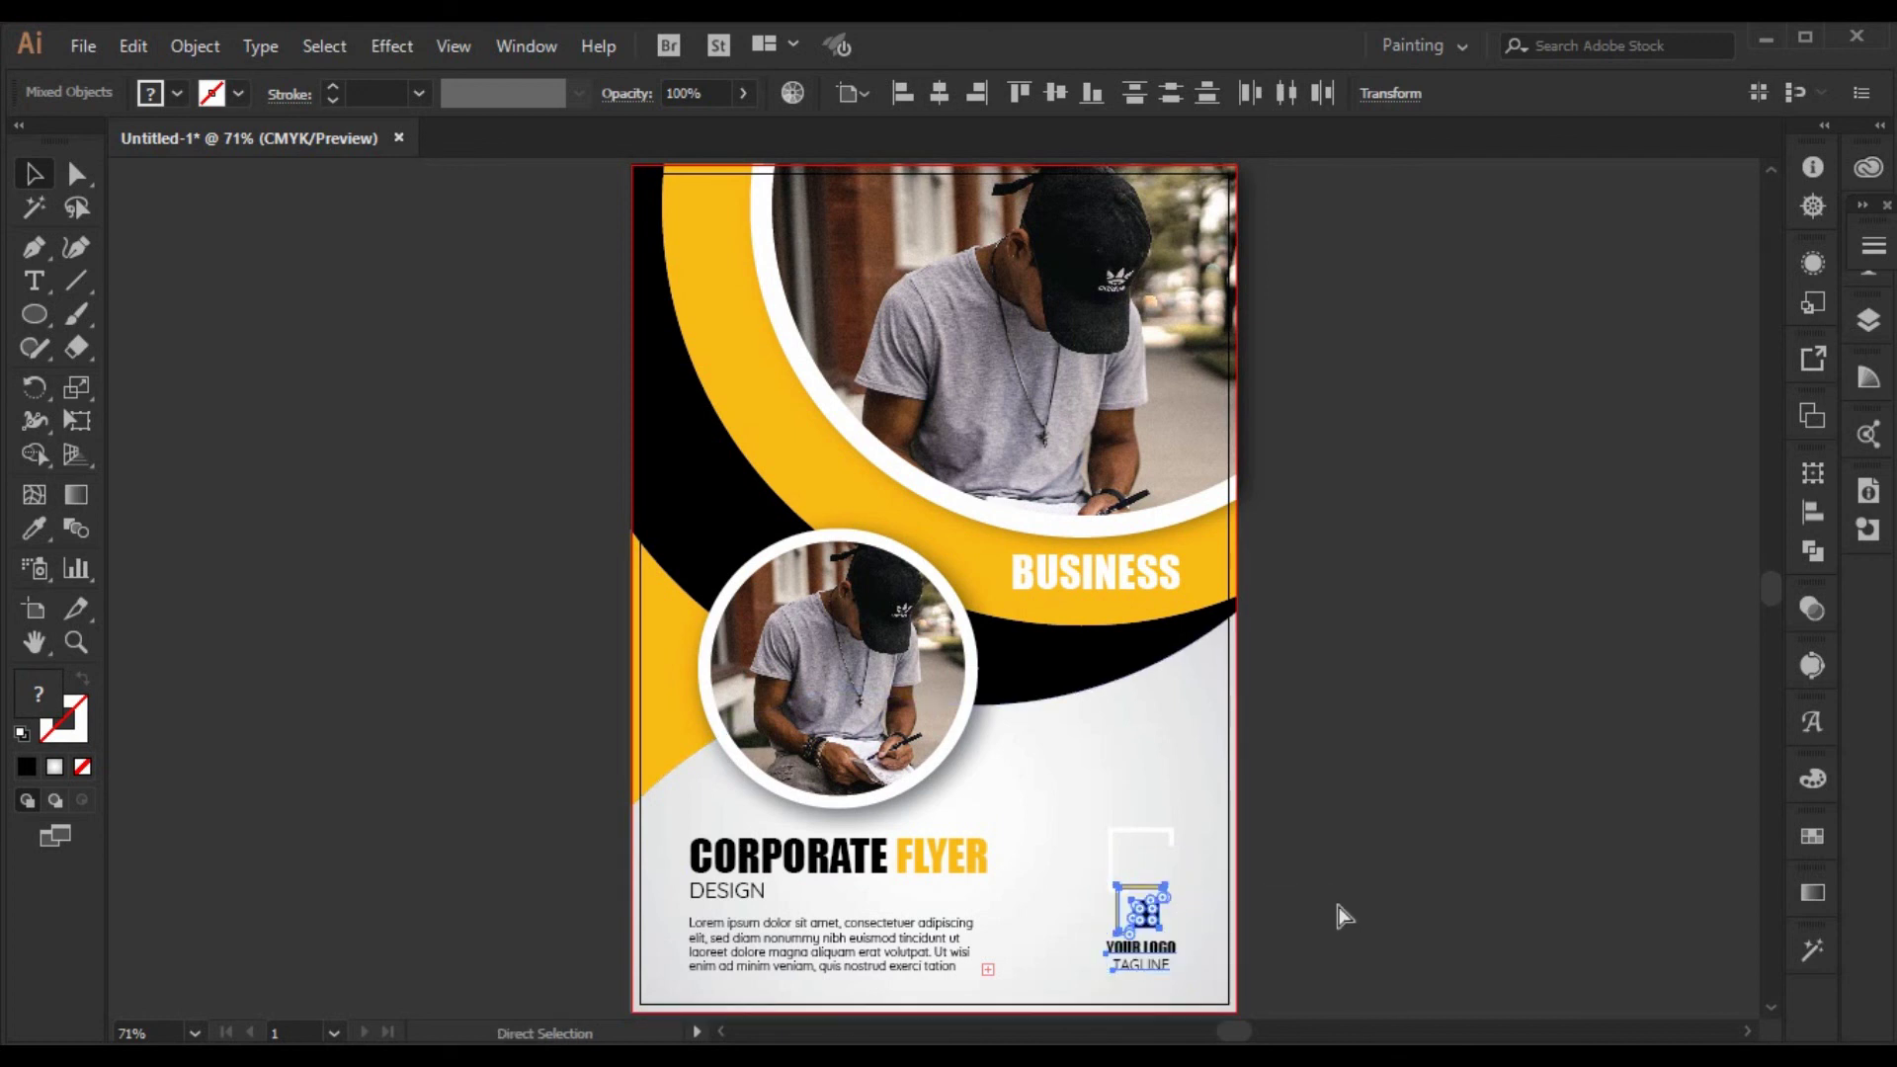
click(1169, 848)
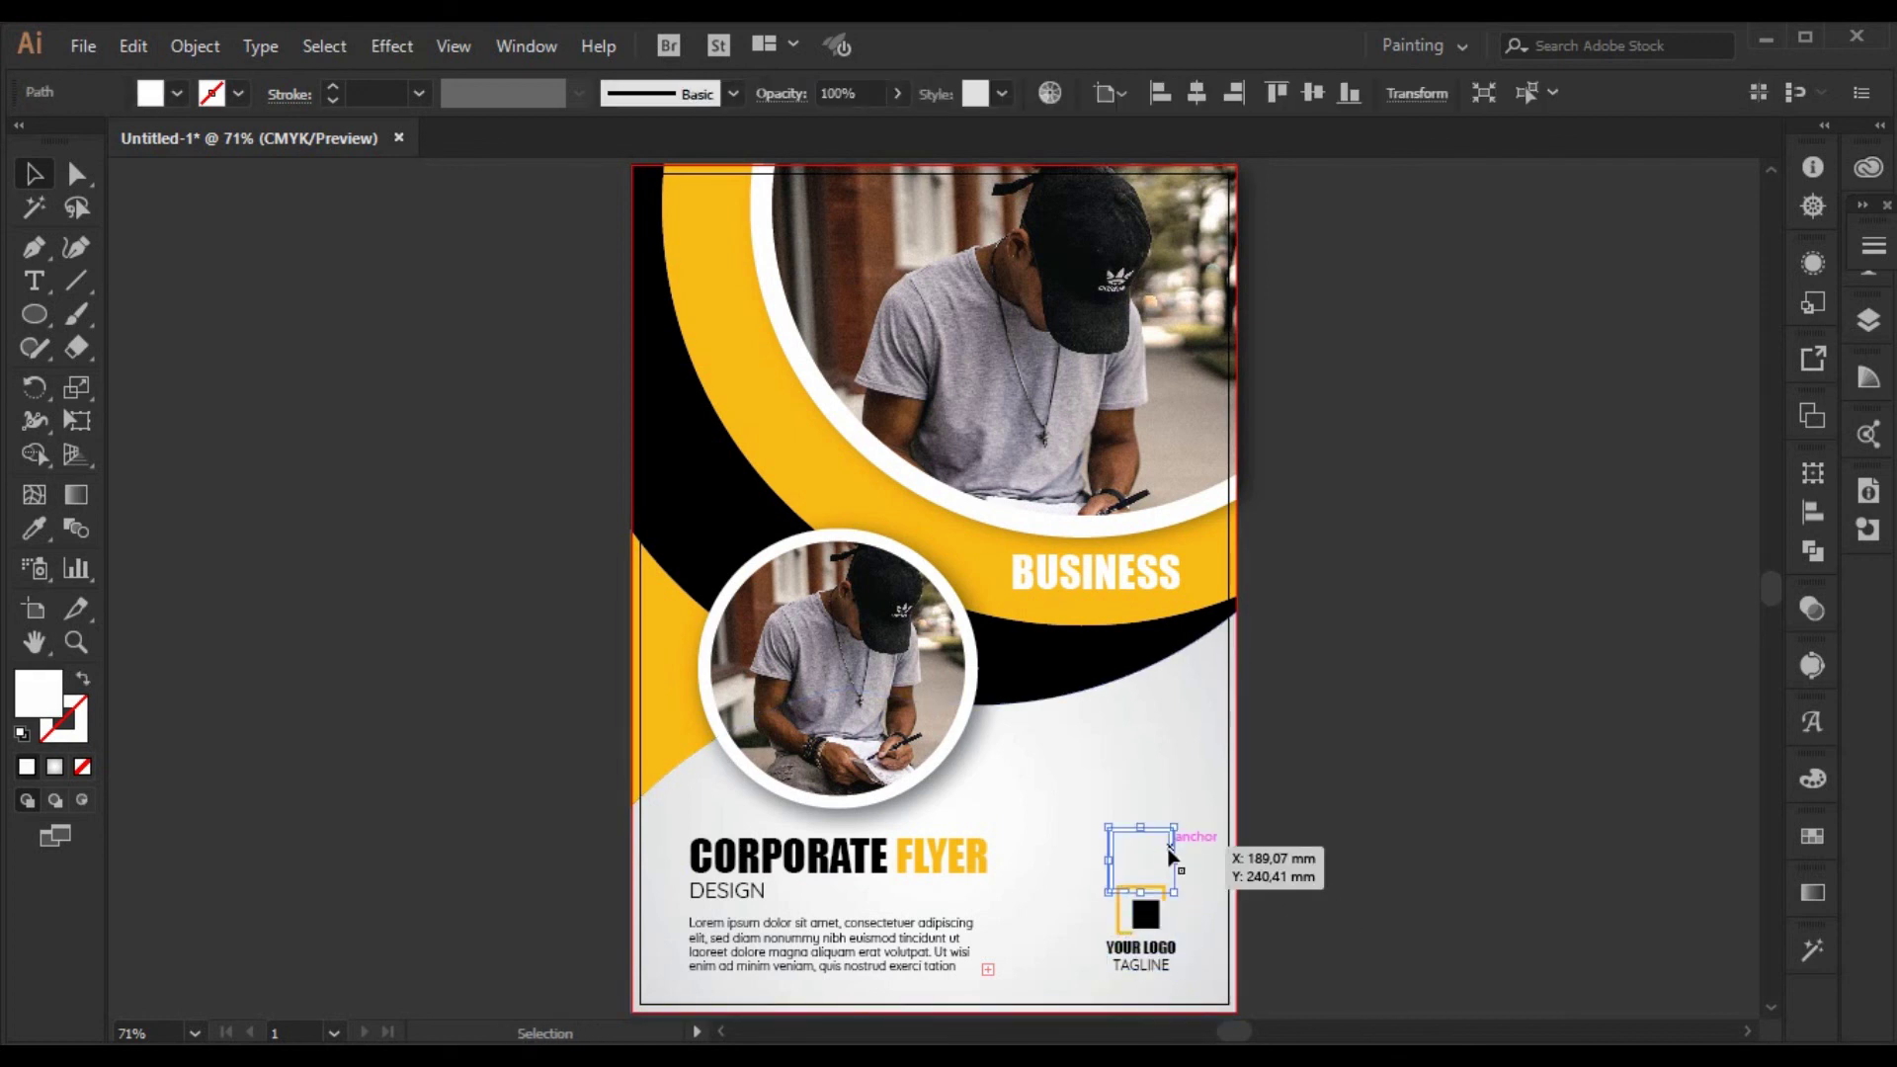
key(Delete)
scroll(1359, 914, down, 1)
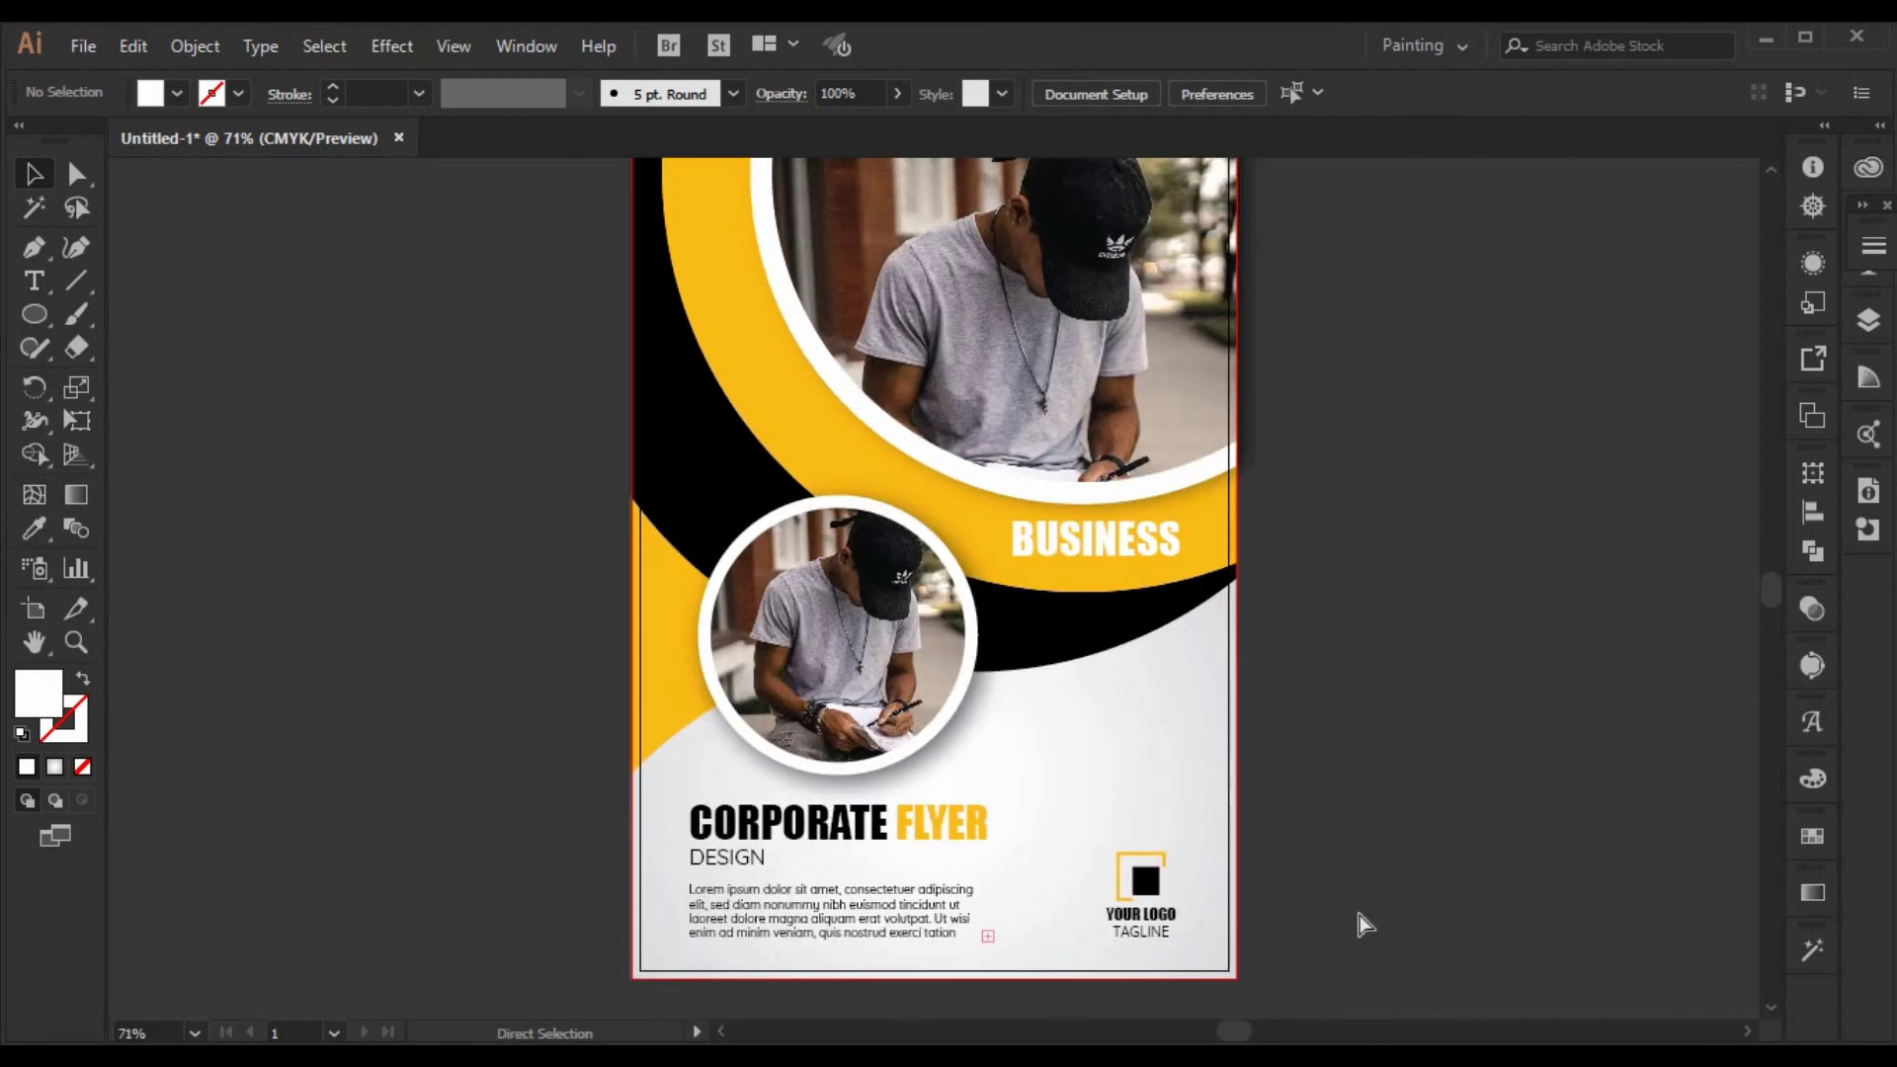
scroll(1364, 924, up, 1)
scroll(1363, 923, up, 2)
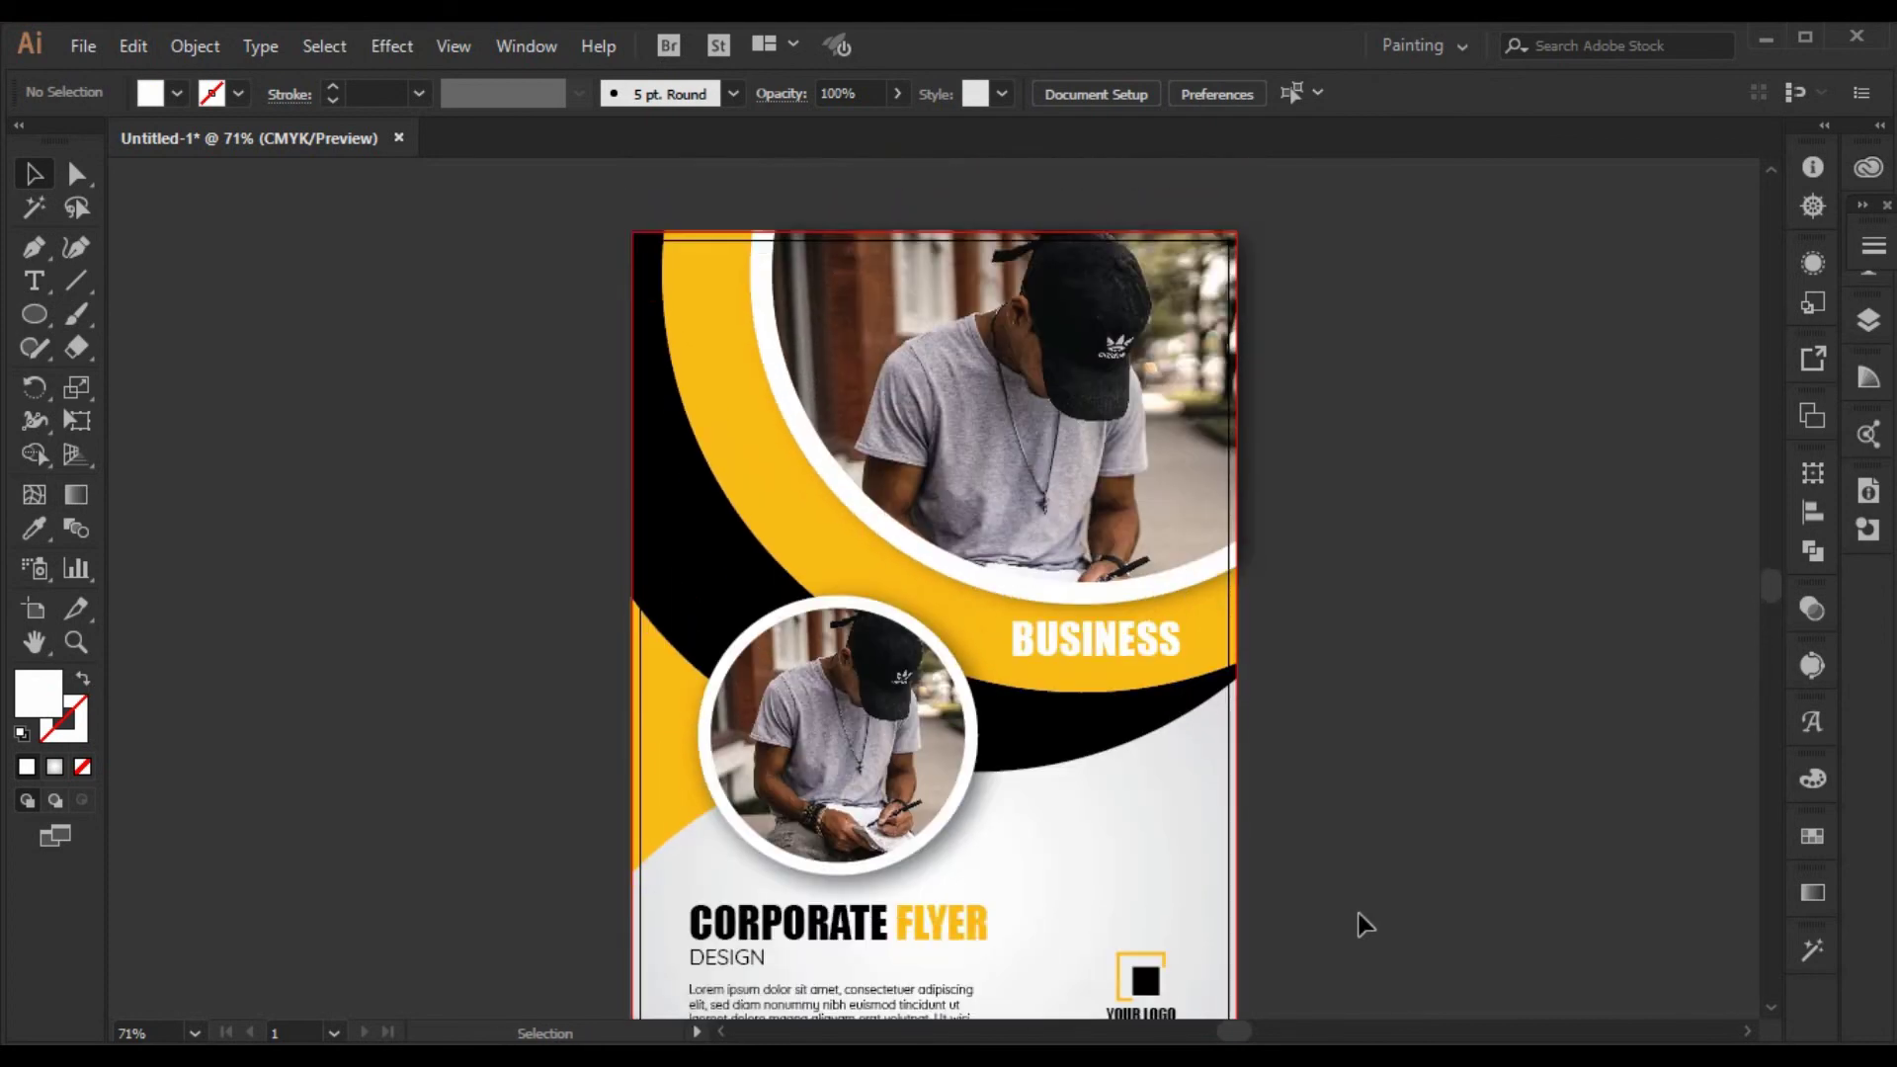
scroll(1363, 923, down, 1)
scroll(1363, 926, down, 1)
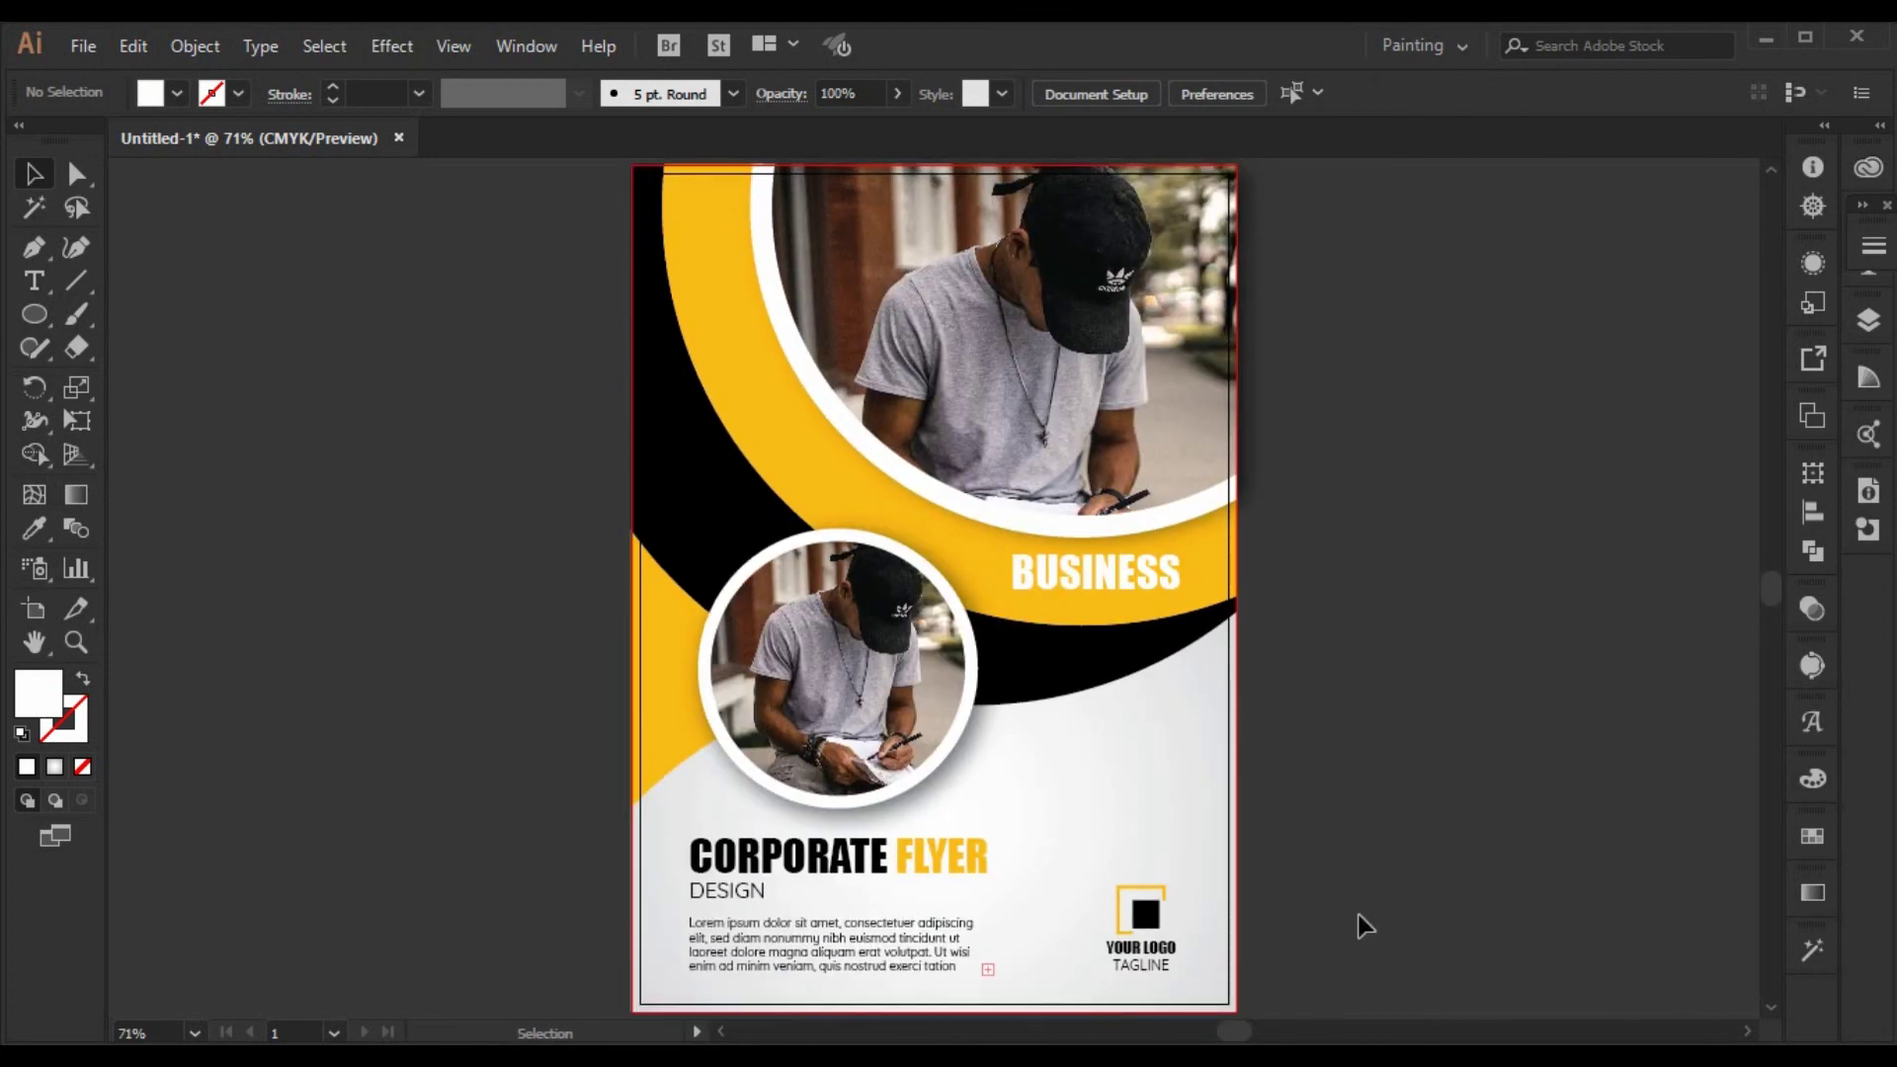